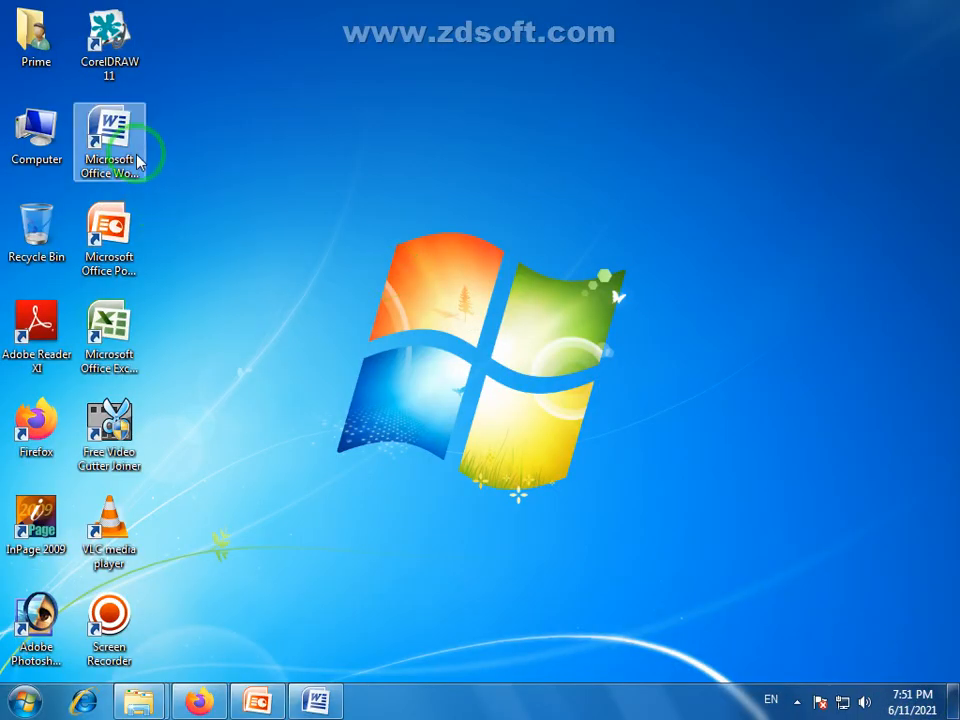
Open Microsoft Word from the desktop, maximize its window and set the document zoom to 100%.
double_click(133, 155)
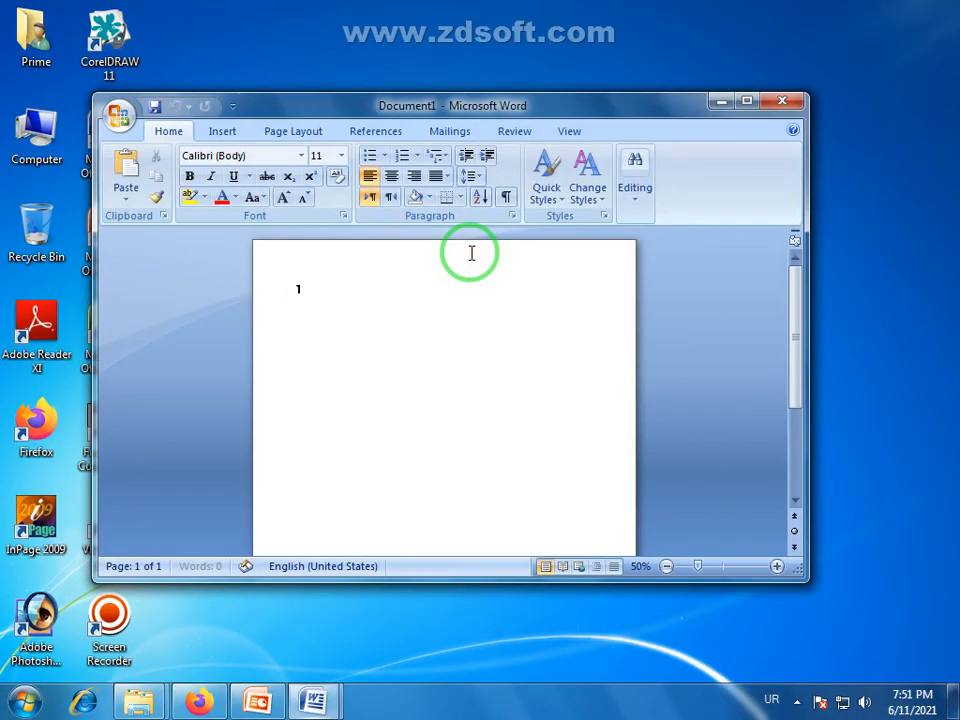
double_click(559, 104)
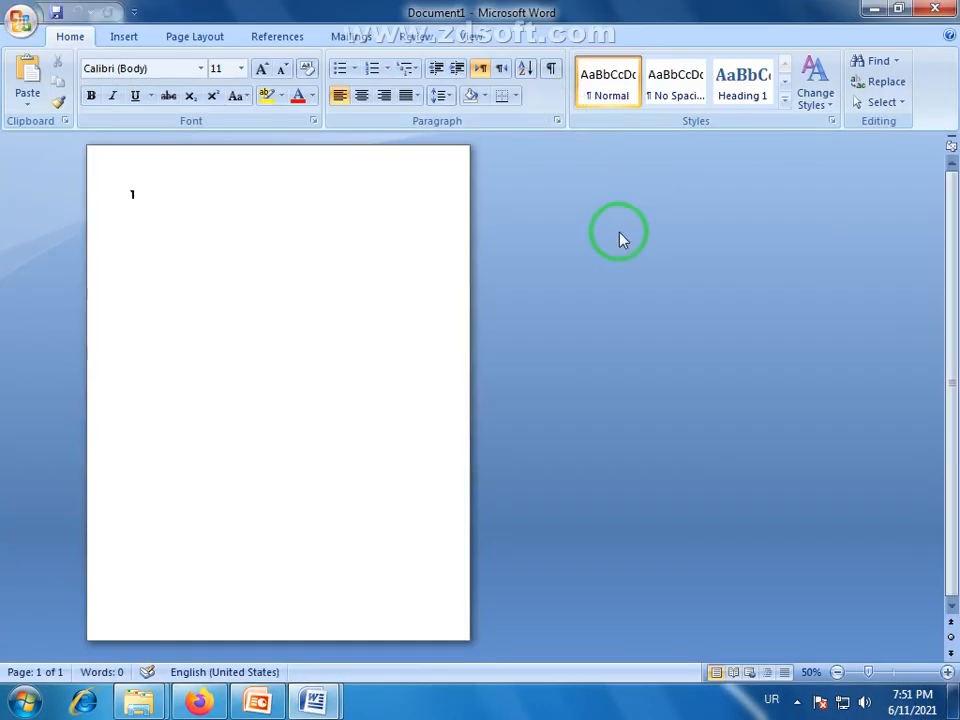
left_click(890, 672)
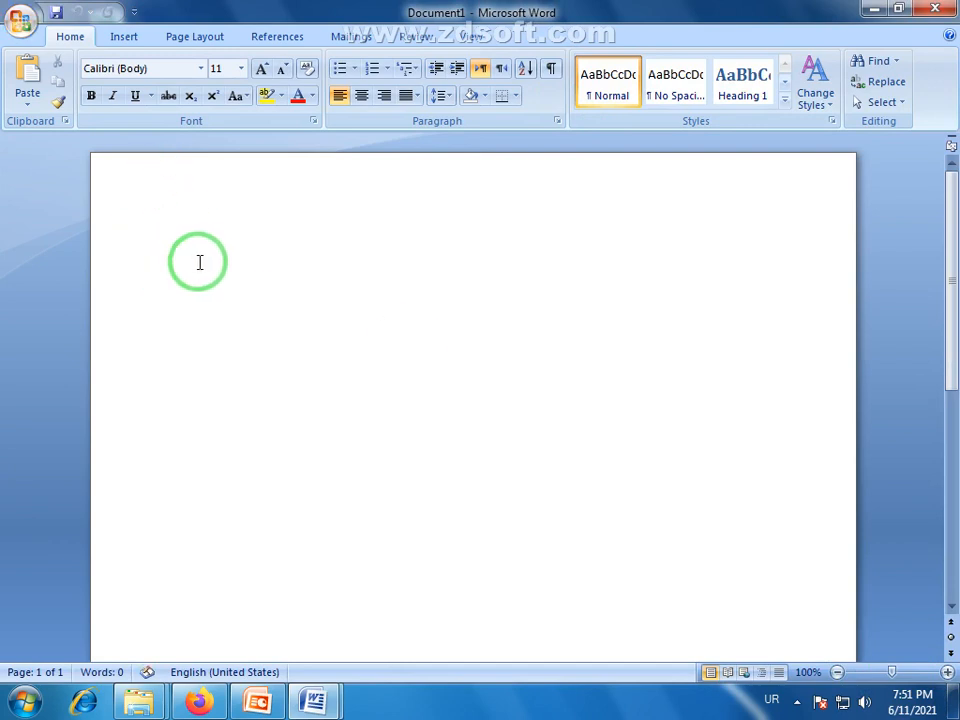
left_click(168, 37)
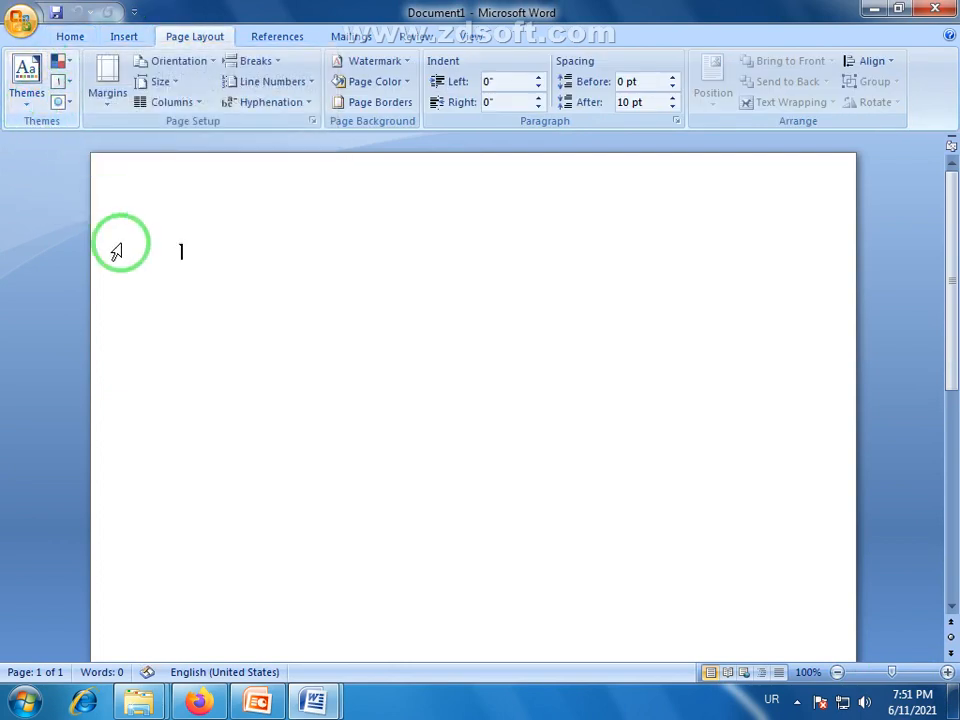
left_click(72, 37)
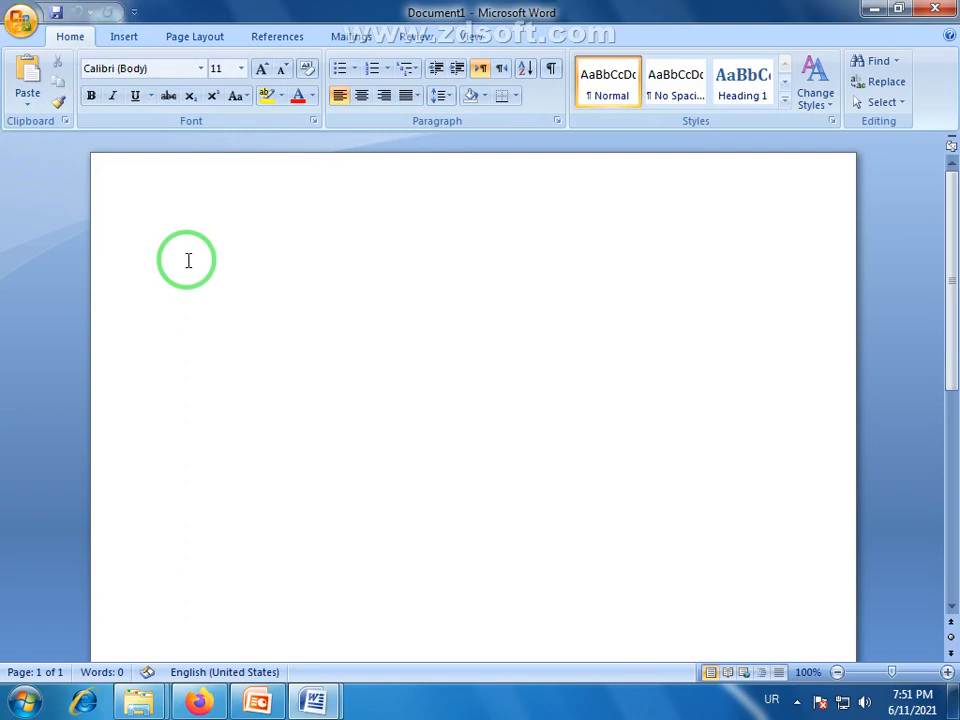
left_click(197, 38)
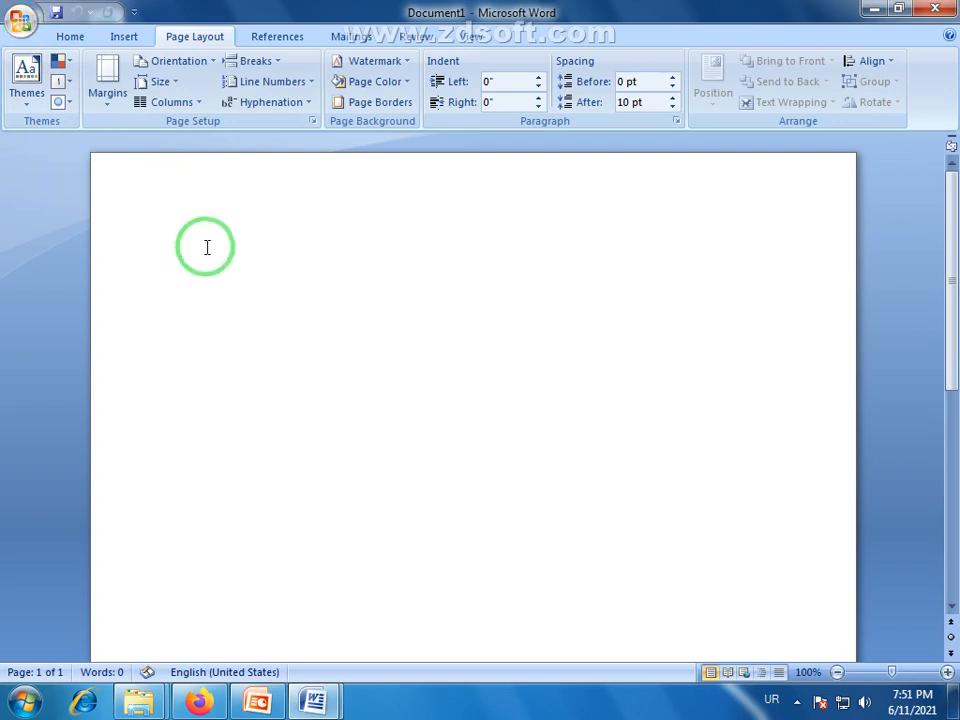
Switch the keyboard language from Urdu to English and generate sample paragraphs with =rand(2,5).
type("ر")
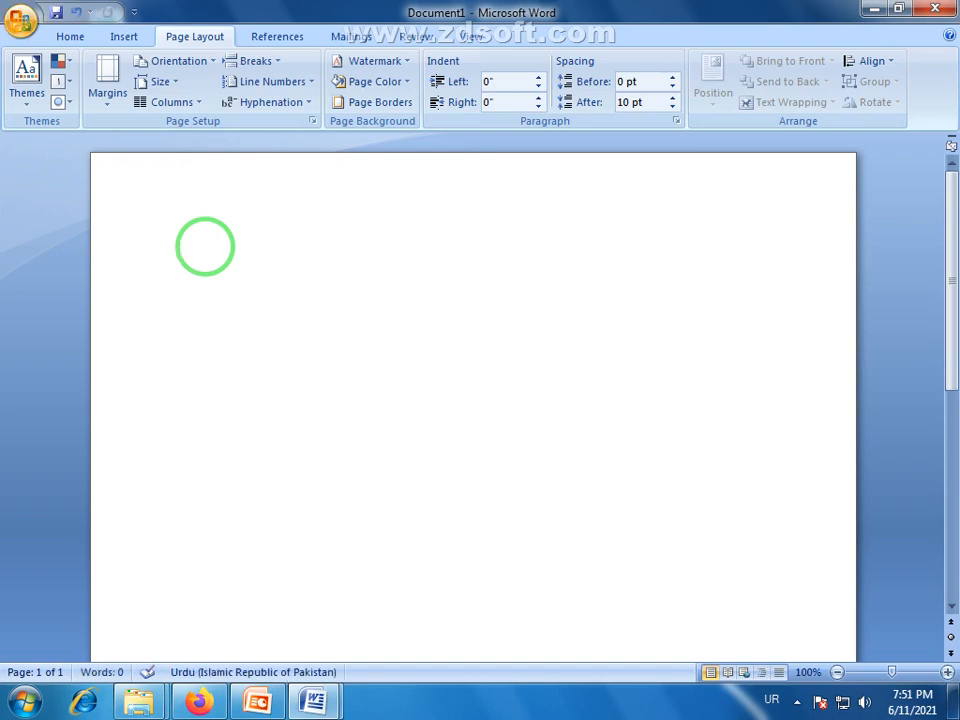
left_click(770, 703)
left_click(767, 645)
left_click(363, 420)
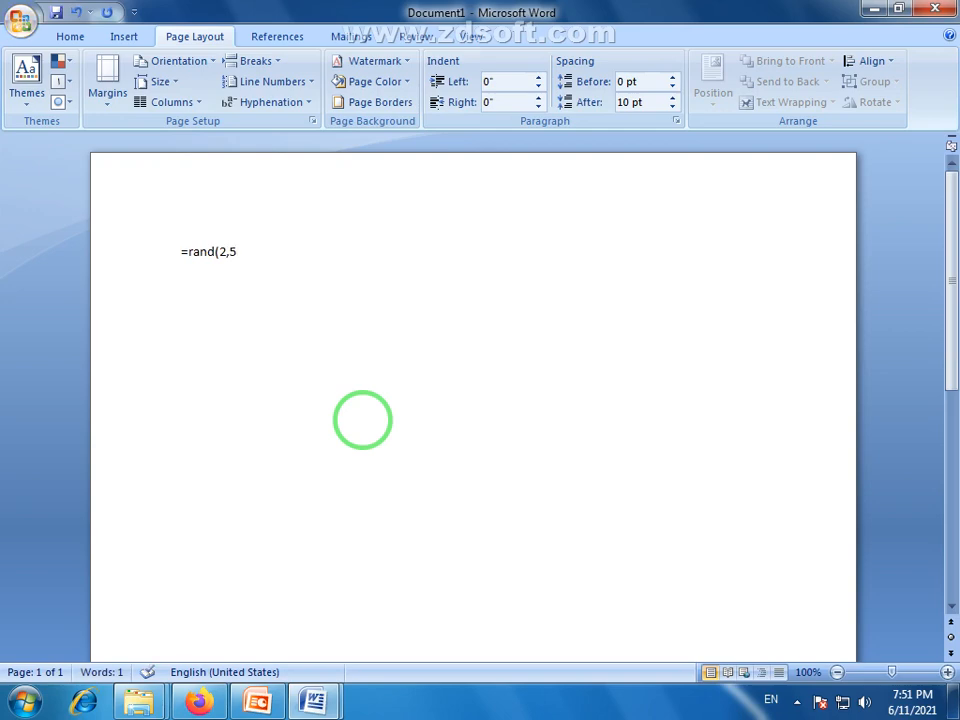
key("Return")
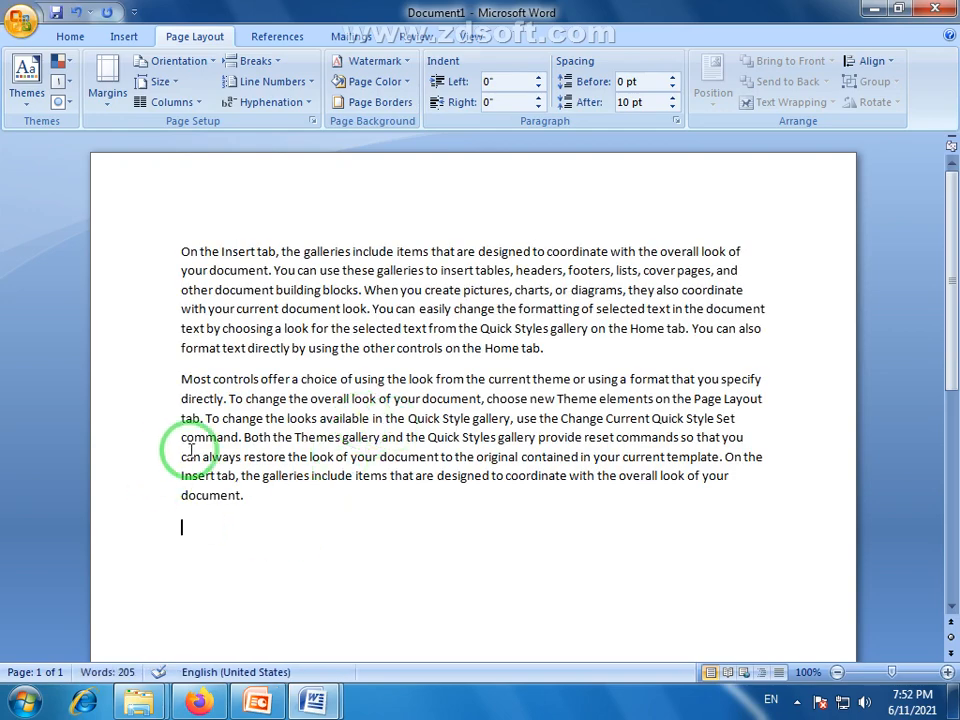
Increase the font size of both sample paragraphs to 12.
left_click_drag(251, 499, 157, 257)
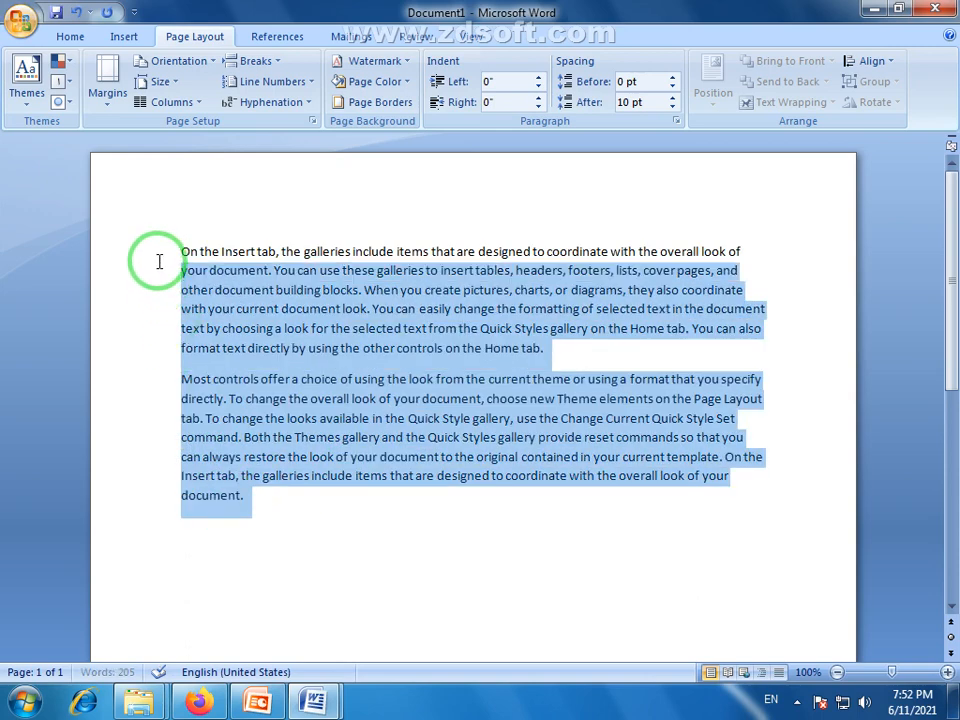
left_click(228, 349)
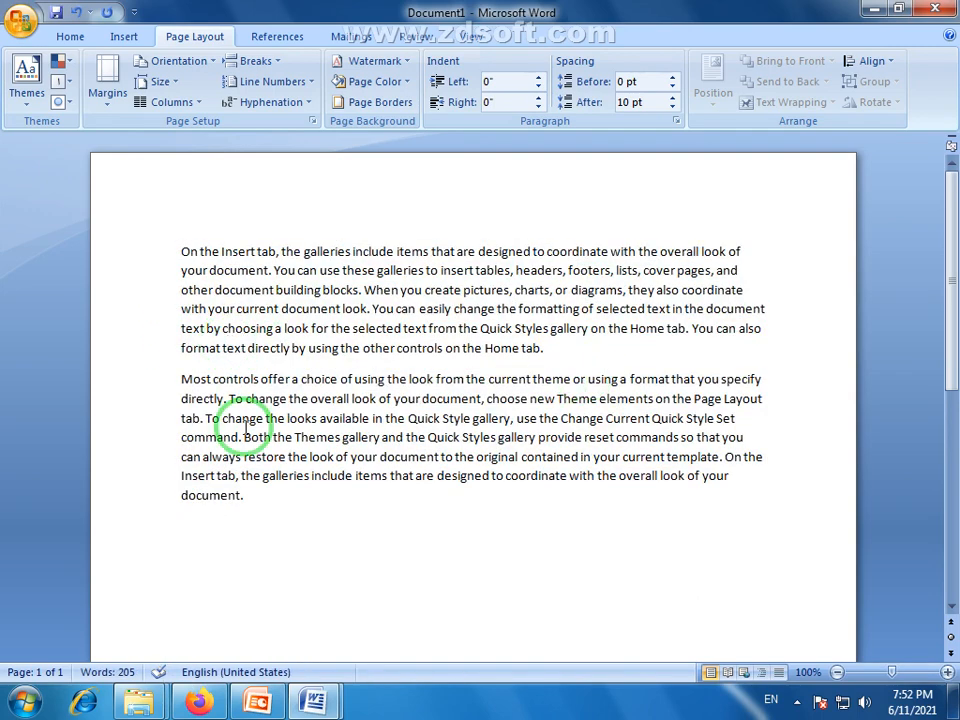
left_click_drag(257, 490, 176, 251)
left_click(72, 37)
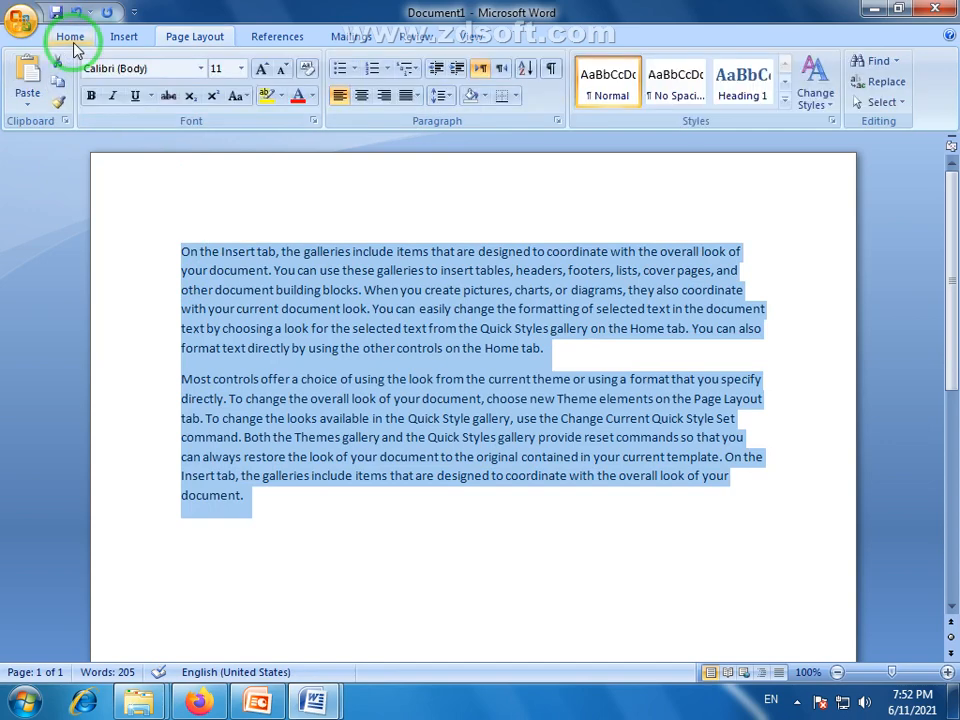
left_click(260, 68)
left_click(303, 380)
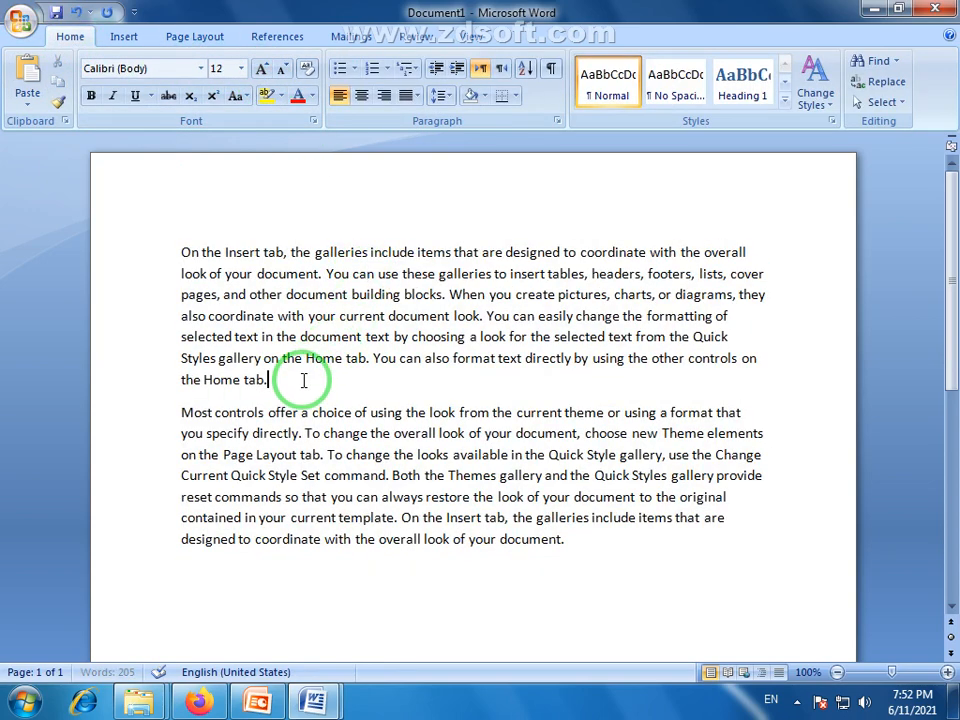
Add an empty line after the first paragraph and insert a Horizontal Picture List SmartArt graphic there.
key("Return")
left_click(124, 36)
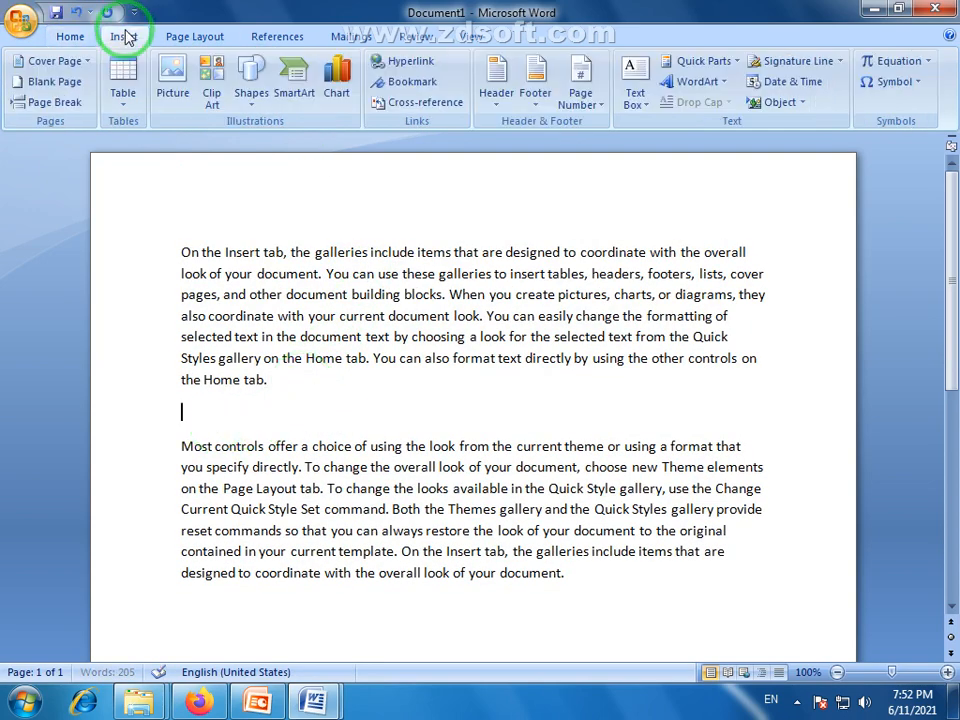
left_click(252, 105)
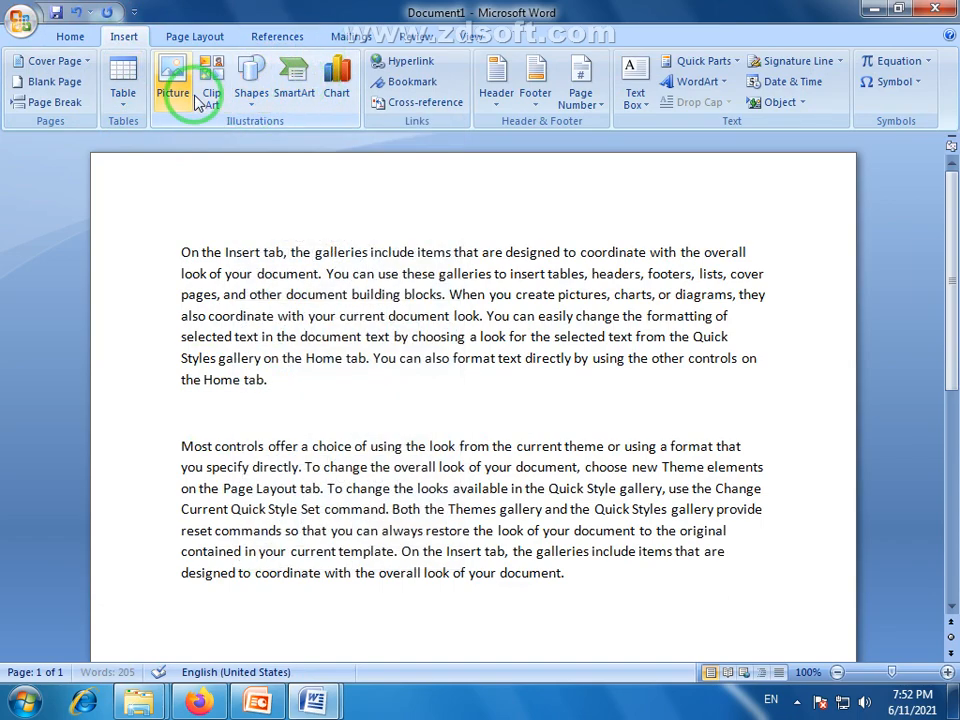
left_click(290, 92)
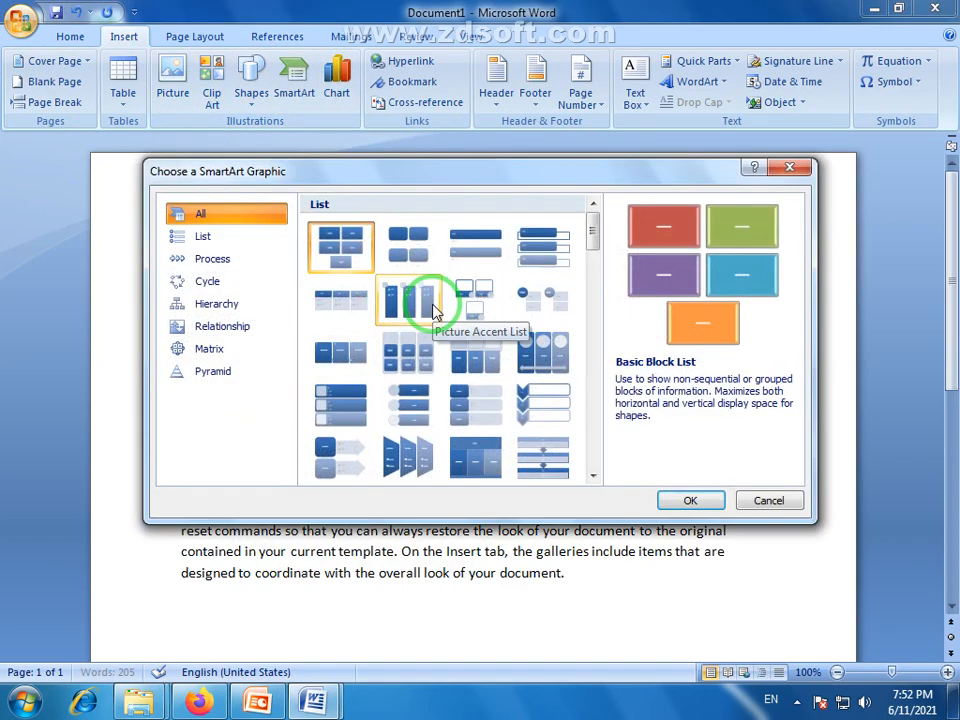
scroll(596, 242, "down", 3)
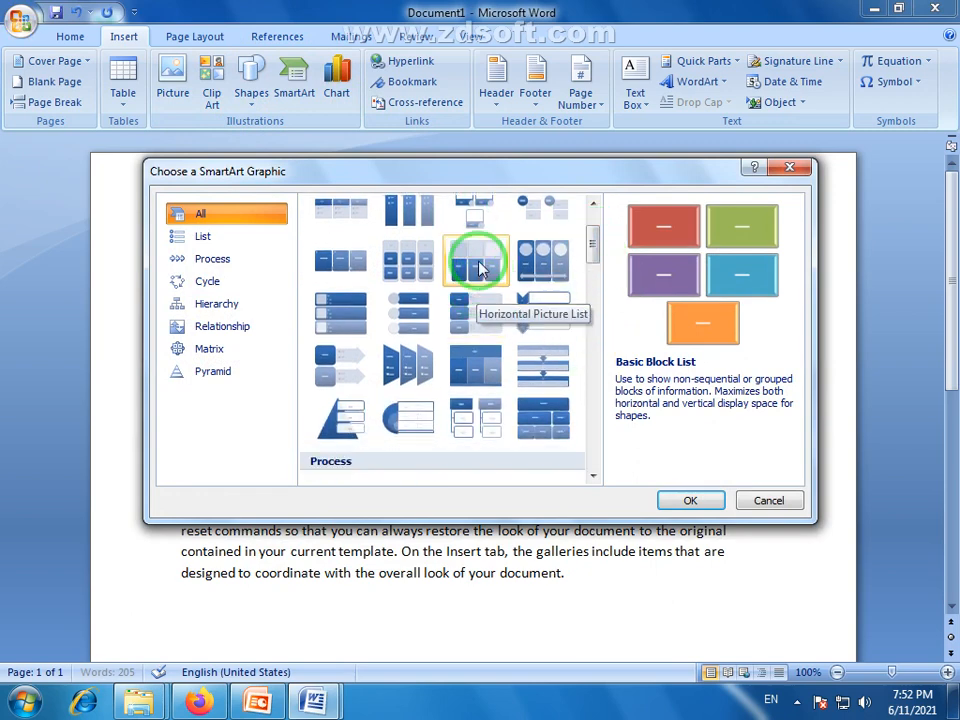
left_click(482, 260)
left_click(680, 500)
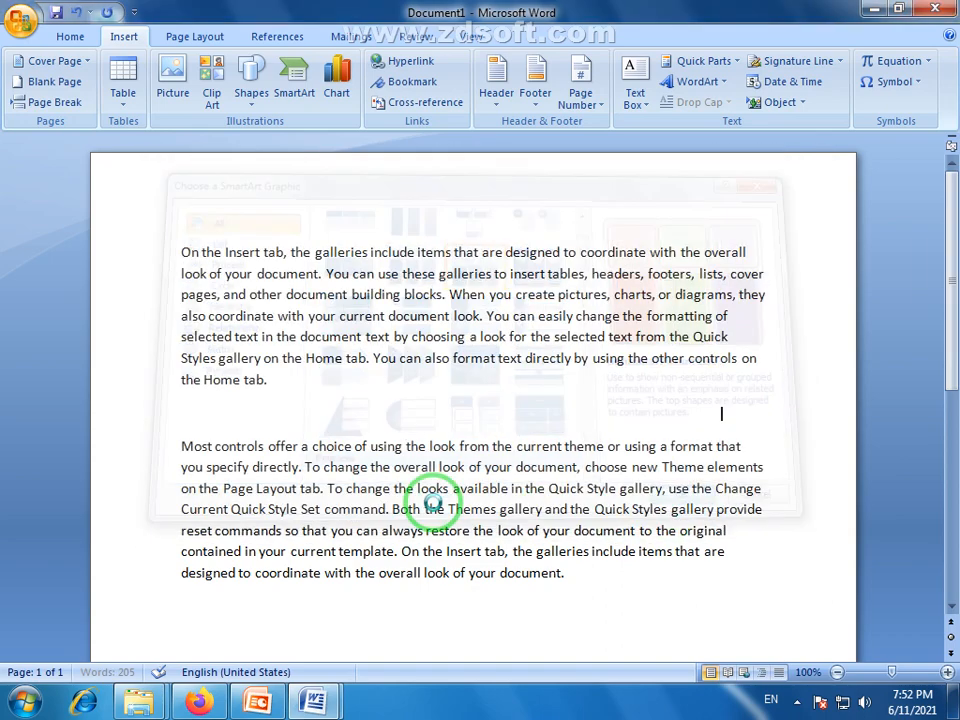
left_click(158, 413)
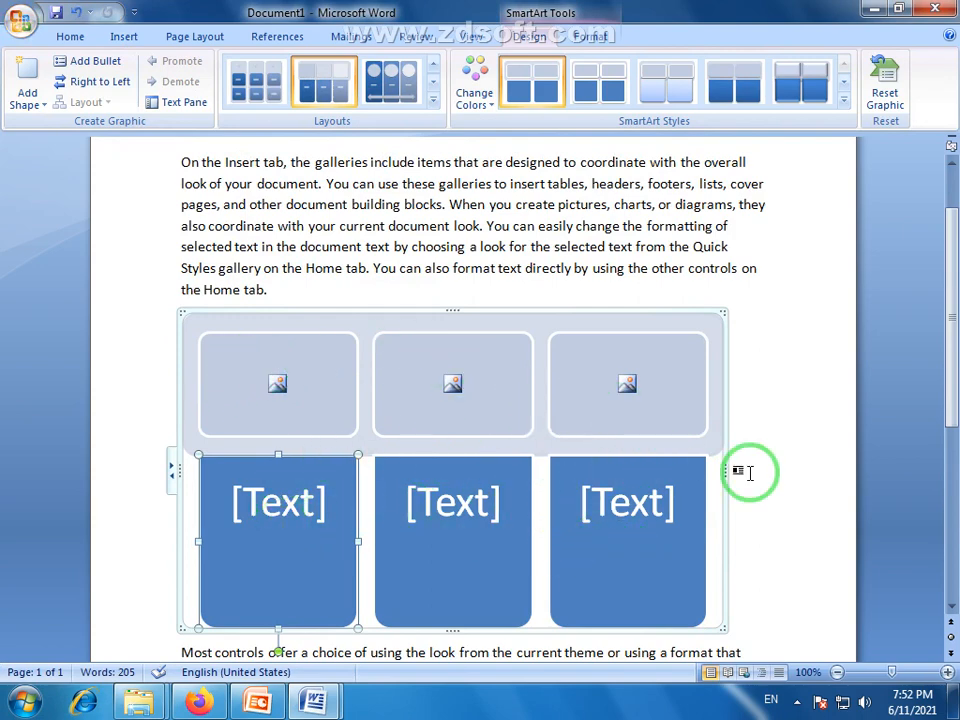
Center-align the entire document content, including the paragraphs and the SmartArt graphic.
scroll(762, 487, "up", 2)
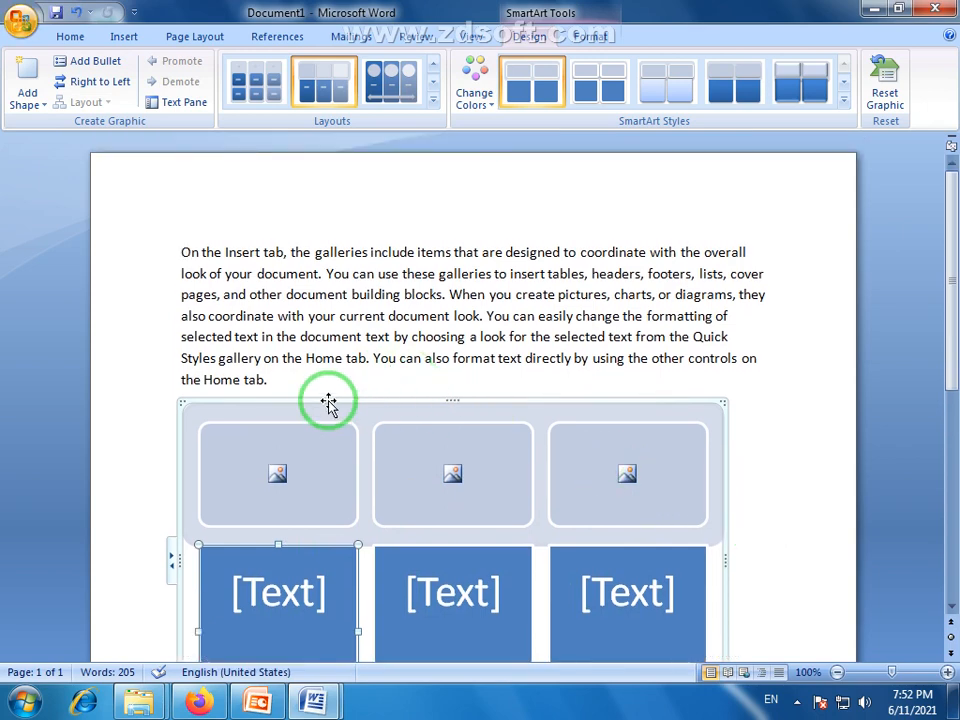
left_click(330, 406)
left_click(74, 40)
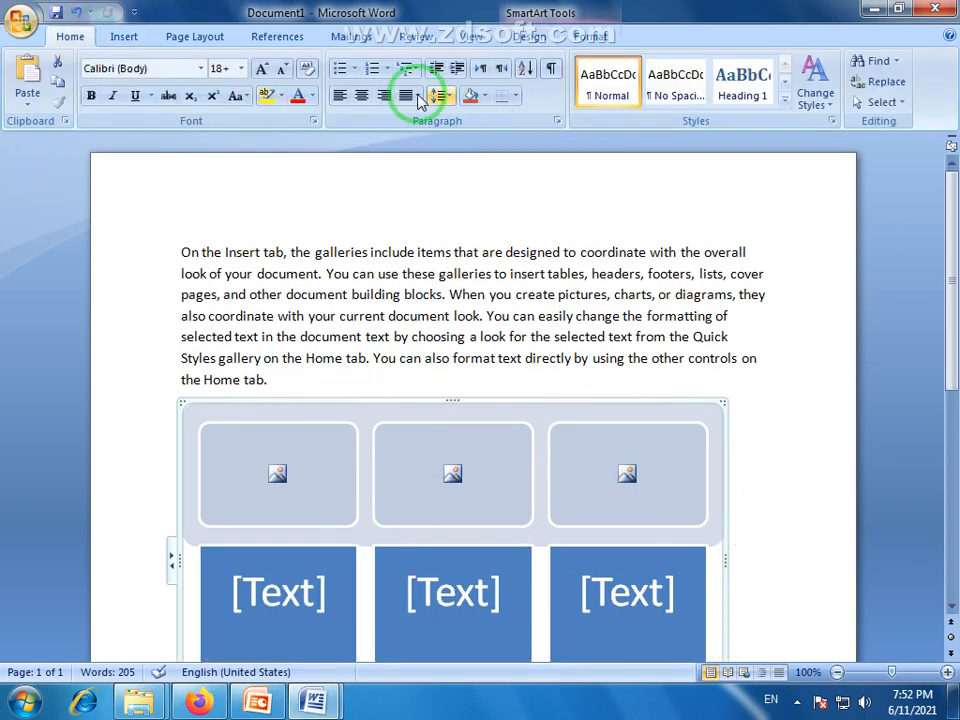
left_click(361, 95)
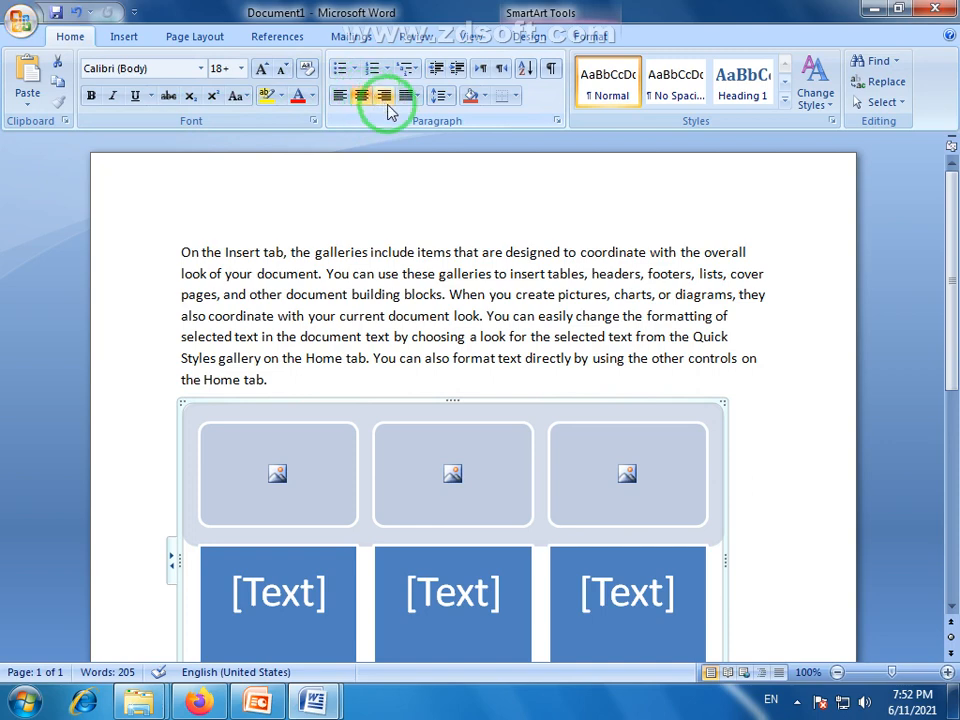
left_click(445, 316)
key("ctrl+a")
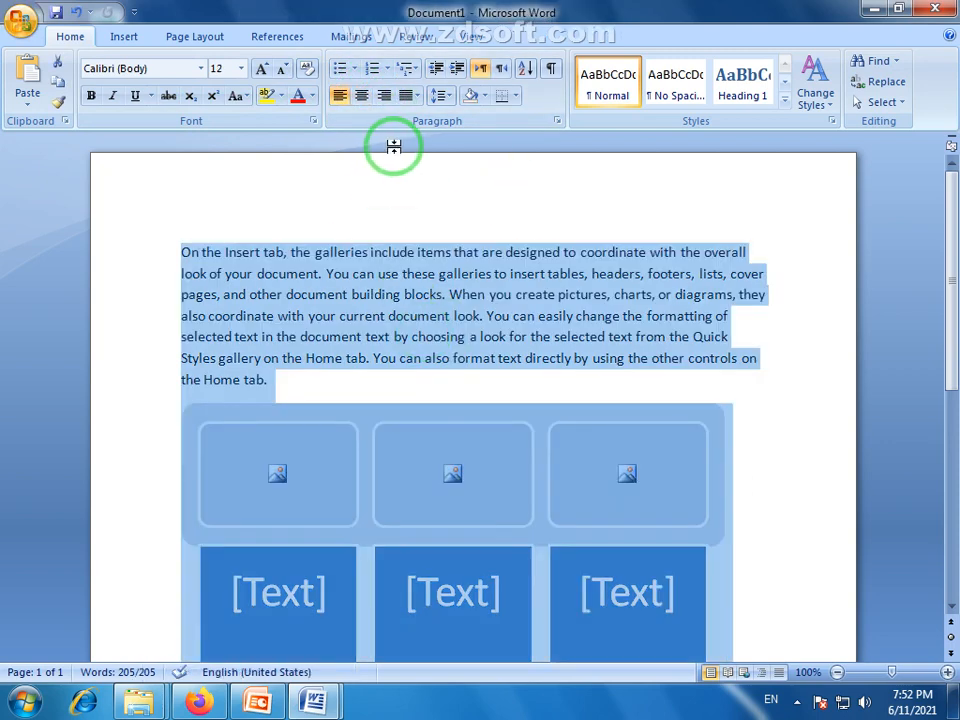
left_click(361, 95)
left_click(489, 379)
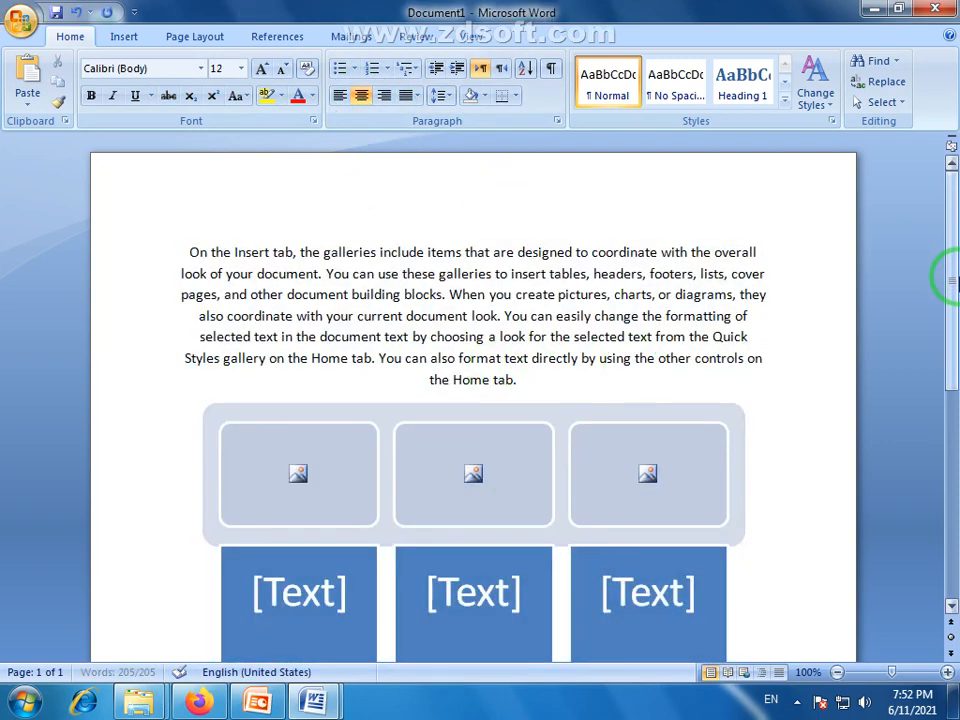
Apply the Intense Emphasis quick style to the first paragraph.
scroll(957, 283, "down", 1)
double_click(130, 205)
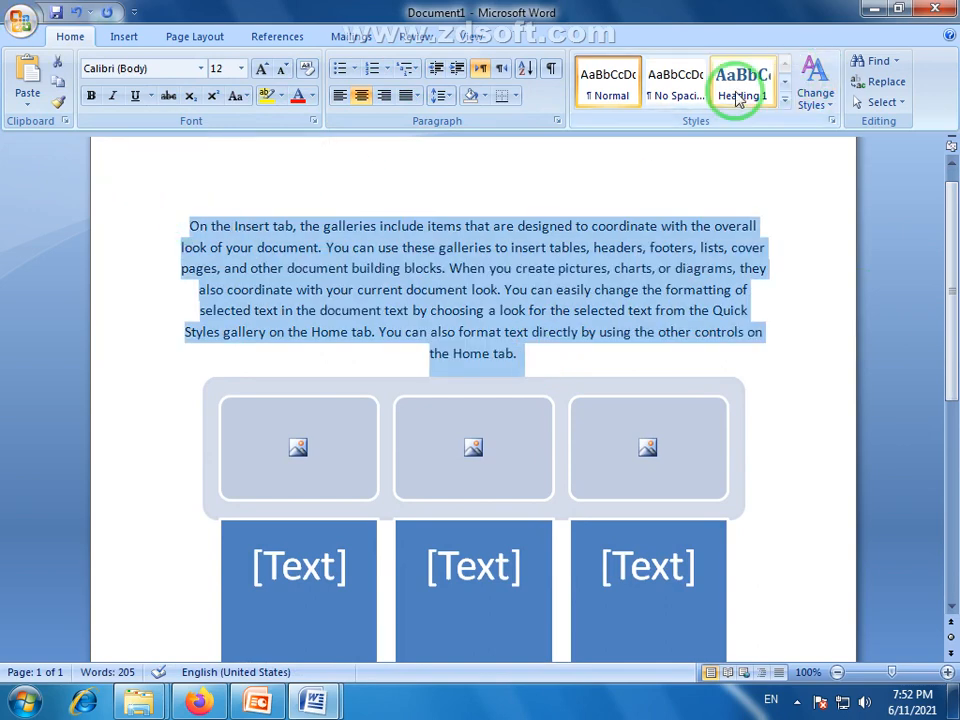
left_click(785, 102)
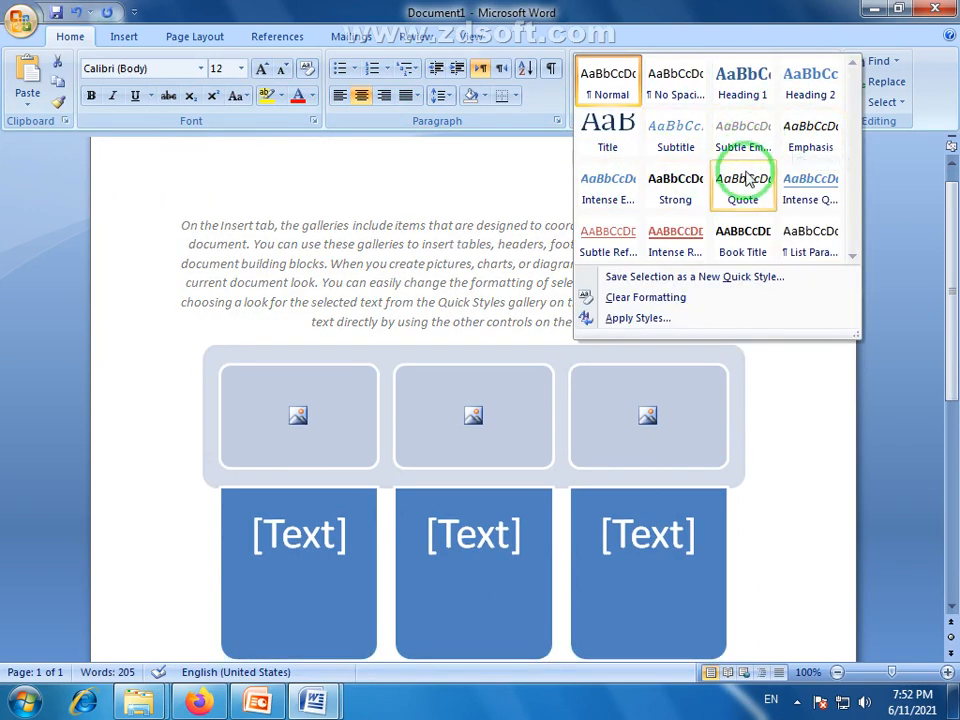
left_click(619, 190)
left_click(773, 511)
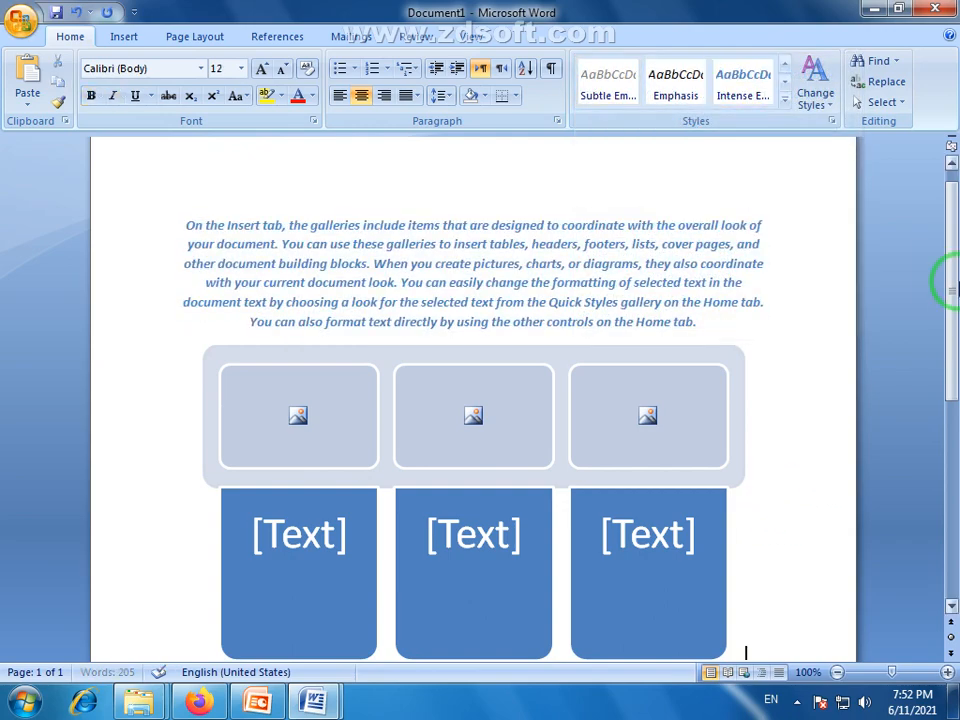
mouse_move(951, 279)
left_mouse_down()
mouse_move(951, 369)
mouse_move(955, 232)
mouse_move(943, 268)
left_mouse_up()
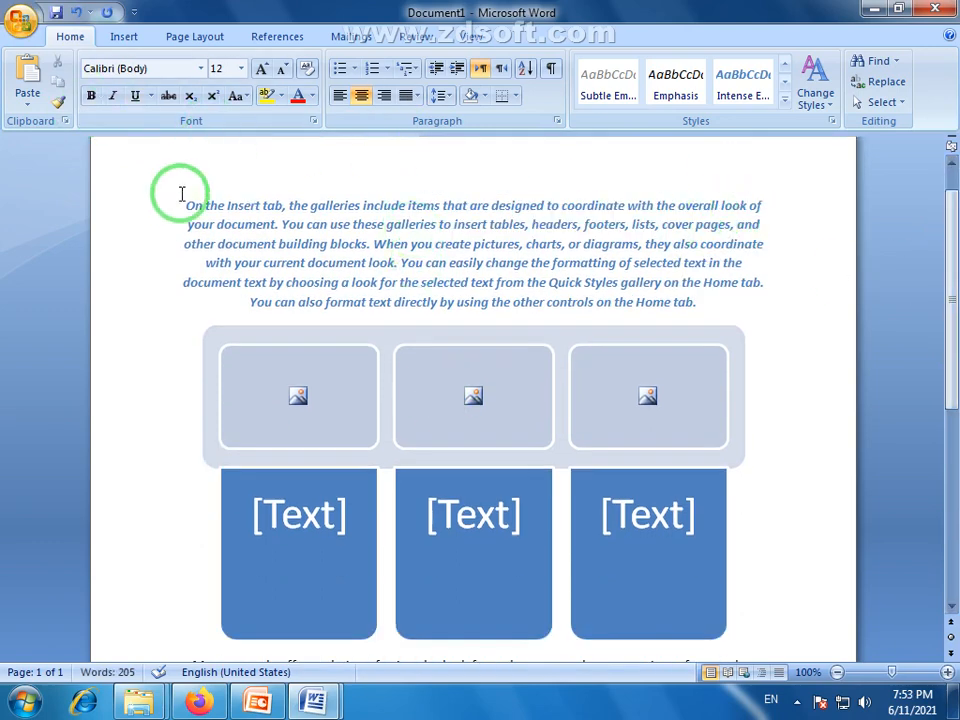
Apply the Flow theme to the document and change its theme colors to an orange color scheme.
left_click(184, 40)
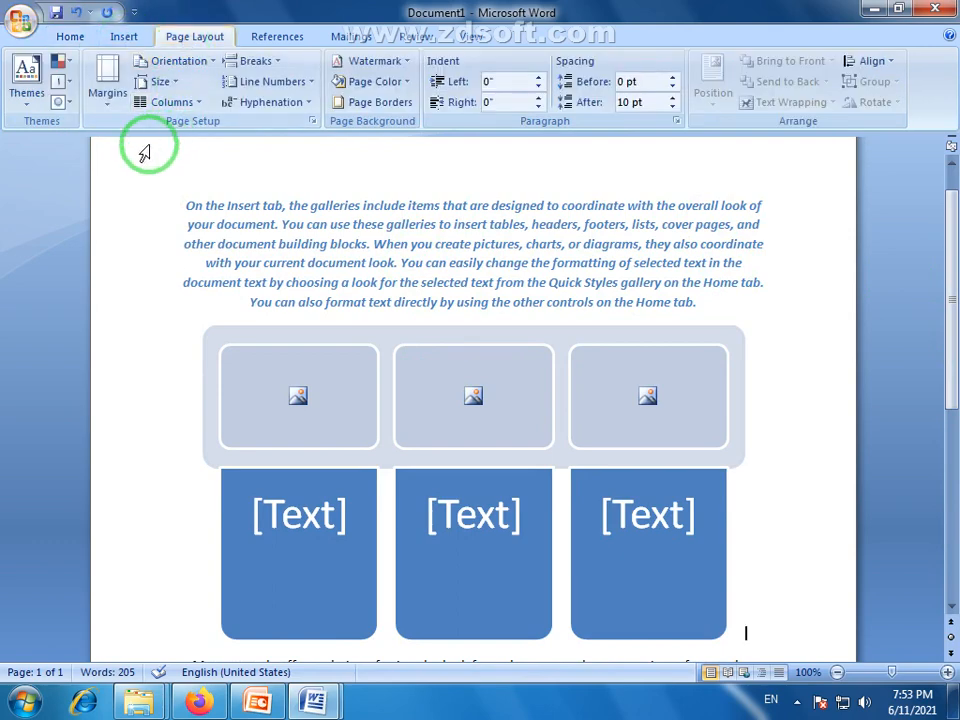
left_click(29, 105)
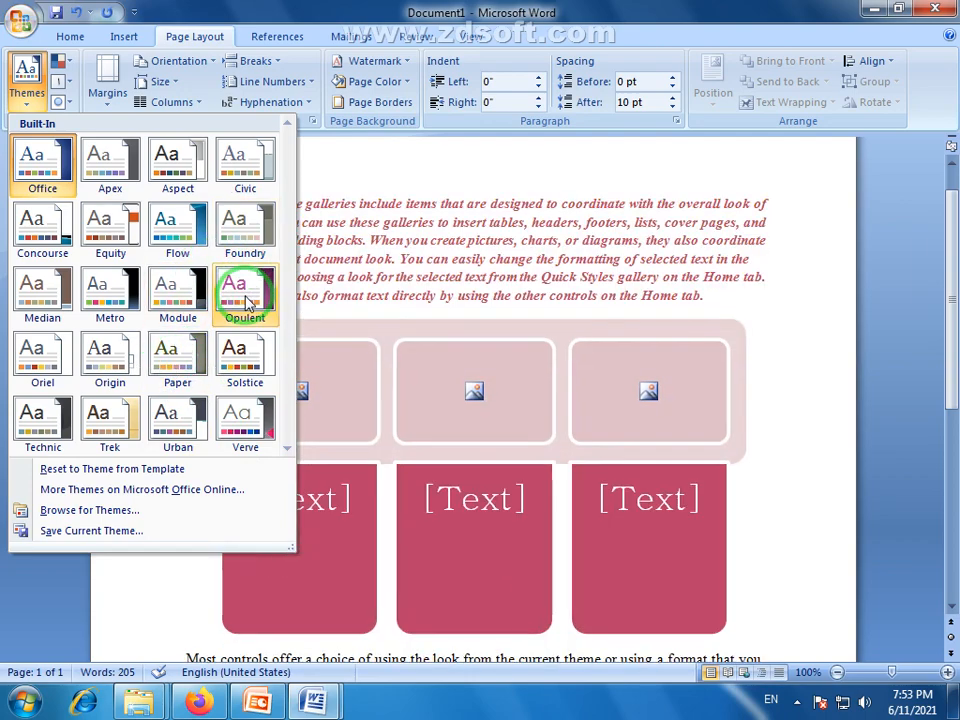
left_click(176, 220)
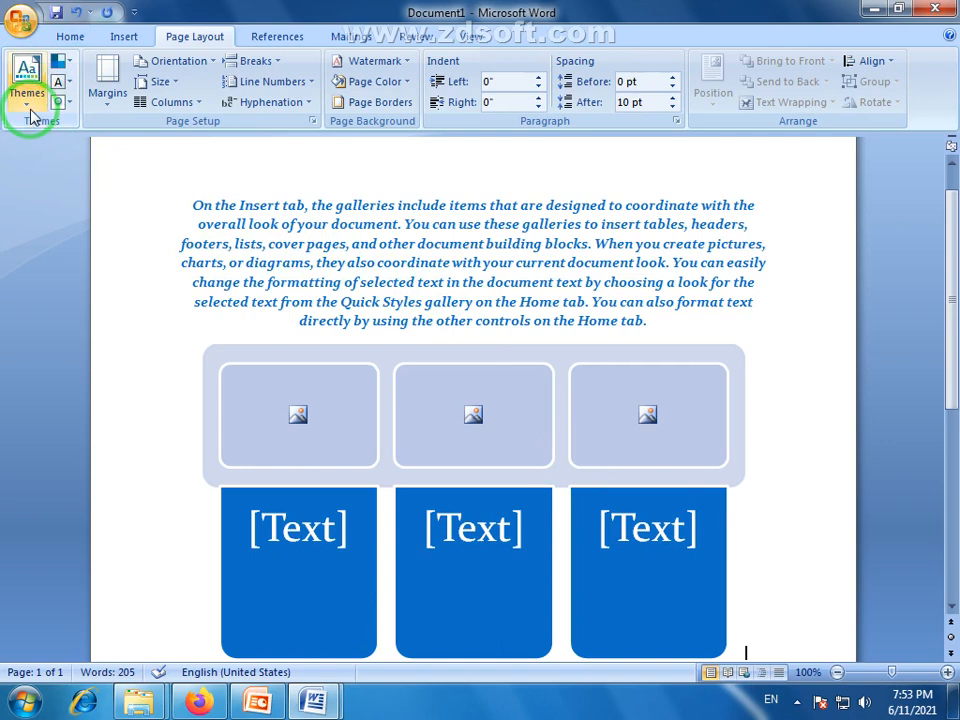
left_click(70, 66)
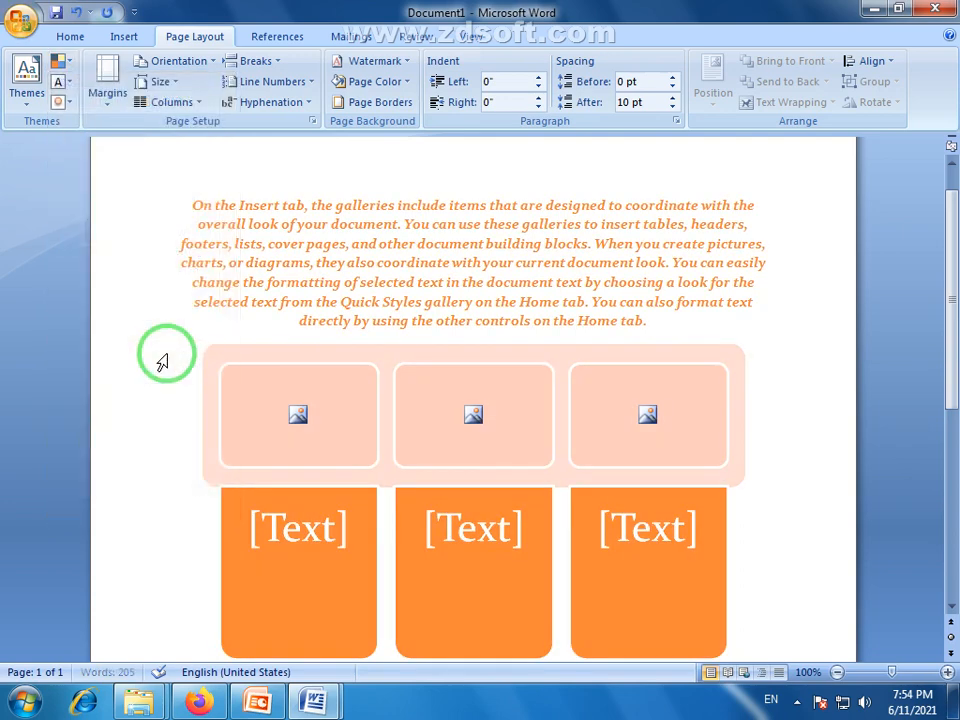
Browse the built-in theme fonts and theme effects, previewing them on the document without applying any.
left_click(70, 84)
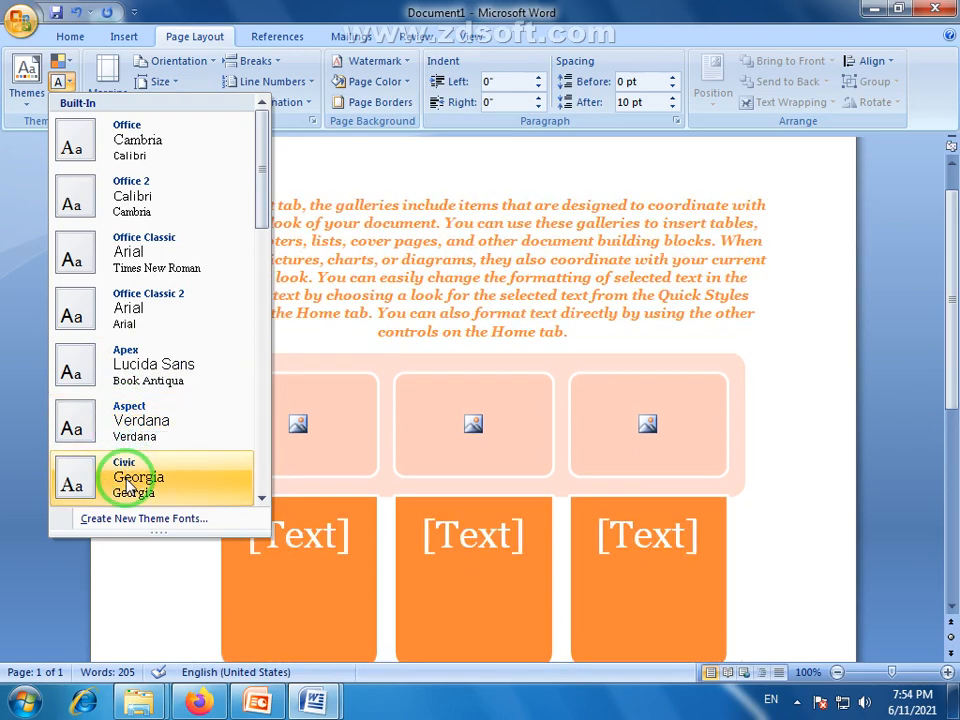
scroll(130, 380, "down", 2)
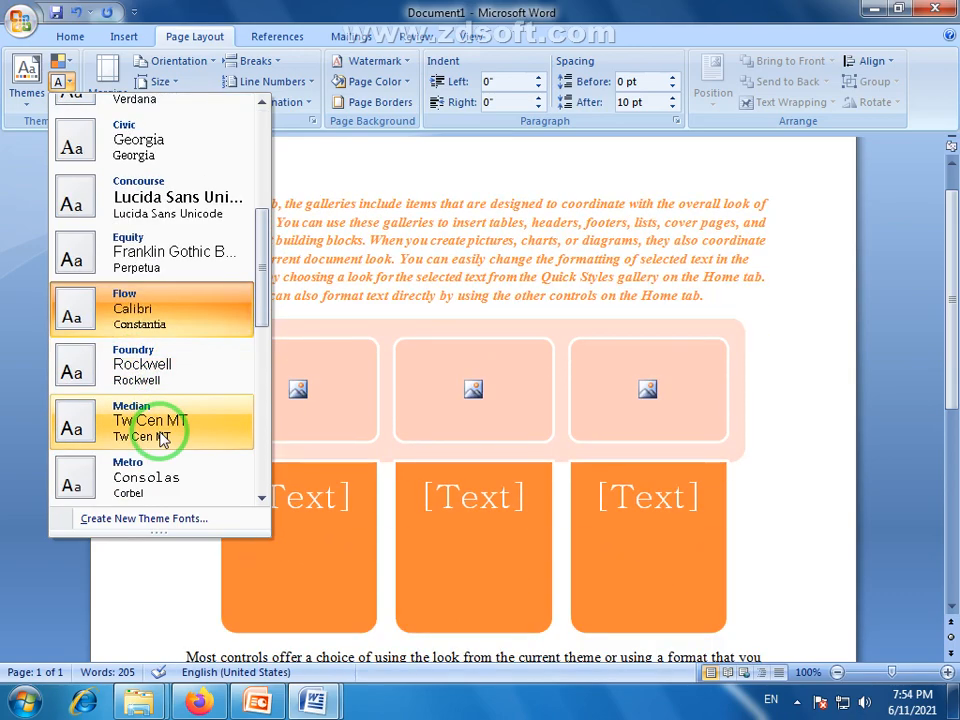
scroll(160, 421, "down", 1)
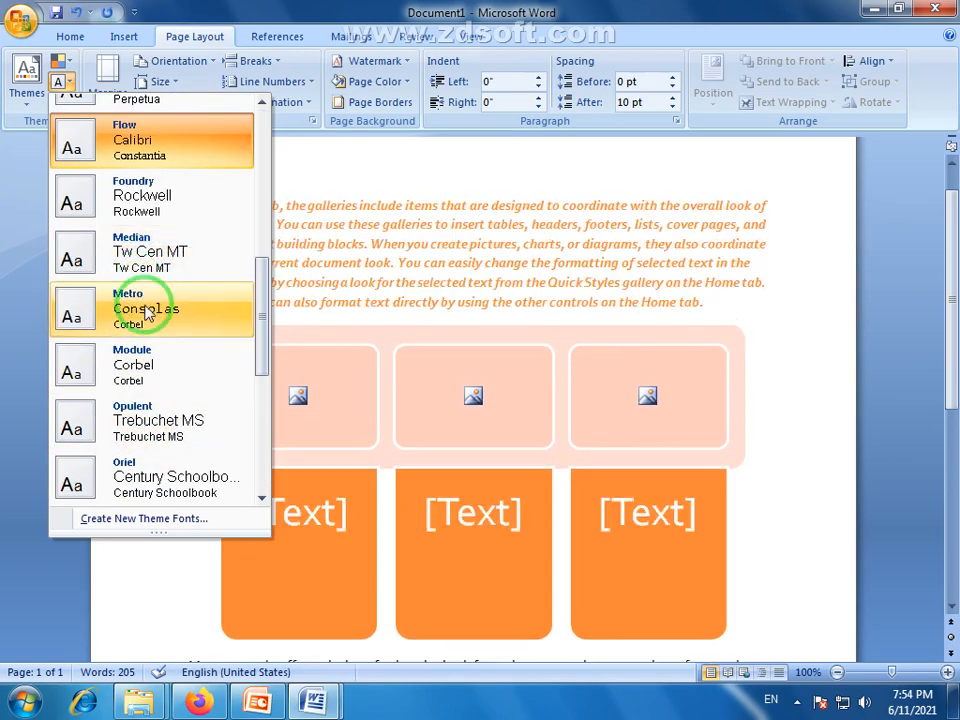
scroll(155, 470, "down", 1)
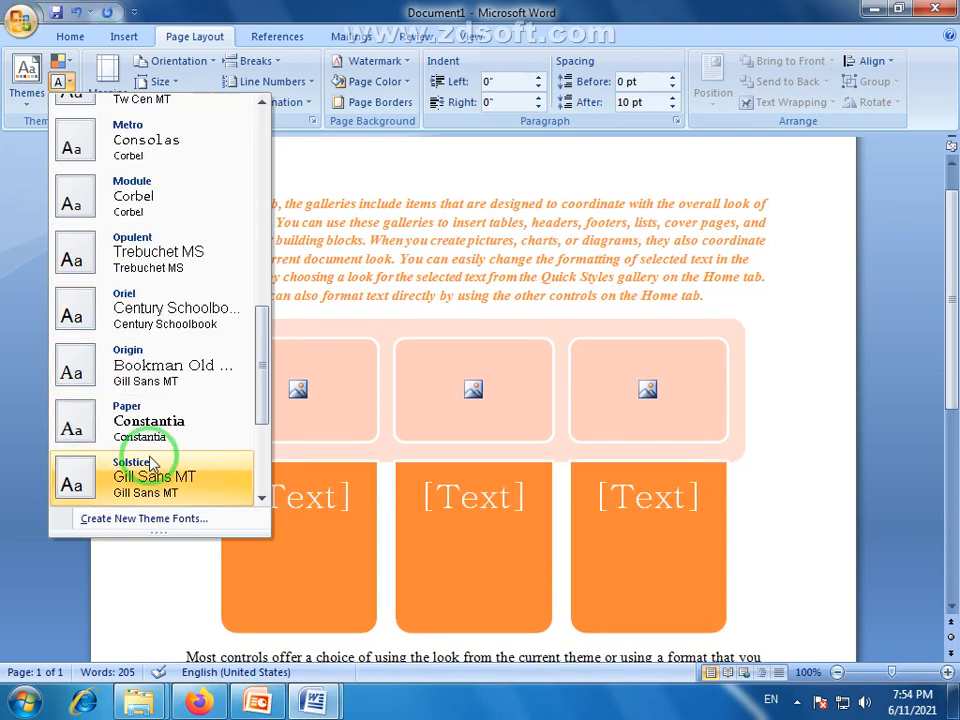
scroll(140, 480, "down", 2)
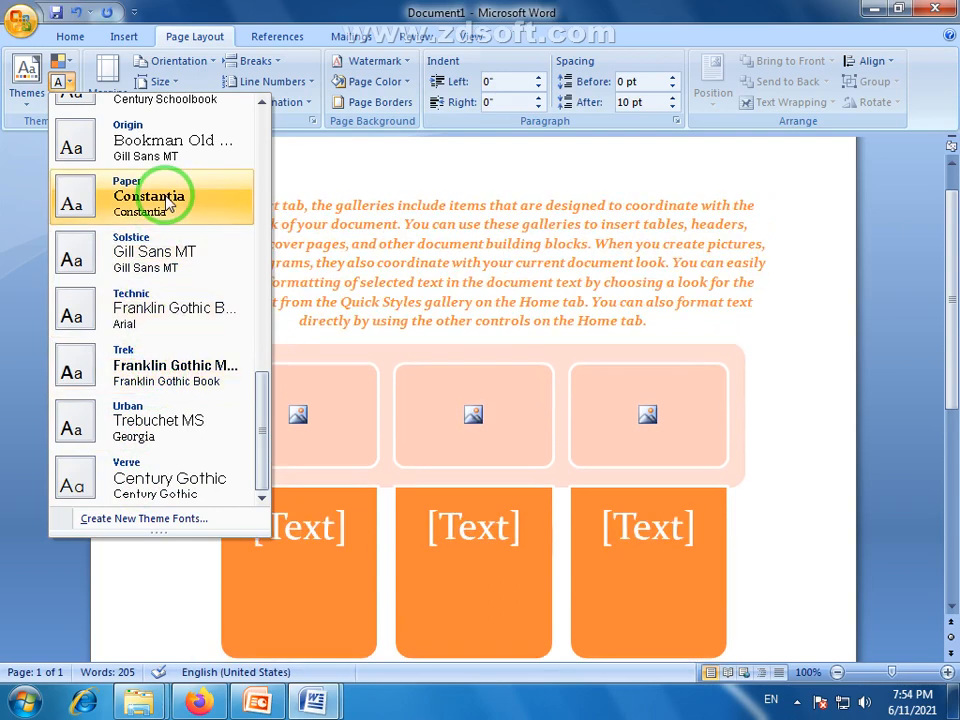
left_click(160, 10)
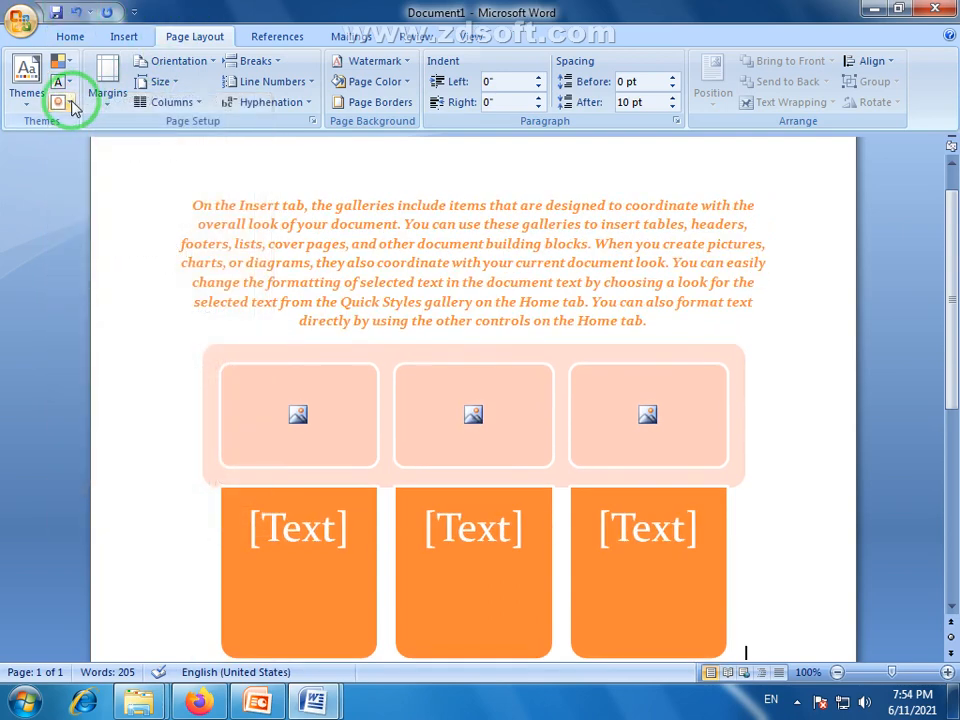
left_click(66, 102)
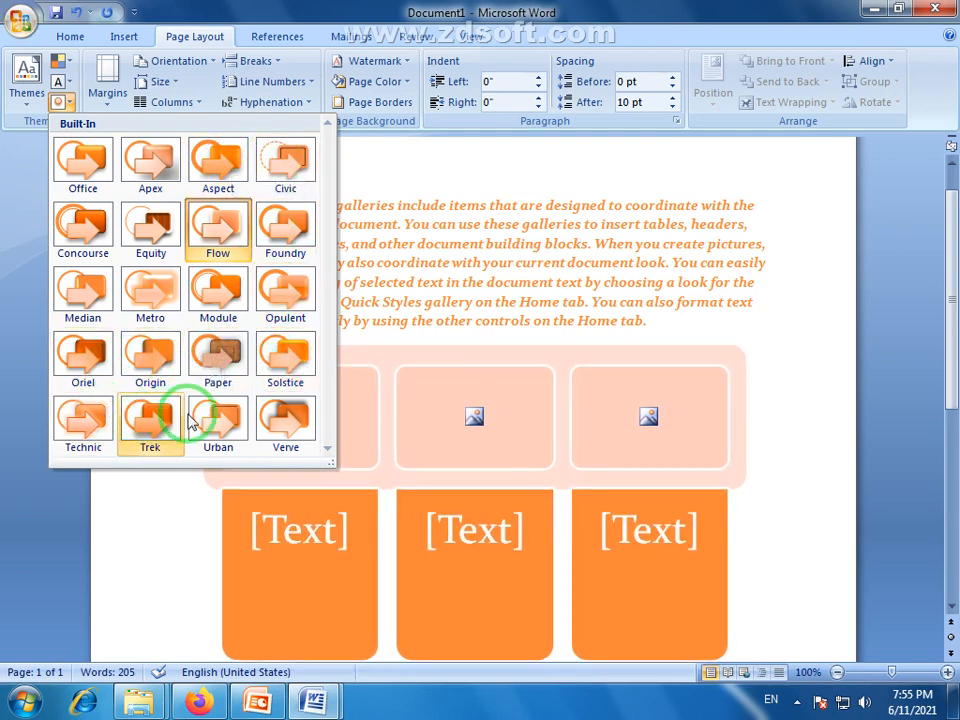
left_click(322, 10)
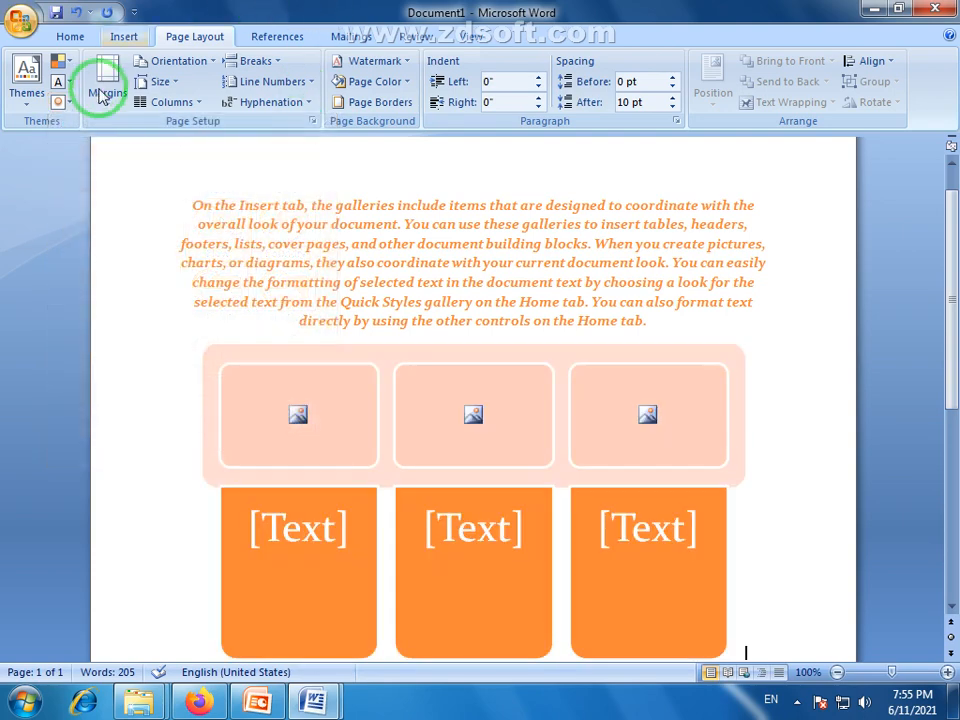
Reset the document to the theme from its template.
left_click(30, 108)
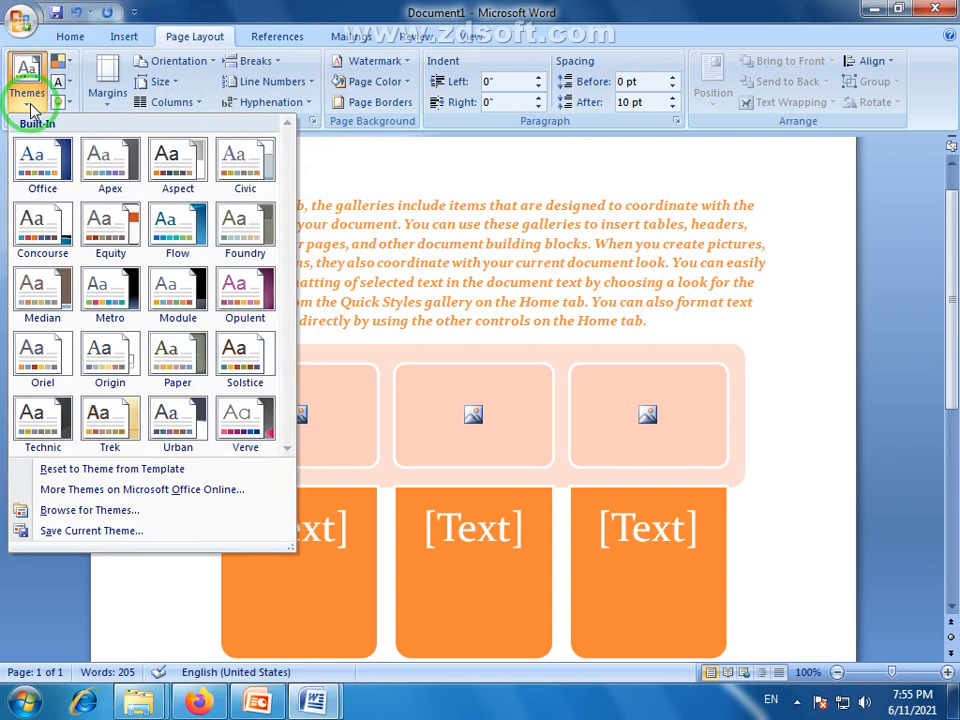
left_click(140, 469)
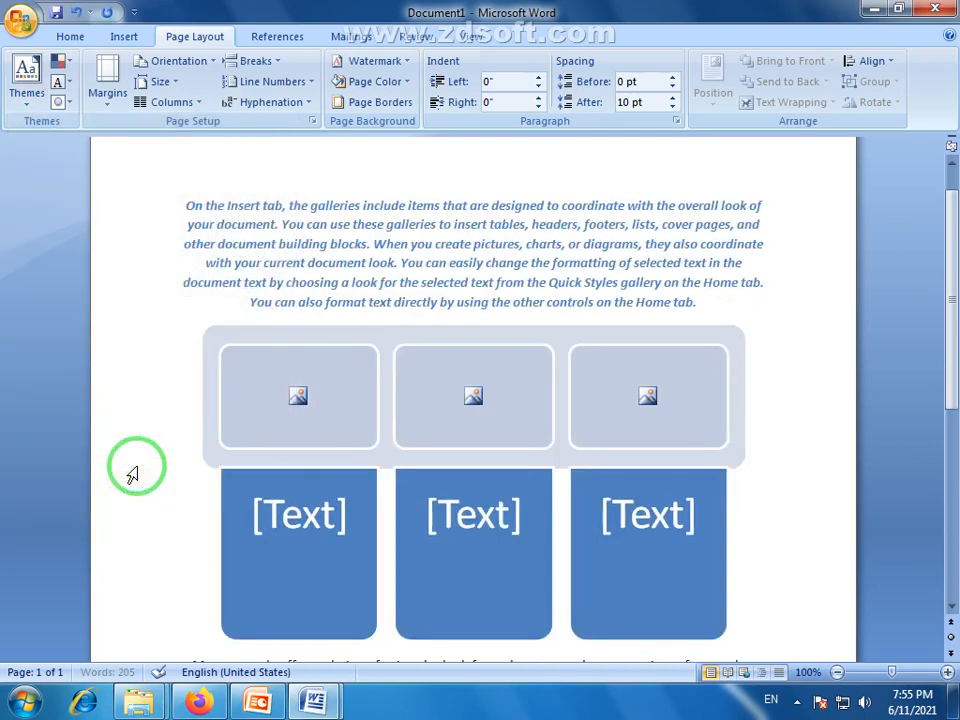
left_click(32, 108)
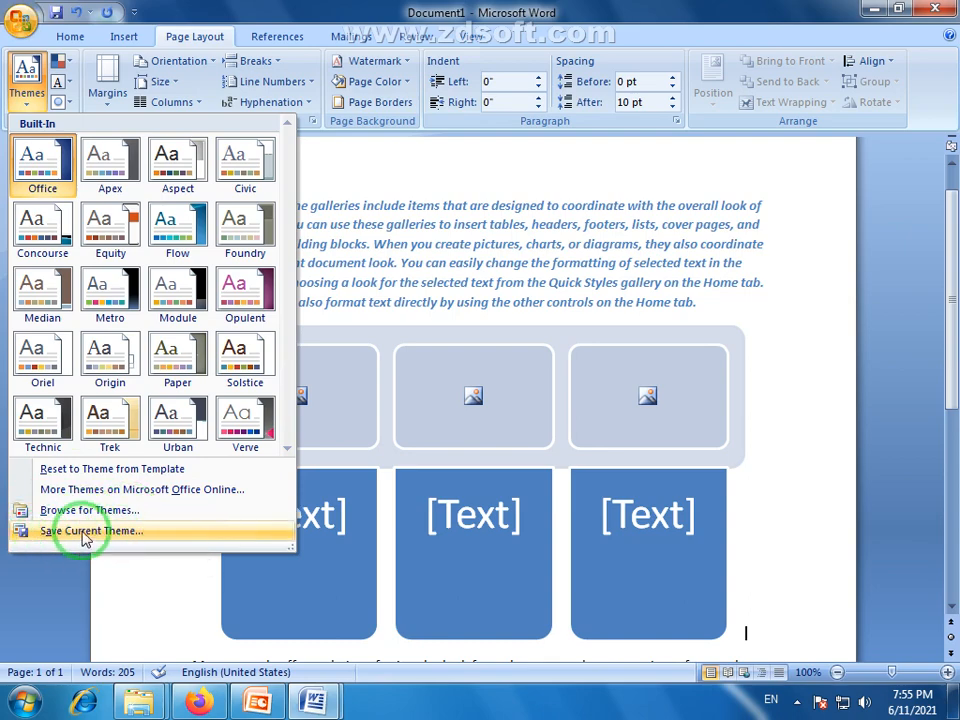
left_click(320, 10)
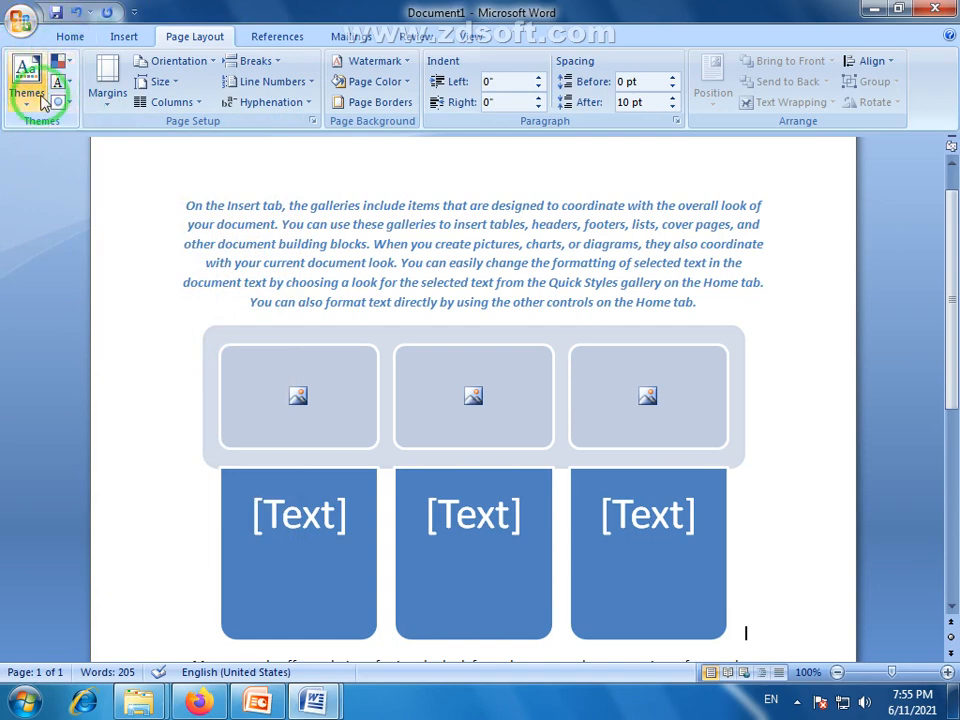
left_click_drag(184, 206, 731, 311)
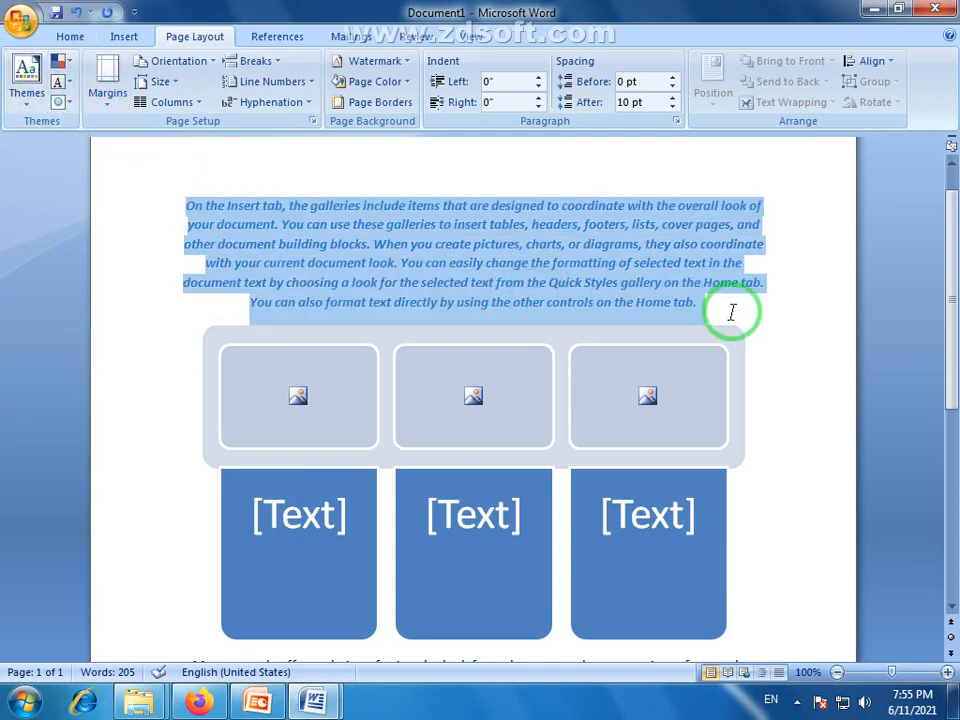
left_click(731, 311)
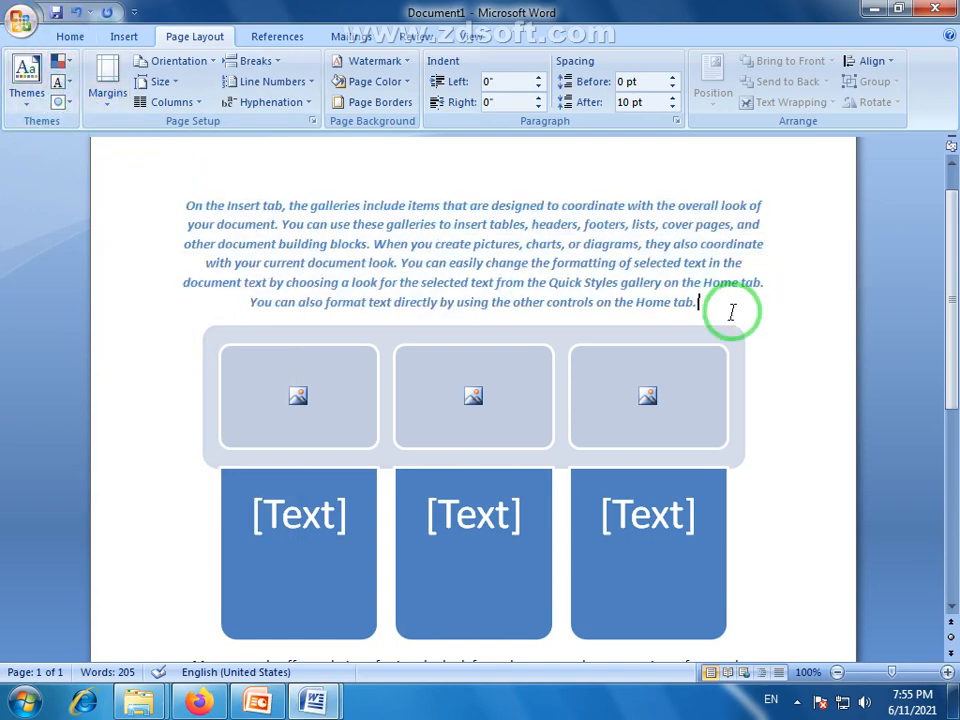
left_click(24, 108)
left_click(60, 63)
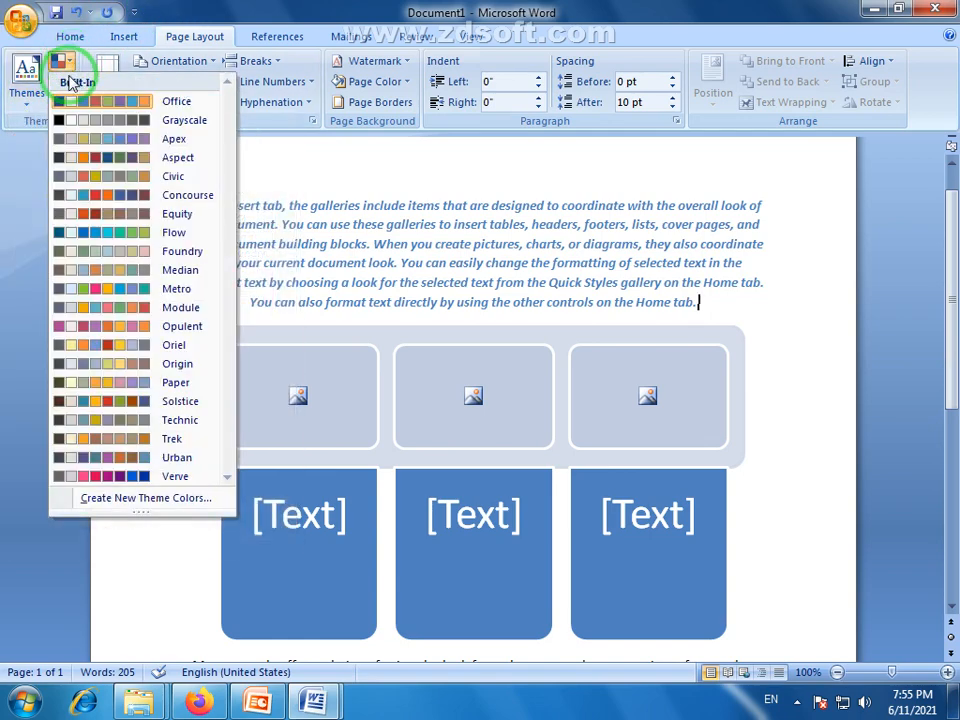
left_click(178, 7)
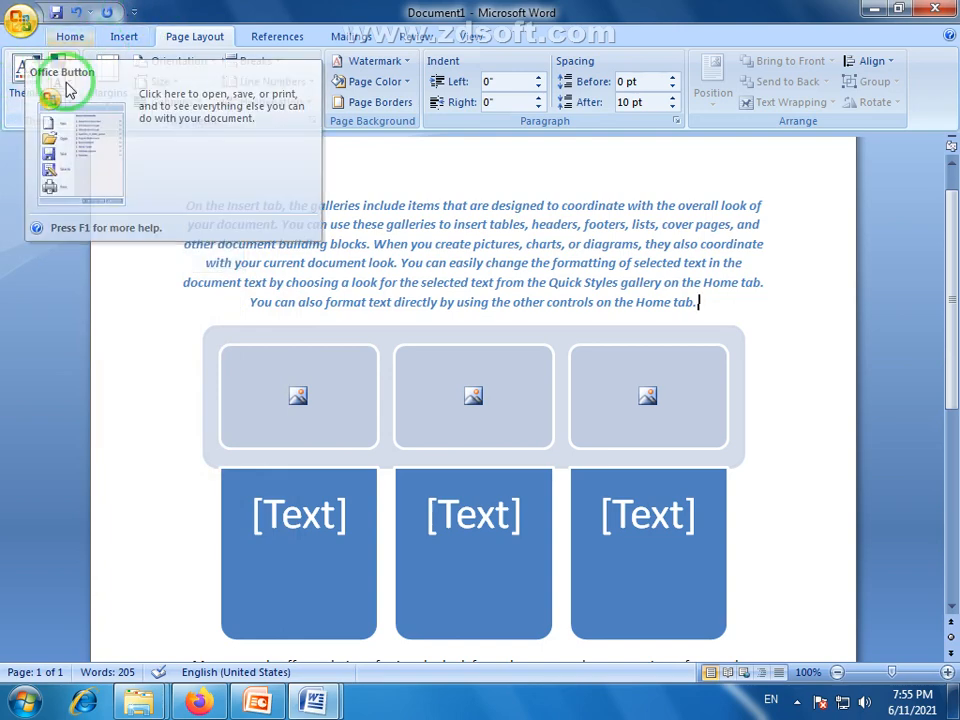
left_click_drag(178, 205, 760, 318)
left_click(760, 318)
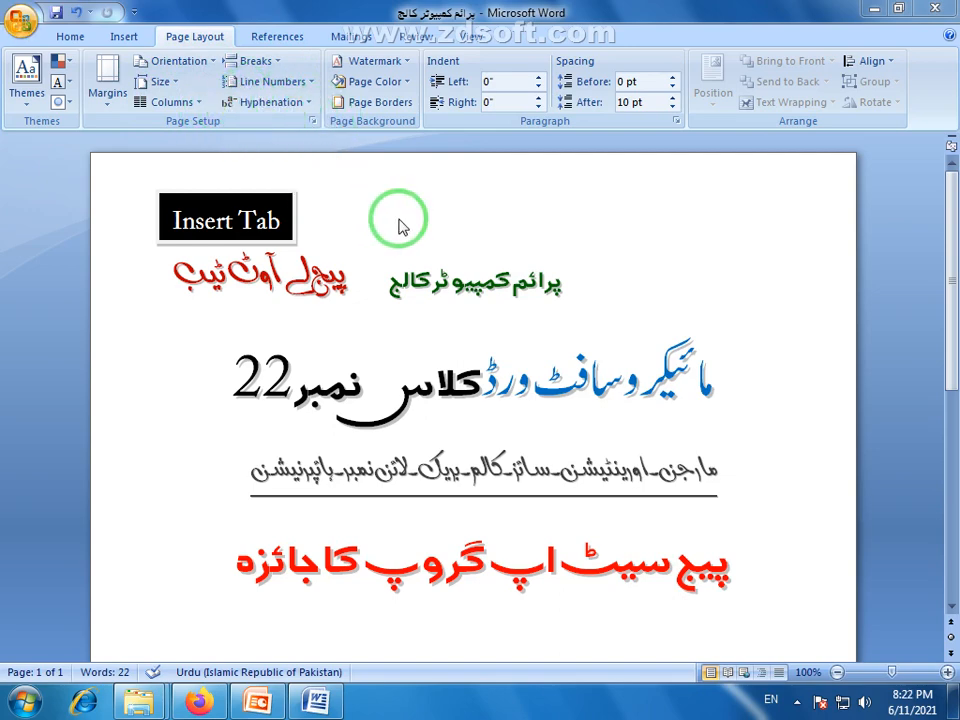
Show the desktop, launch Microsoft Office Word 2007 with a new blank document and maximize its window.
left_click(954, 702)
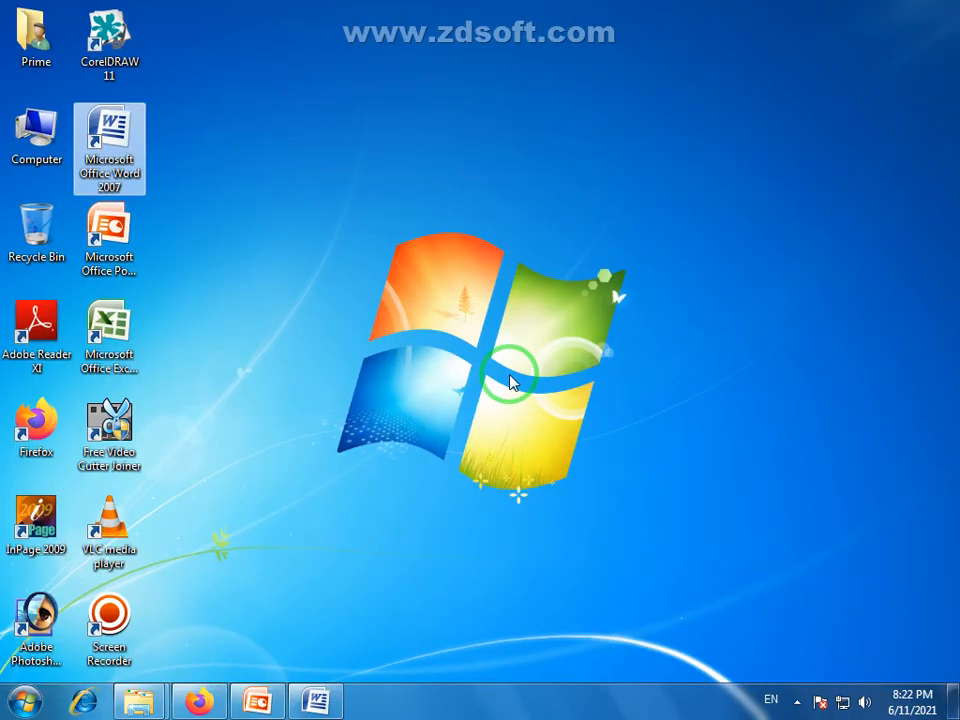
left_click(510, 376)
double_click(136, 146)
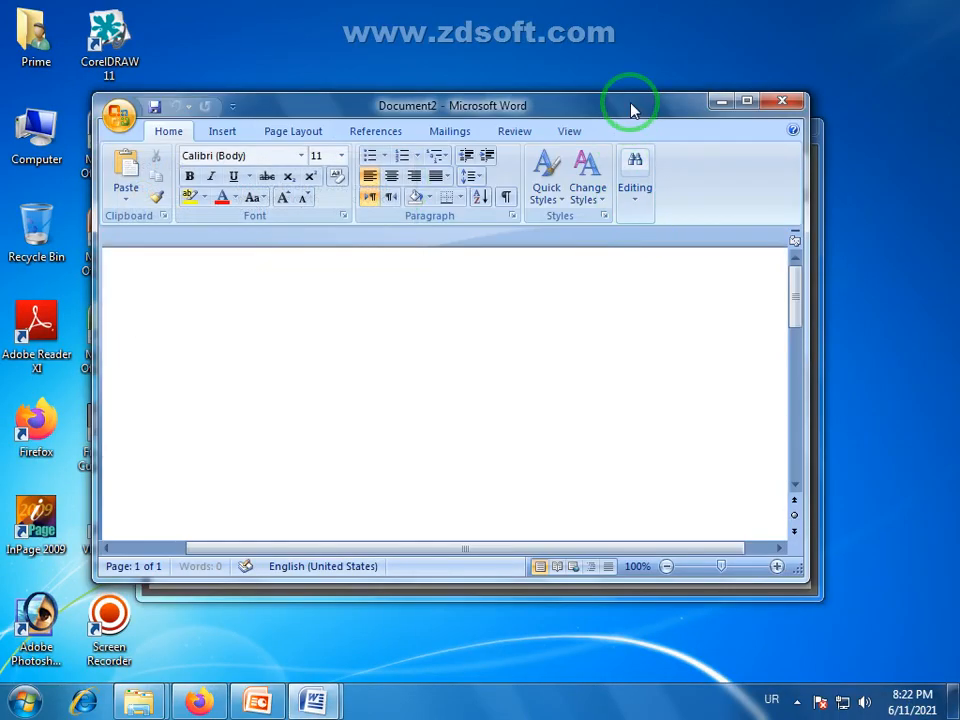
double_click(633, 107)
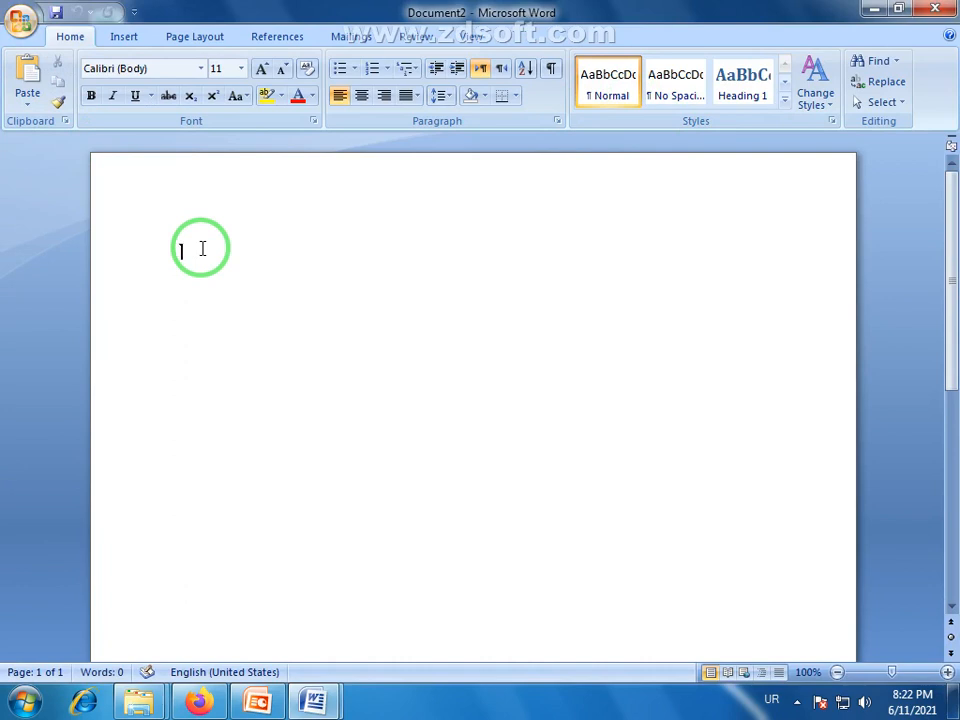
Switch the keyboard language to English and fill the blank document with sample text using =rand(10,5).
type("ً")
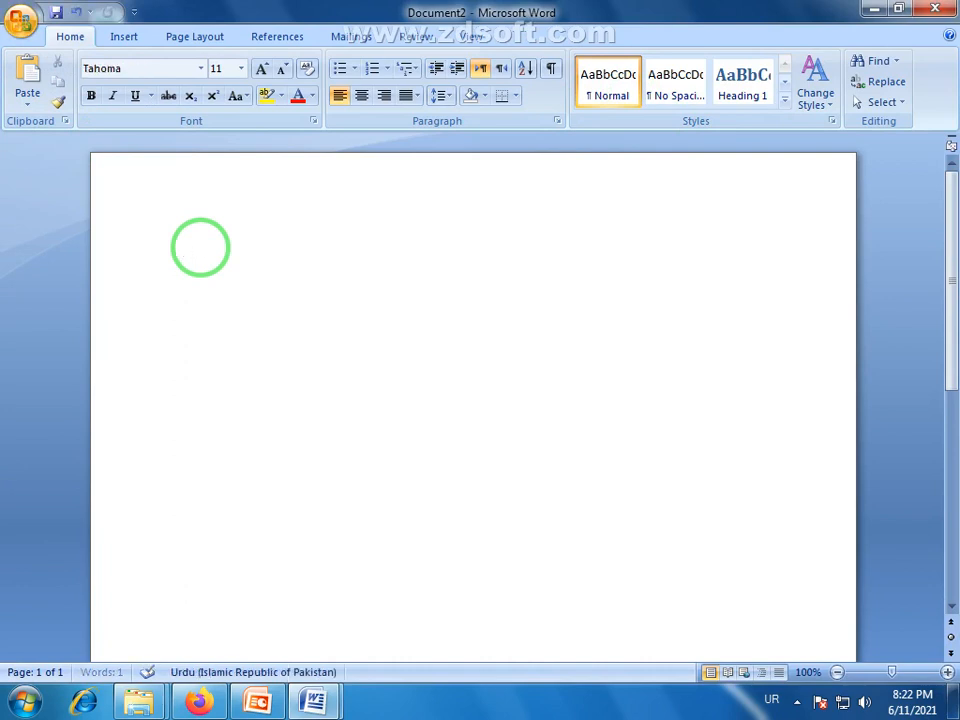
left_click(770, 702)
left_click(779, 643)
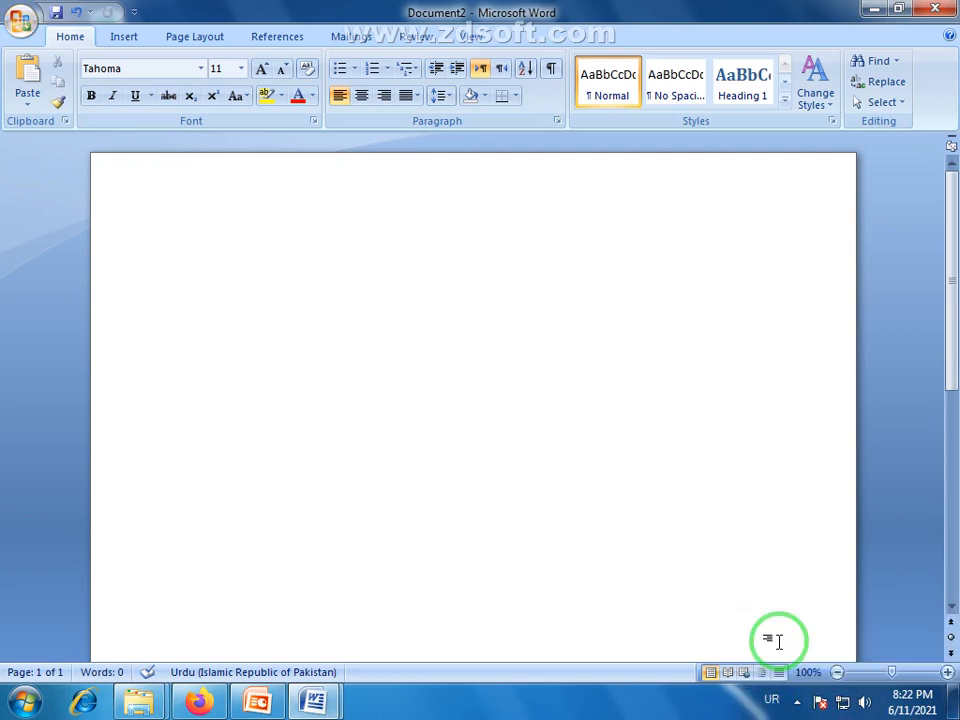
left_click(187, 249)
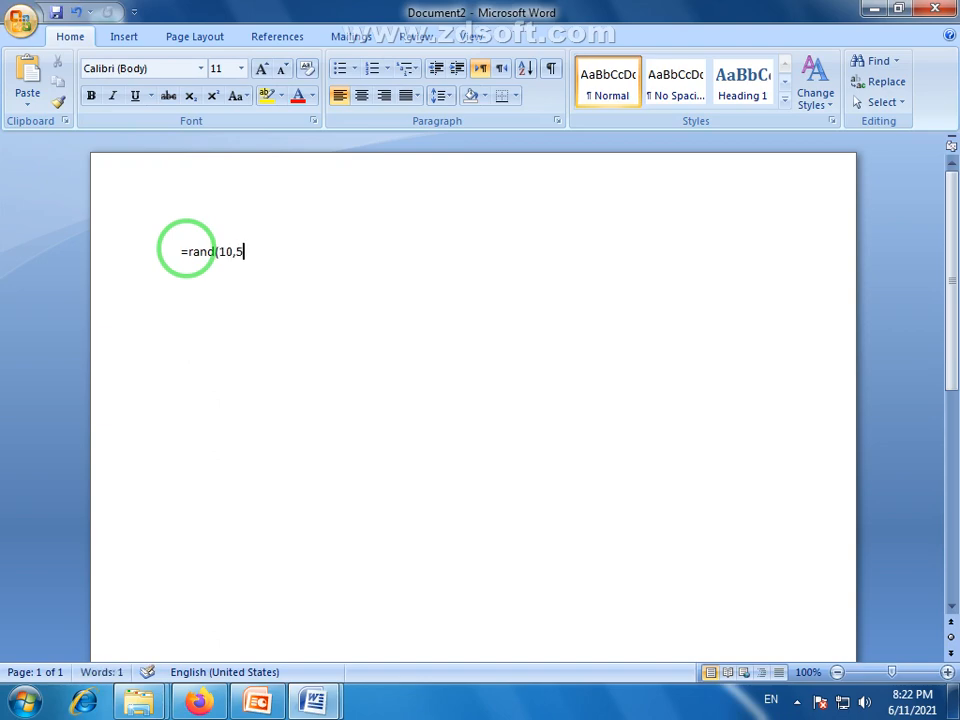
key("Return")
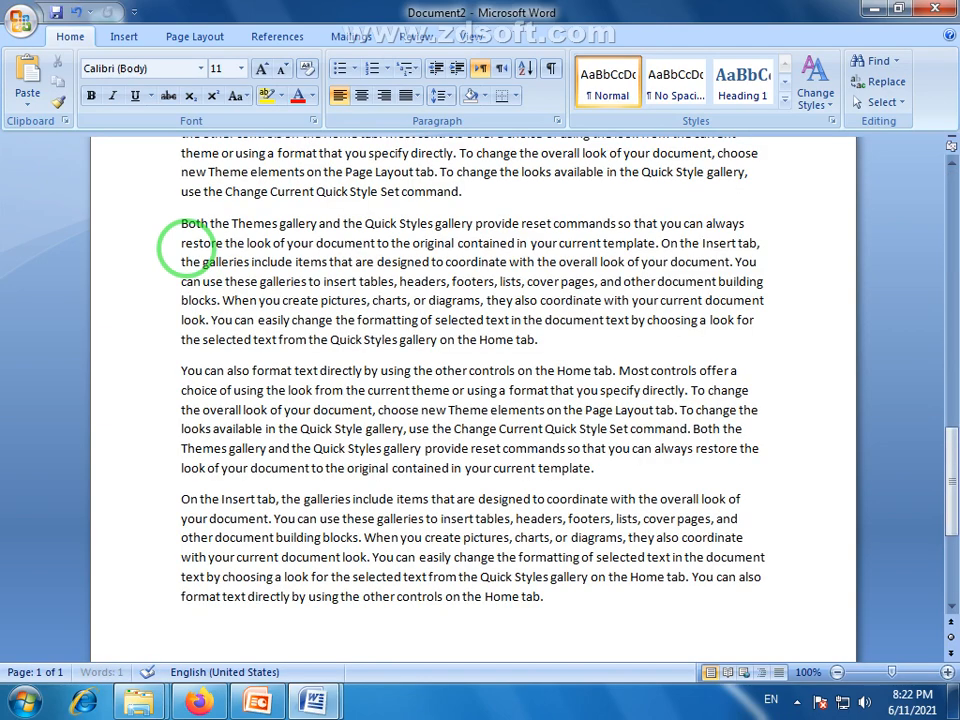
scroll(261, 280, "up", 10)
scroll(290, 274, "up", 10)
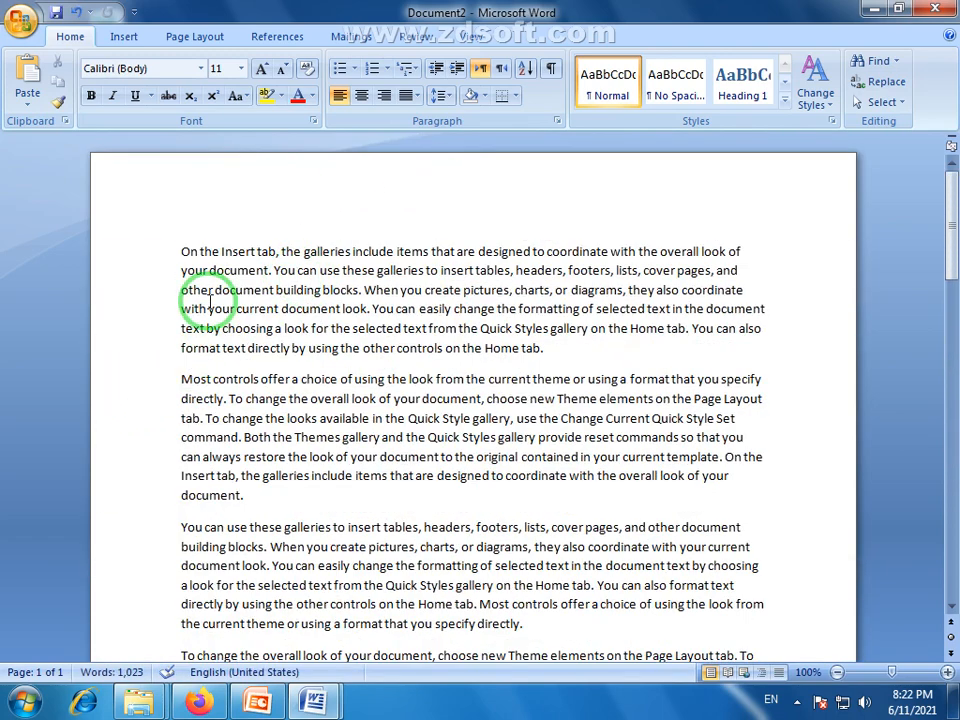
Justify all of the sample text in the document.
left_click(196, 37)
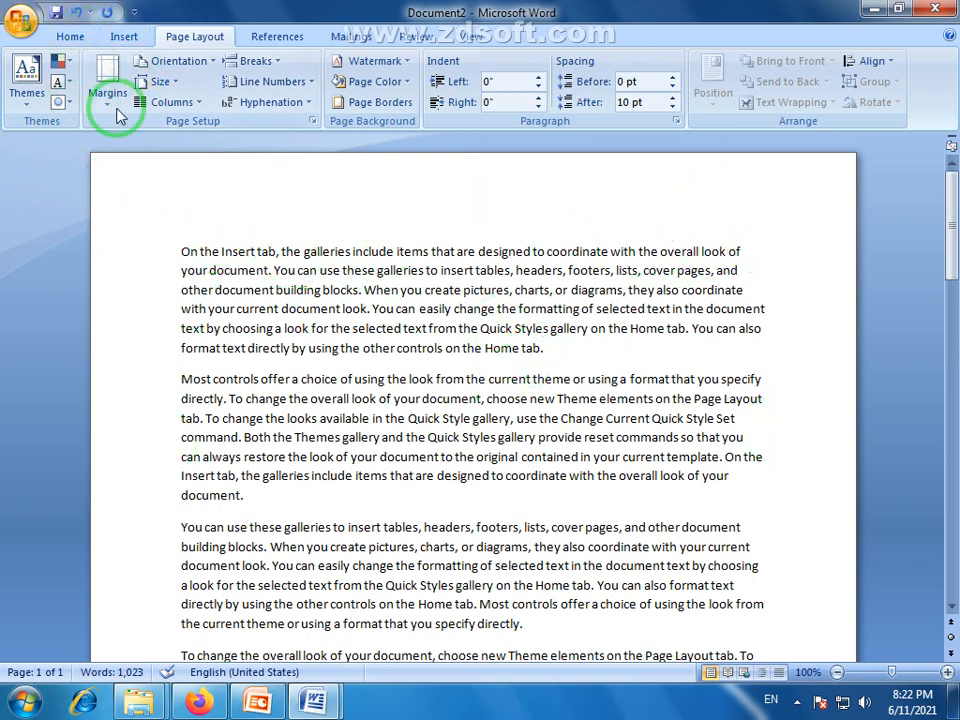
left_click(66, 37)
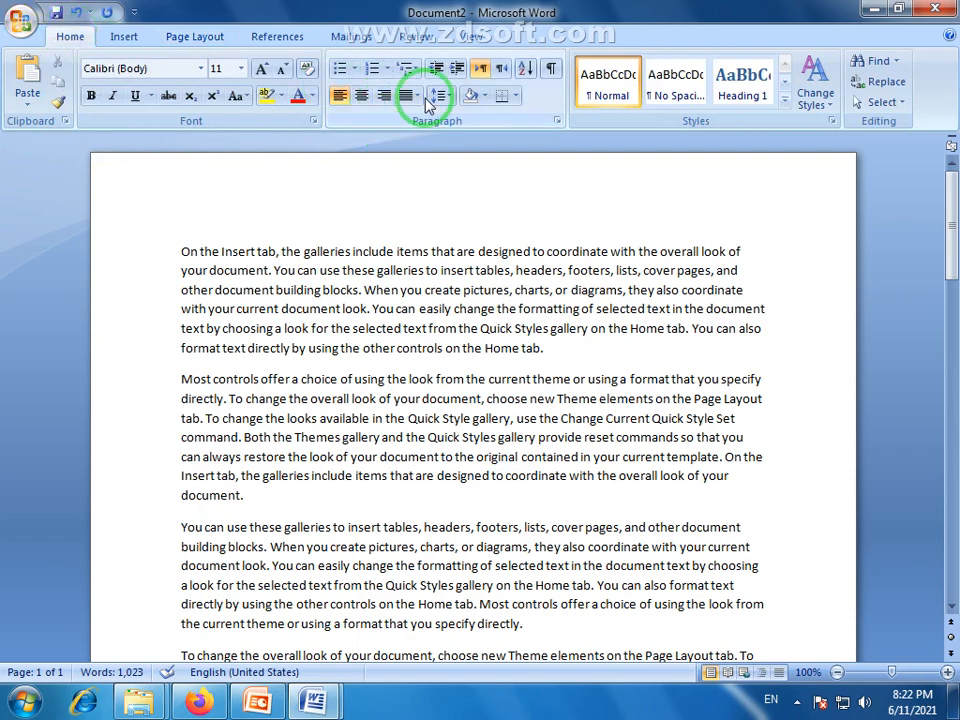
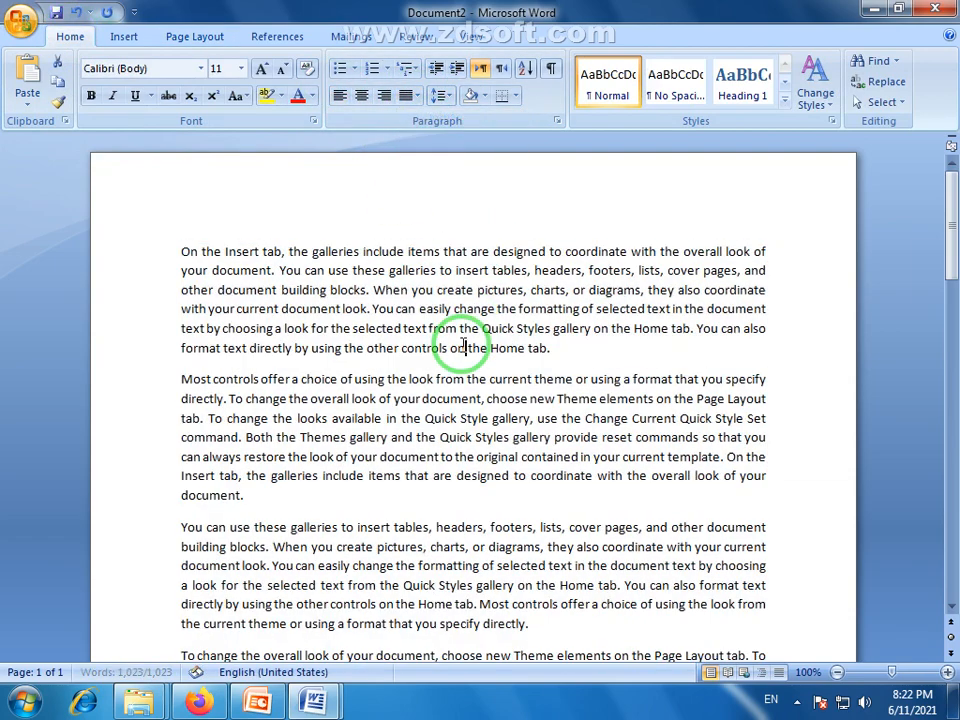
Set the page margins to the Narrow preset with 0.5" on all sides.
left_click(195, 37)
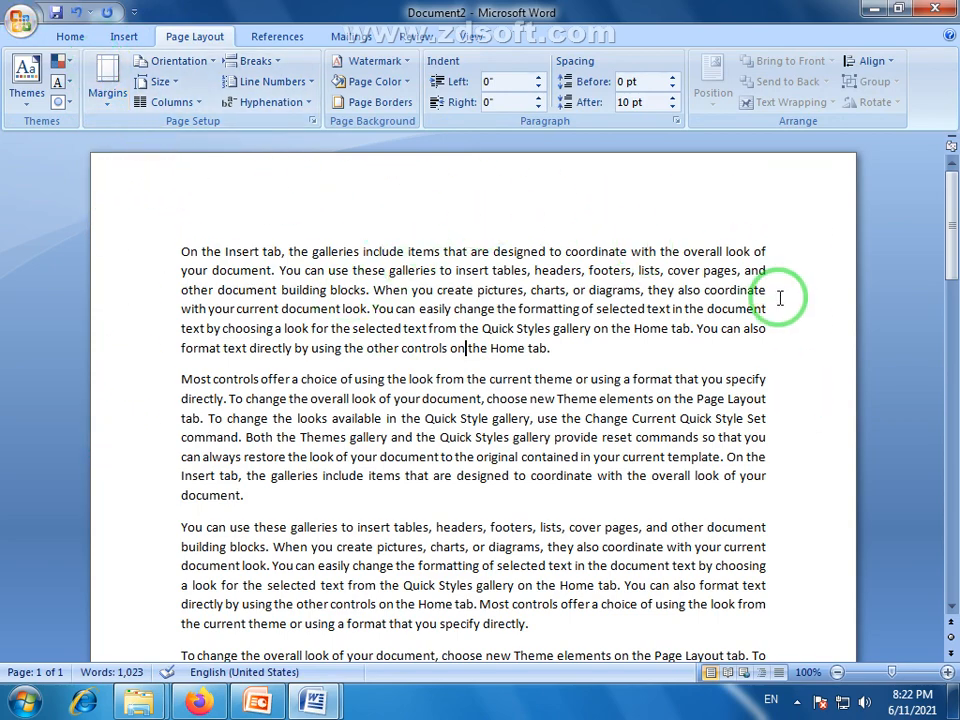
scroll(724, 296, "down", 10)
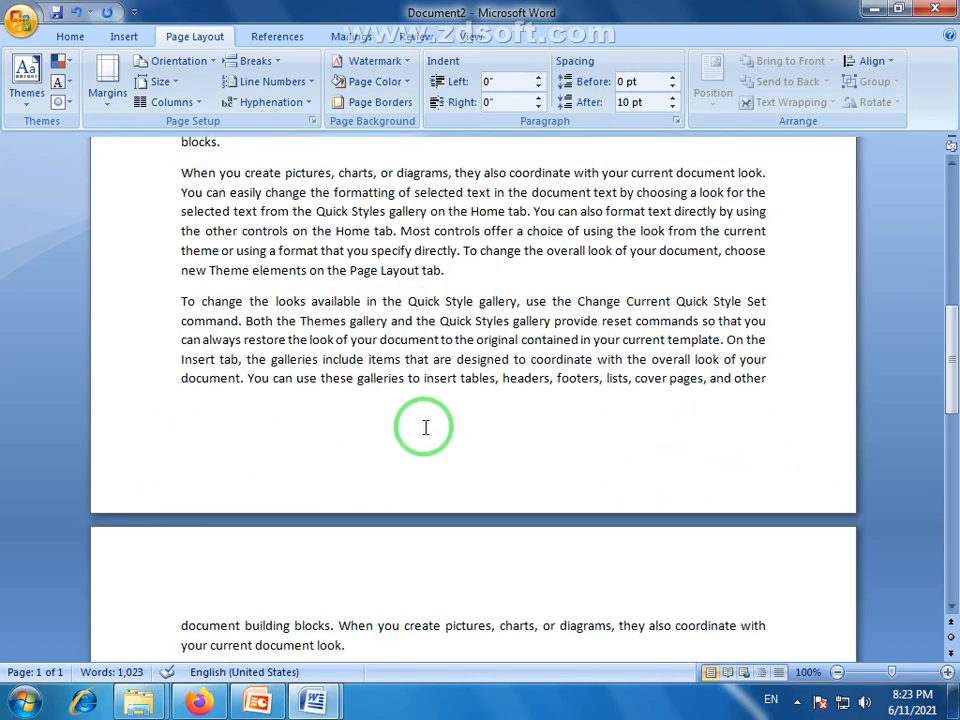
scroll(424, 424, "up", 10)
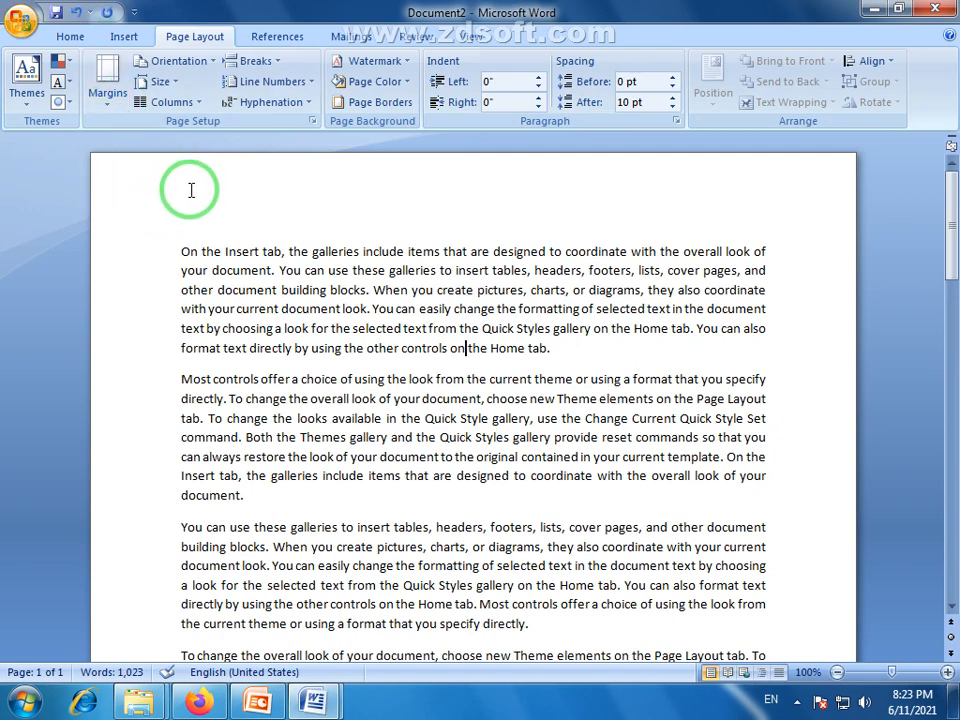
left_click(108, 110)
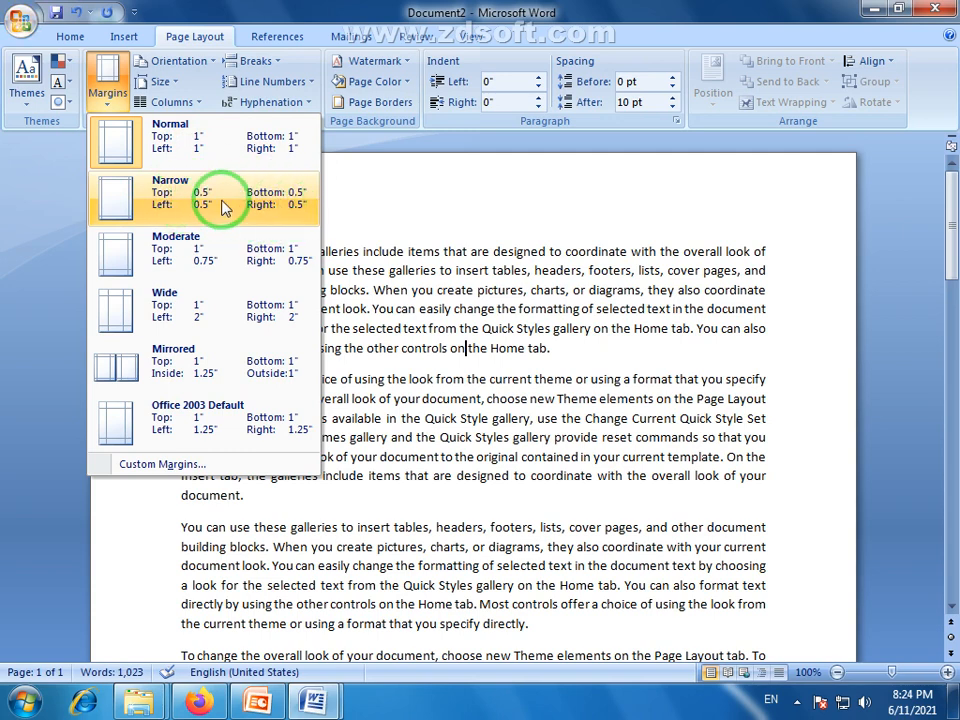
left_click(161, 197)
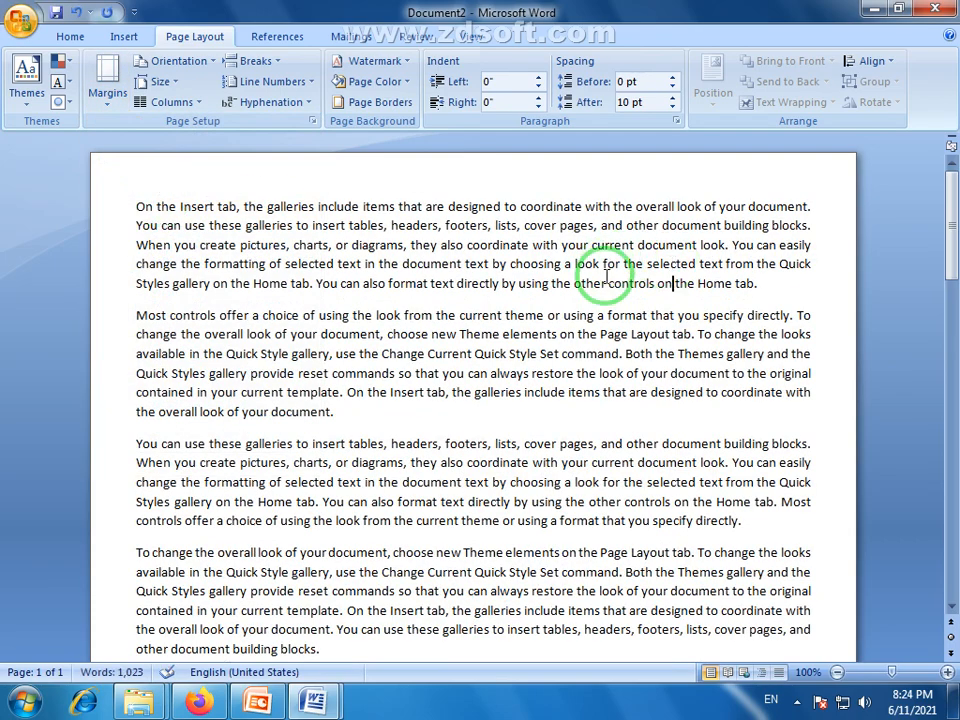
Open the custom margins settings for the document, review them and close the dialog without applying changes.
scroll(603, 285, "down", 15)
scroll(603, 285, "down", 15)
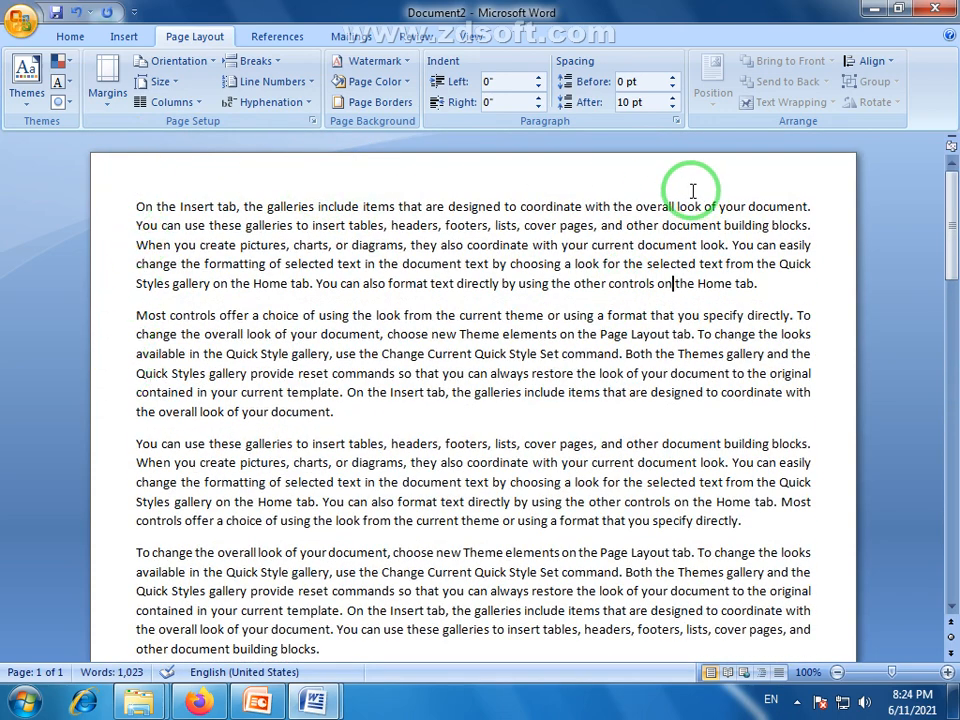
left_click(105, 100)
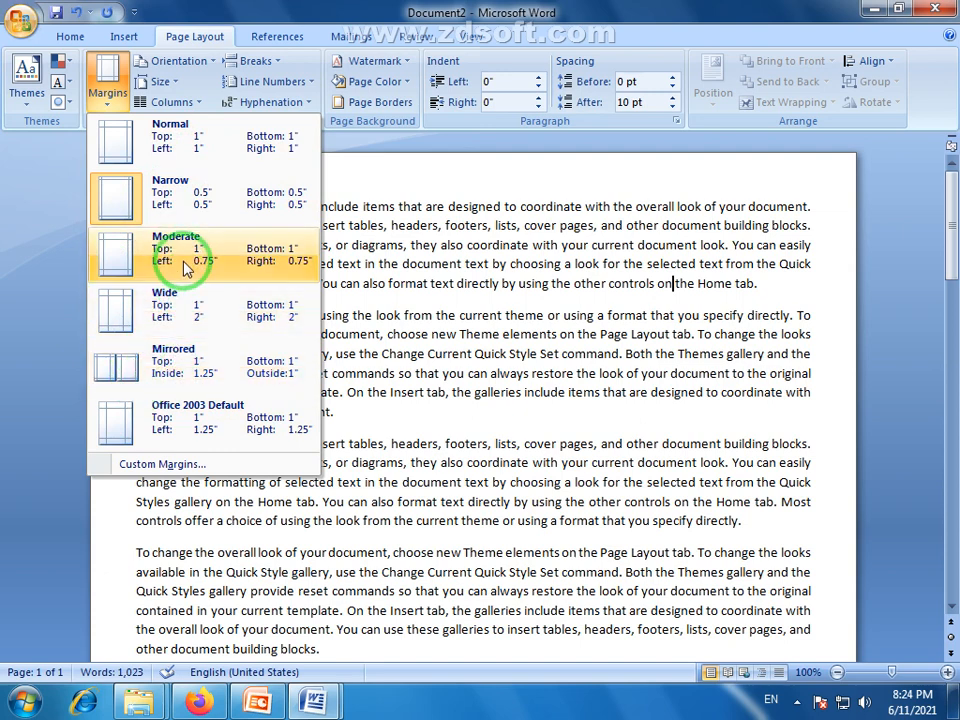
left_click(161, 463)
left_click_drag(520, 88, 435, 100)
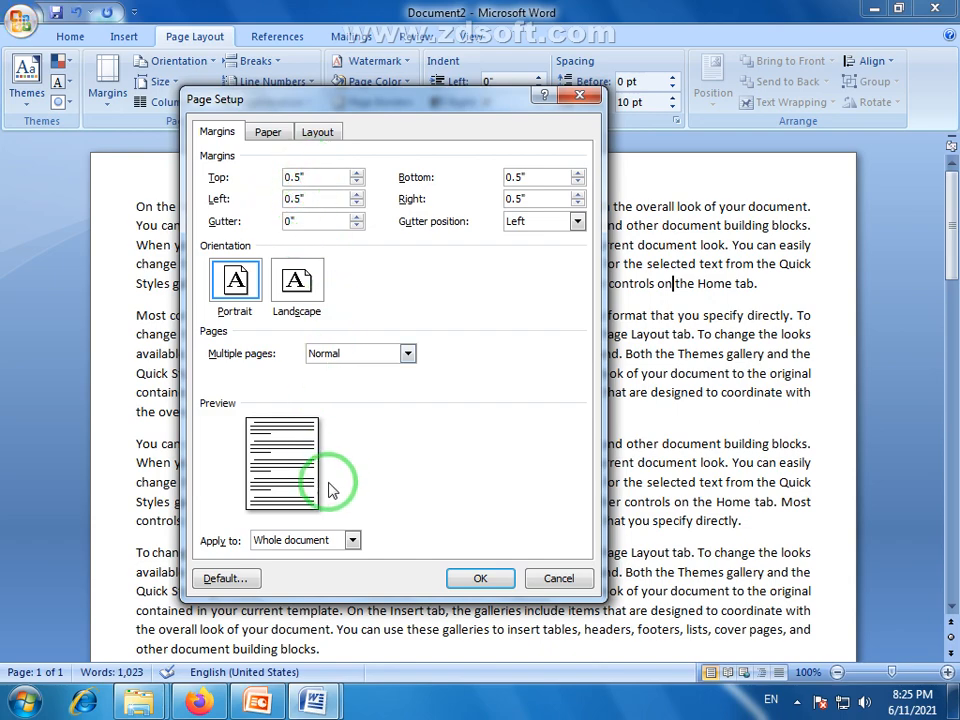
left_click(556, 582)
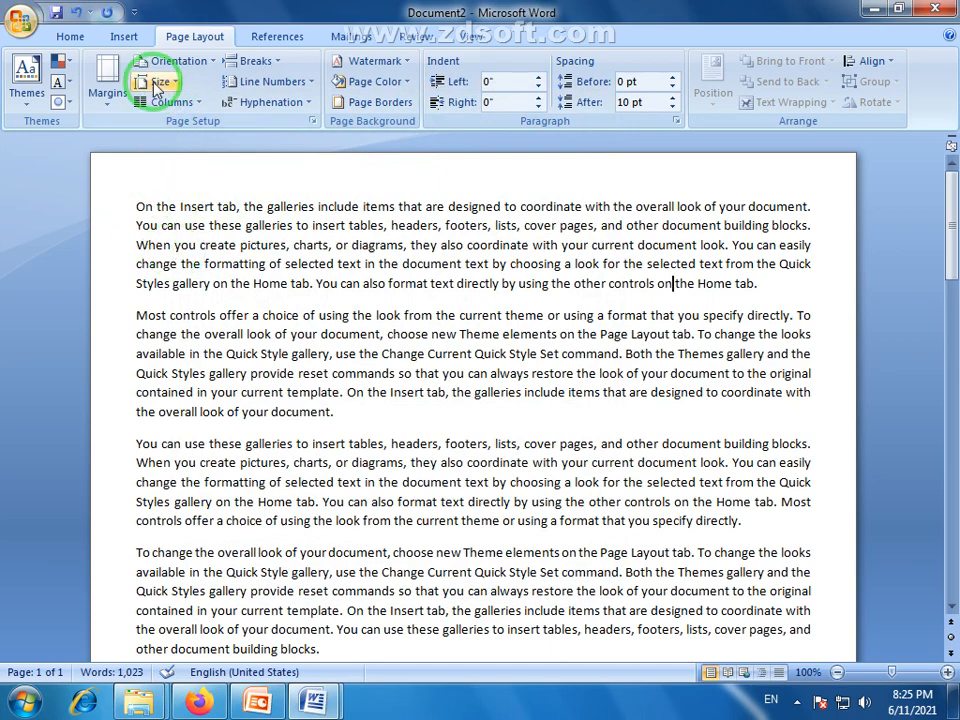
Set the page margins to the Normal preset with 1" on all sides.
left_click(108, 113)
left_click(130, 139)
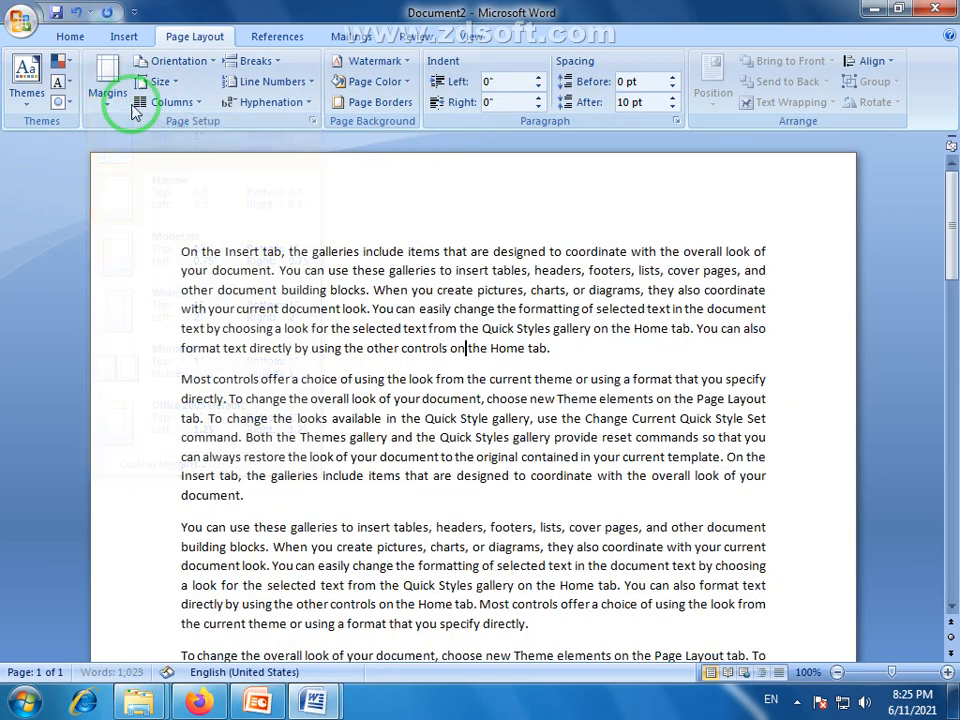
left_click(104, 105)
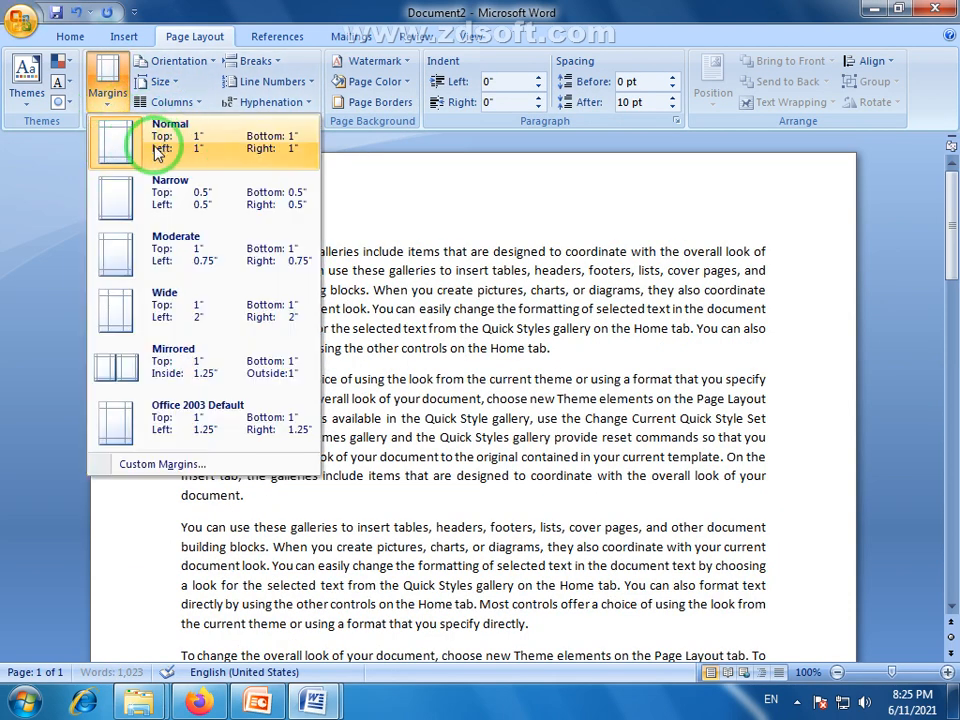
left_click(378, 268)
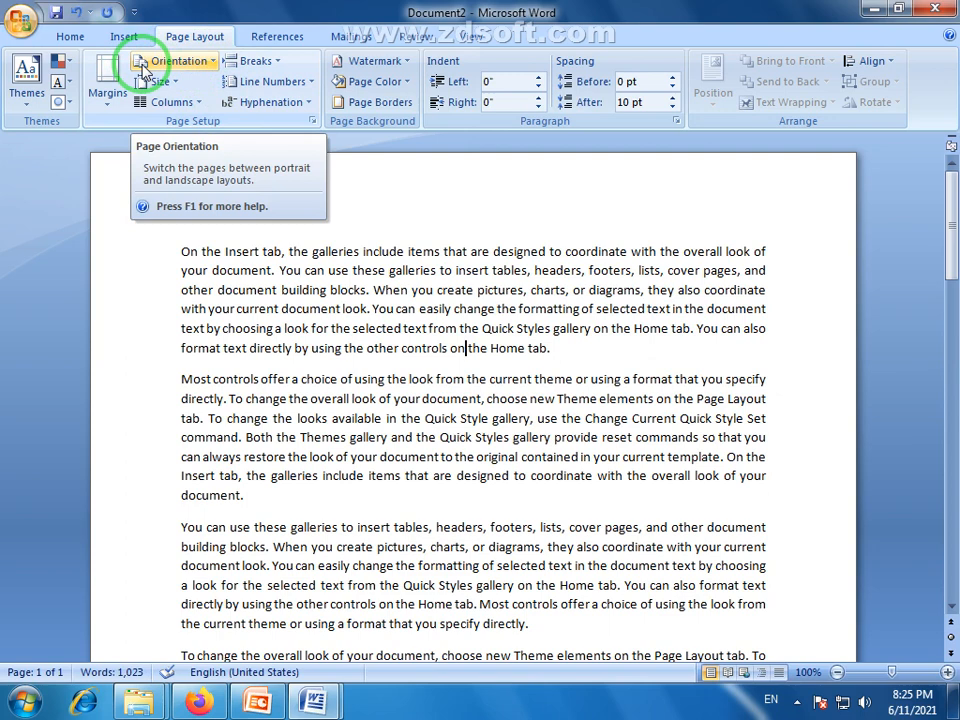
Show the pages side by side at a reduced zoom and switch the page orientation to Landscape.
left_click(211, 65)
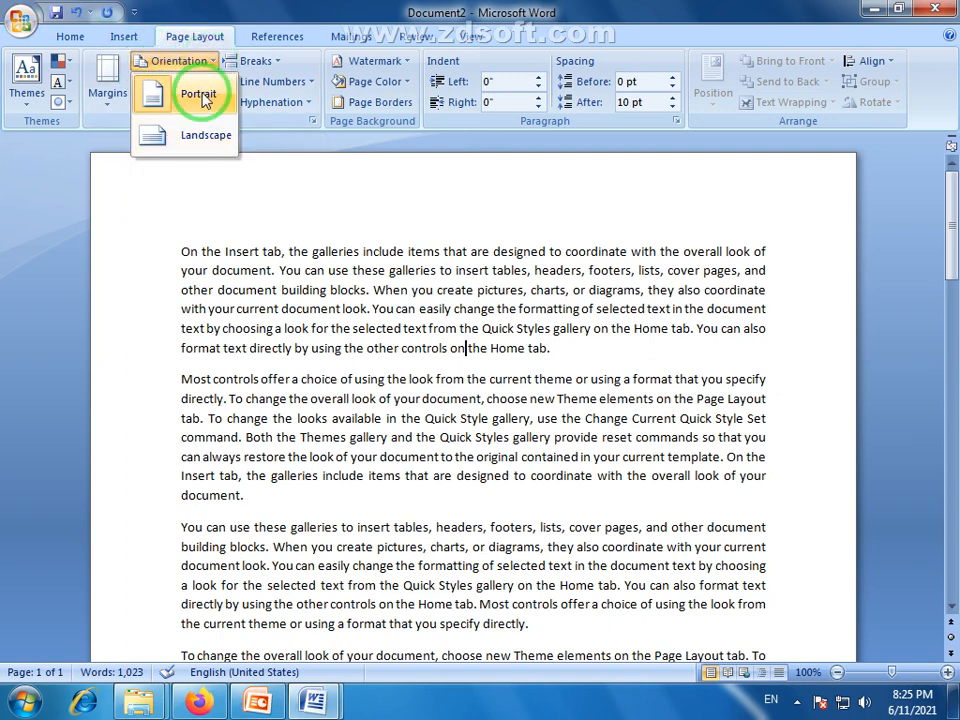
left_click(373, 325)
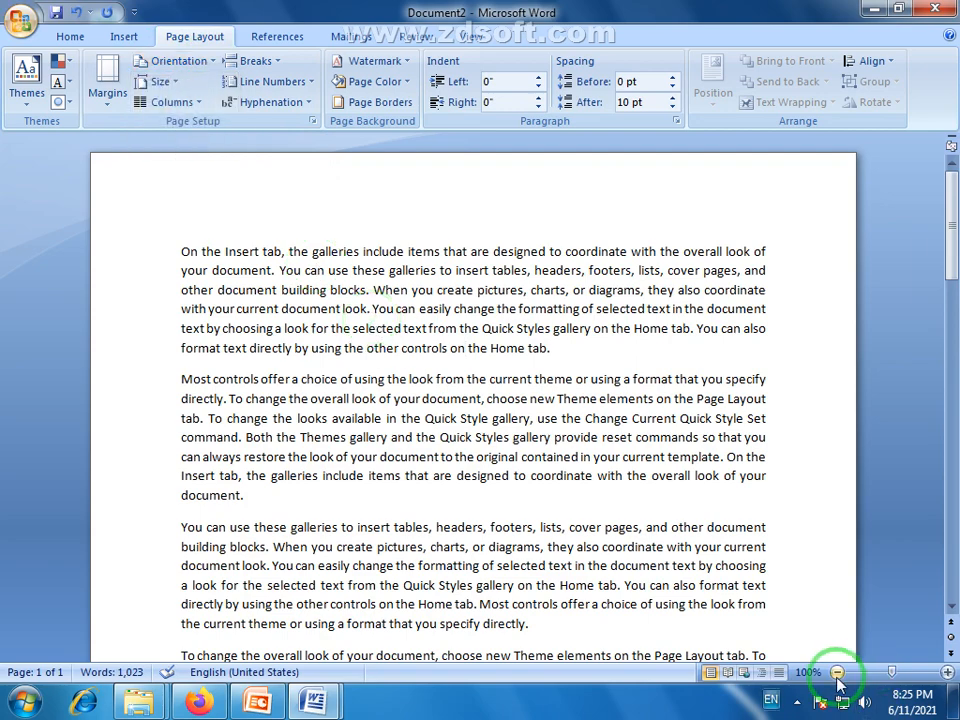
left_click(837, 672)
left_click(837, 672)
left_click(837, 672)
left_click(837, 672)
left_click(837, 672)
left_click(287, 222)
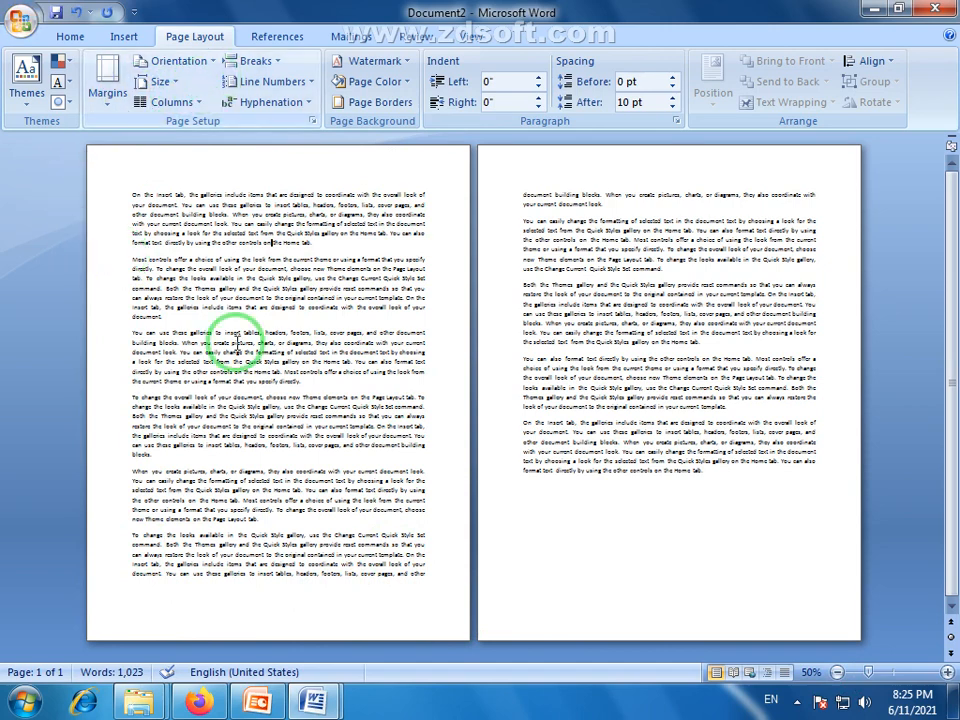
left_click(214, 62)
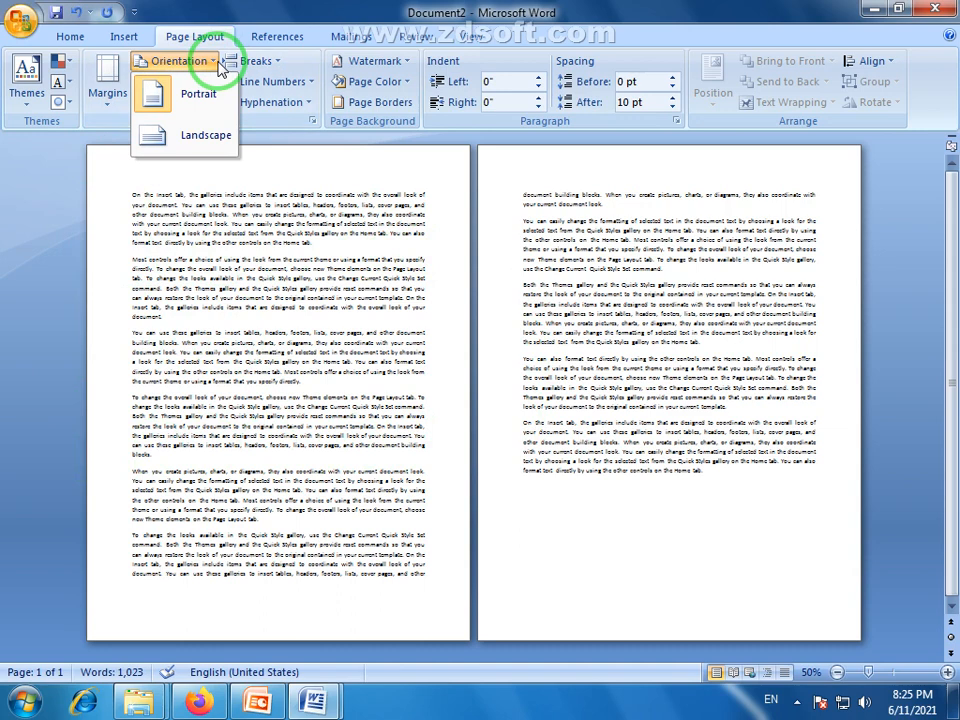
left_click(180, 140)
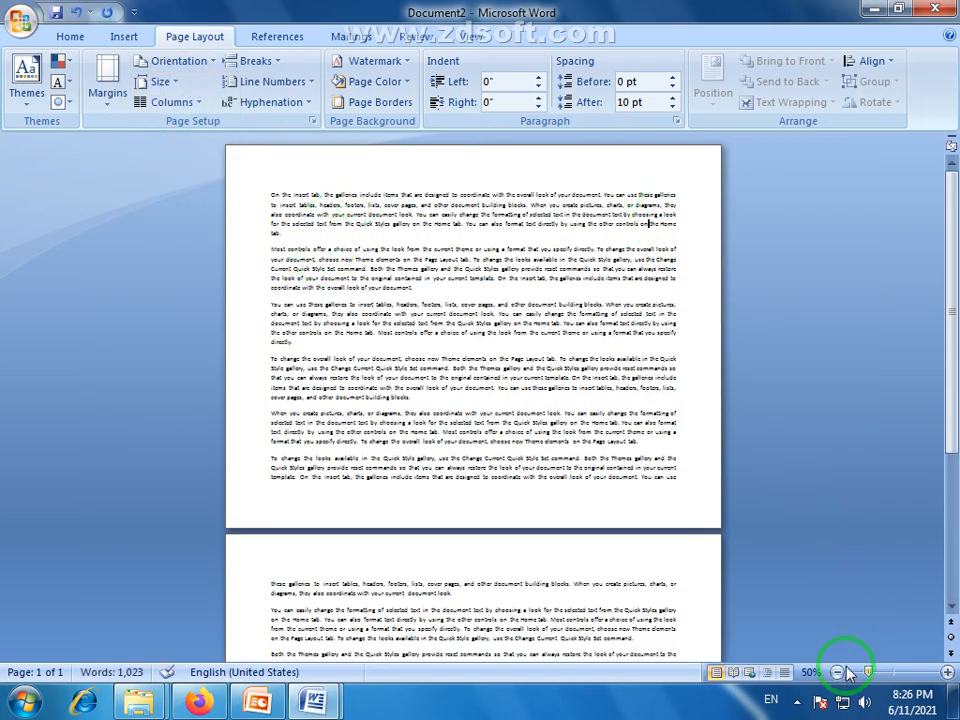
left_click(838, 672)
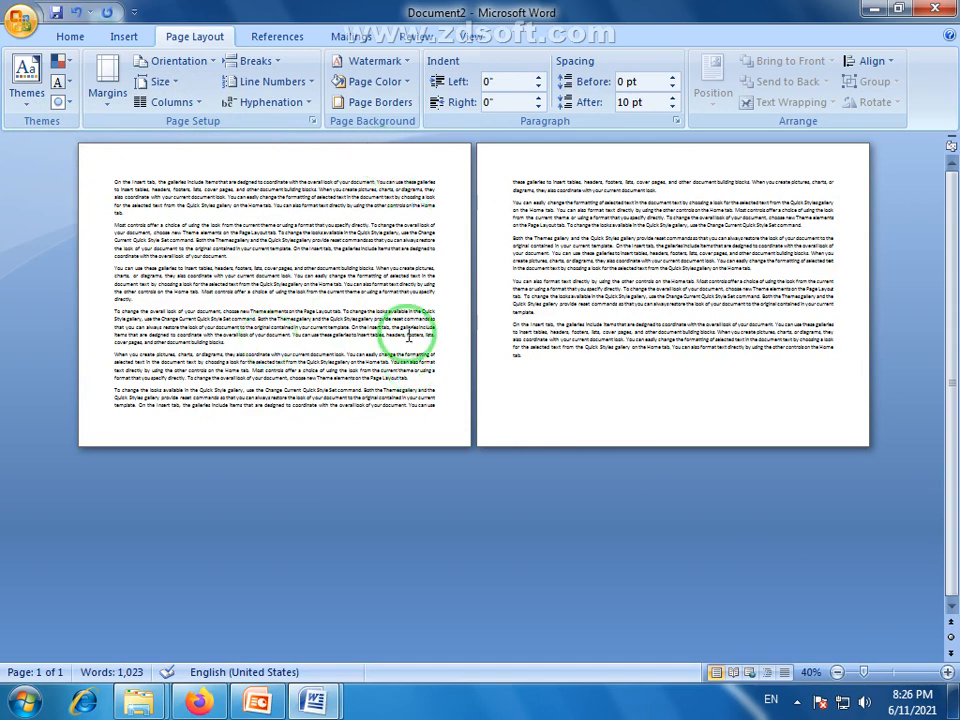
Return the page orientation to Portrait.
left_click(208, 61)
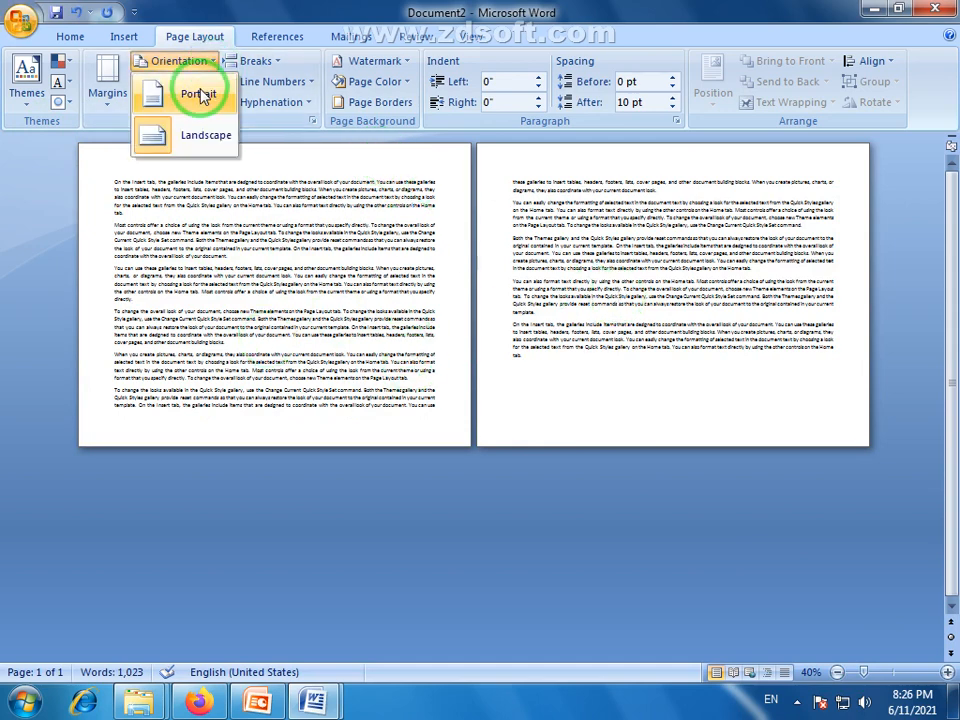
left_click(205, 95)
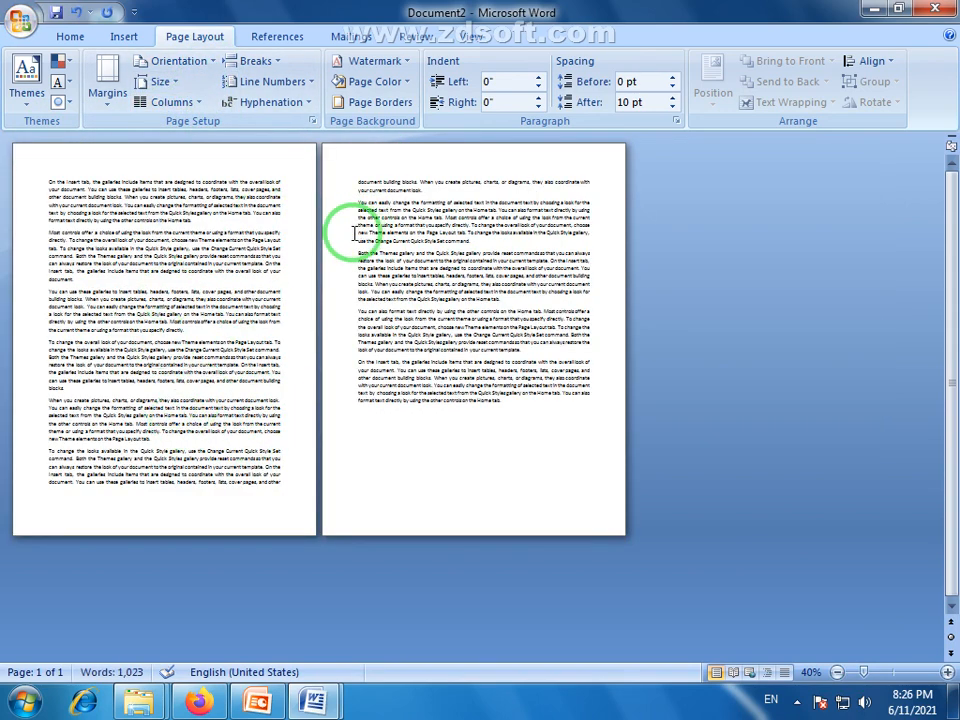
left_click(216, 62)
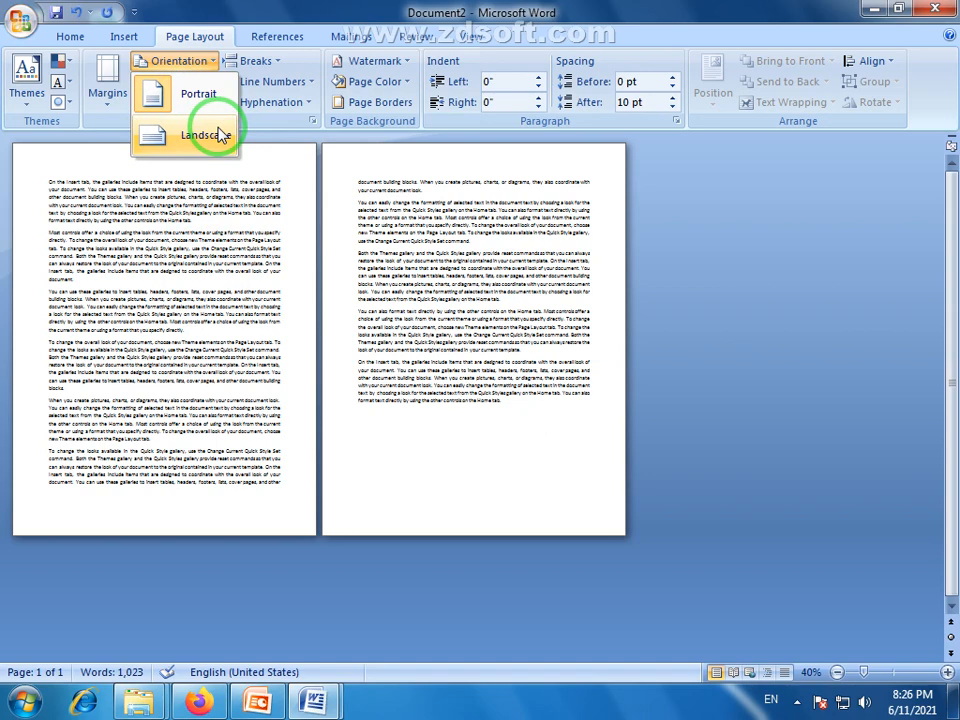
left_click(318, 222)
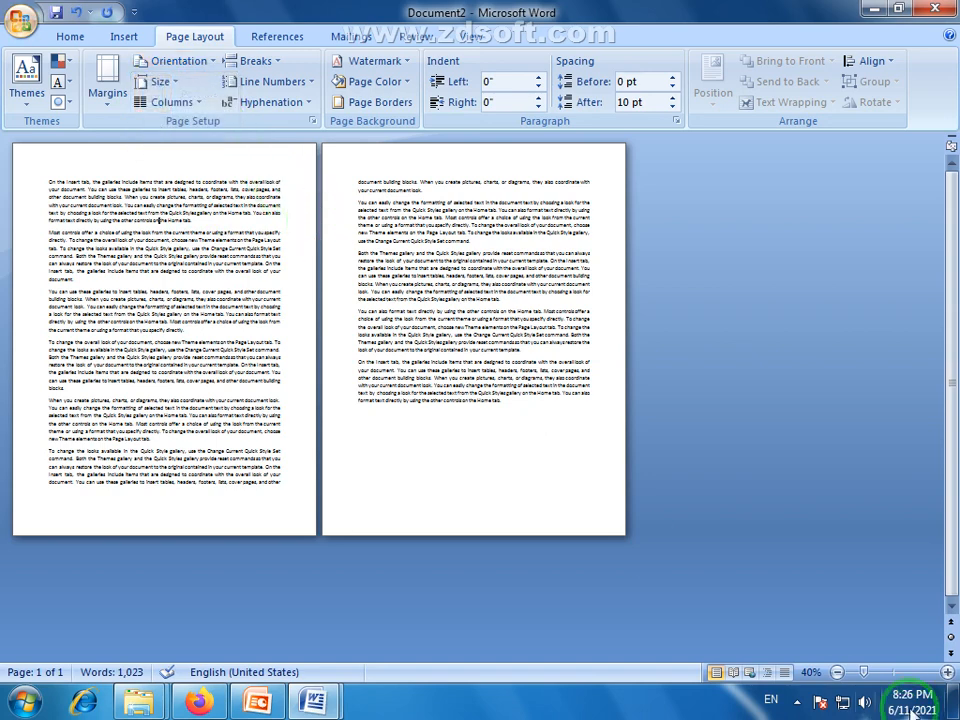
View both pages together at 50% zoom and examine how the text is distributed, highlighting the text on the second page.
left_click(889, 676)
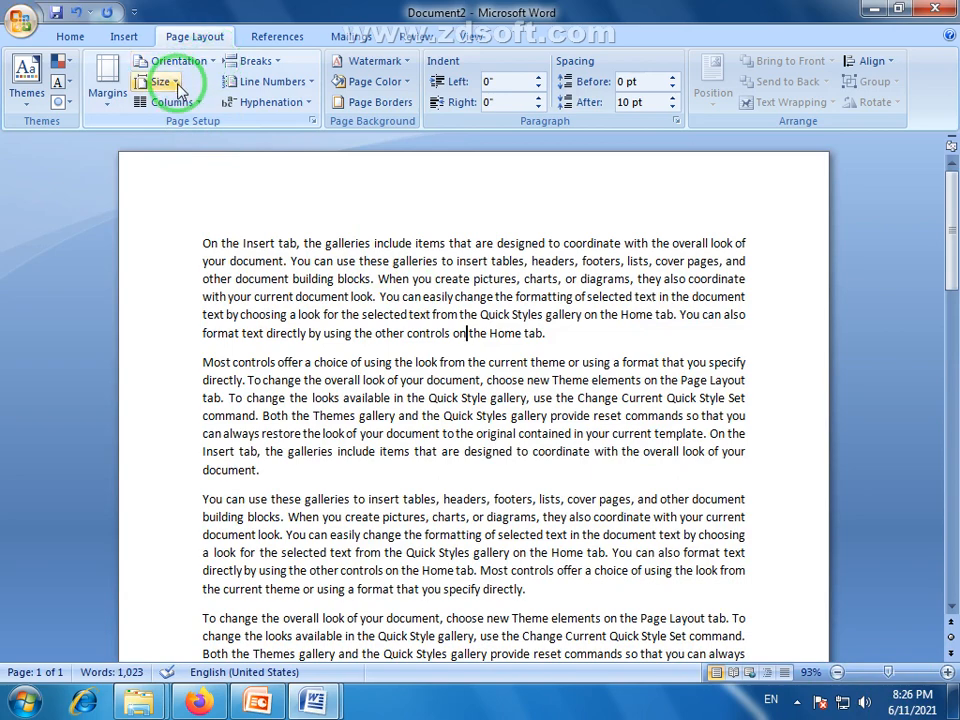
left_click(837, 673)
left_click(837, 673)
left_click(837, 673)
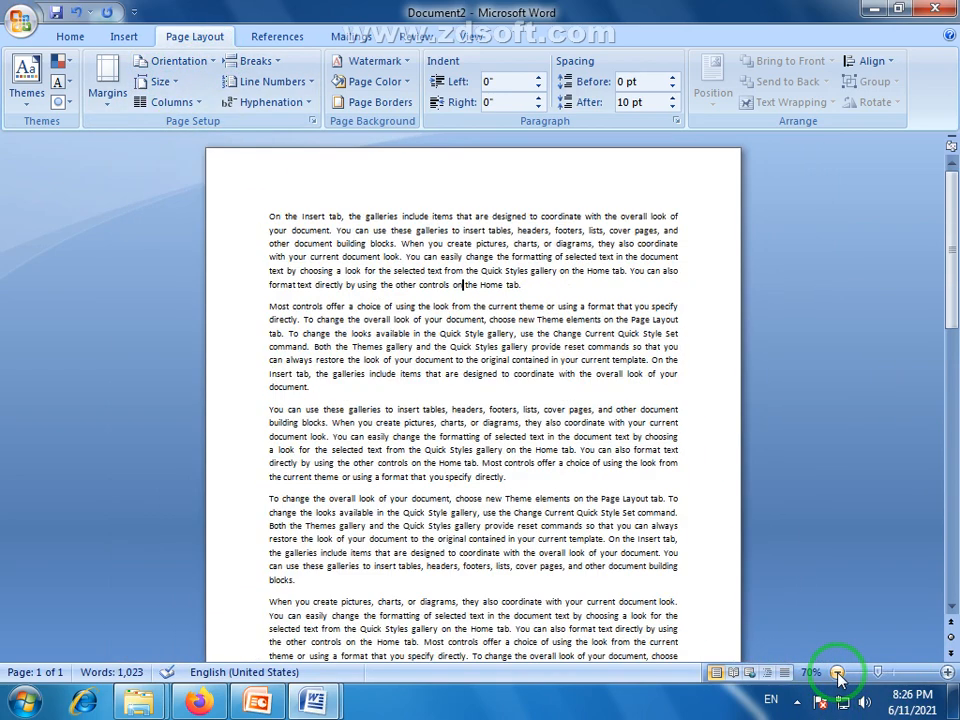
left_click(837, 673)
left_click(837, 673)
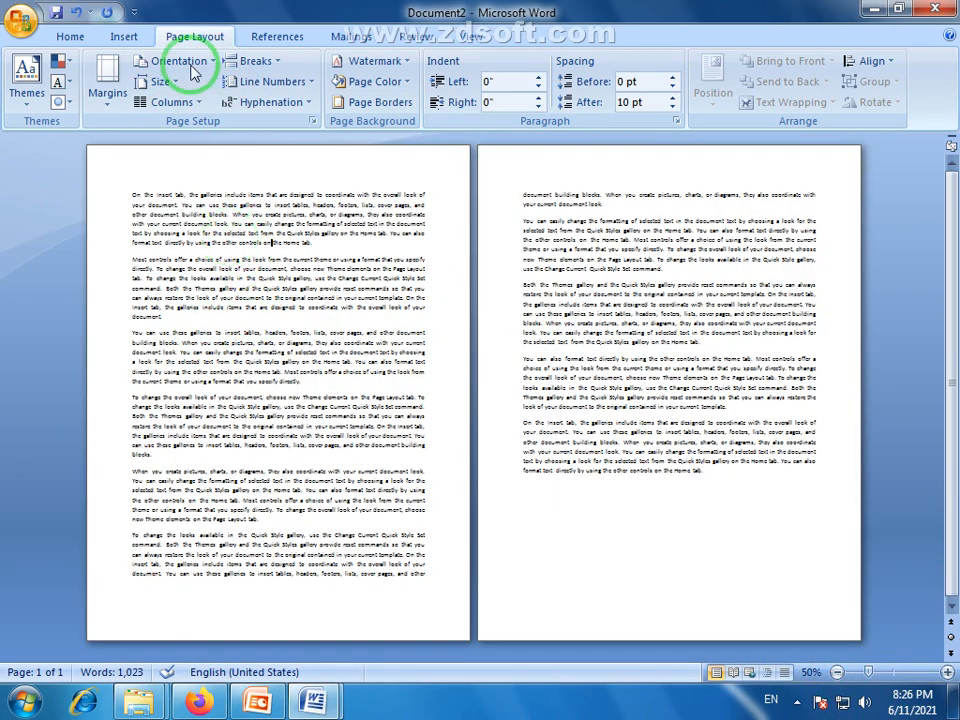
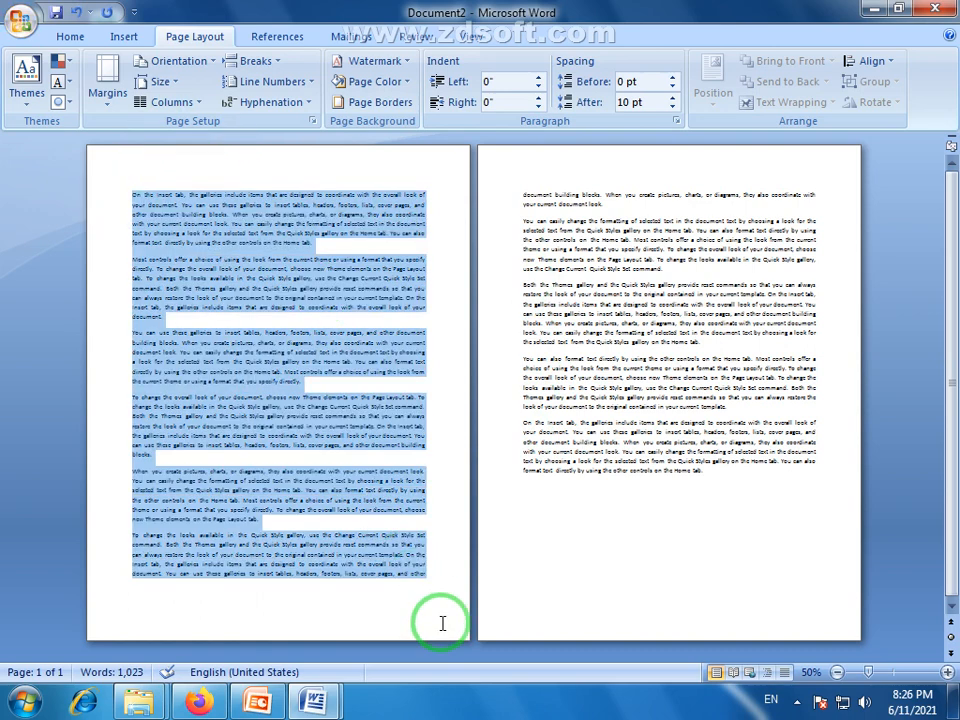
left_click(551, 568)
left_click_drag(551, 568, 503, 193)
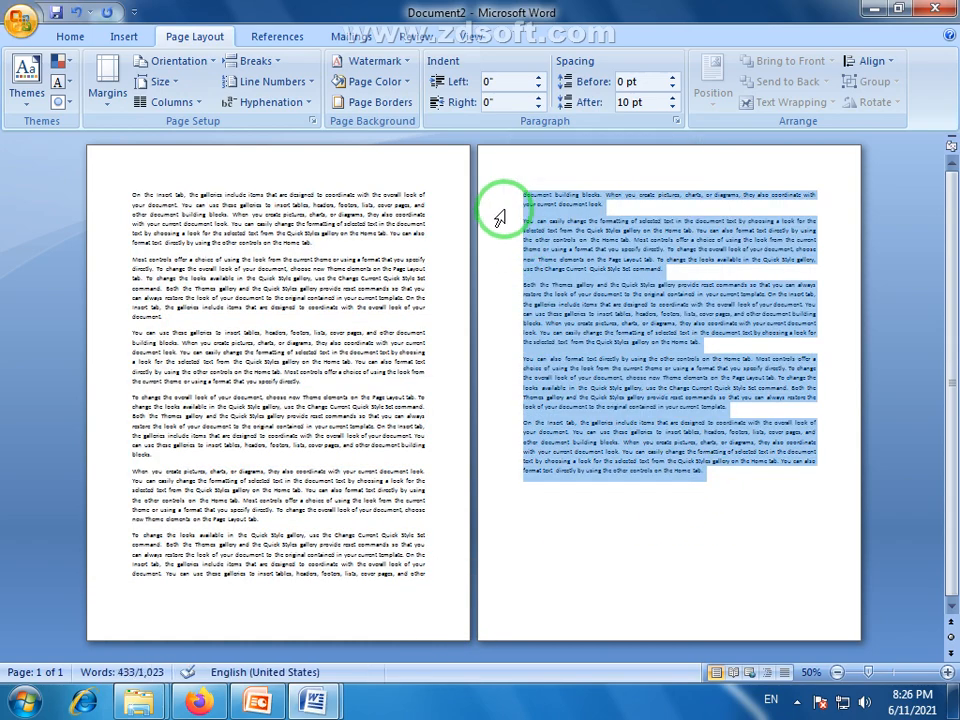
left_click(499, 205)
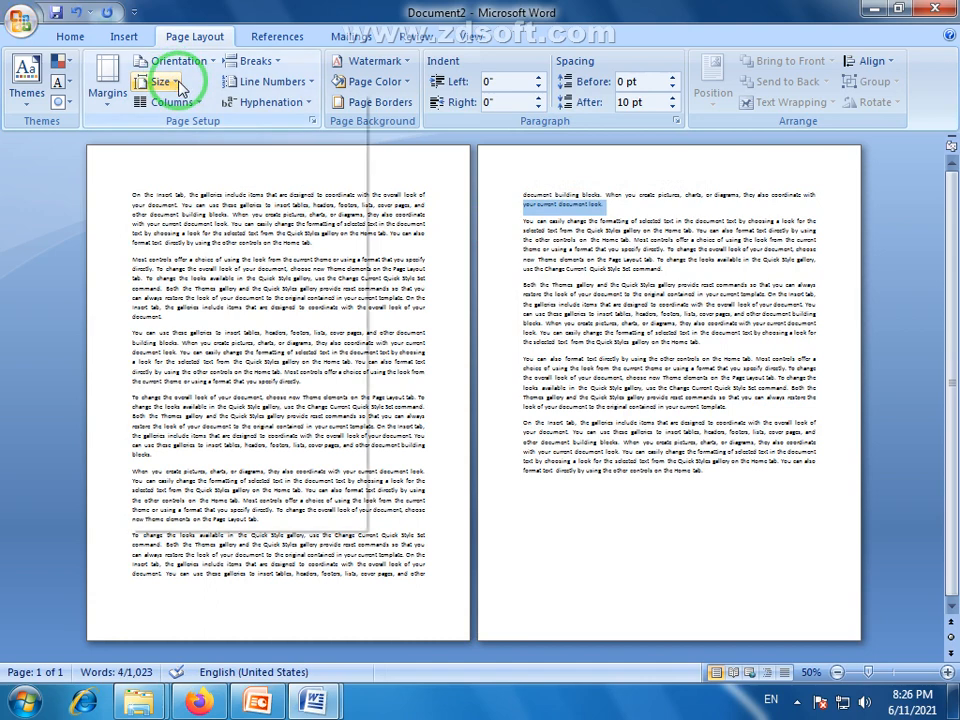
Change the paper size to Legal, 8.5" x 14", and check how the text is redistributed over the two pages.
left_click(176, 84)
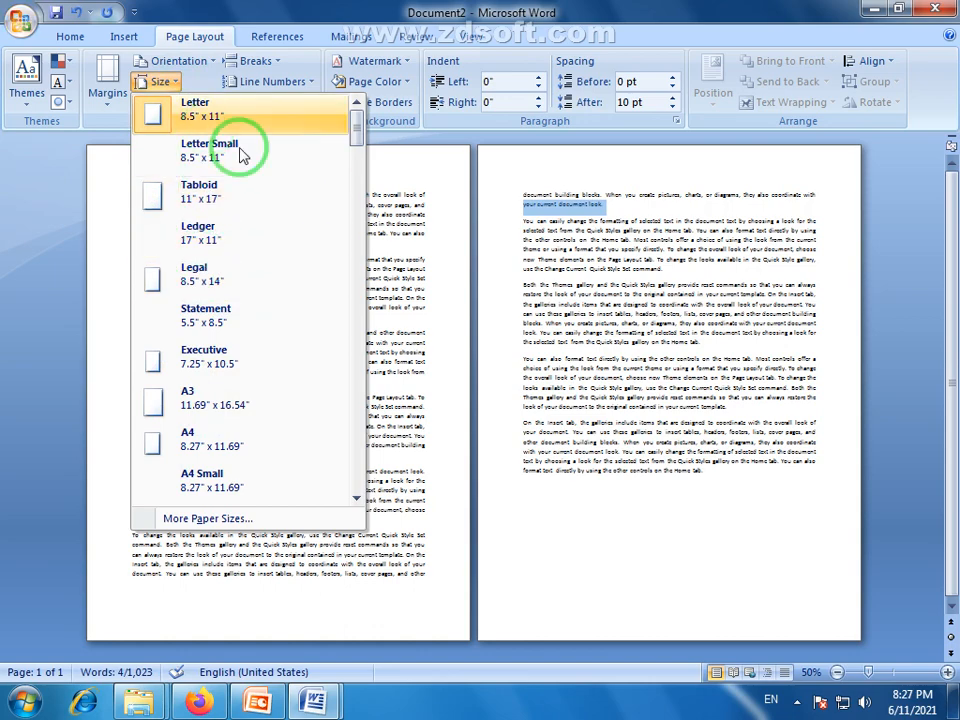
mouse_move(356, 125)
left_mouse_down()
mouse_move(360, 450)
mouse_move(356, 105)
left_mouse_up()
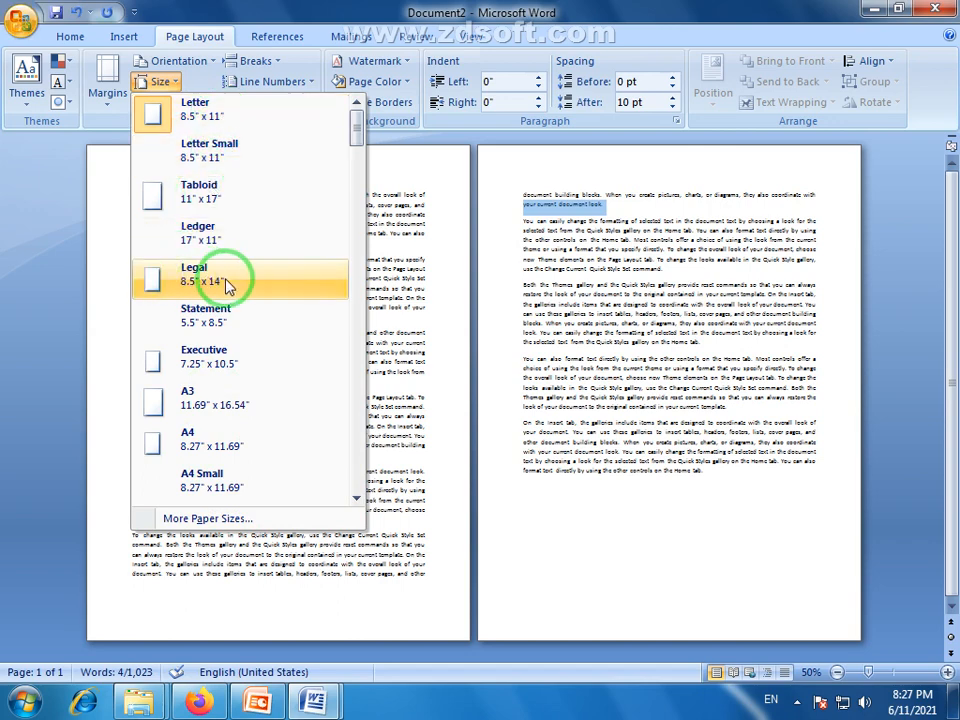
left_click(148, 278)
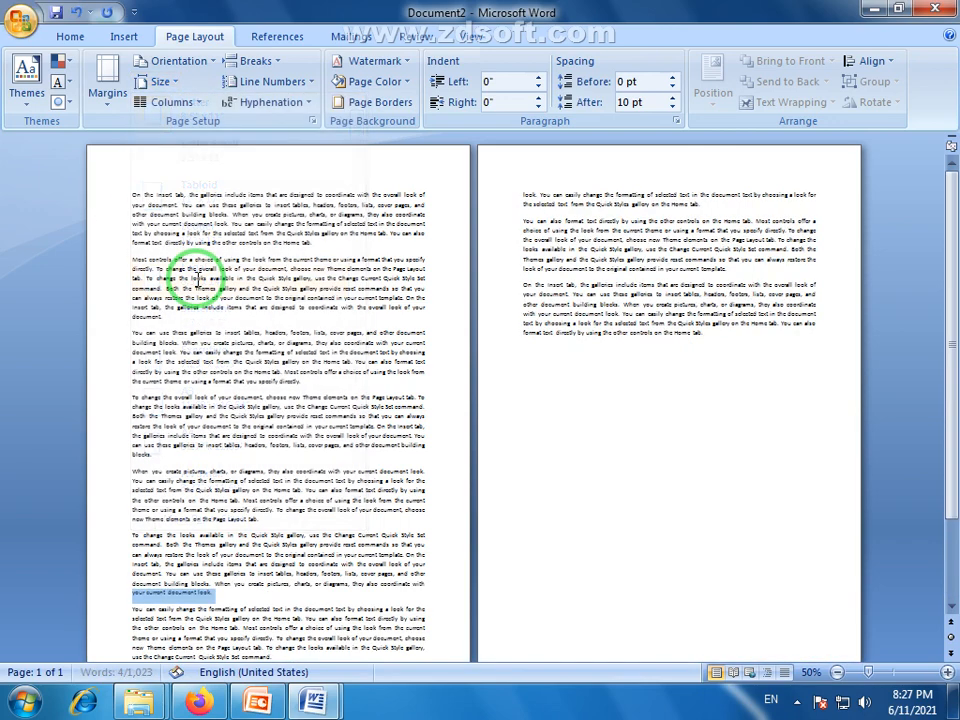
scroll(463, 365, "down", 3)
scroll(295, 497, "up", 3)
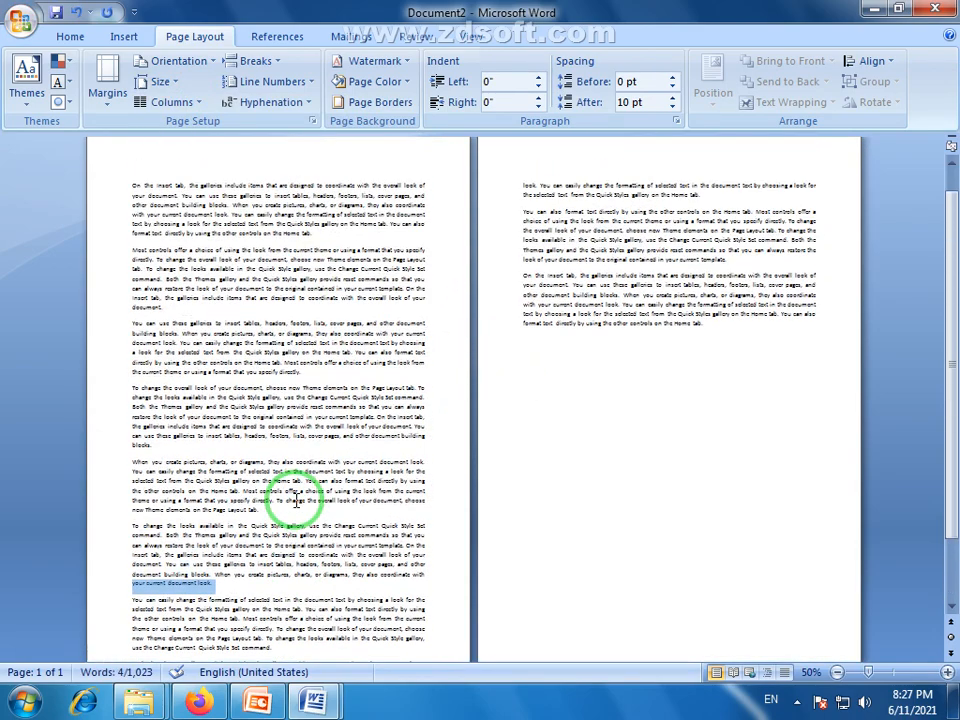
scroll(317, 530, "down", 1)
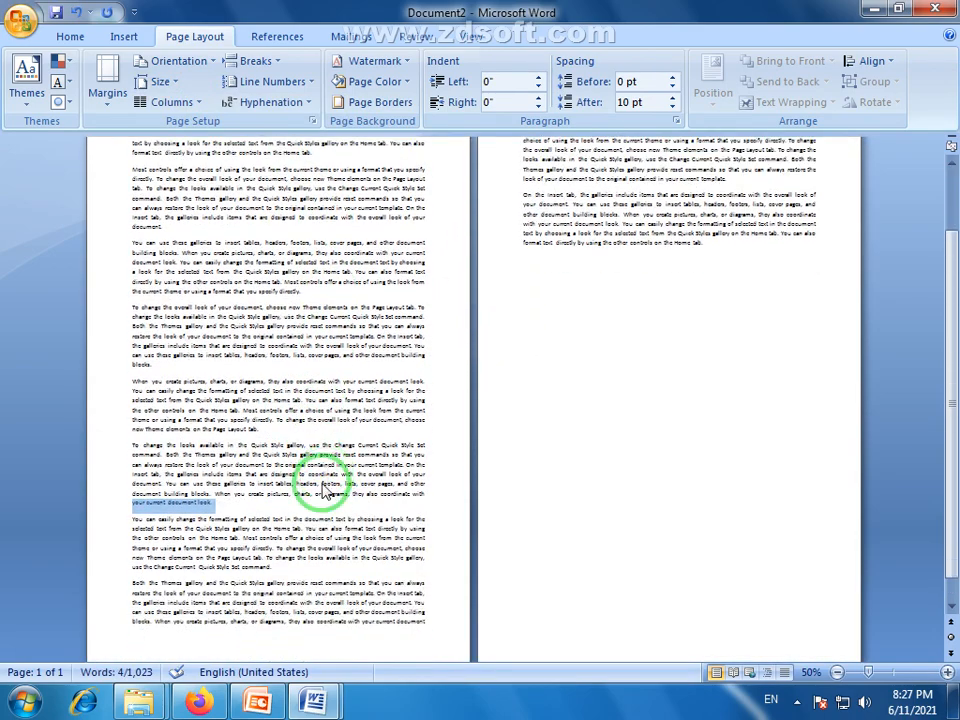
scroll(310, 470, "up", 1)
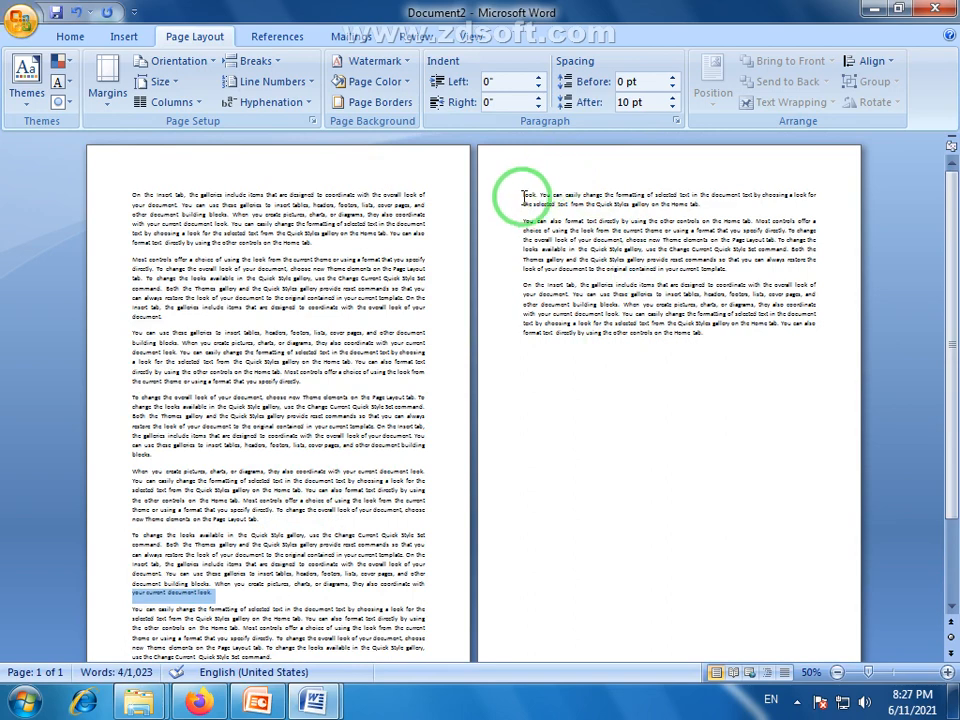
left_click_drag(526, 193, 771, 340)
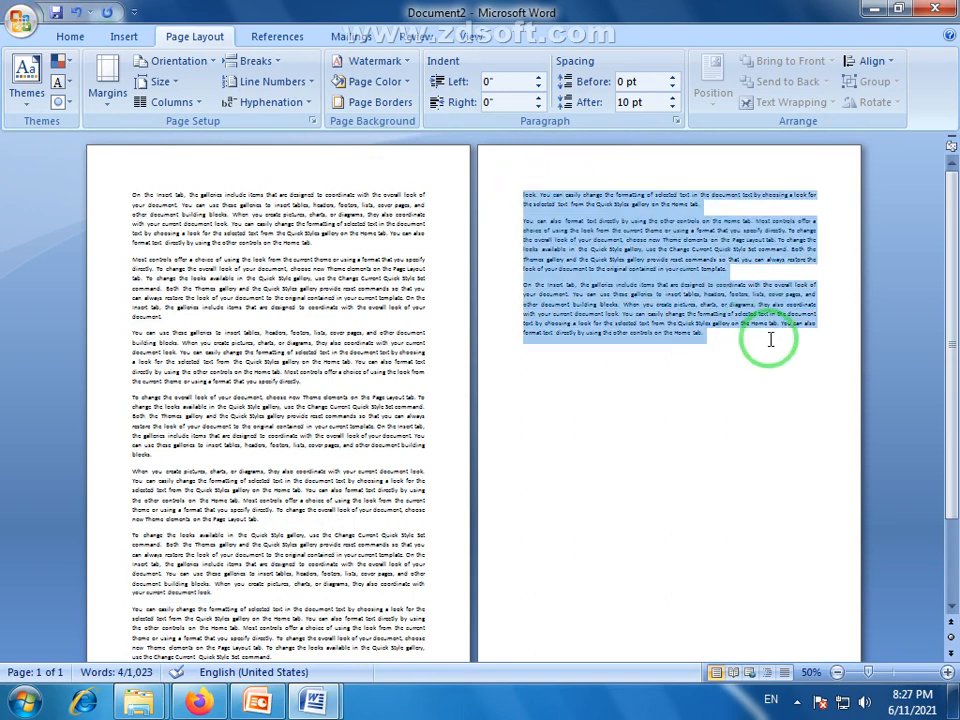
left_click(709, 344)
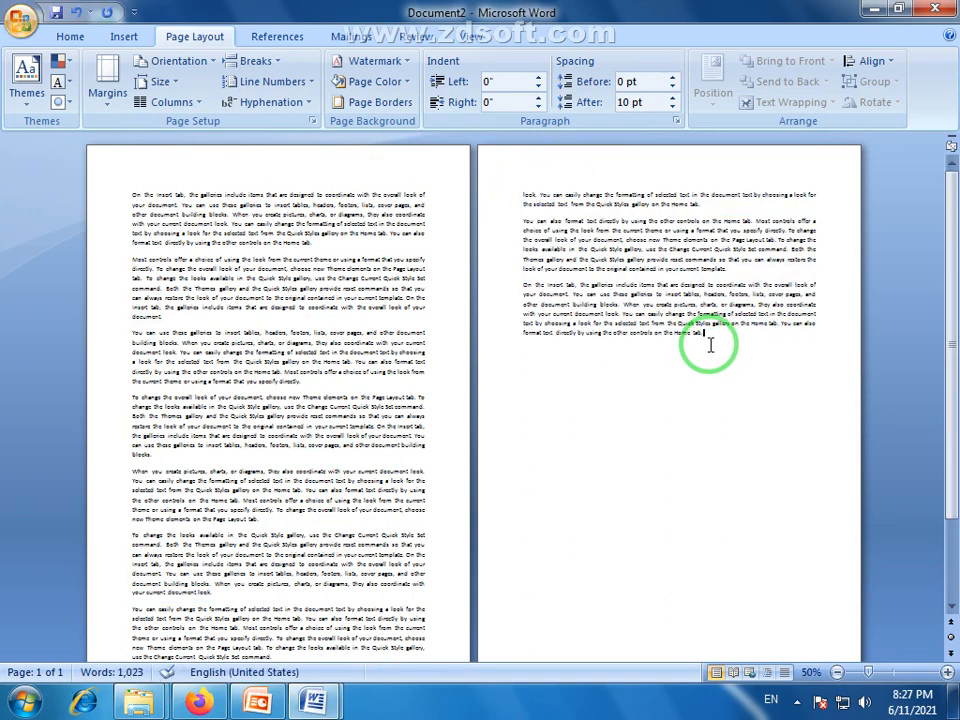
Return the paper size to Letter, 8.5" x 11", and enlarge the page view to 87%.
left_click(165, 82)
left_click(150, 115)
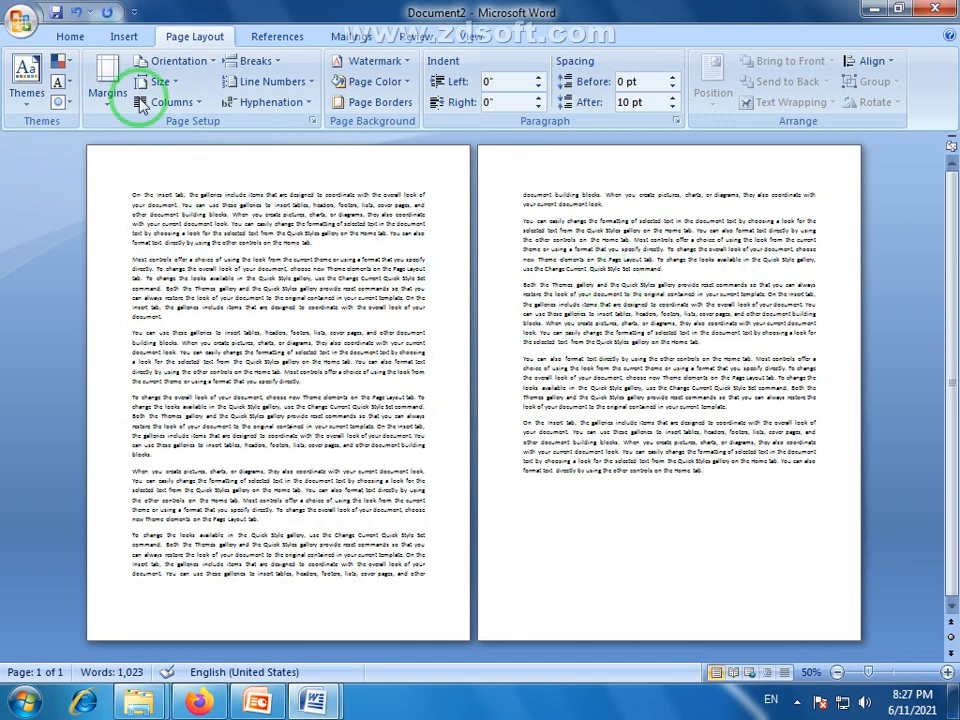
left_click(165, 82)
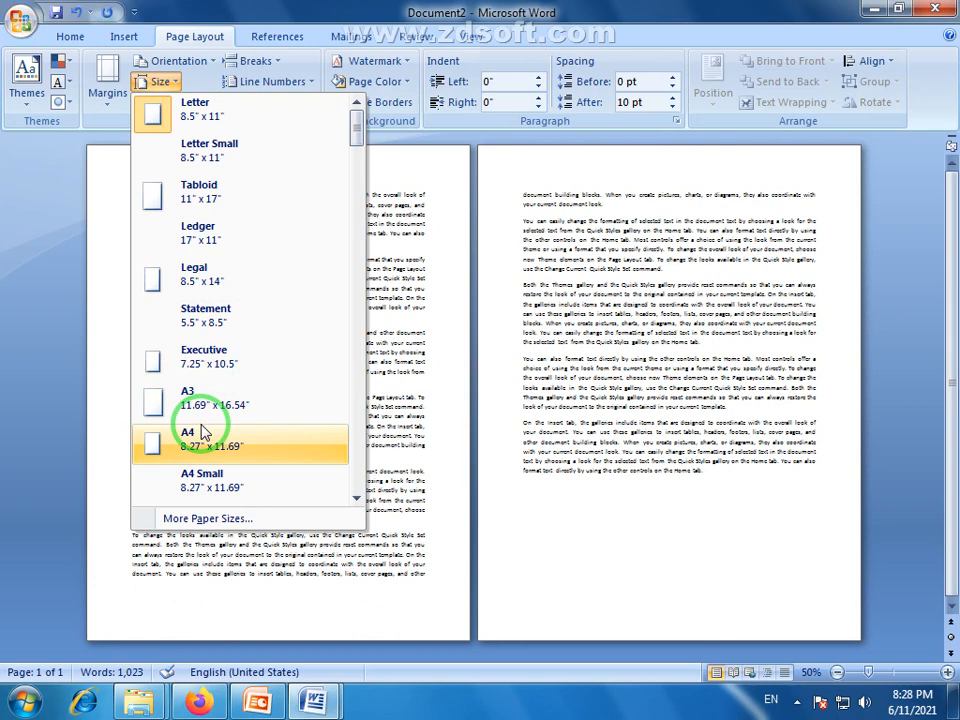
left_click(417, 425)
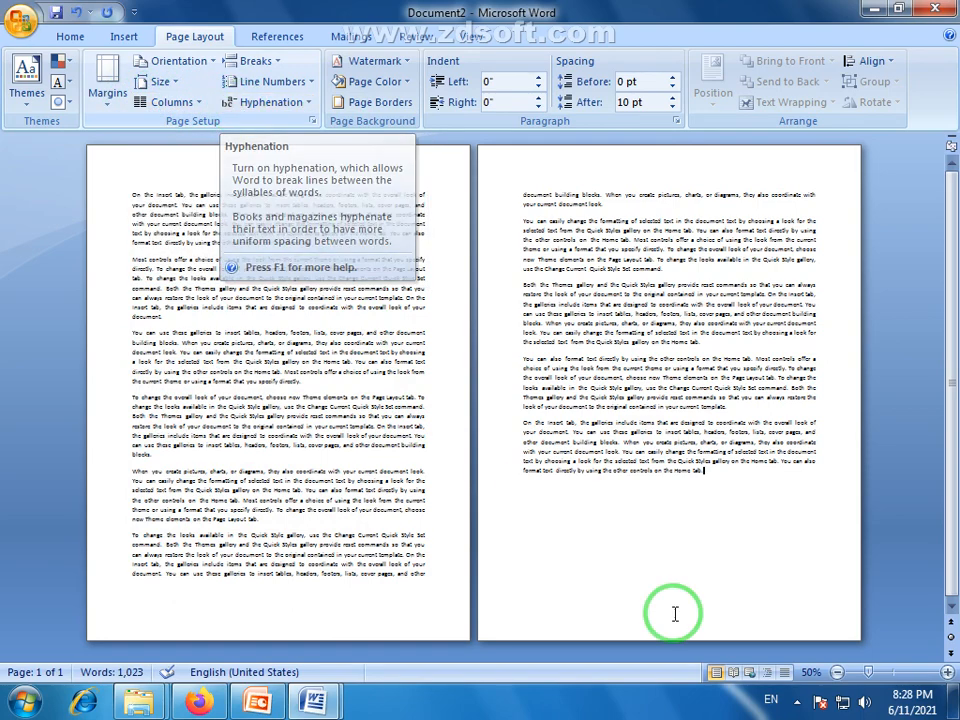
left_click(883, 676)
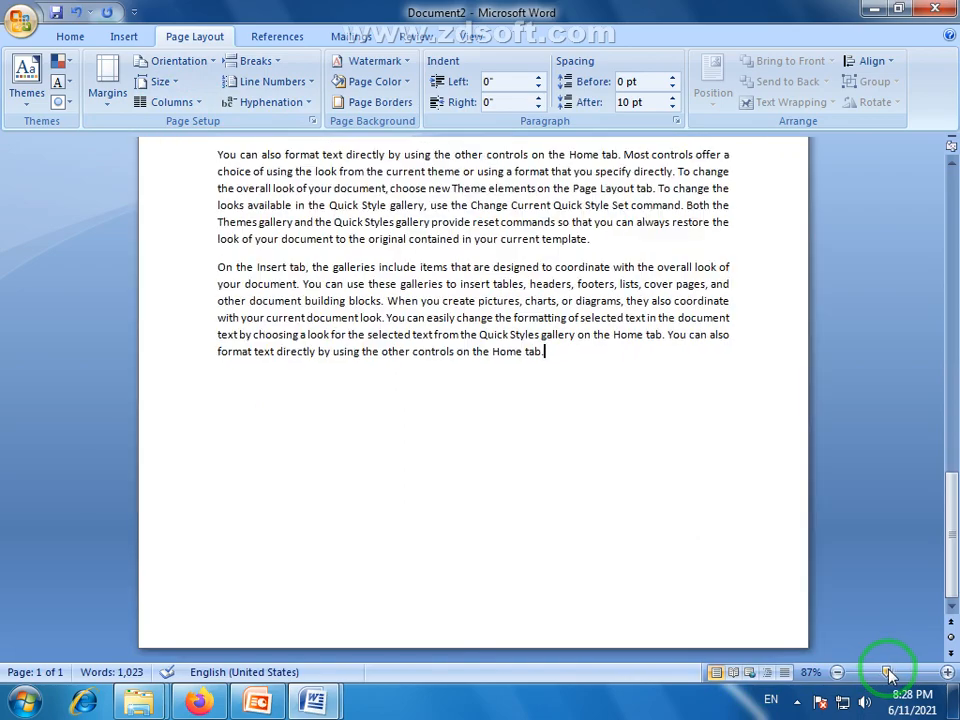
Lay out the whole document's text in two equal columns and check how it flows down the page.
scroll(587, 424, "up", 5)
scroll(605, 427, "up", 10)
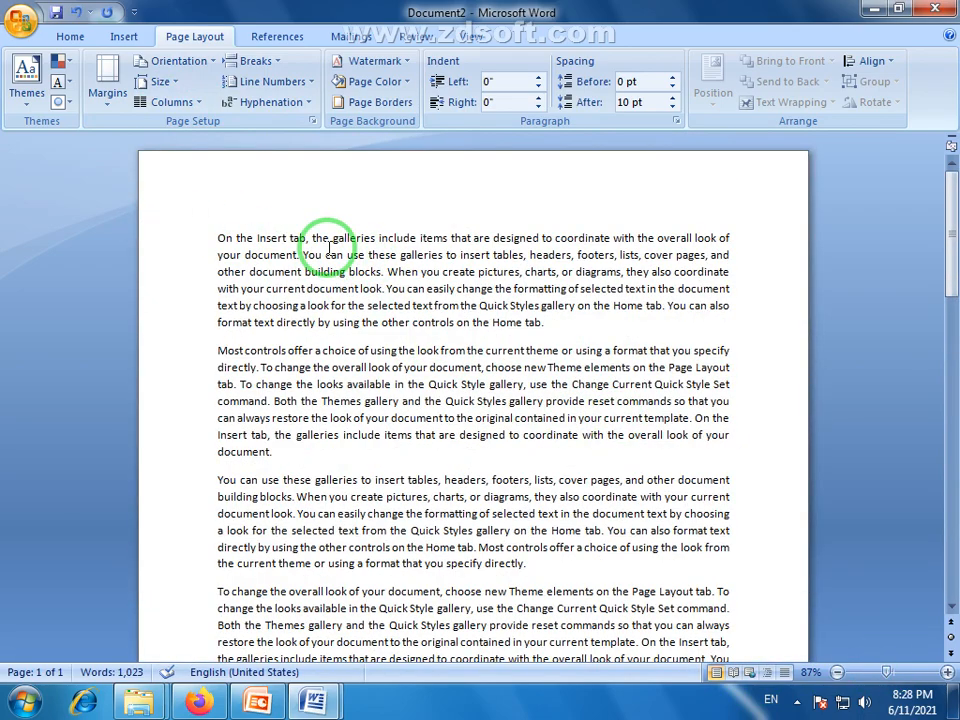
left_click(189, 214)
left_click(223, 197)
left_click(181, 213)
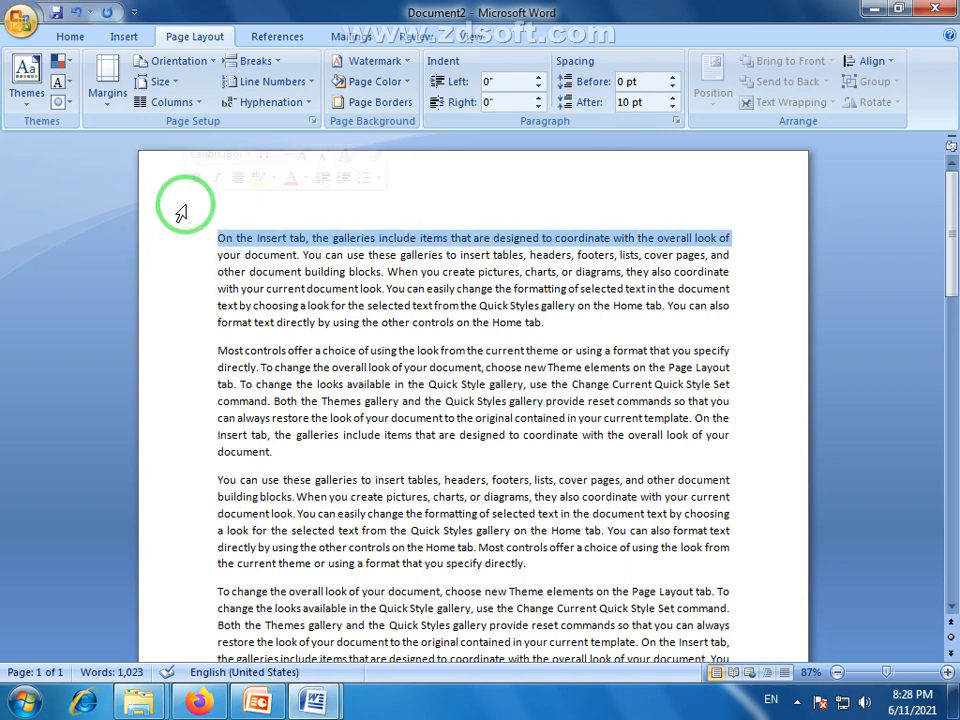
left_click(384, 297)
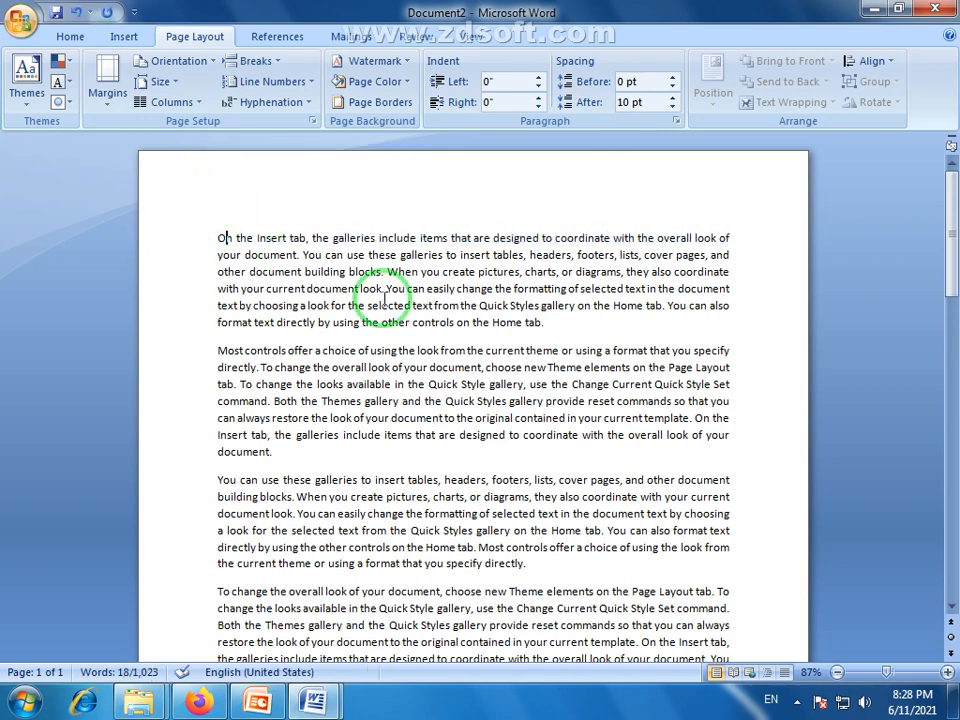
left_click(199, 103)
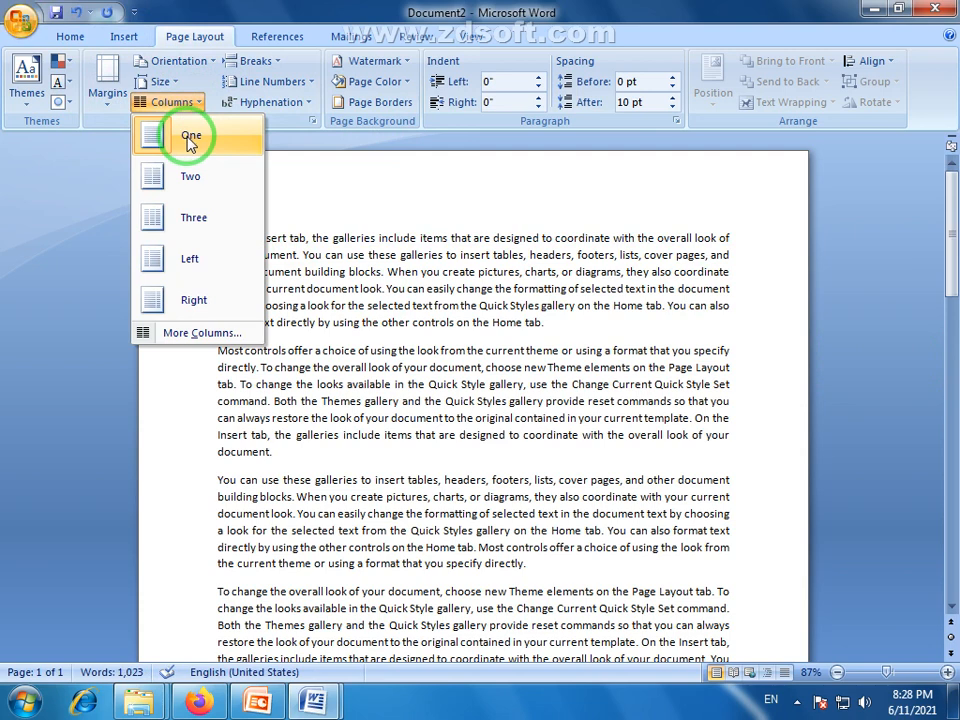
left_click(155, 181)
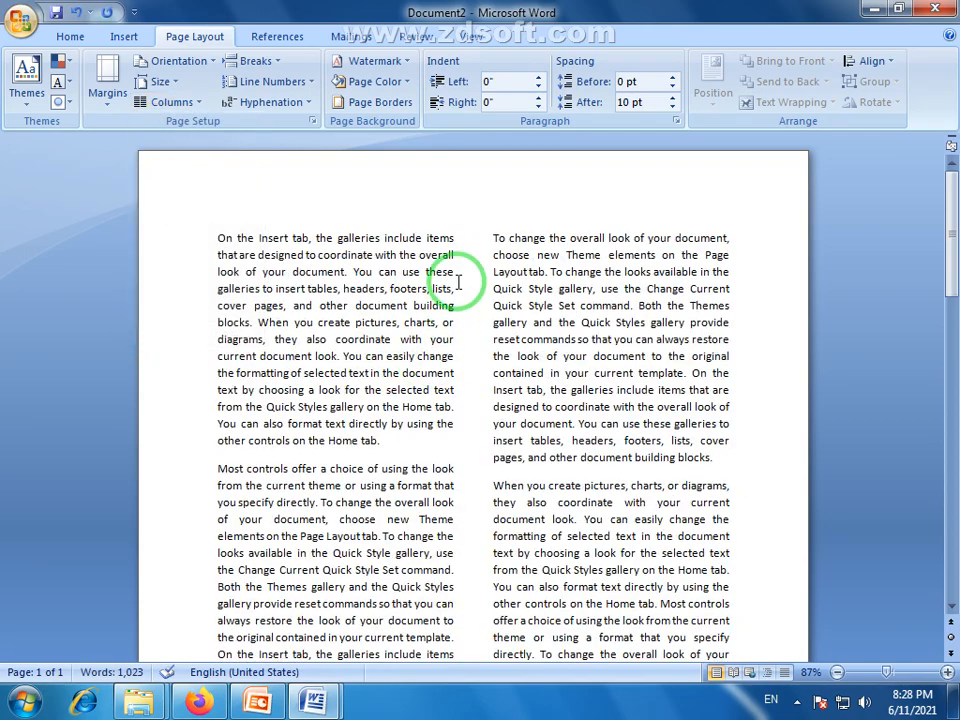
scroll(456, 283, "down", 12)
scroll(466, 297, "down", 15)
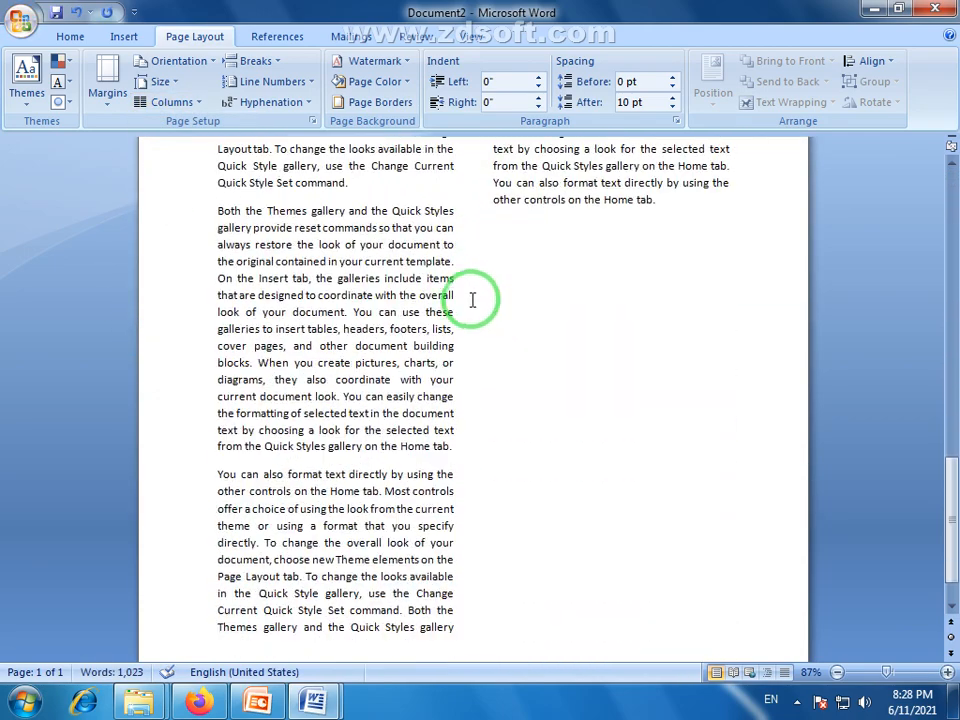
scroll(513, 276, "up", 10)
scroll(513, 276, "up", 10)
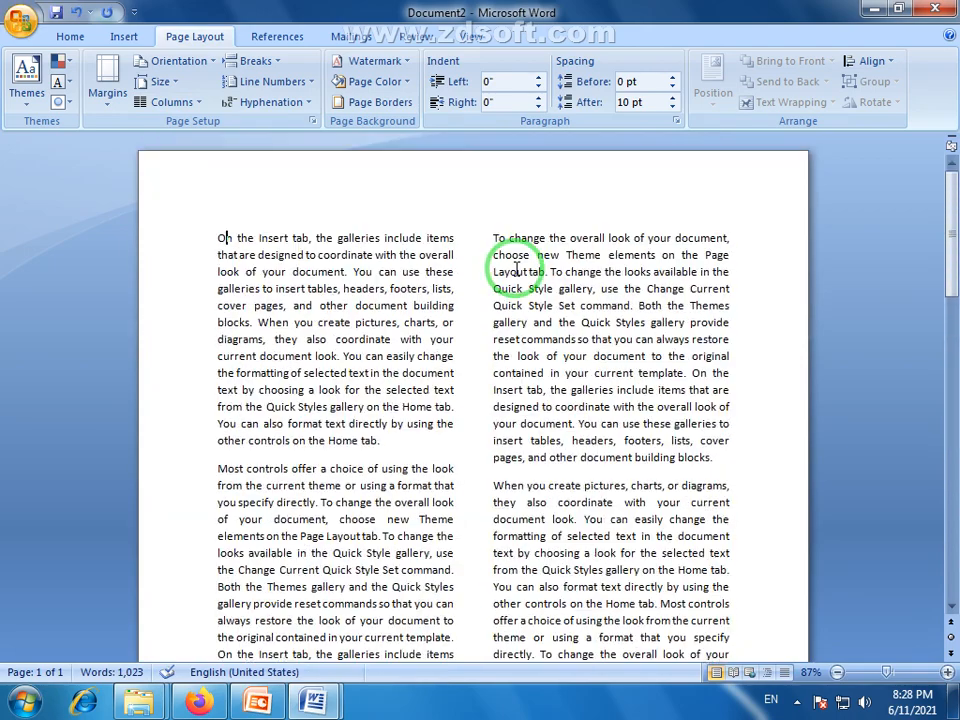
Change the document's text layout to three equal columns.
left_click(108, 108)
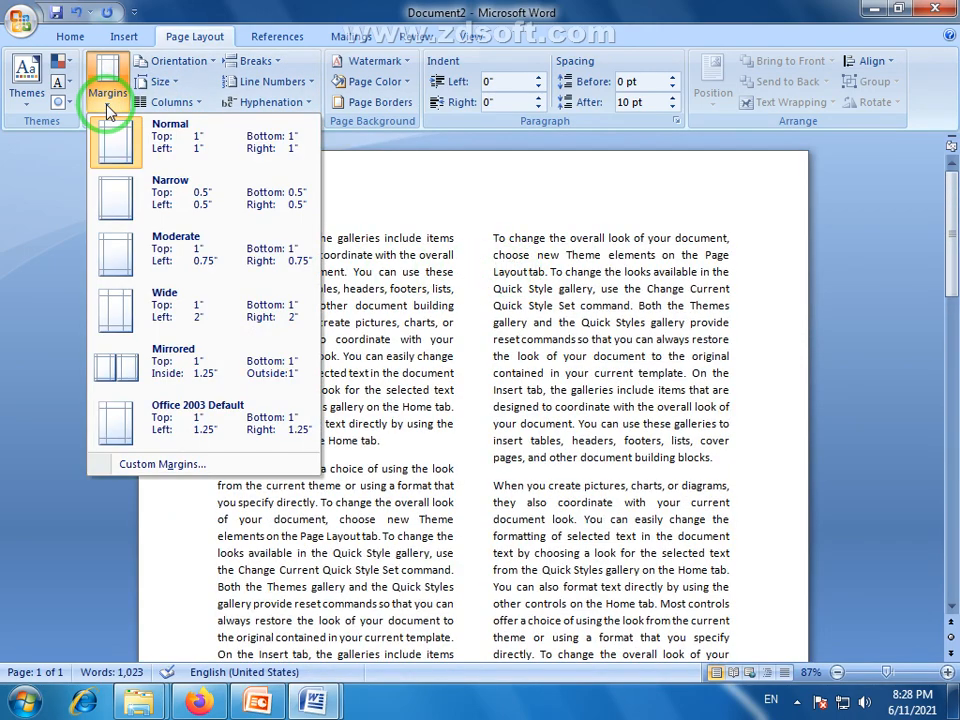
left_click(193, 102)
left_click(176, 222)
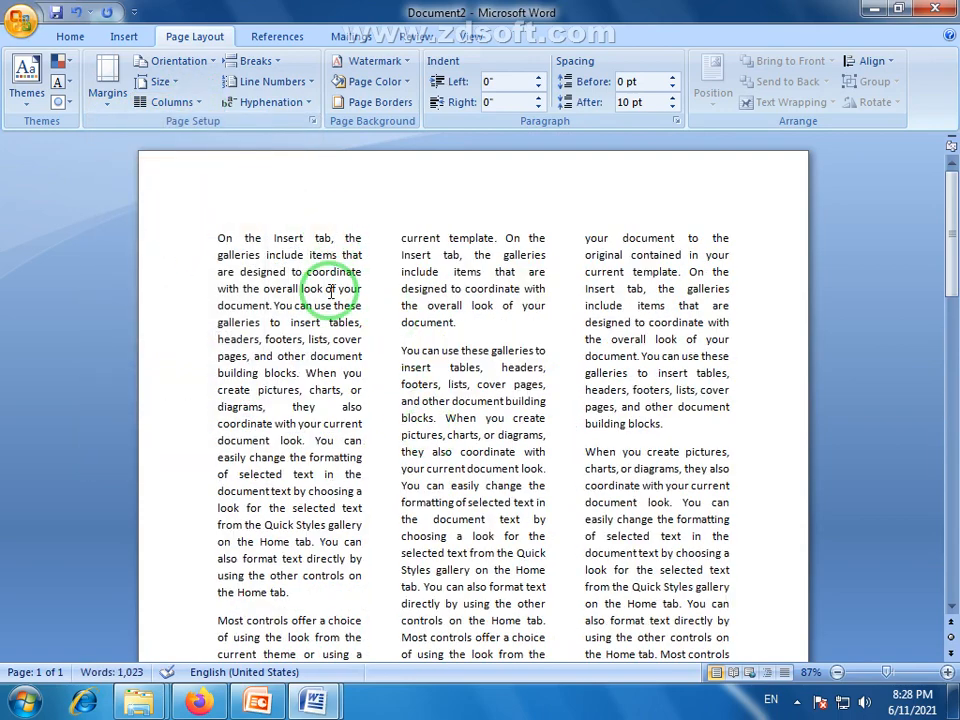
Apply the Left column preset to the document and look over the remaining column presets.
left_click(170, 101)
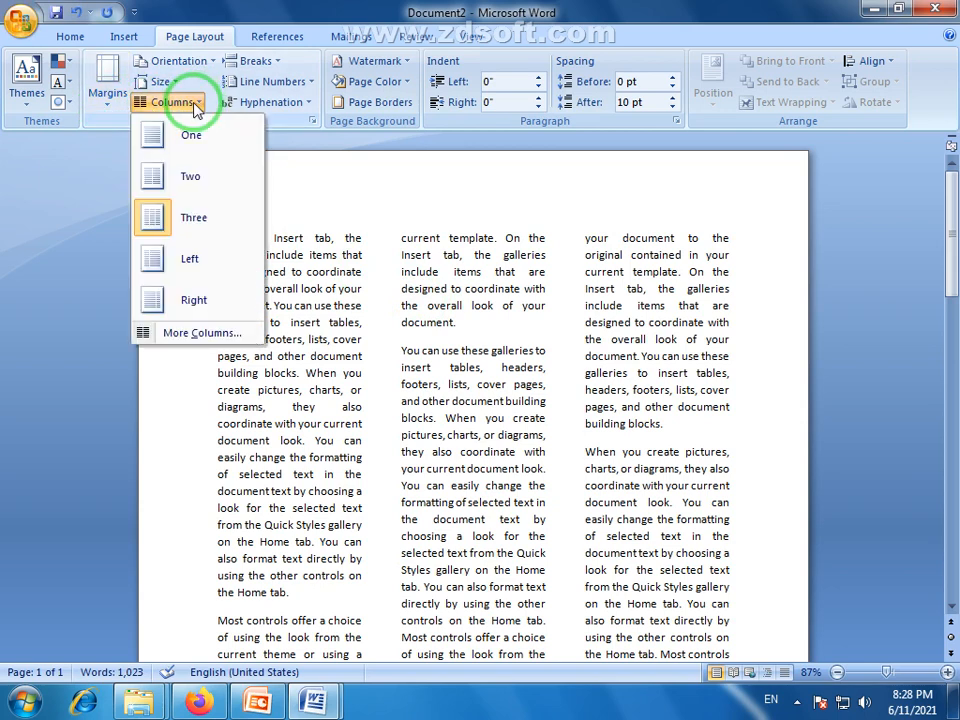
left_click(180, 262)
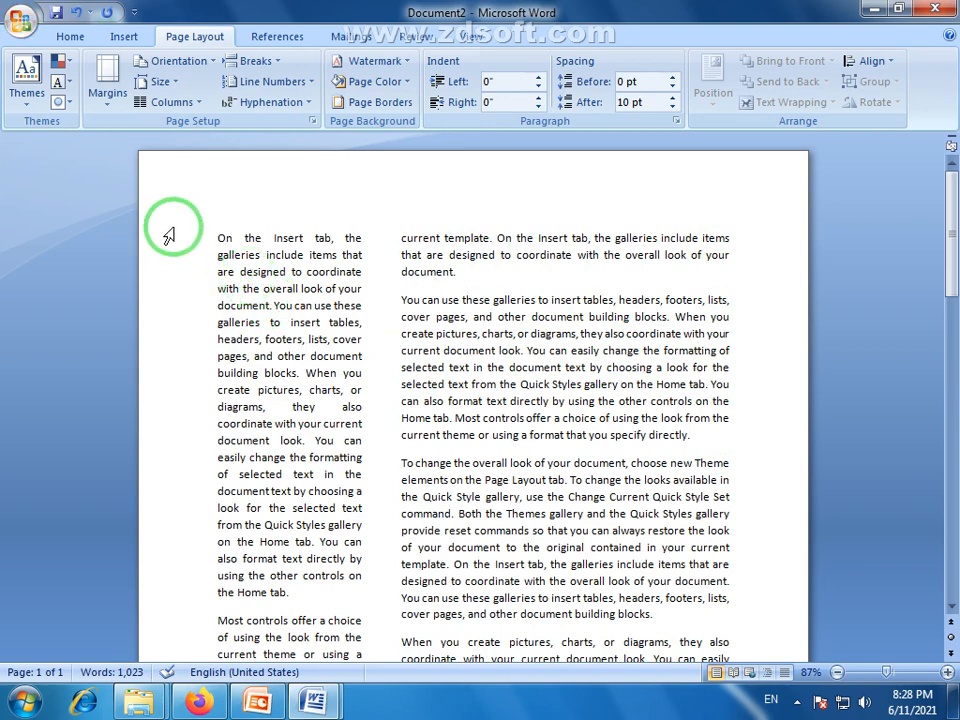
left_click(180, 102)
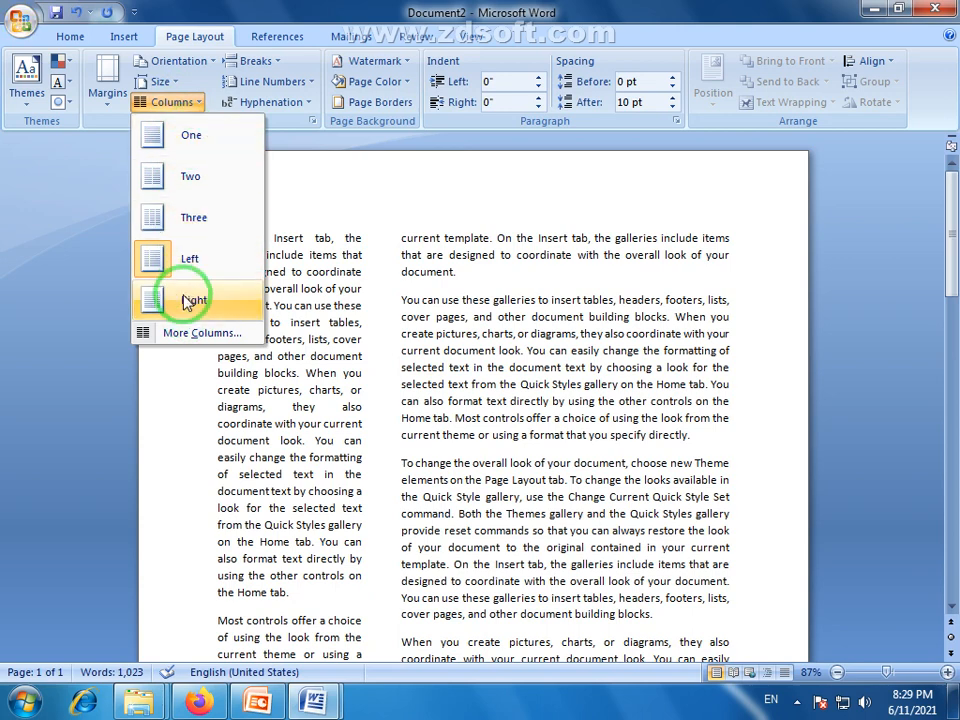
left_click(340, 368)
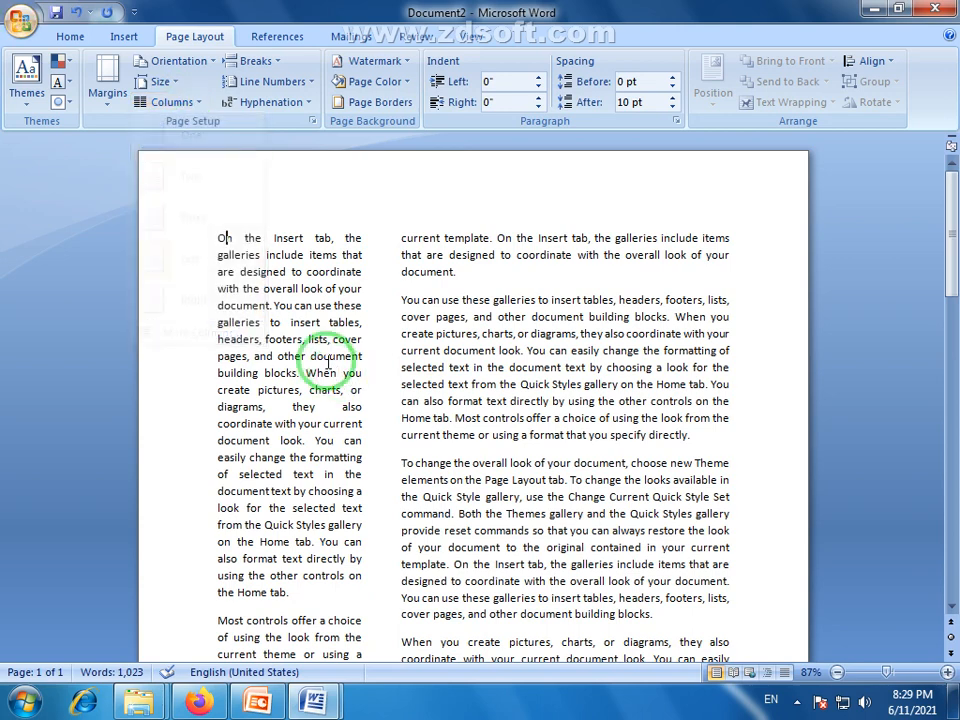
Return the text to one column and increase the font size of the entire document to 14.
left_click(170, 102)
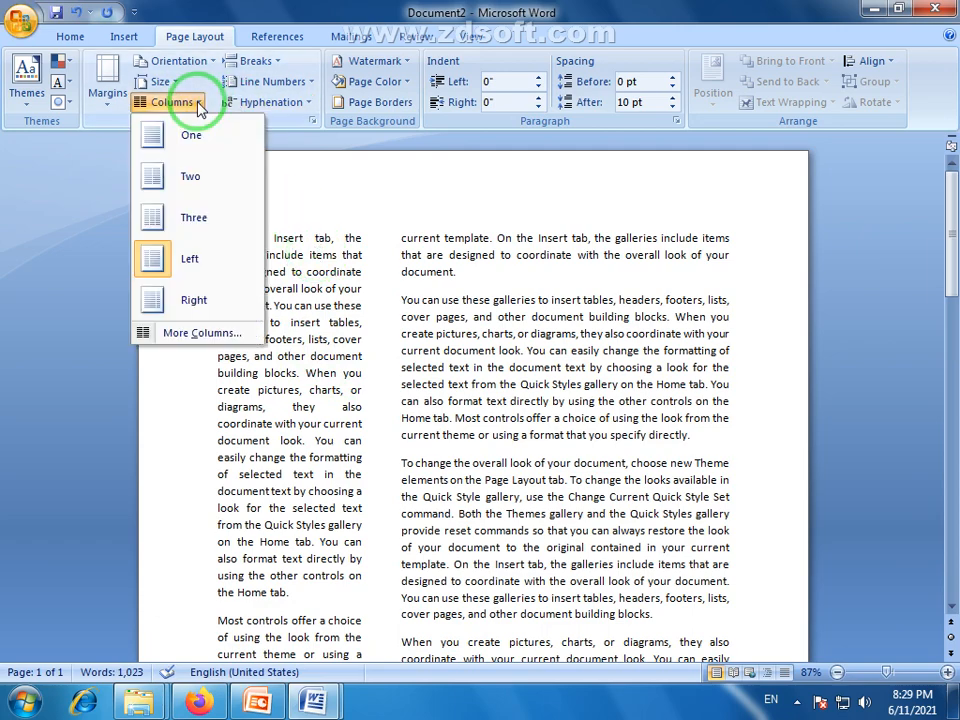
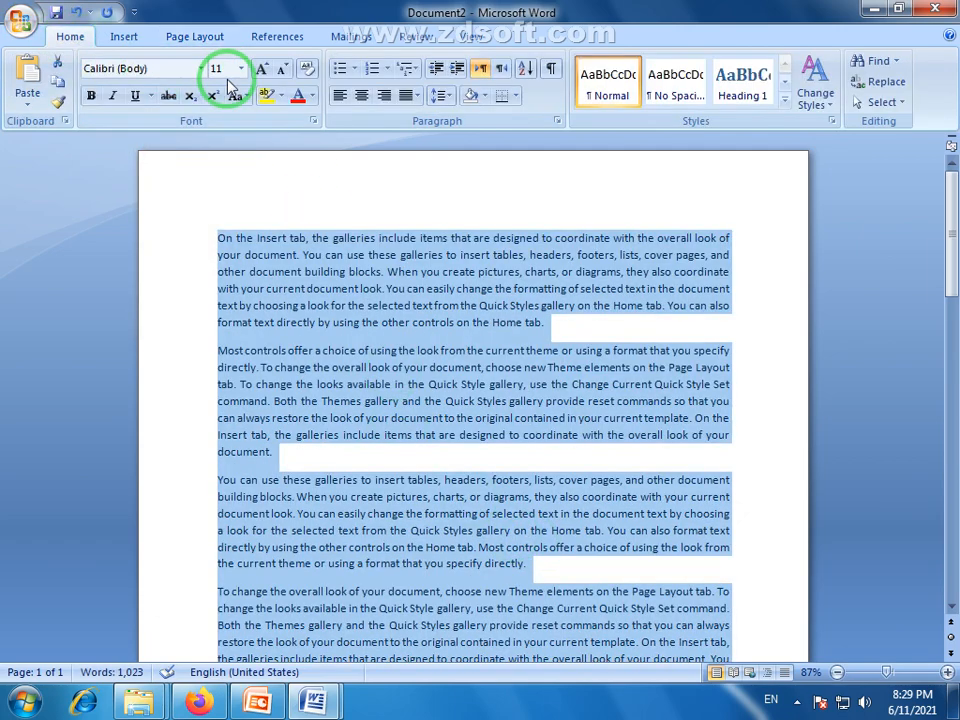
left_click(261, 69)
left_click(261, 69)
left_click(391, 367)
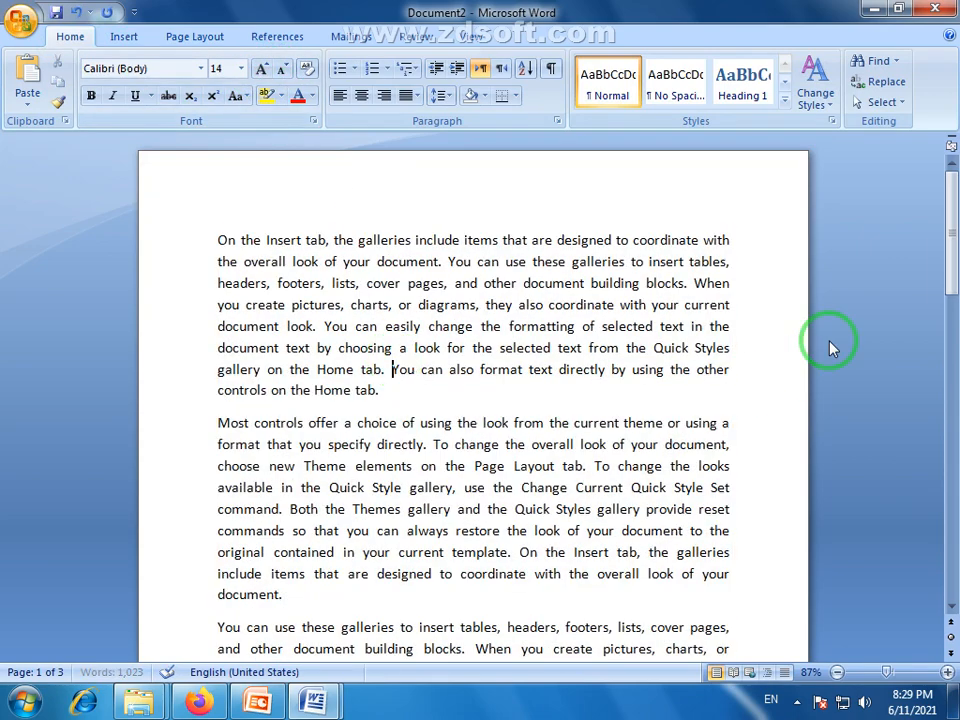
Format only the second paragraph, beginning "Most controls offer a choice", in three columns.
left_click_drag(948, 232, 948, 246)
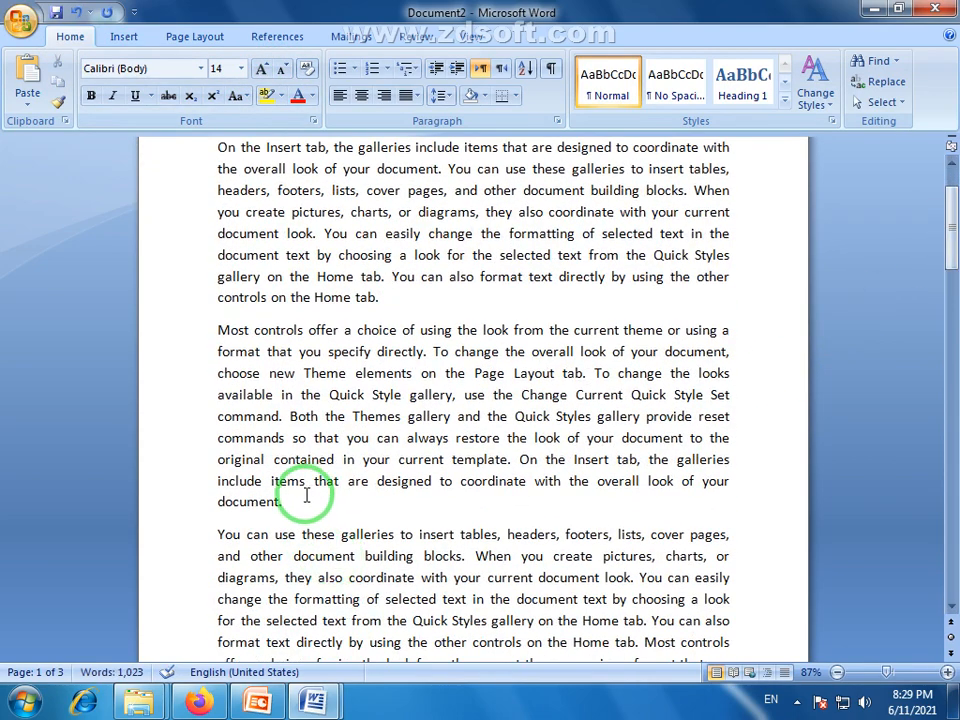
left_click_drag(283, 502, 217, 338)
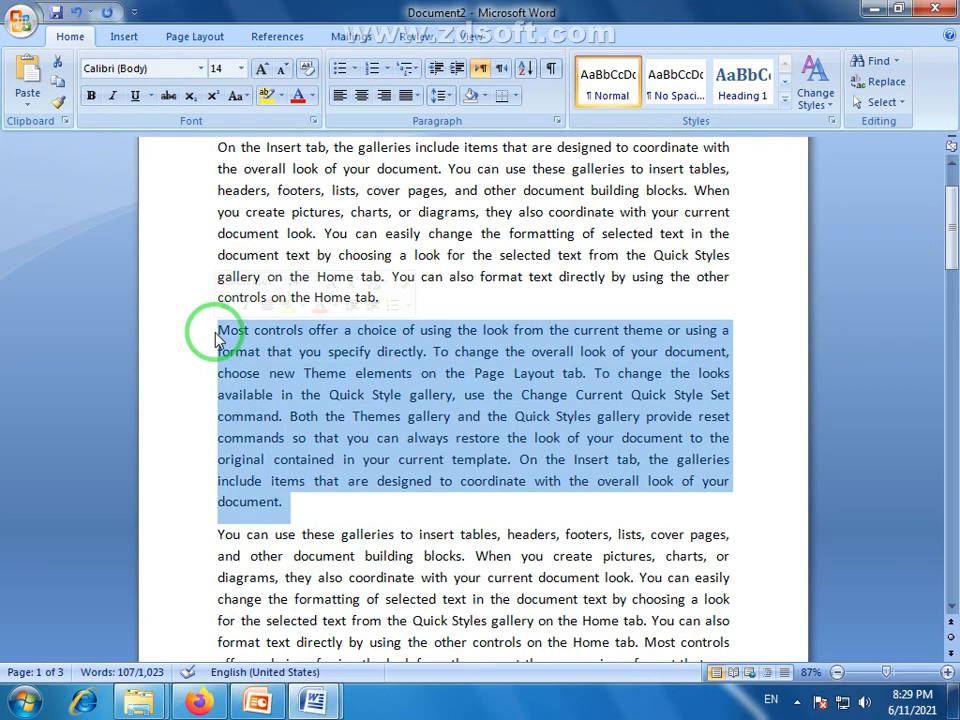
scroll(218, 338, "up", 1)
left_click(456, 455)
left_click_drag(407, 339, 167, 161)
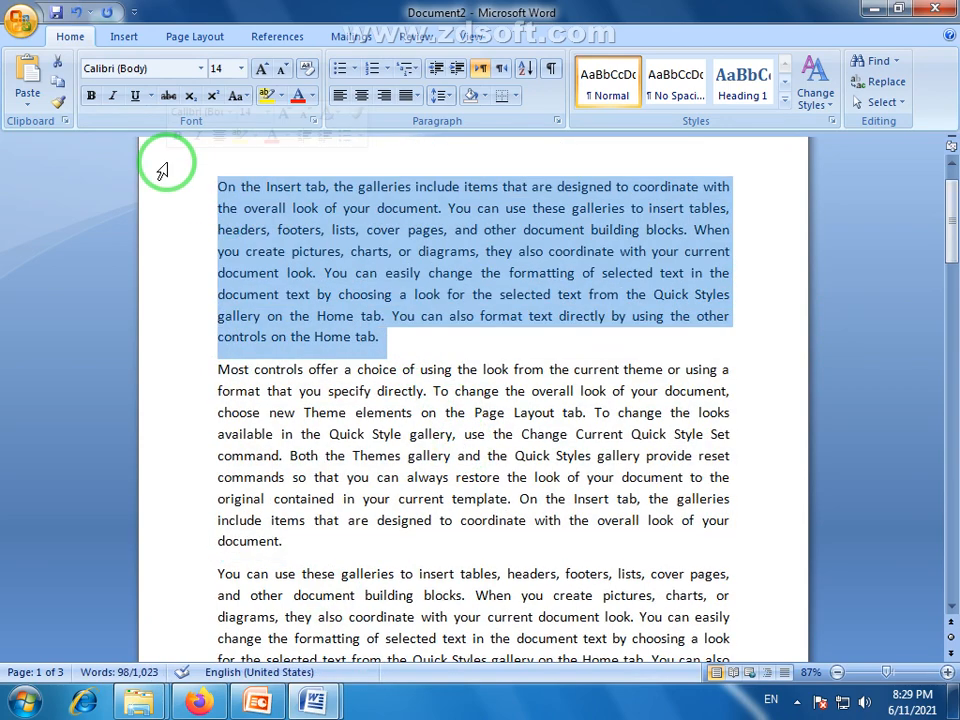
left_click(285, 432)
left_click_drag(300, 541, 208, 385)
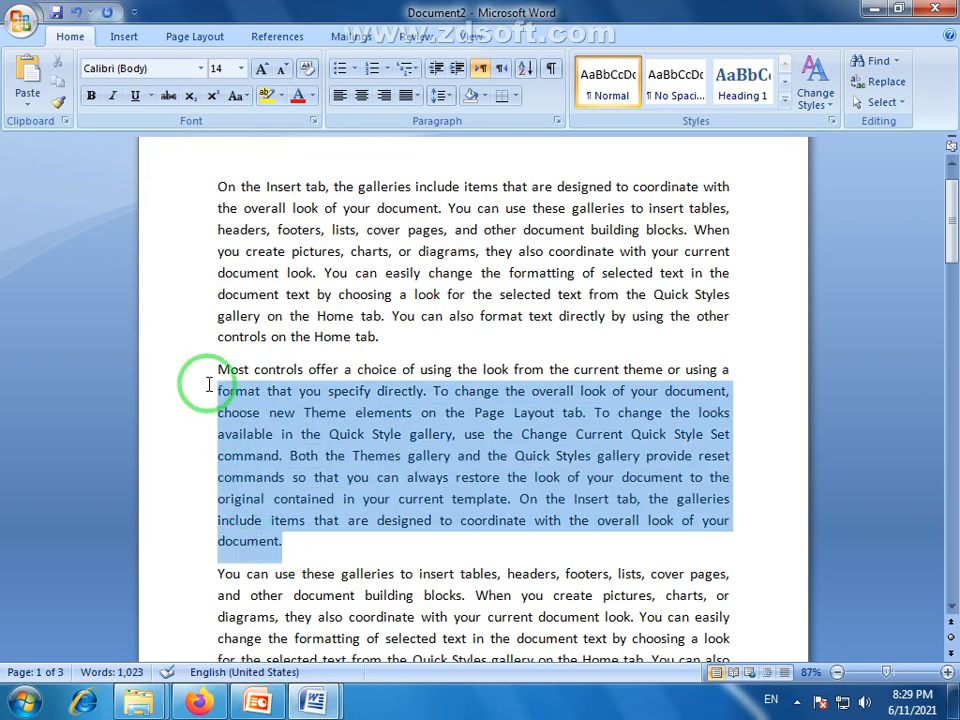
triple_click(266, 392)
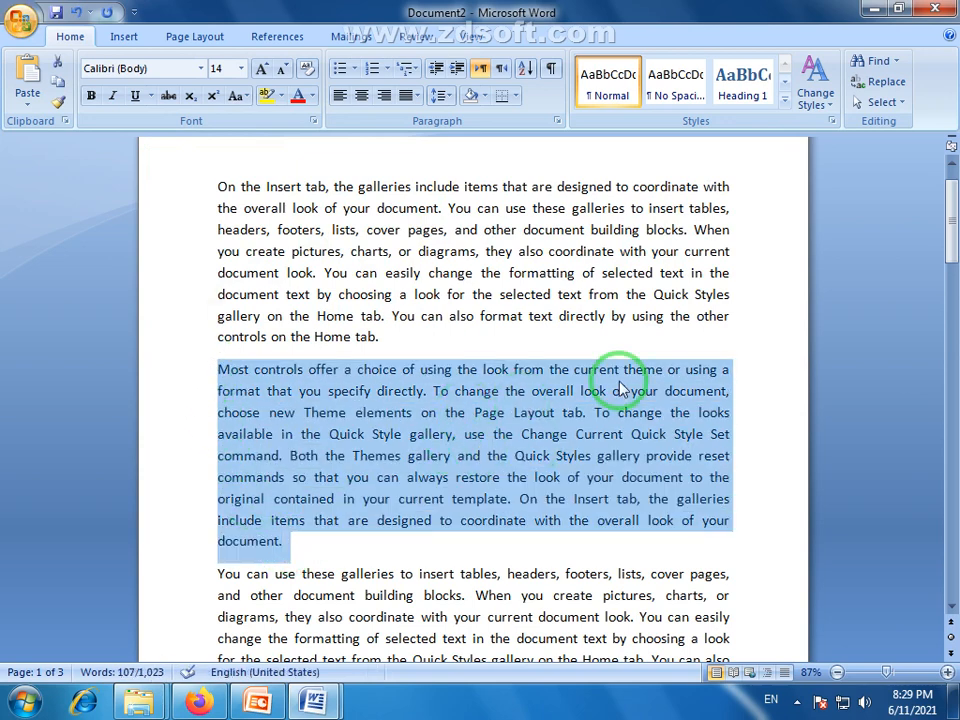
left_click(198, 36)
left_click(202, 103)
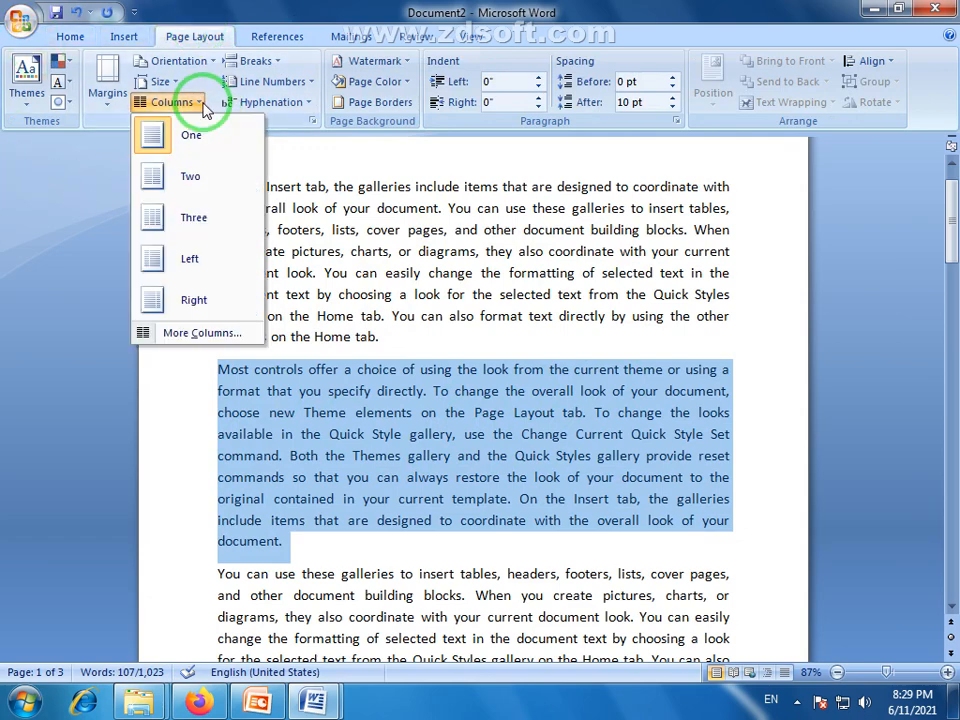
left_click(153, 218)
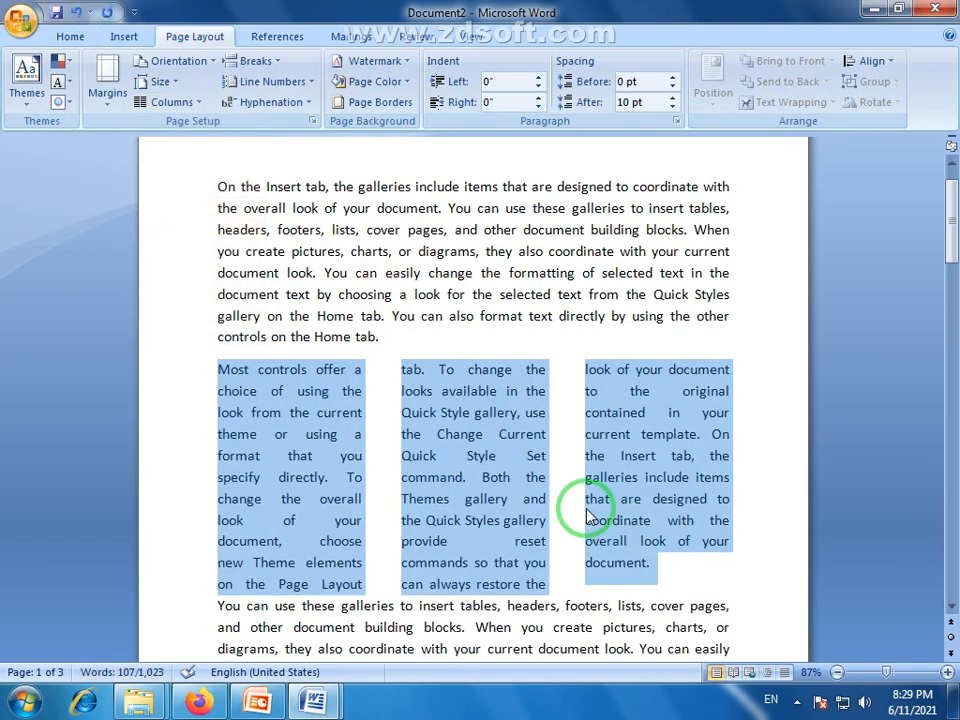
Highlight the single-column first paragraph and the three-column second paragraph in turn to compare their layouts.
left_click(586, 512)
left_click_drag(390, 340, 222, 175)
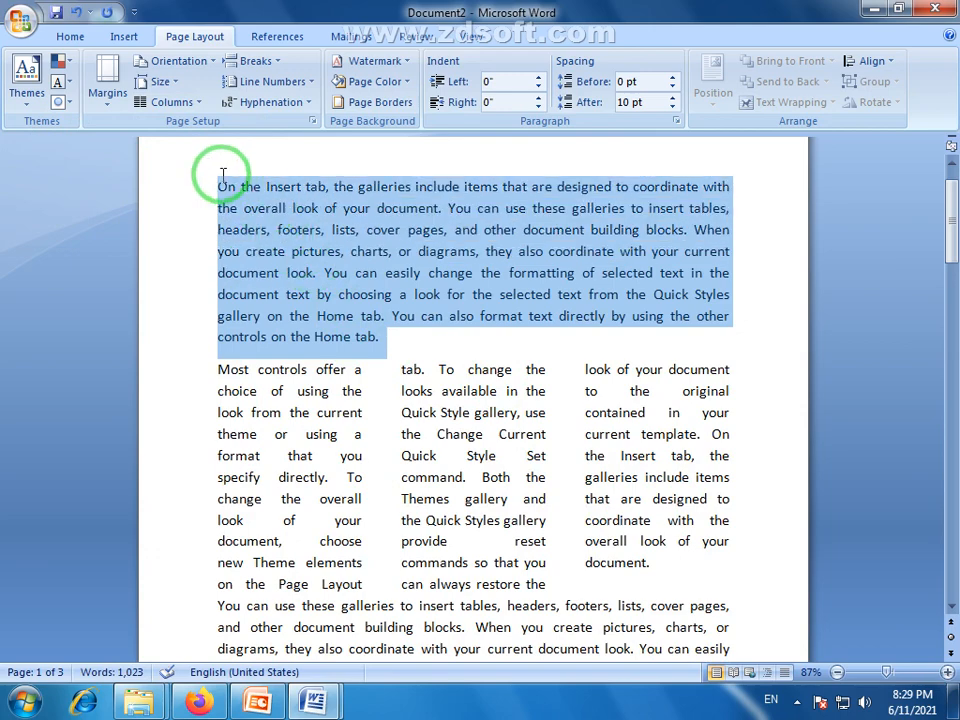
left_click(450, 332)
scroll(499, 349, "down", 2)
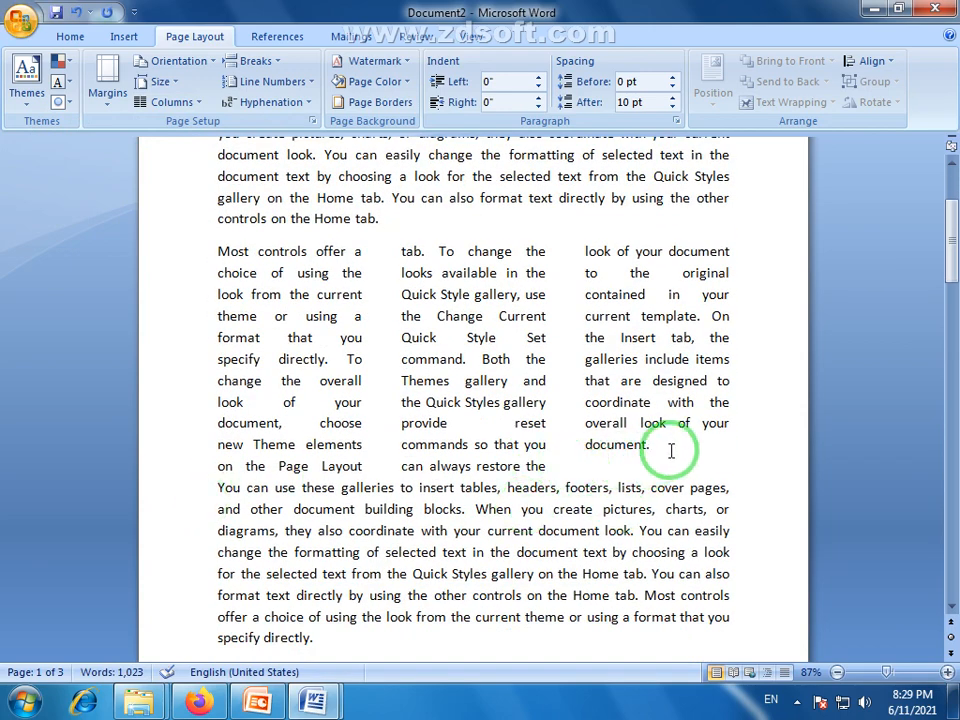
left_click_drag(671, 451, 206, 243)
scroll(510, 465, "down", 1)
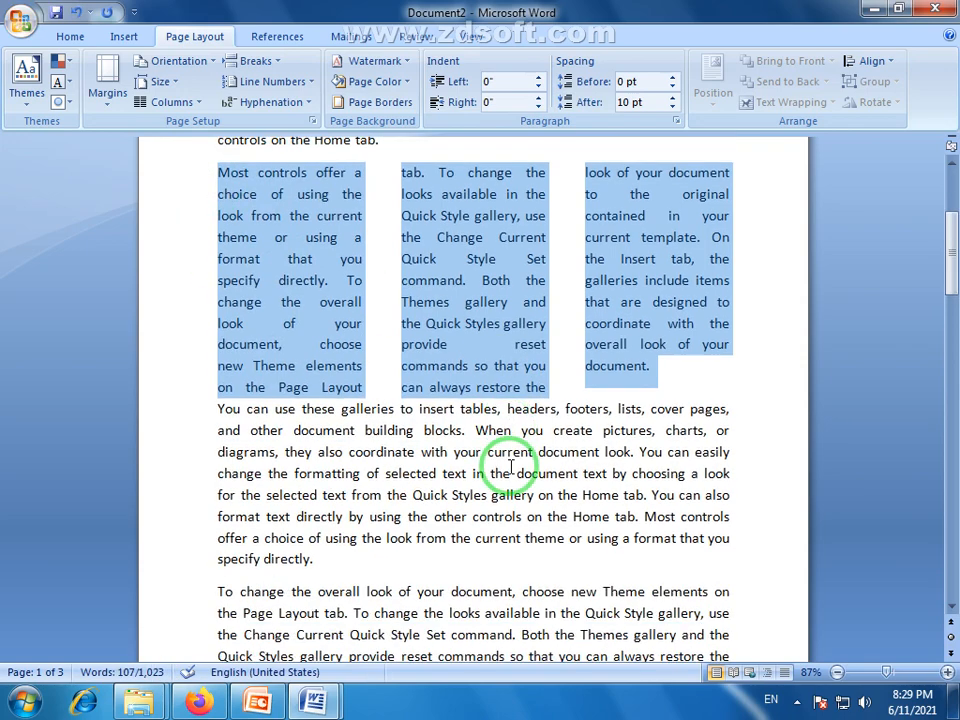
Format only the third paragraph, beginning "You can use these galleries", in two columns and review the mixed column layouts.
scroll(510, 467, "down", 1)
left_click_drag(354, 493, 184, 312)
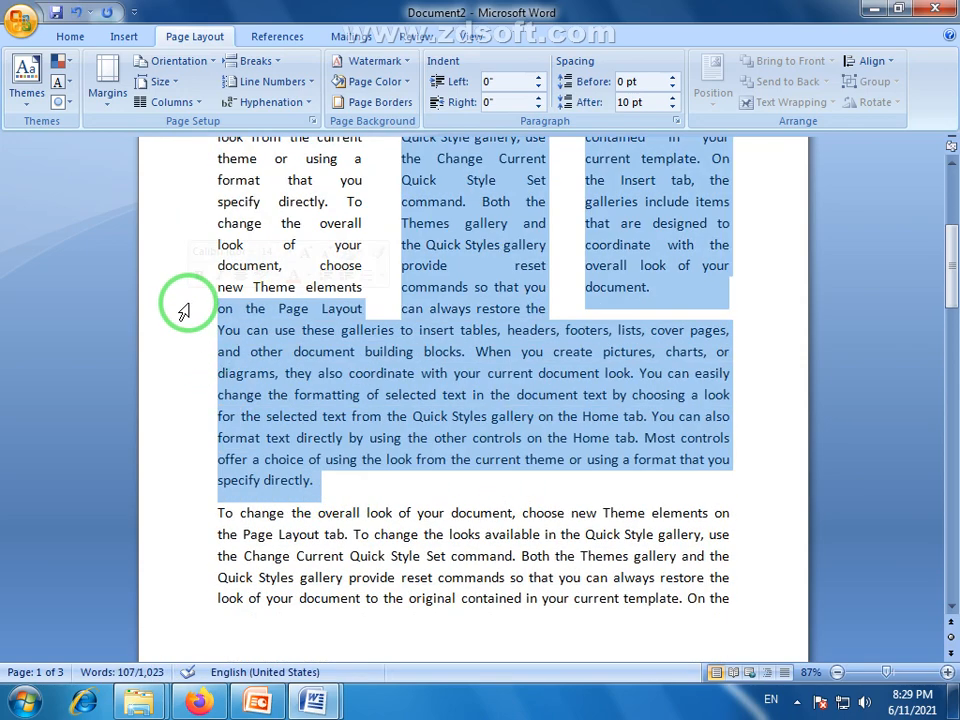
left_click(218, 335)
left_click_drag(317, 484, 196, 328)
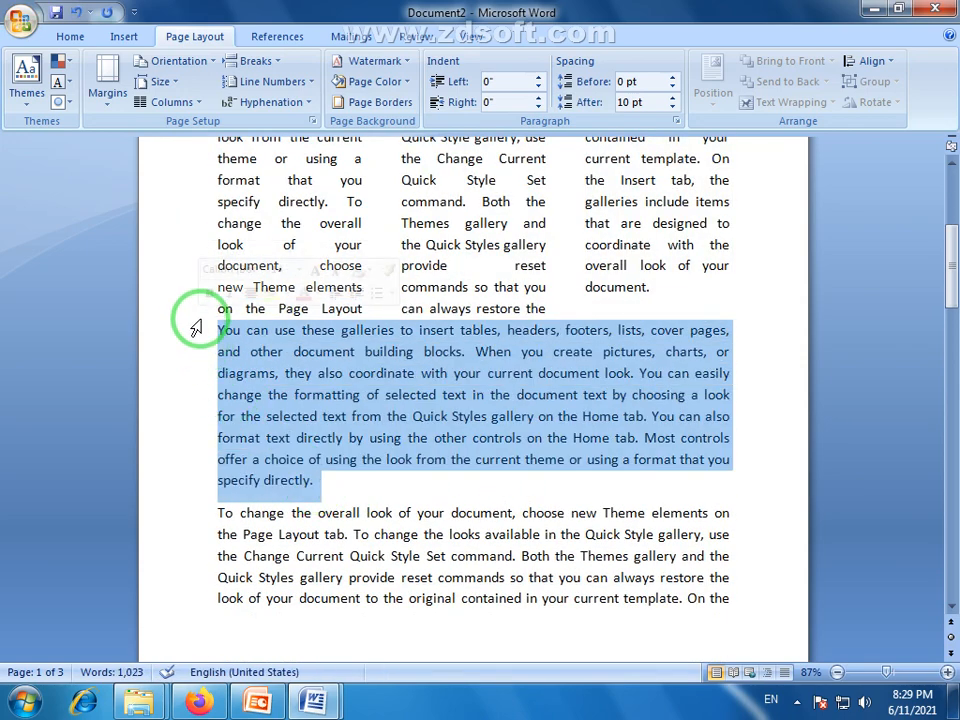
left_click(190, 102)
left_click(188, 178)
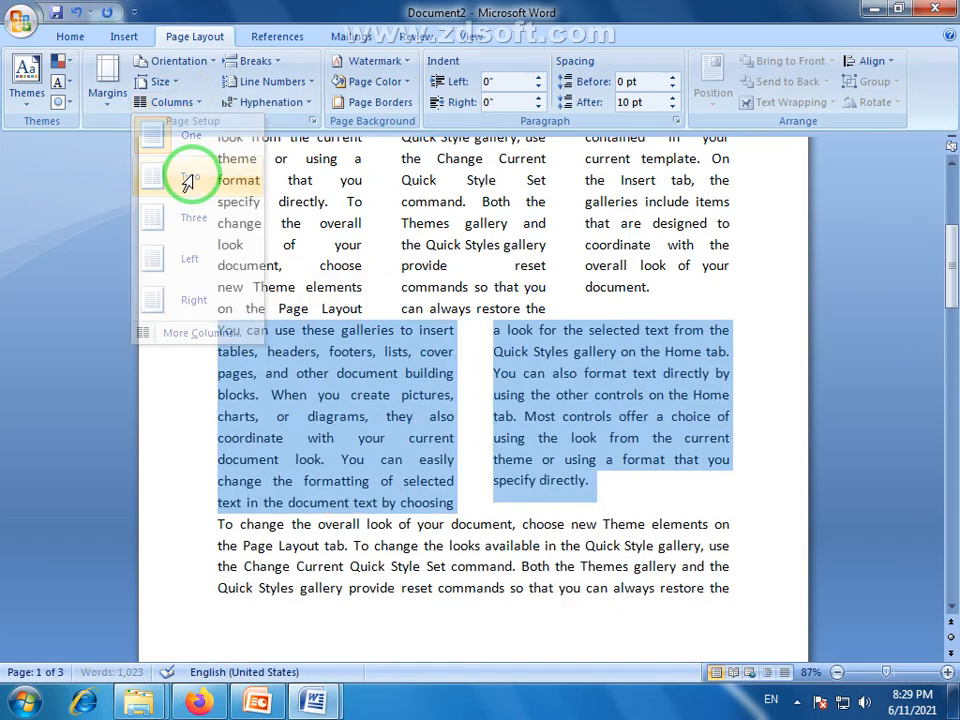
left_click(458, 418)
scroll(563, 446, "up", 2)
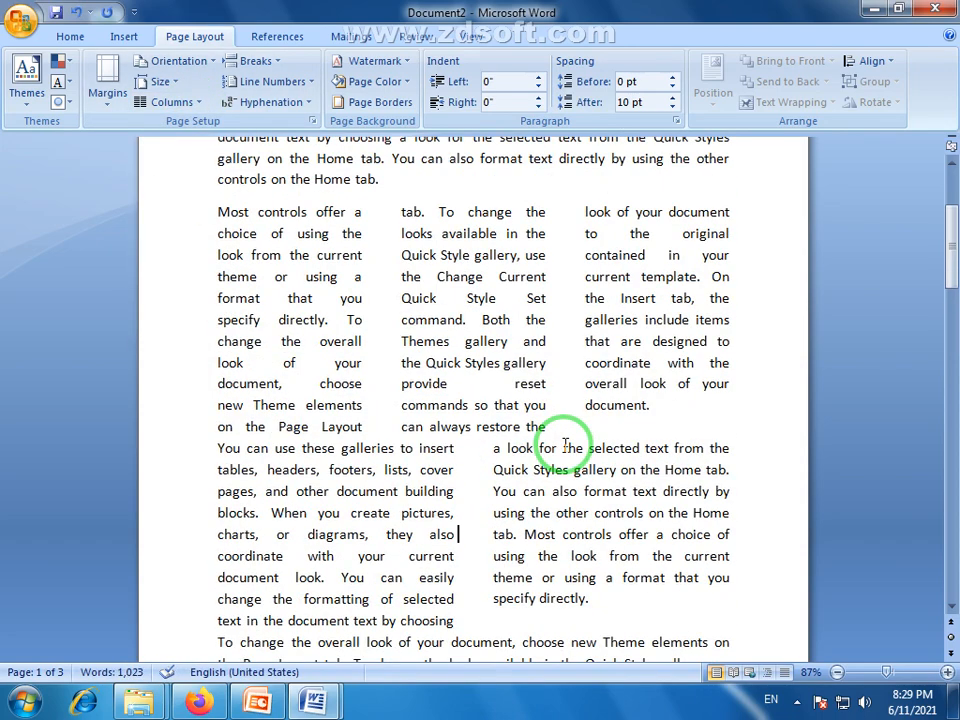
scroll(565, 446, "down", 2)
scroll(565, 446, "down", 1)
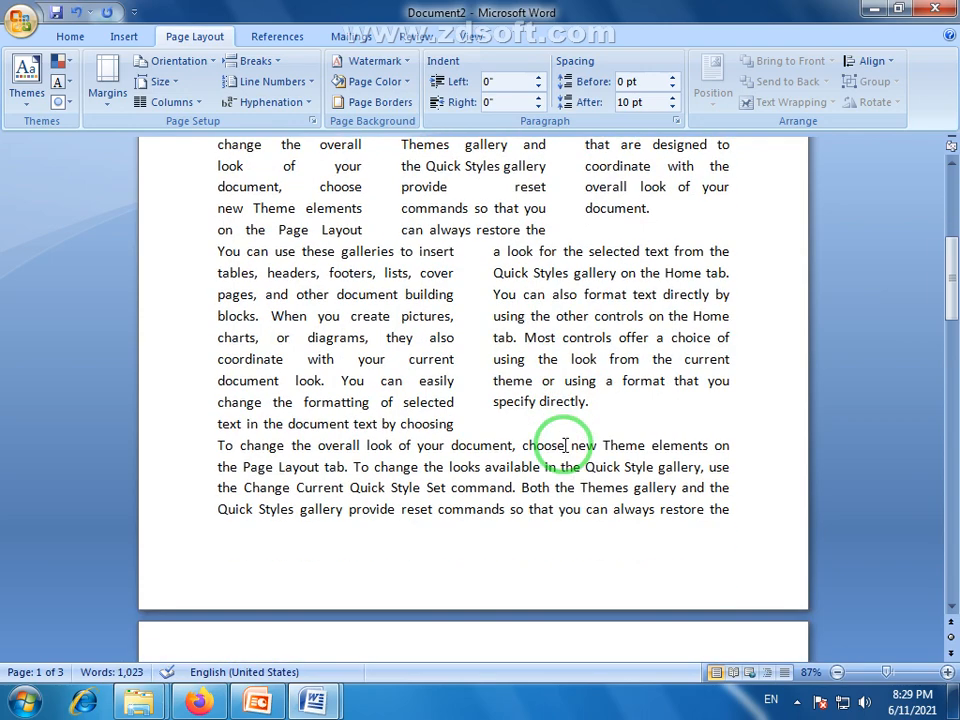
scroll(489, 364, "down", 2)
scroll(495, 364, "up", 5)
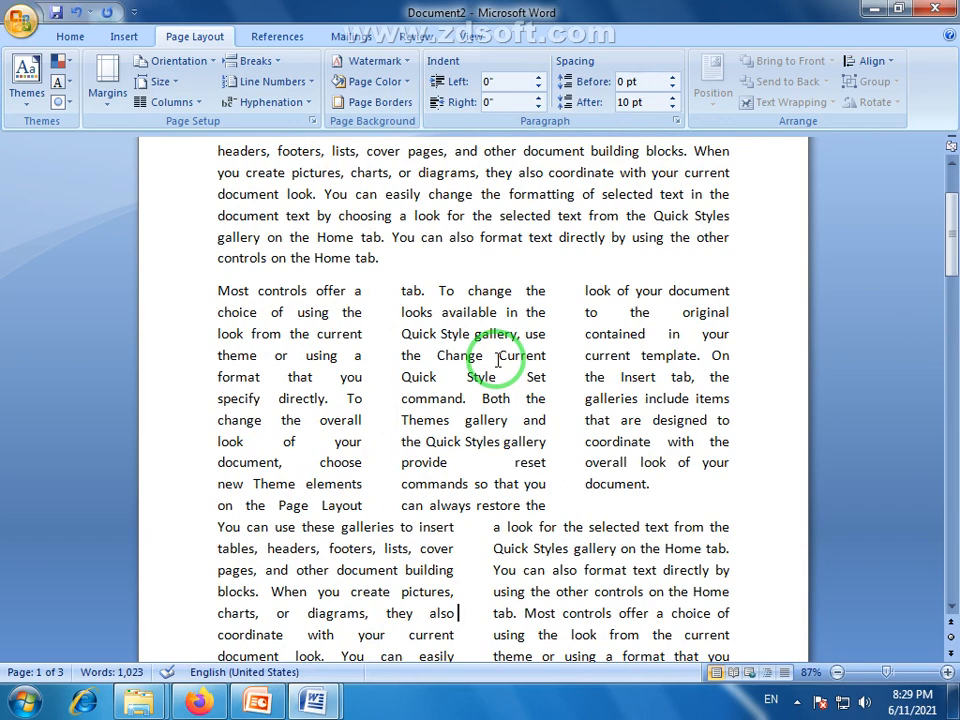
Undo the two-column and three-column formatting of the third and second paragraphs.
key("ctrl+z")
key("ctrl+z")
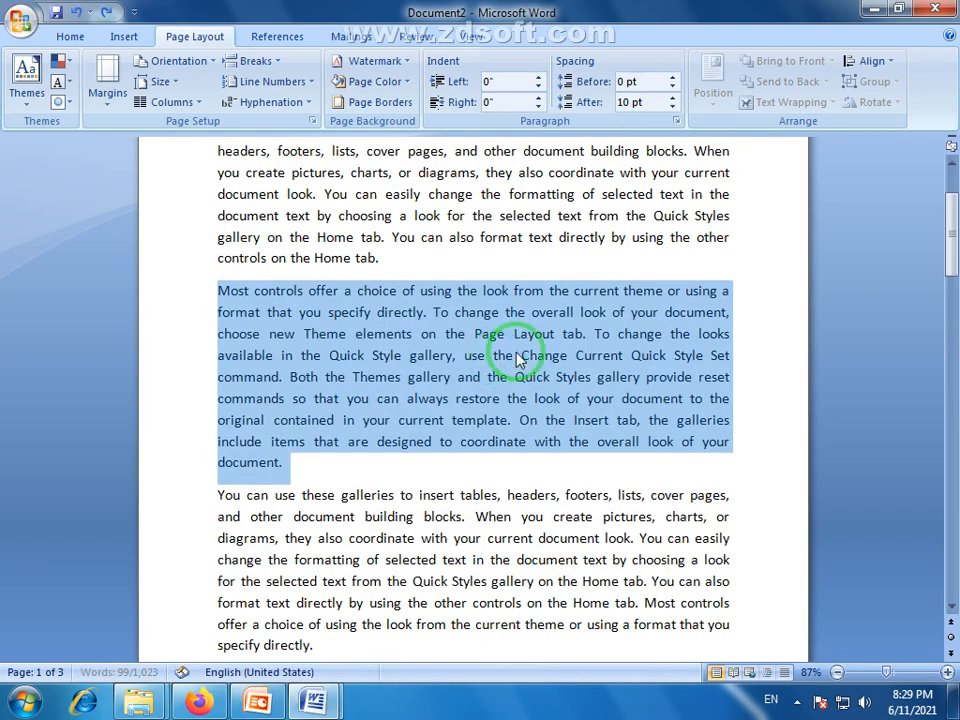
left_click(501, 456)
scroll(503, 458, "up", 2)
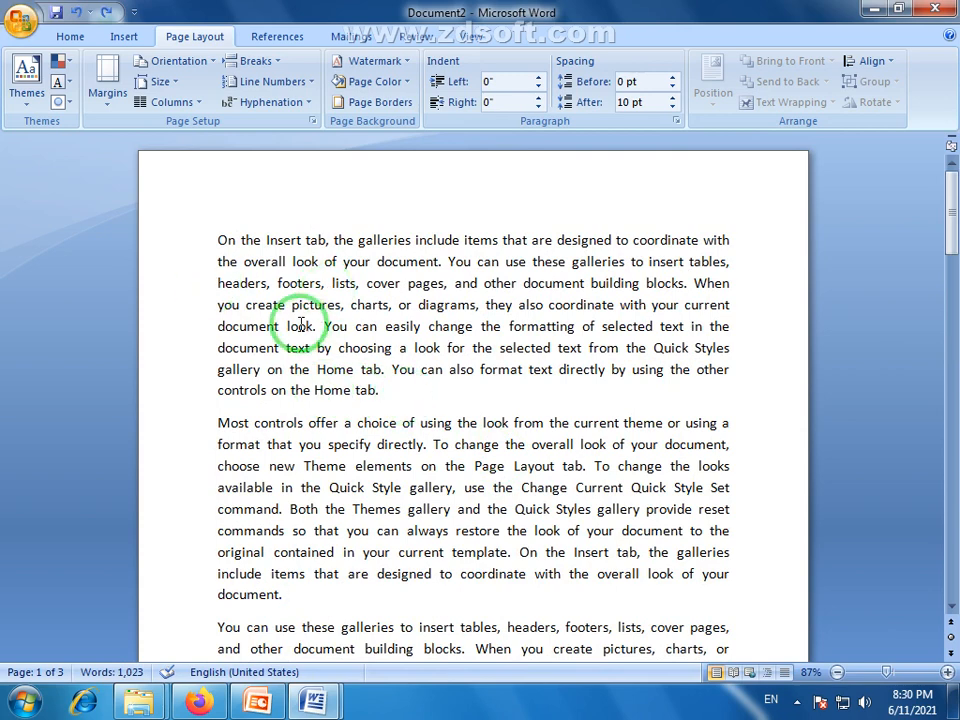
Review the custom column settings, trying two columns before returning the count to 1 for the whole document.
left_click(201, 104)
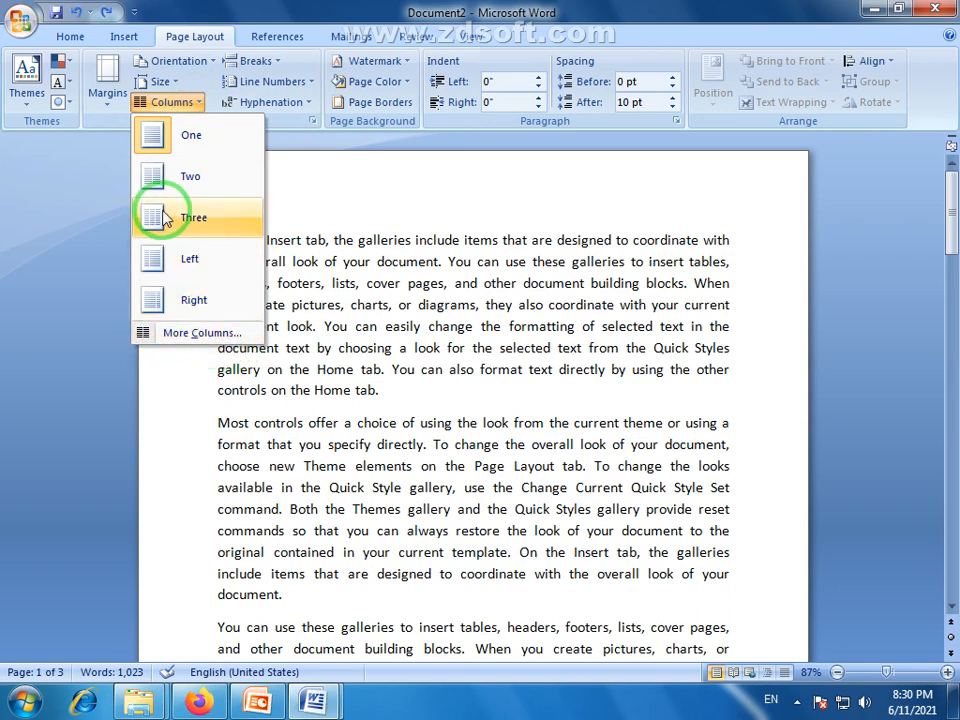
left_click(186, 333)
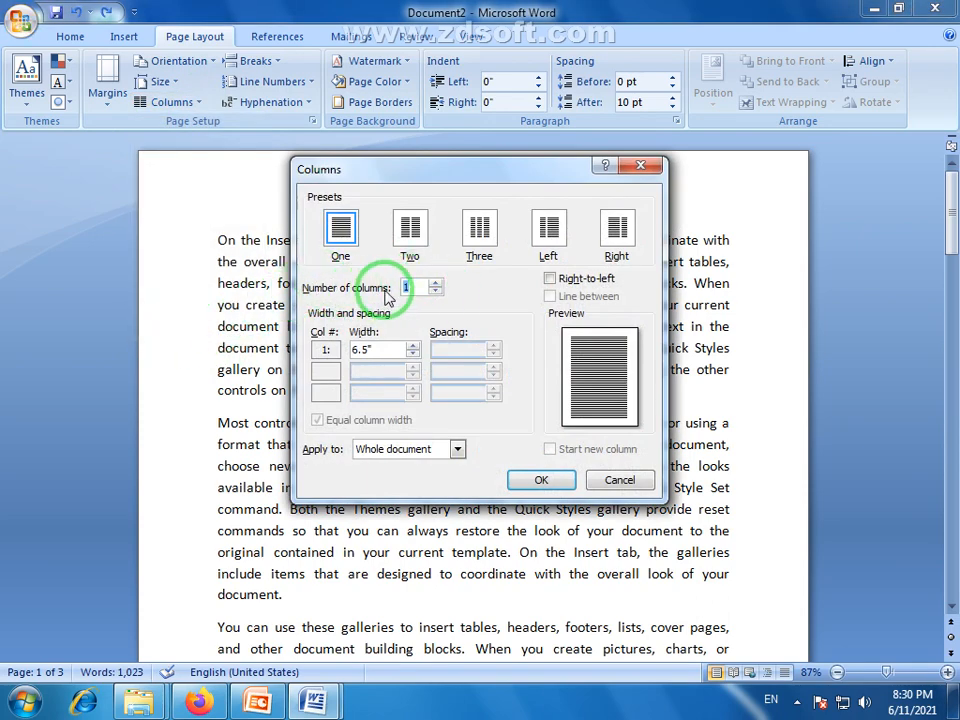
left_click(436, 283)
left_click(436, 293)
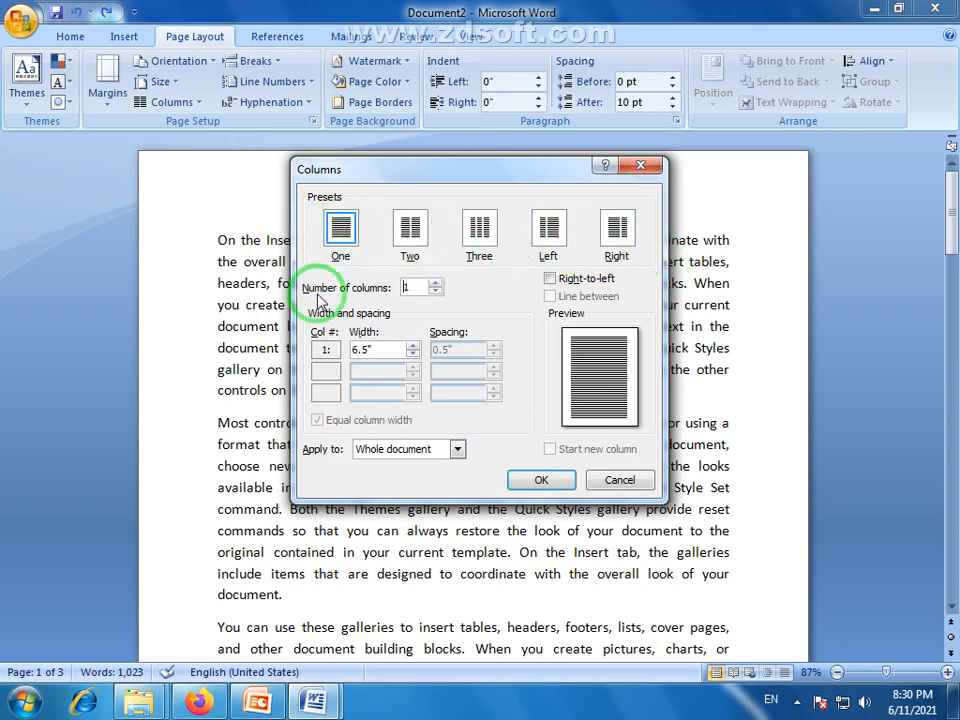
left_click_drag(437, 175, 414, 216)
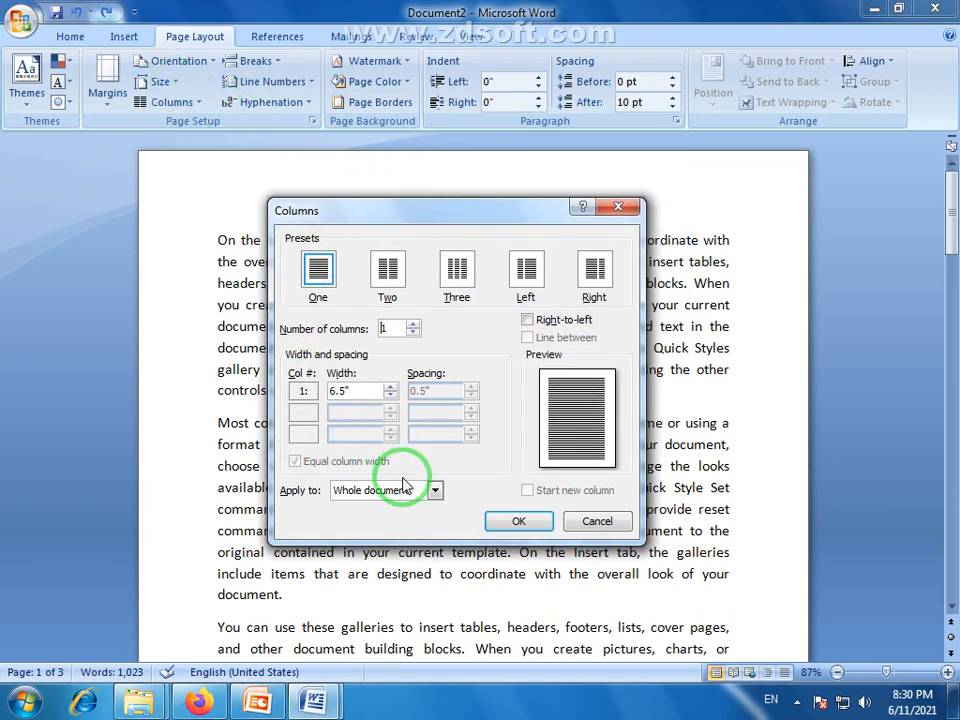
left_click(516, 521)
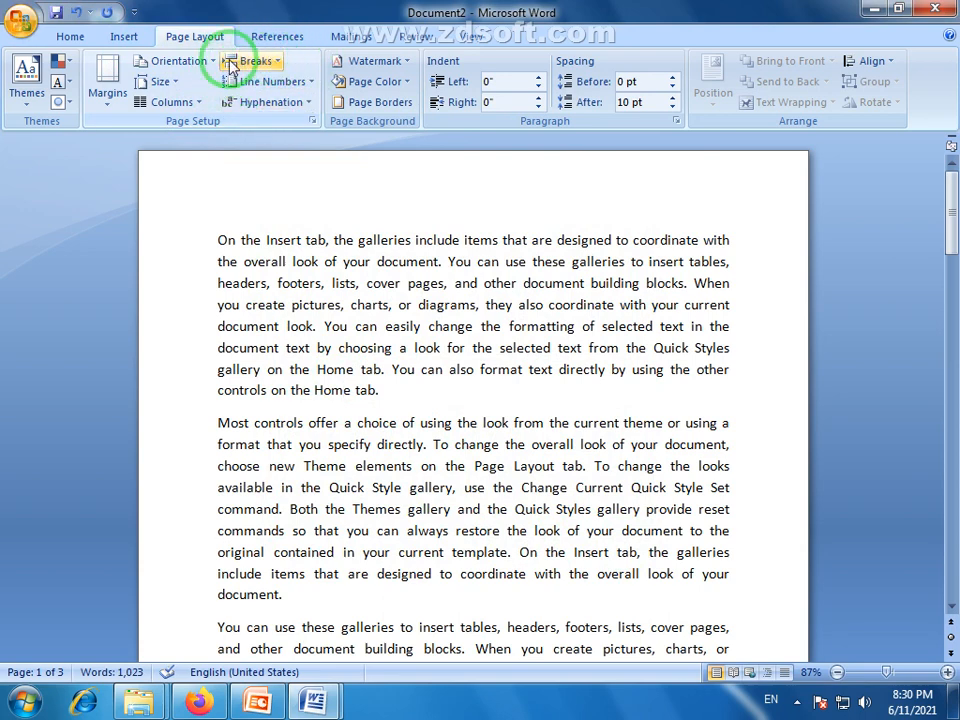
Review the page and section break options, and highlight the first and second paragraphs in turn as the text a break would separate.
left_click(278, 68)
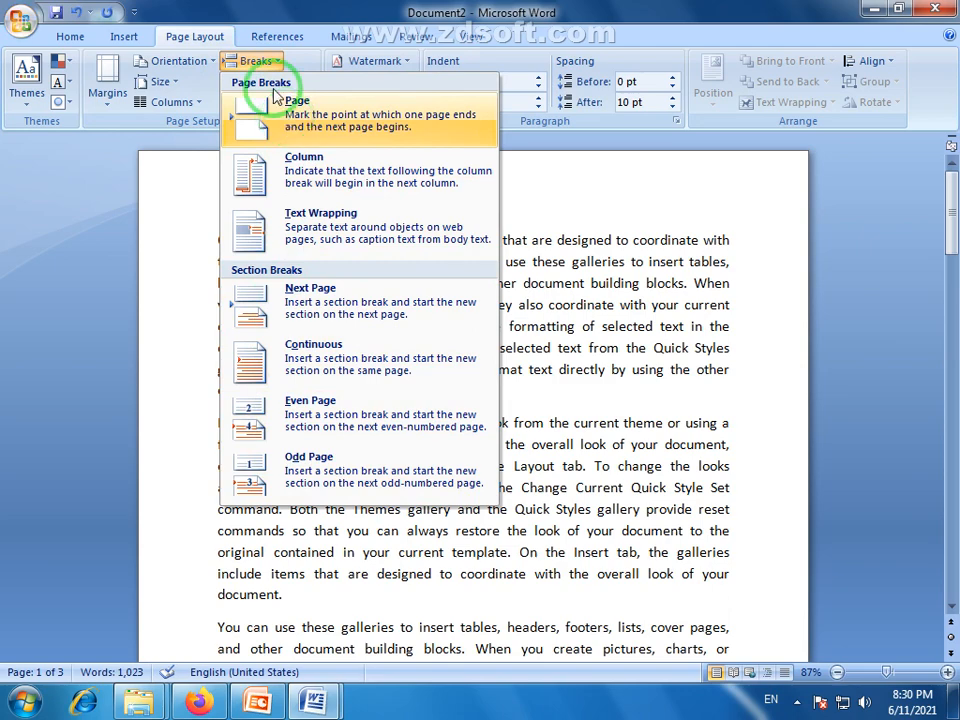
left_click(279, 60)
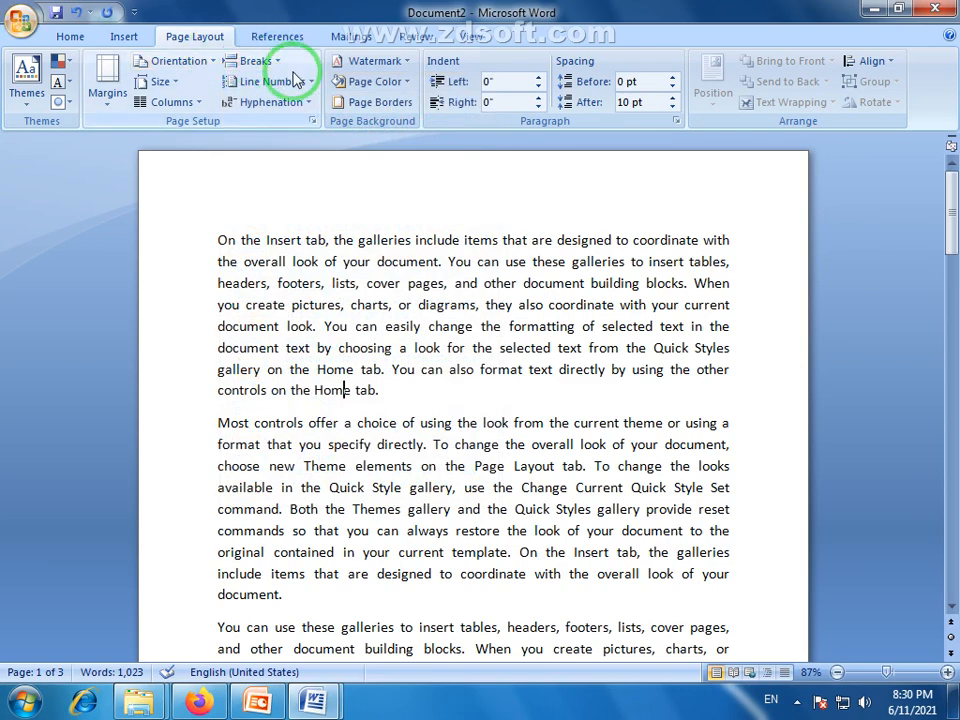
left_click(123, 37)
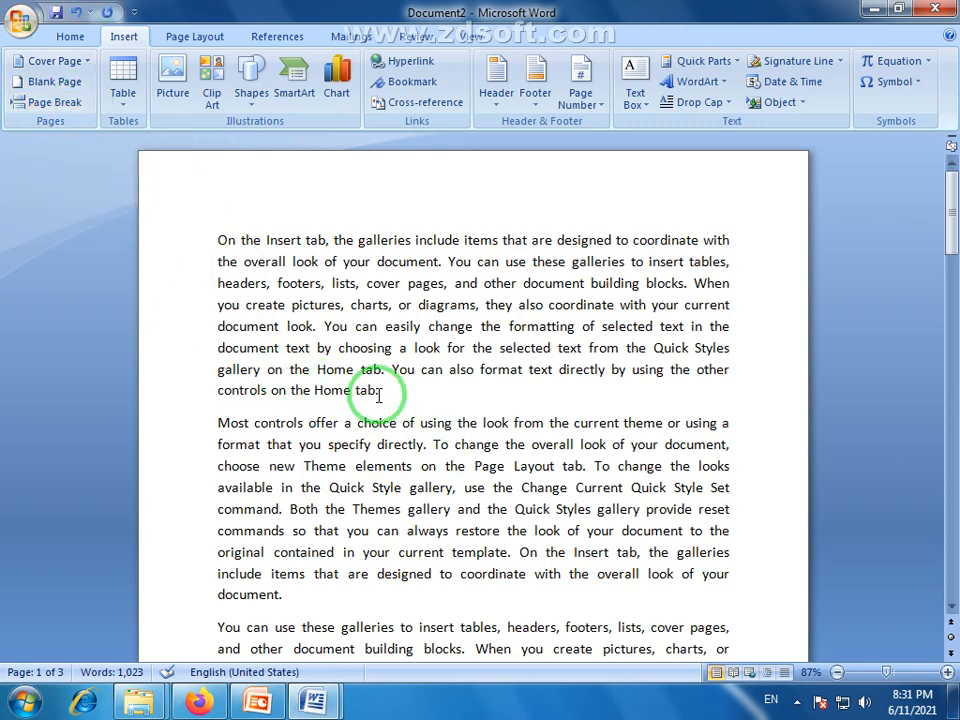
left_click_drag(388, 392, 216, 240)
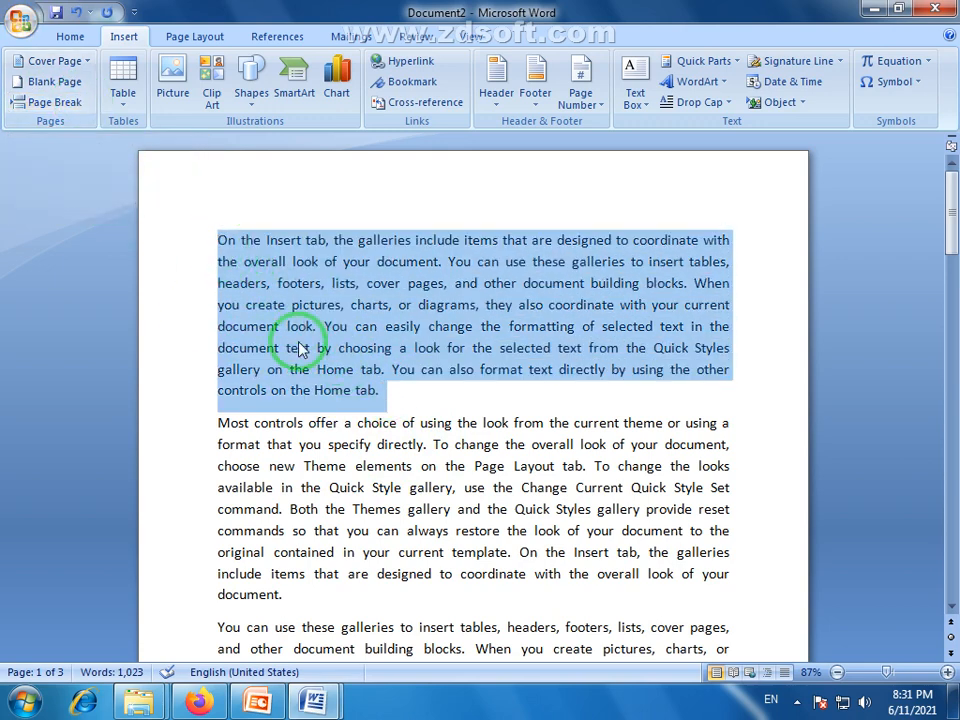
left_click(298, 348)
left_click_drag(212, 422, 268, 574)
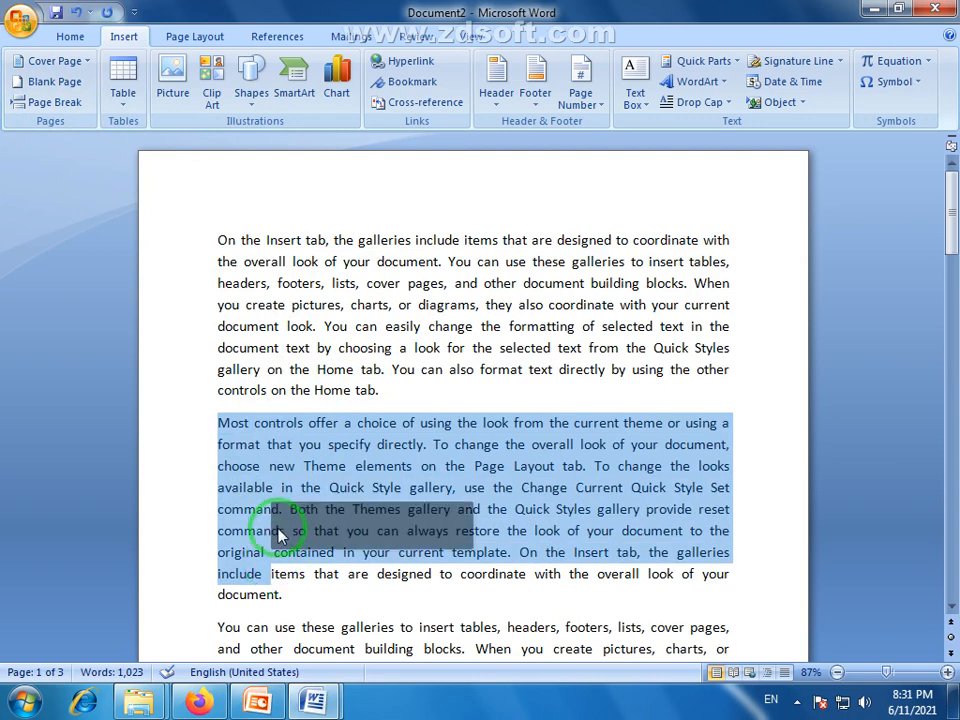
left_click(262, 428)
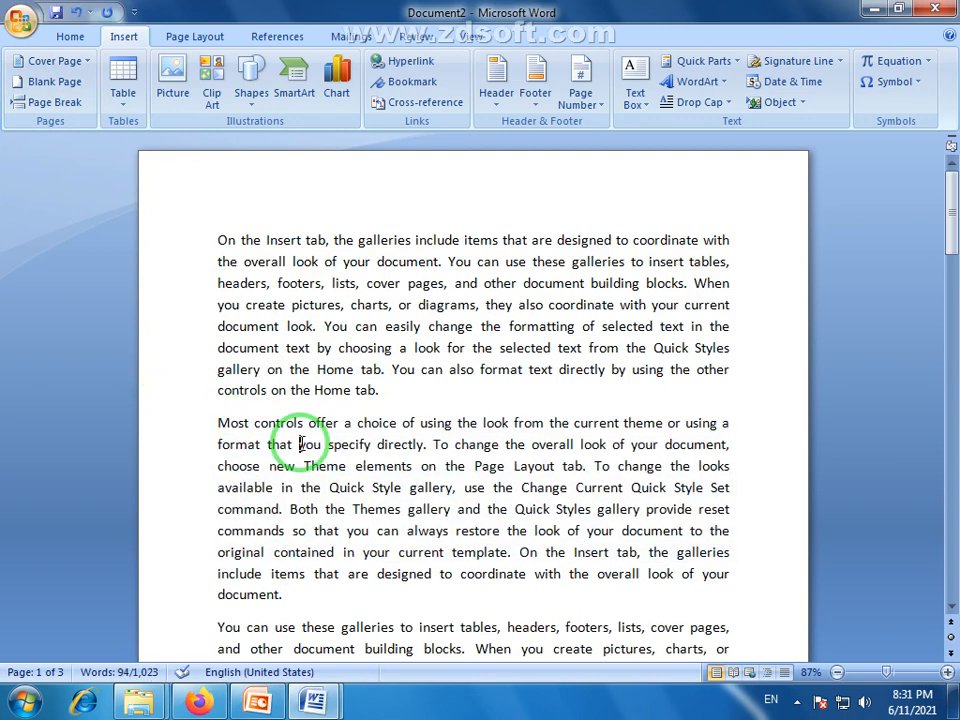
Insert a page break at the end of the first paragraph and review how the remaining text moves to the next page.
left_click(194, 40)
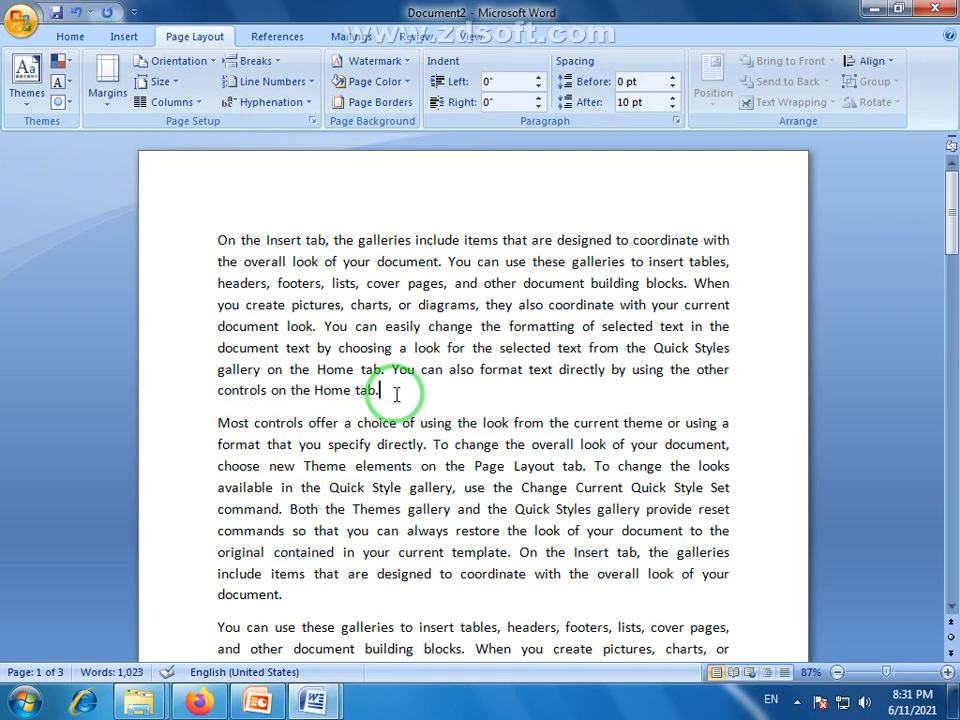
left_click(250, 60)
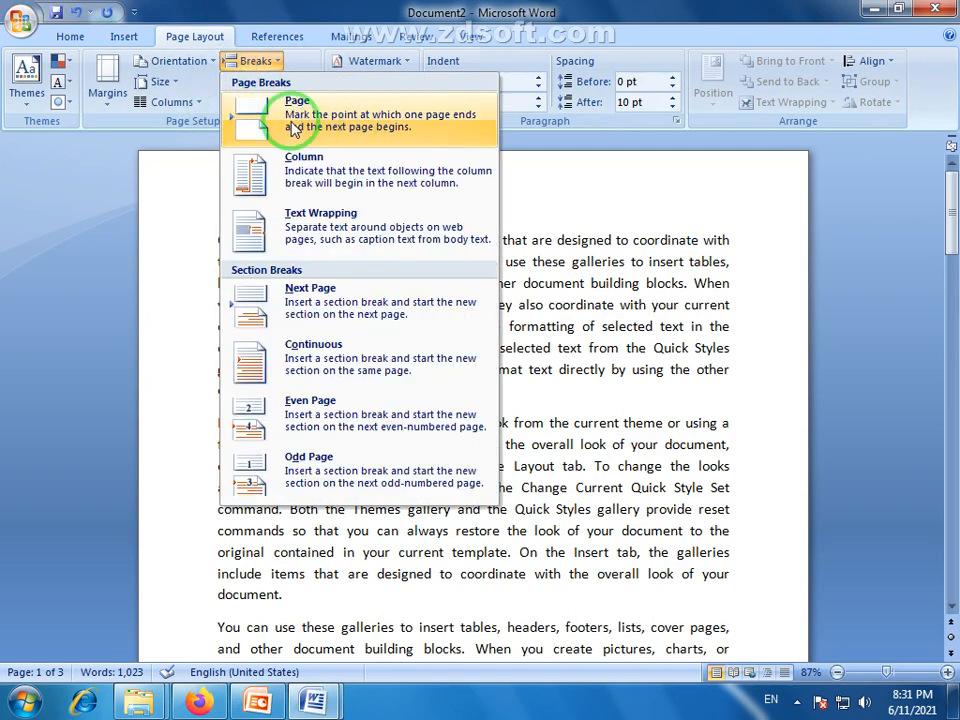
left_click(292, 128)
scroll(390, 326, "up", 5)
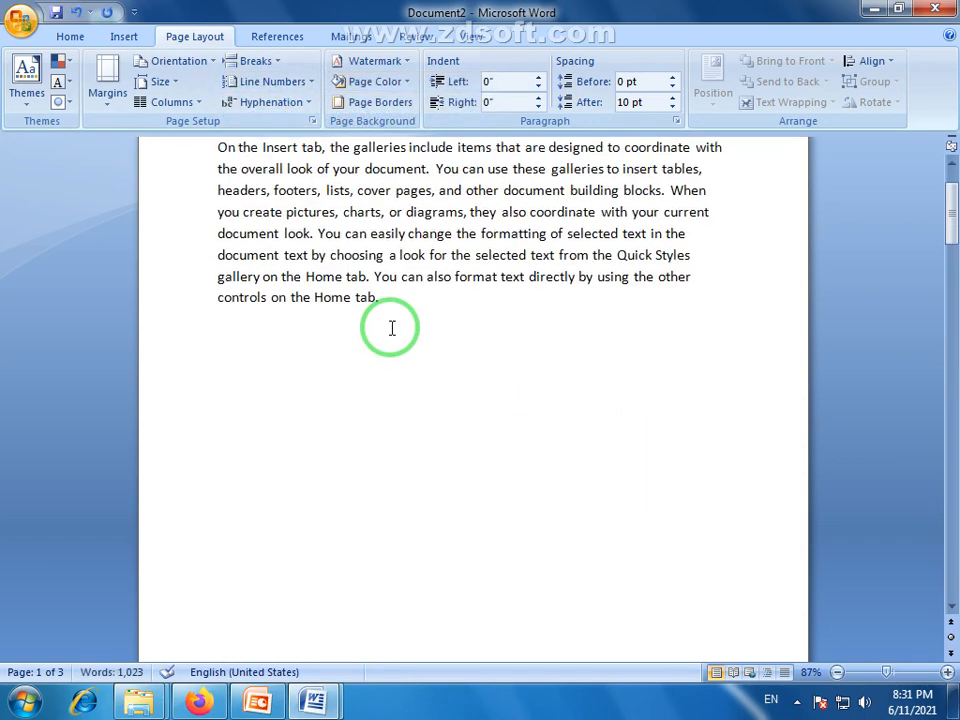
scroll(392, 328, "up", 1)
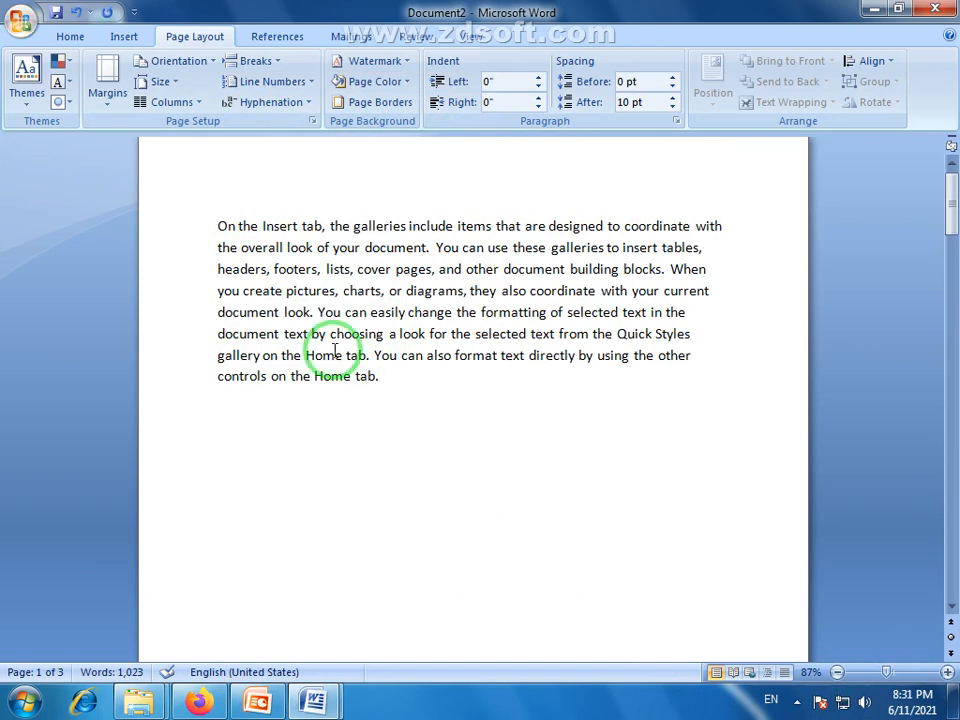
scroll(332, 352, "down", 6)
scroll(333, 350, "up", 6)
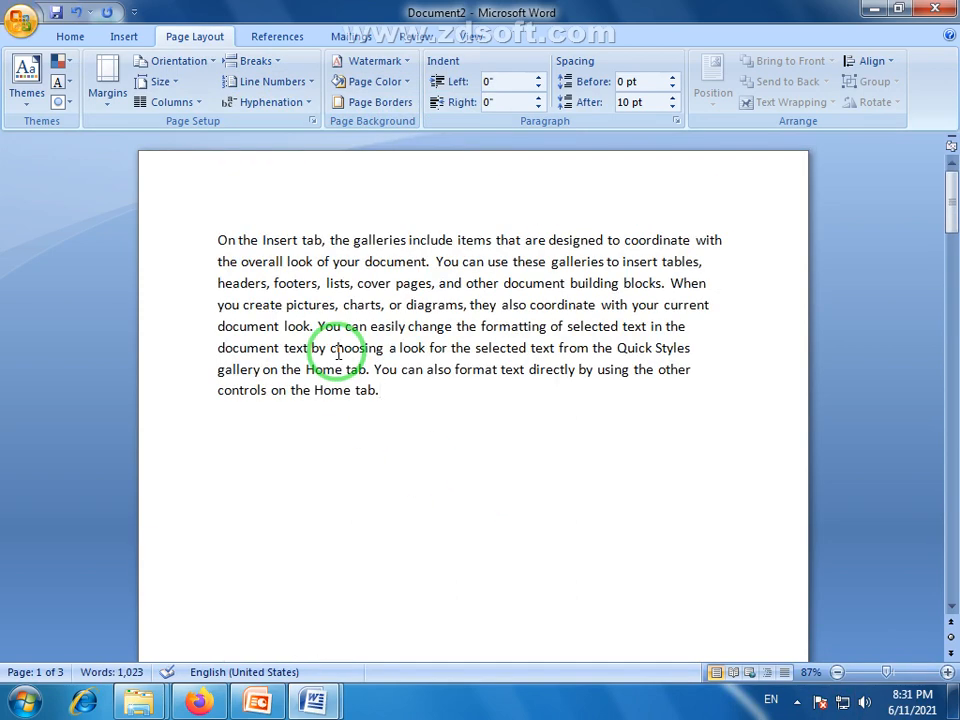
Delete all text after the first paragraph, leaving an empty line below it, and review the column break option.
left_click(280, 64)
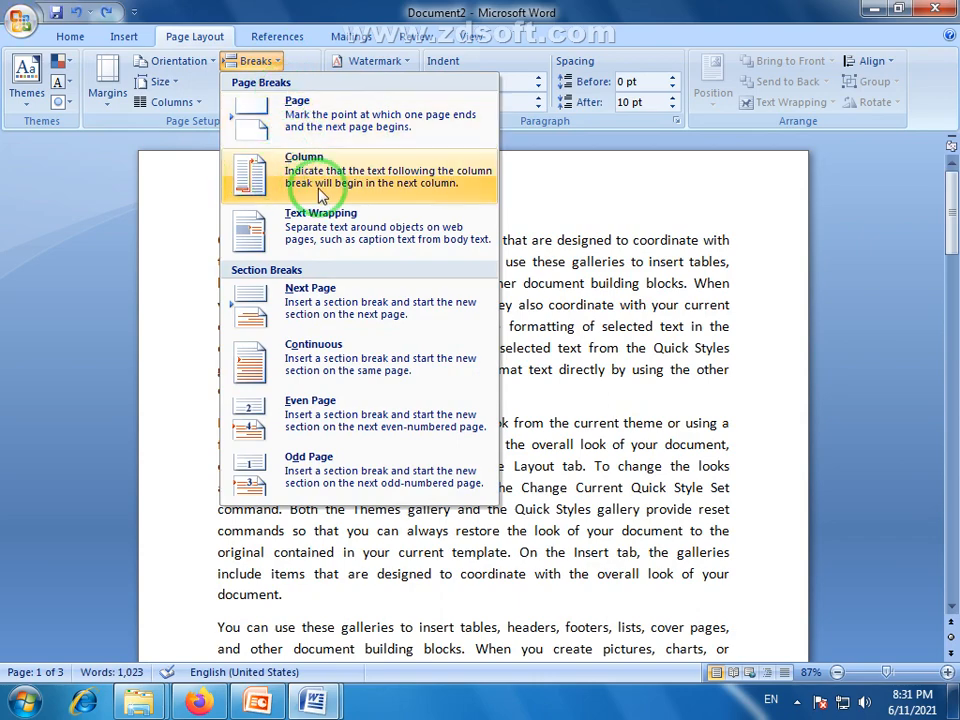
left_click(603, 409)
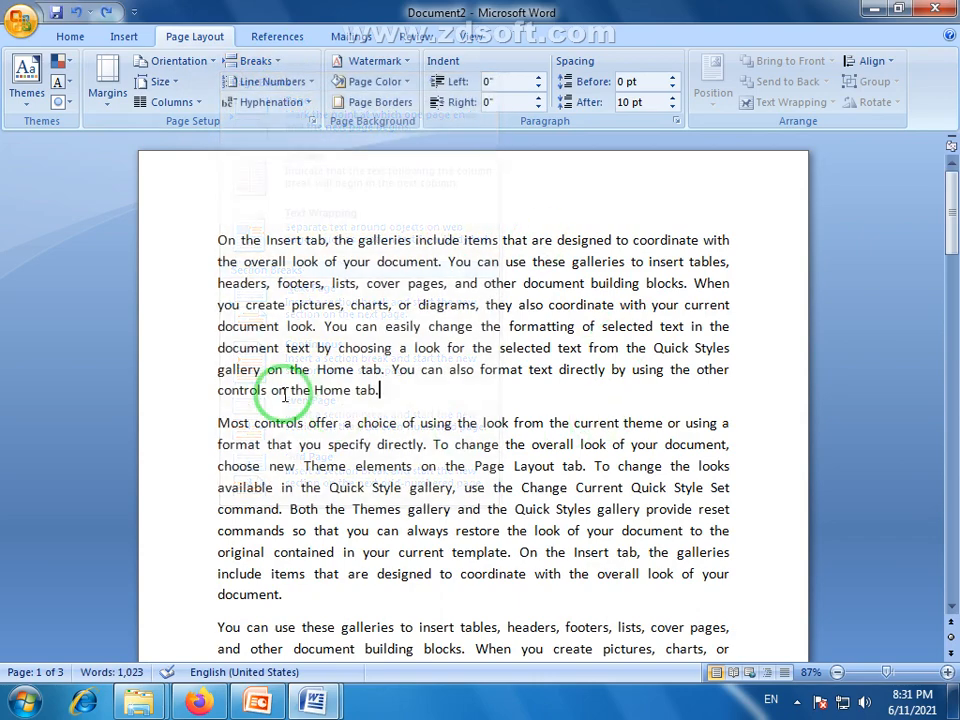
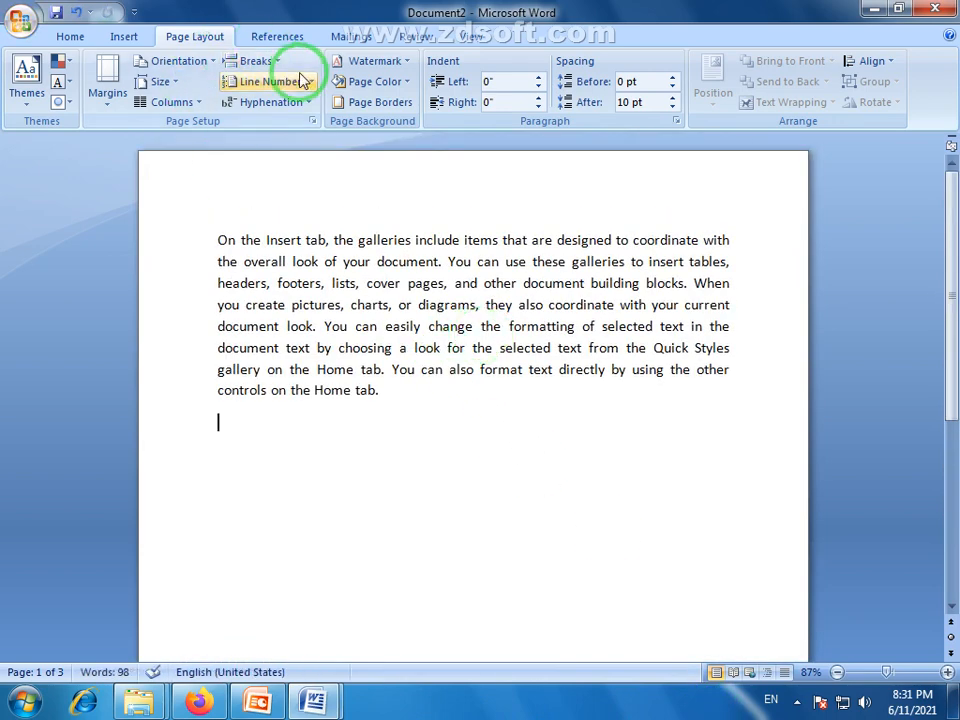
left_click(255, 61)
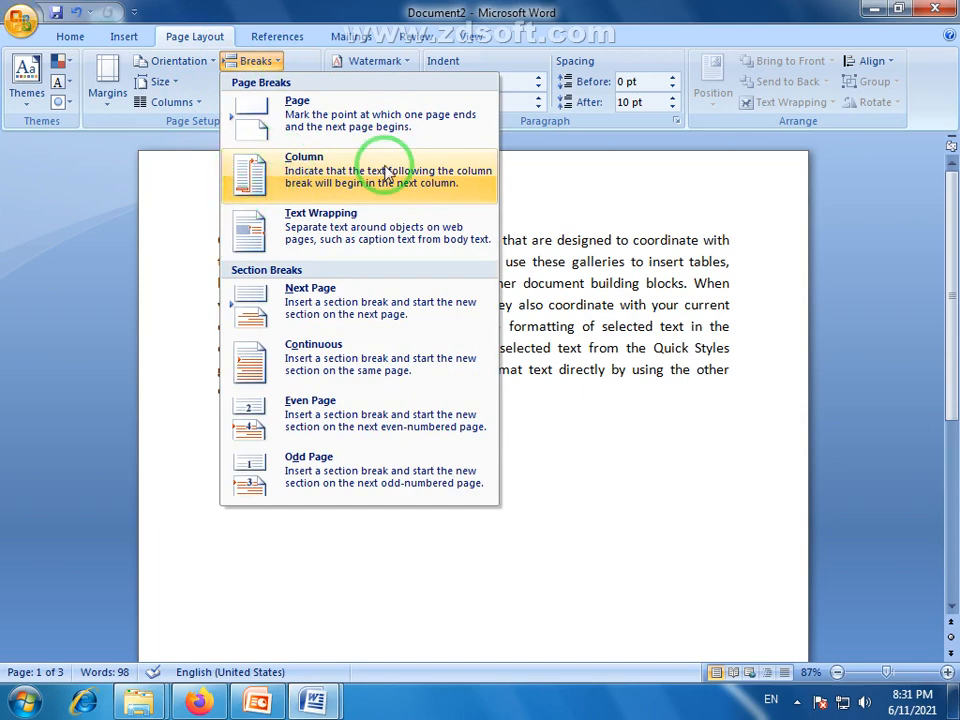
left_click(568, 441)
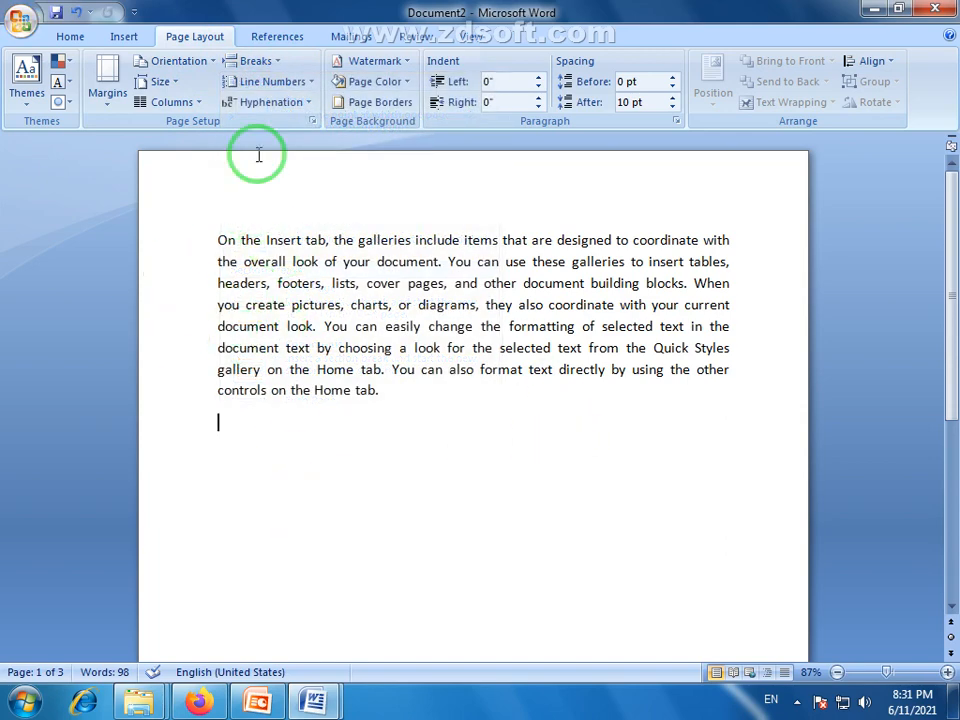
Format the remaining paragraph in two columns and test the insertion point below it with a trial letter that is deleted again.
left_click(197, 104)
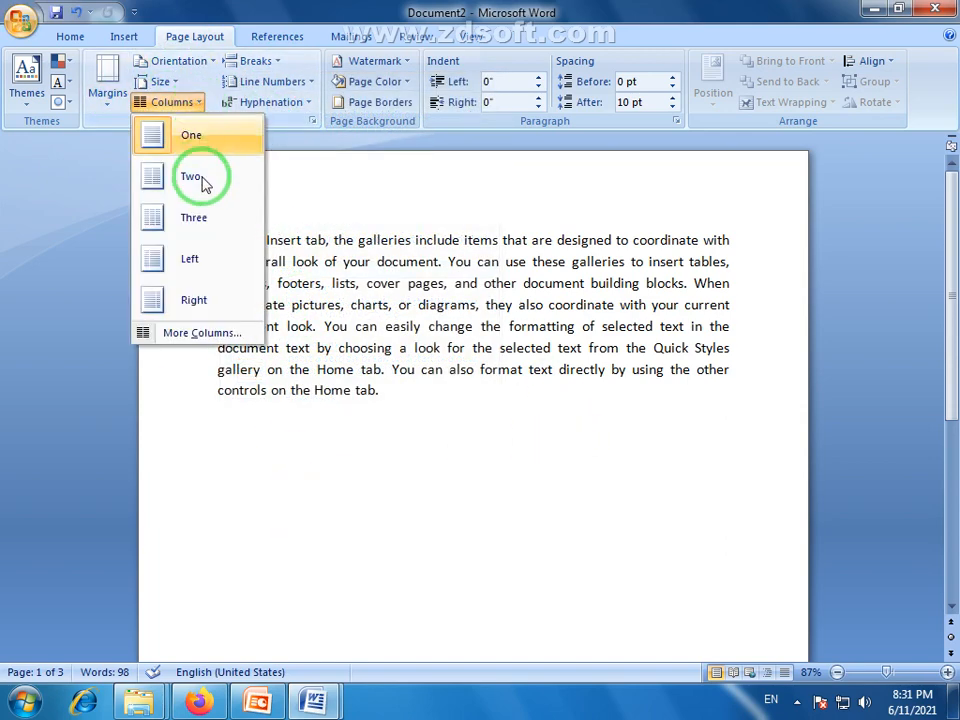
left_click(198, 182)
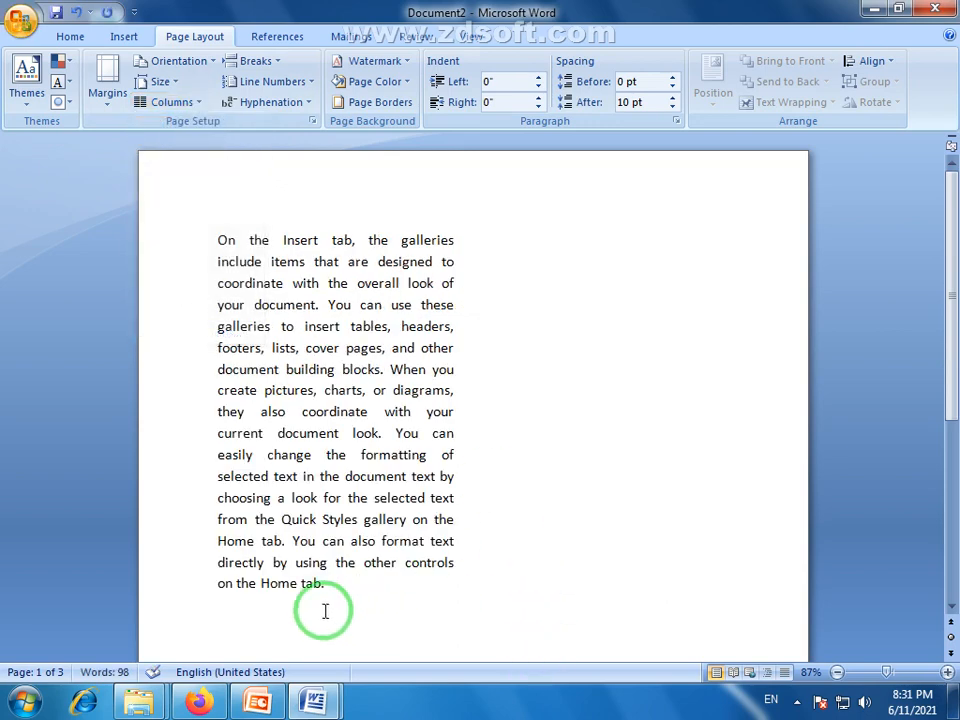
scroll(236, 615, "down", 1)
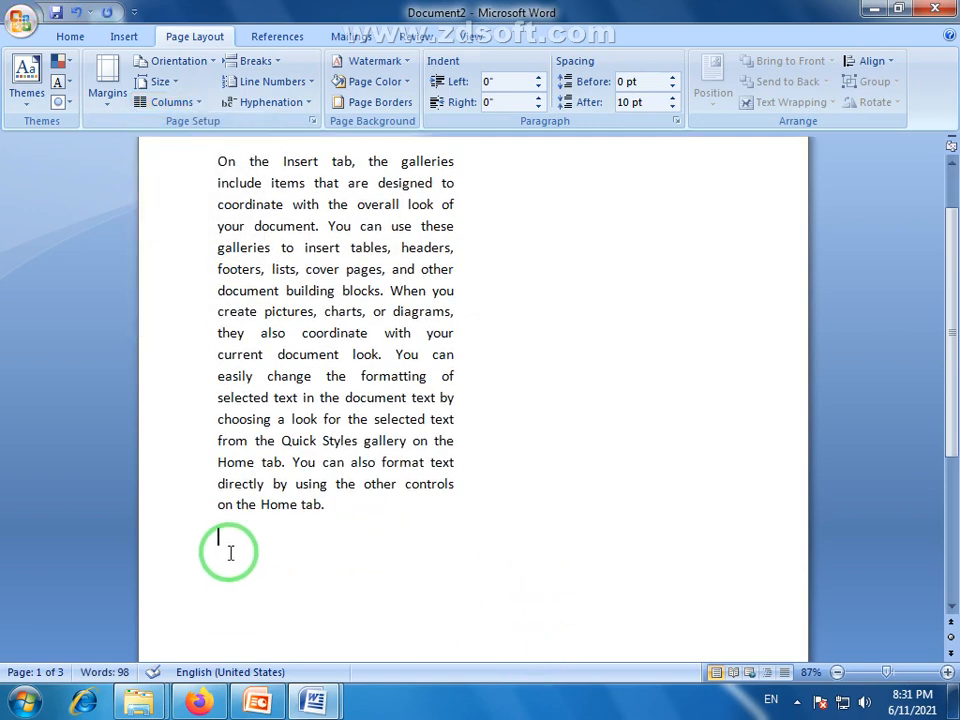
type("k")
key("BackSpace")
scroll(354, 343, "up", 1)
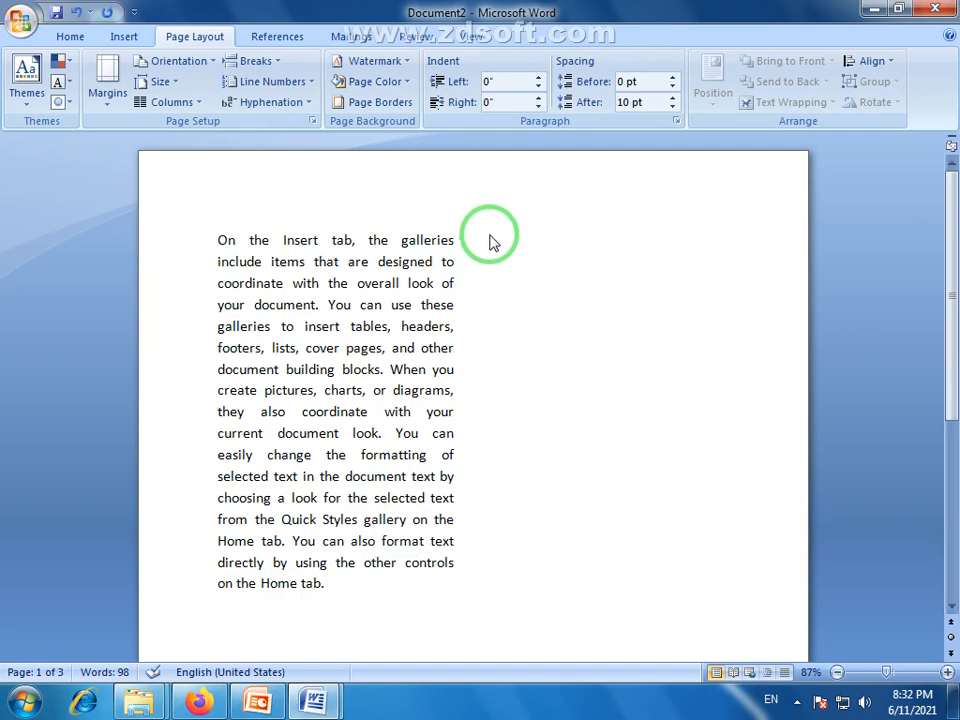
scroll(490, 240, "down", 1)
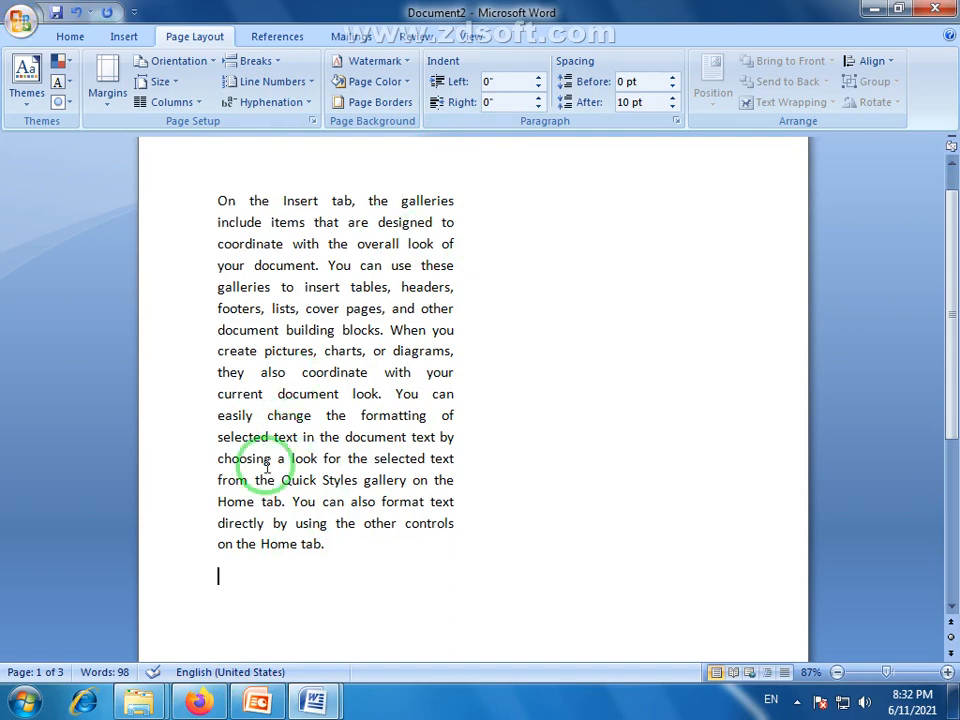
Insert a column break below the paragraph and place the insertion point in the second column.
left_click(252, 61)
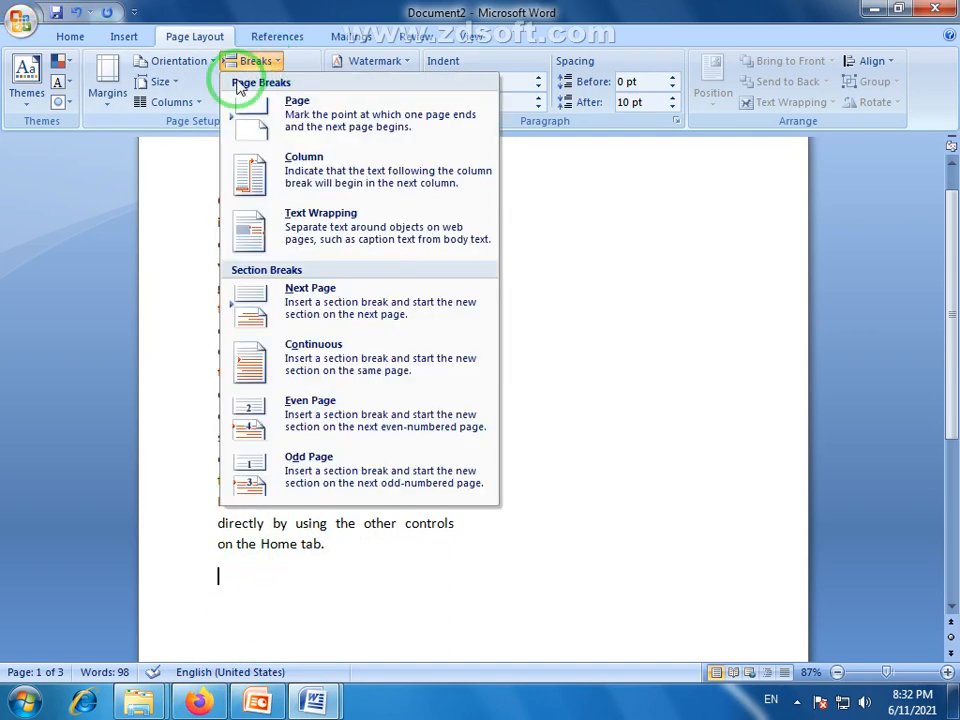
left_click(323, 176)
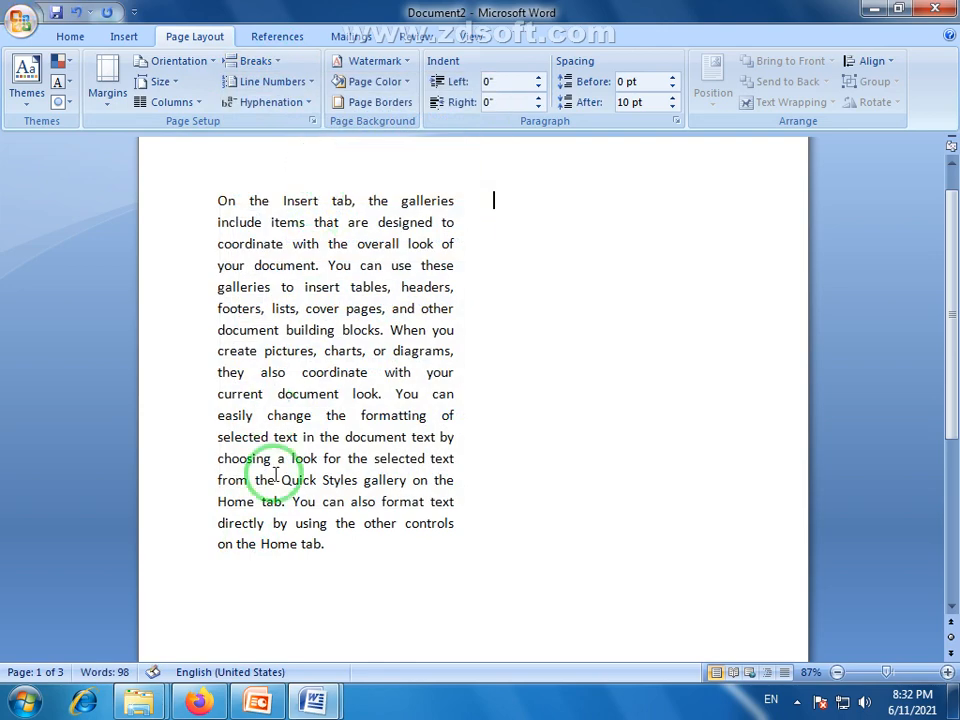
left_click(514, 200)
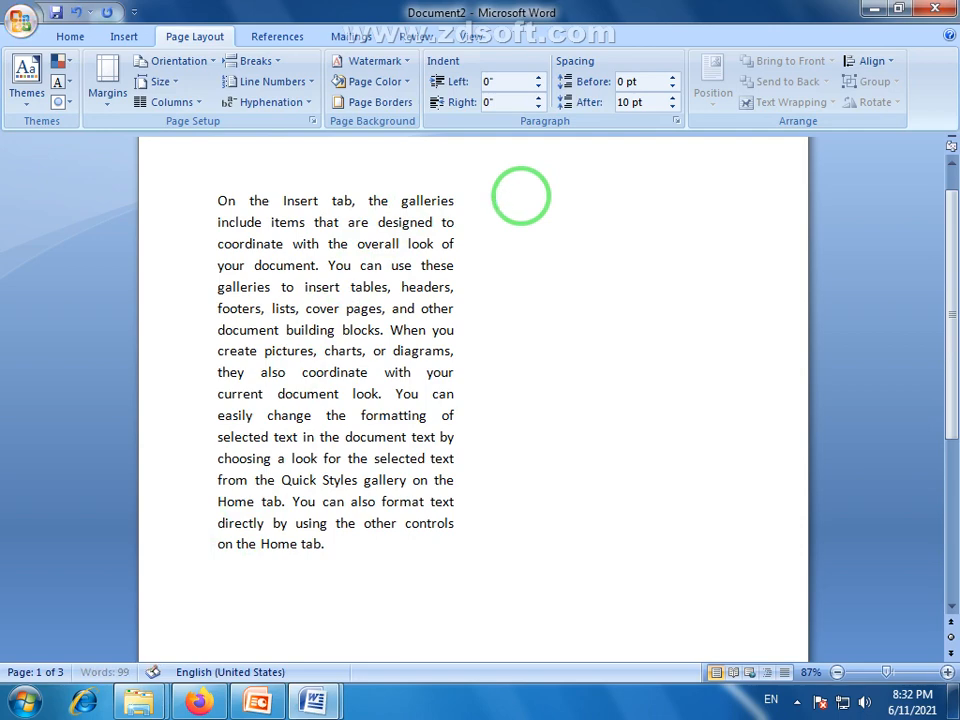
Review the text wrapping break option and return the document to a single column.
left_click(258, 61)
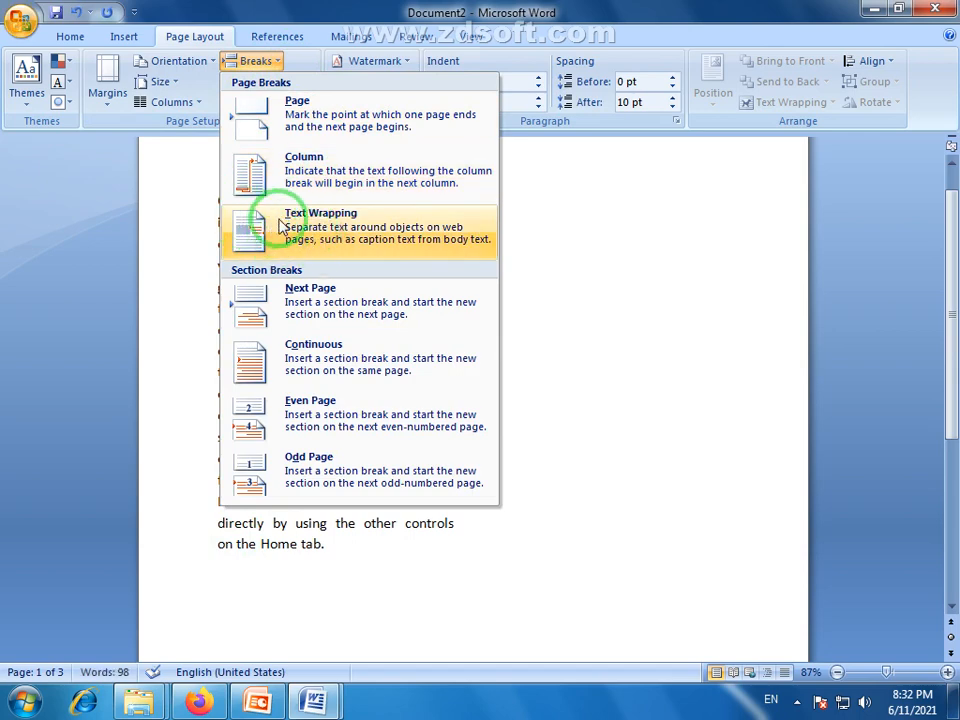
left_click(283, 612)
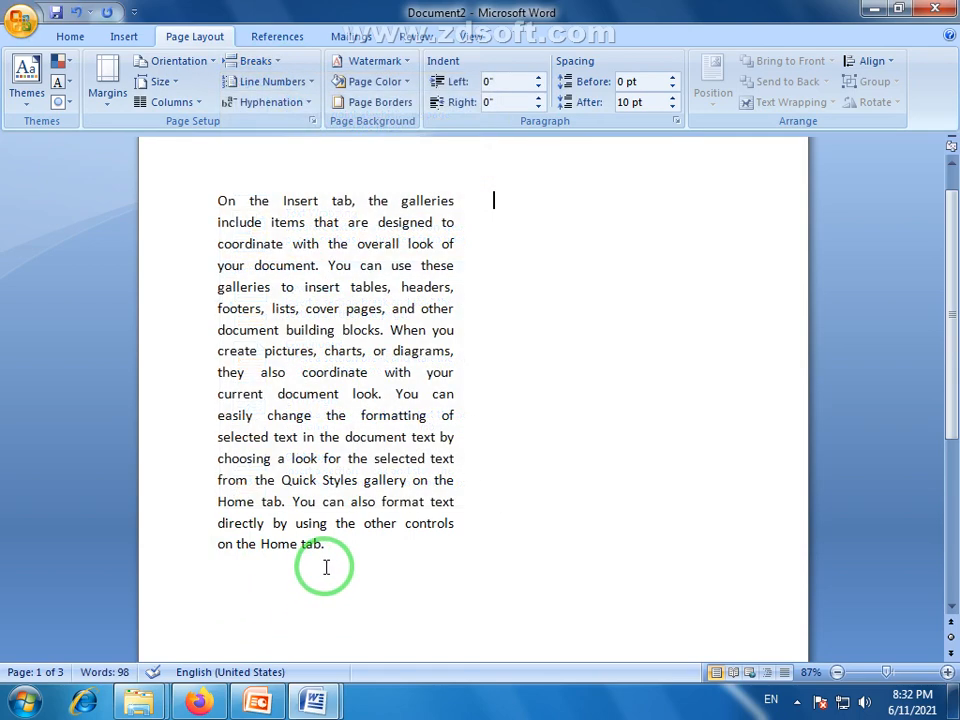
left_click(198, 102)
left_click(195, 134)
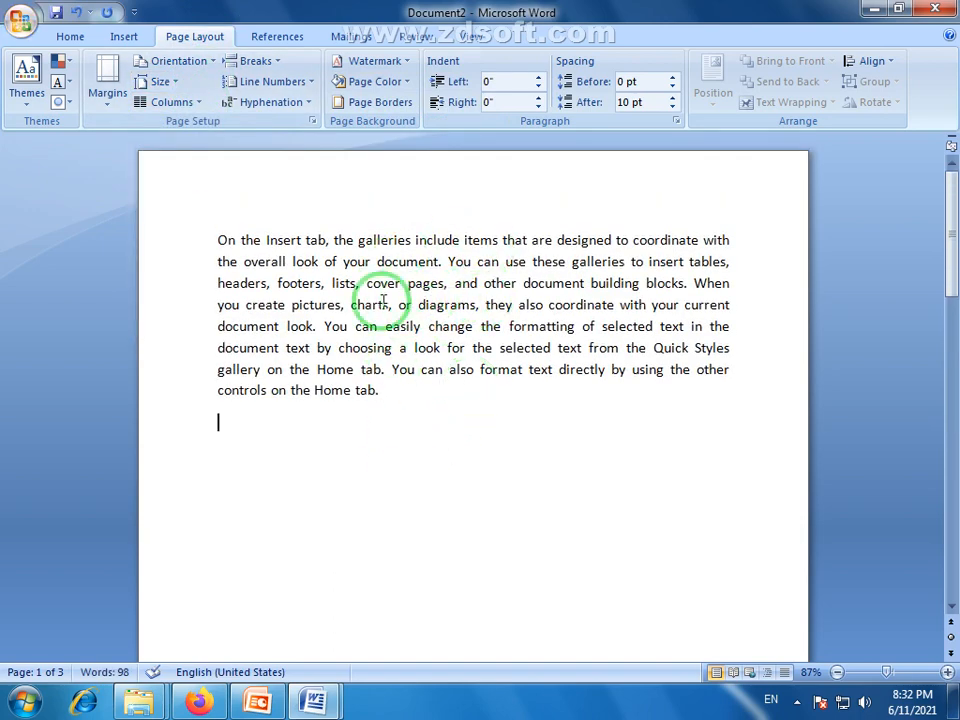
Highlight the whole paragraph, and split it into two paragraphs before "You can easily change the formatting".
left_click_drag(216, 241, 411, 393)
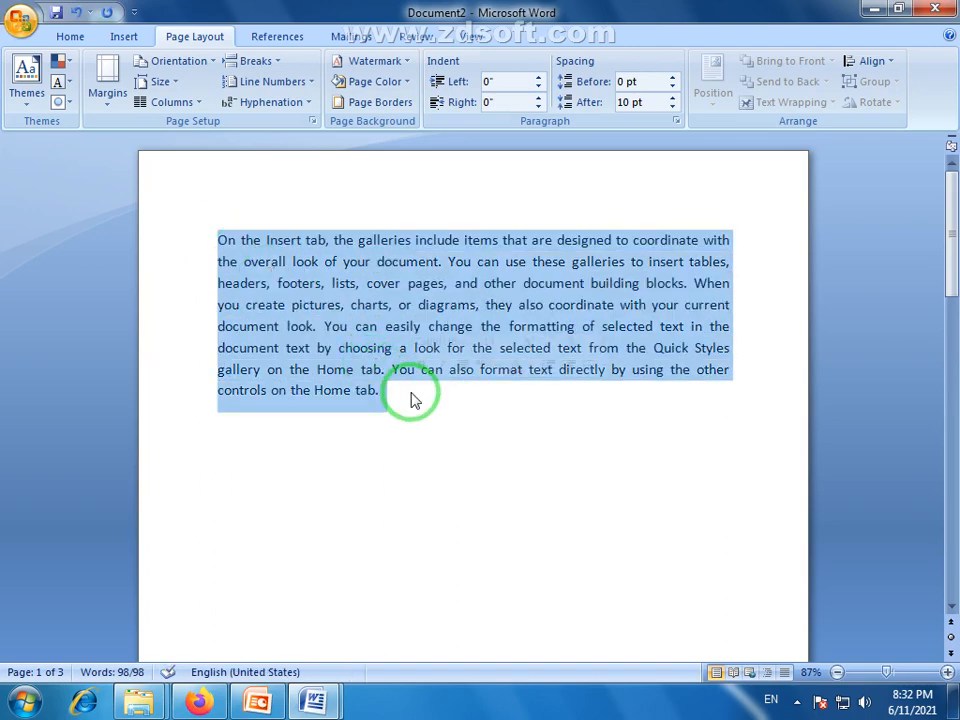
left_click(439, 306)
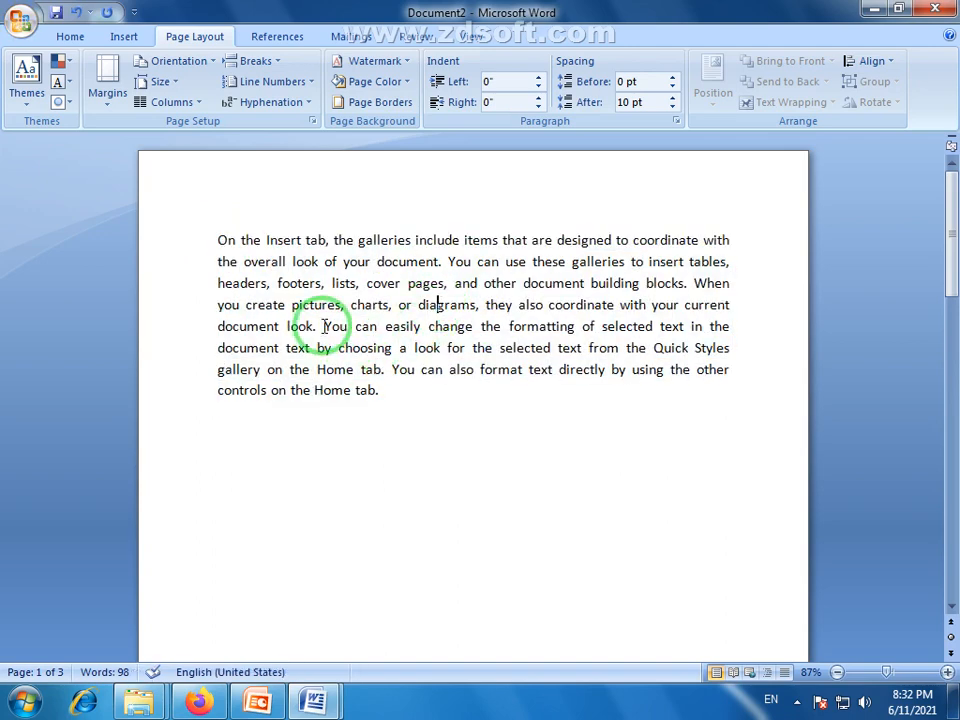
key("Return")
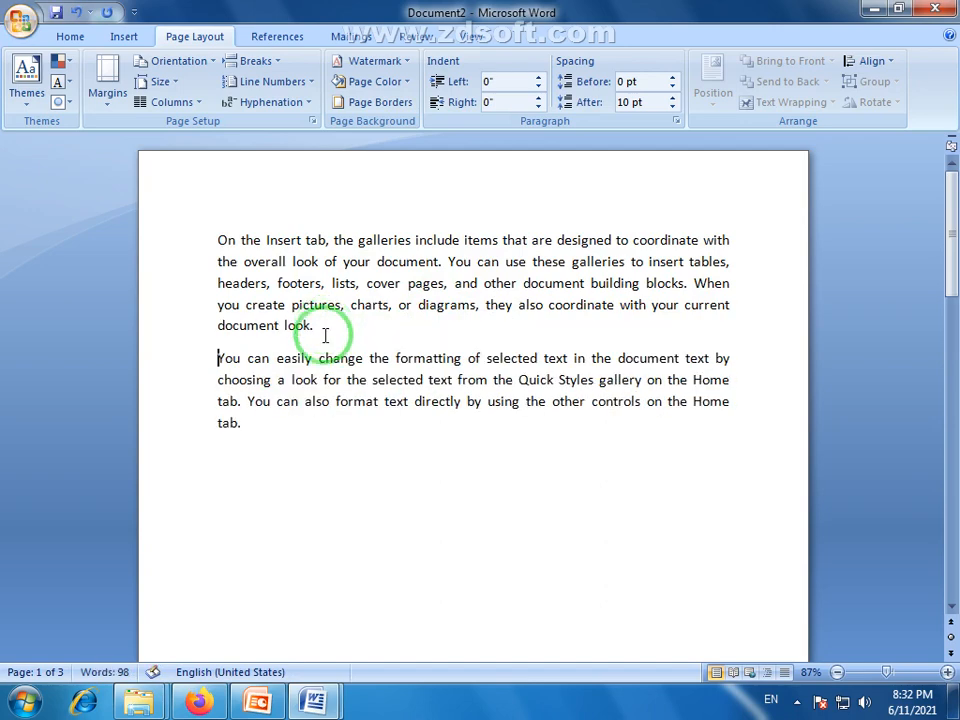
Highlight both paragraphs together, and each of the two paragraphs separately to show the paragraph split.
left_click_drag(264, 431, 219, 240)
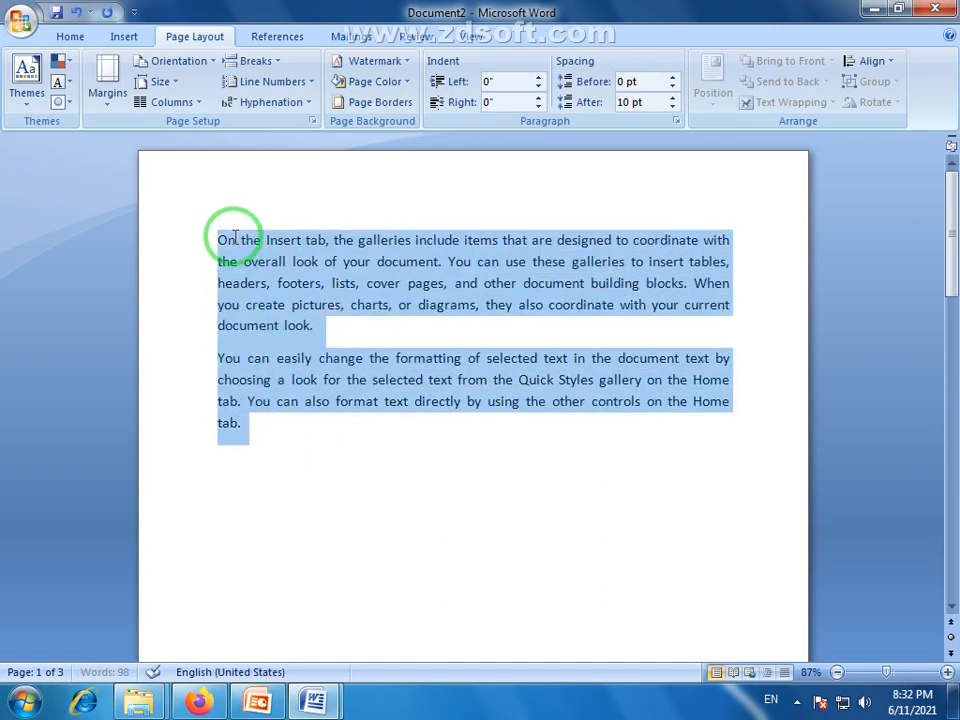
left_click(219, 385)
left_click_drag(309, 341, 216, 244)
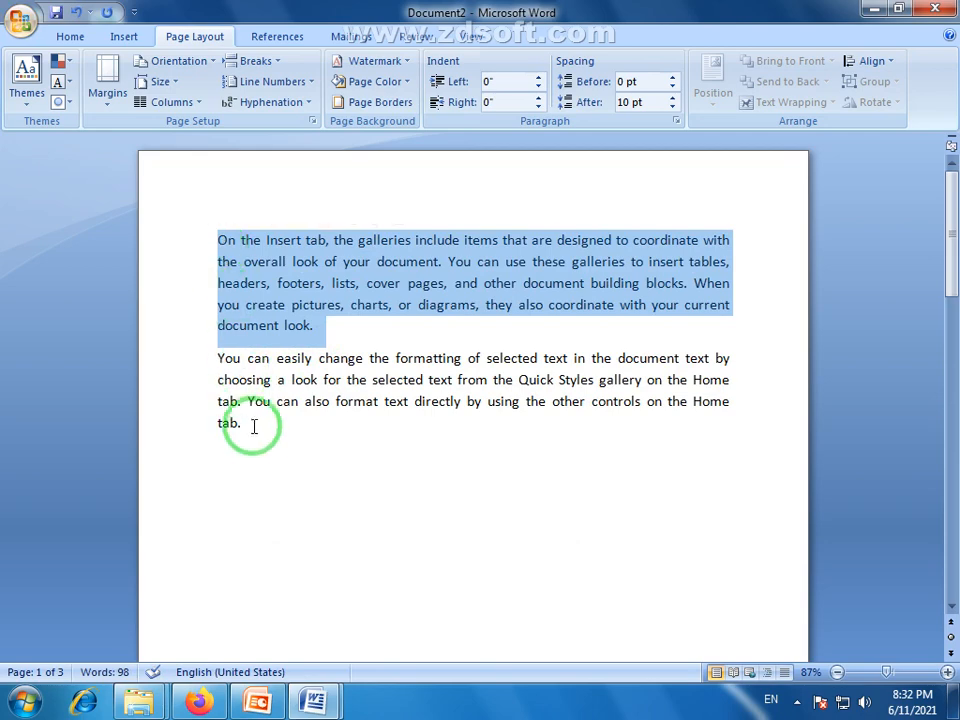
left_click_drag(253, 424, 219, 357)
left_click(225, 380)
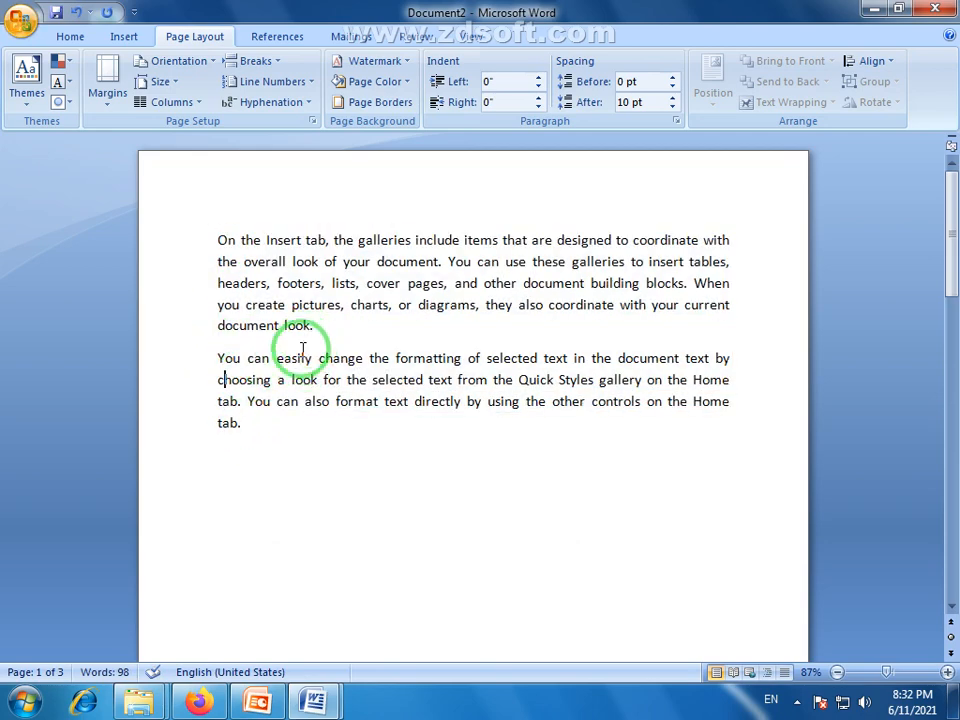
Rejoin the two paragraphs and insert a text wrapping break before "You can easily change the formatting".
left_click(215, 358)
key("BackSpace")
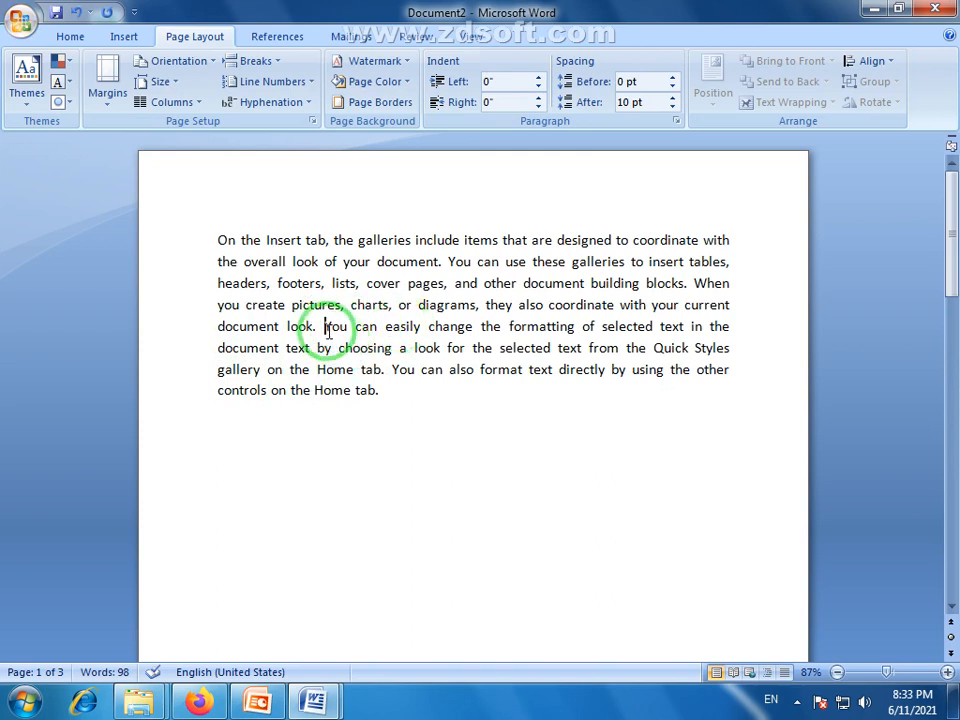
key("BackSpace")
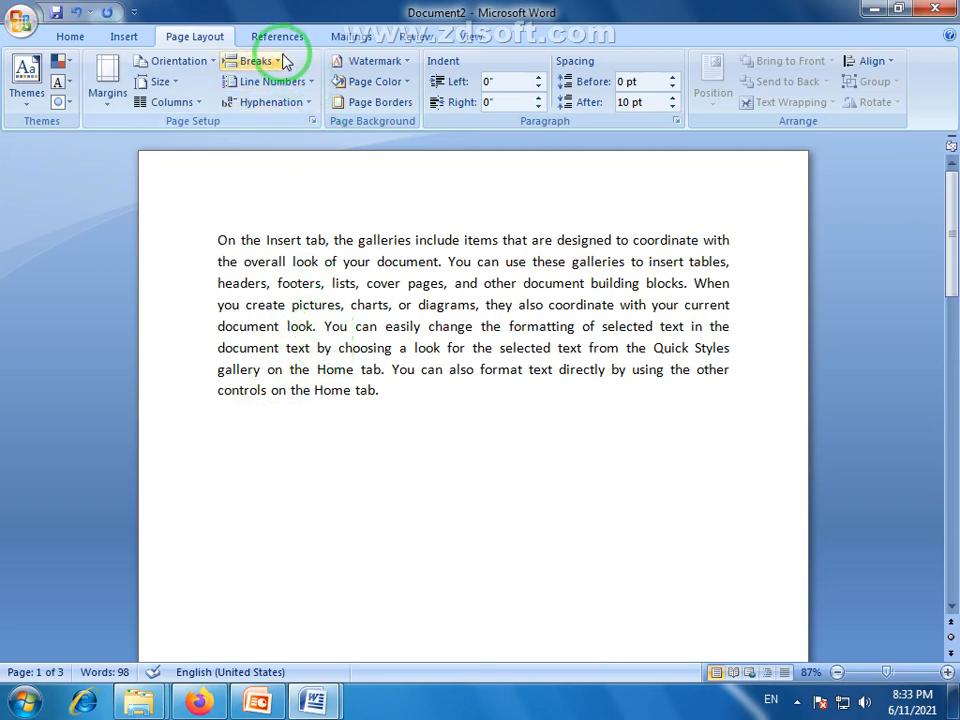
left_click(250, 60)
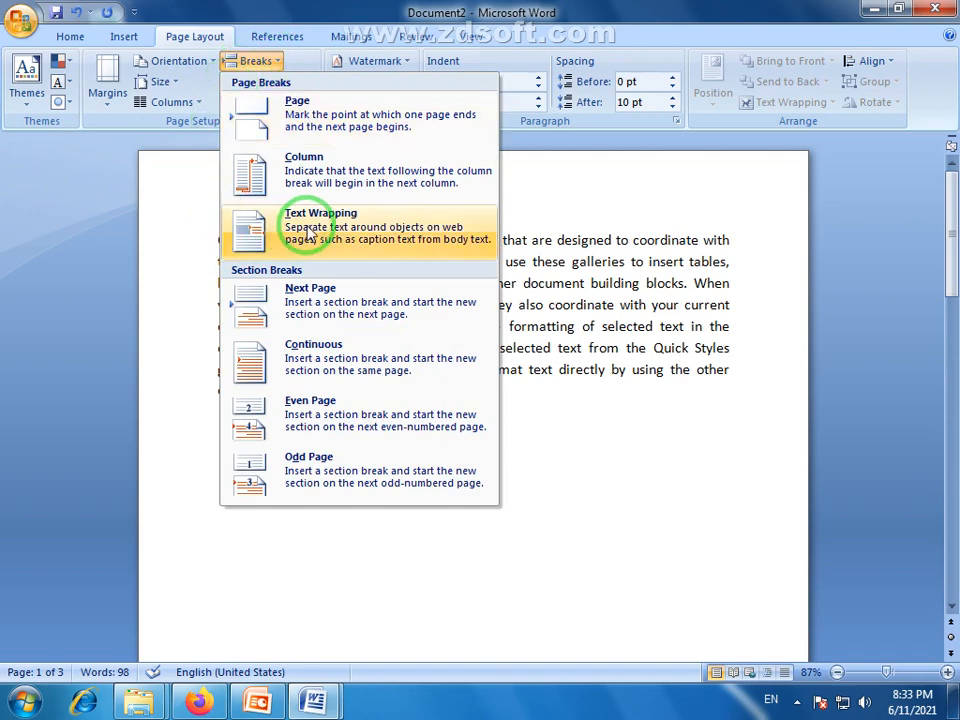
left_click(244, 234)
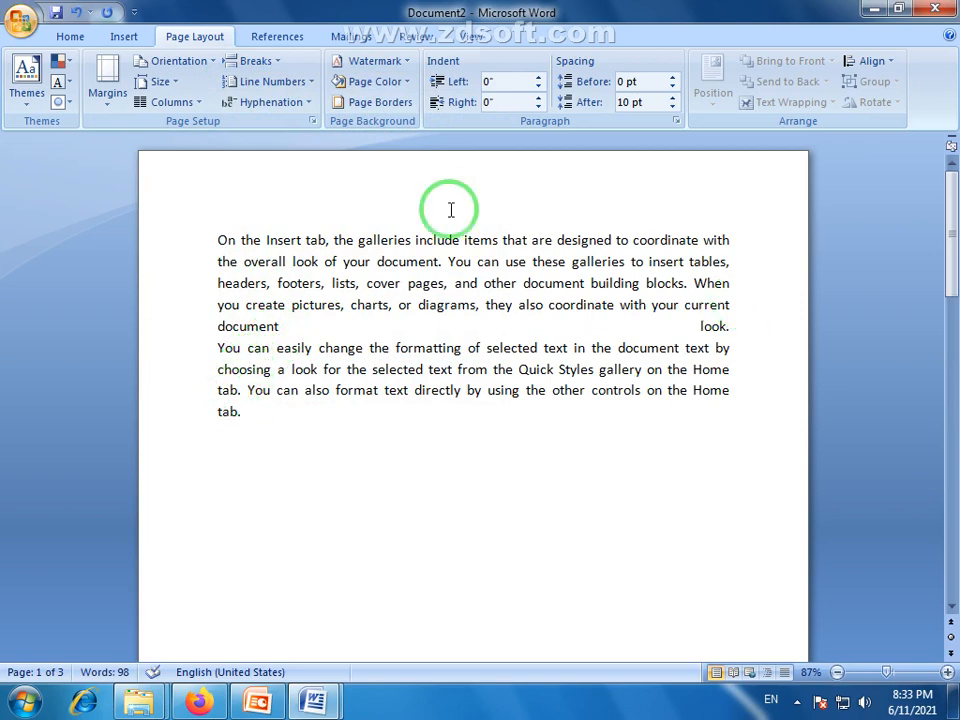
Select all the text on both sides of the text wrapping break and align it left.
left_click_drag(281, 441, 208, 206)
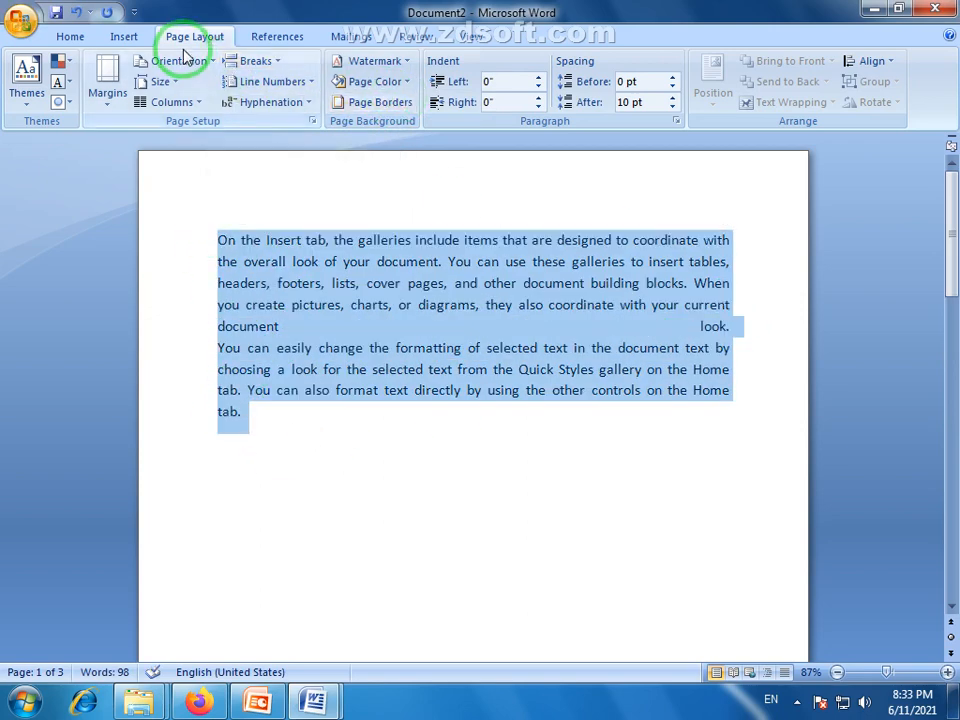
left_click(72, 37)
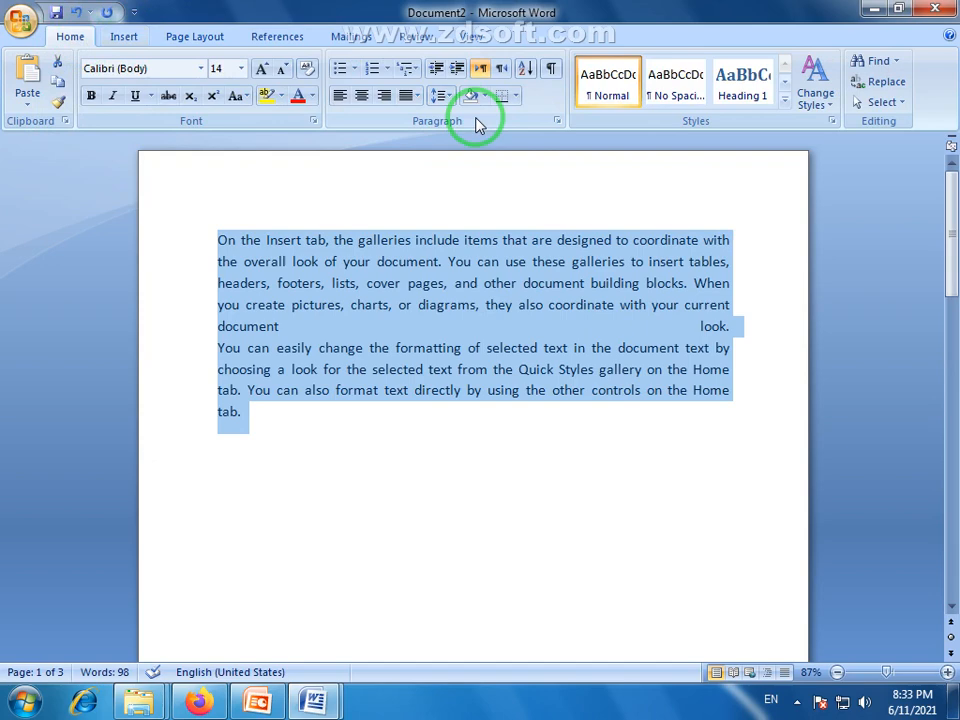
left_click(419, 97)
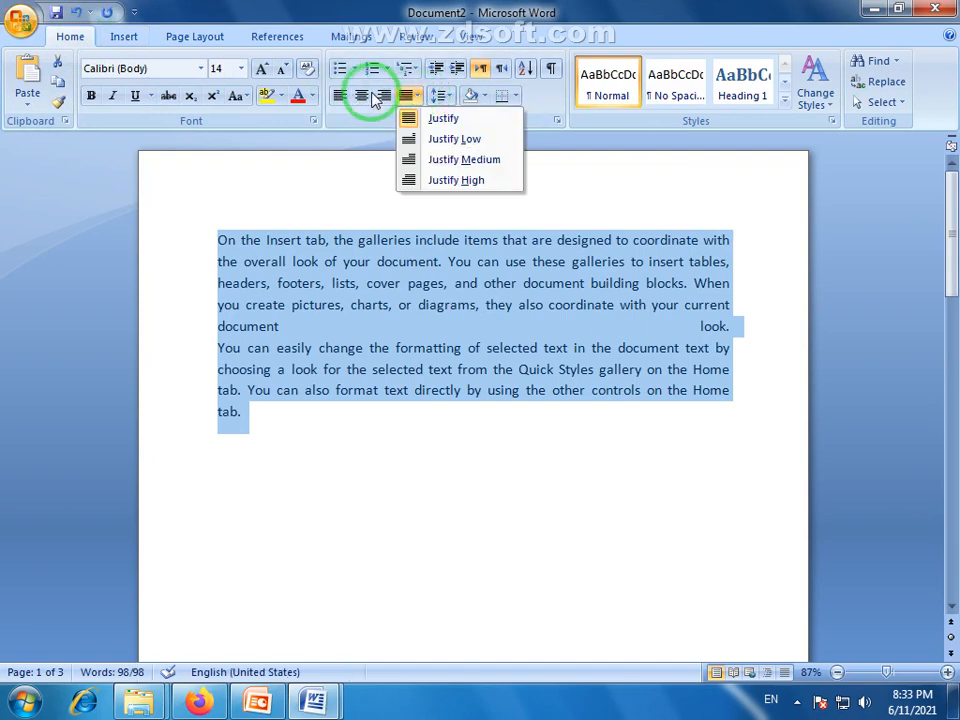
left_click(361, 96)
left_click(341, 96)
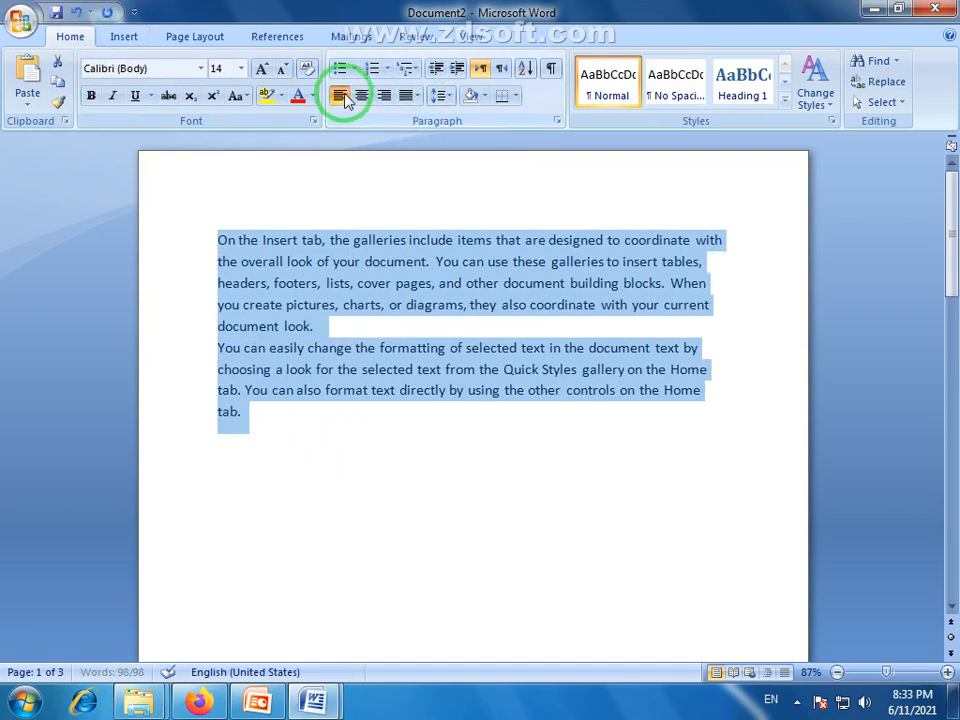
Highlight the lines after the text wrapping break and the whole text to examine how the two parts belong together.
left_click(281, 463)
left_click(320, 326)
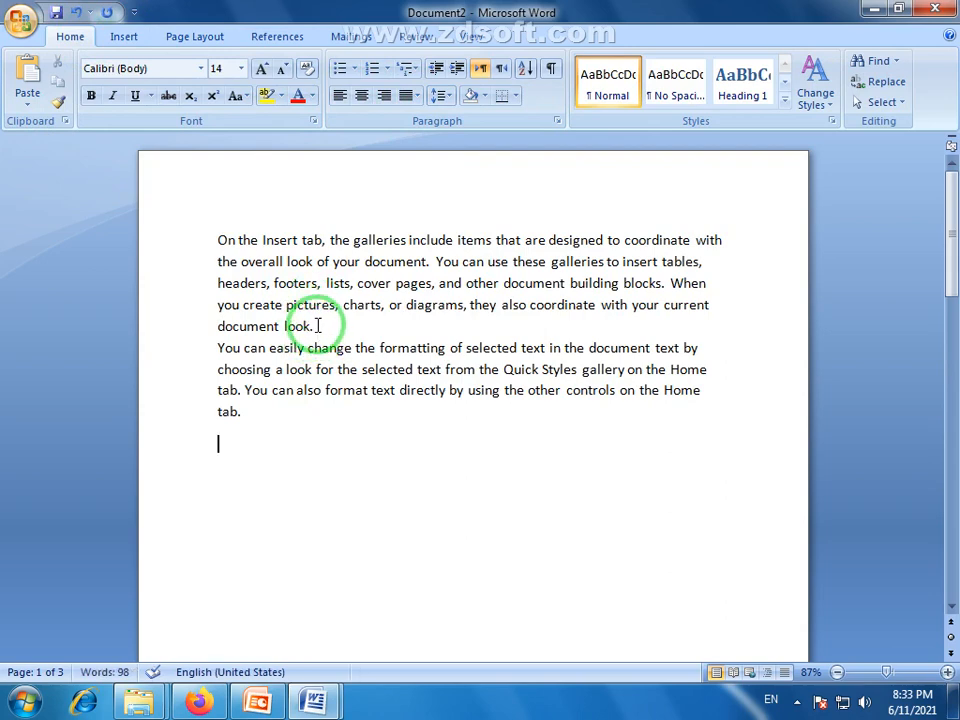
left_click_drag(249, 411, 226, 354)
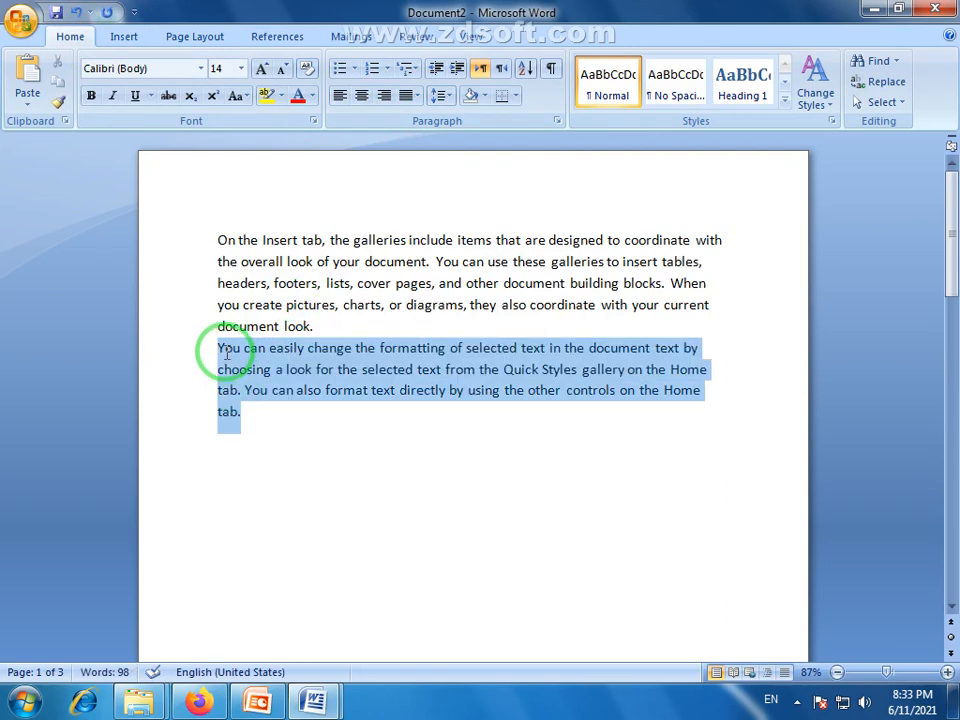
left_click(252, 410)
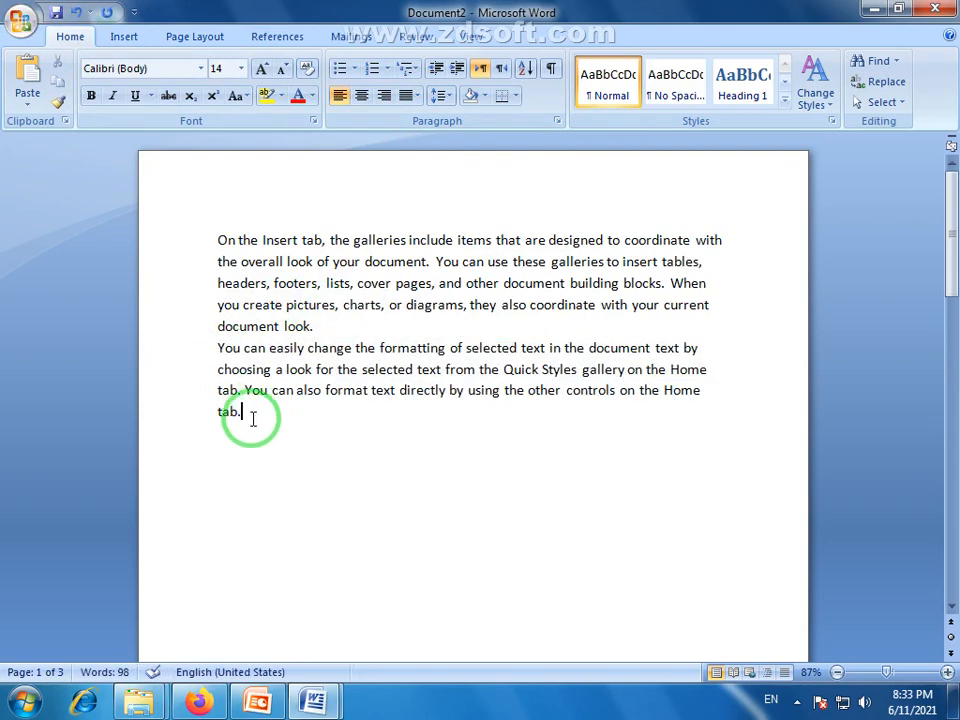
left_click_drag(252, 414, 218, 240)
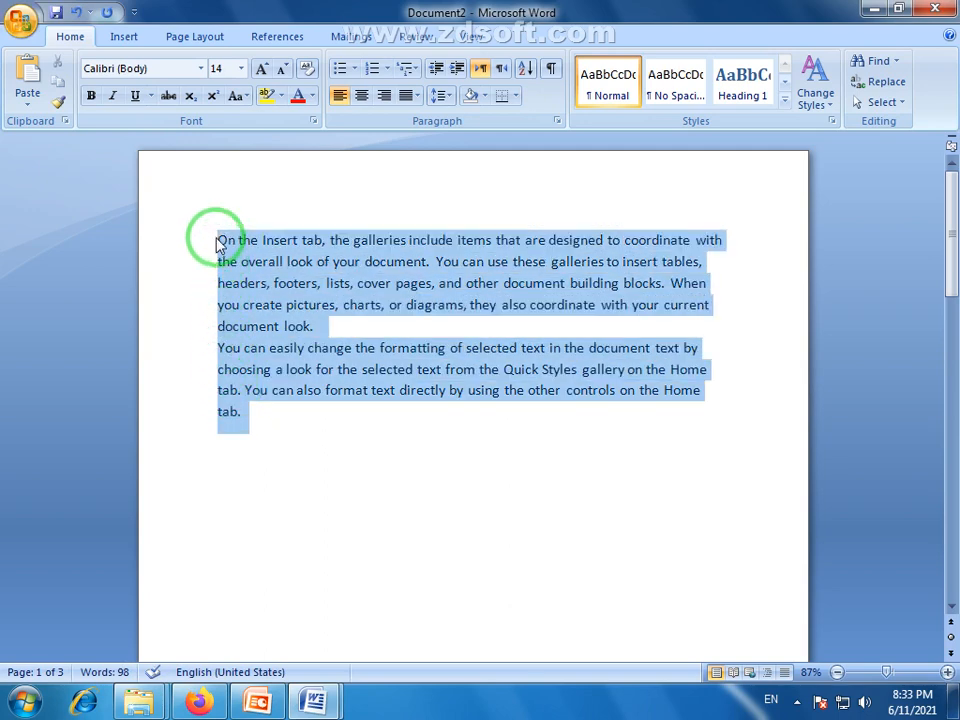
left_click(312, 330)
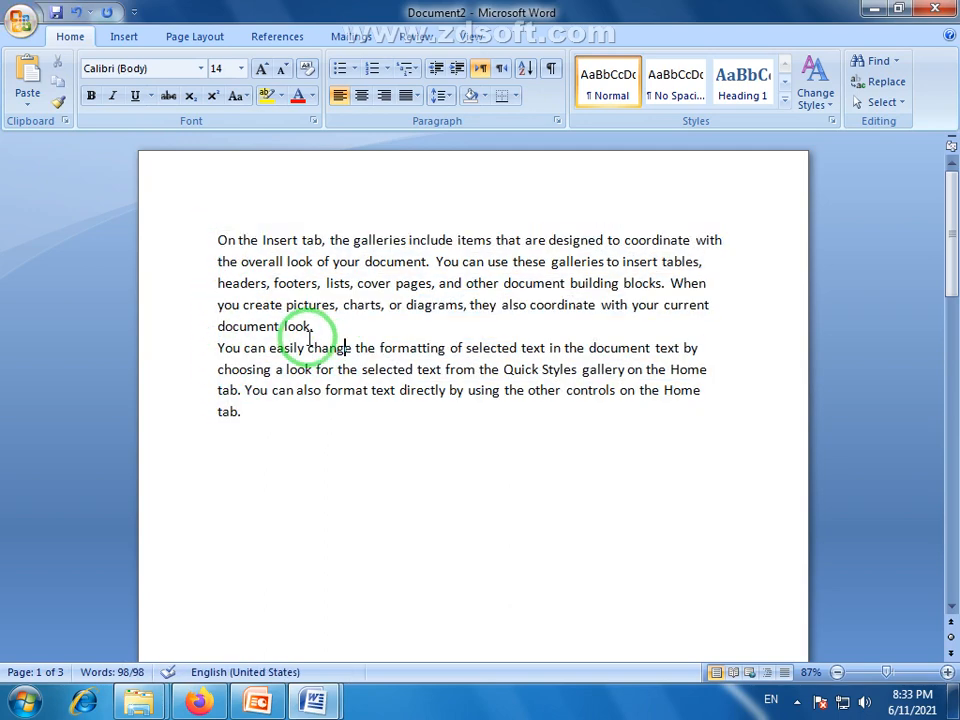
left_click_drag(251, 418, 207, 246)
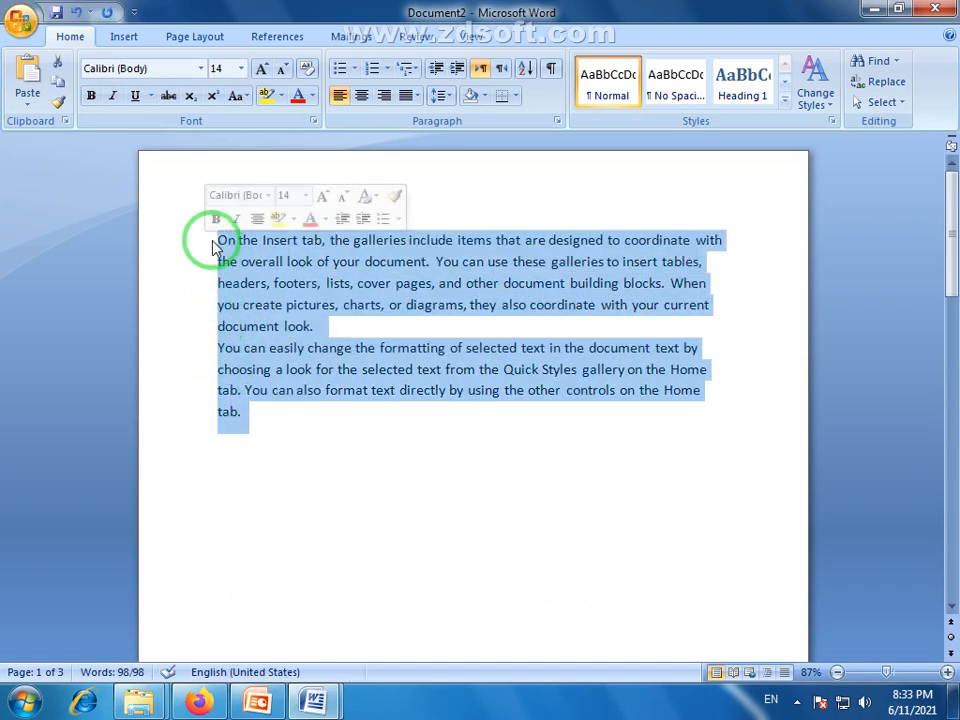
left_click(337, 330)
Remove the text wrapping break before "You can easily change the formatting" and review the section break options.
left_click(218, 350)
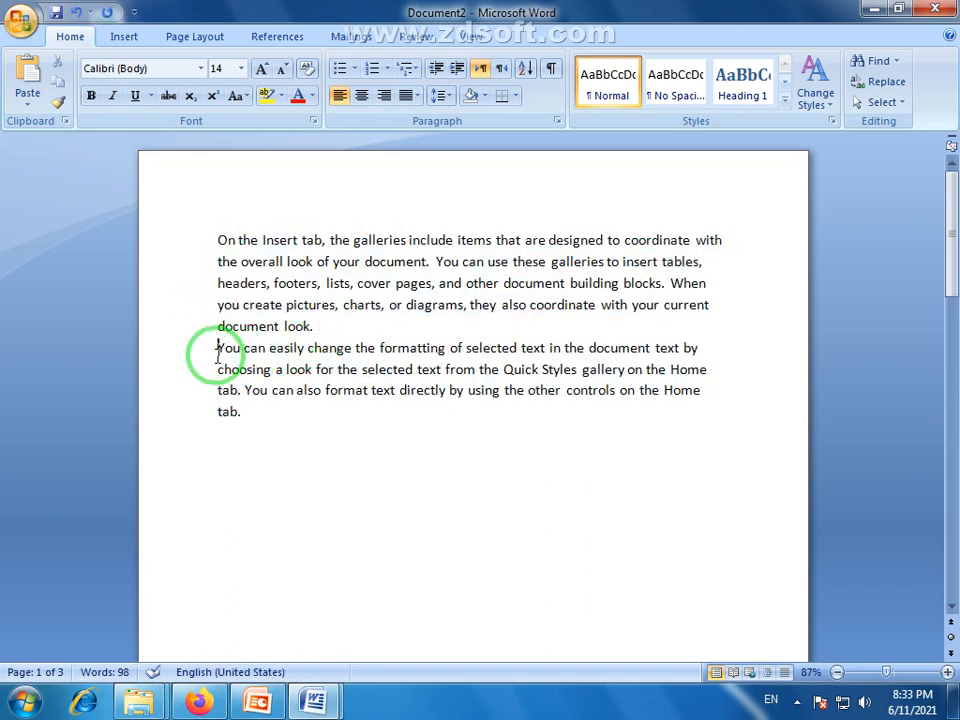
key("BackSpace")
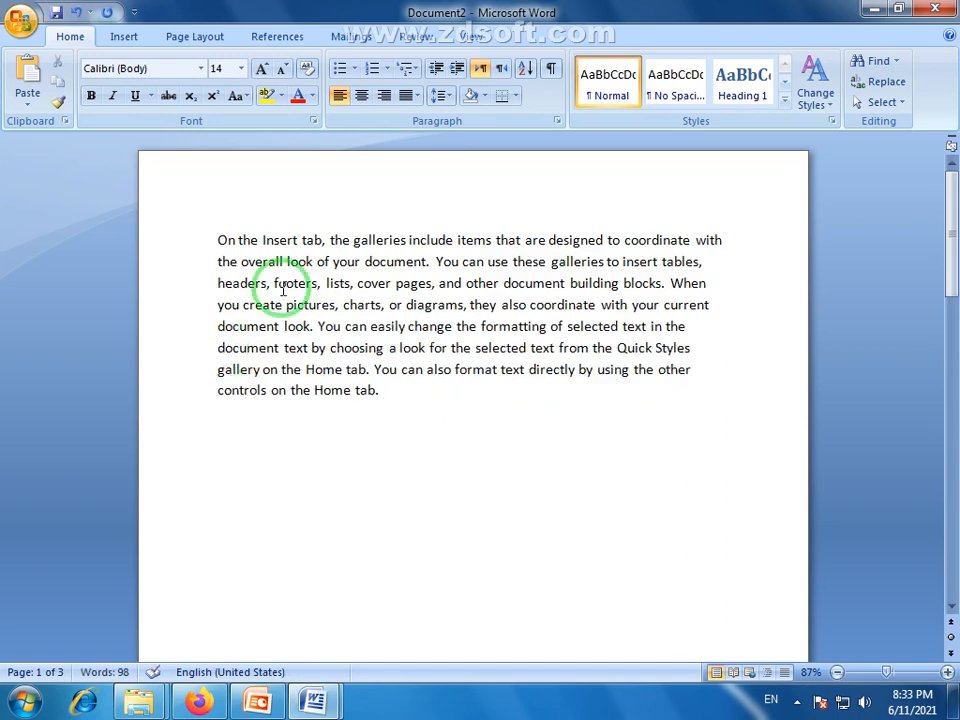
left_click(195, 36)
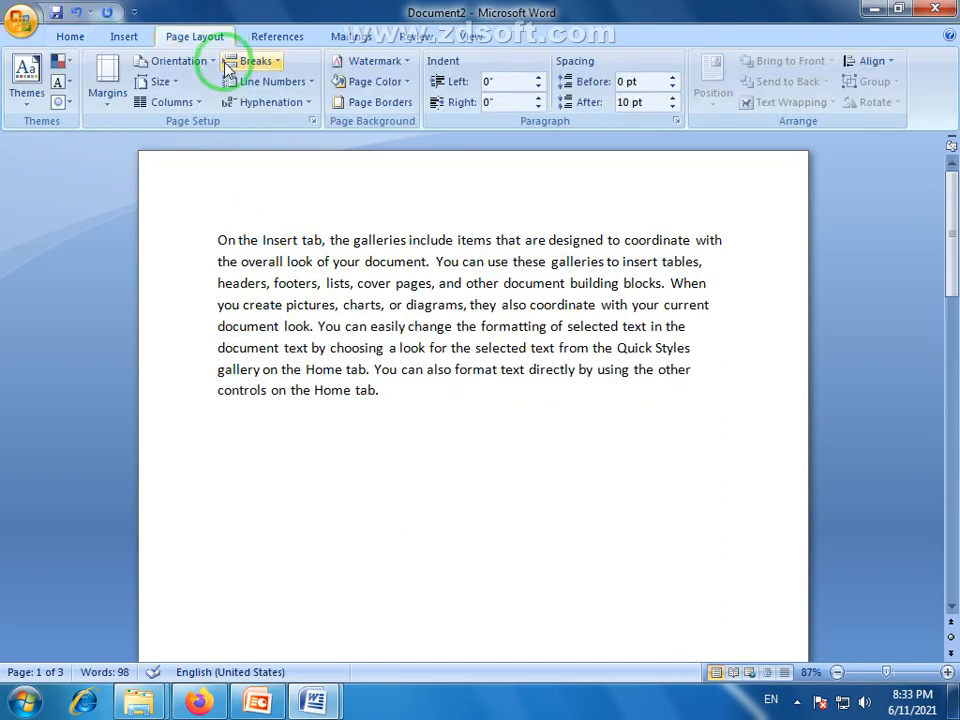
left_click(279, 64)
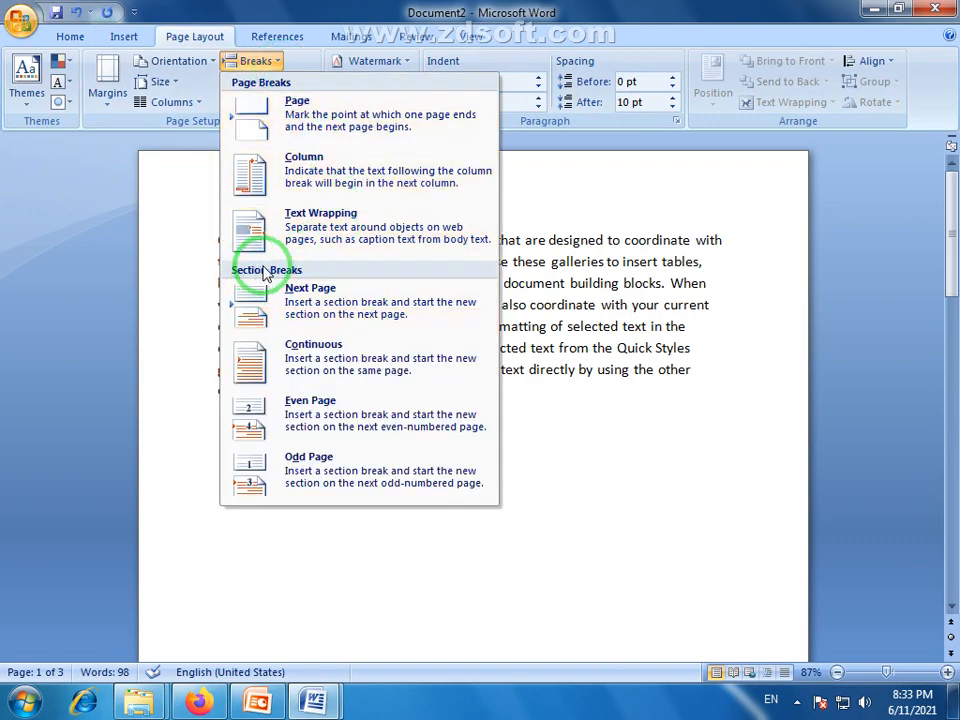
left_click(628, 392)
Generate sample text below the paragraph with =rand(20,10) and return to the start of the document.
left_click(409, 396)
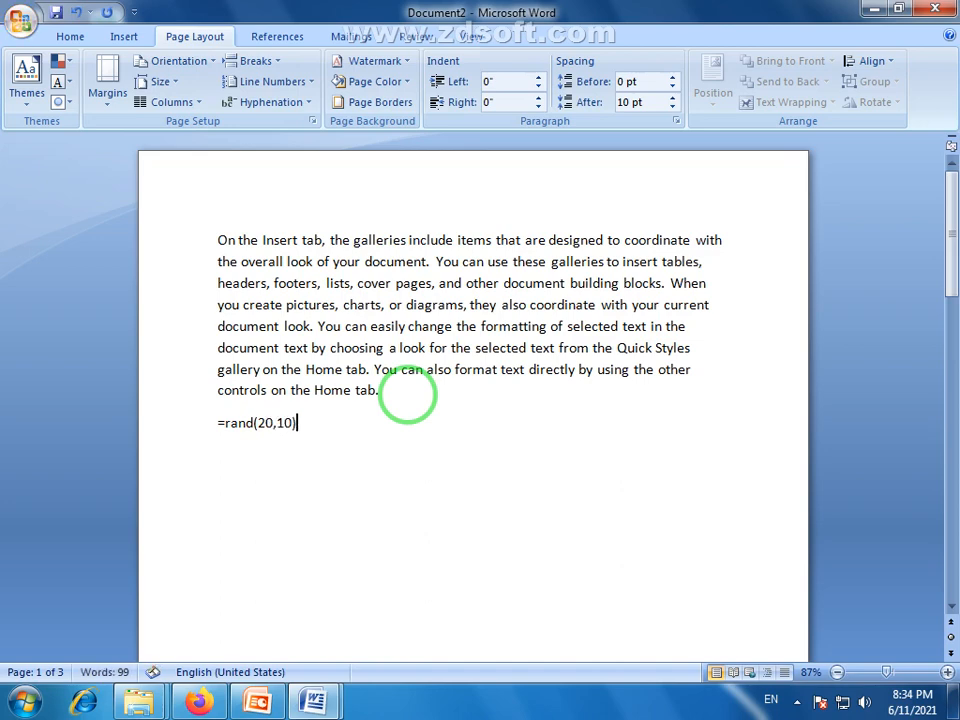
key("Return")
scroll(563, 385, "up", 10)
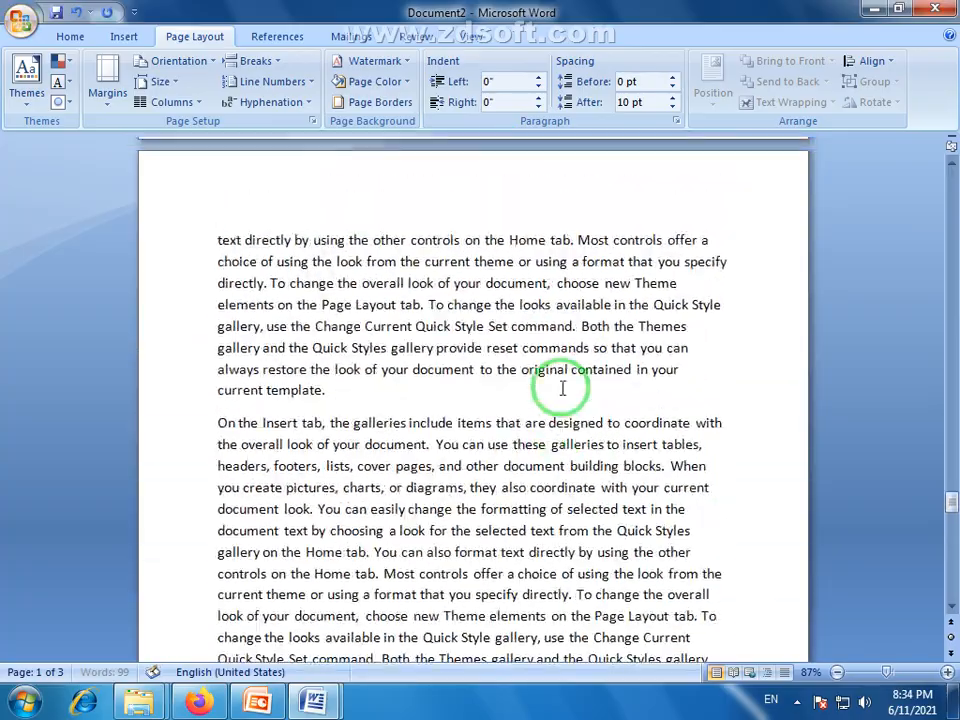
scroll(563, 388, "up", 12)
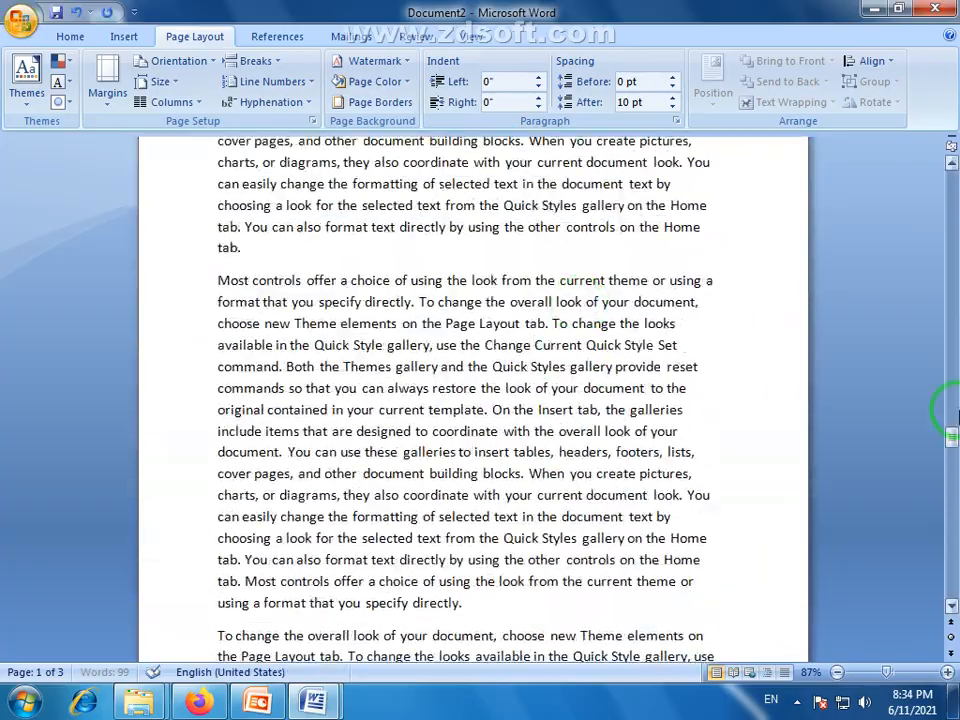
left_click_drag(952, 452, 950, 160)
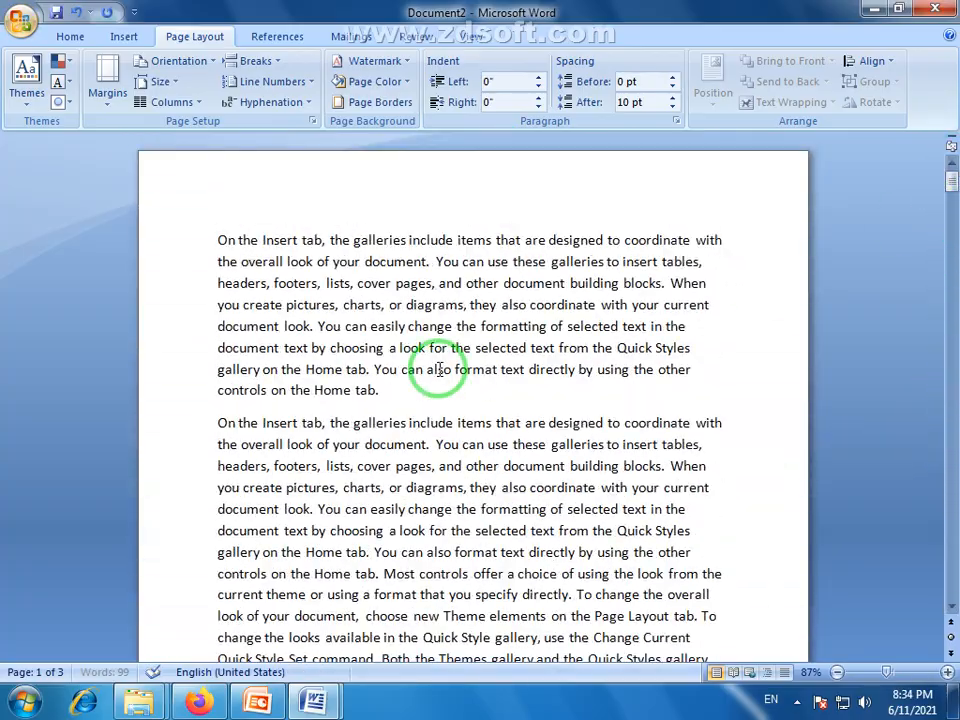
Examine how the generated text flows from the first page to the second, highlighting the opening text on the second page.
scroll(288, 365, "down", 2)
scroll(288, 365, "down", 3)
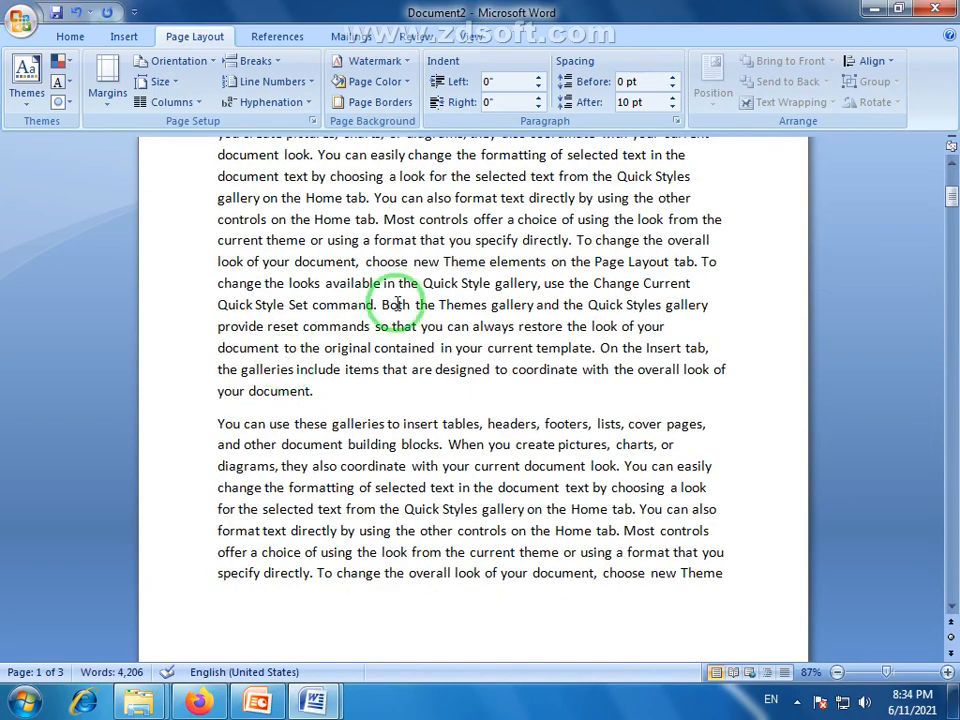
scroll(386, 306, "up", 3)
scroll(354, 243, "up", 3)
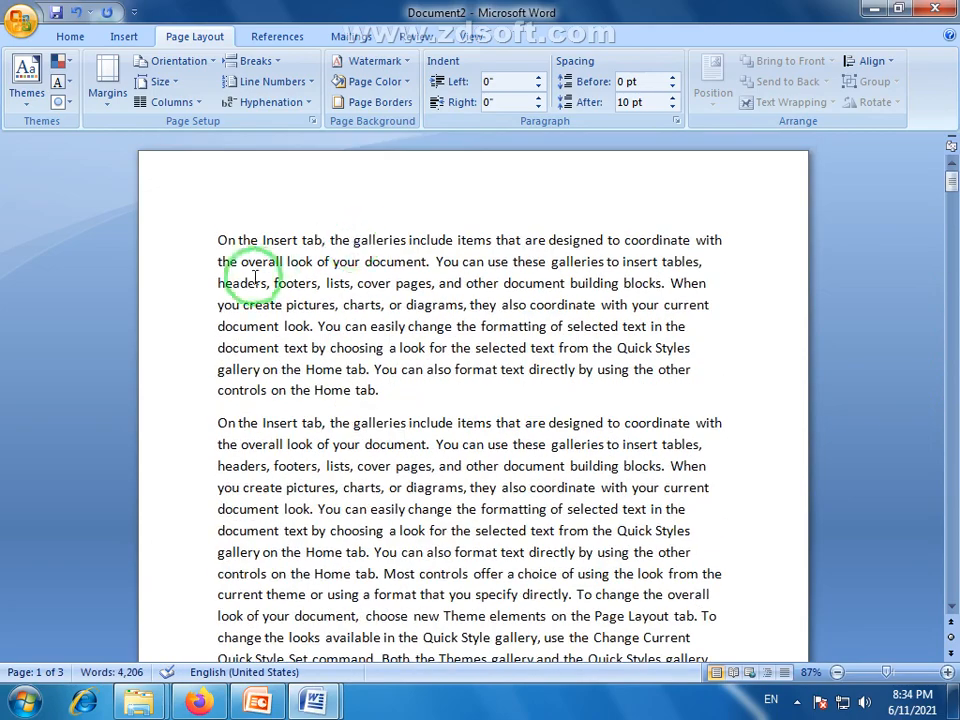
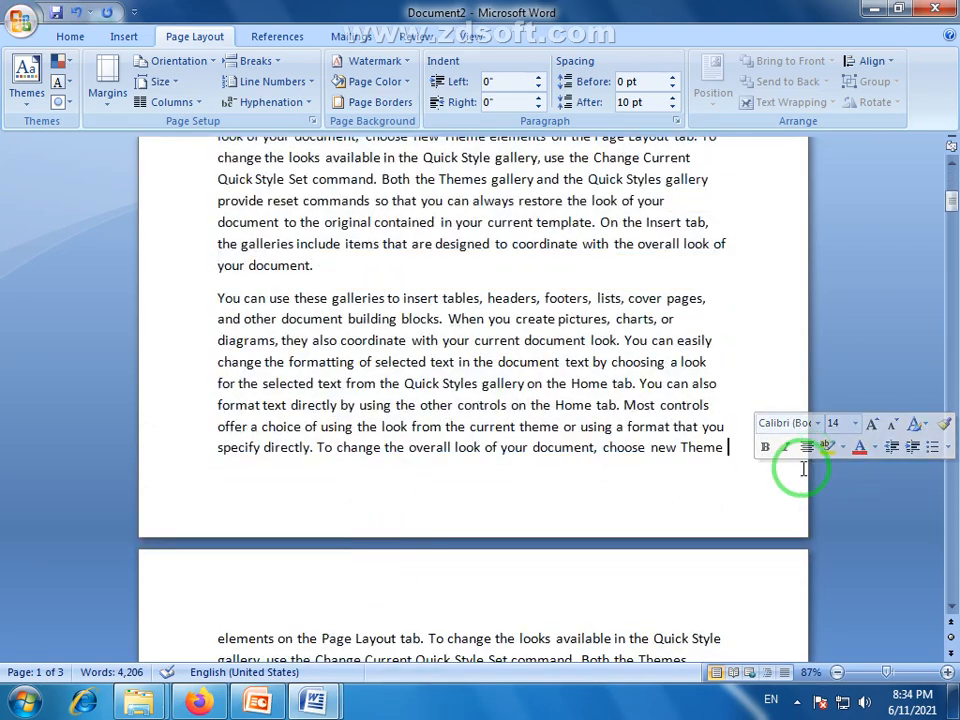
scroll(735, 482, "down", 5)
left_click(207, 288)
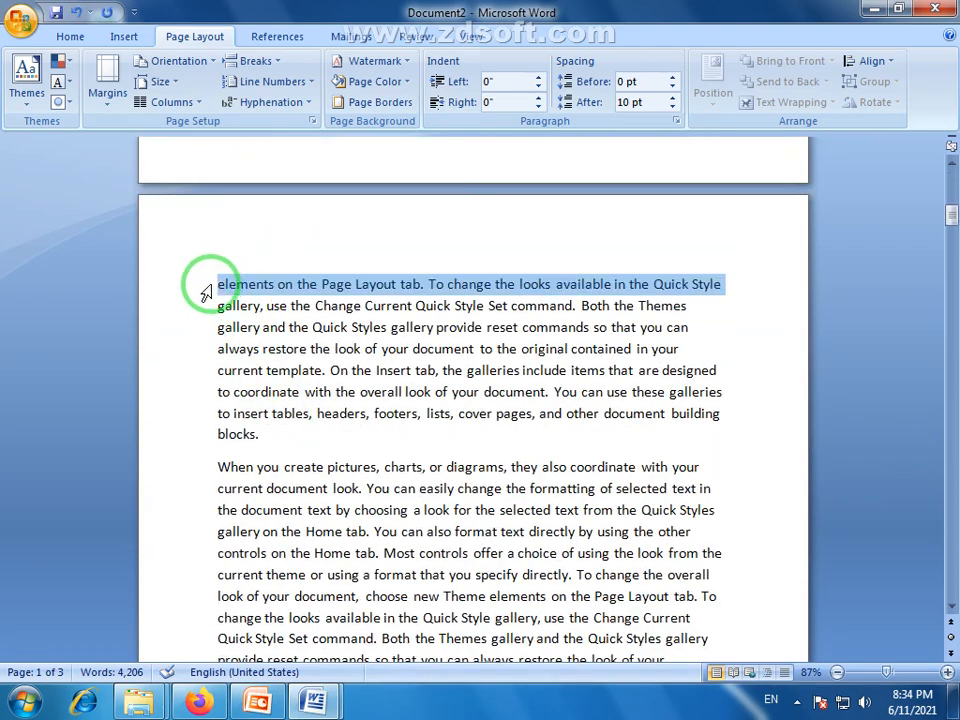
left_click_drag(205, 292, 520, 576)
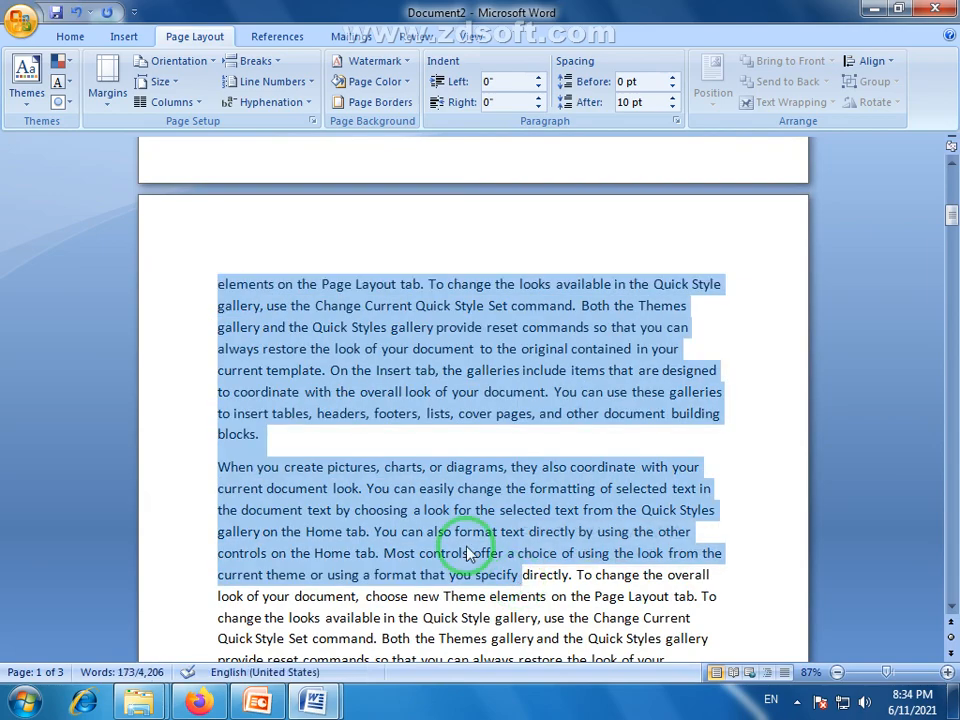
left_click(407, 428)
scroll(410, 428, "up", 12)
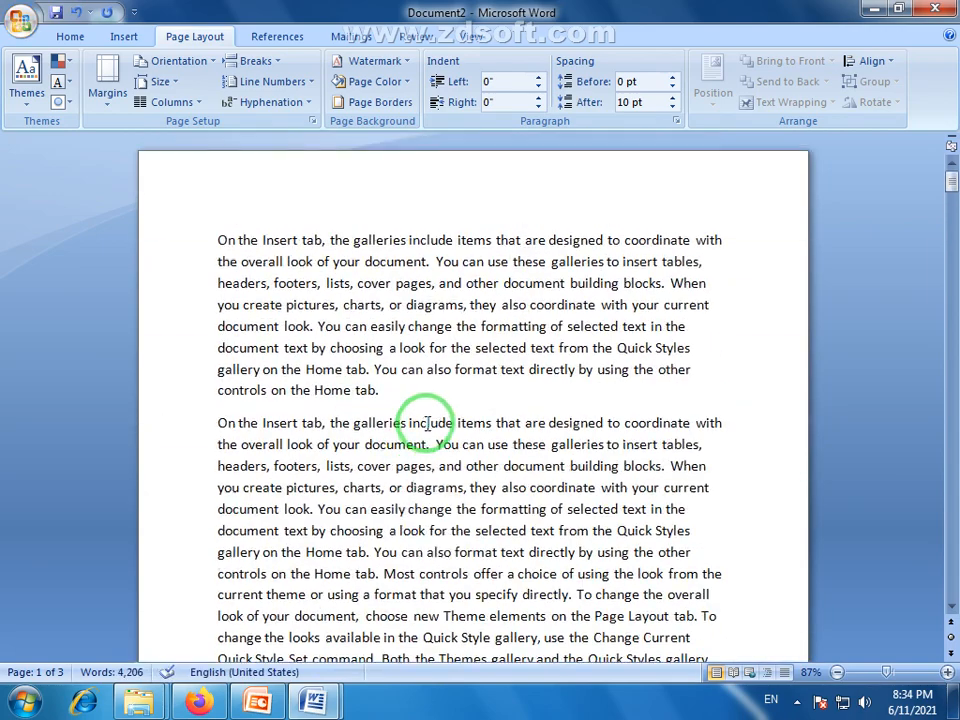
Zoom the document out to 40% so that several pages are shown side by side.
left_click(837, 672)
left_click(837, 672)
left_click(837, 672)
left_click(837, 672)
left_click(837, 672)
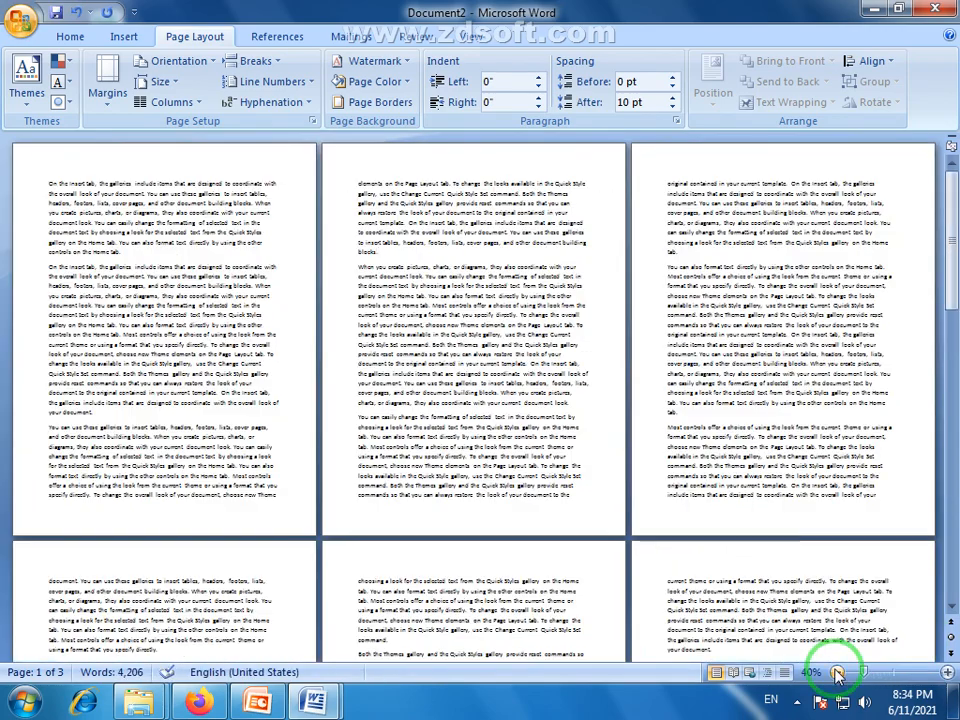
Try landscape orientation on the whole document, then switch all pages back to portrait.
left_click(26, 186)
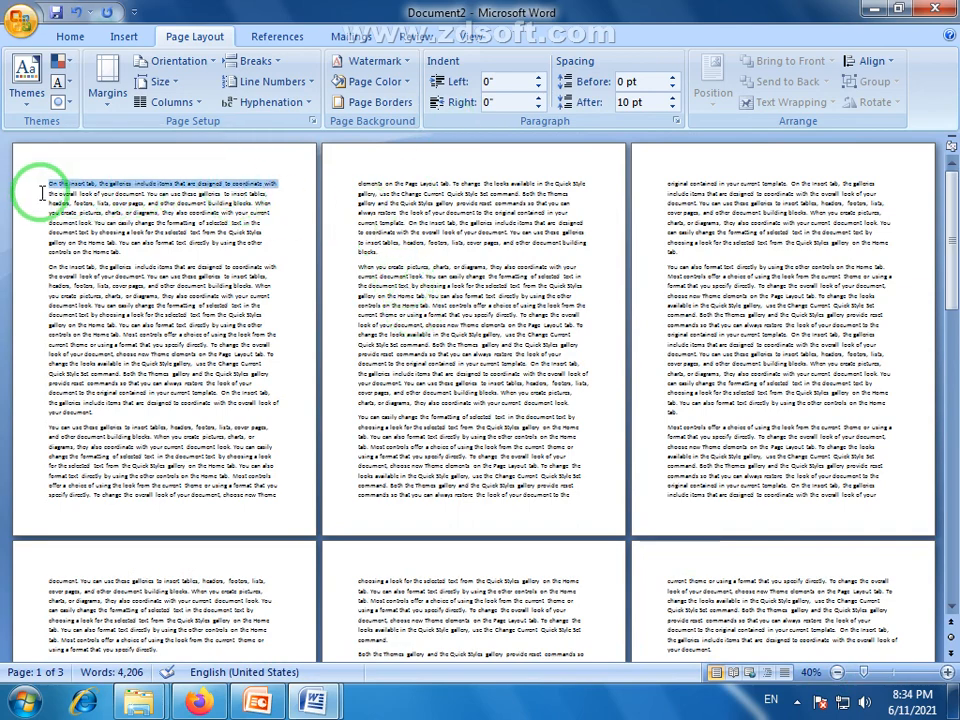
left_click(87, 193)
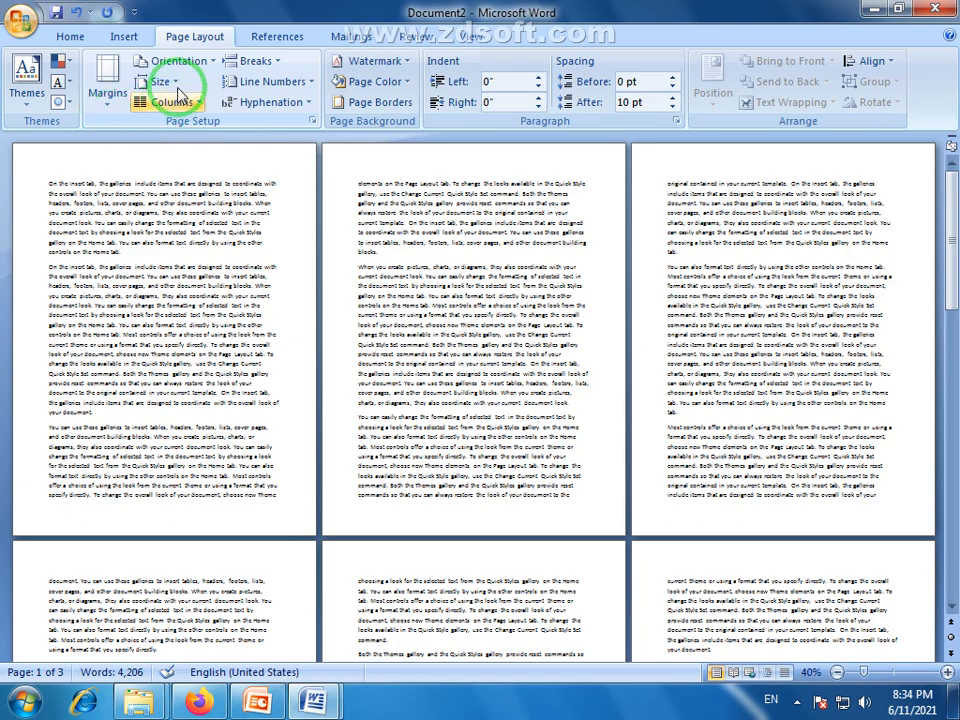
left_click(210, 64)
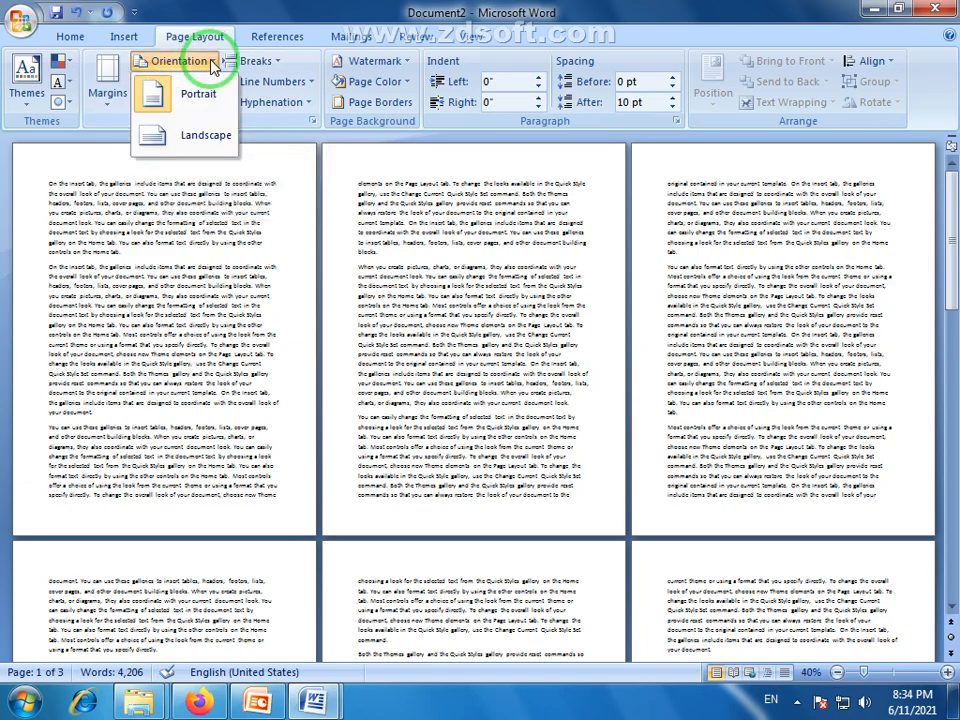
left_click(204, 136)
scroll(917, 332, "down", 6)
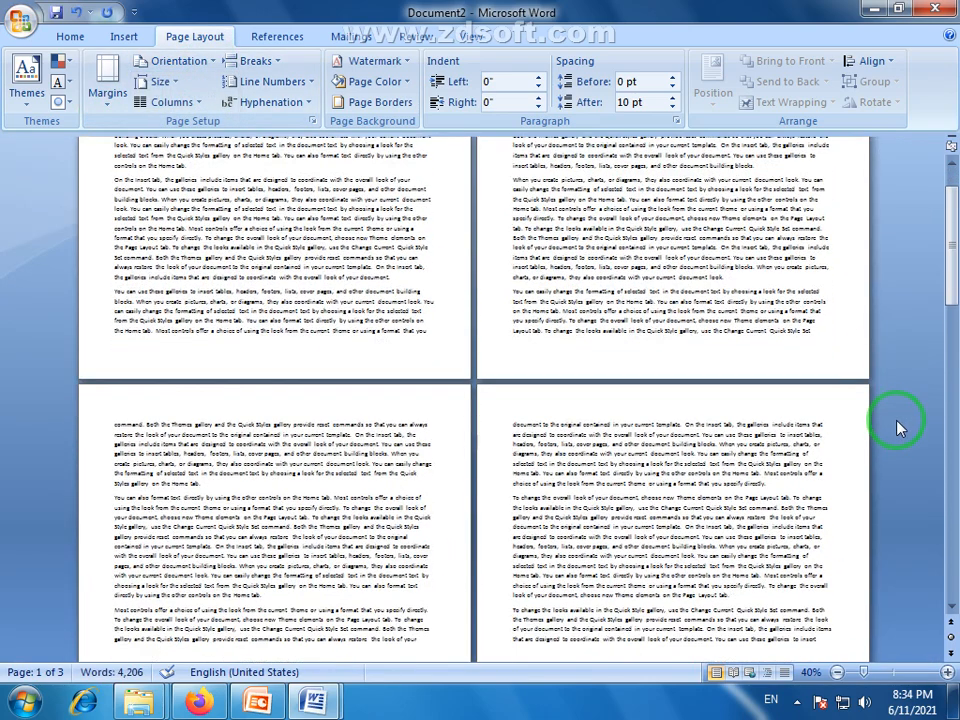
left_click(837, 672)
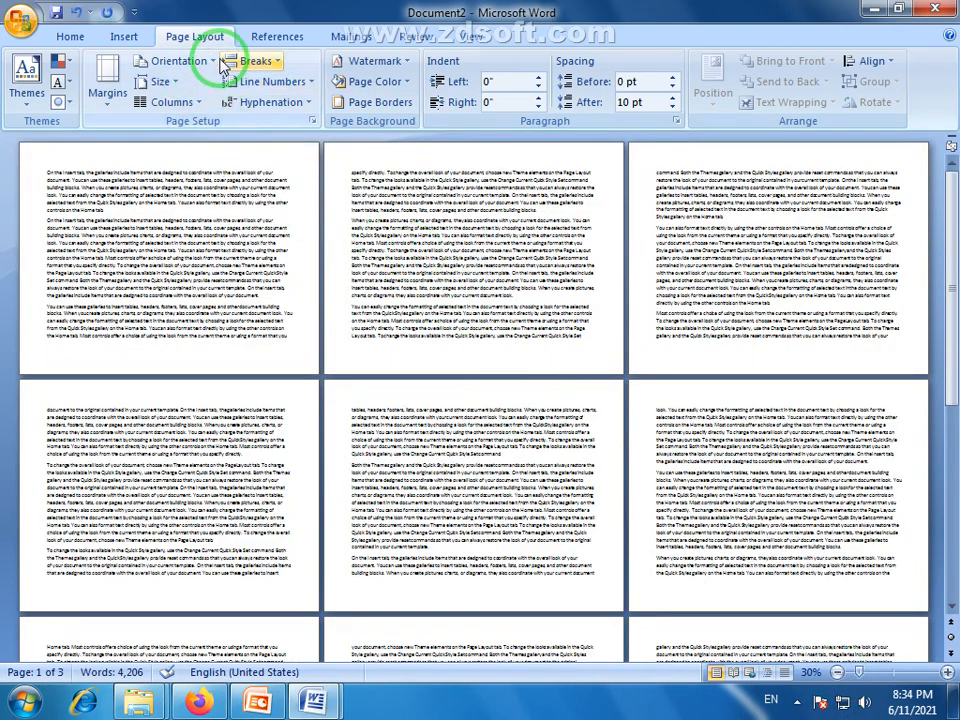
left_click(190, 61)
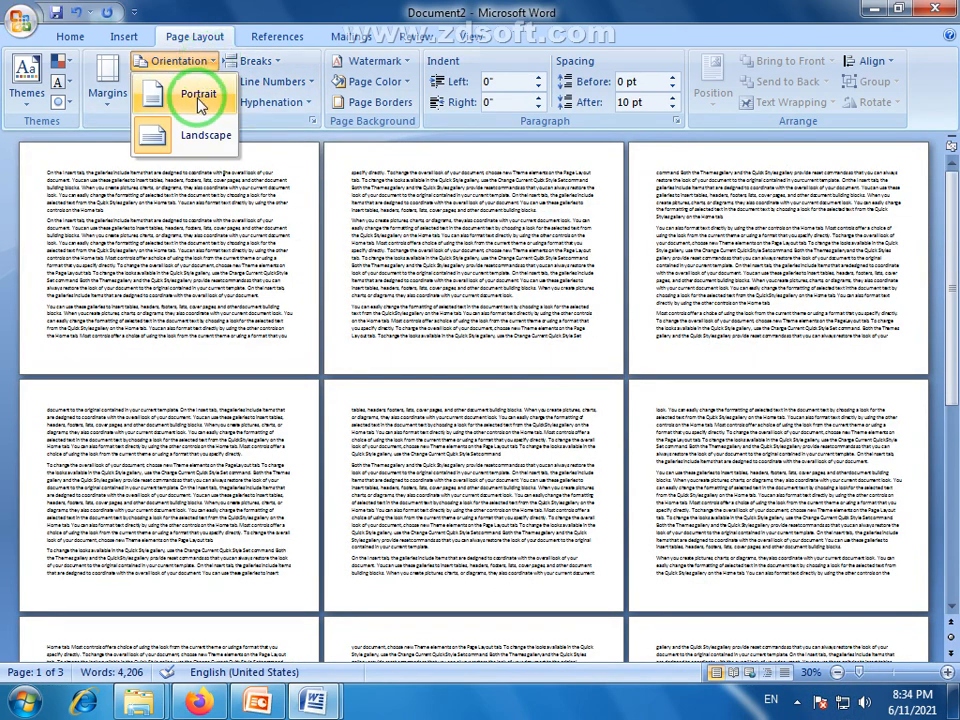
left_click(199, 100)
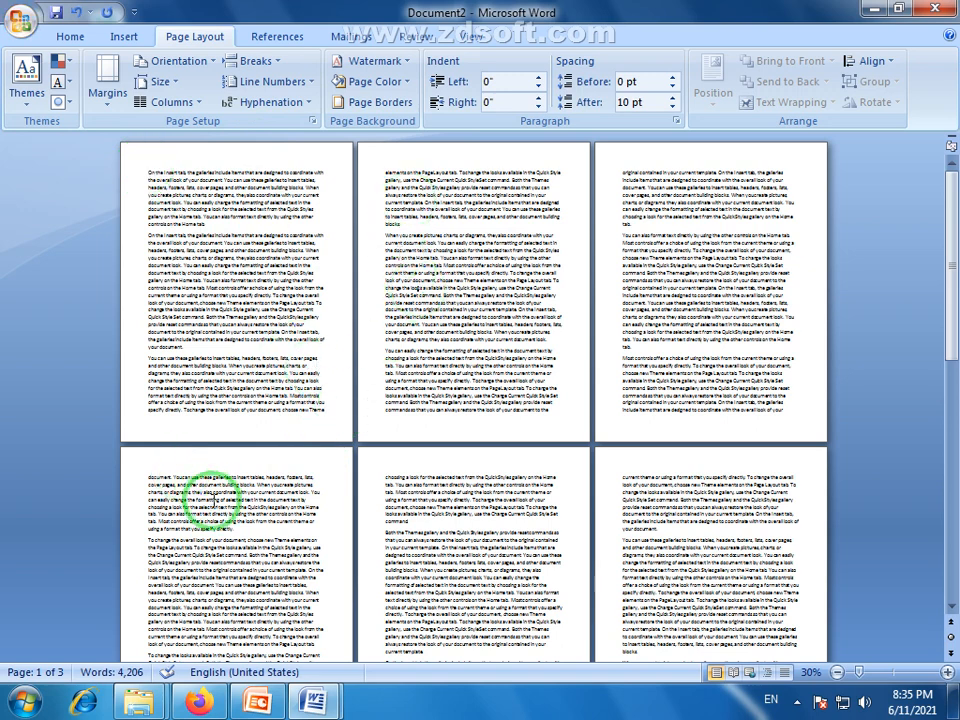
Insert Next Page section breaks at the ends of the first, second and third pages.
left_click(337, 413)
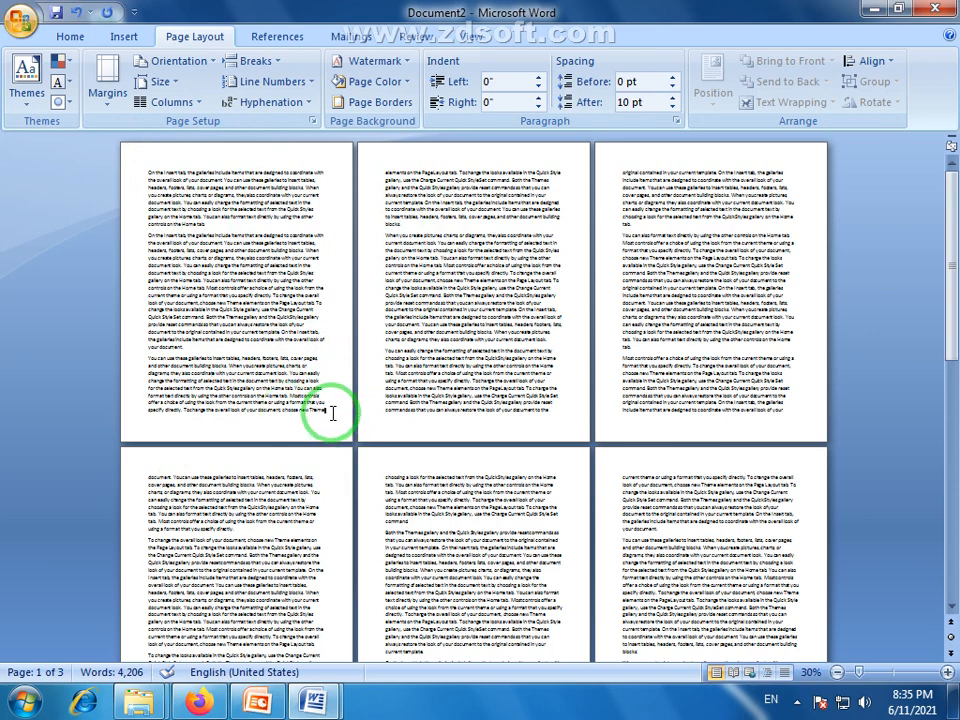
left_click(255, 61)
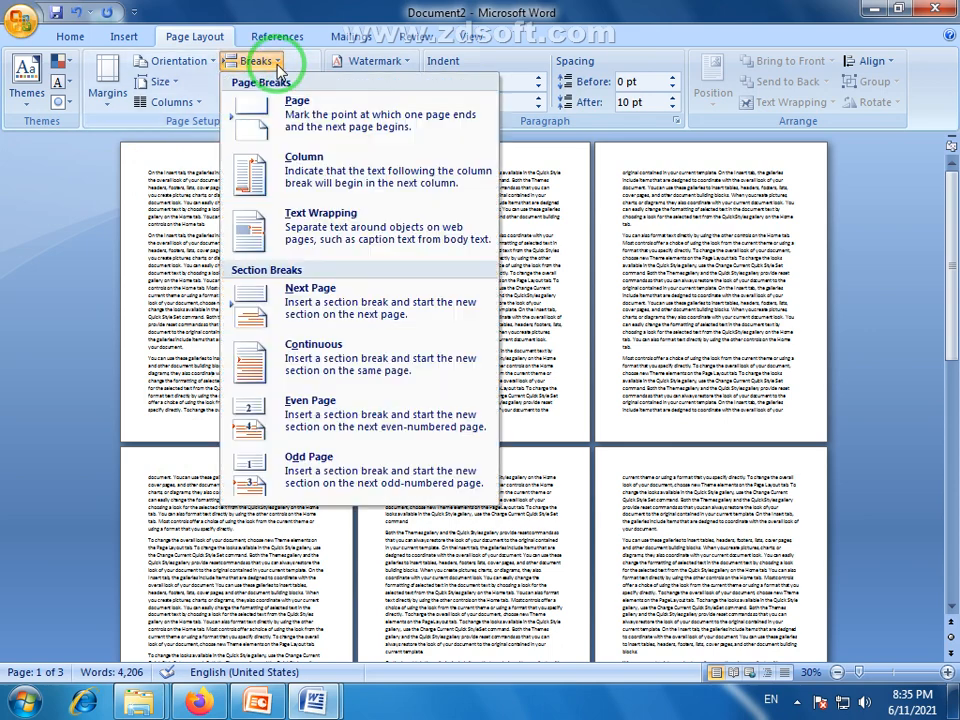
left_click(298, 310)
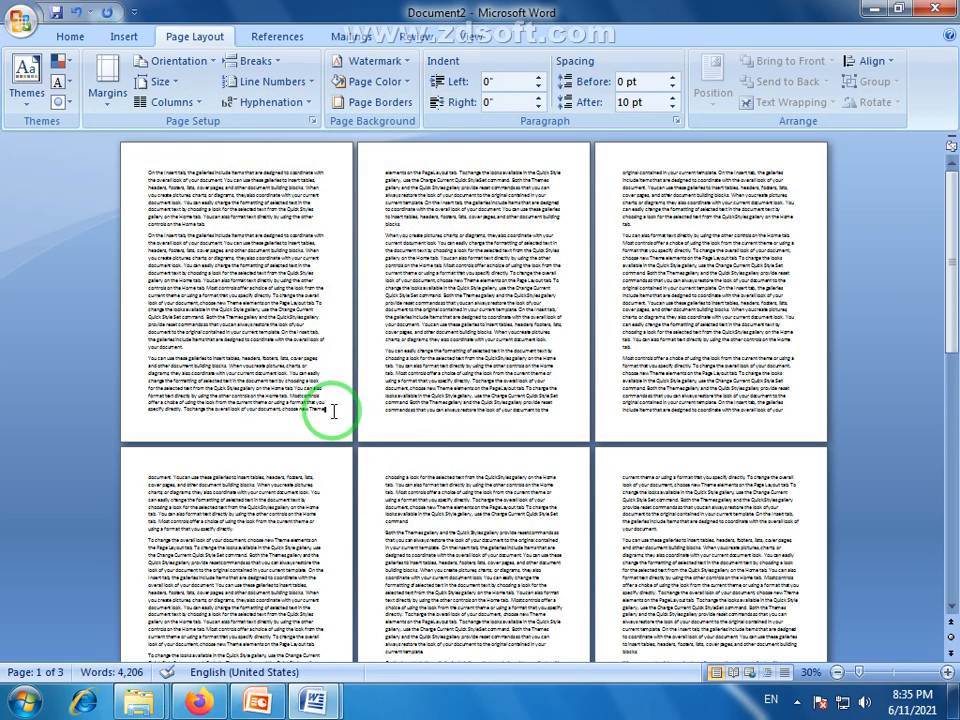
left_click(552, 410)
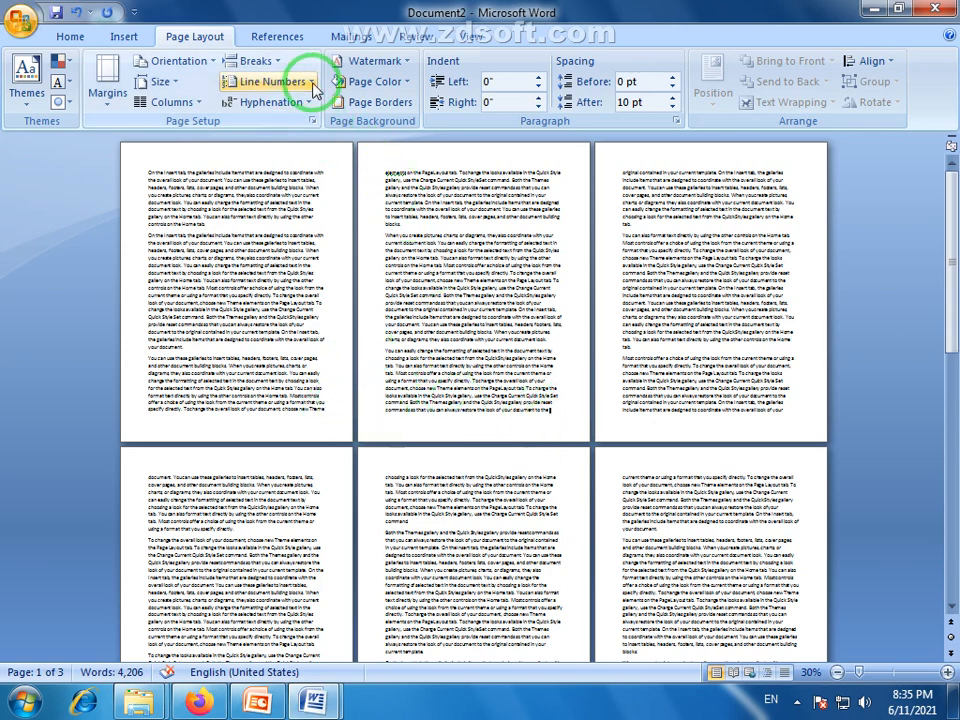
left_click(255, 61)
left_click(291, 306)
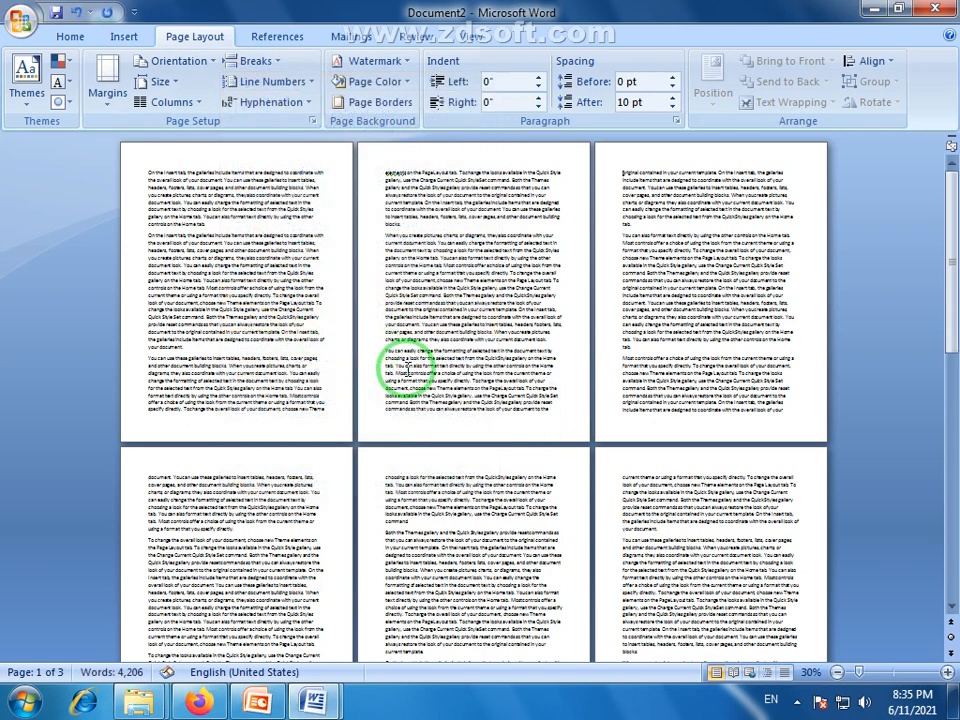
left_click(780, 408)
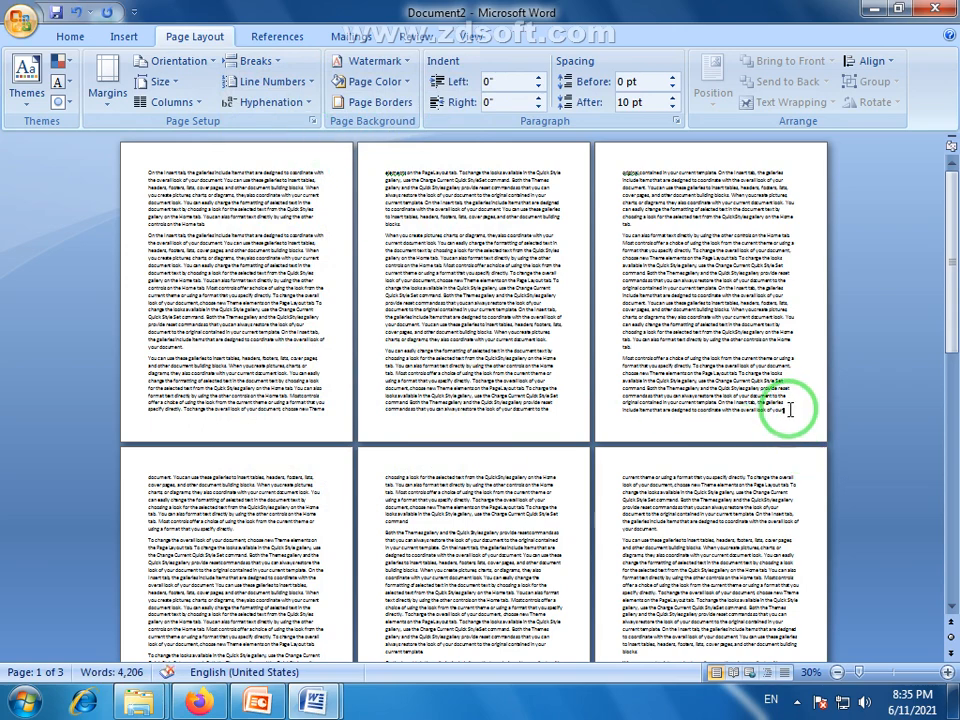
left_click(255, 61)
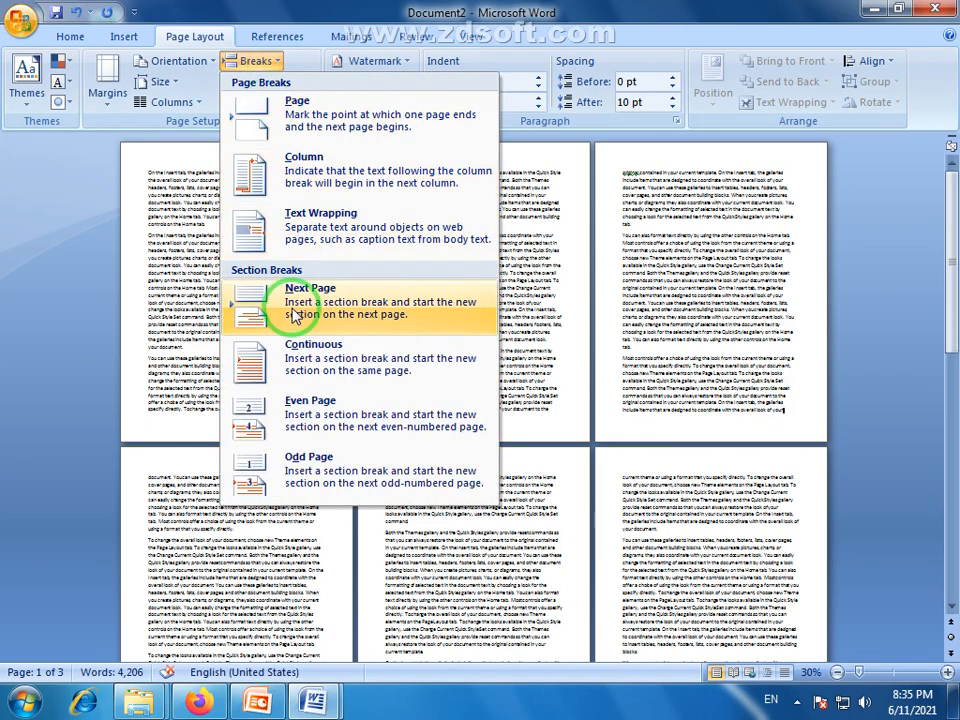
left_click(266, 310)
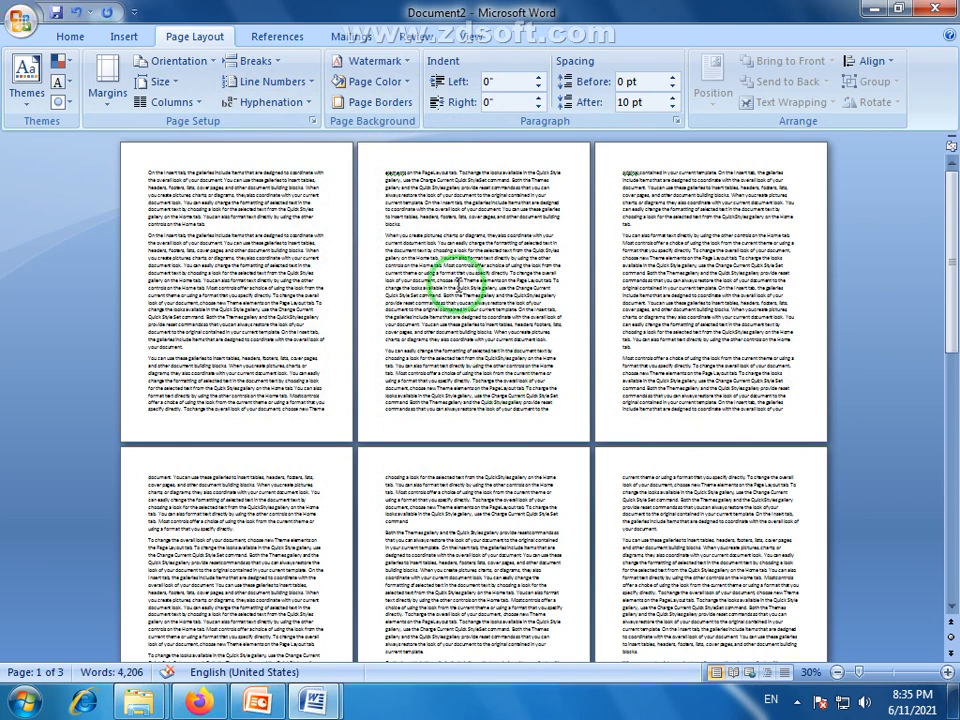
Set landscape orientation for only the section that starts on the second page.
left_click_drag(383, 175, 505, 398)
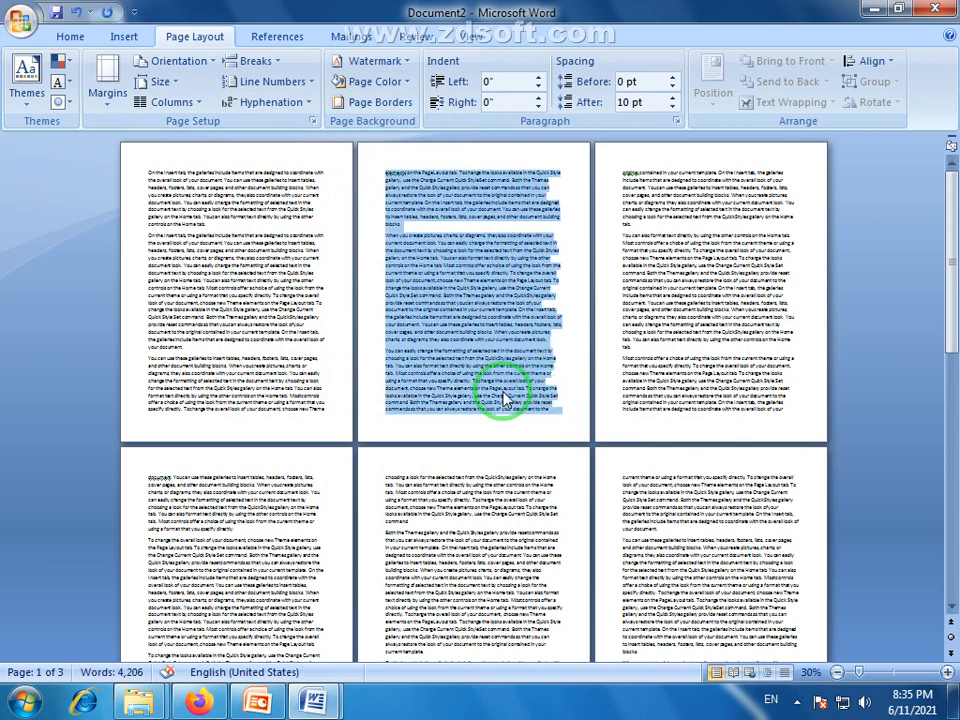
left_click(465, 237)
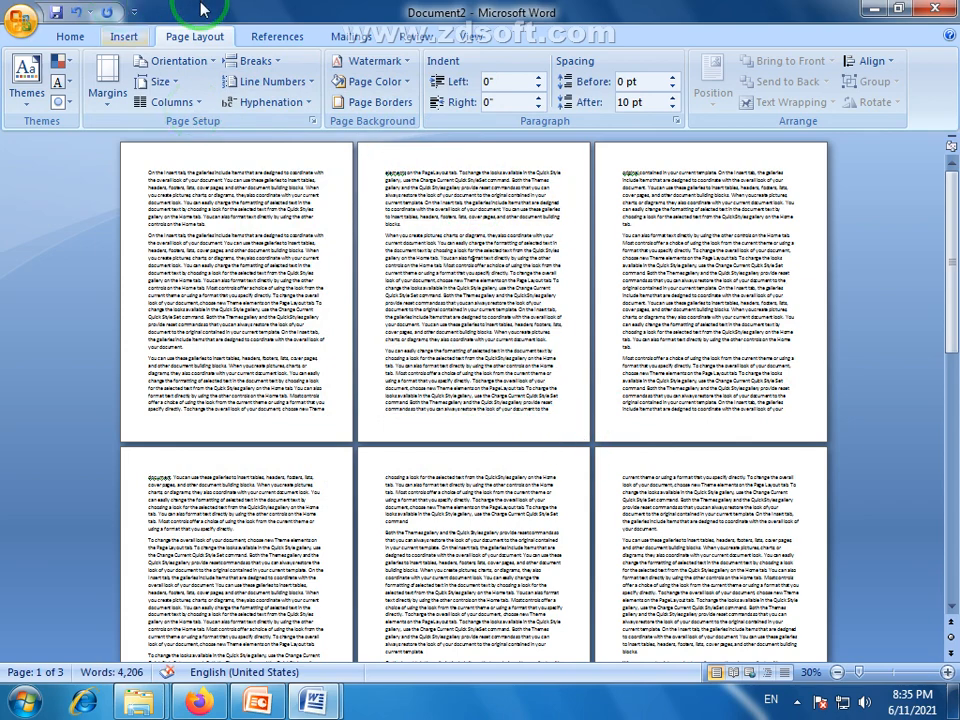
left_click(180, 61)
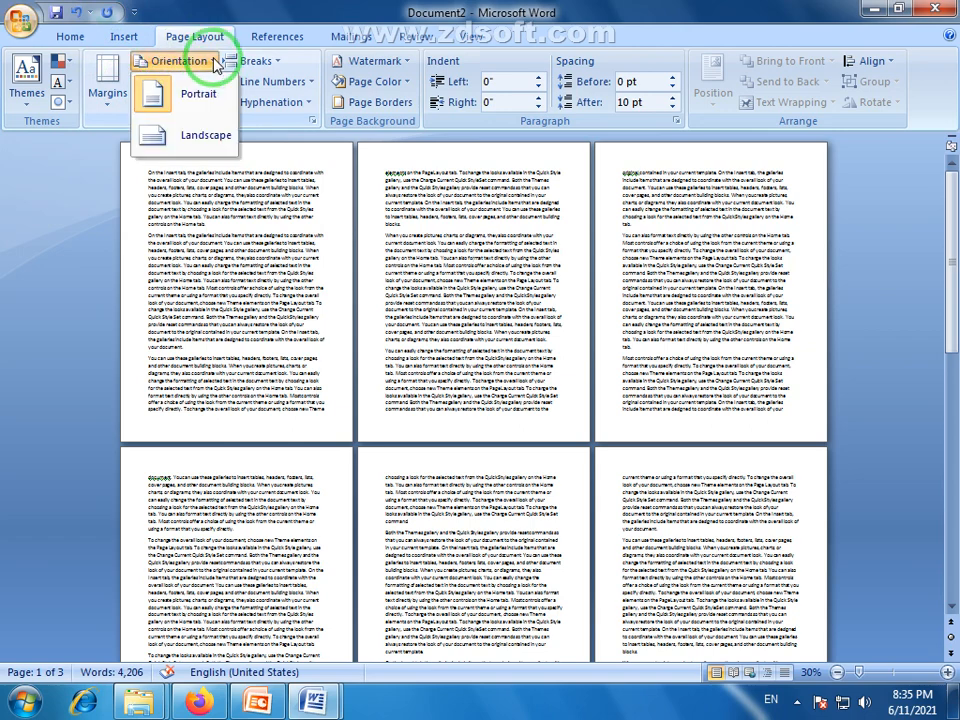
left_click(171, 138)
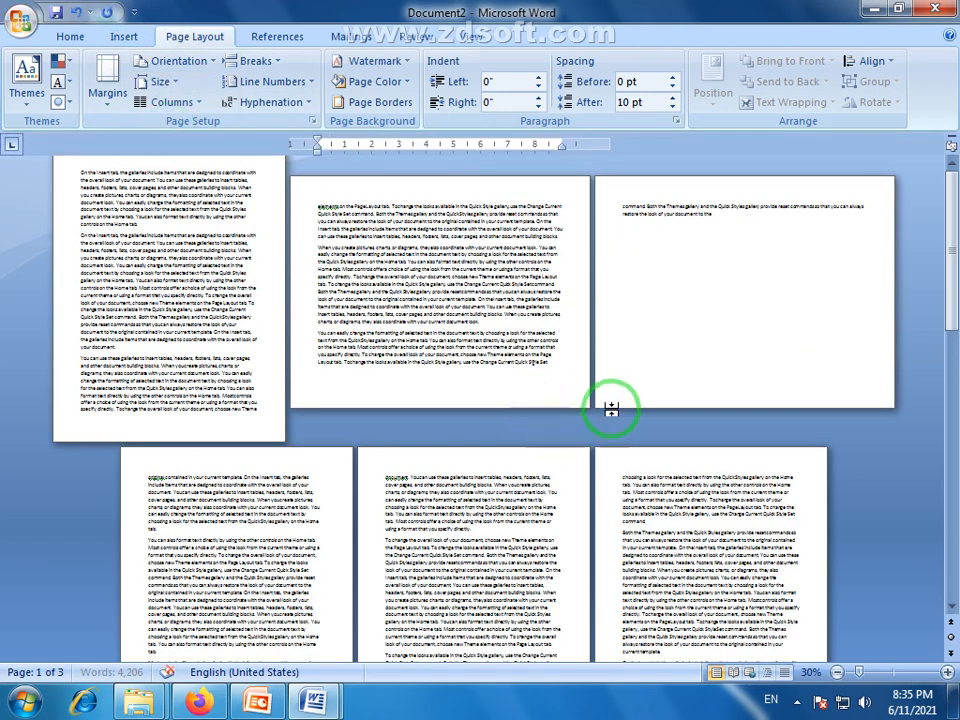
Compare the pages of the second section with the surrounding portrait pages, highlighting their text.
scroll(371, 293, "down", 1)
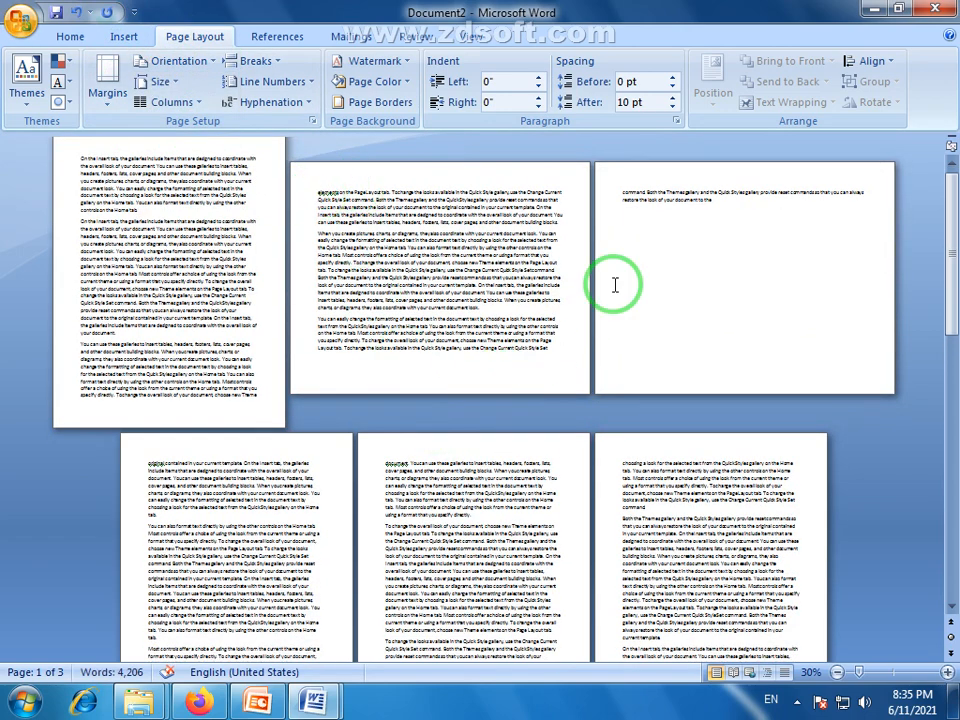
scroll(375, 368, "down", 1)
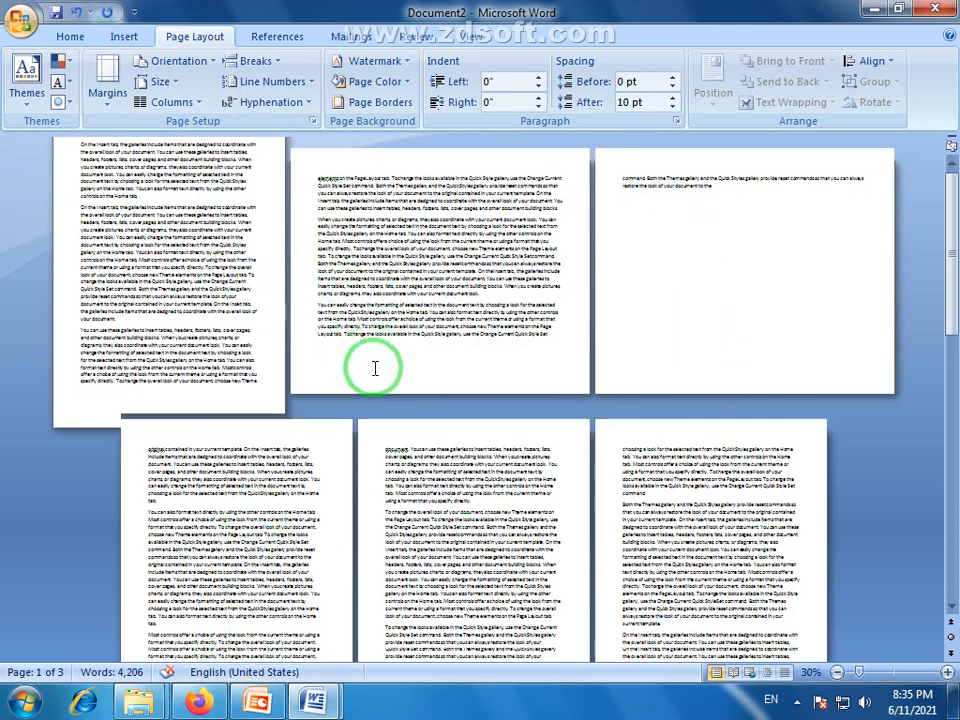
scroll(375, 368, "down", 2)
scroll(507, 262, "up", 3)
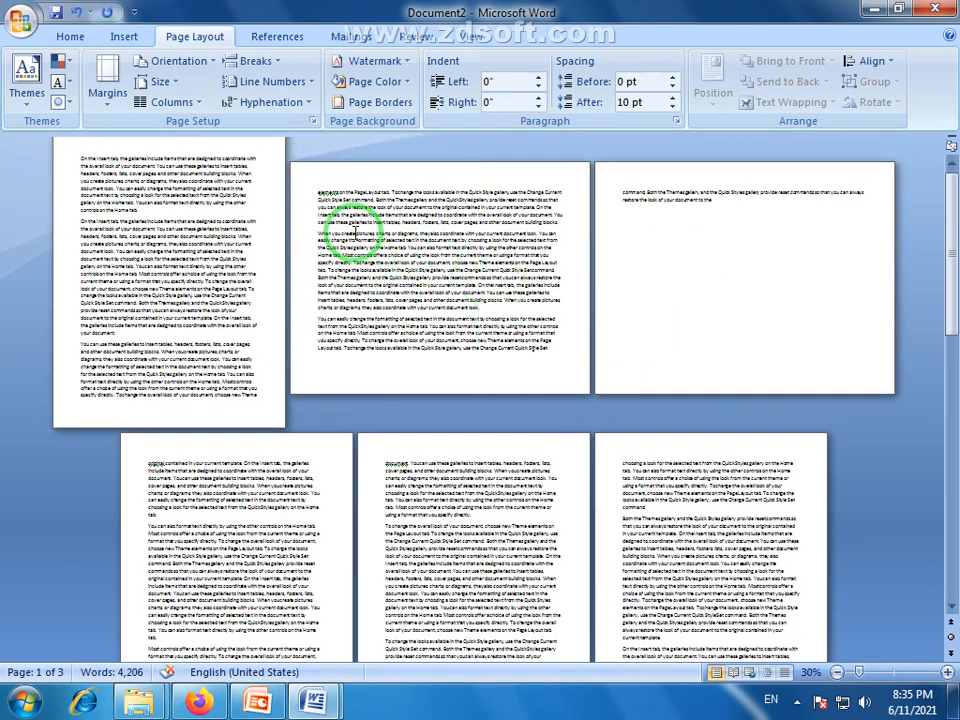
left_click_drag(318, 190, 790, 248)
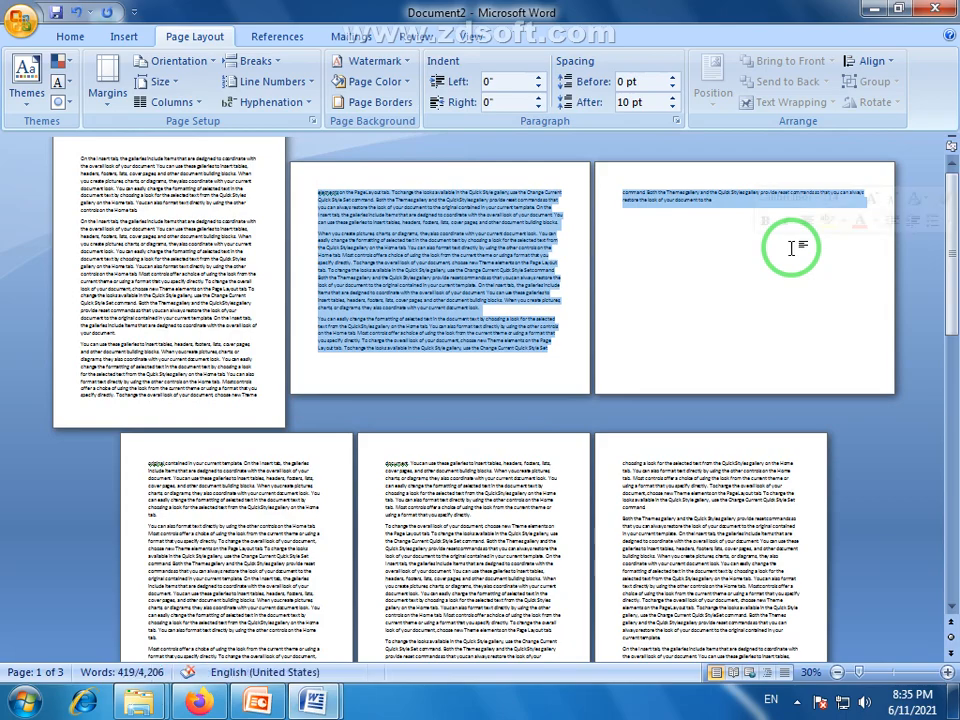
left_click(125, 187)
left_click_drag(92, 158, 510, 455)
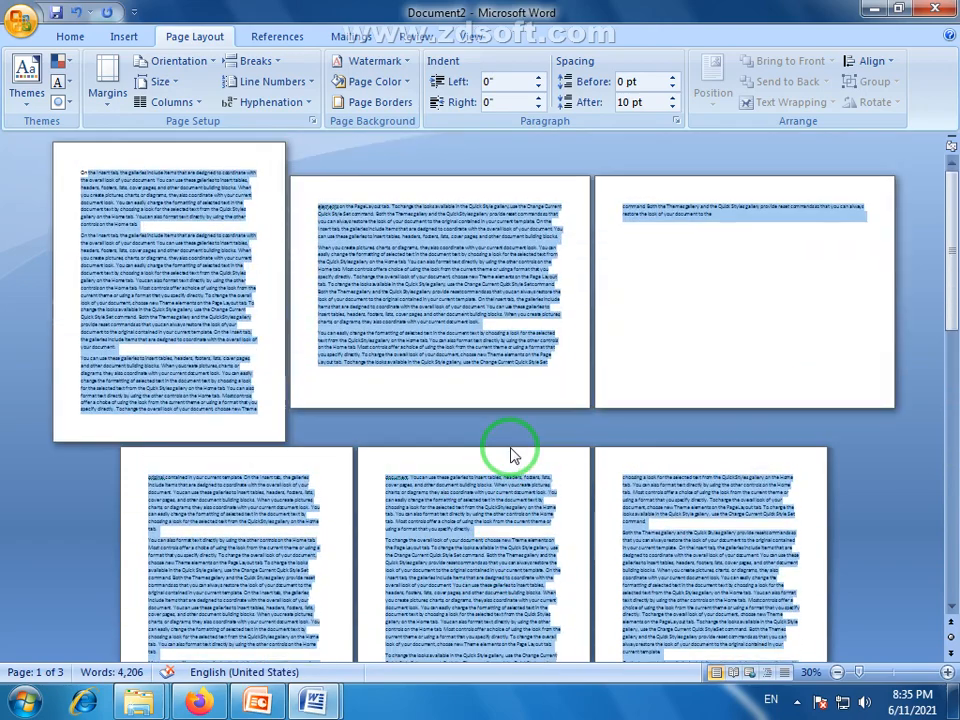
left_click(570, 402)
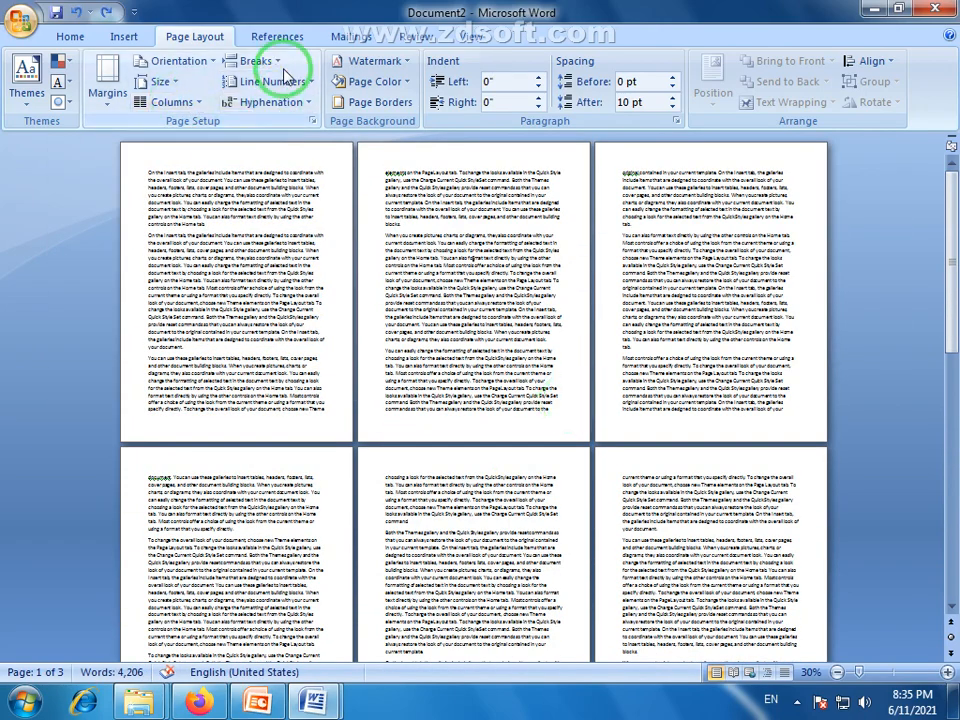
Review the available page and section break options without inserting a break.
left_click(280, 64)
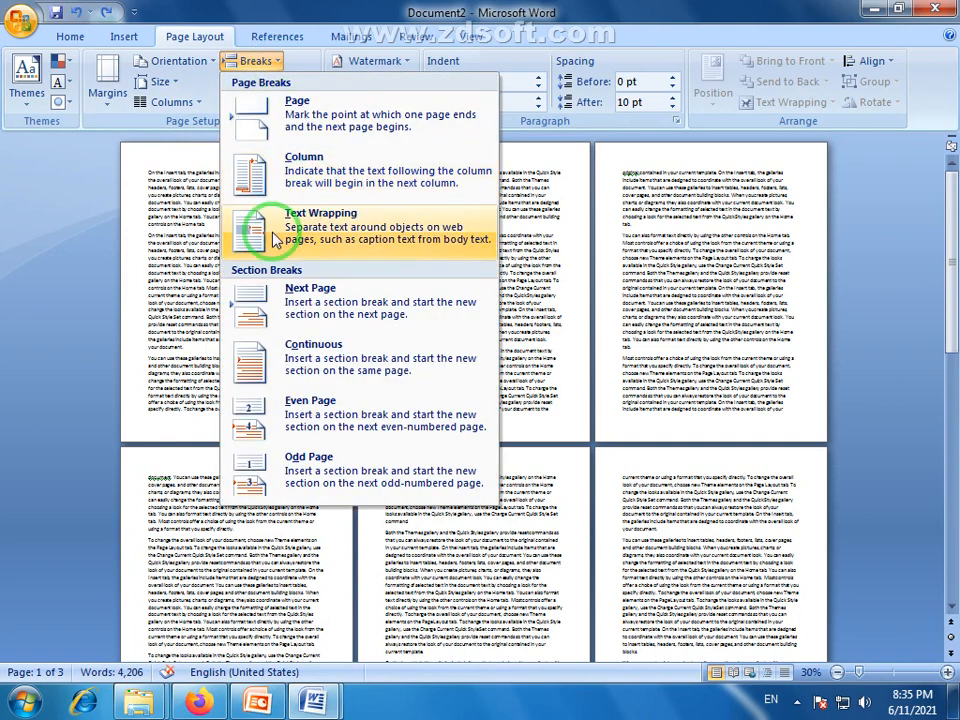
left_click(303, 10)
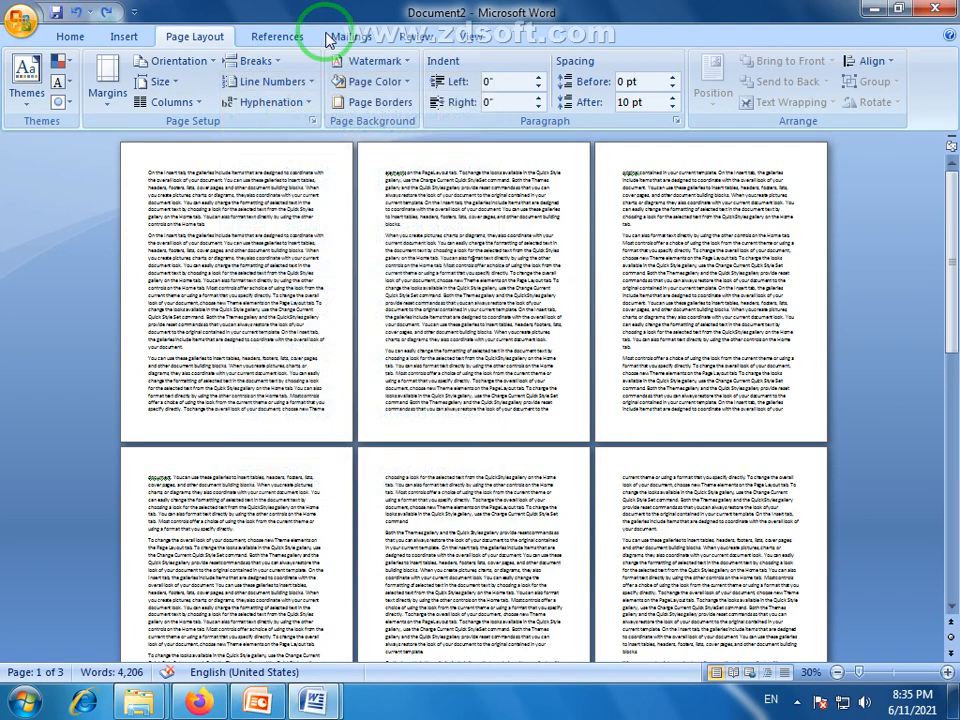
left_click(282, 64)
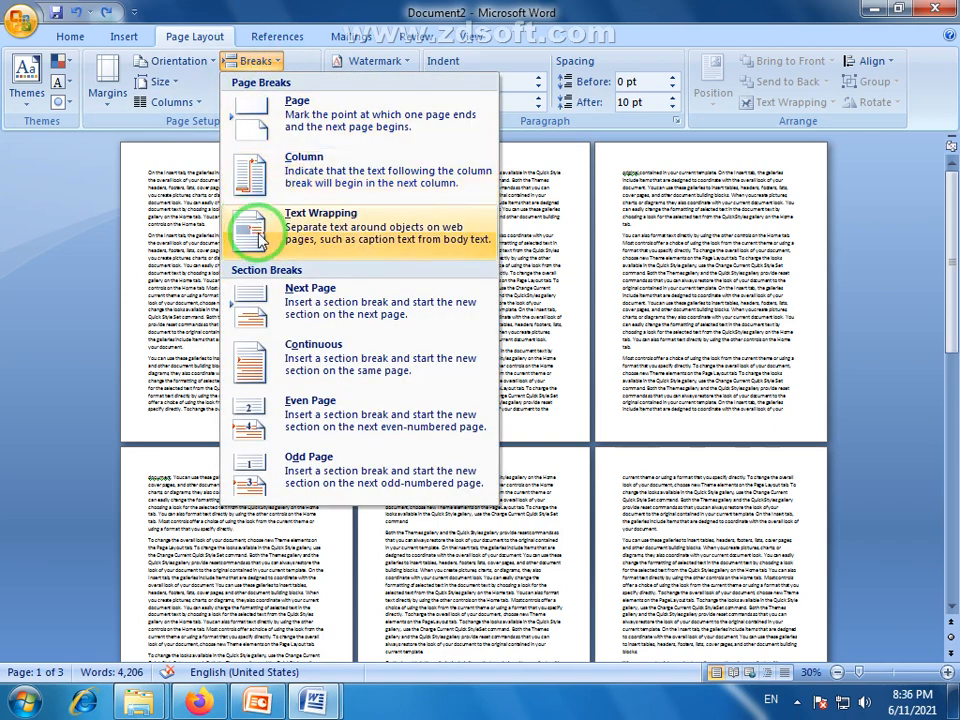
left_click(319, 10)
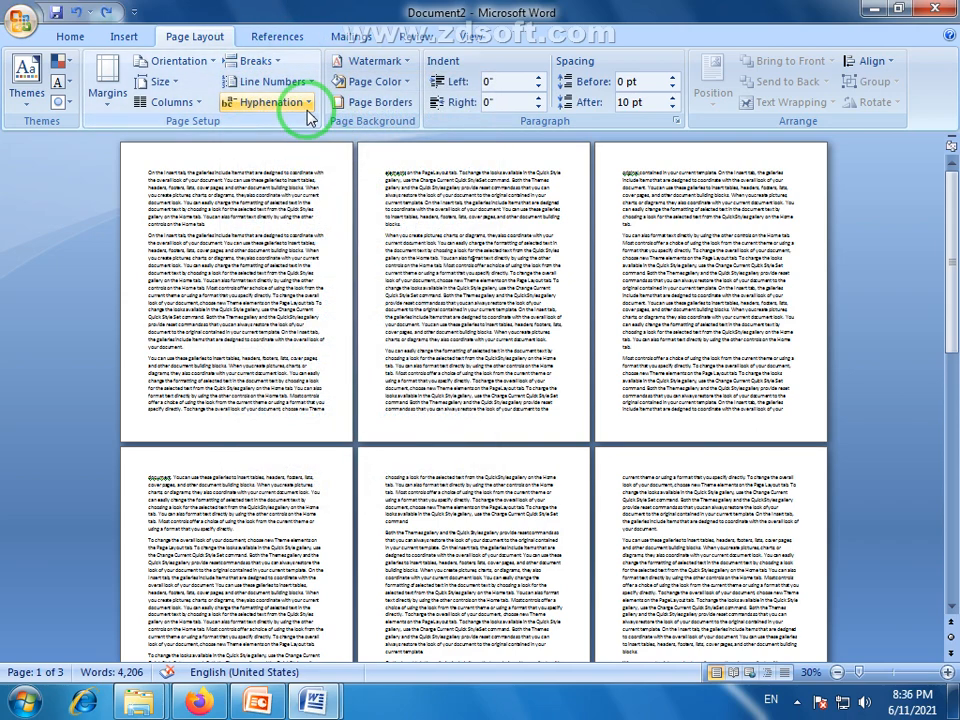
Return to the first page at 80% zoom and examine the numbering option and the opening lines of text.
left_click(883, 674)
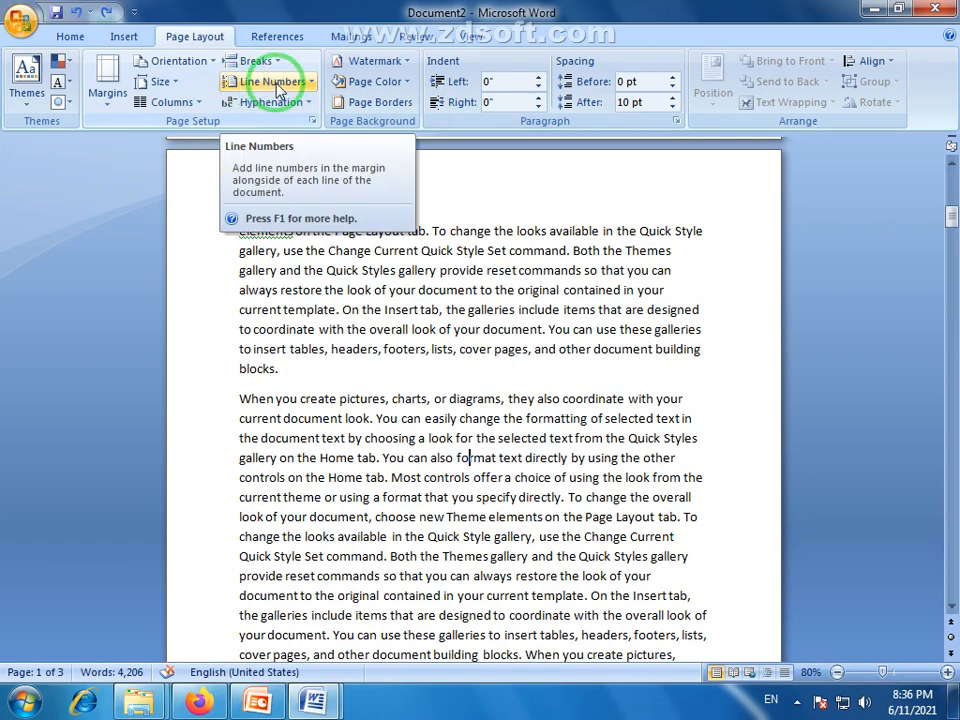
scroll(330, 326, "up", 5)
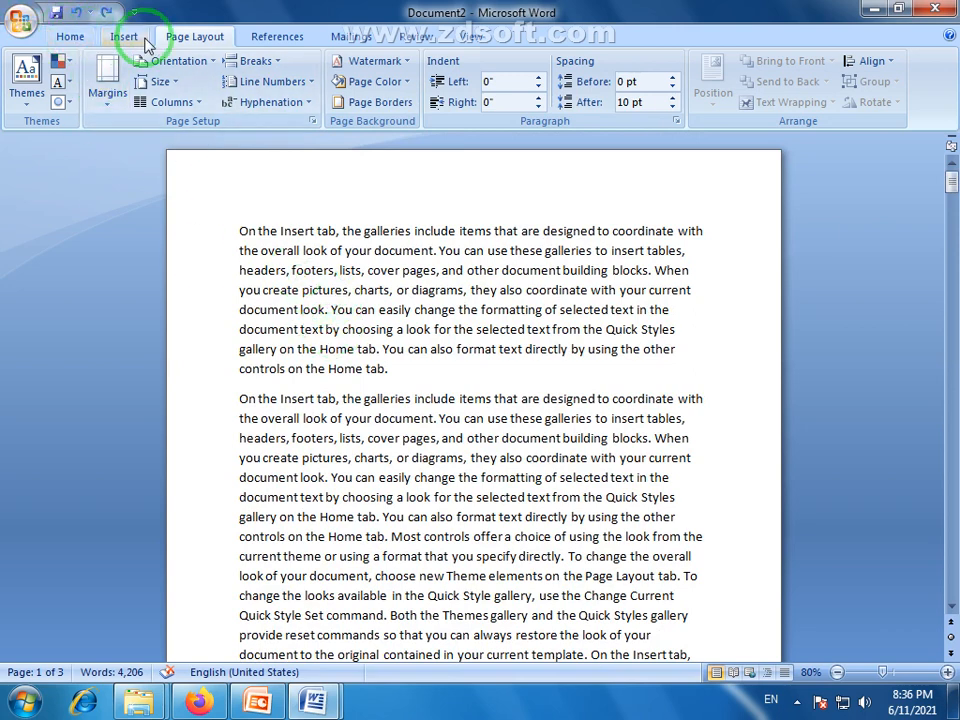
left_click(66, 36)
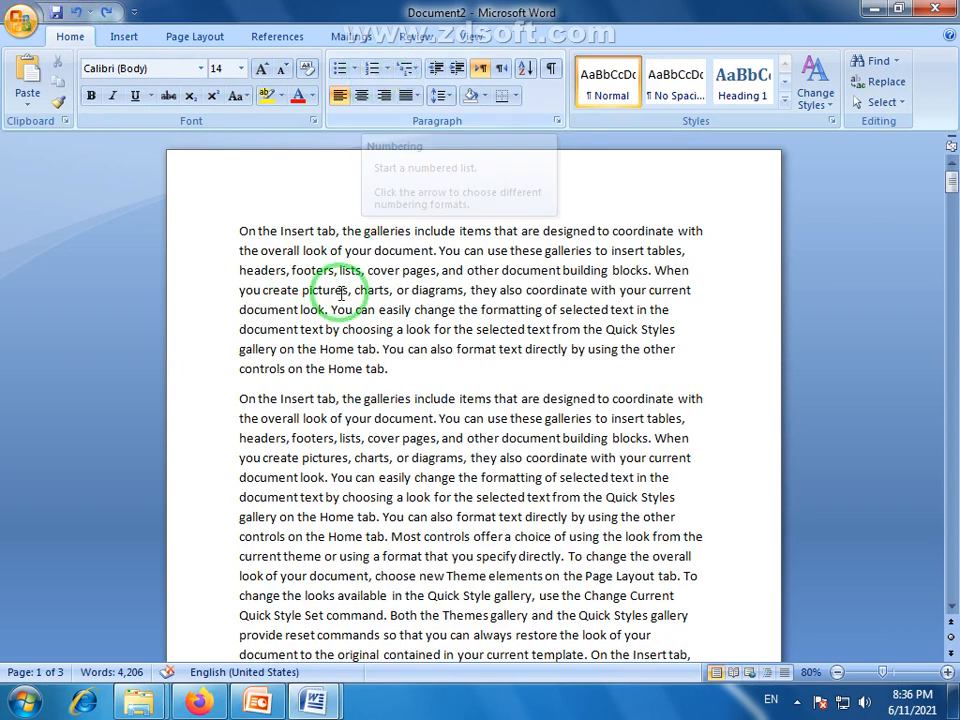
left_click(195, 36)
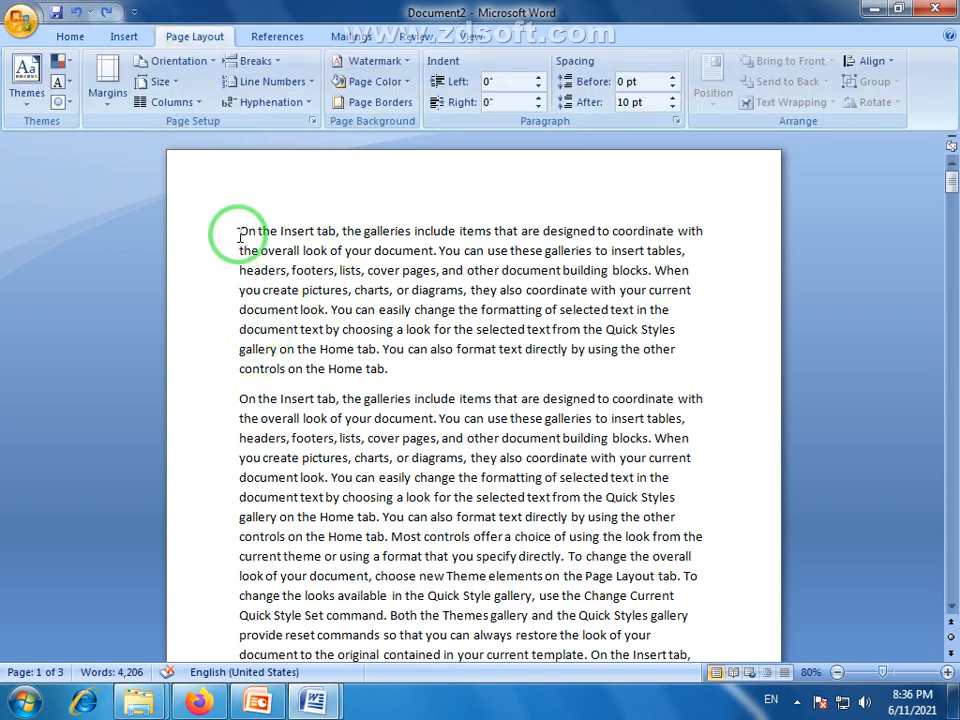
left_click_drag(234, 235, 240, 268)
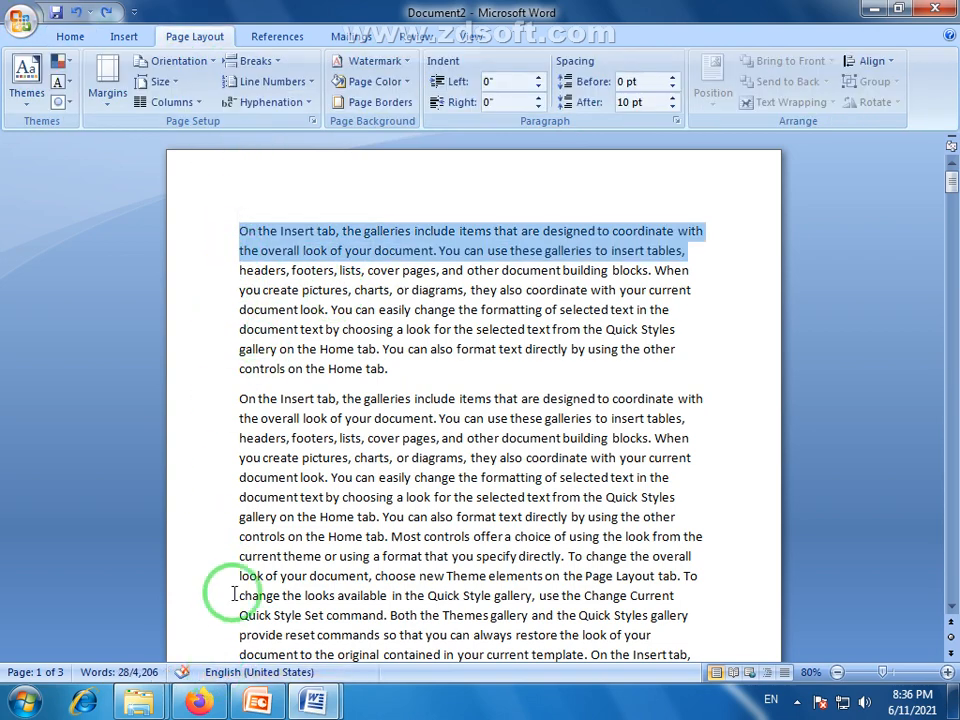
left_click(290, 313)
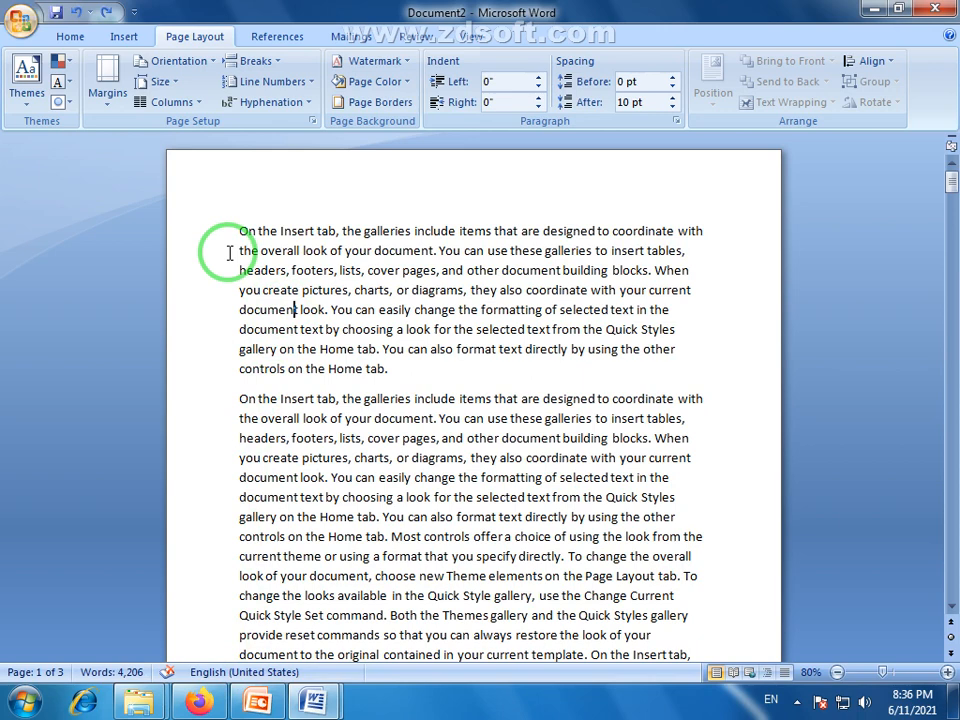
Apply continuous line numbering to the first section and check whether it carries over to the following page.
left_click(305, 81)
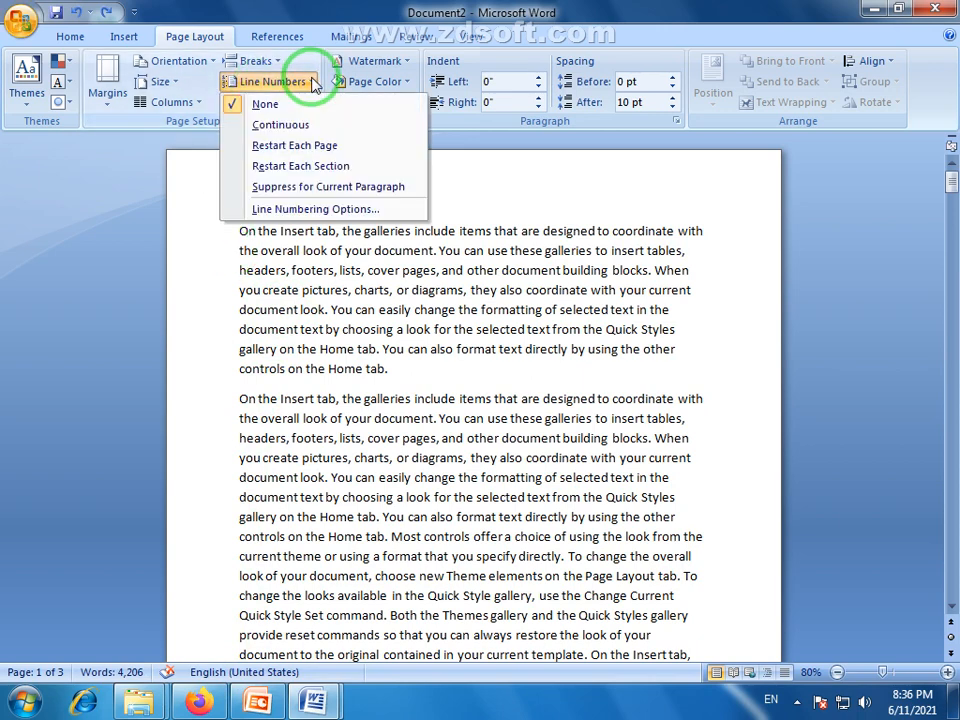
left_click(286, 127)
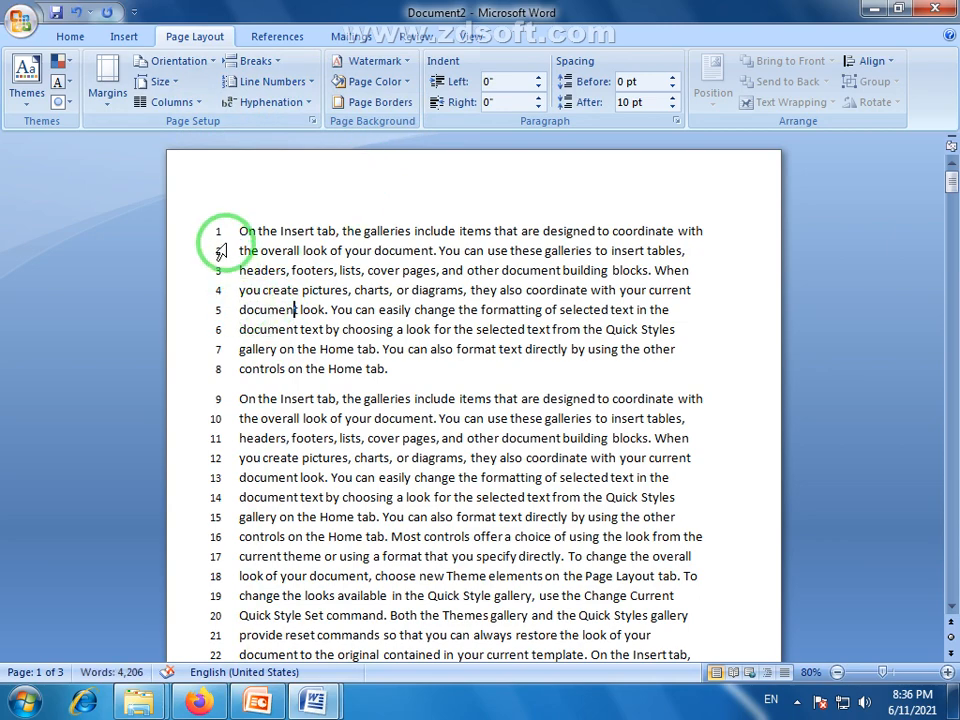
scroll(231, 240, "down", 6)
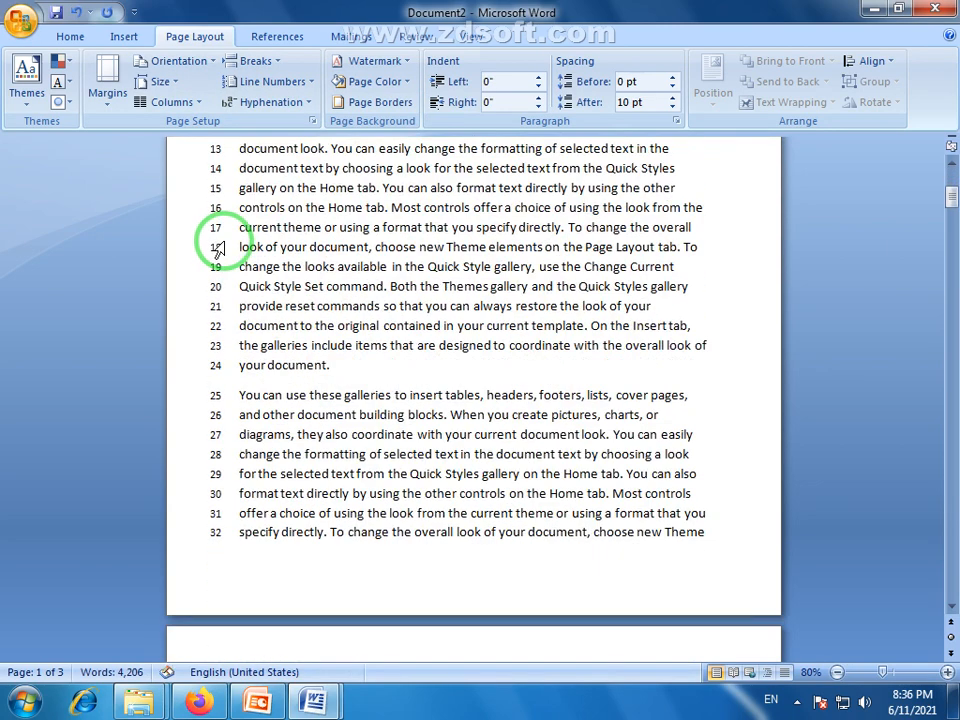
scroll(219, 250, "down", 6)
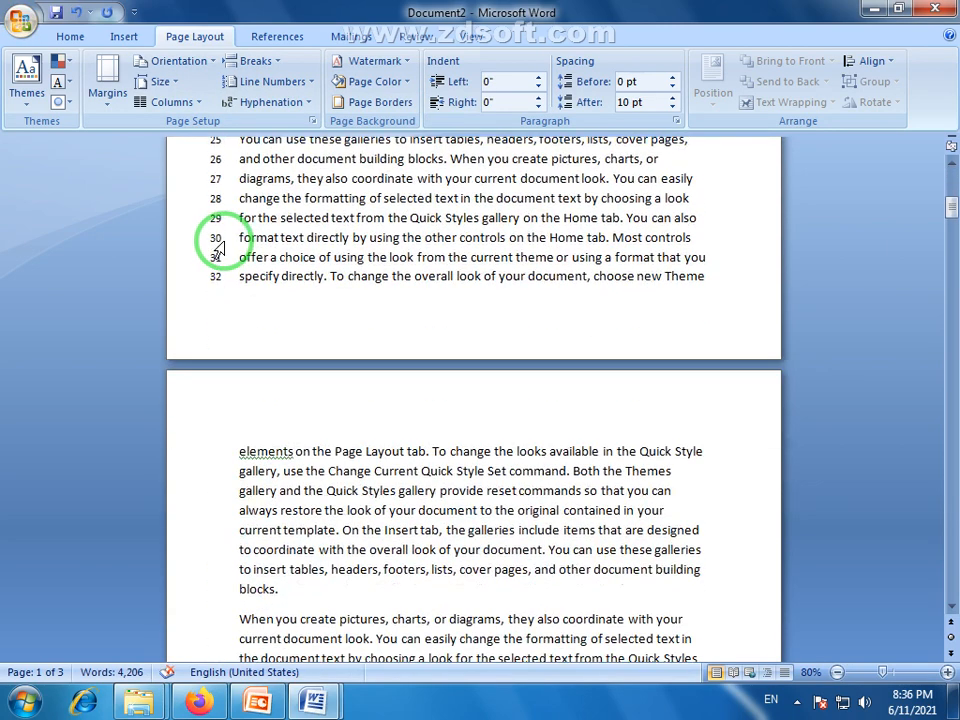
scroll(230, 240, "up", 2)
scroll(230, 241, "up", 4)
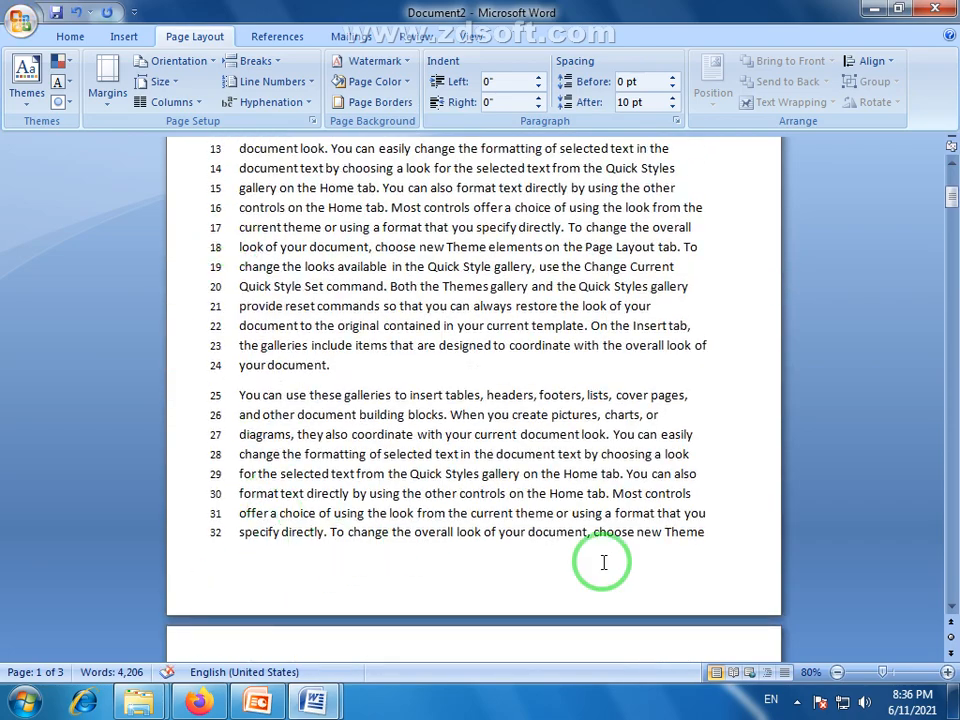
Undo the line numbering of the first section.
left_click(718, 542)
scroll(608, 459, "down", 10)
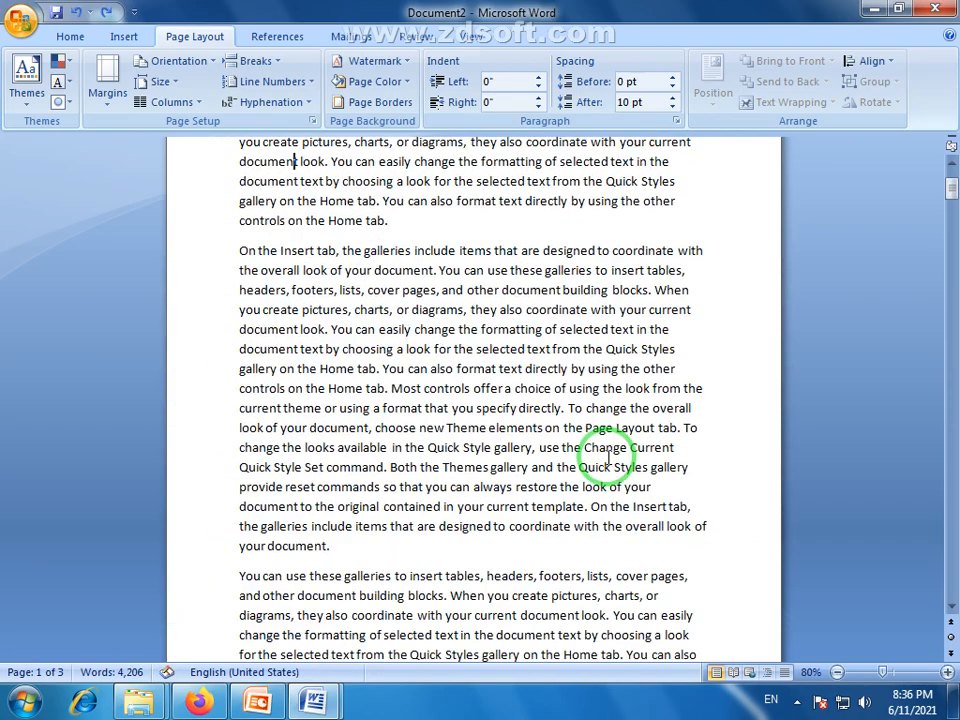
scroll(446, 358, "up", 3)
scroll(446, 358, "up", 13)
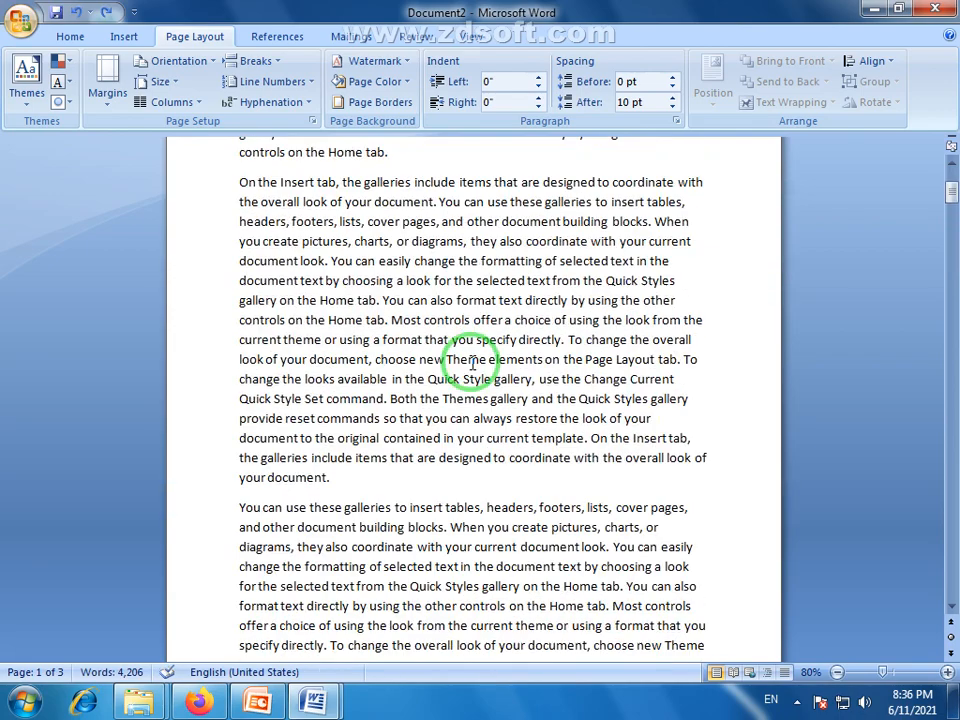
Number the lines of the document continuously and check the numbering through to the last page.
left_click(311, 81)
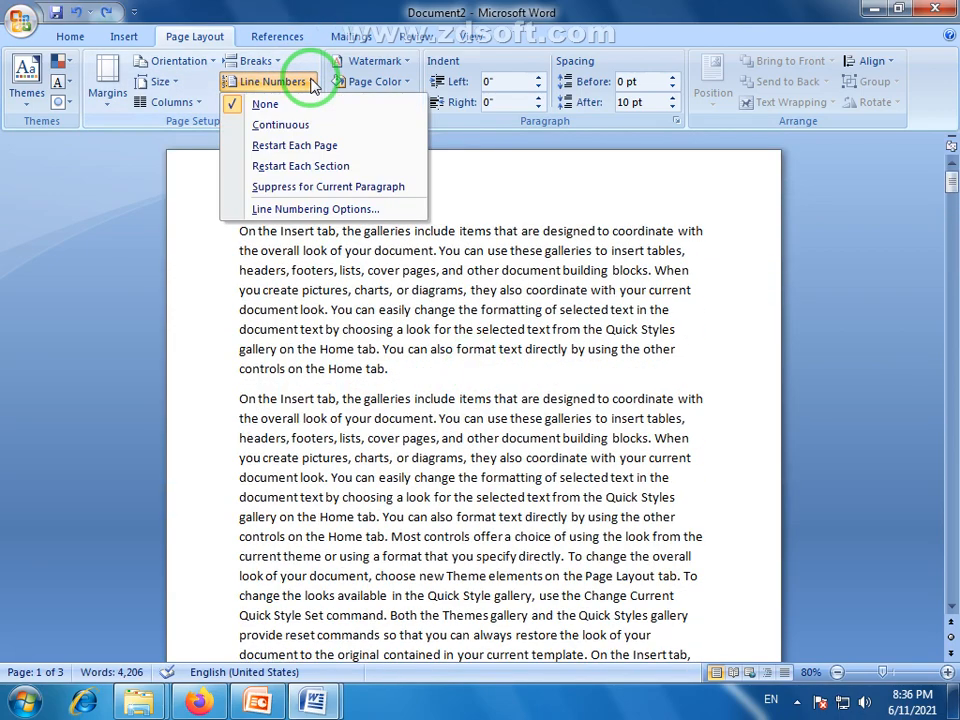
left_click(300, 122)
scroll(279, 482, "down", 3)
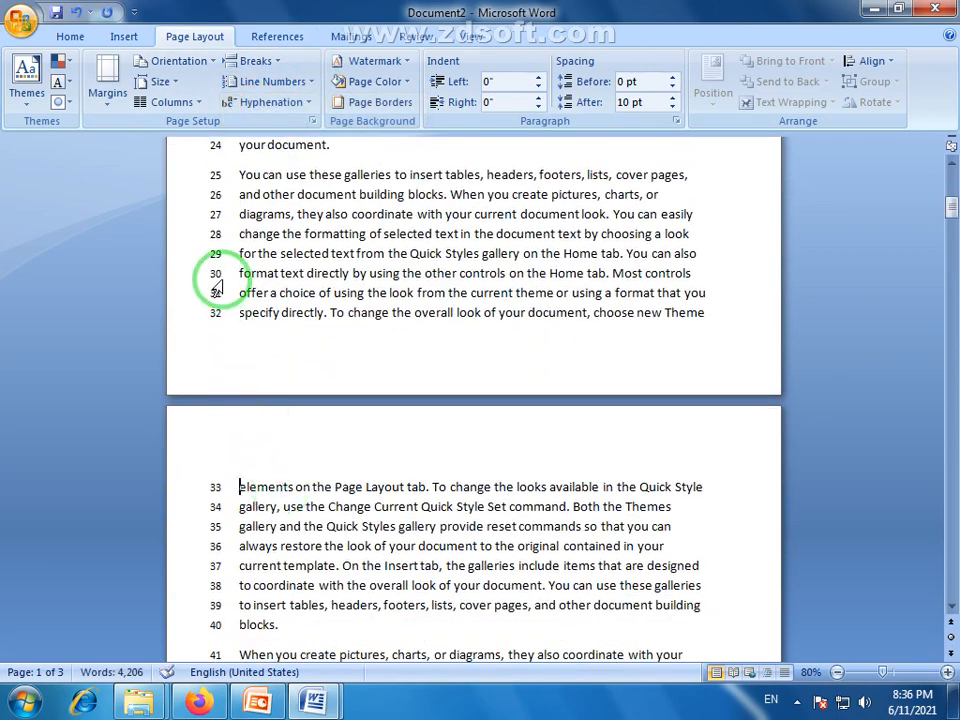
scroll(210, 353, "down", 12)
scroll(213, 398, "down", 20)
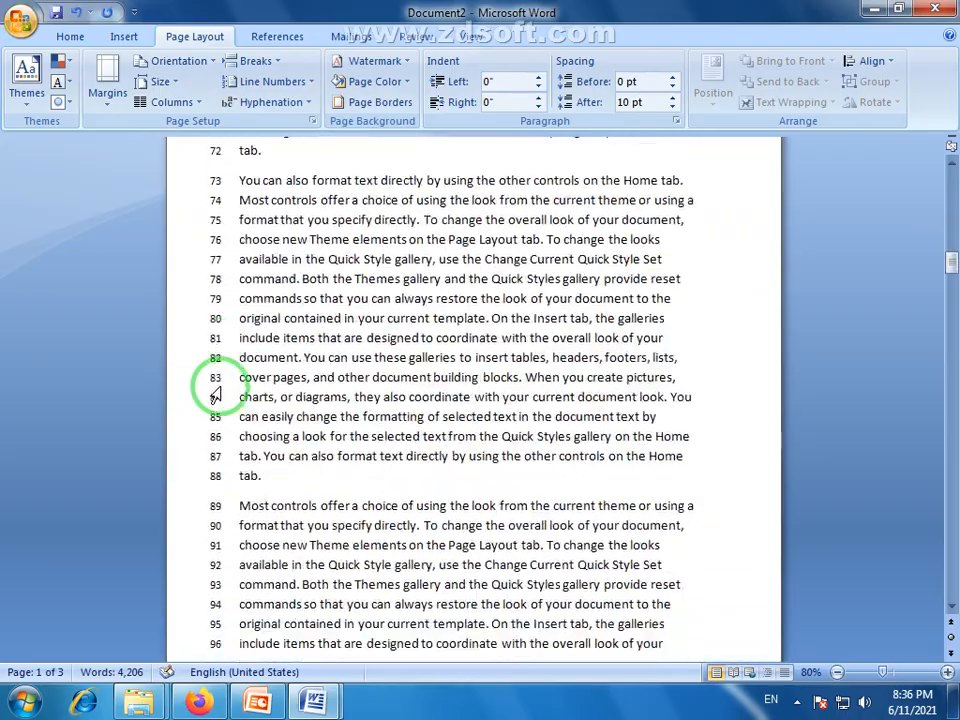
scroll(214, 393, "down", 18)
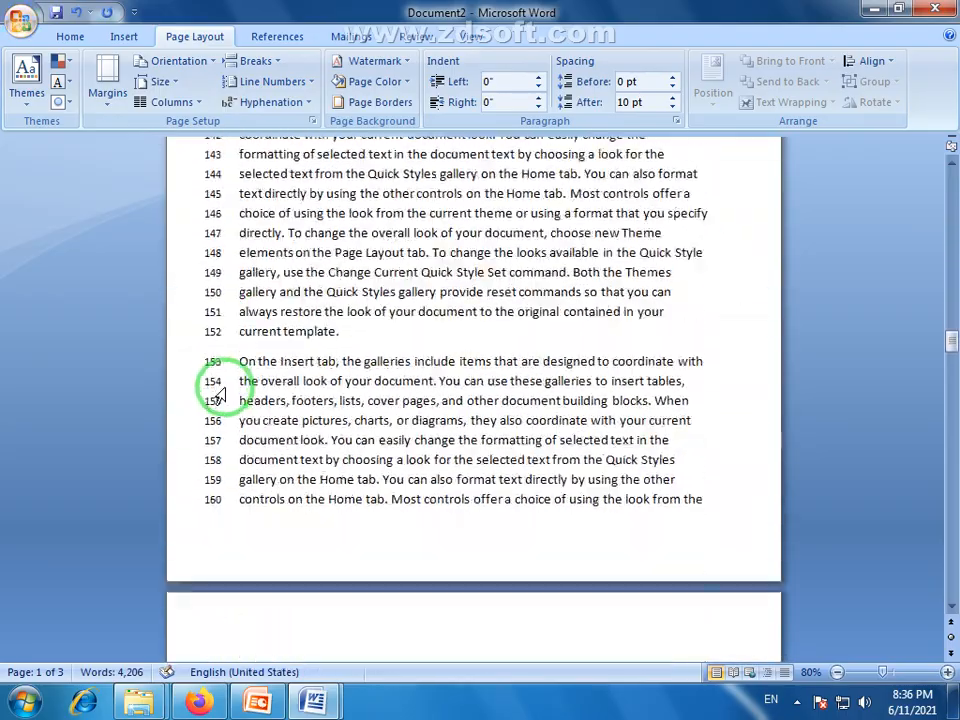
scroll(220, 395, "down", 4)
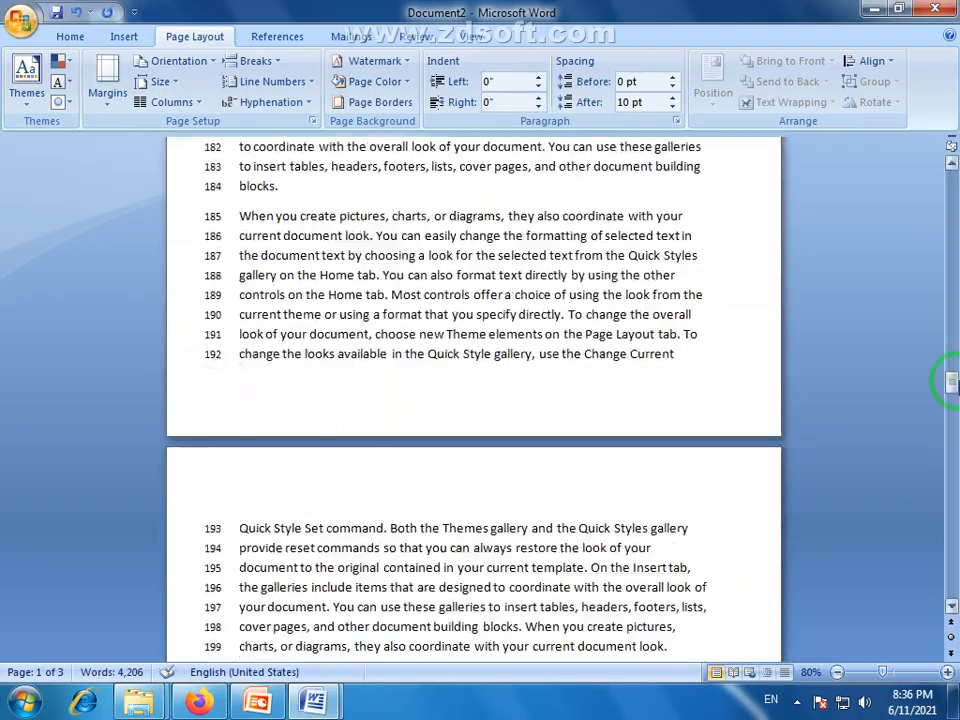
left_click_drag(951, 380, 951, 540)
scroll(416, 521, "down", 2)
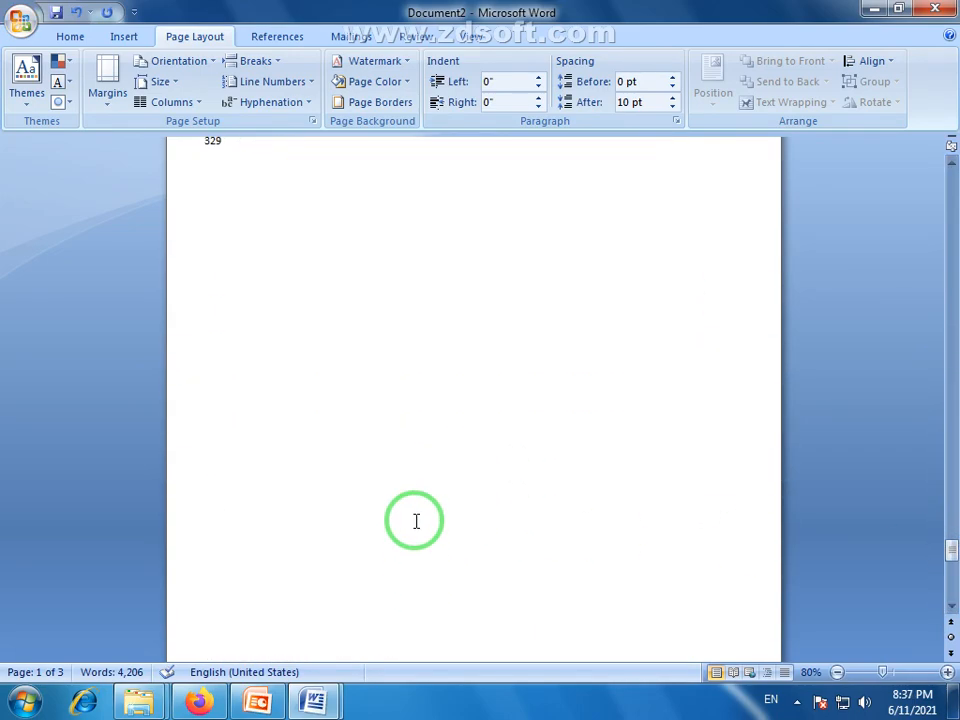
scroll(416, 521, "down", 3)
Delete the empty last line and the final word following "other document building" at the end of the document.
left_click(231, 622)
key("BackSpace")
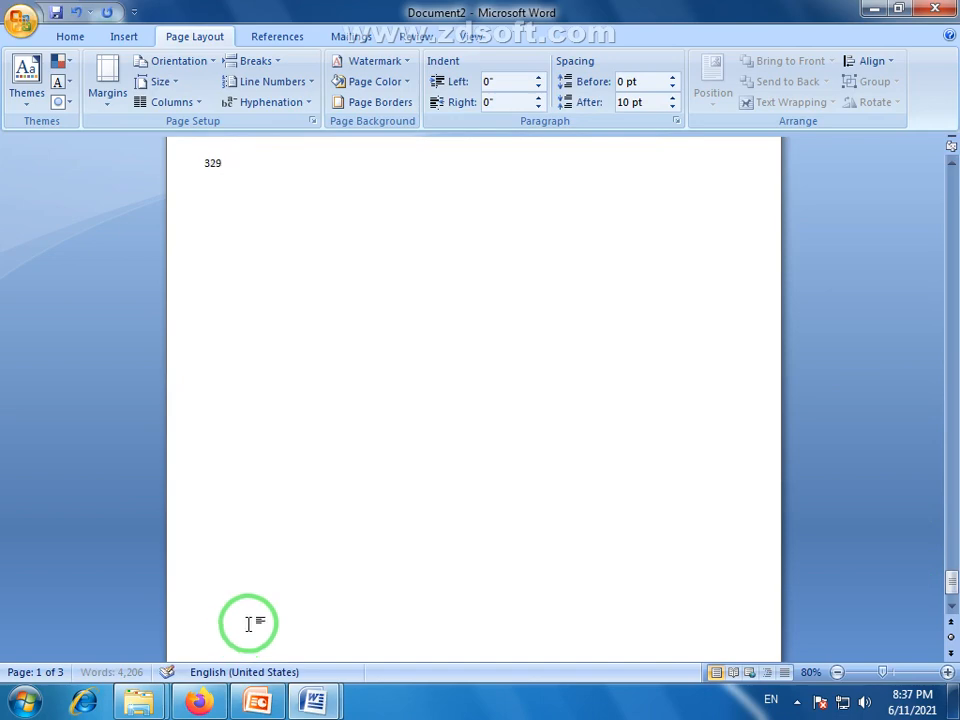
key("BackSpace")
scroll(360, 499, "up", 5)
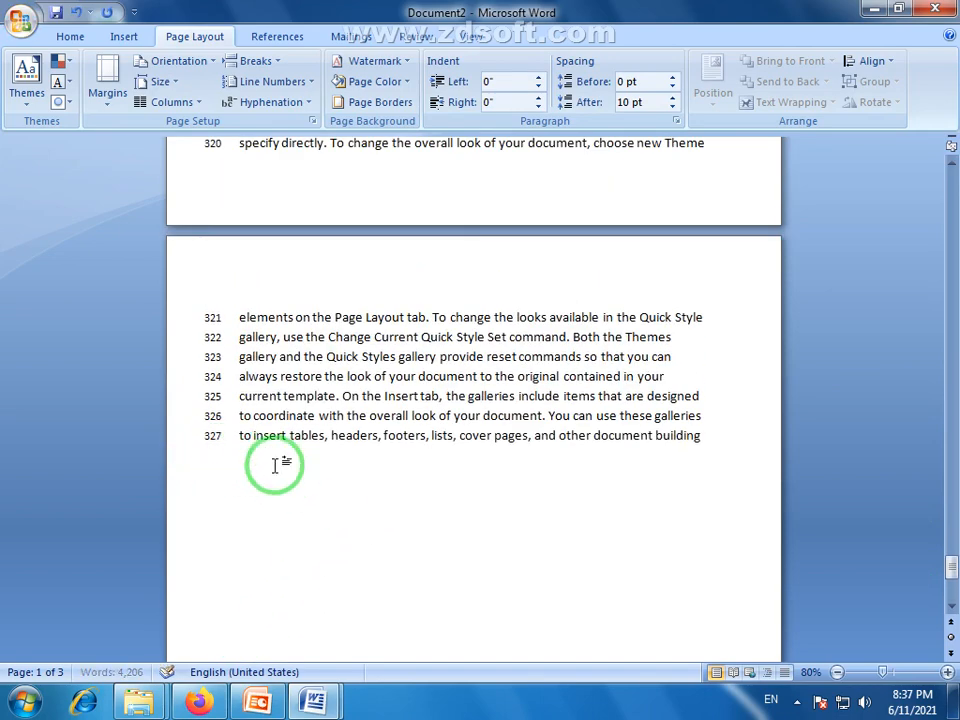
Examine the continuous line numbers from the last pages back to the first, along with the available break types.
scroll(634, 457, "up", 10)
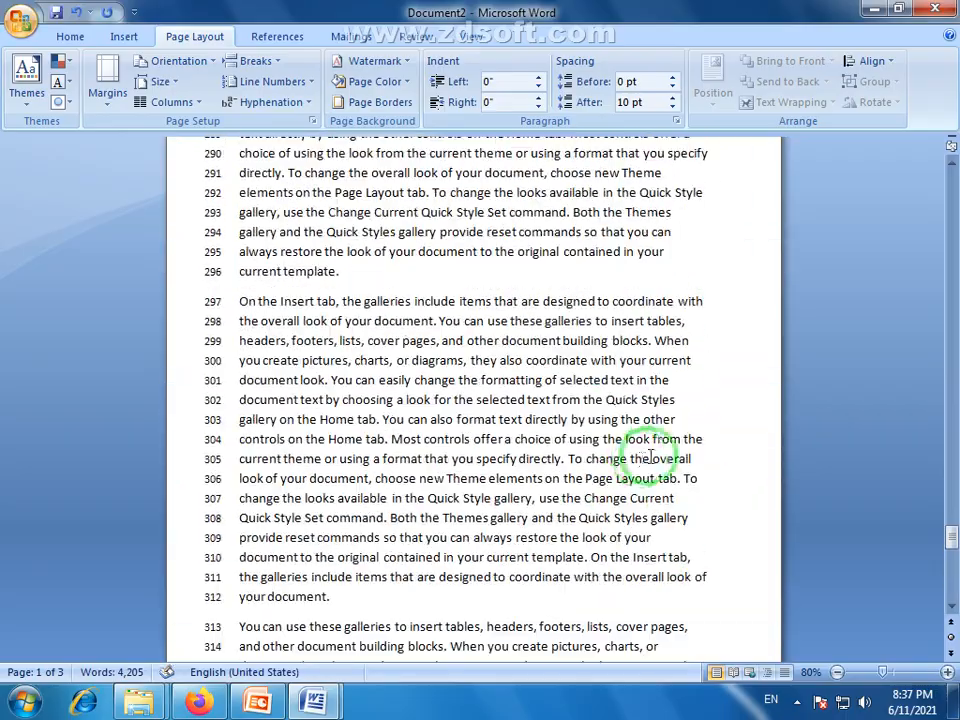
scroll(646, 455, "up", 11)
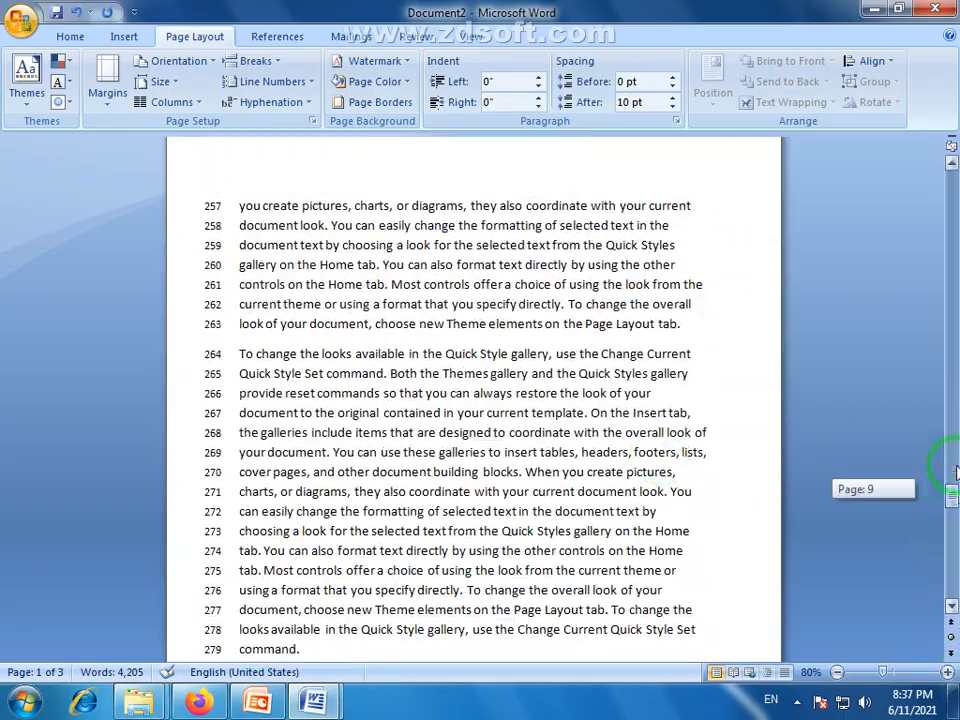
left_click_drag(955, 470, 954, 161)
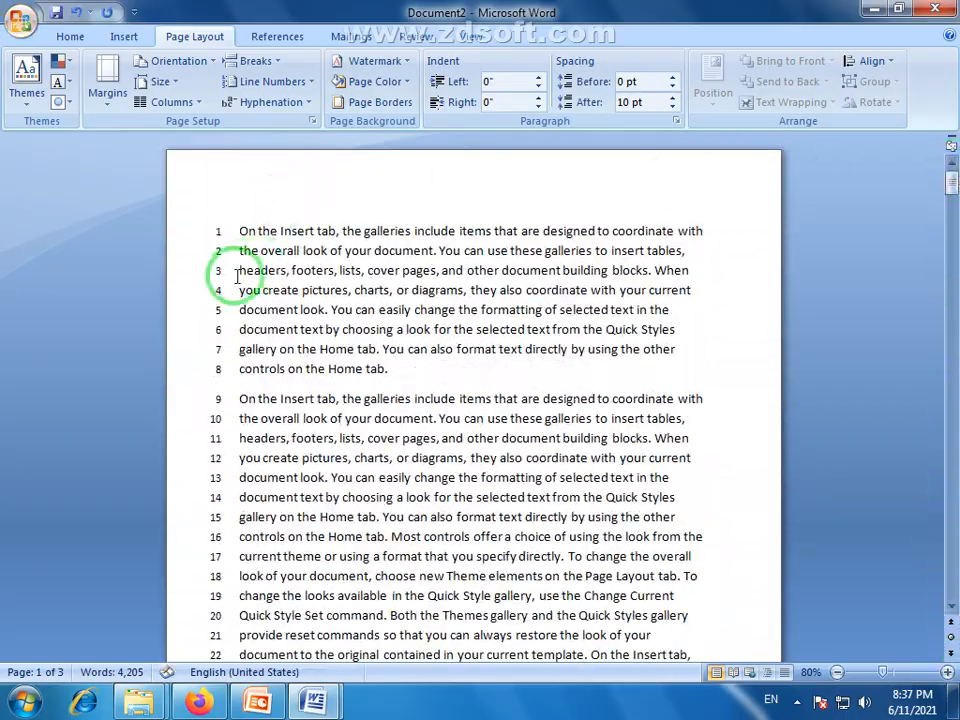
scroll(237, 275, "down", 6)
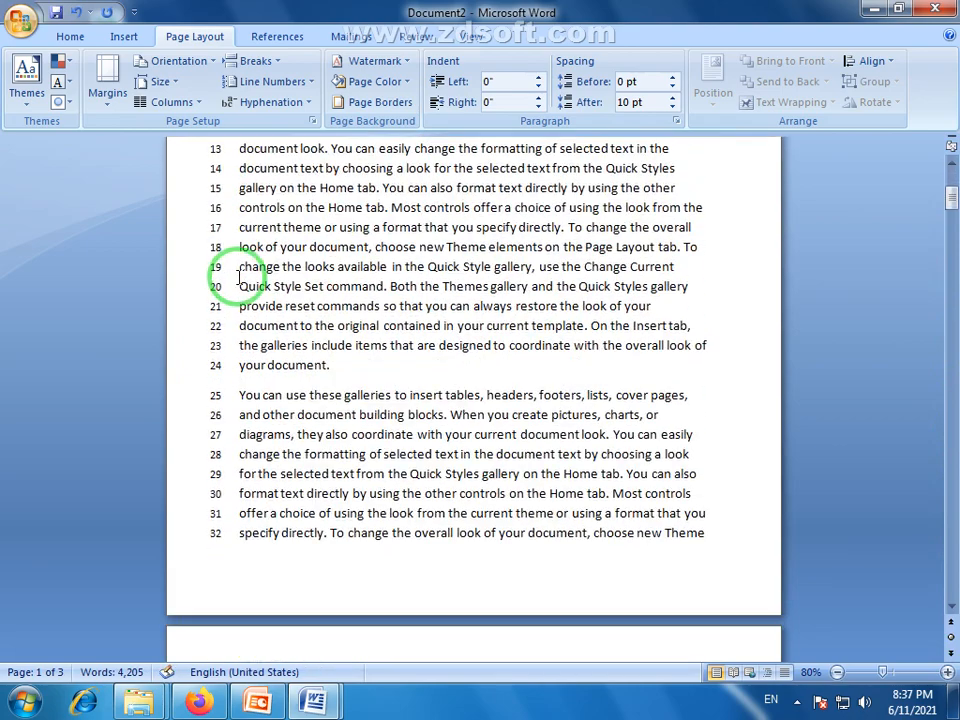
scroll(225, 272, "up", 7)
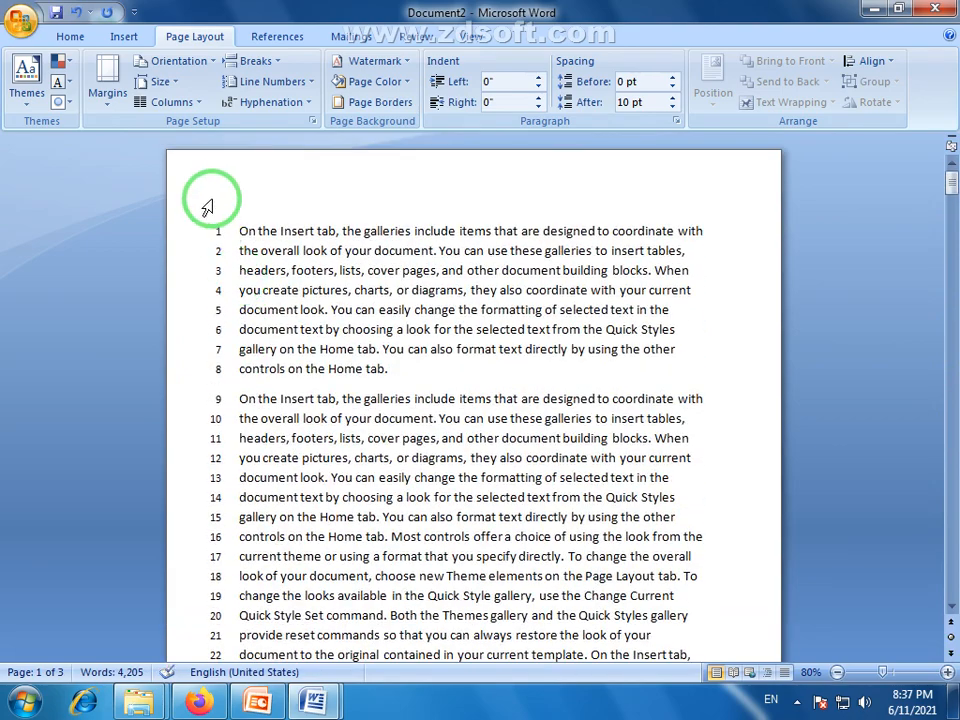
left_click(262, 61)
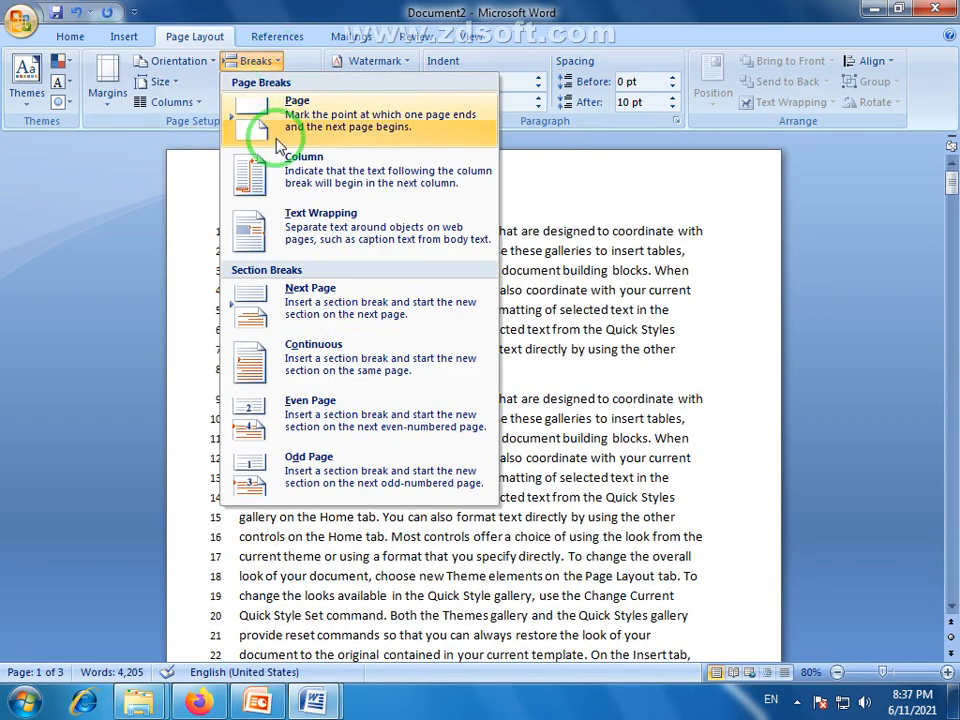
left_click(336, 9)
Change the line numbering so that it restarts on each page.
left_click(311, 83)
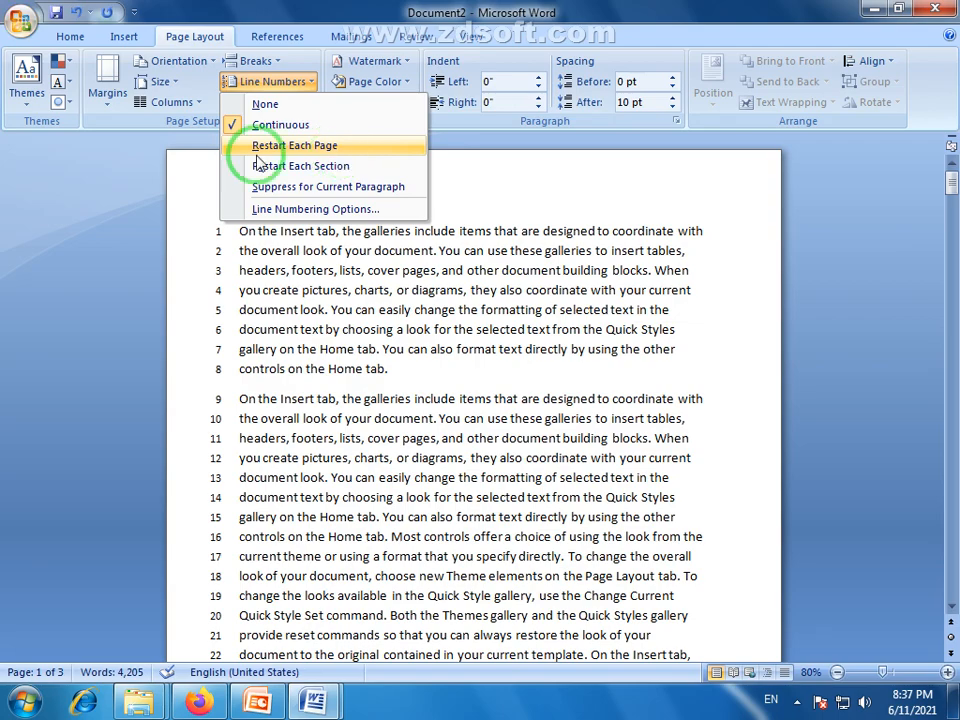
left_click(285, 150)
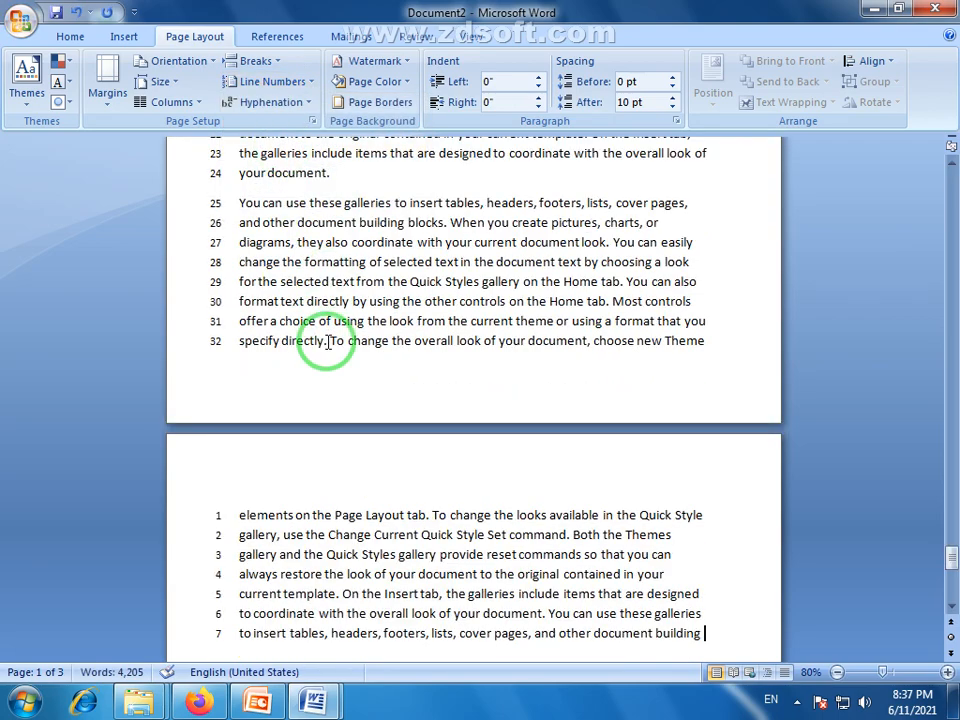
scroll(321, 339, "down", 7)
scroll(930, 508, "up", 5)
left_click_drag(953, 525, 943, 96)
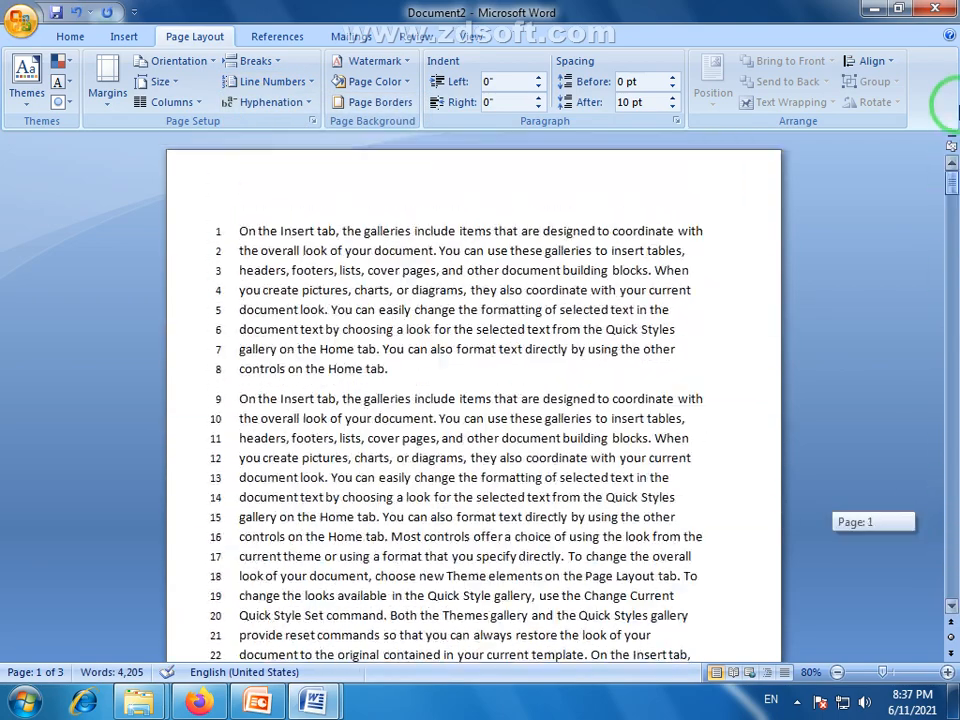
Compare the line numbers at the bottom and top of consecutive pages across the first three pages.
scroll(247, 548, "down", 5)
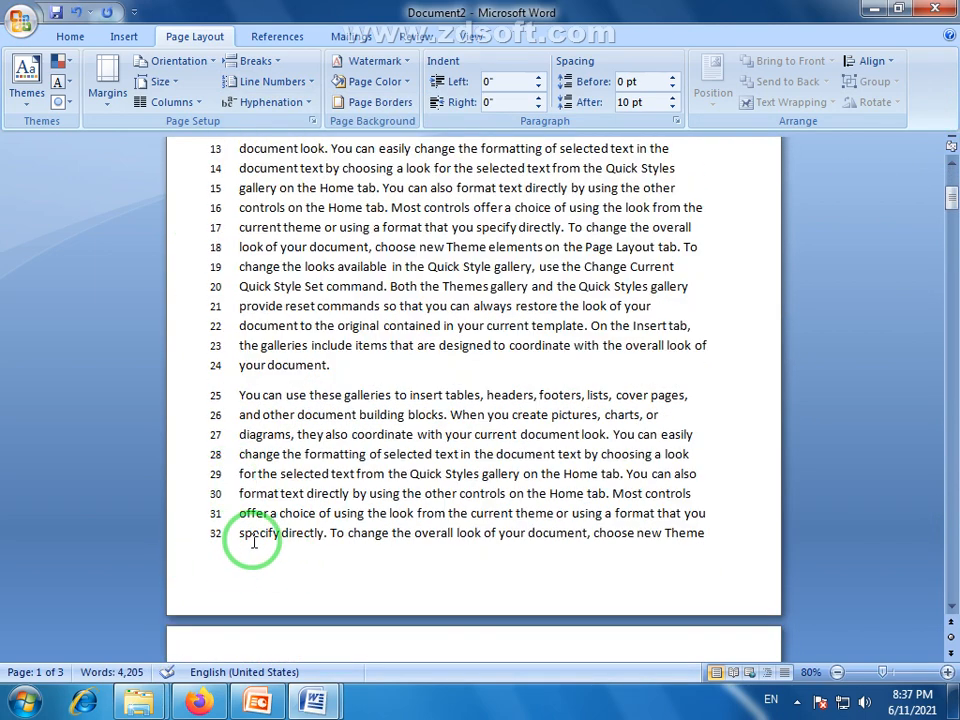
scroll(235, 546, "down", 4)
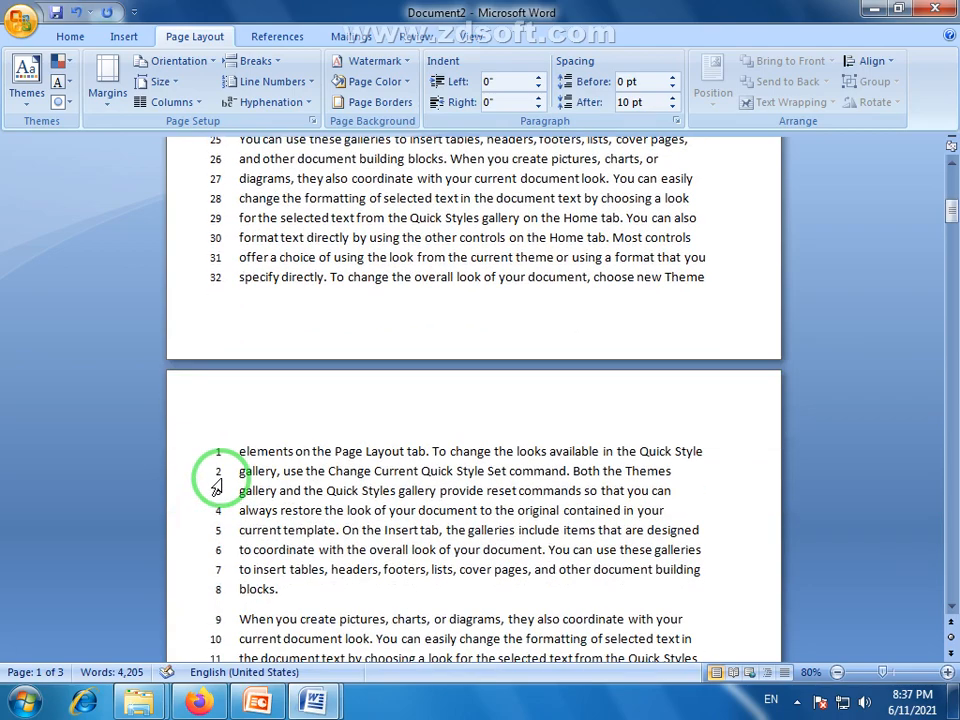
scroll(213, 459, "down", 6)
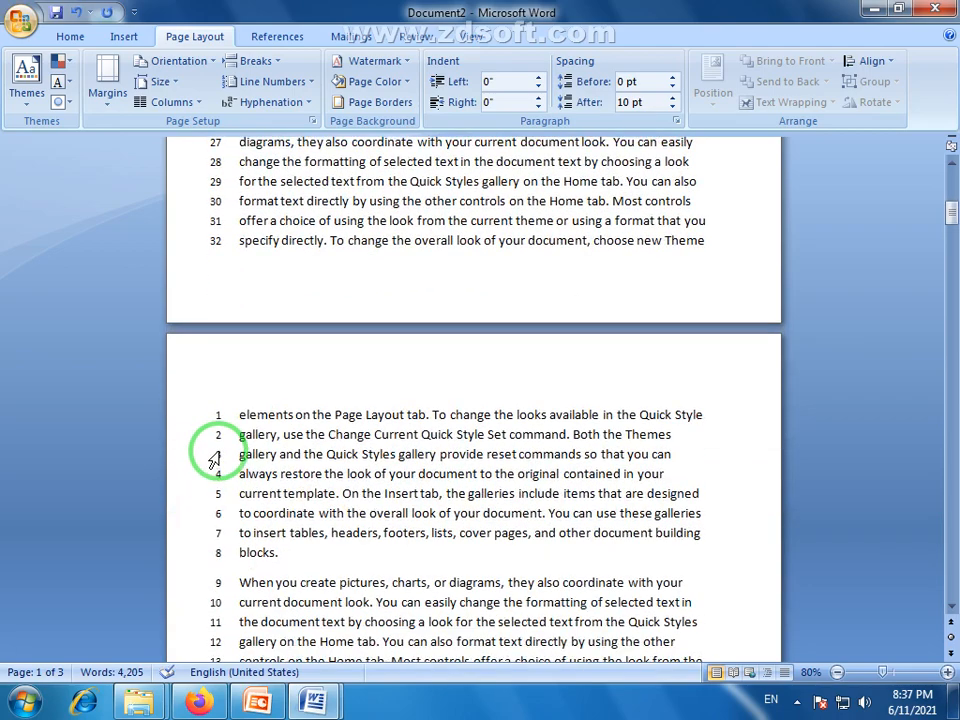
scroll(214, 458, "down", 5)
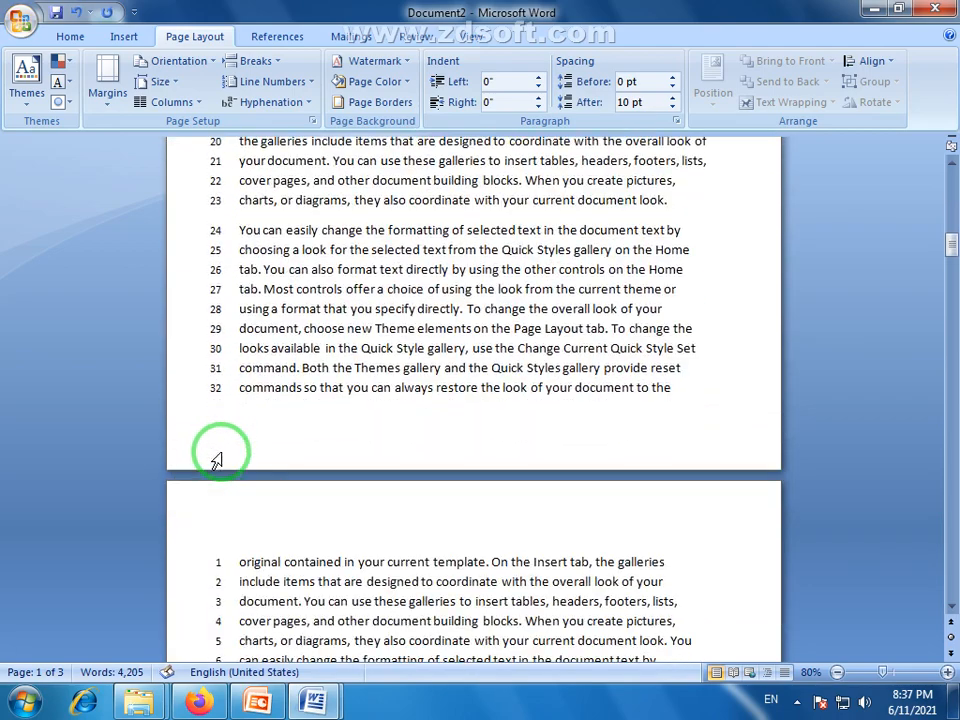
scroll(217, 458, "up", 20)
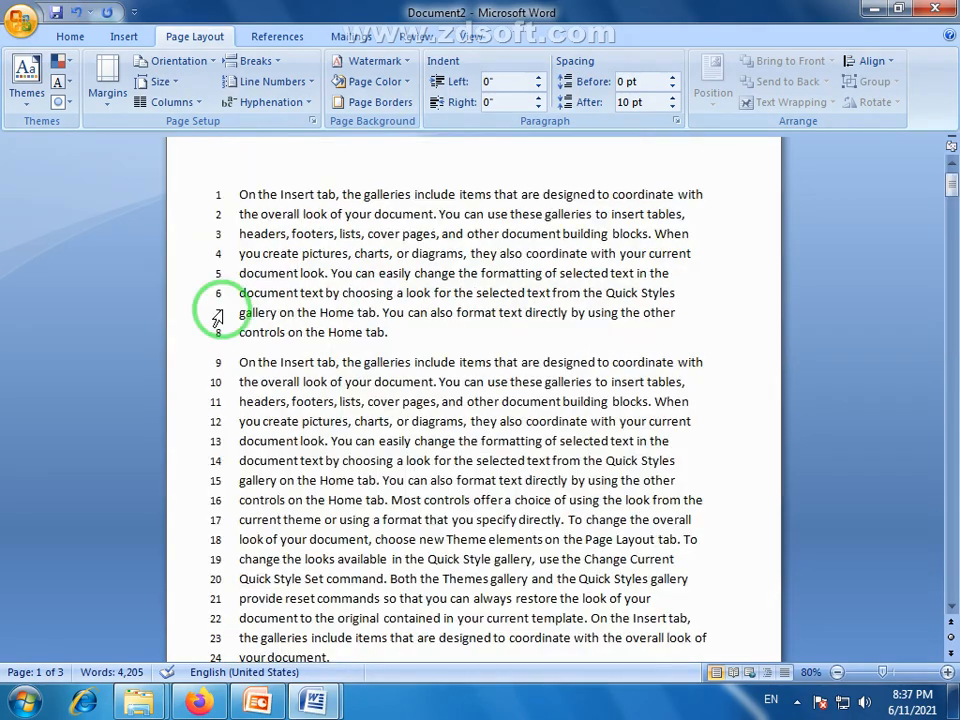
scroll(213, 388, "down", 5)
scroll(214, 386, "up", 5)
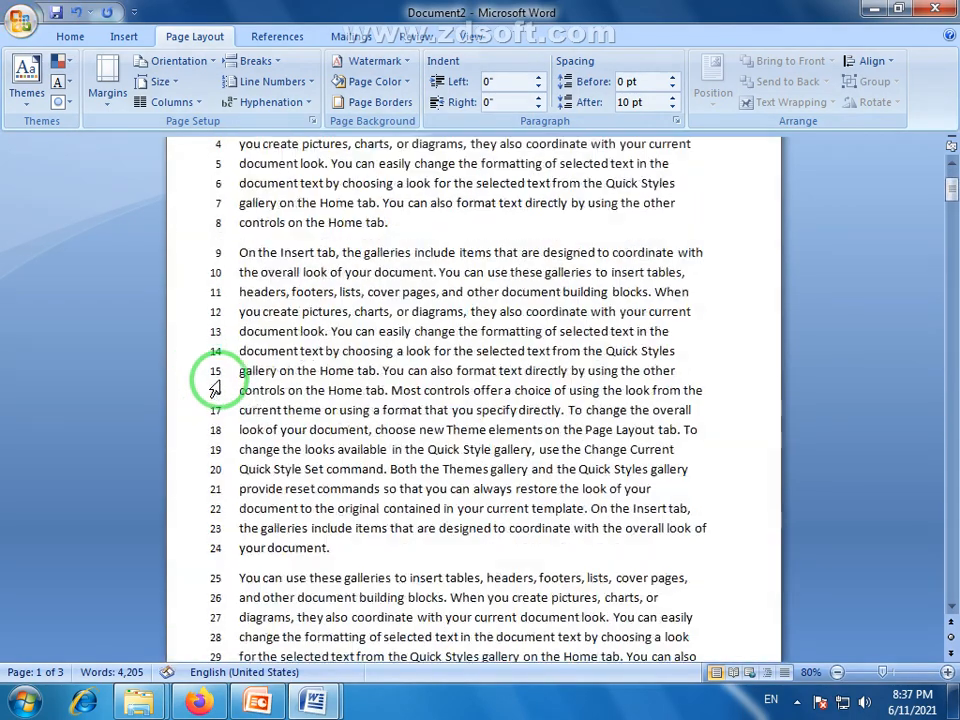
Review the remaining line numbering choices and the section break types without applying any.
left_click(311, 82)
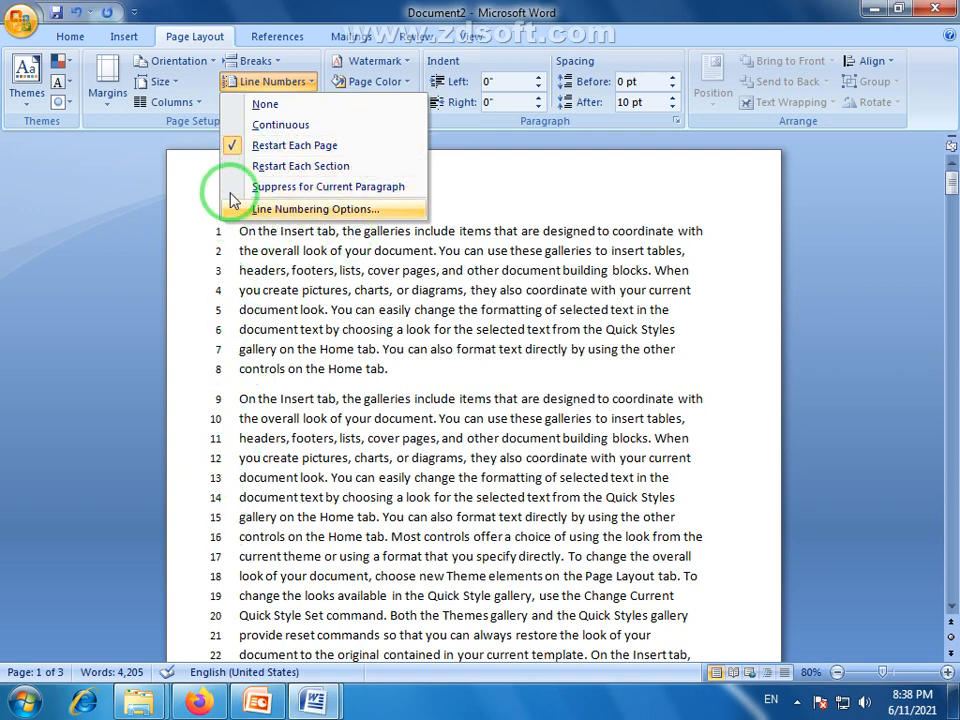
left_click(243, 266)
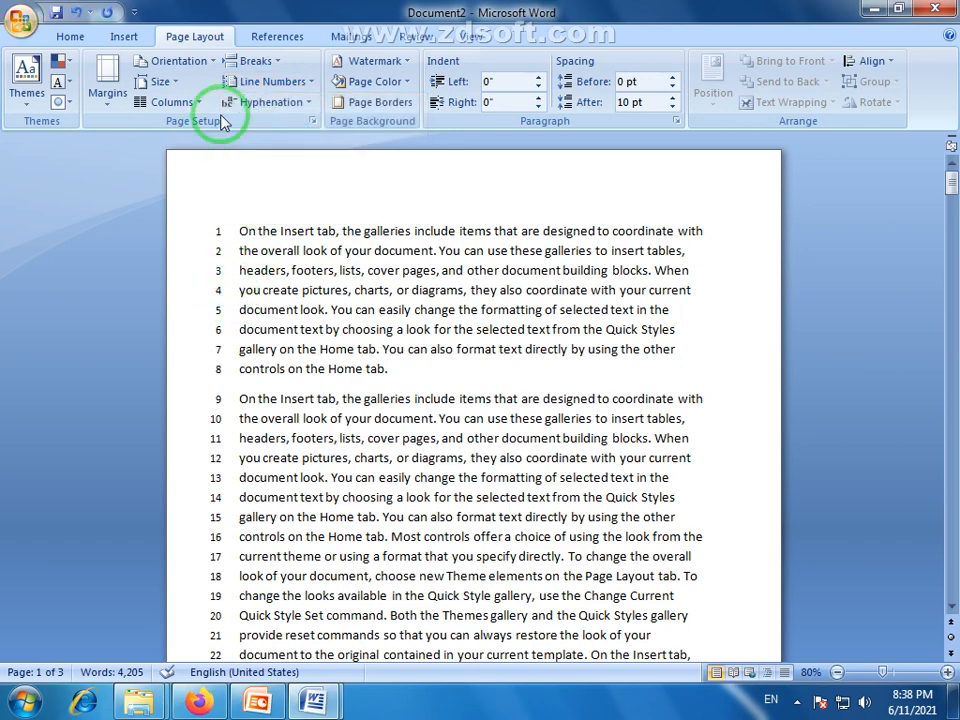
left_click(256, 63)
left_click(315, 20)
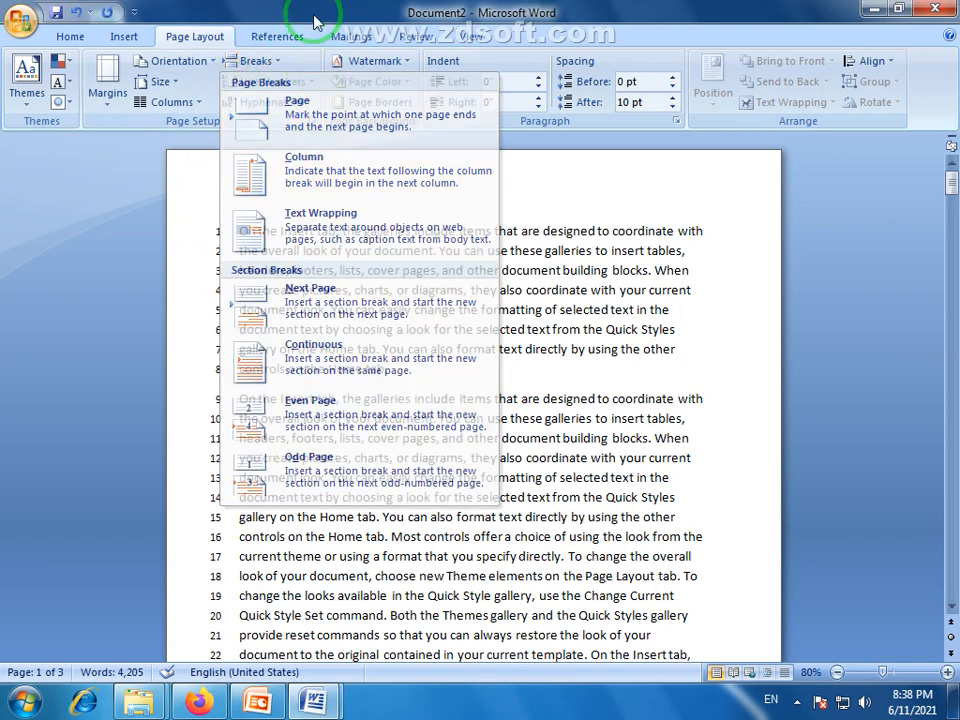
Remove the line numbers from the document and return to its first page.
left_click(309, 85)
left_click(286, 106)
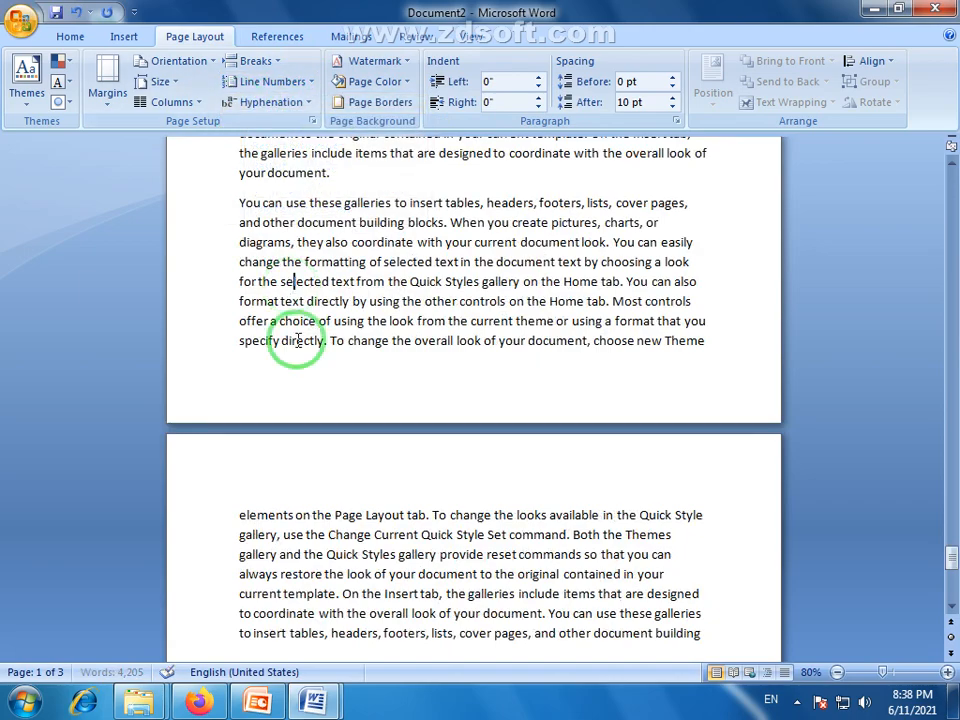
scroll(369, 504, "up", 5)
left_click_drag(951, 545, 947, 133)
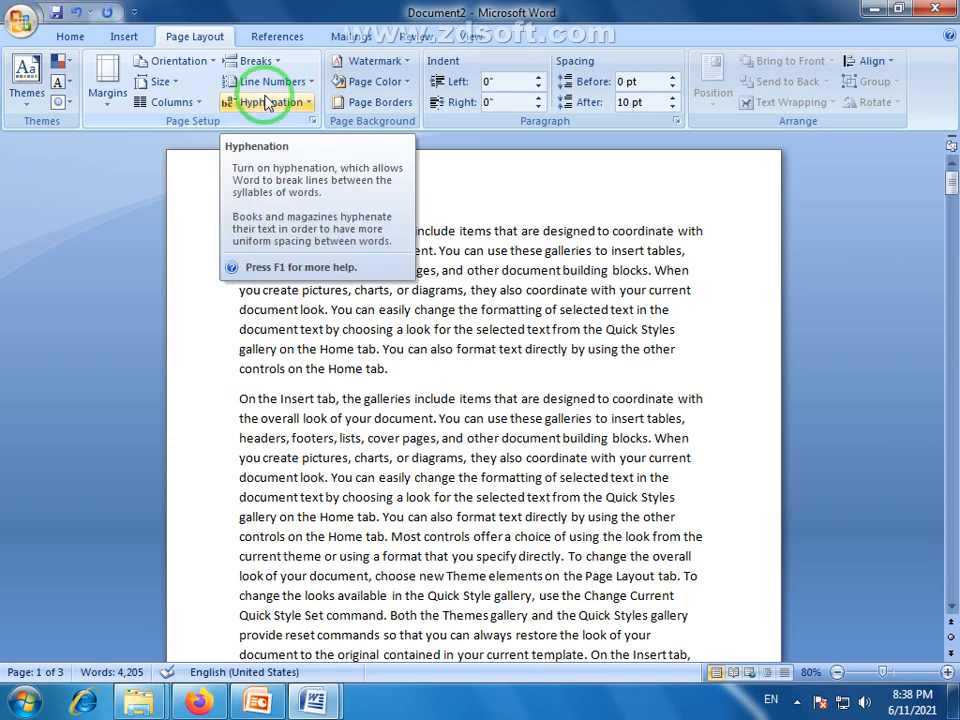
Select all the document text and enlarge its font size to 18 pt.
left_click(311, 270)
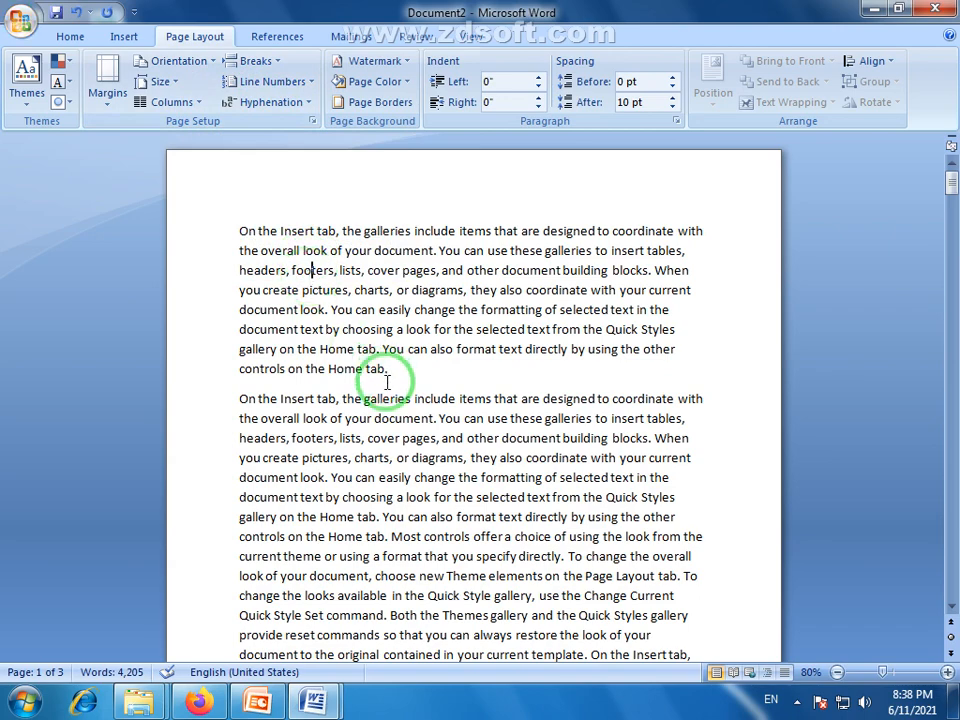
left_click_drag(406, 375, 229, 223)
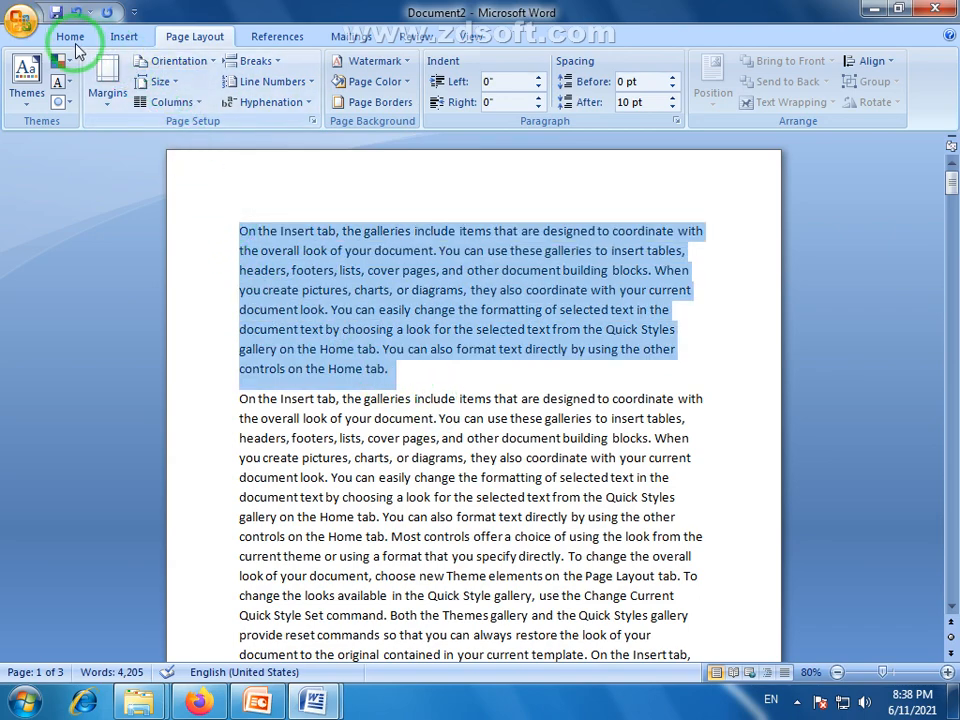
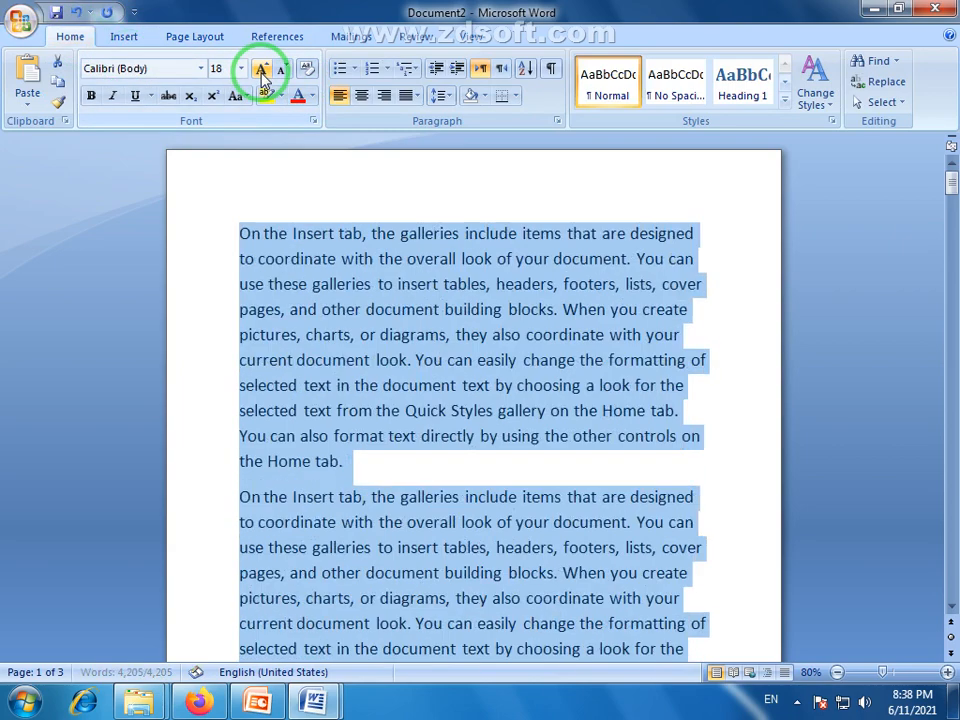
left_click(260, 70)
left_click(283, 72)
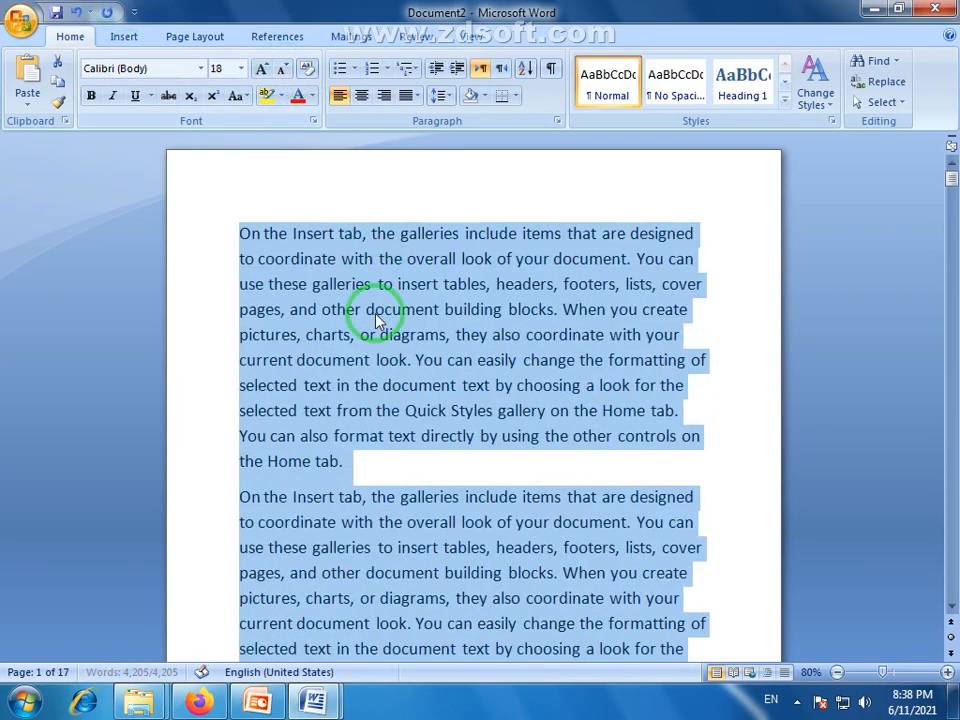
Examine where the lines of the first paragraph end without hyphenation.
left_click(375, 312)
left_click_drag(364, 461, 242, 248)
left_click(306, 283)
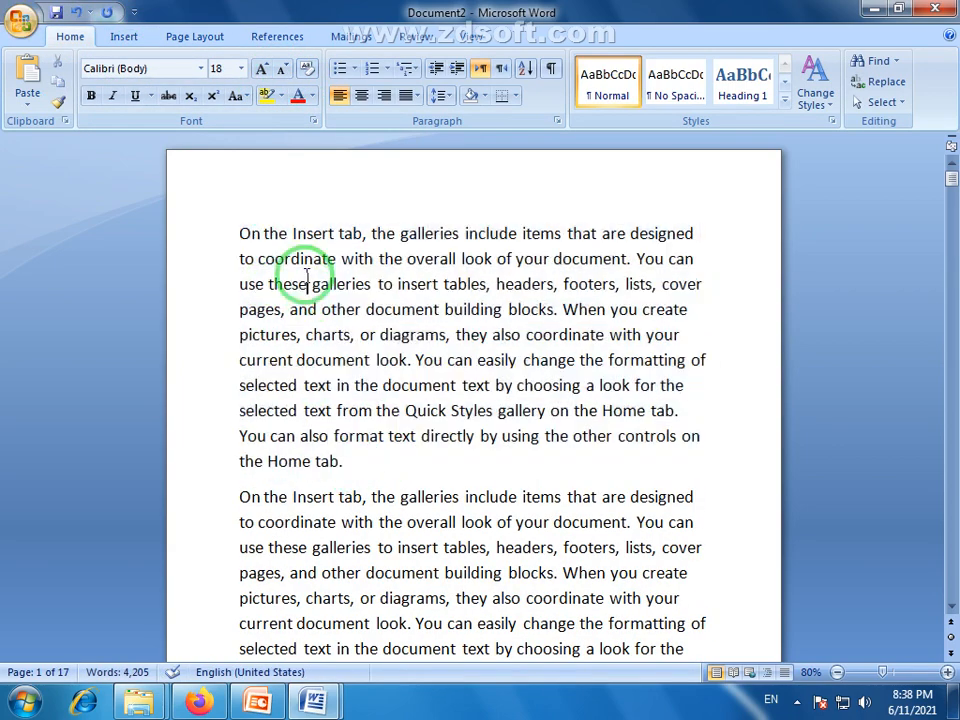
left_click_drag(696, 233, 661, 466)
left_click(690, 274)
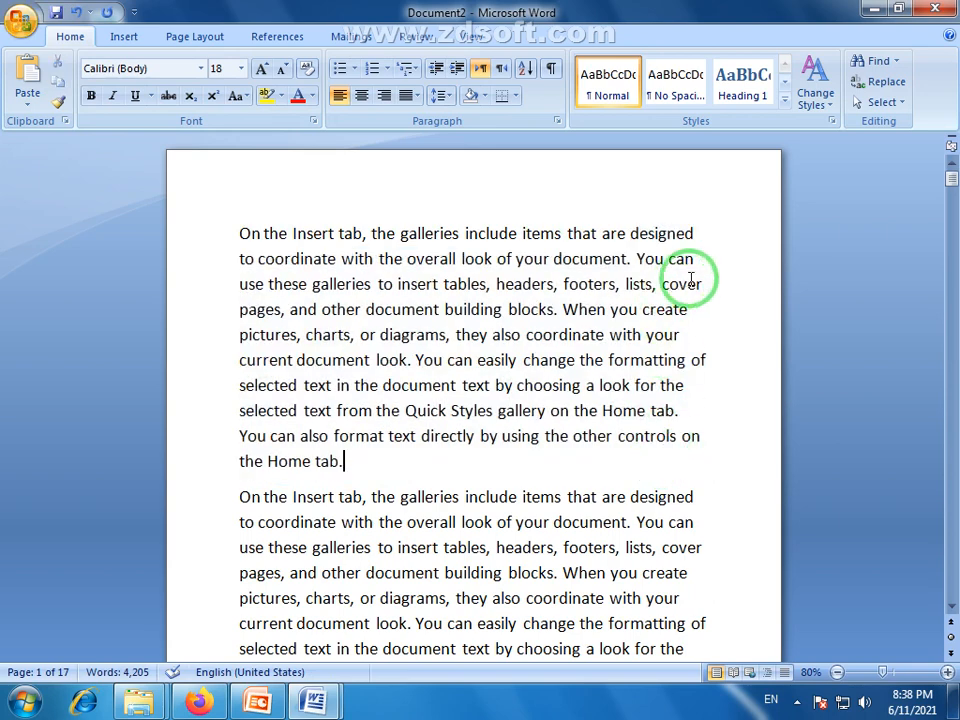
left_click(350, 384)
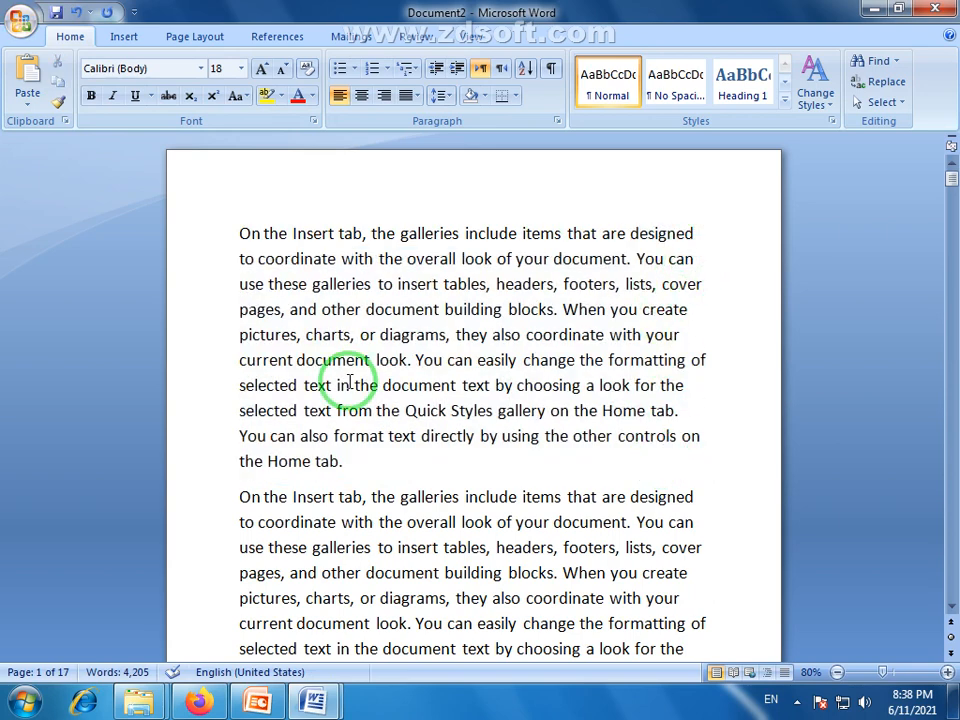
Turn on automatic hyphenation and enlarge the first paragraph's font size to 20 pt.
left_click_drag(347, 458, 251, 220)
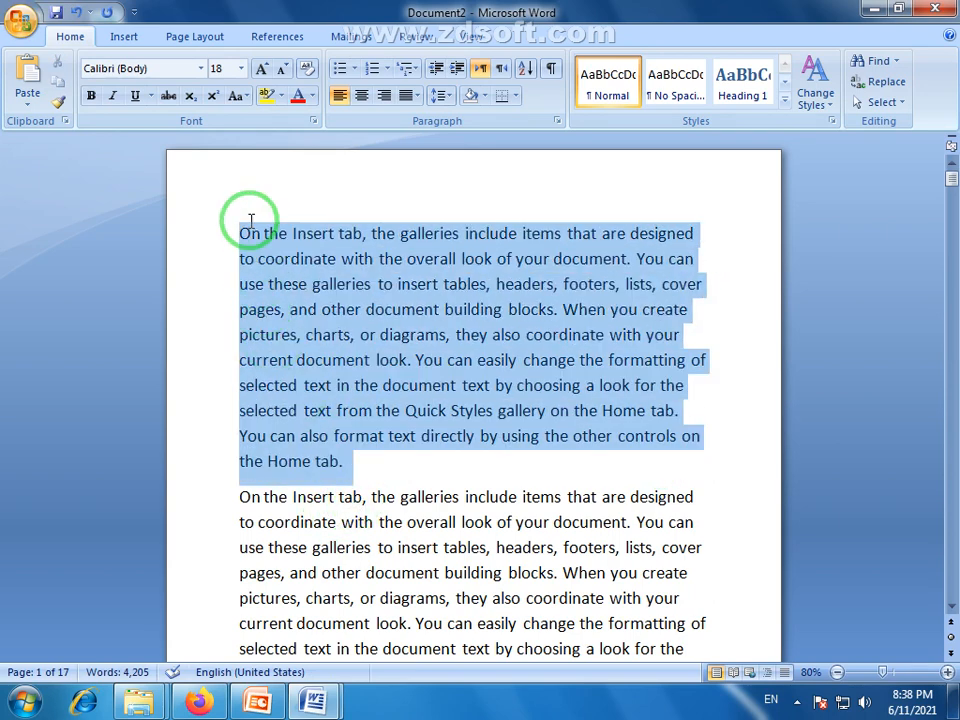
left_click(195, 36)
left_click(309, 104)
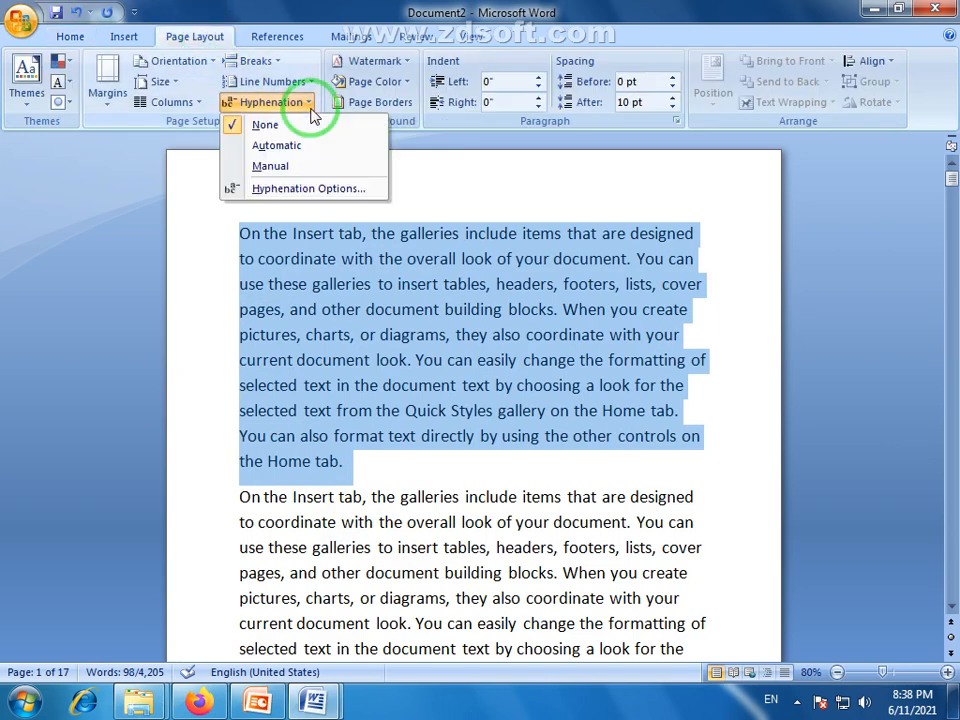
left_click(276, 146)
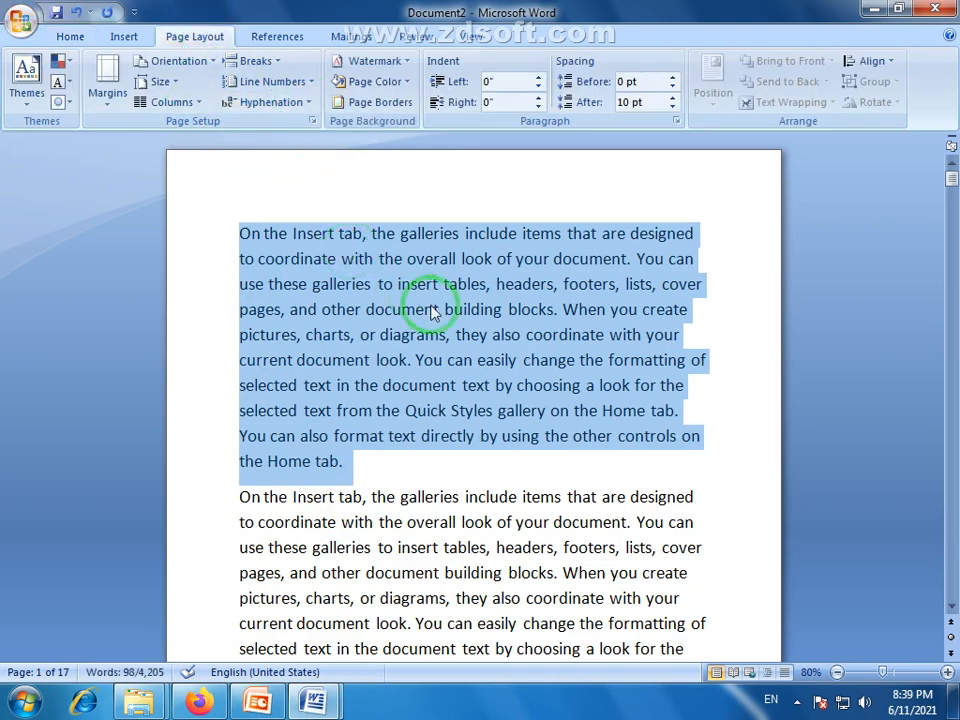
left_click(72, 37)
left_click(268, 72)
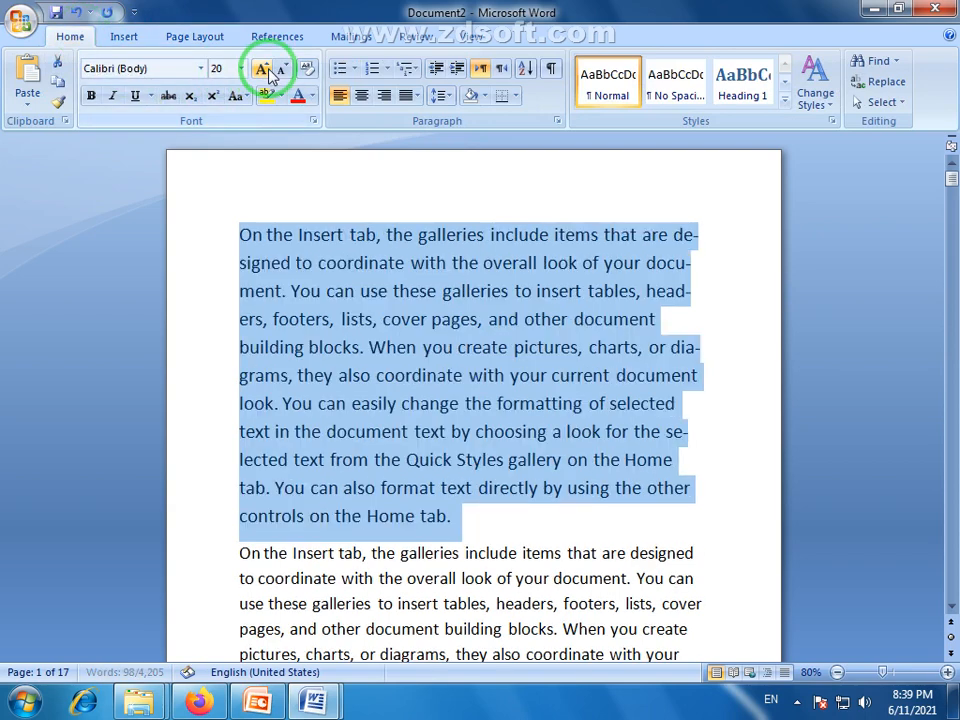
Examine the words split by hyphens at the line ends of the first paragraph, such as "designed", "document" and "diagrams".
left_click(420, 347)
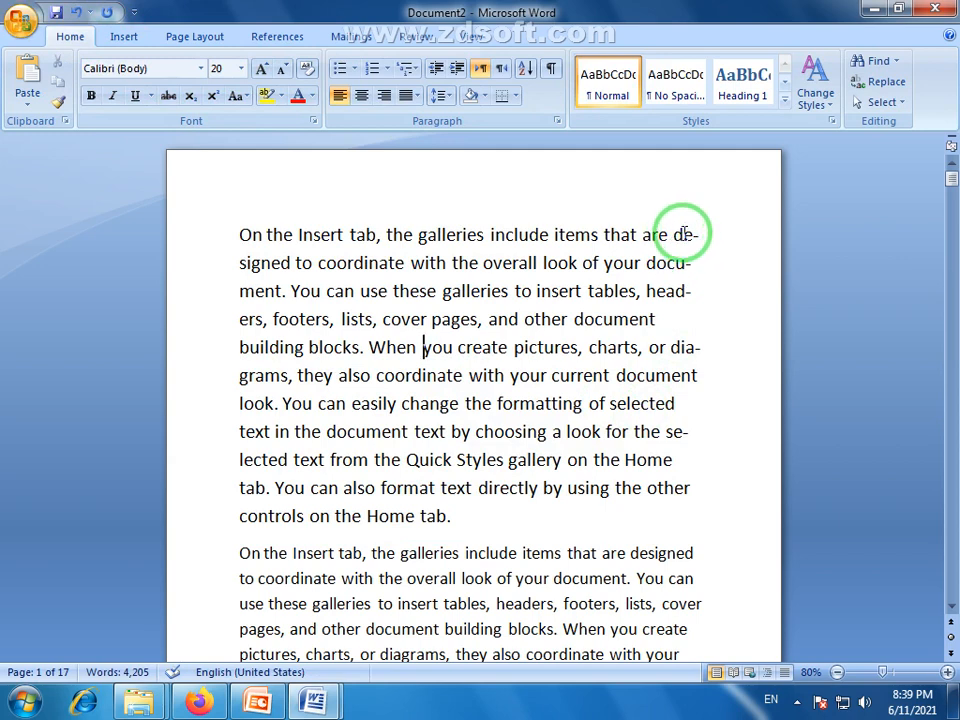
left_click(701, 234)
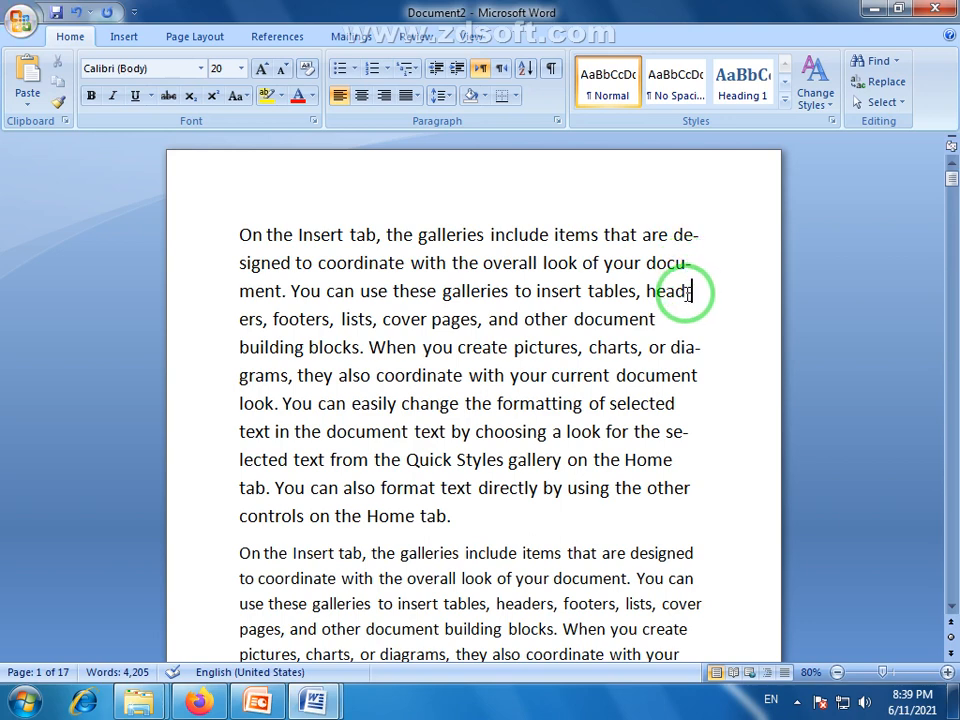
left_click(641, 320)
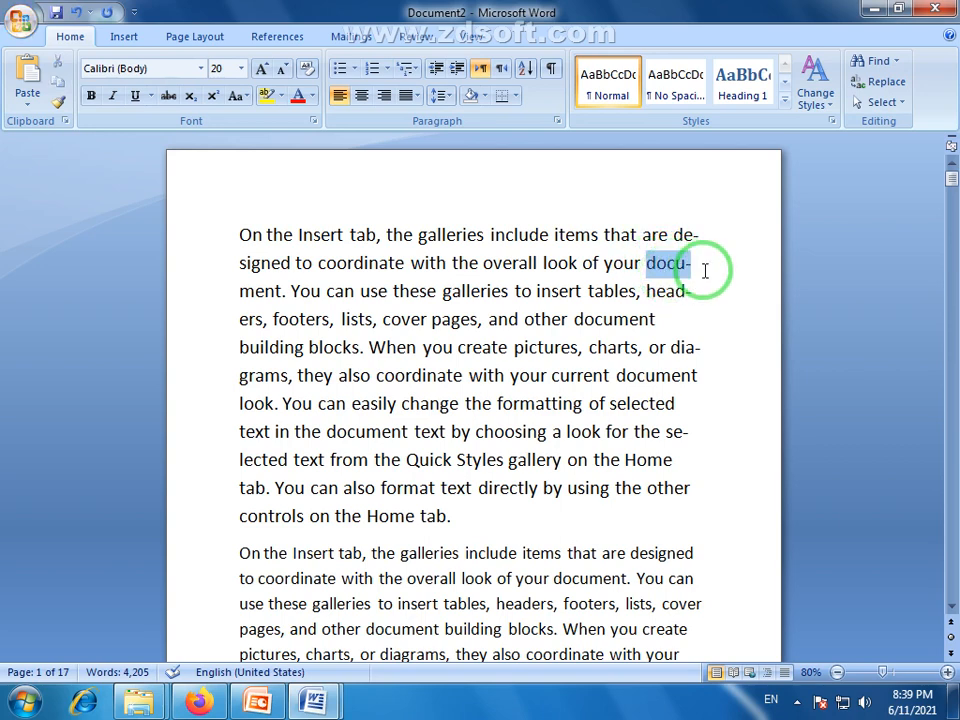
left_click_drag(705, 270, 287, 297)
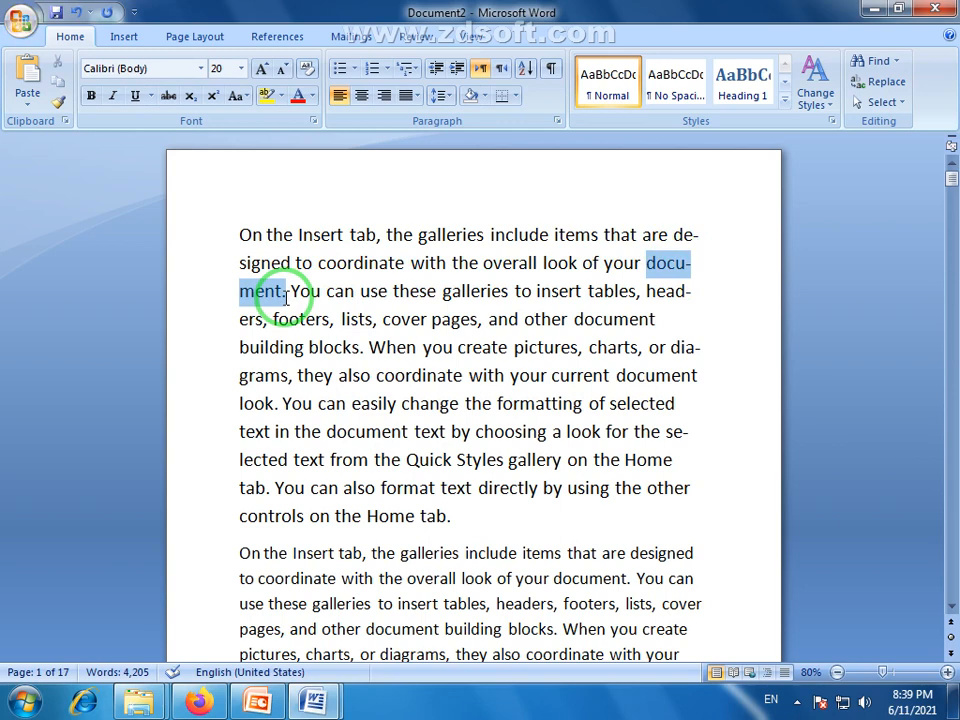
left_click(516, 347)
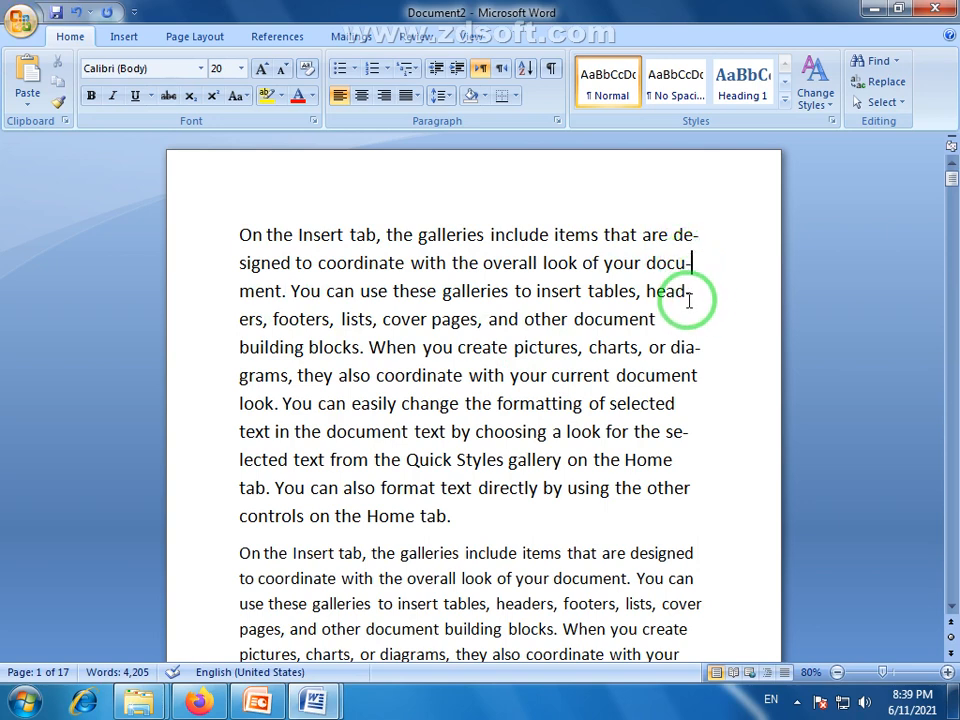
left_click(690, 431)
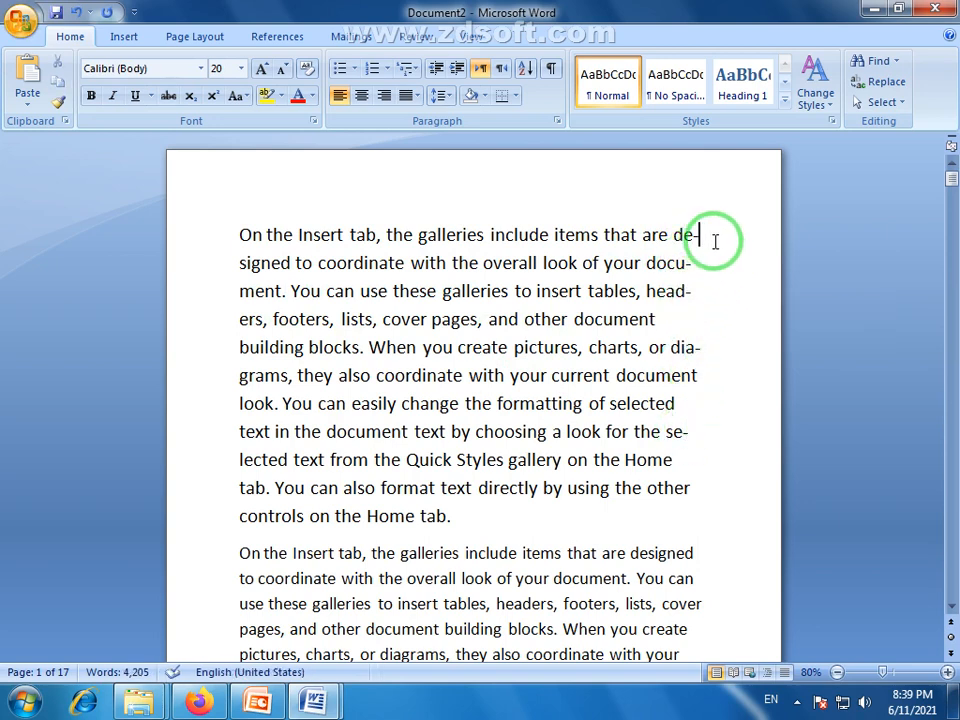
left_click_drag(673, 234, 300, 268)
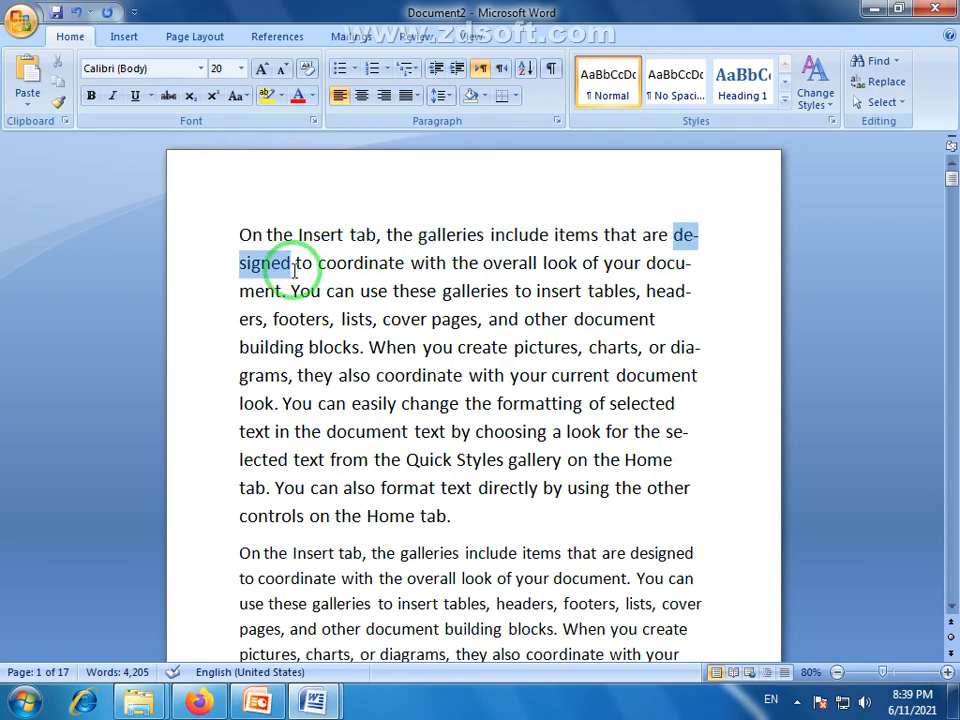
left_click(507, 347)
left_click_drag(670, 347, 255, 386)
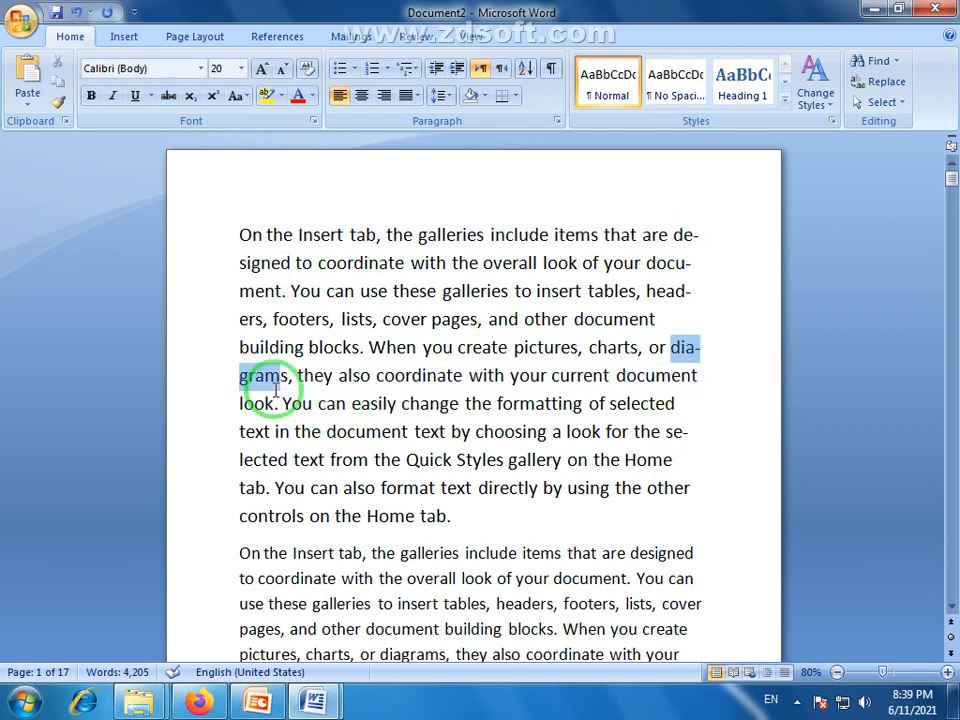
scroll(654, 493, "down", 3)
scroll(648, 460, "up", 3)
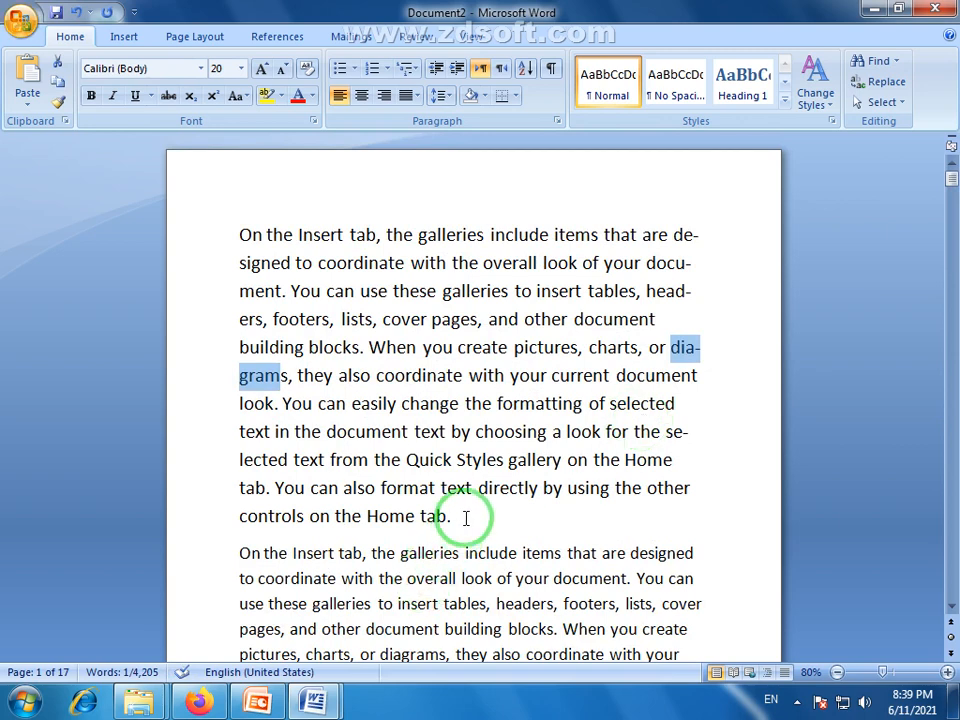
Set hyphenation back to None and check the text on the first two pages.
left_click_drag(465, 516, 242, 206)
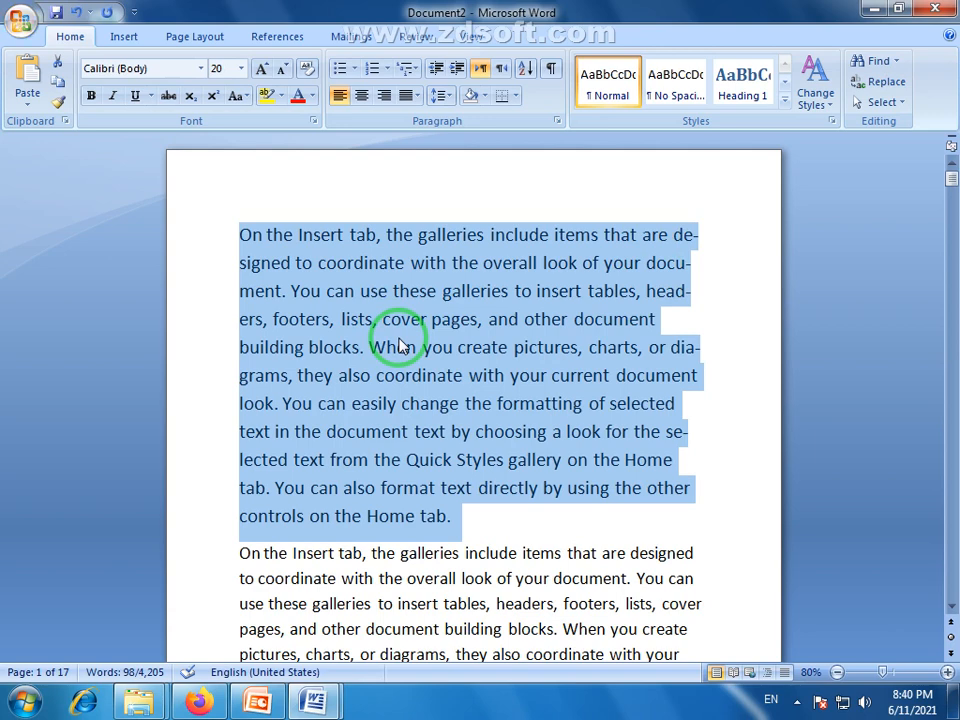
left_click(197, 35)
left_click(305, 102)
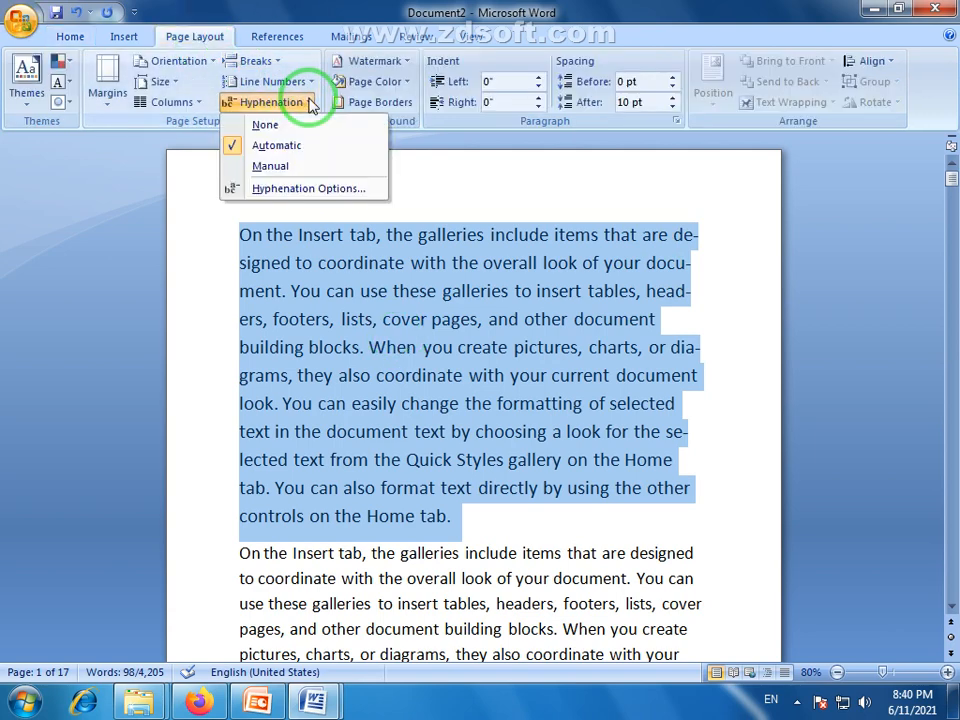
left_click(241, 125)
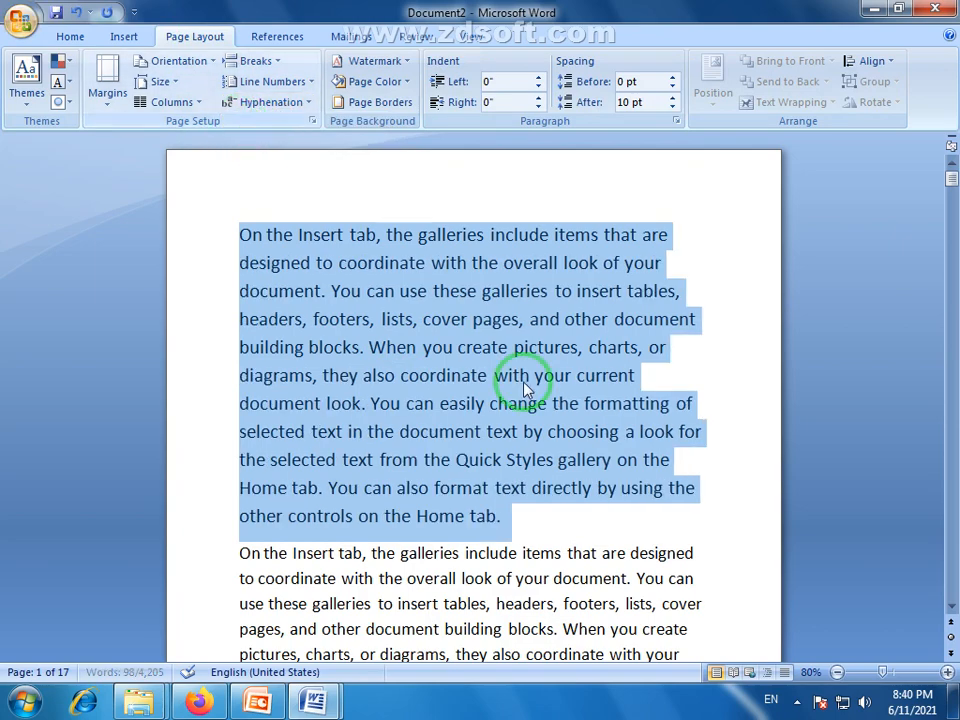
left_click(541, 487)
scroll(413, 369, "down", 15)
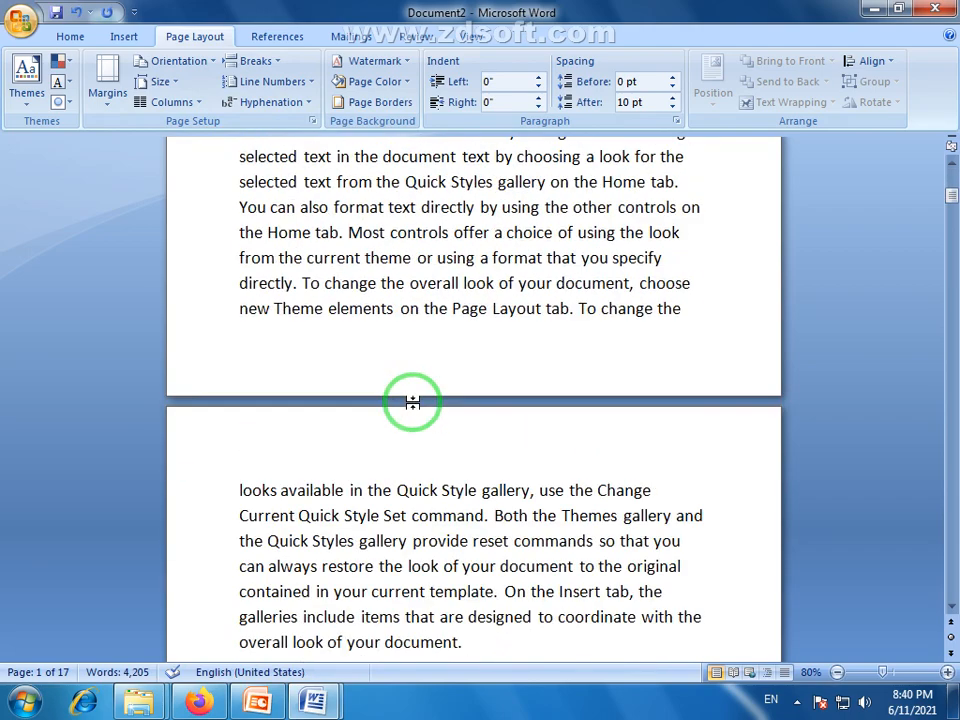
scroll(417, 405, "up", 10)
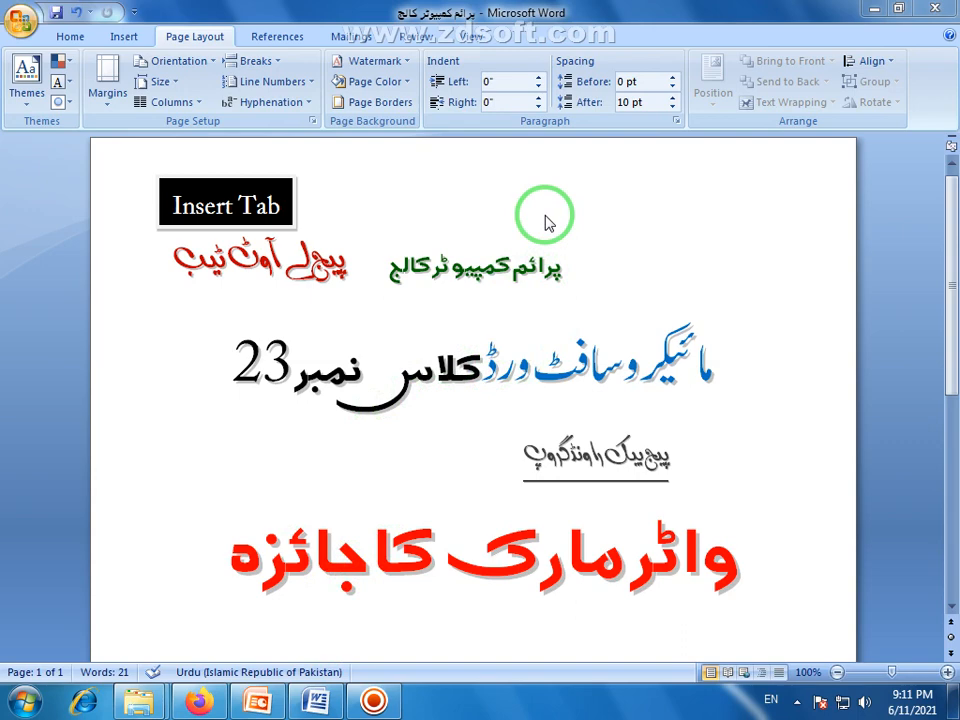
left_click(407, 60)
left_click(382, 63)
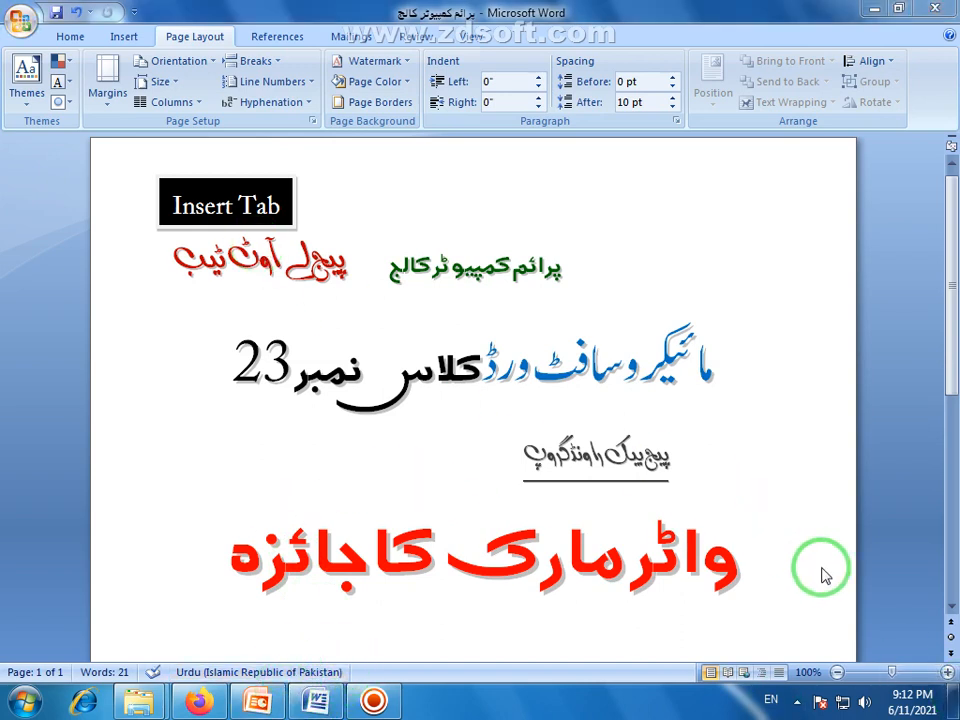
Show the Windows desktop in place of the open document windows.
left_click(955, 700)
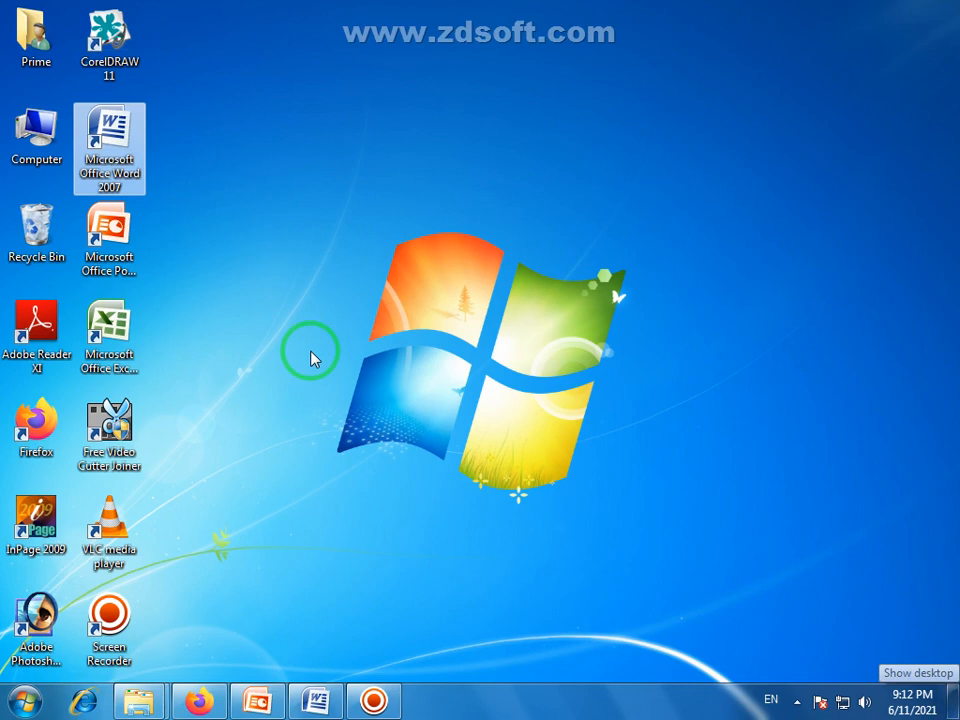
Open Microsoft Office Word 2007 in a maximized window and set the blank document's zoom to 100%.
left_click(195, 264)
double_click(109, 132)
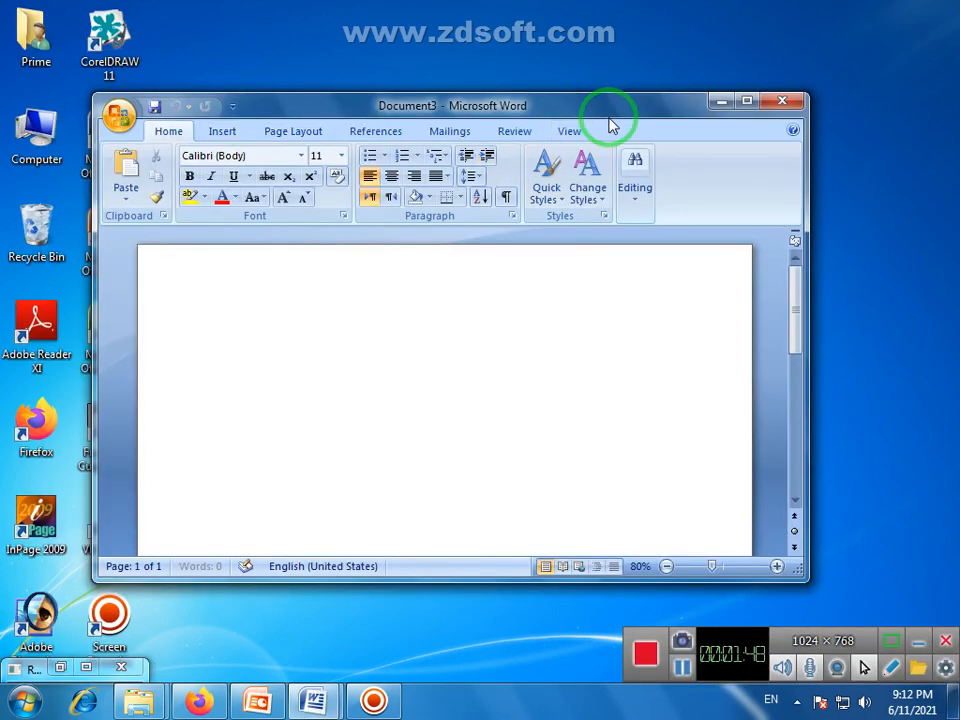
double_click(615, 112)
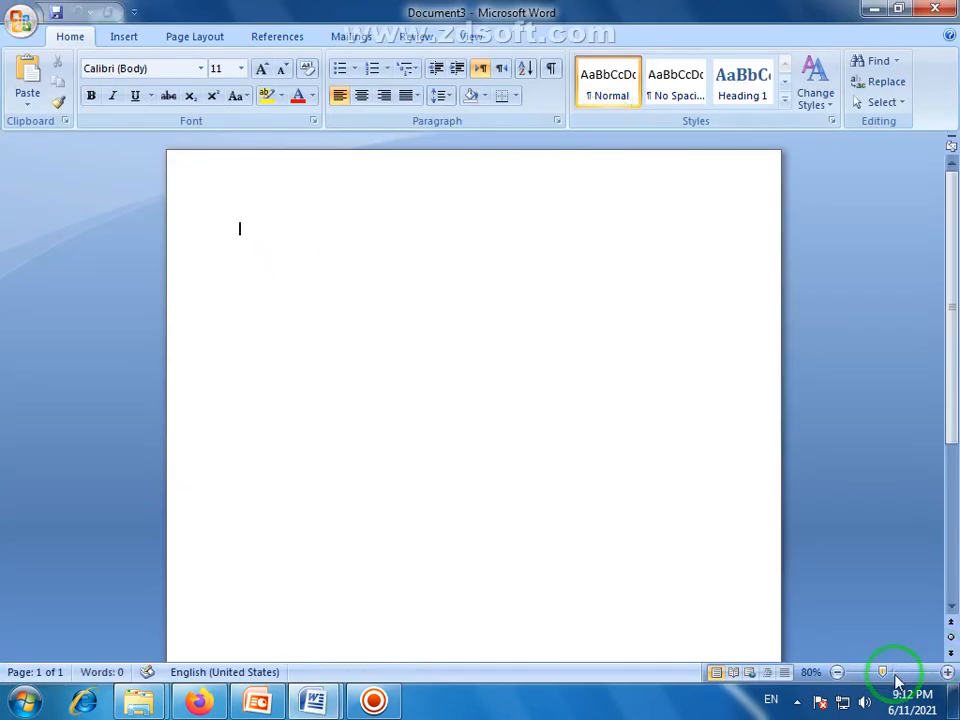
left_click(895, 672)
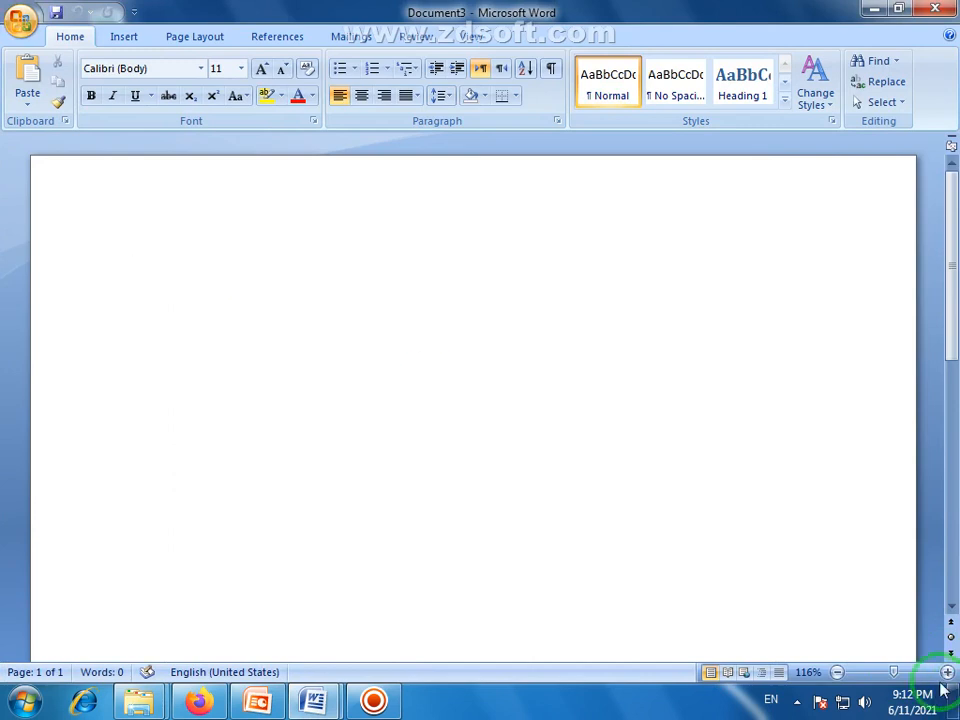
left_click(837, 672)
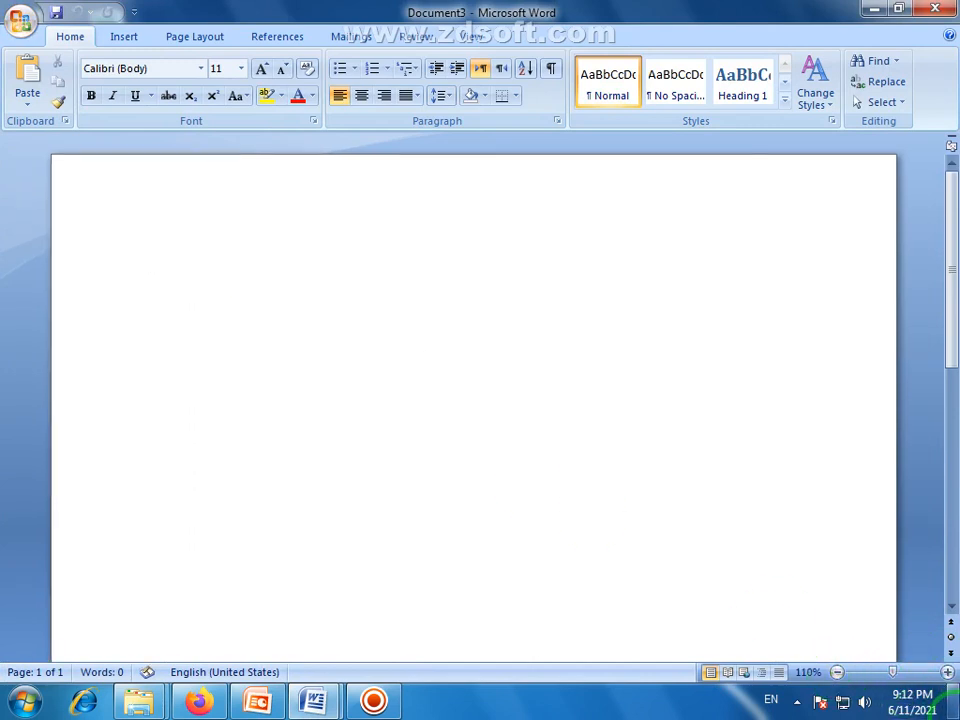
left_click(837, 672)
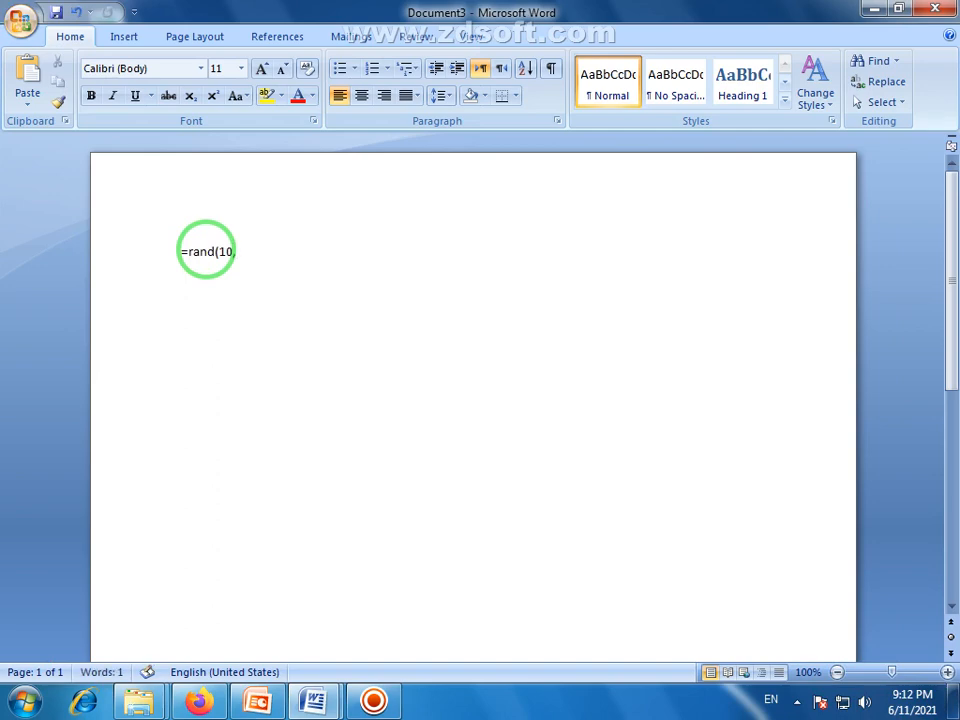
Fill the blank document with ten paragraphs of sample text using the =rand( function and return to its beginning.
key("Return")
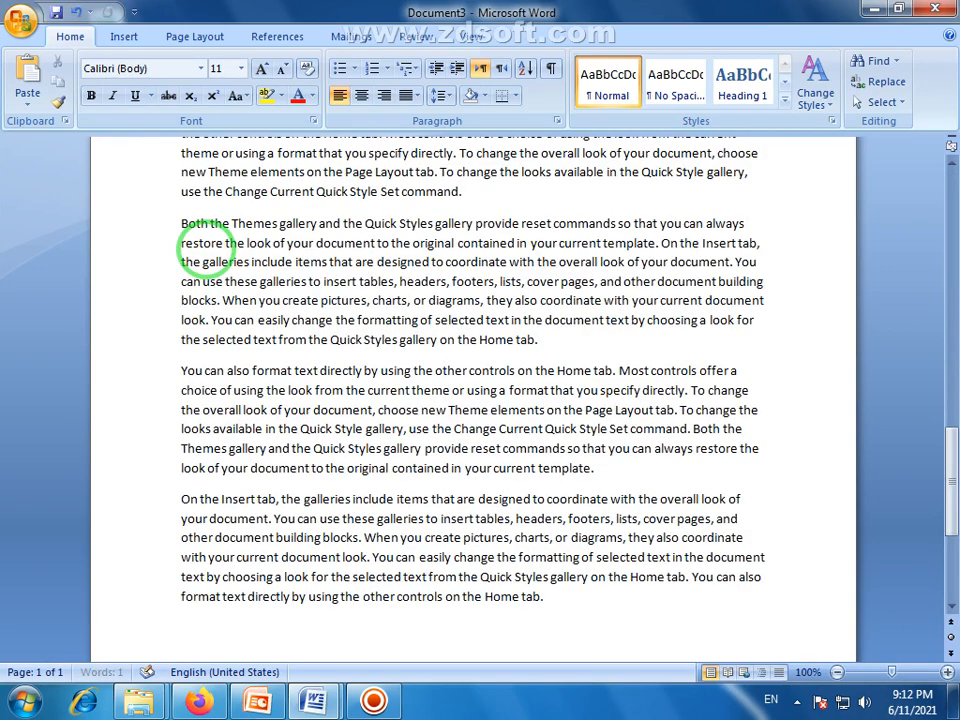
scroll(484, 396, "up", 3)
scroll(522, 435, "up", 18)
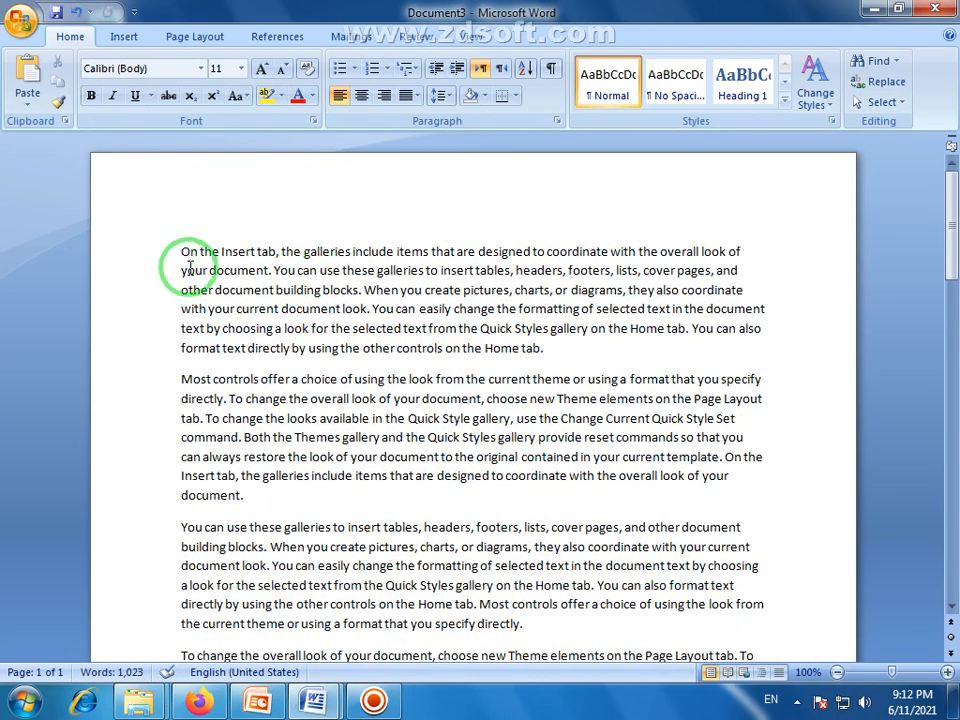
Examine the generated paragraphs on the first page, temporarily highlighting the first two paragraphs.
scroll(514, 414, "down", 5)
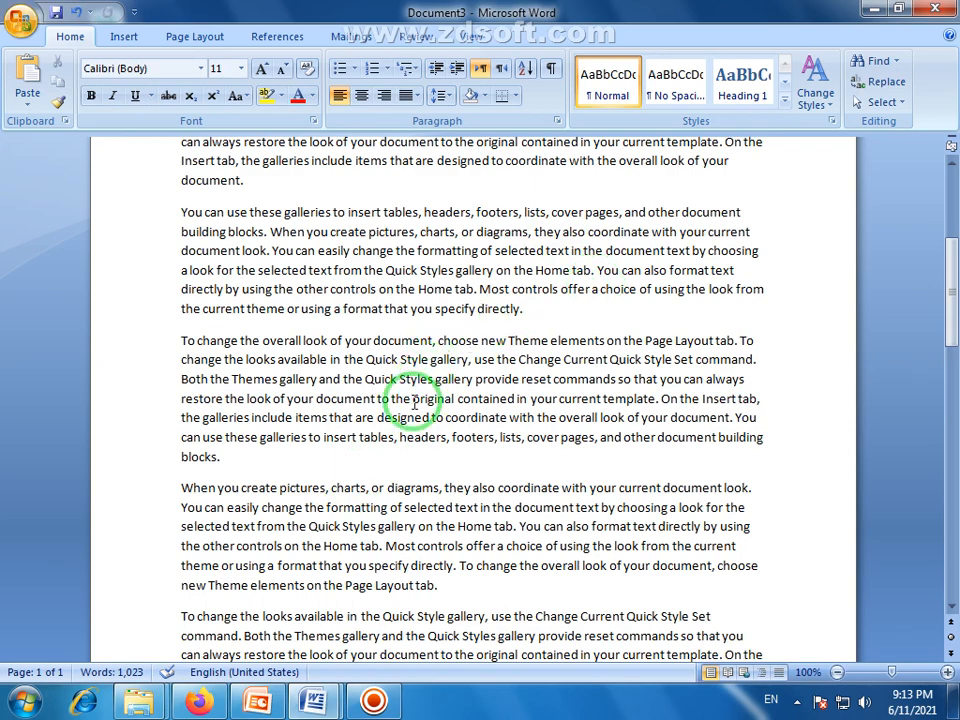
scroll(549, 266, "down", 2)
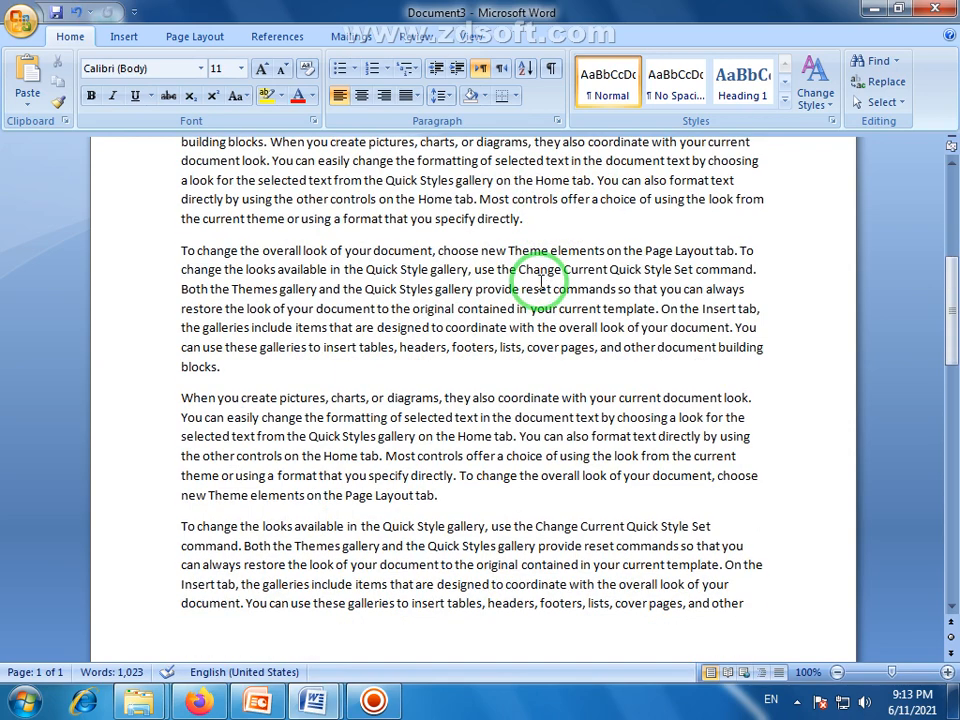
scroll(540, 285, "down", 11)
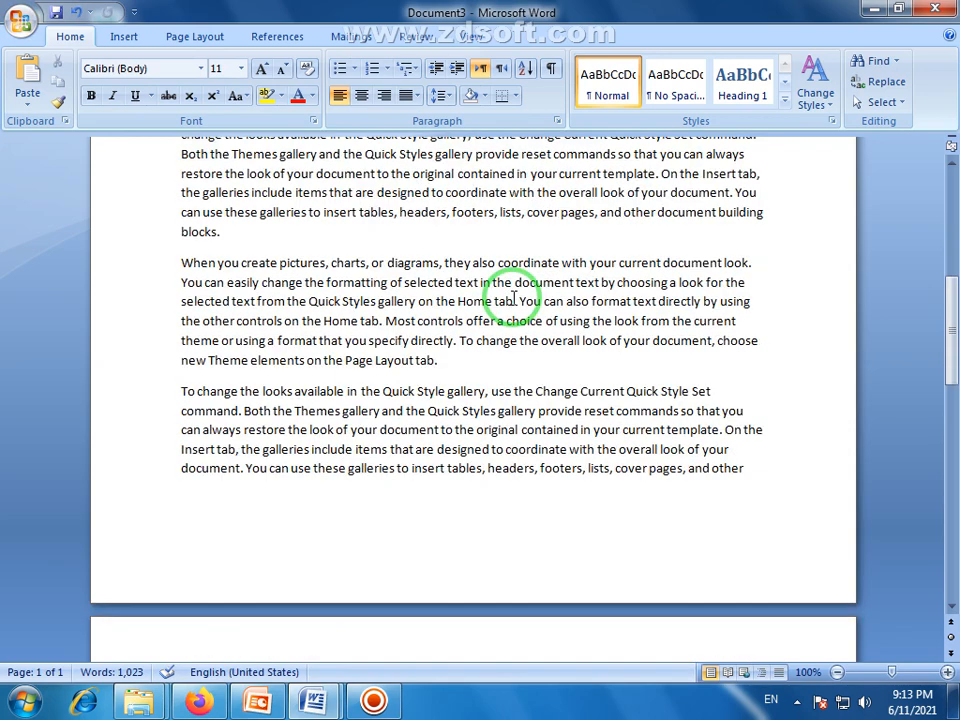
scroll(505, 280, "up", 5)
scroll(519, 297, "up", 14)
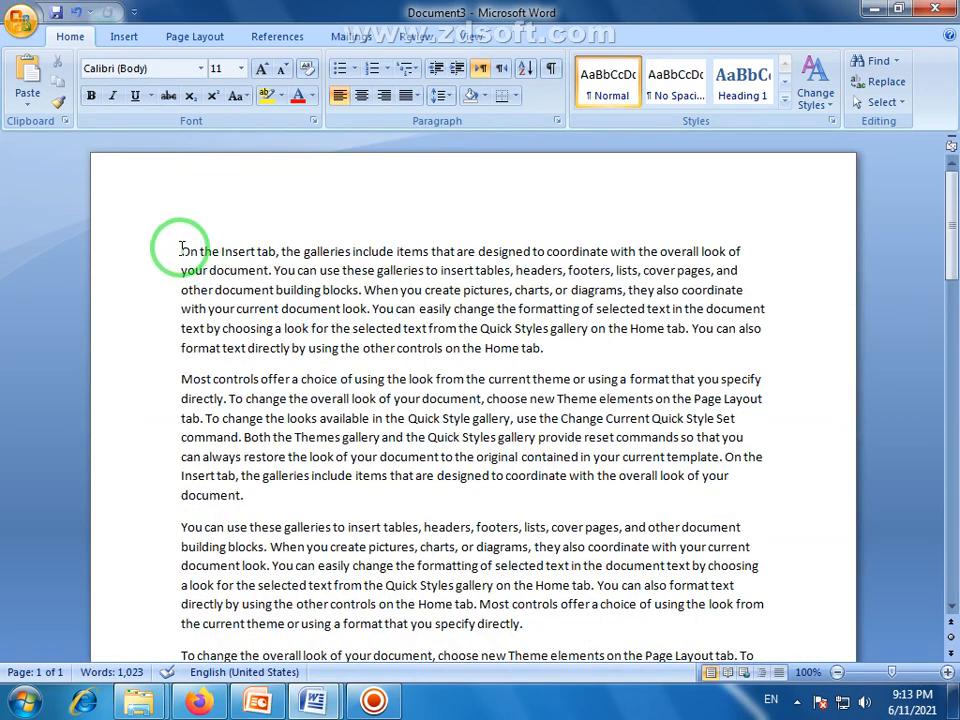
left_click_drag(182, 251, 422, 489)
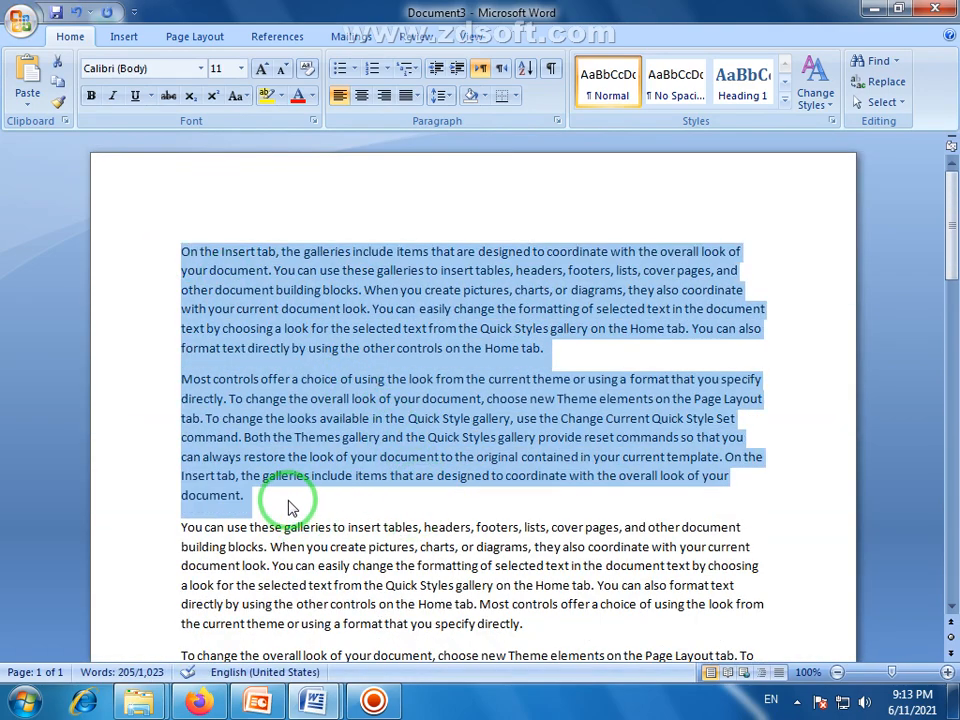
left_click(289, 500)
left_click_drag(242, 495, 153, 260)
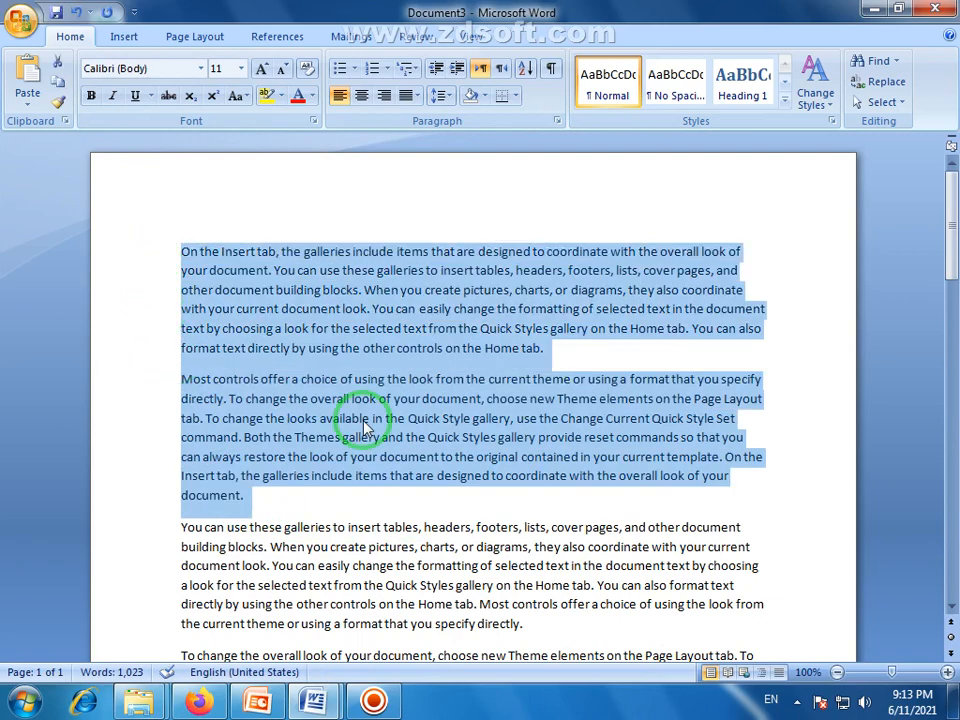
left_click(364, 418)
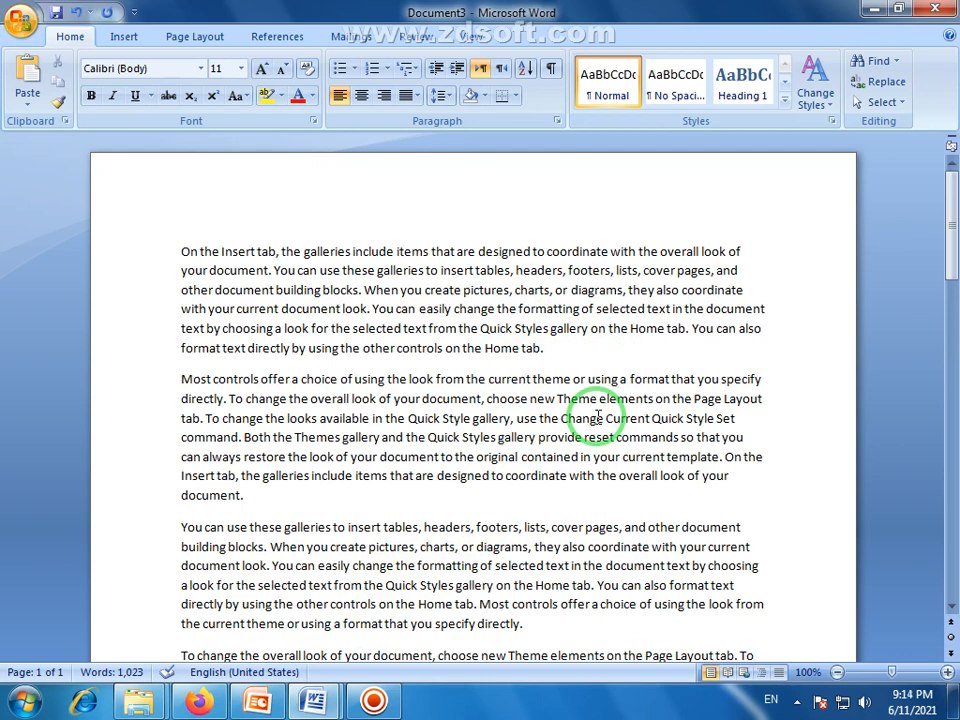
left_click(370, 381)
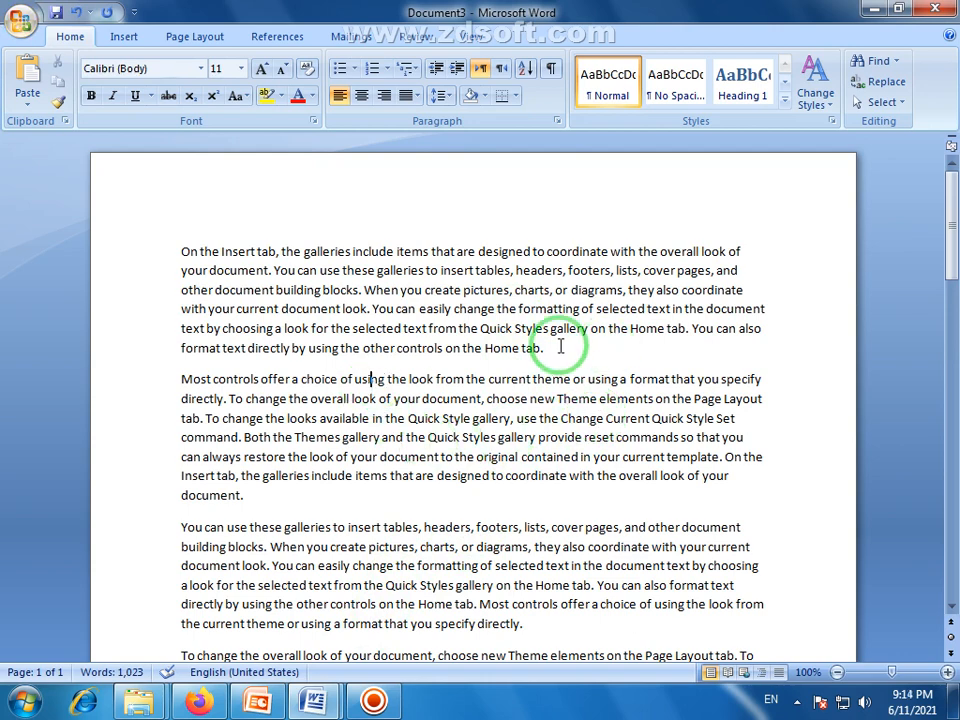
Zoom the document out to 50% and switch to the Two Pages view to show both pages side by side.
left_click(837, 672)
left_click(837, 672)
left_click(837, 672)
left_click(837, 672)
left_click(837, 672)
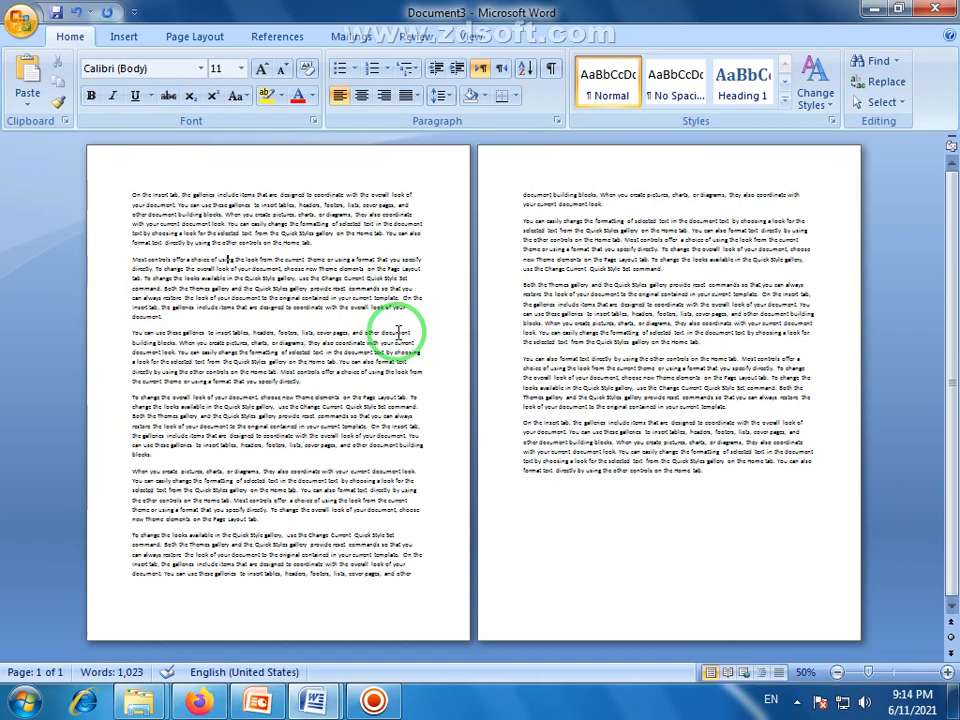
left_click(466, 35)
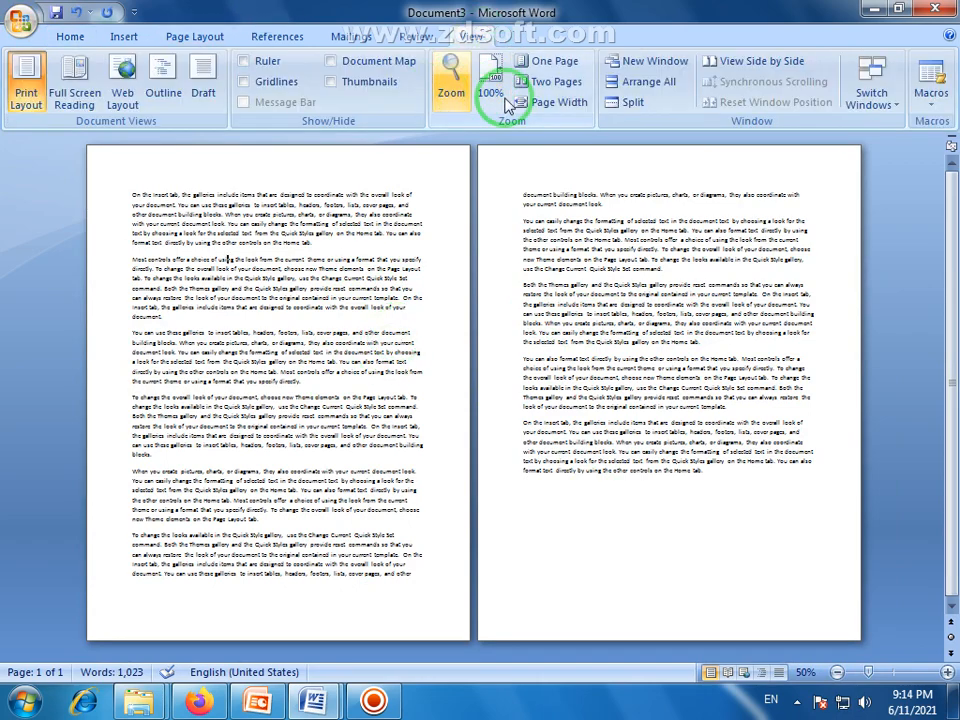
left_click(557, 83)
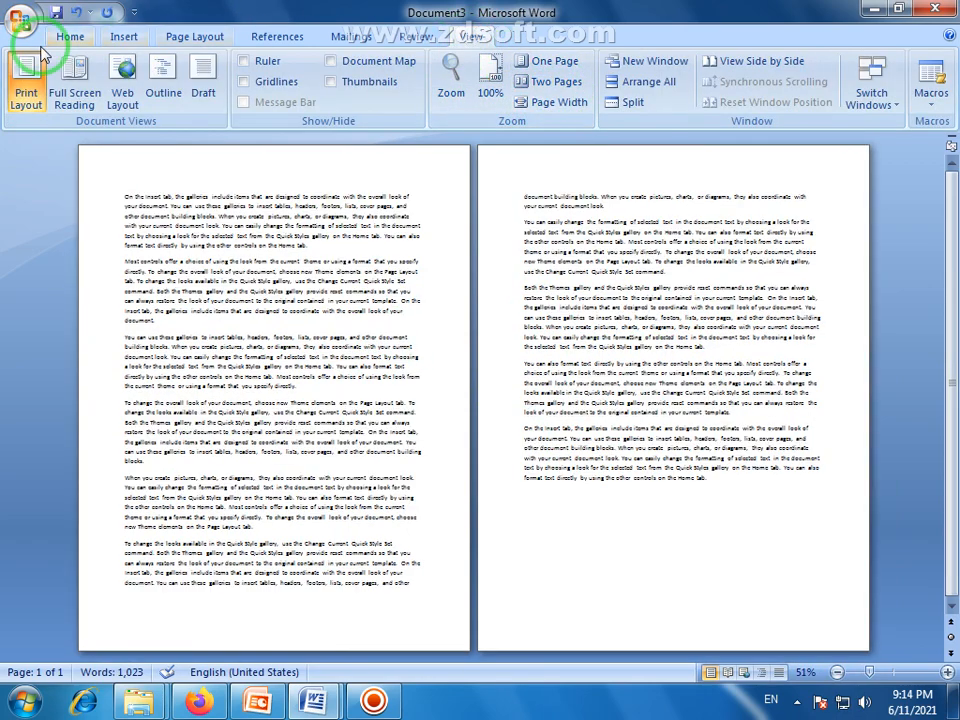
Apply the built-in DO NOT COPY 1 watermark to the document.
left_click(193, 37)
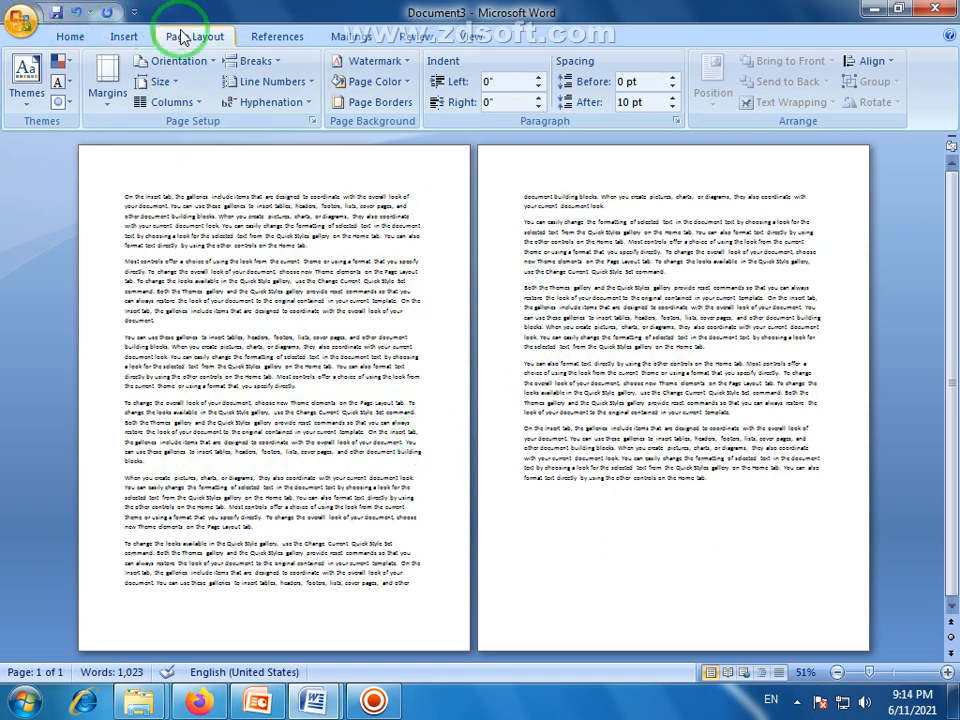
left_click(385, 61)
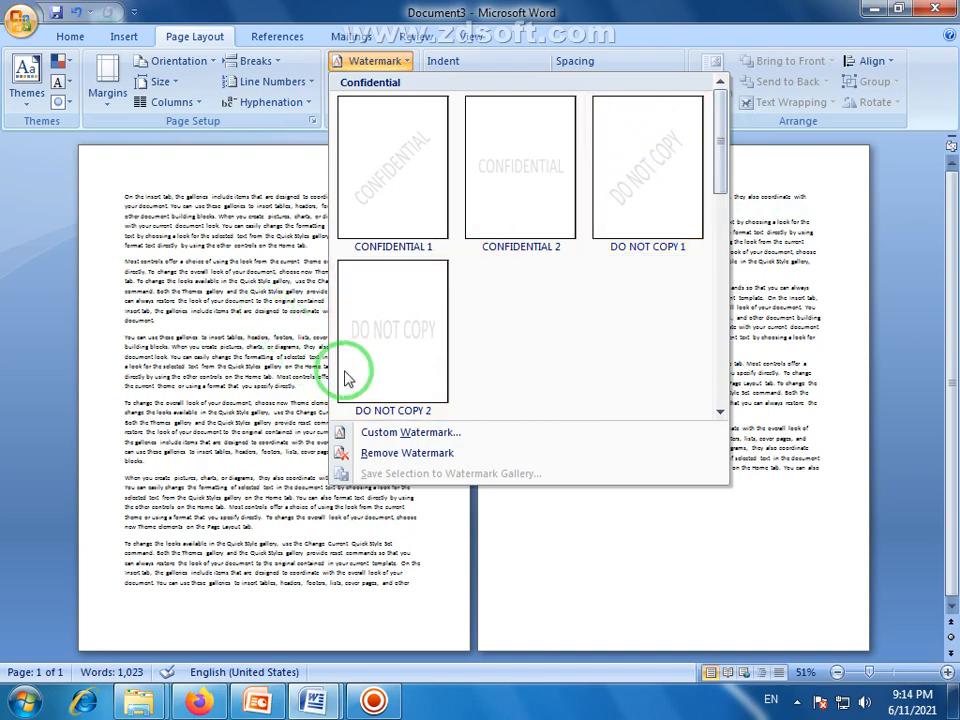
left_click(643, 179)
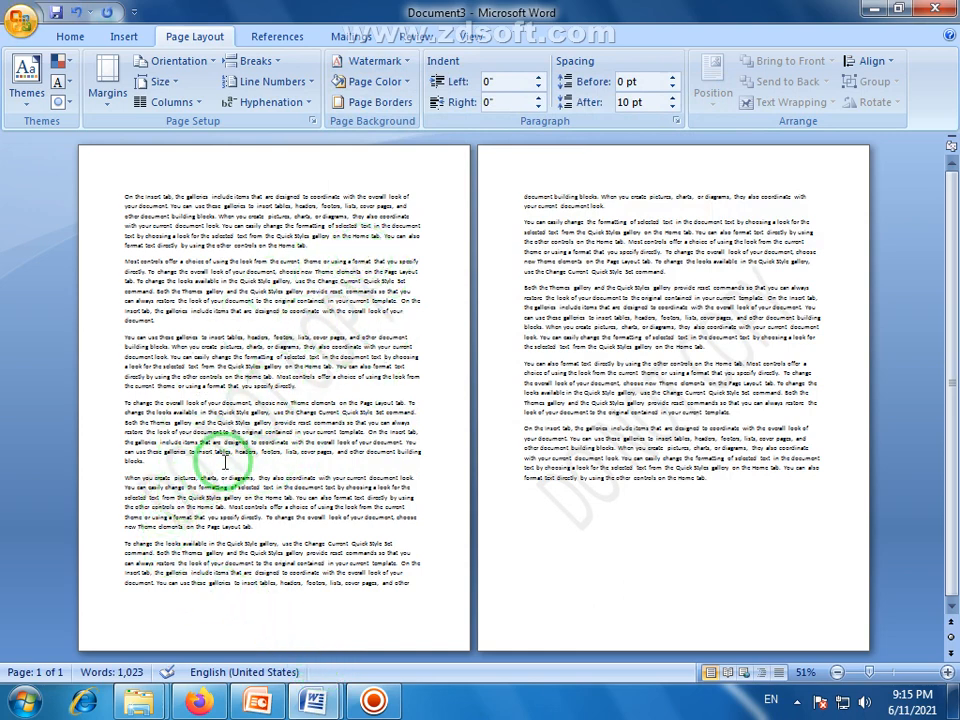
Customize the DO NOT COPY text watermark by setting its color to red, keeping the diagonal layout.
left_click(410, 62)
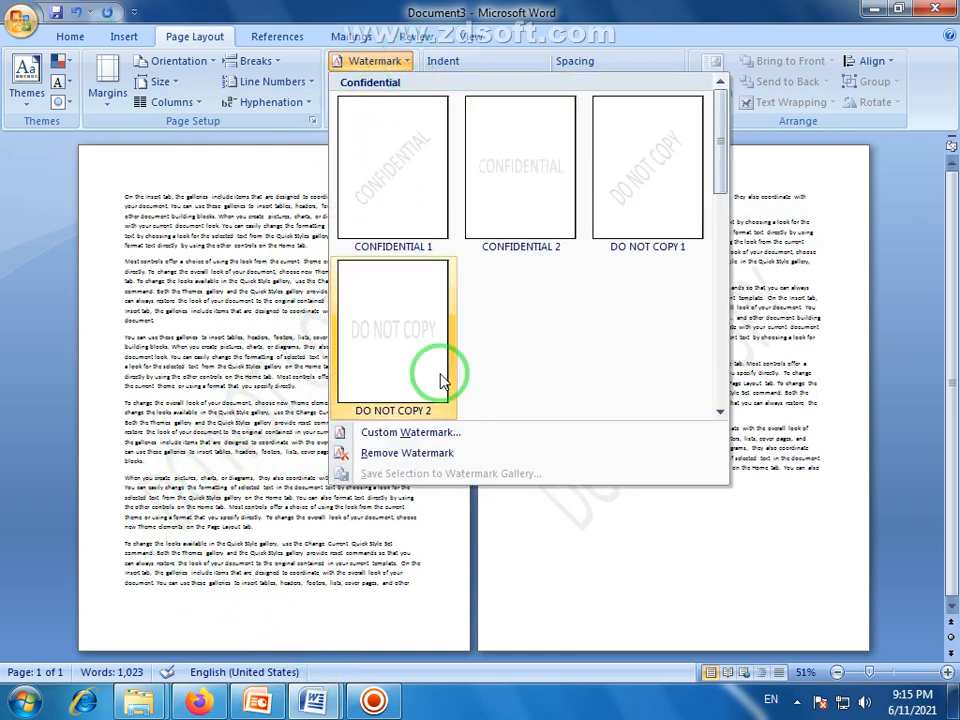
left_click(405, 440)
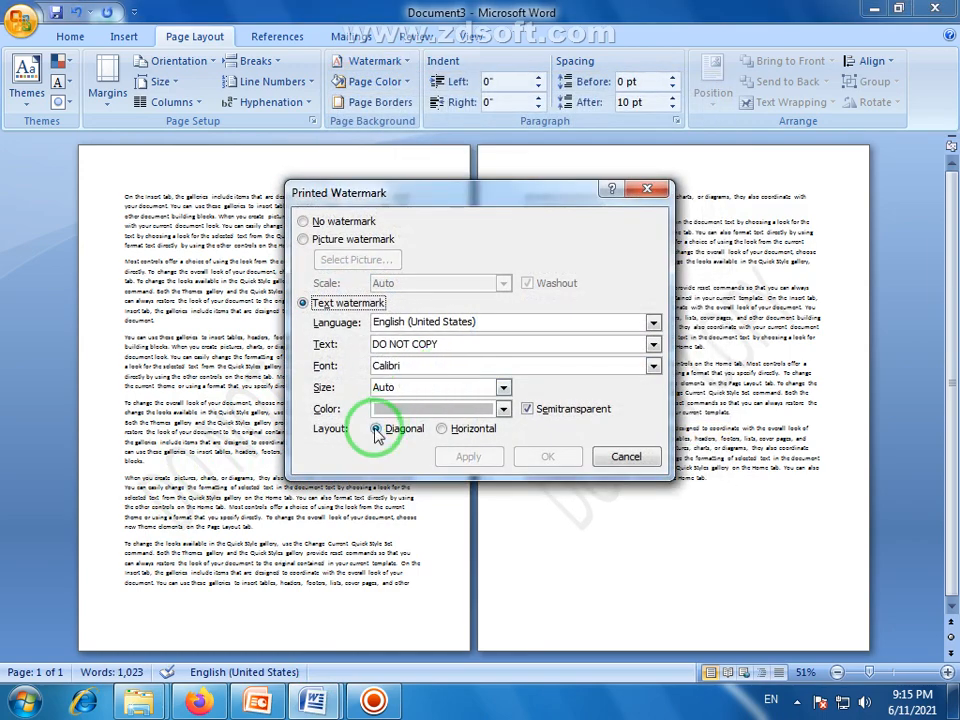
left_click(504, 410)
left_click(388, 576)
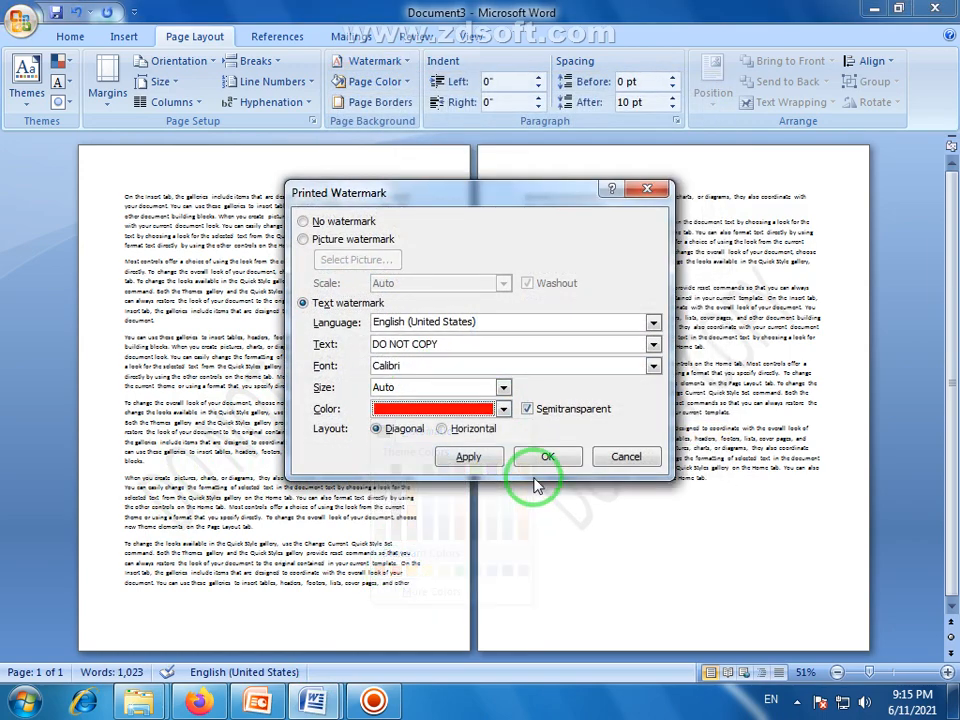
left_click(548, 456)
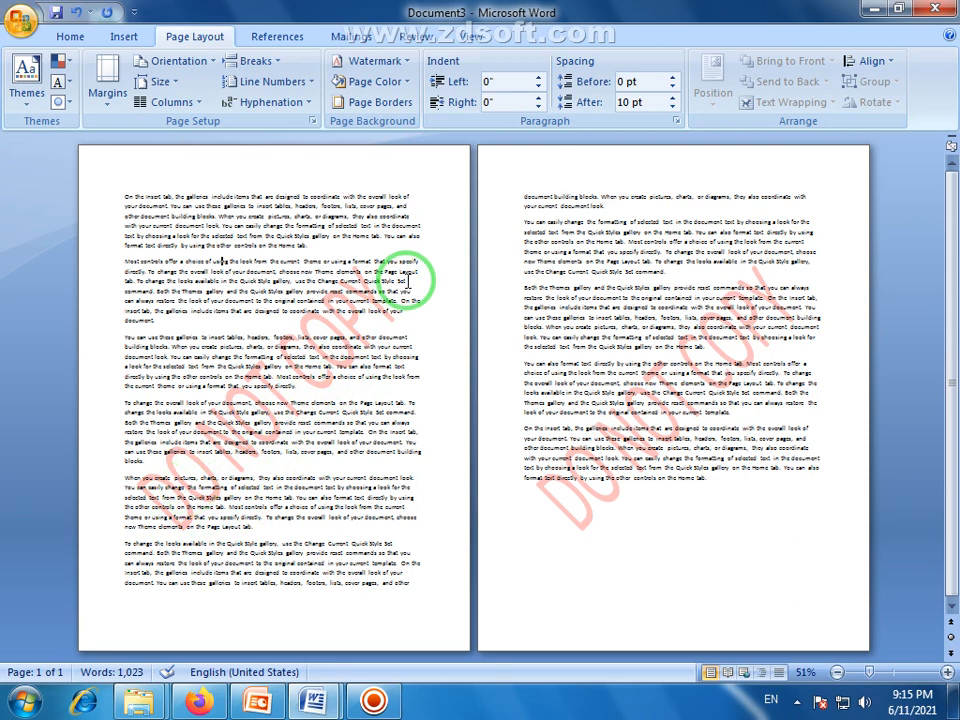
Reopen the custom watermark settings, review the preset texts and replace the watermark text with PAKISTAN.
left_click(405, 63)
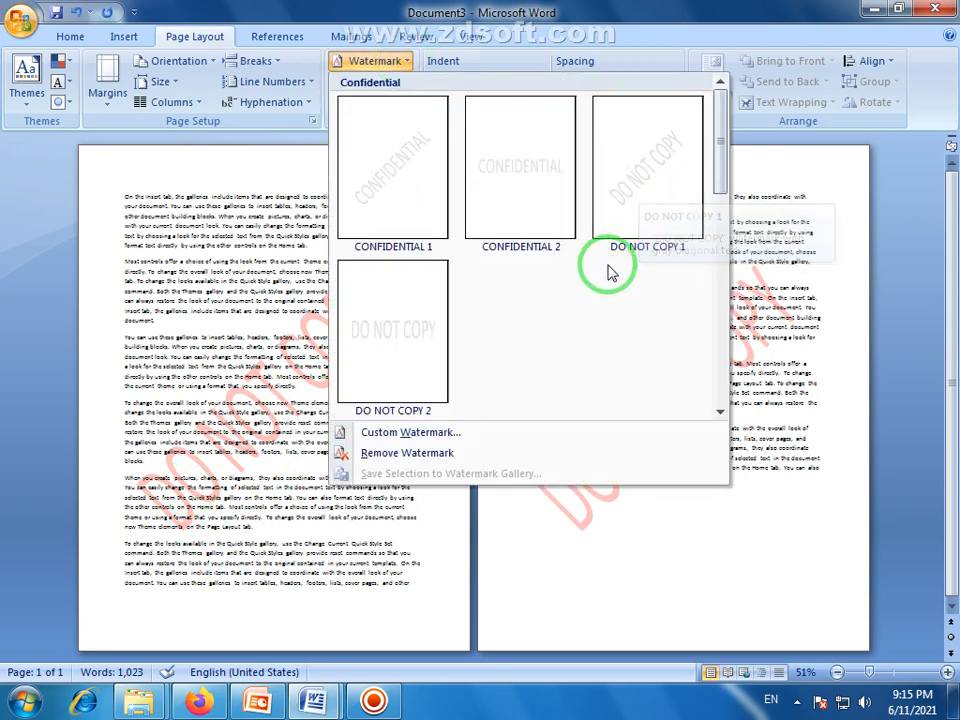
left_click(444, 437)
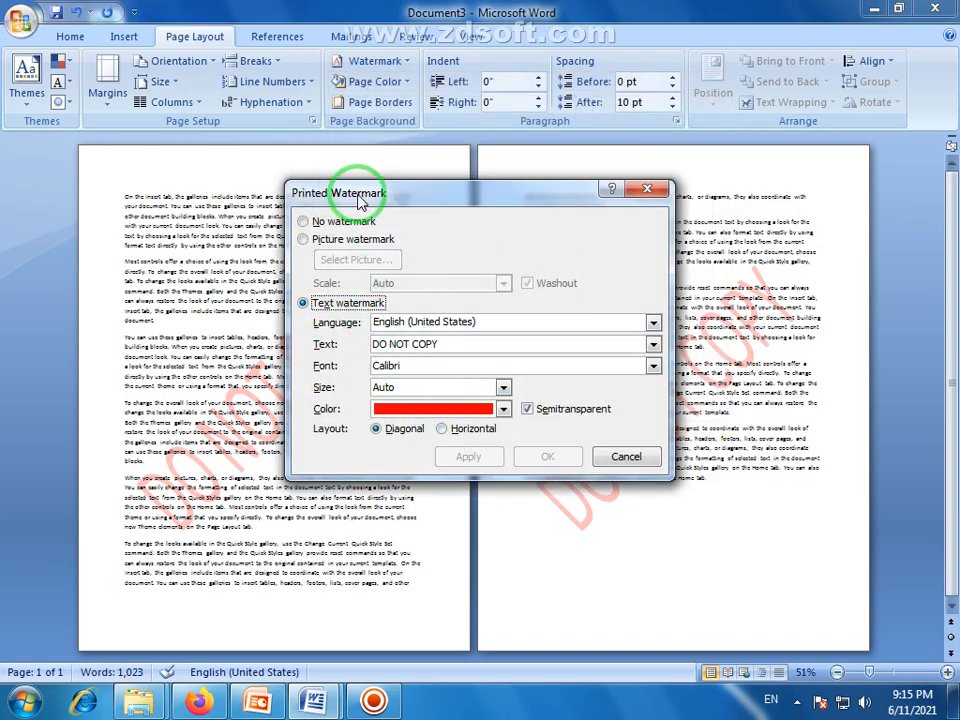
left_click_drag(358, 198, 341, 199)
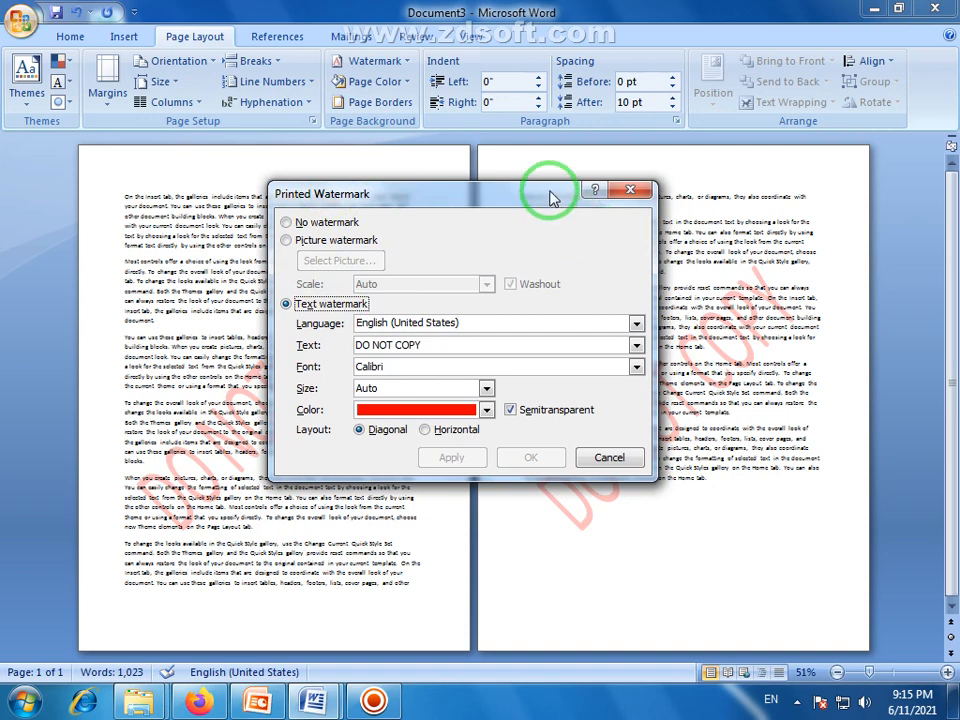
left_click_drag(553, 199, 517, 199)
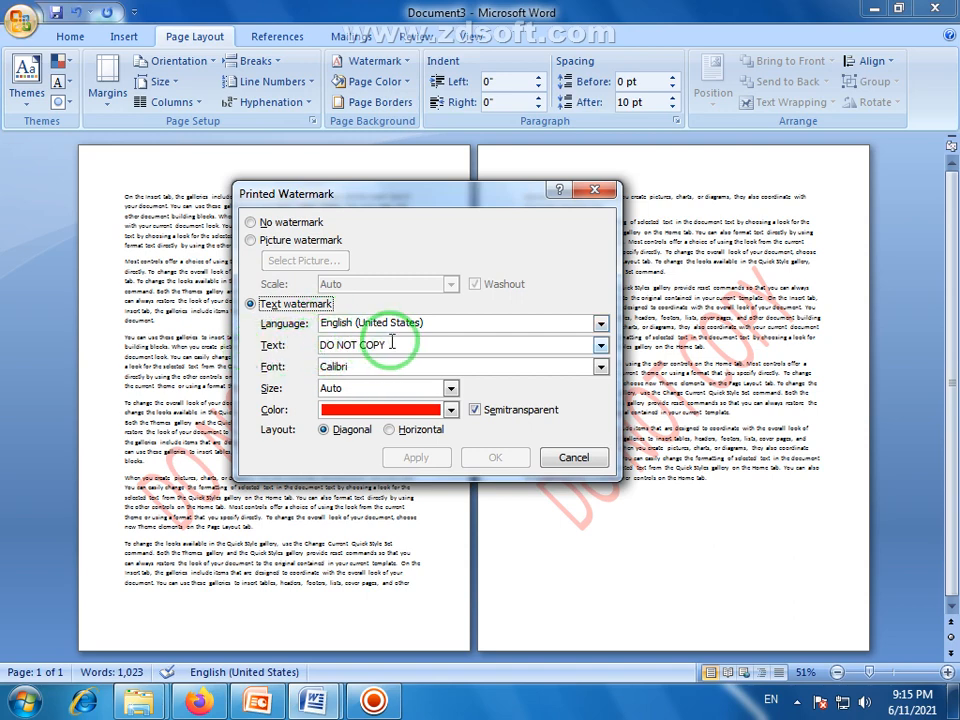
left_click(601, 345)
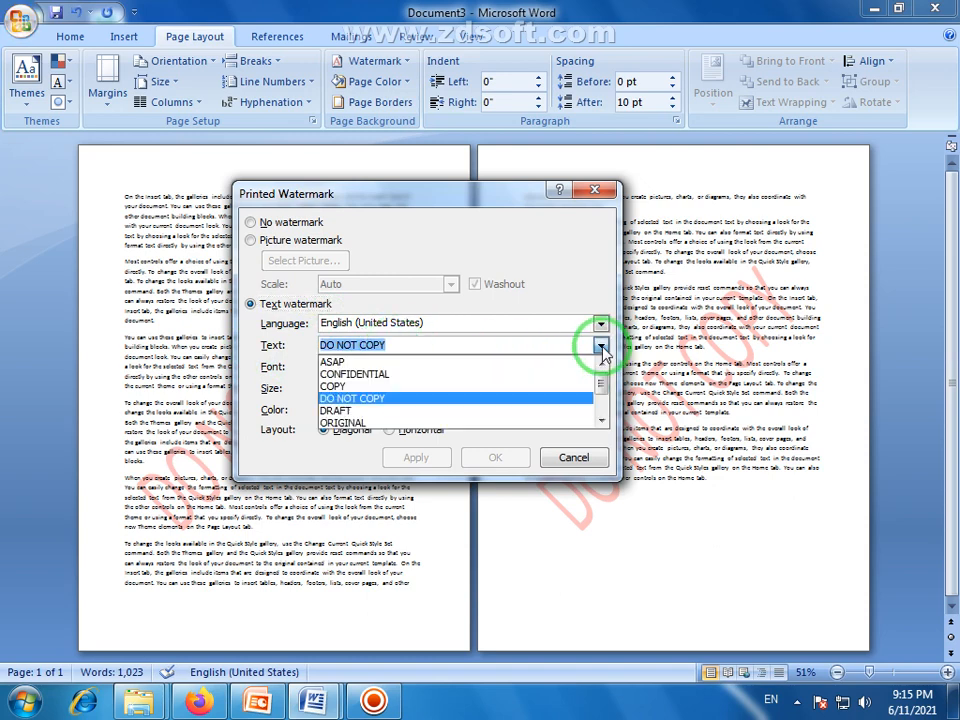
left_click(602, 421)
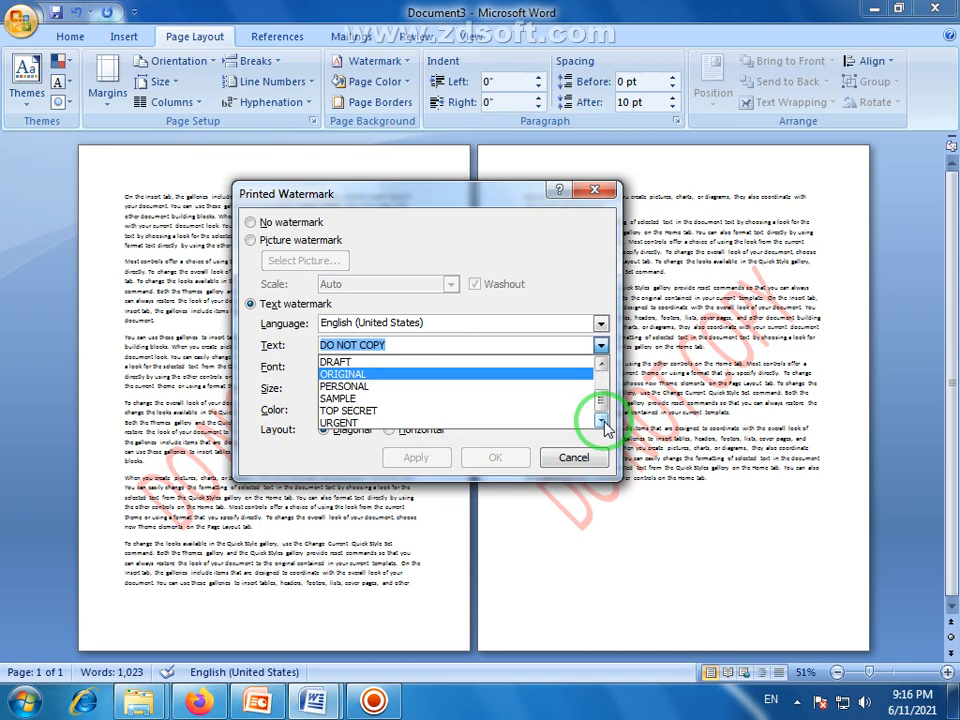
scroll(610, 395, "up", 2)
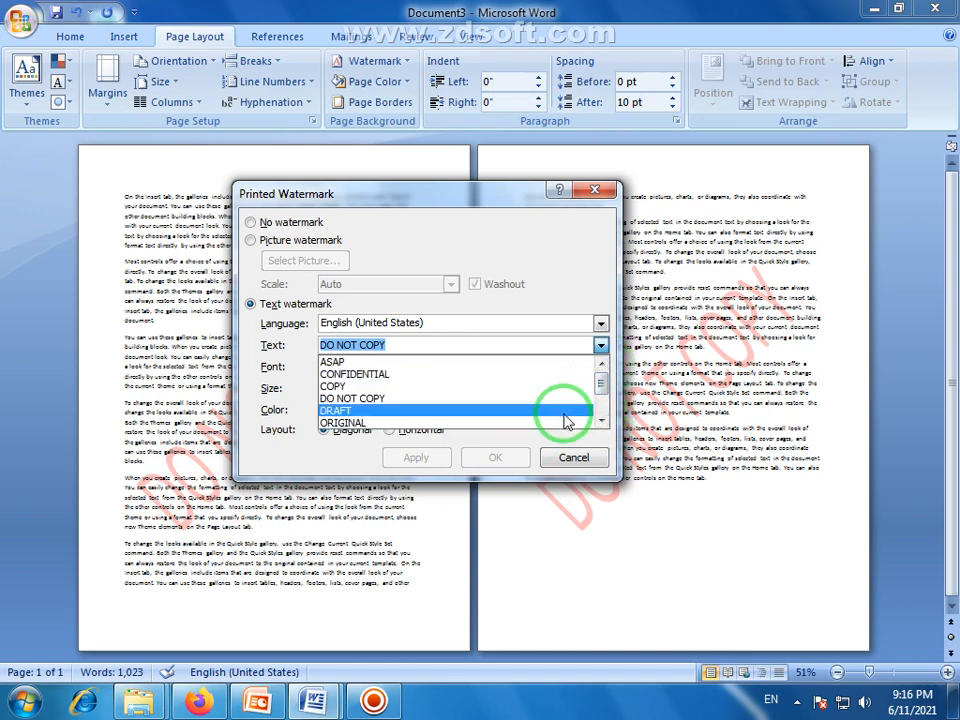
left_click(402, 360)
left_click(362, 348)
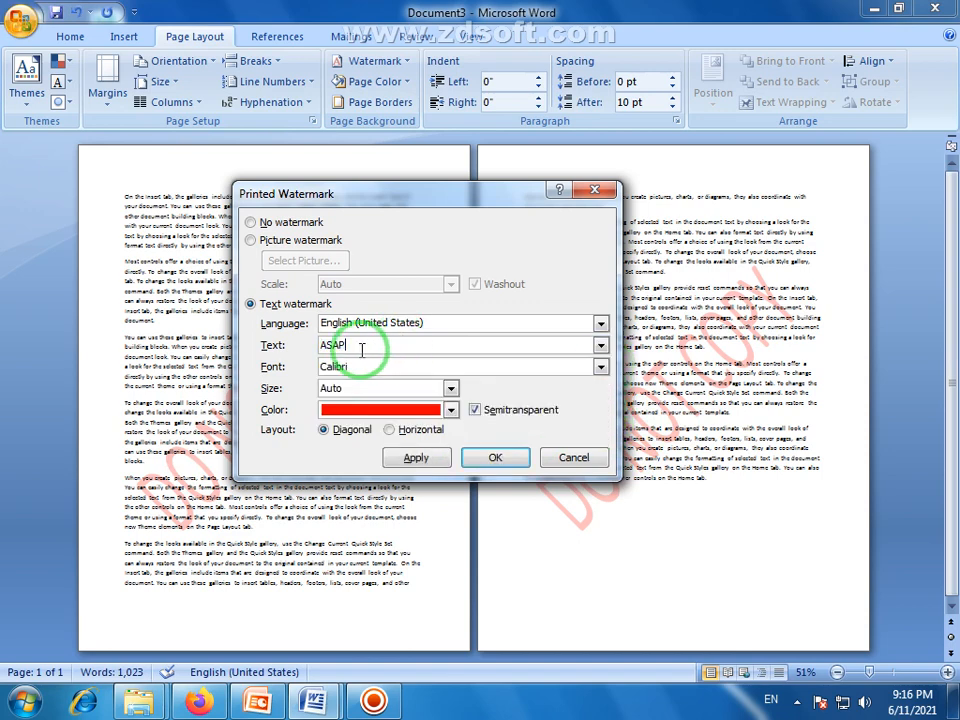
double_click(322, 348)
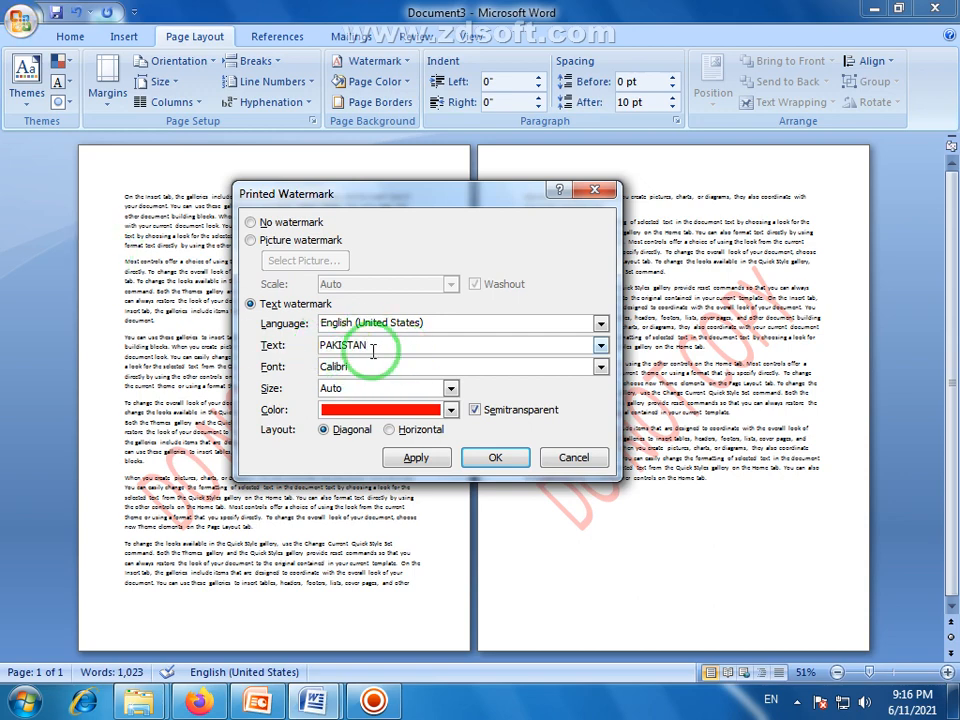
Review the font, size and color choices and apply the PAKISTAN text watermark in red Calibri, auto size, semitransparent and diagonal.
left_click(601, 368)
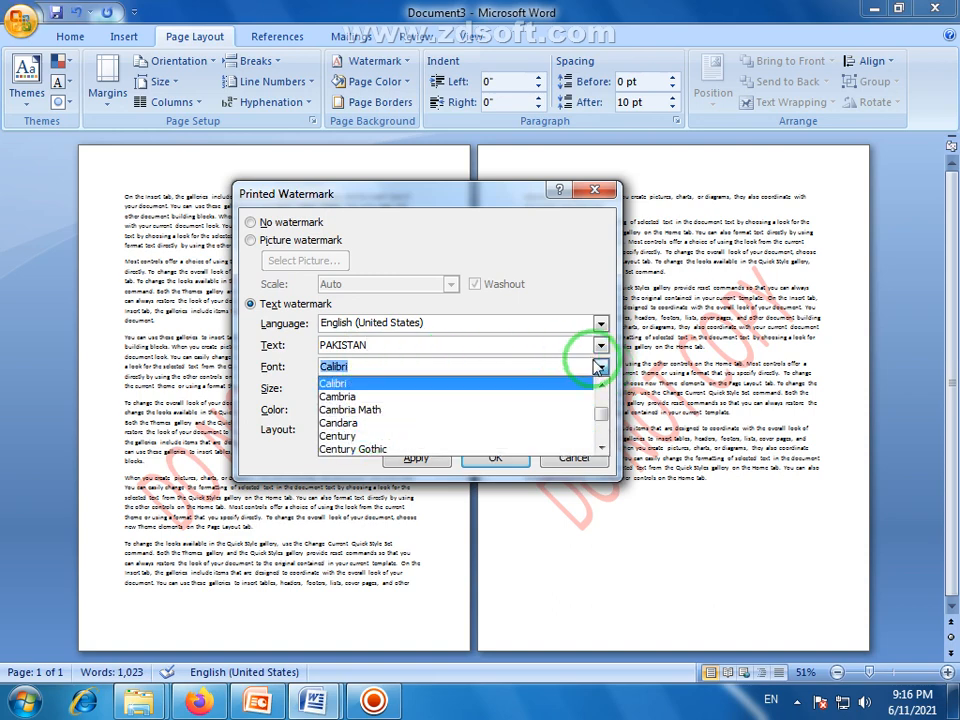
left_click(601, 368)
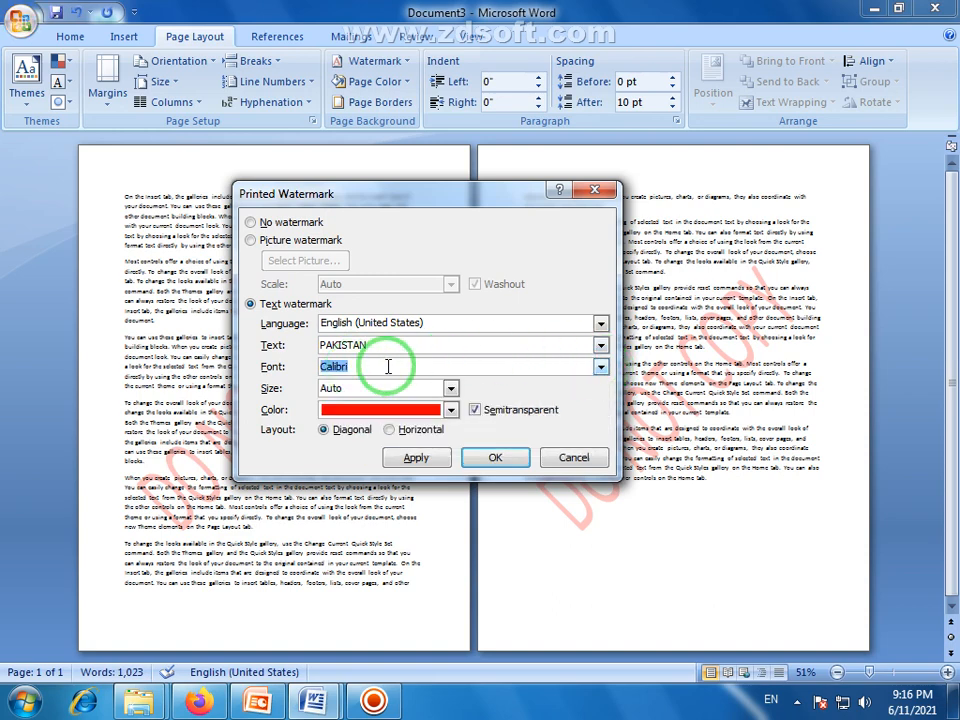
left_click(451, 388)
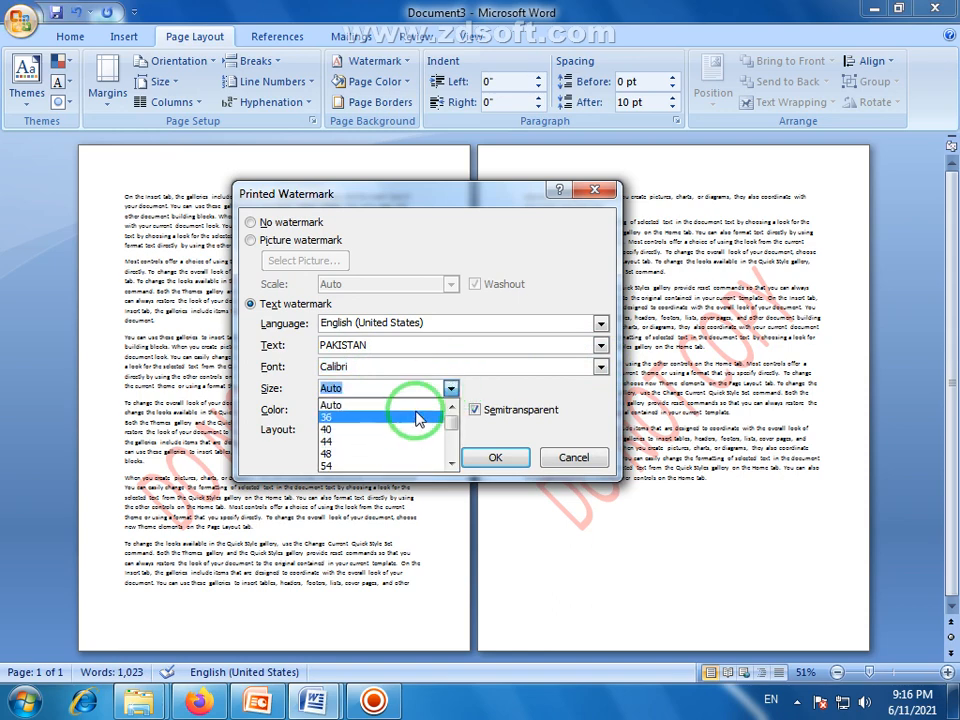
left_click(520, 389)
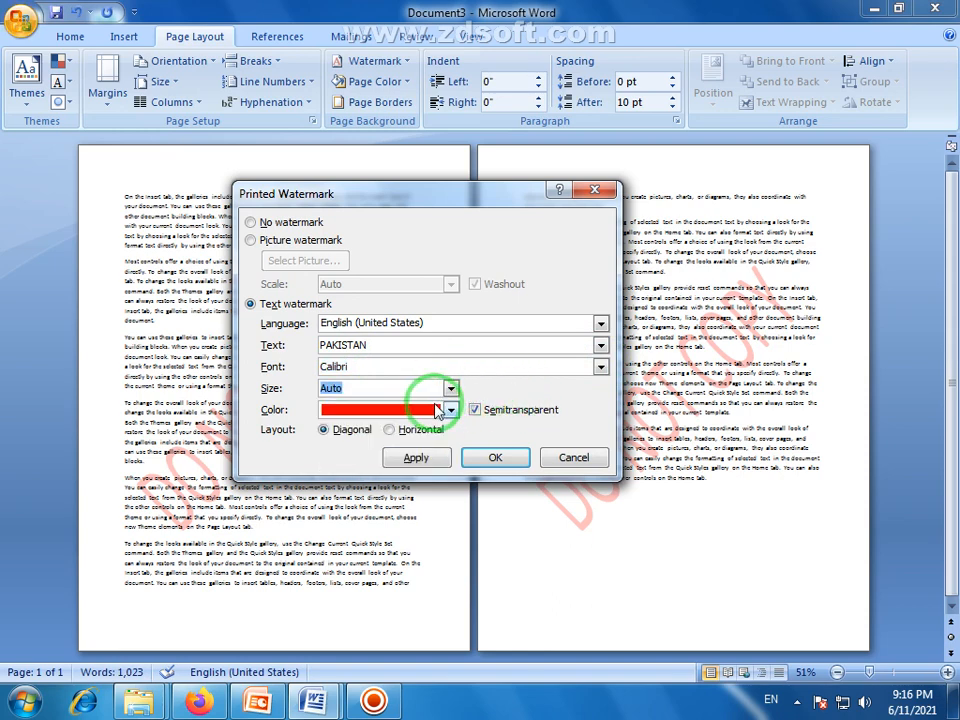
left_click(451, 410)
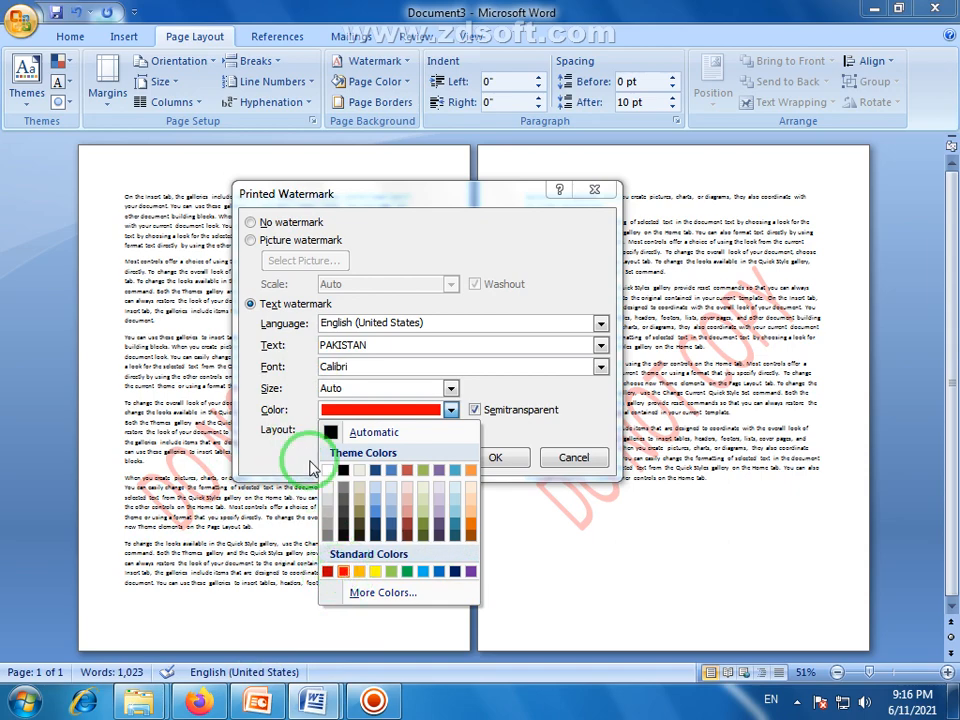
left_click(314, 460)
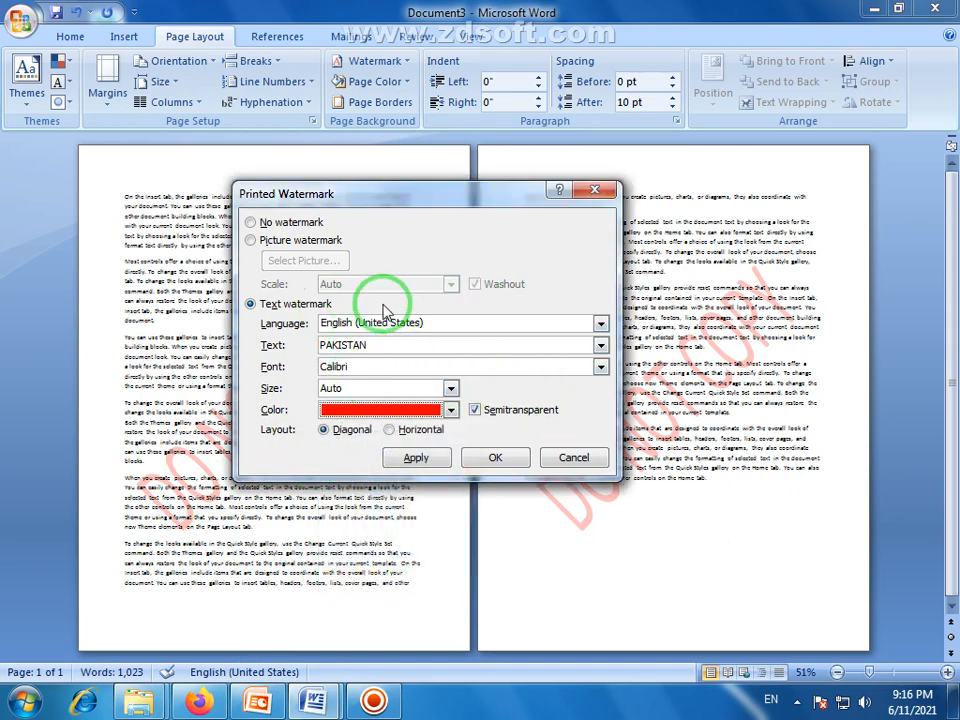
left_click(495, 457)
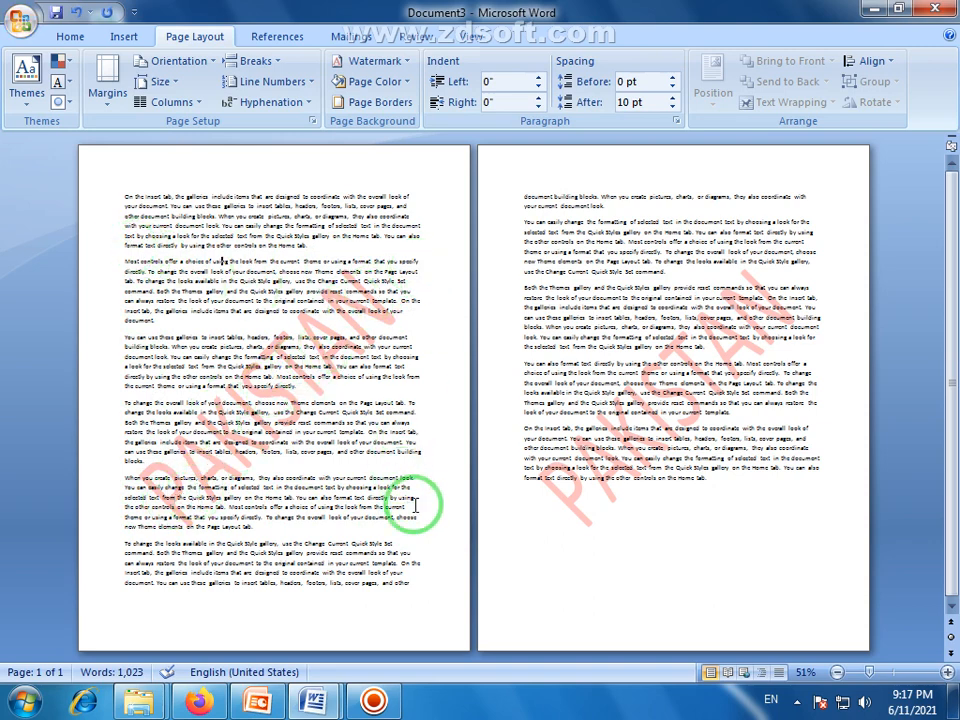
Reopen the custom watermark settings and switch from a text watermark to a picture watermark.
left_click(412, 62)
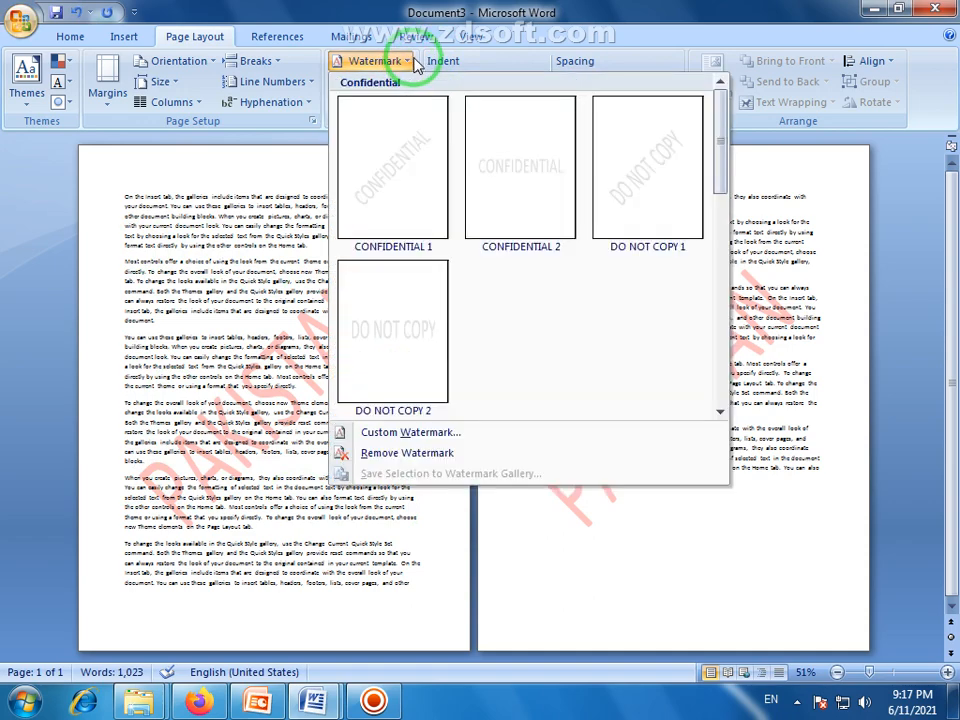
left_click(407, 432)
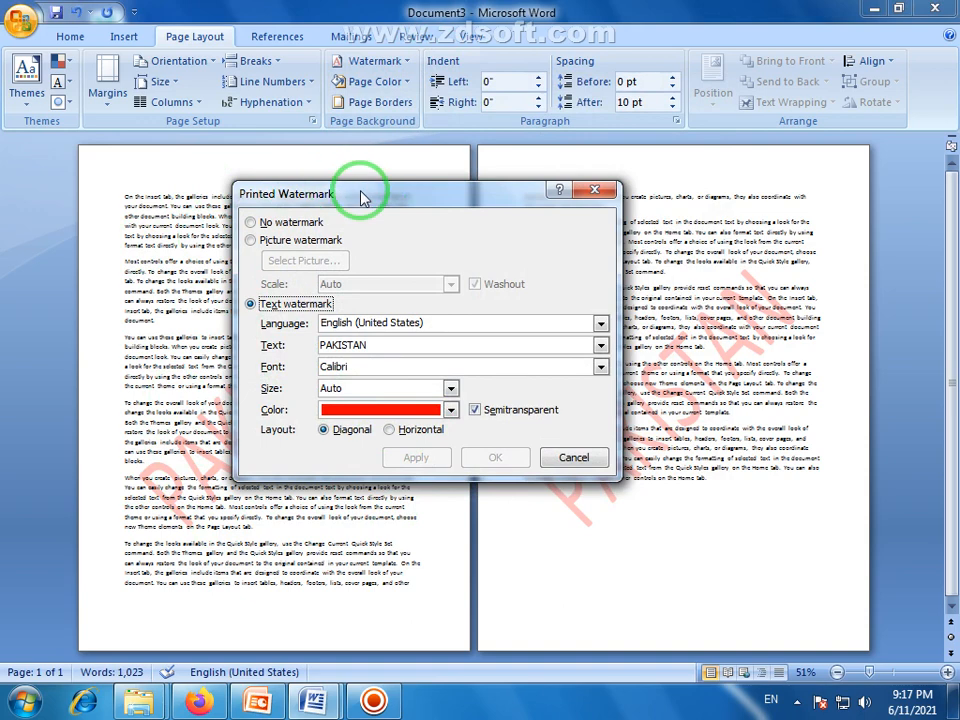
left_click_drag(360, 197, 343, 195)
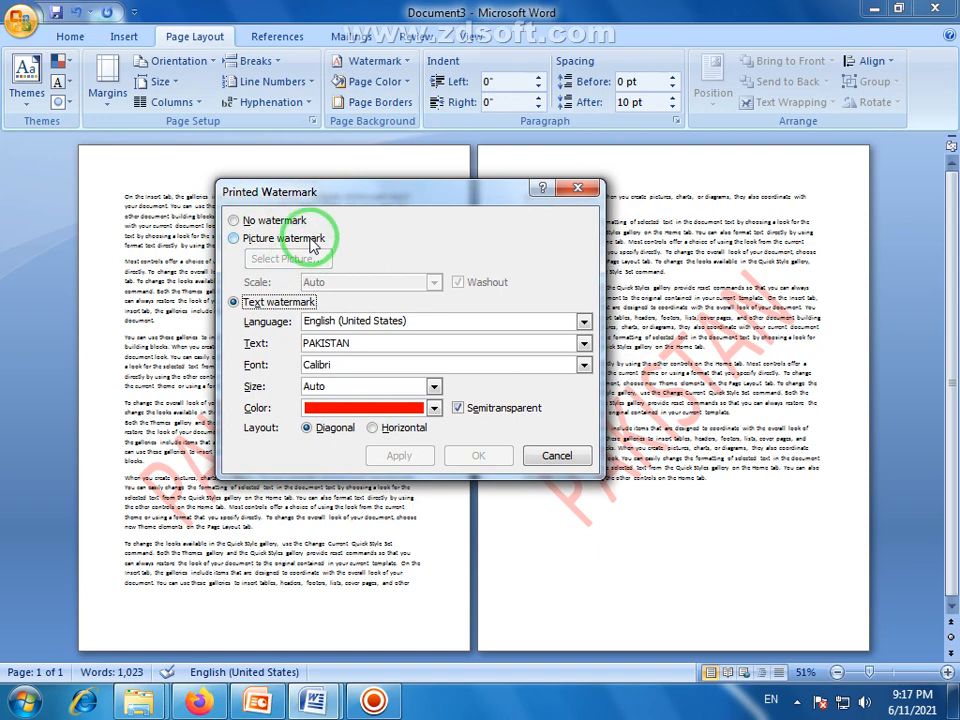
left_click(232, 240)
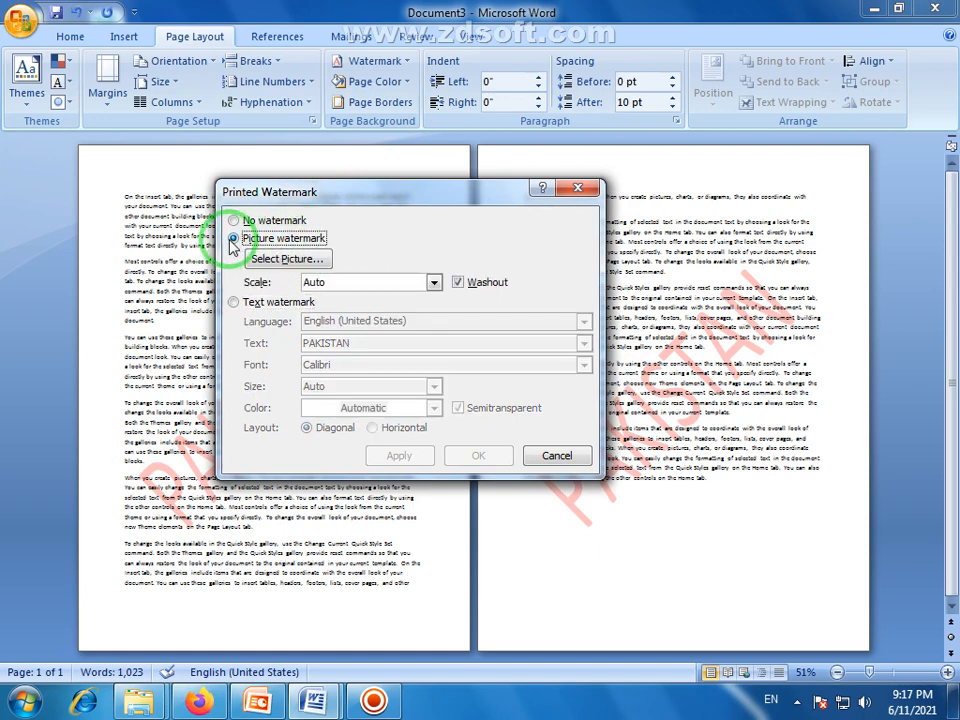
Choose the Penguins image from the Sample Pictures folder and apply it as the watermark with auto scale and washout.
left_click(283, 263)
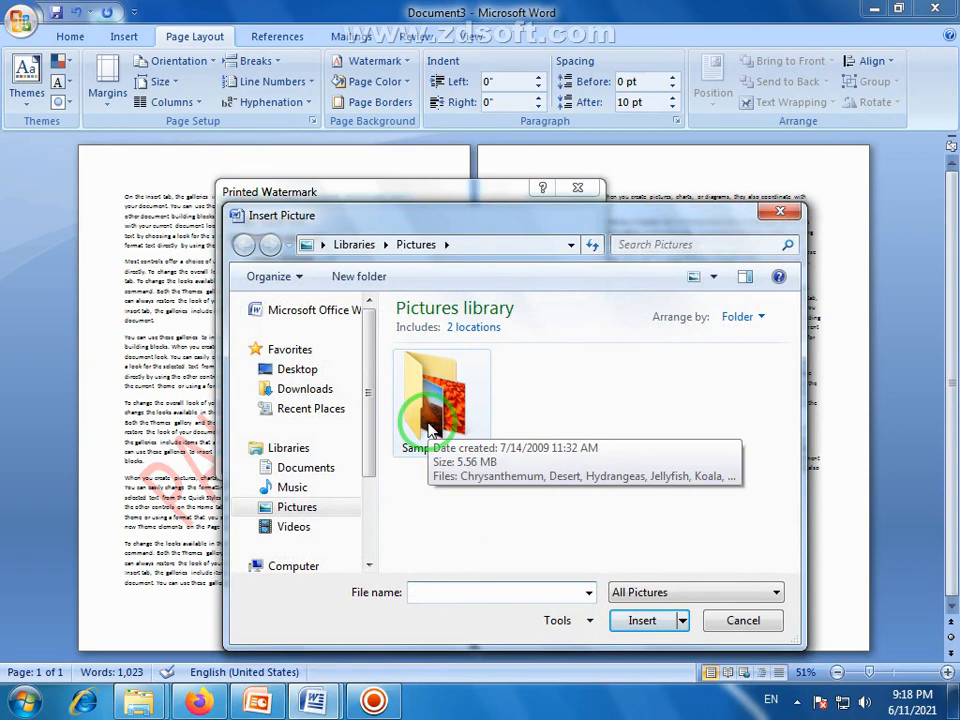
double_click(433, 418)
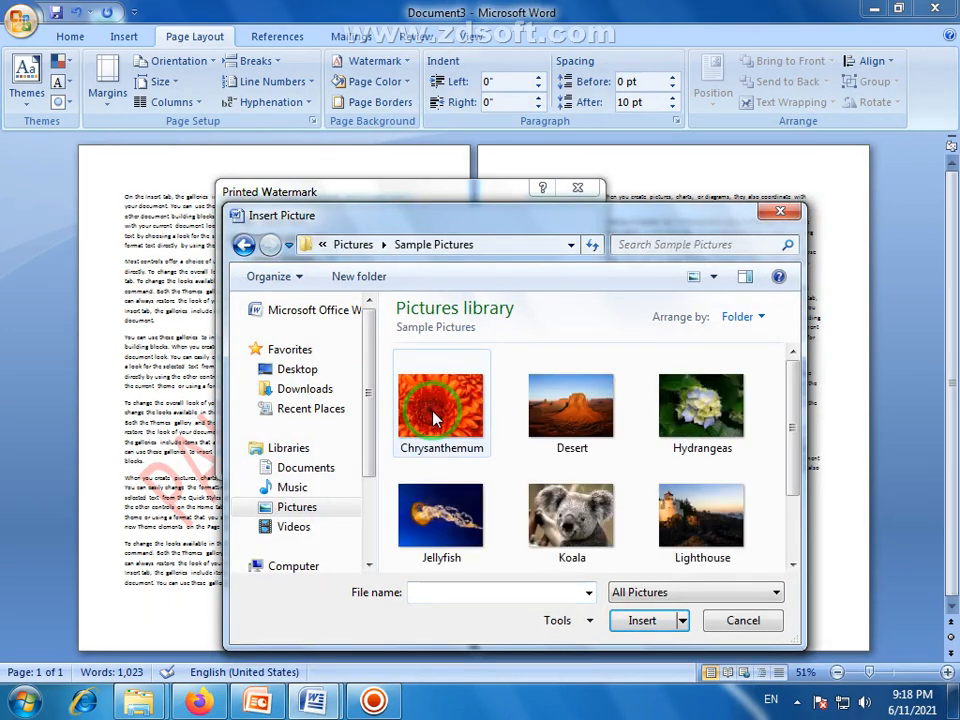
left_click_drag(793, 422, 795, 507)
left_click(440, 517)
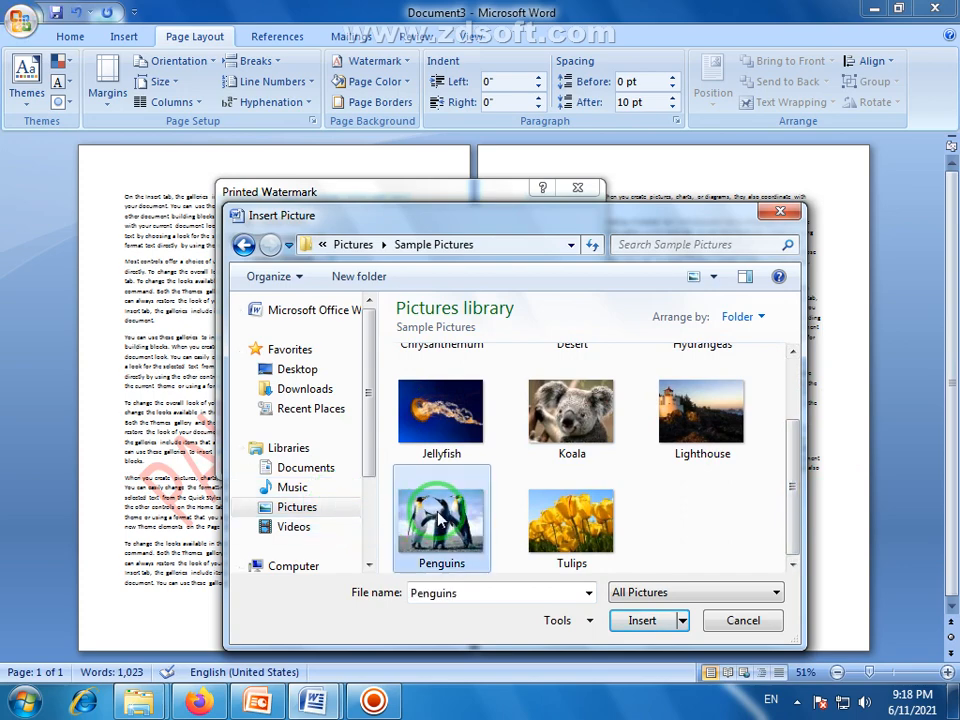
left_click(645, 621)
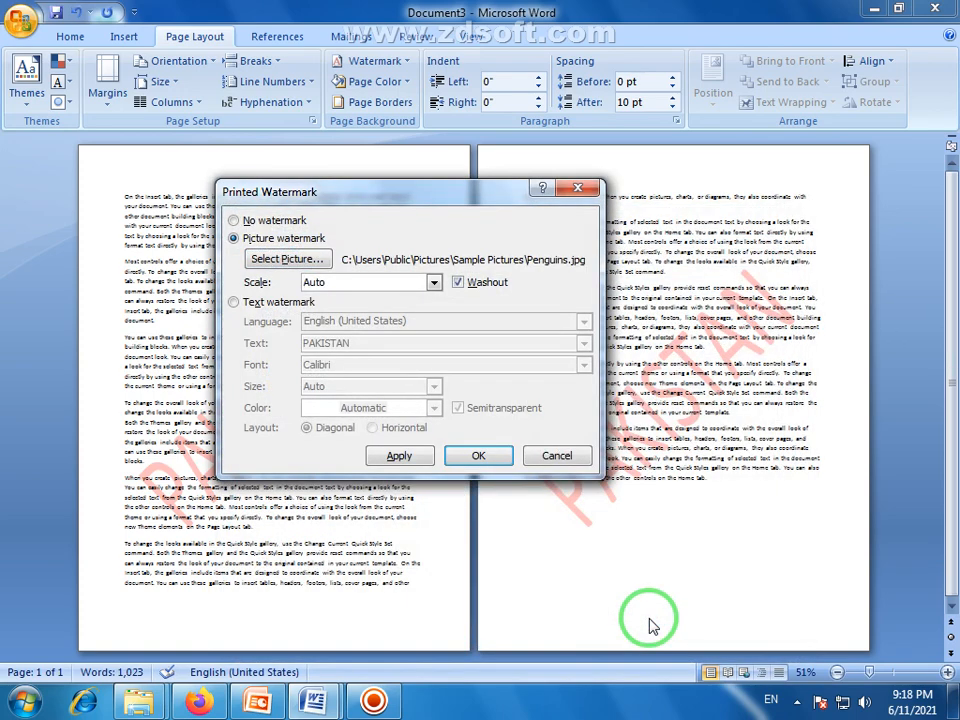
left_click_drag(399, 195, 365, 183)
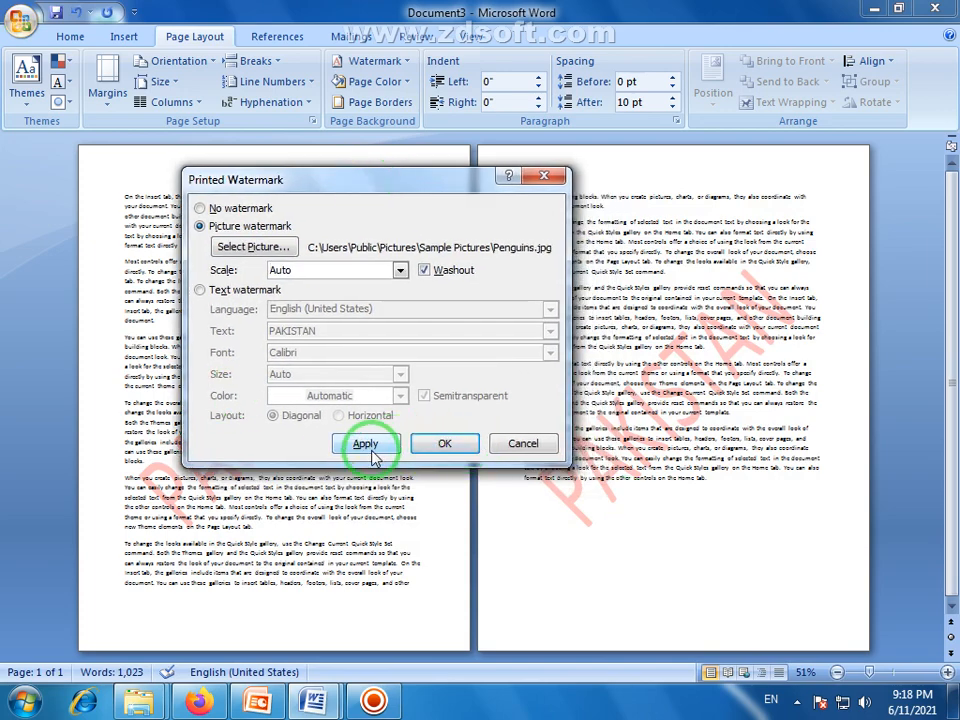
left_click(444, 443)
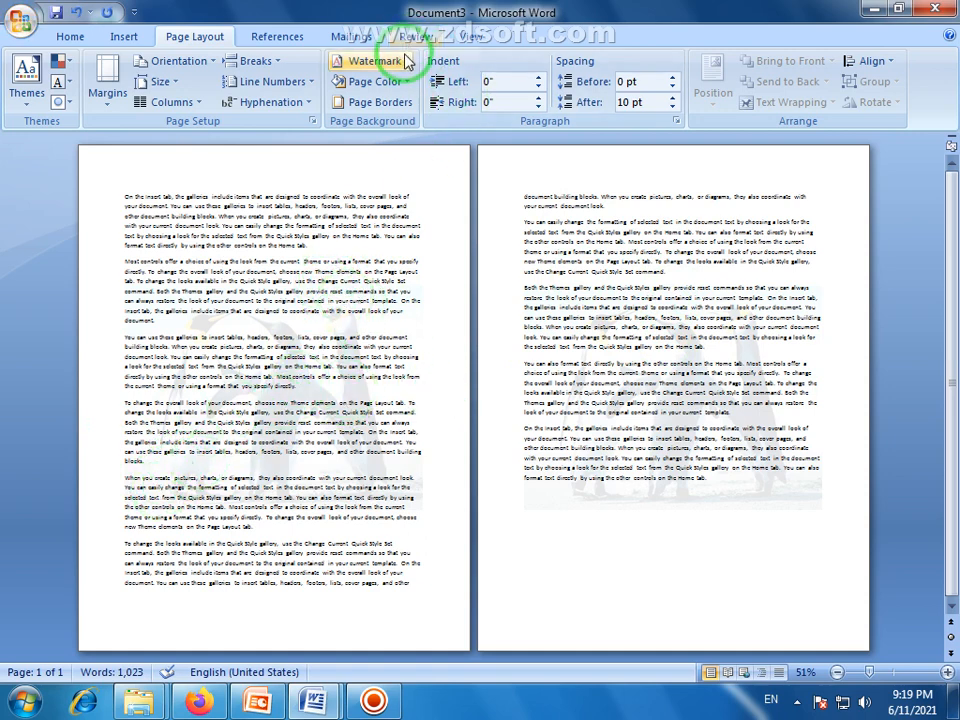
Remove the penguin picture watermark from the document.
left_click(366, 61)
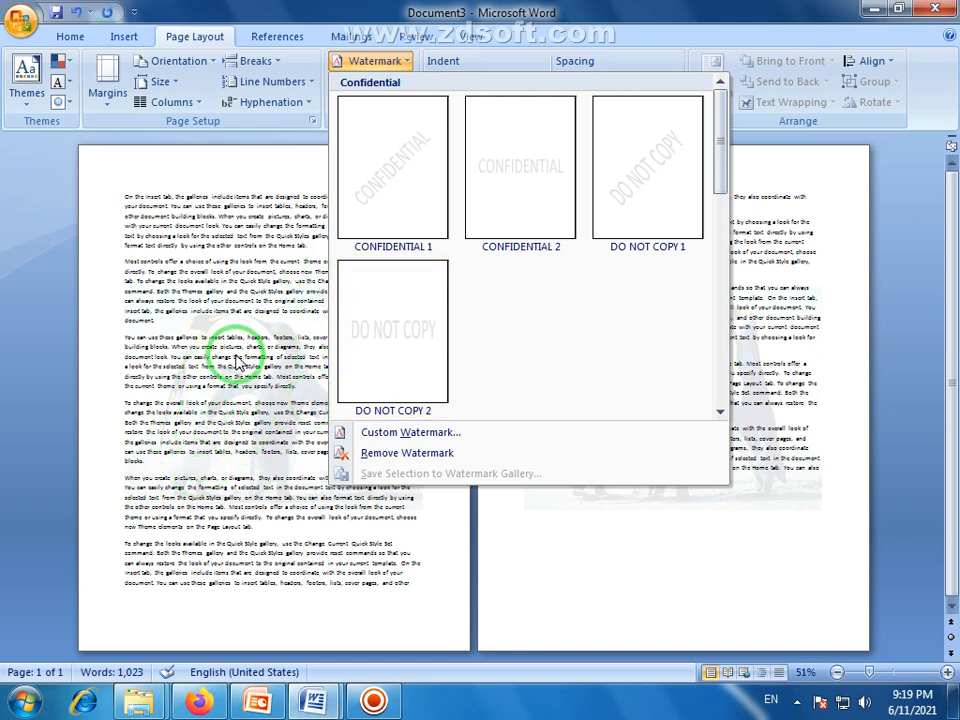
left_click(570, 35)
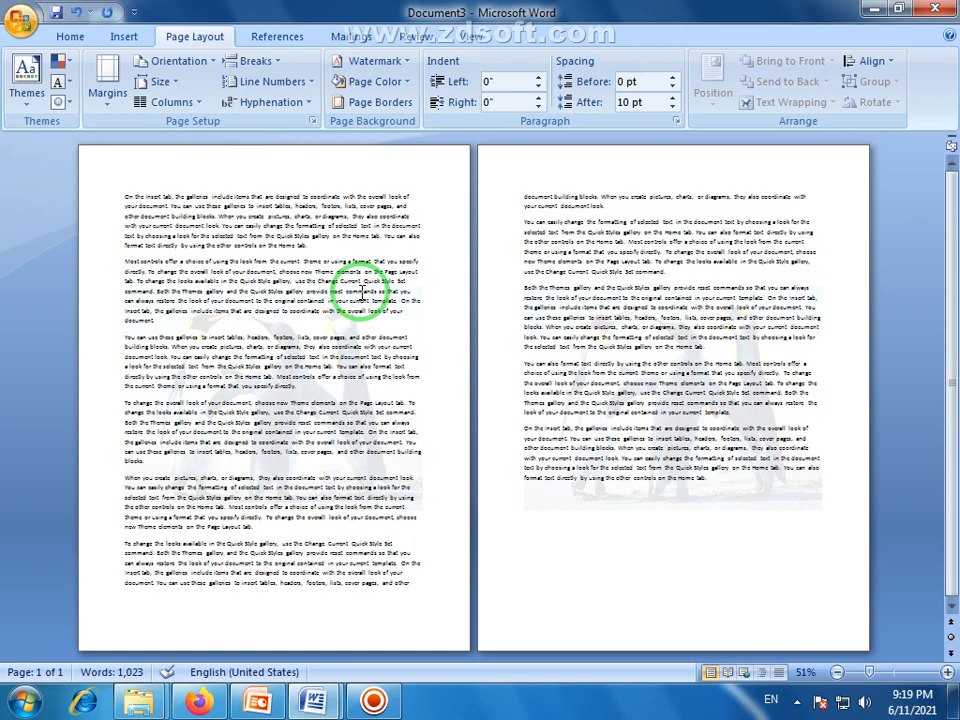
left_click(407, 68)
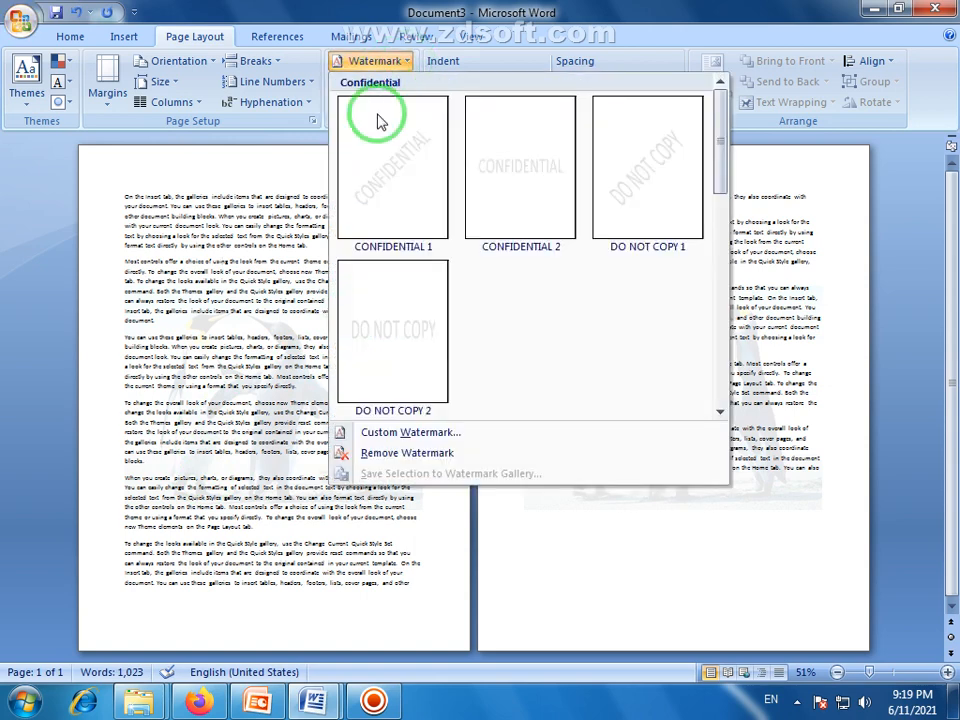
left_click(407, 456)
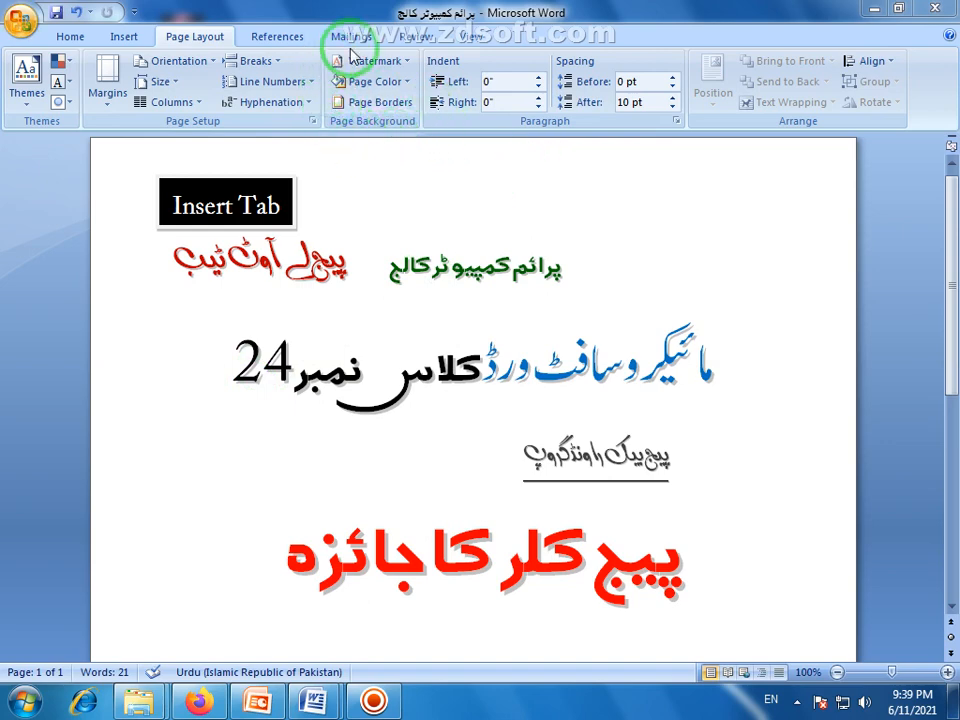
Set the page color of the Urdu title document to Aqua, Accent 5, Darker 25% and look over the whole page.
left_click(410, 86)
left_click(405, 84)
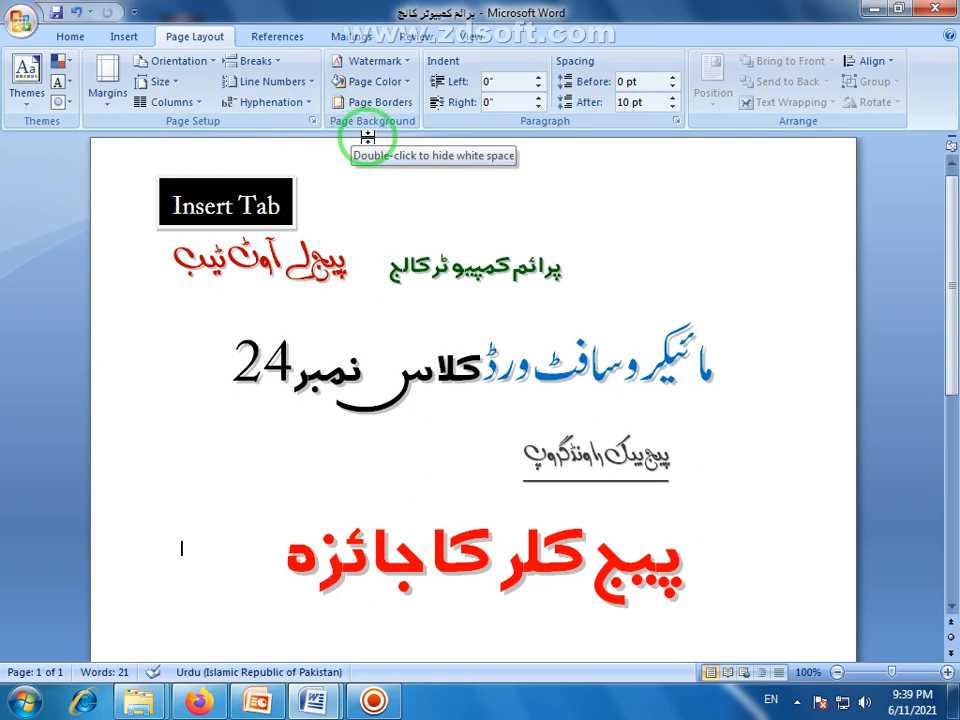
left_click(406, 83)
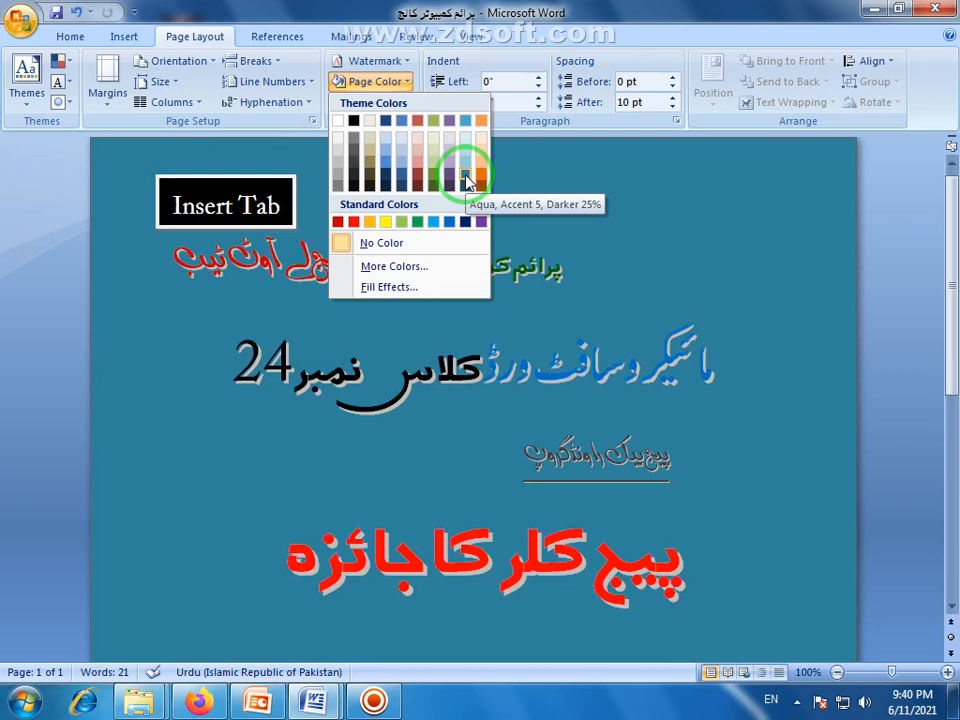
left_click(465, 180)
scroll(550, 370, "down", 5)
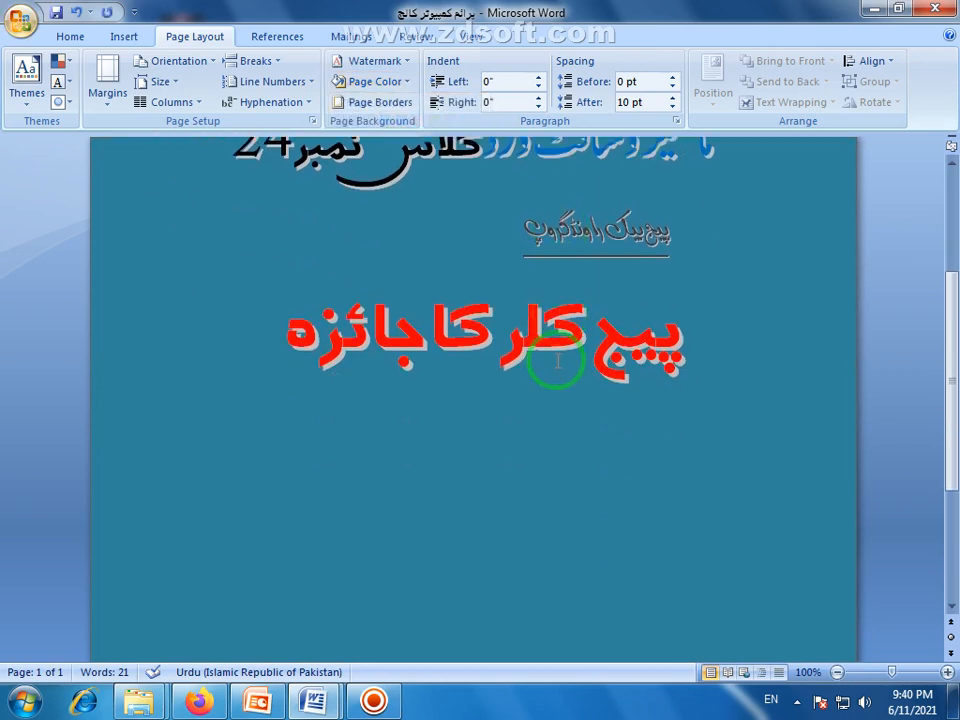
scroll(558, 362, "down", 5)
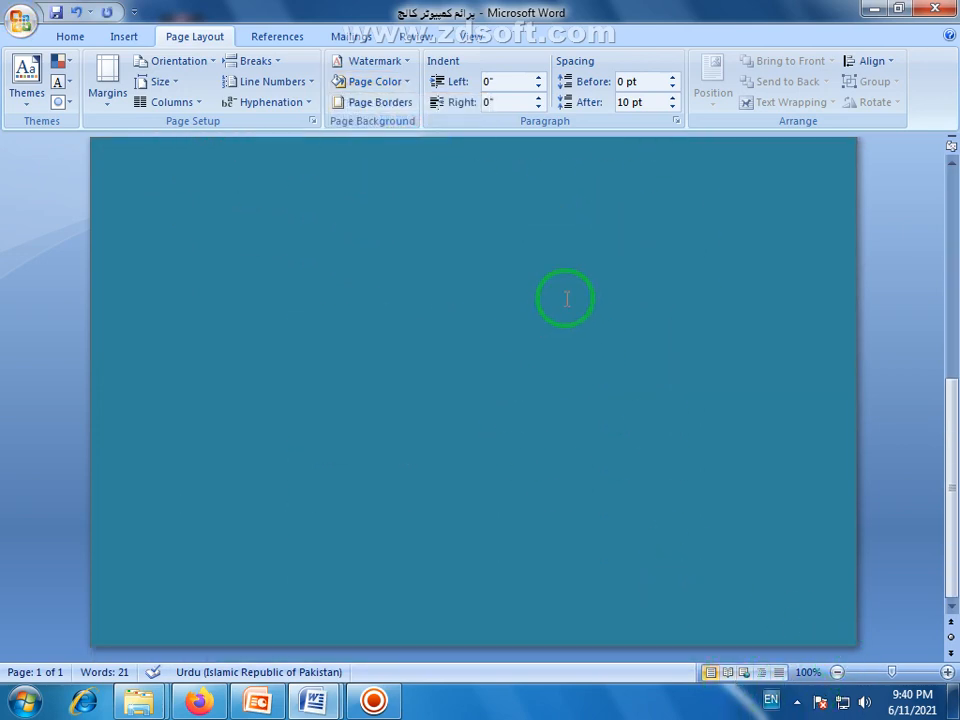
scroll(566, 298, "up", 10)
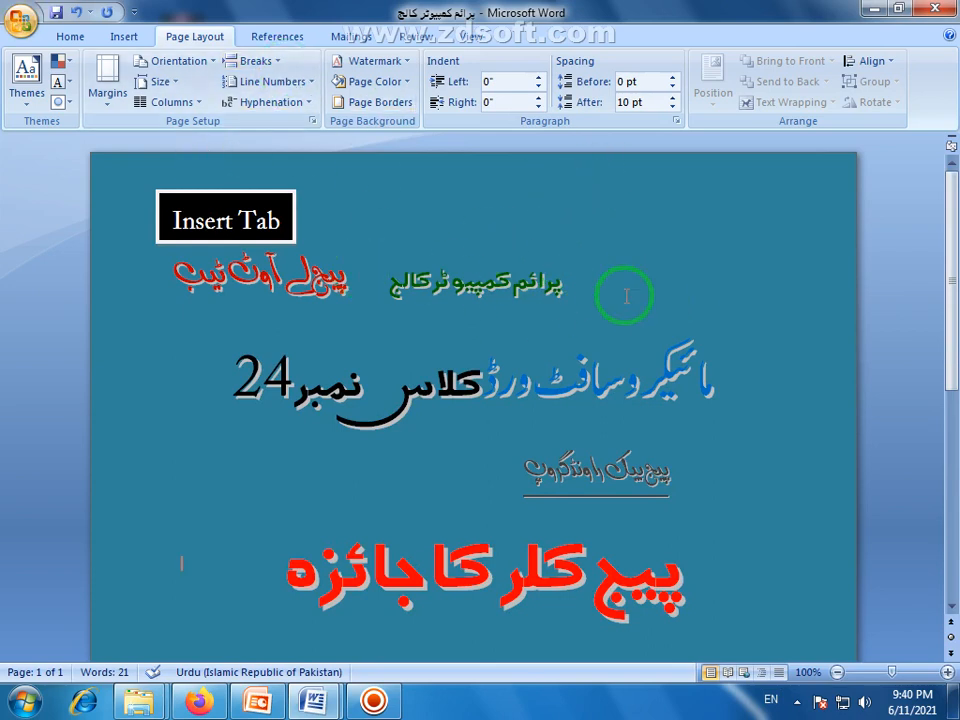
Set a custom light green page color of RGB 180, 246, 186.
left_click(408, 81)
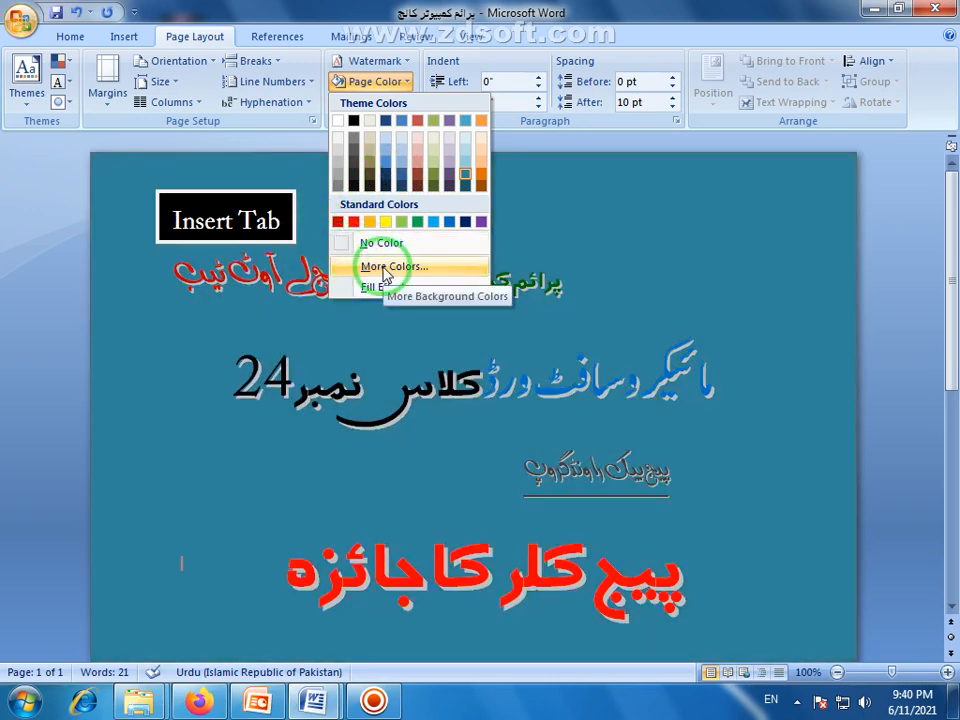
left_click(386, 272)
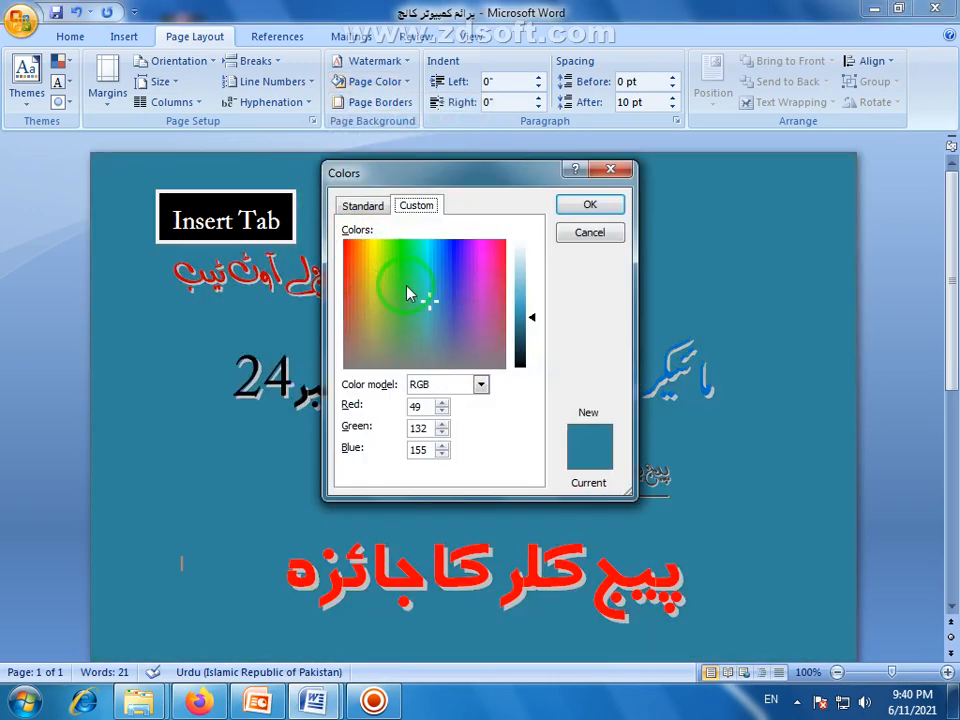
left_click_drag(533, 317, 534, 270)
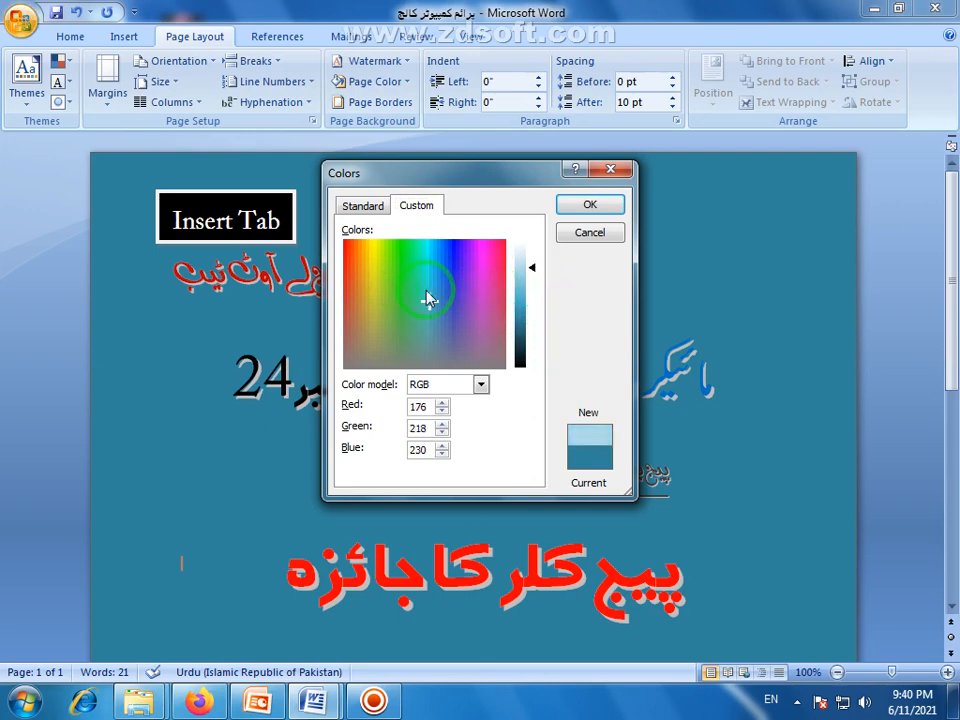
left_click(399, 266)
left_click_drag(531, 272, 533, 269)
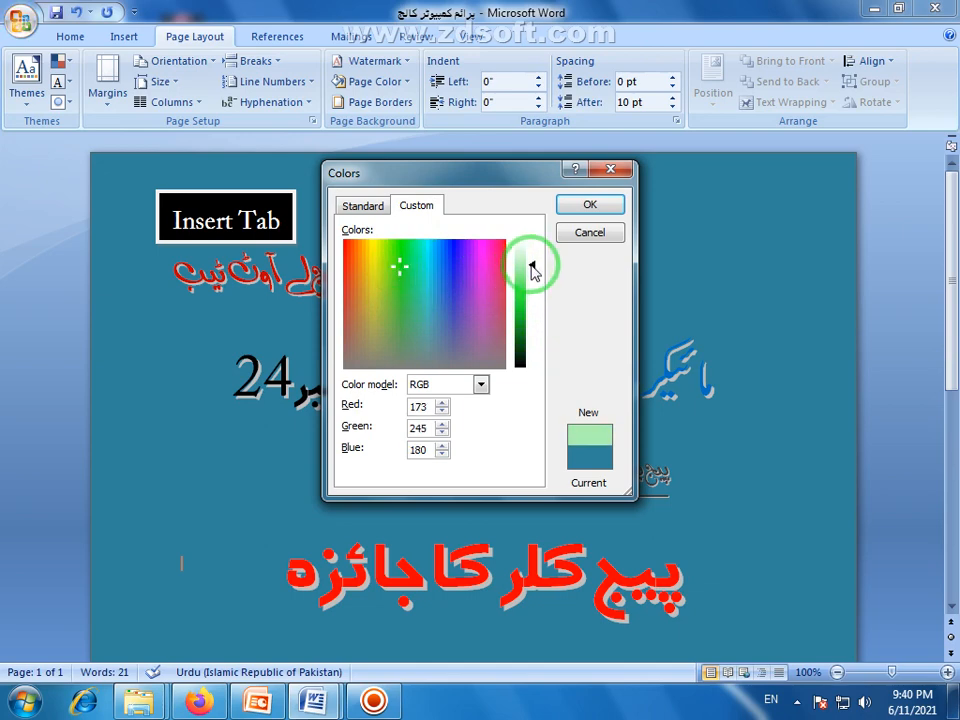
left_click(590, 205)
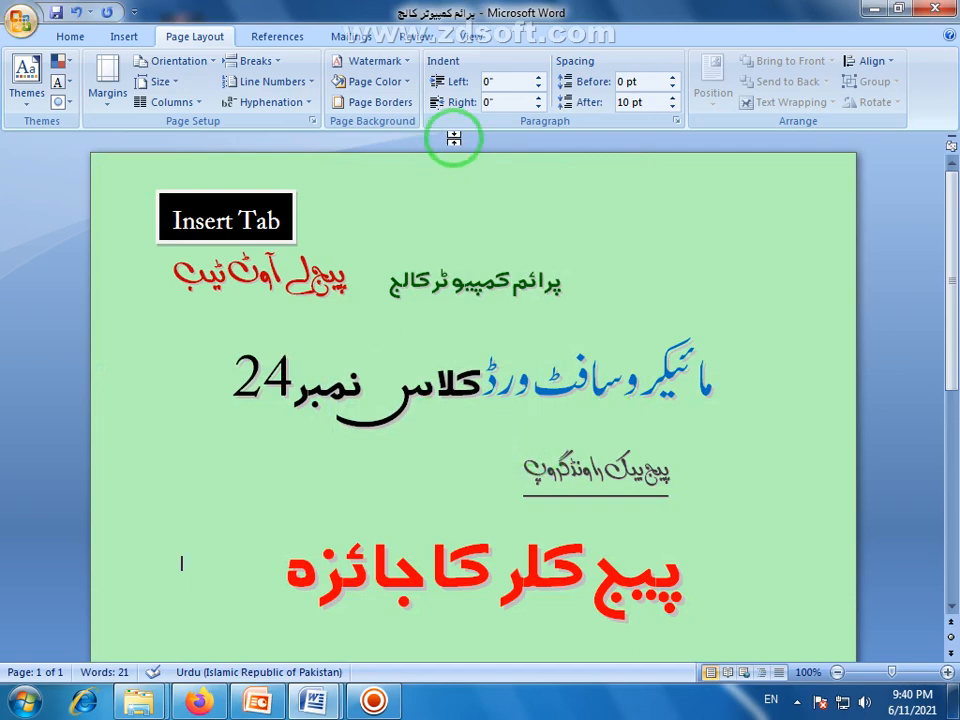
Set the page color to a light orange picked from the standard colors hexagon.
left_click(382, 81)
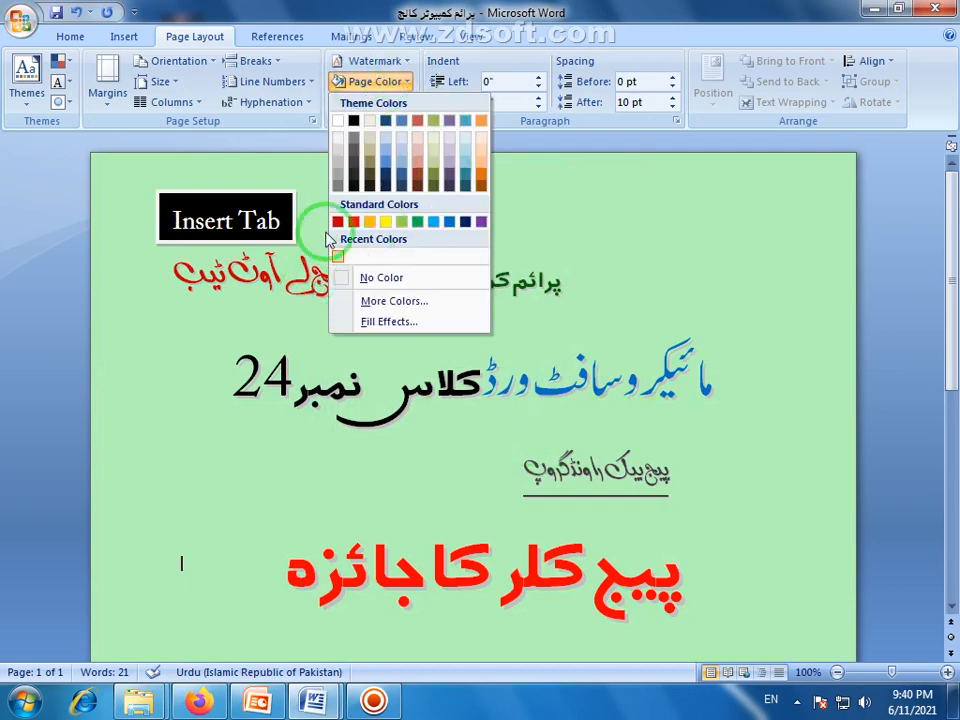
left_click(405, 302)
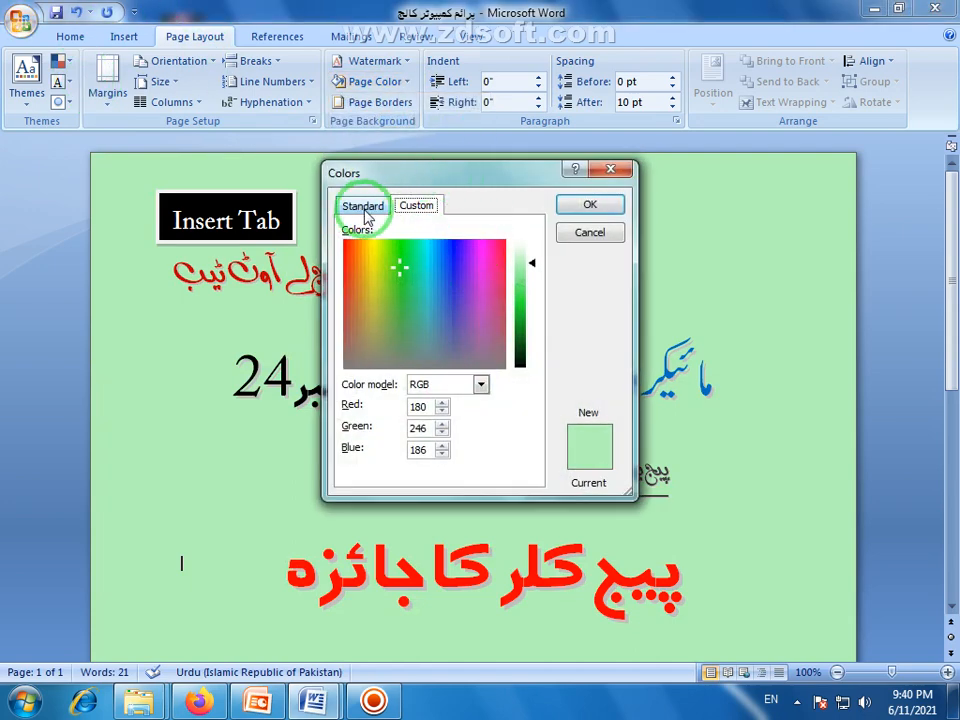
left_click(364, 207)
left_click(377, 316)
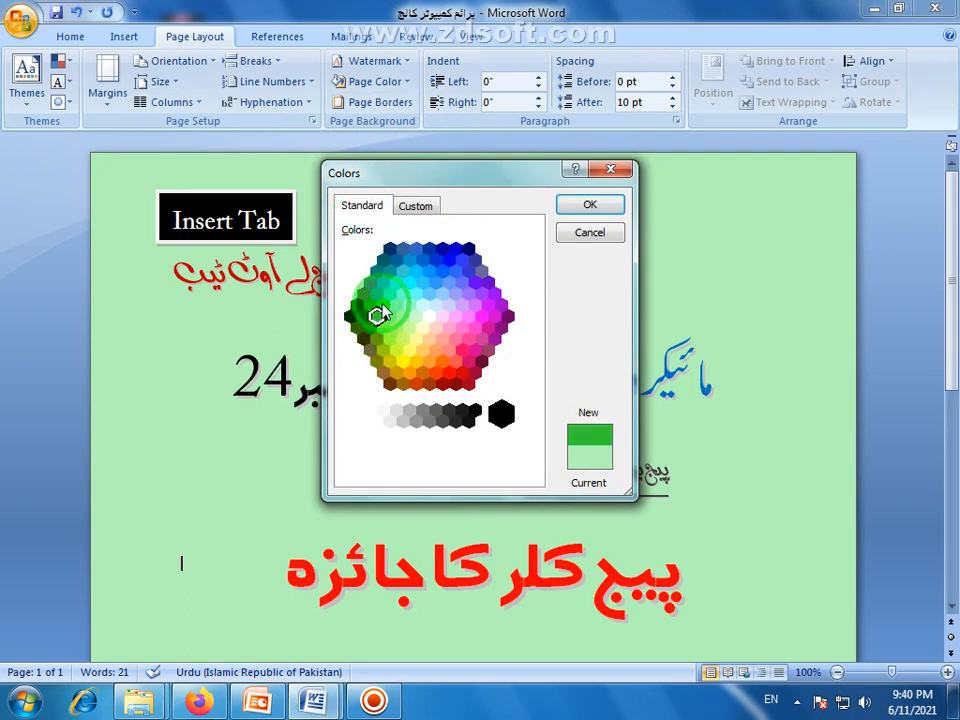
left_click(383, 305)
left_click_drag(438, 263, 445, 378)
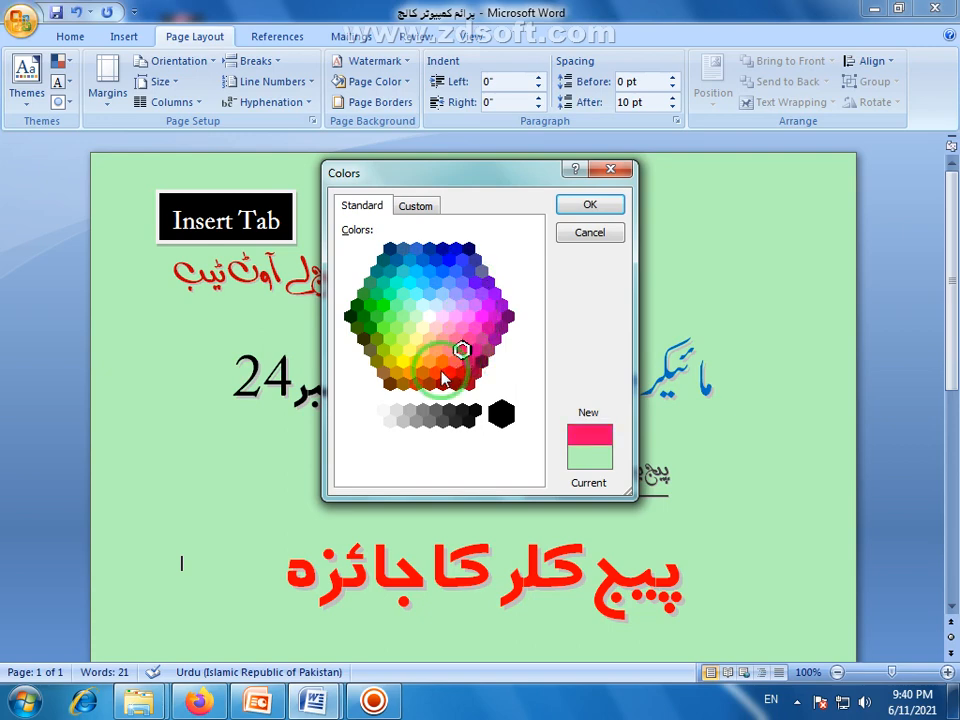
left_click(430, 365)
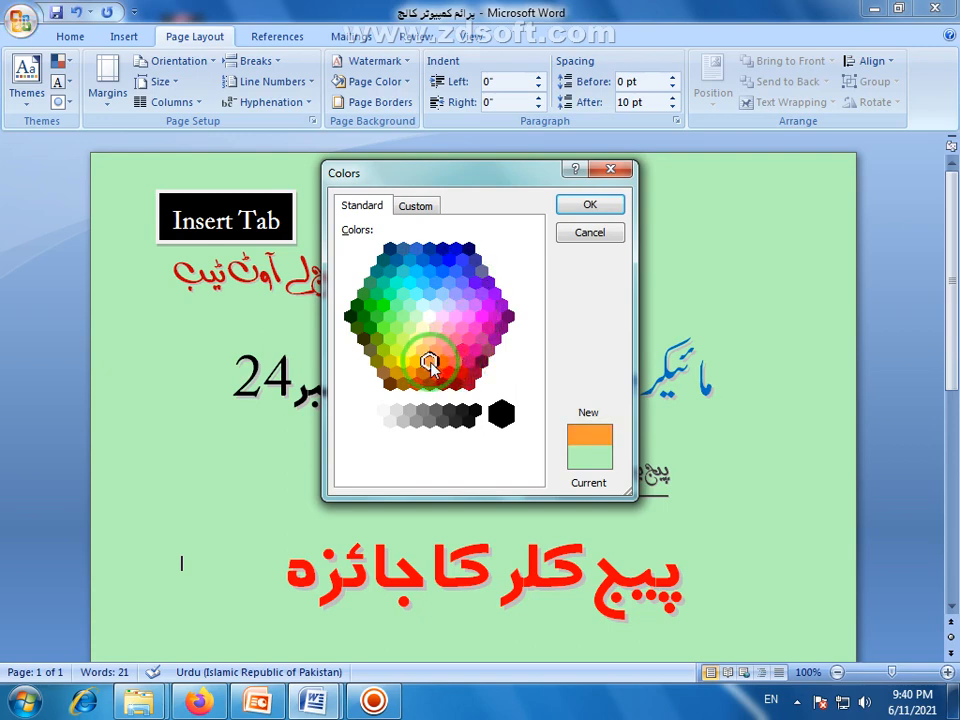
left_click(596, 205)
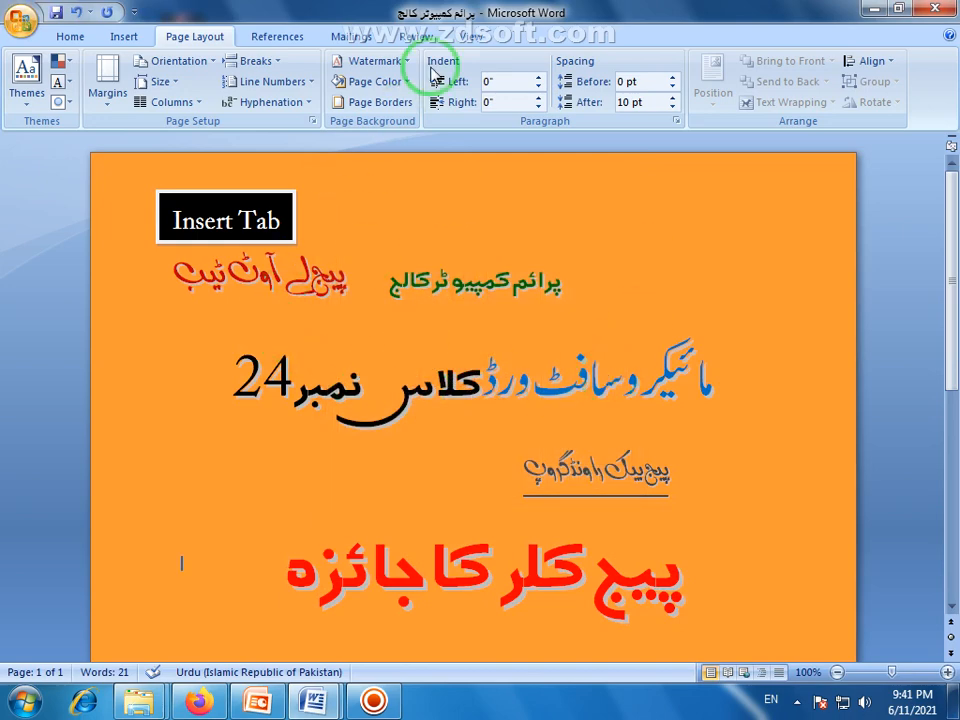
Start a two-color gradient fill effect for the page background with standard yellow as Color 1.
left_click(376, 81)
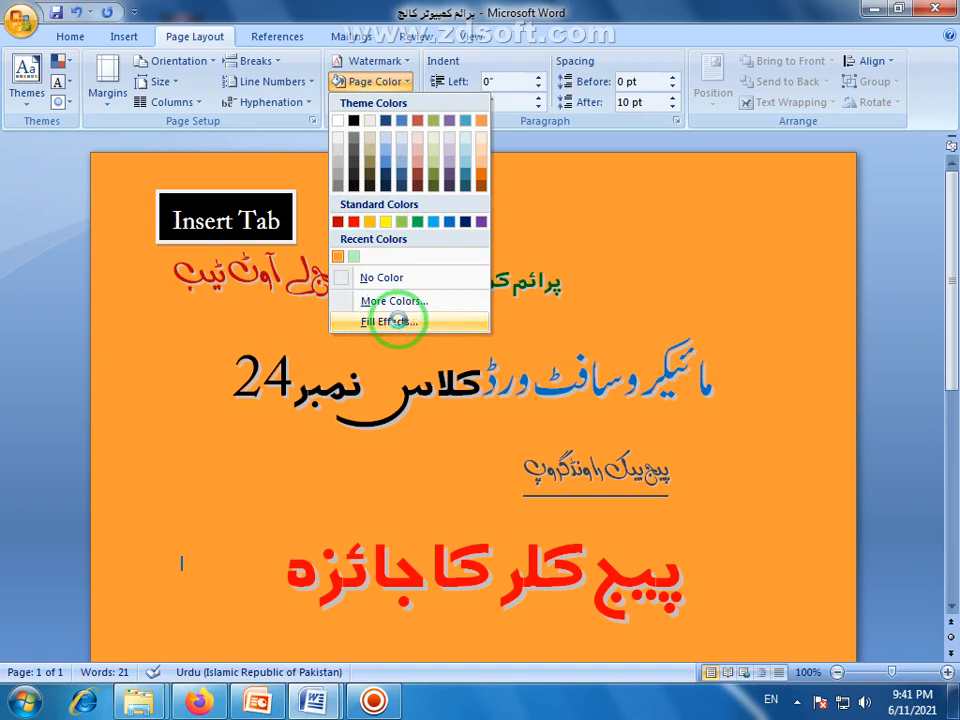
left_click(397, 321)
left_click_drag(405, 124, 533, 131)
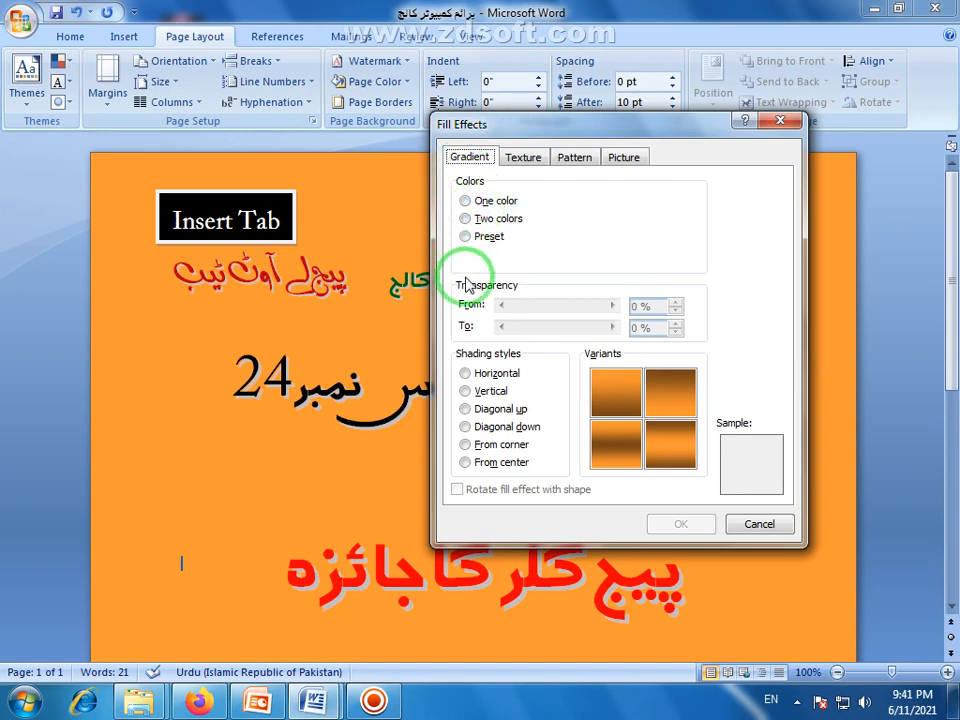
left_click(466, 219)
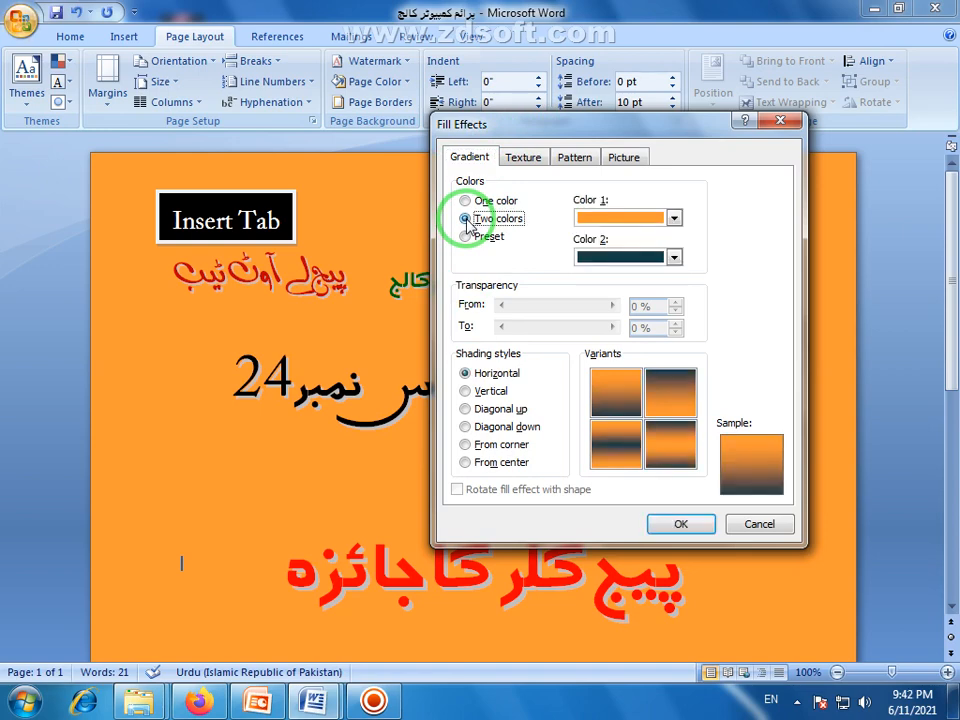
left_click(674, 217)
left_click(631, 356)
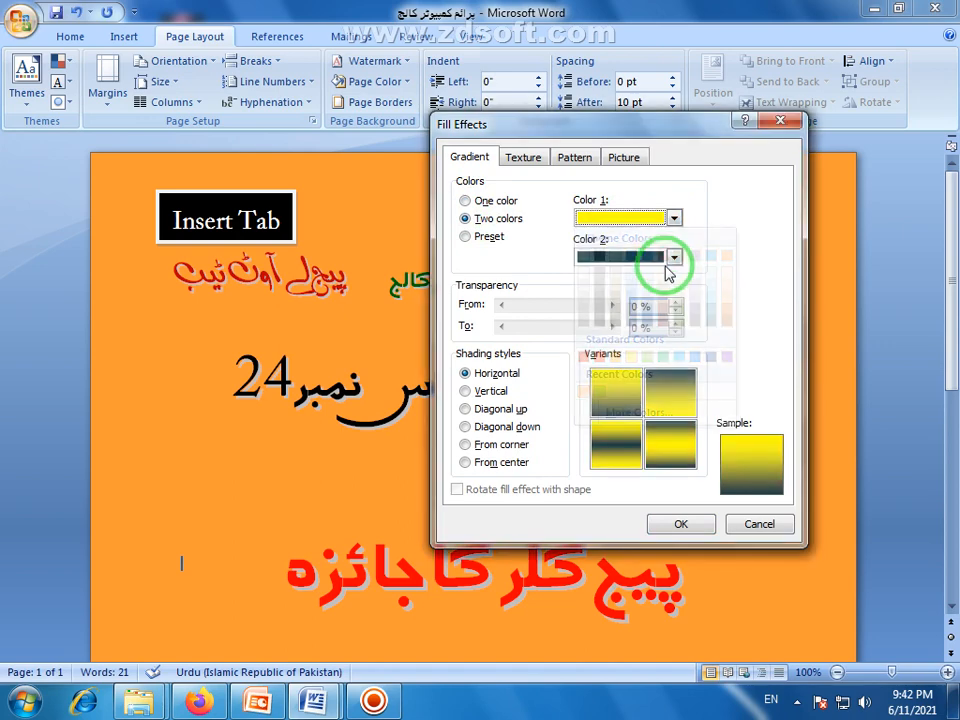
Set the gradient's Color 2 to light gray, apply it with horizontal shading and look over the whole page.
left_click(674, 257)
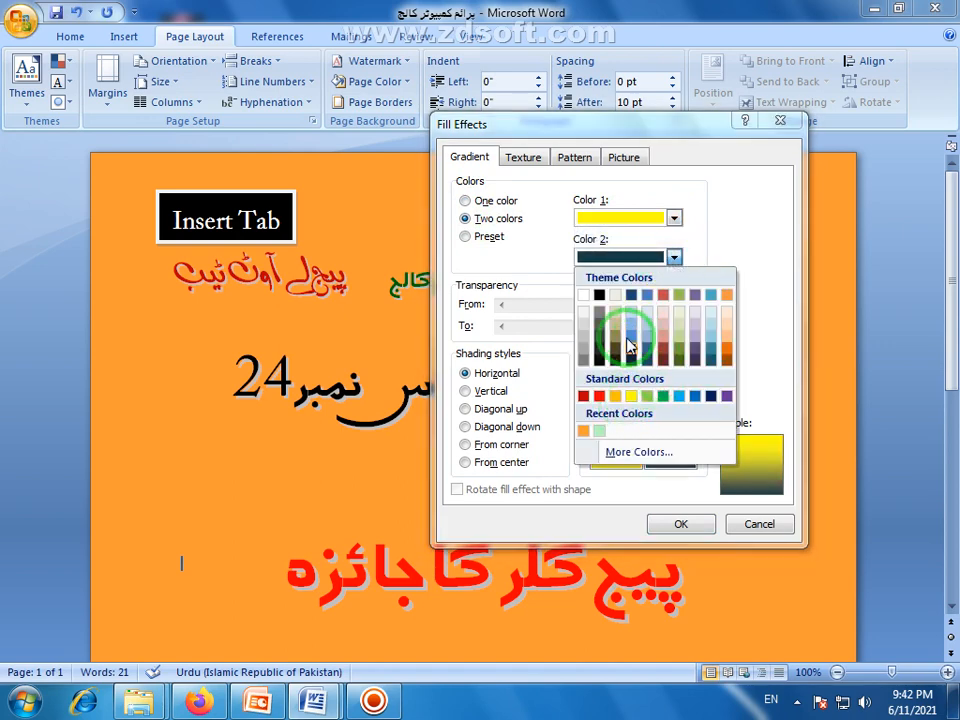
left_click(583, 327)
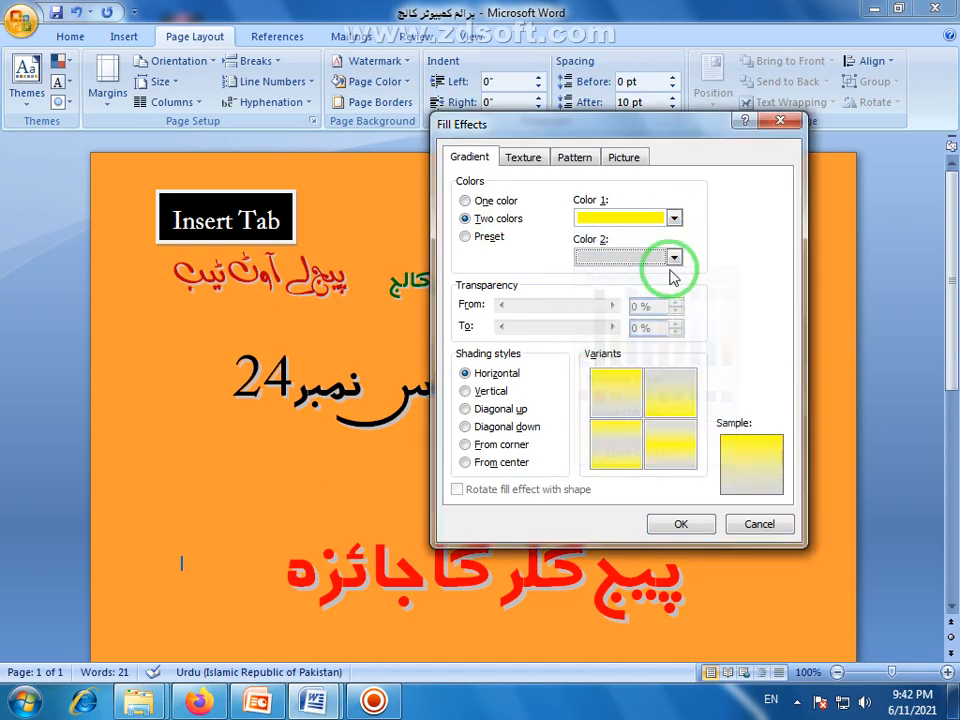
left_click(677, 525)
scroll(560, 340, "down", 9)
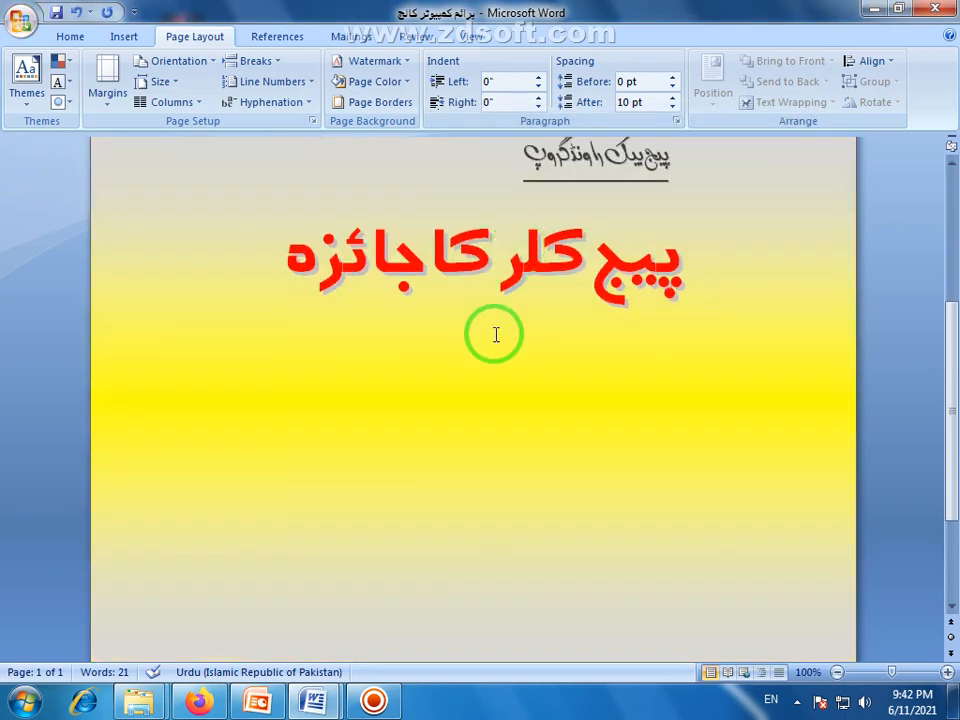
scroll(492, 340, "up", 4)
scroll(491, 343, "up", 5)
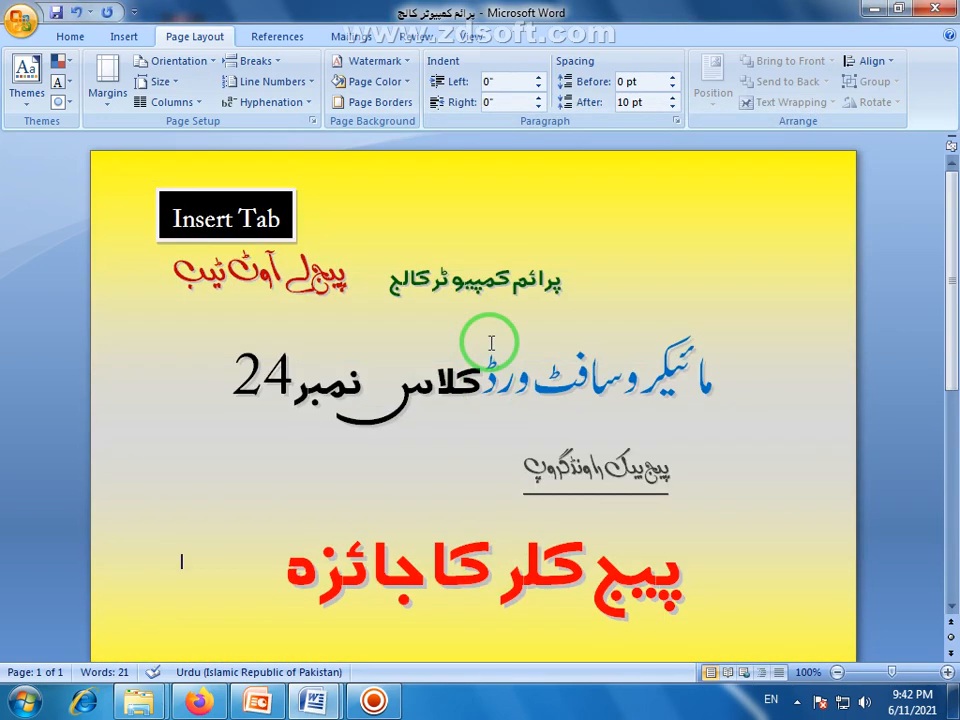
scroll(491, 343, "up", 1)
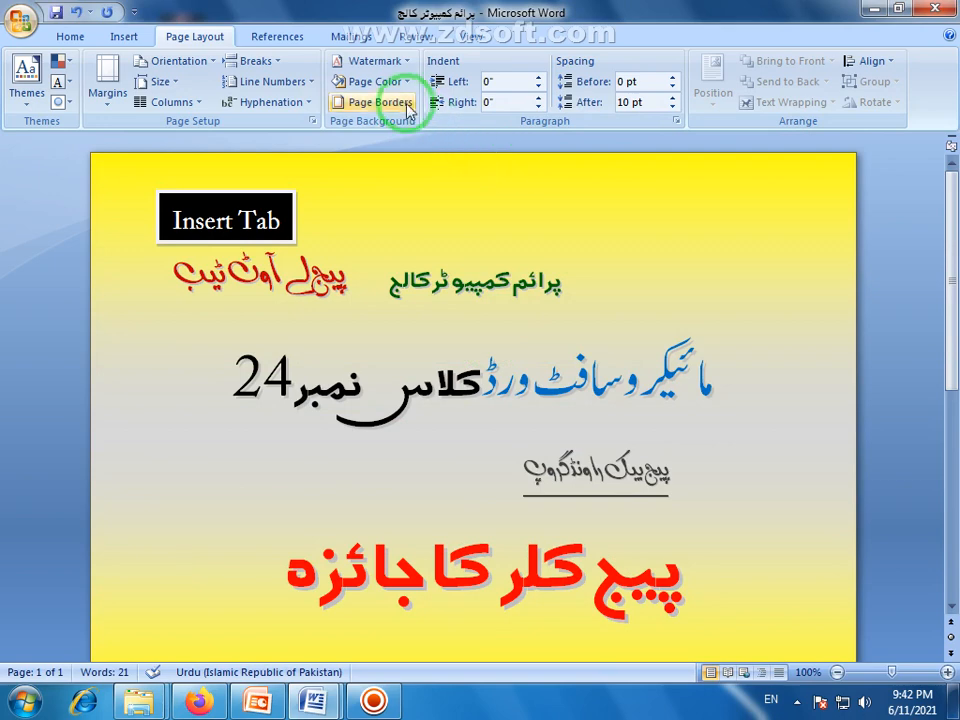
Change the page background gradient's shading style to Vertical and look over the whole page.
left_click(372, 82)
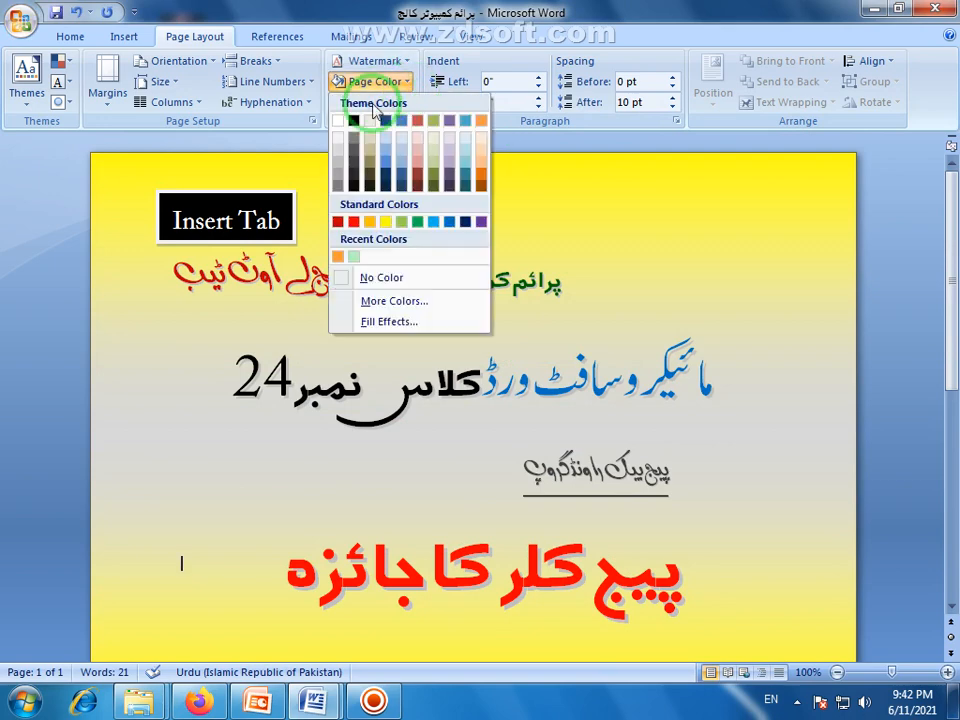
left_click(387, 321)
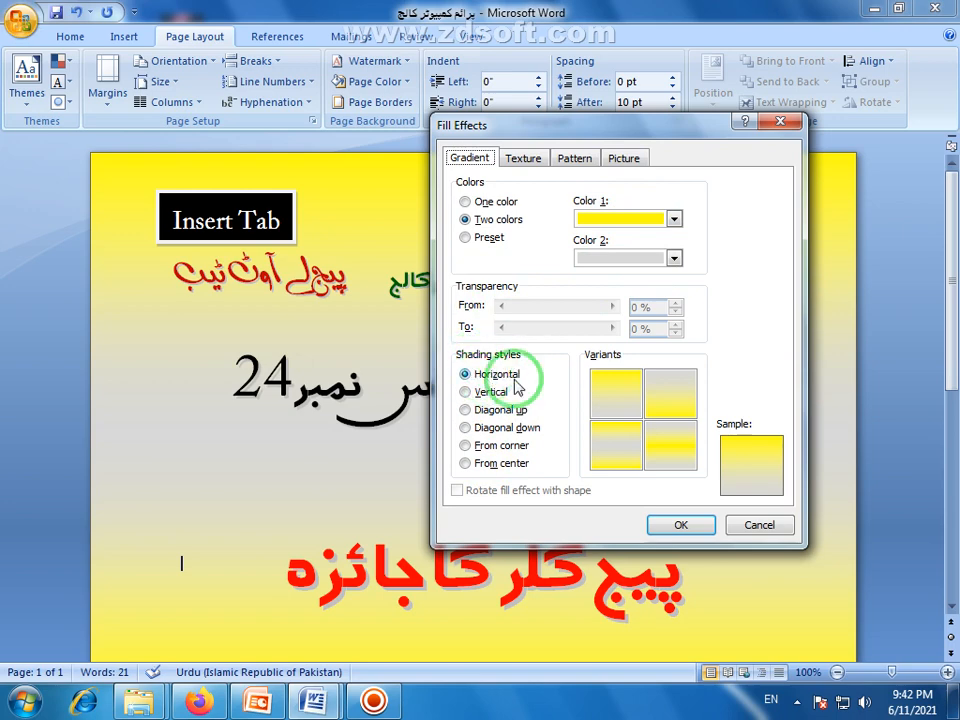
left_click(466, 391)
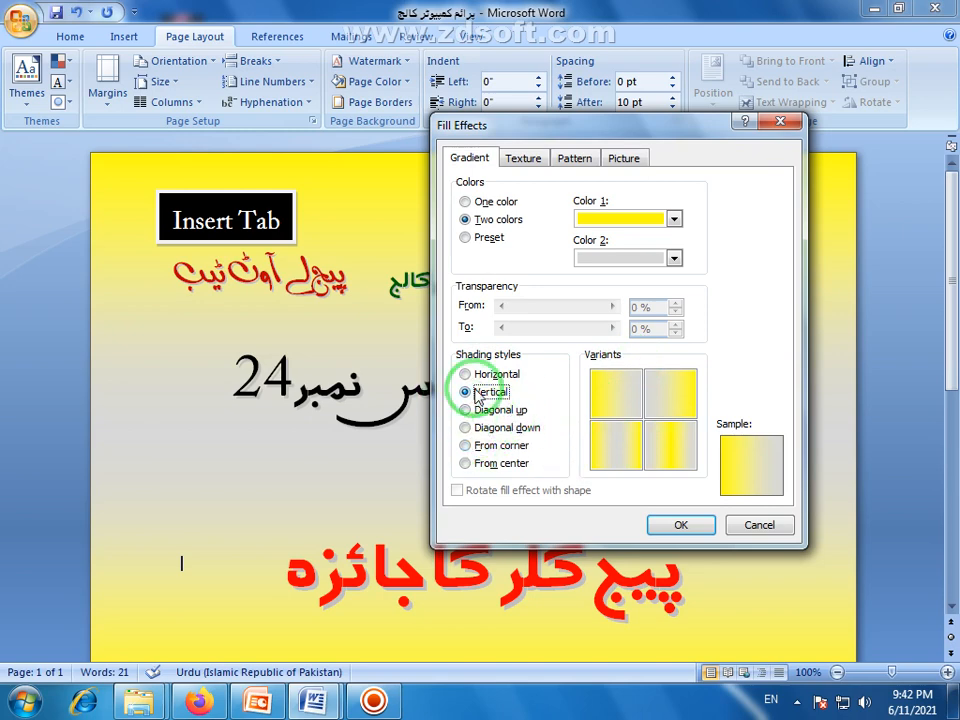
left_click(678, 530)
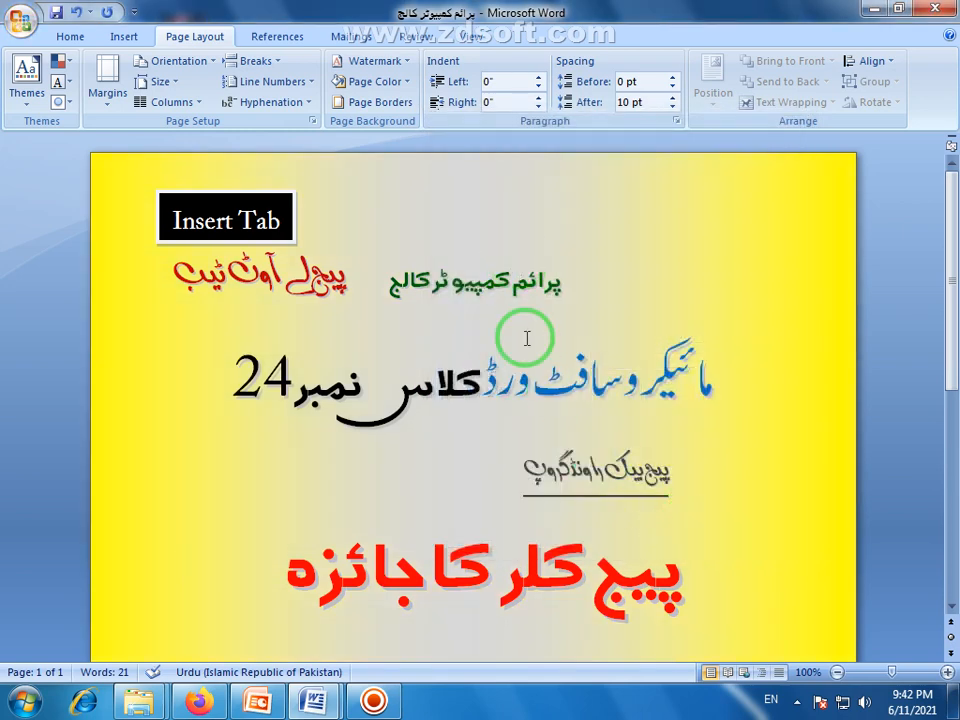
scroll(523, 578, "down", 8)
scroll(523, 580, "up", 8)
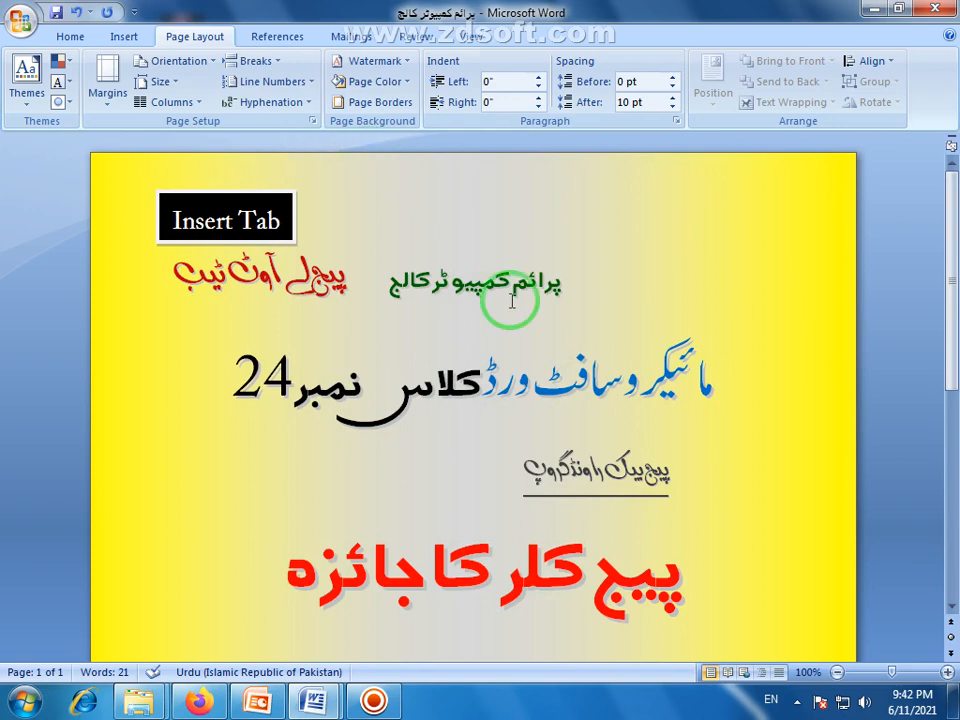
Preview the diagonal and From corner shading styles, then apply From center to the page gradient and look over the page.
left_click(408, 83)
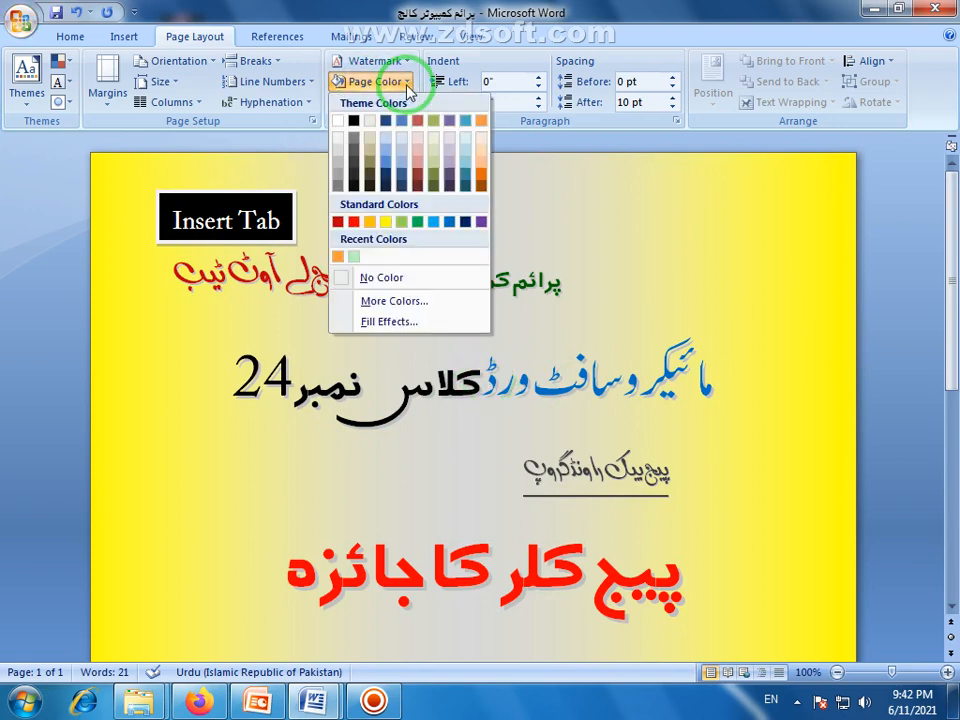
left_click(410, 322)
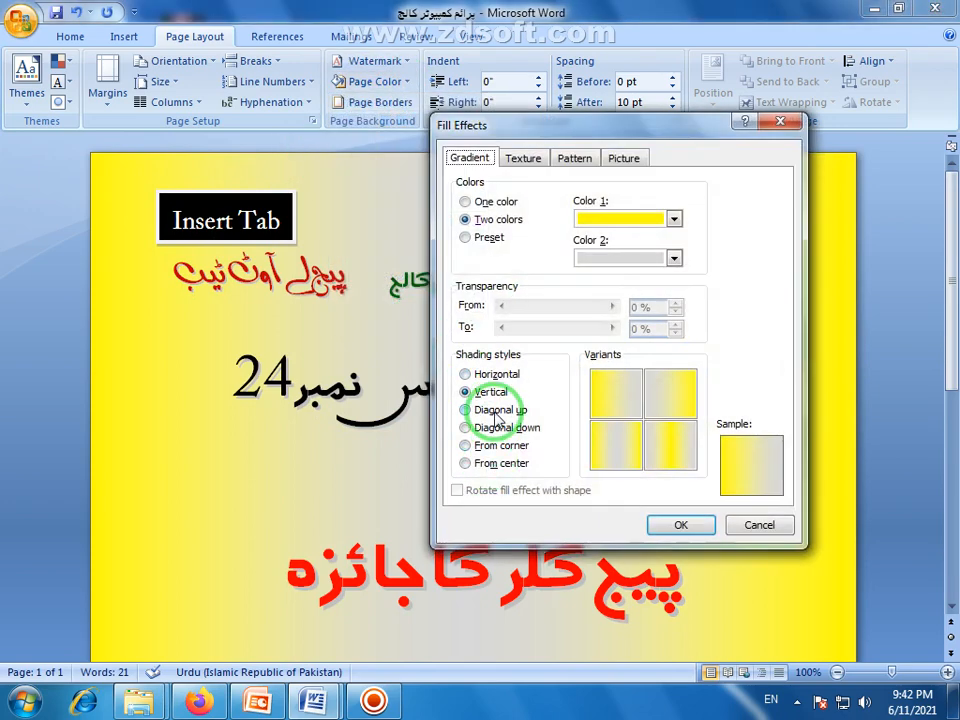
left_click(496, 412)
left_click(653, 392)
left_click(489, 428)
left_click(487, 446)
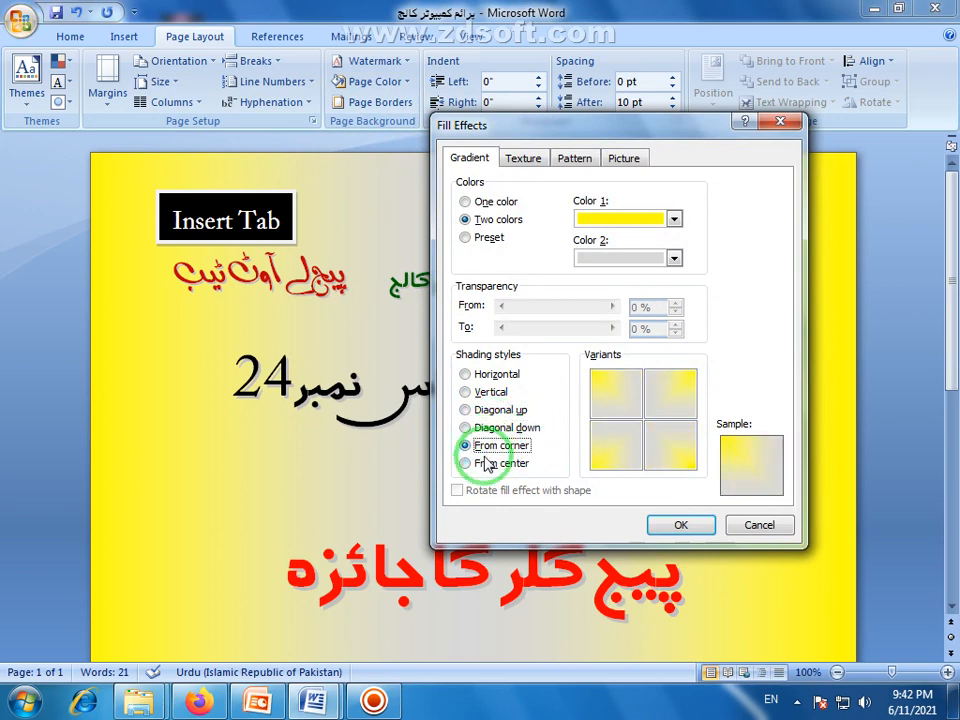
left_click(487, 463)
left_click(485, 446)
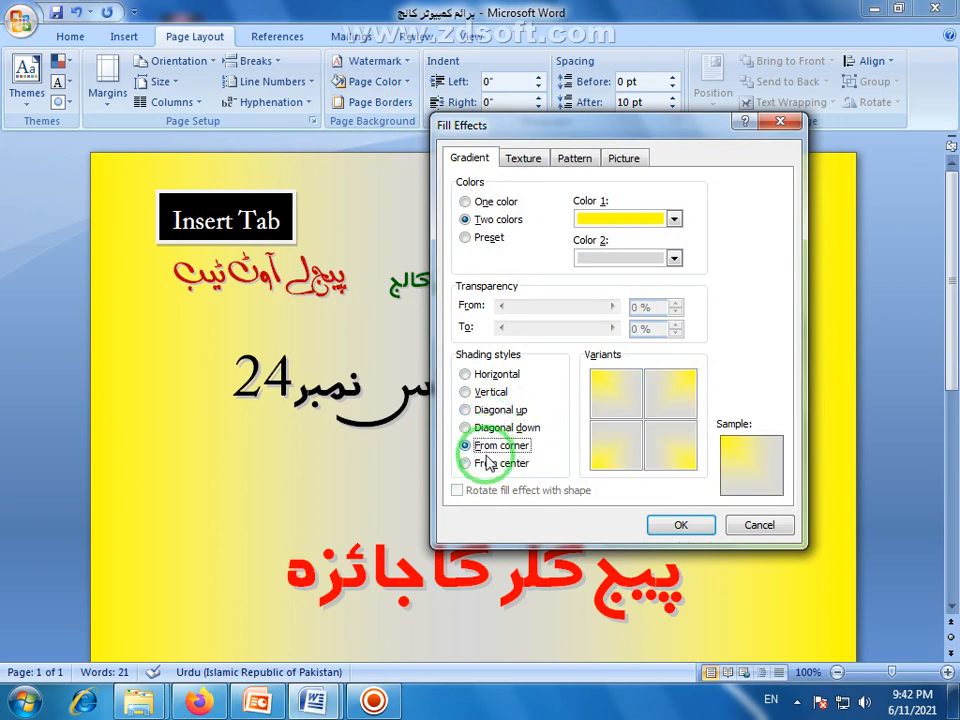
left_click(487, 465)
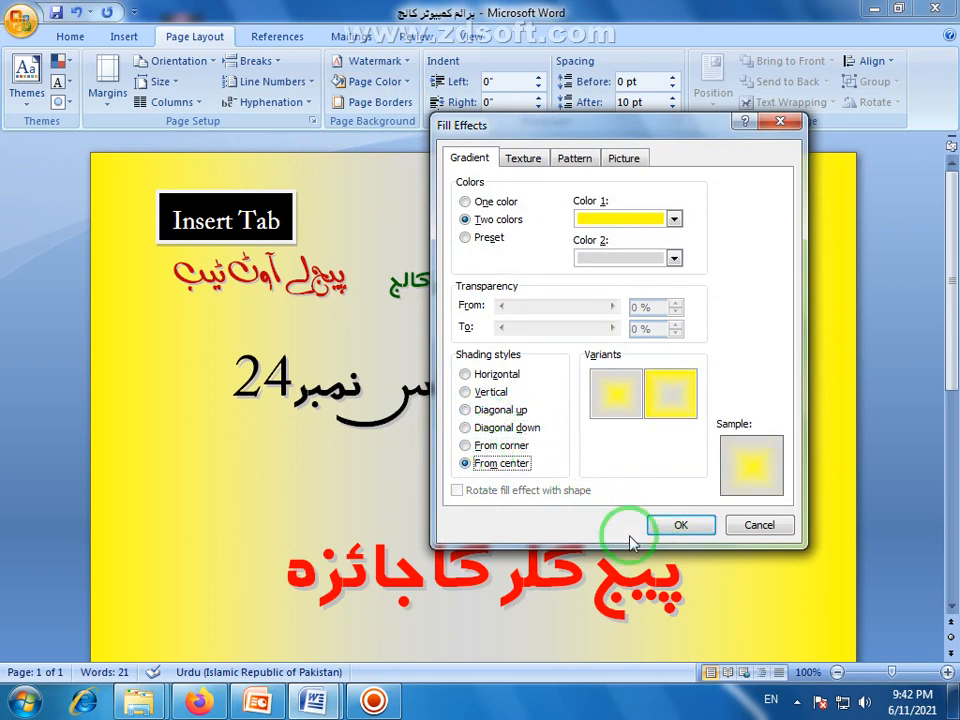
left_click(677, 526)
scroll(418, 380, "down", 8)
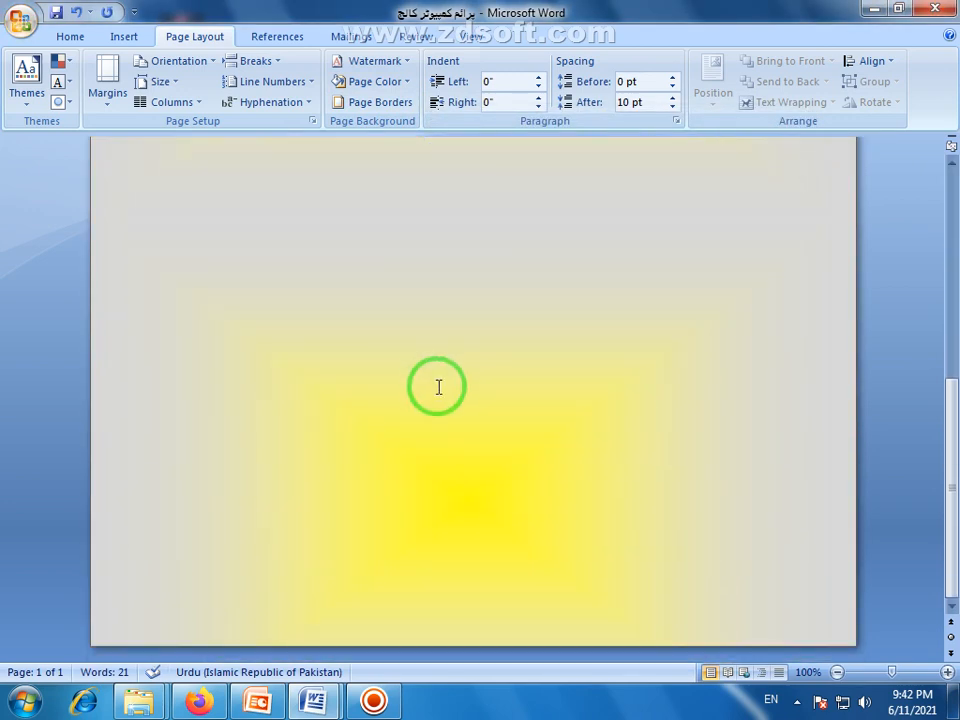
scroll(425, 380, "up", 8)
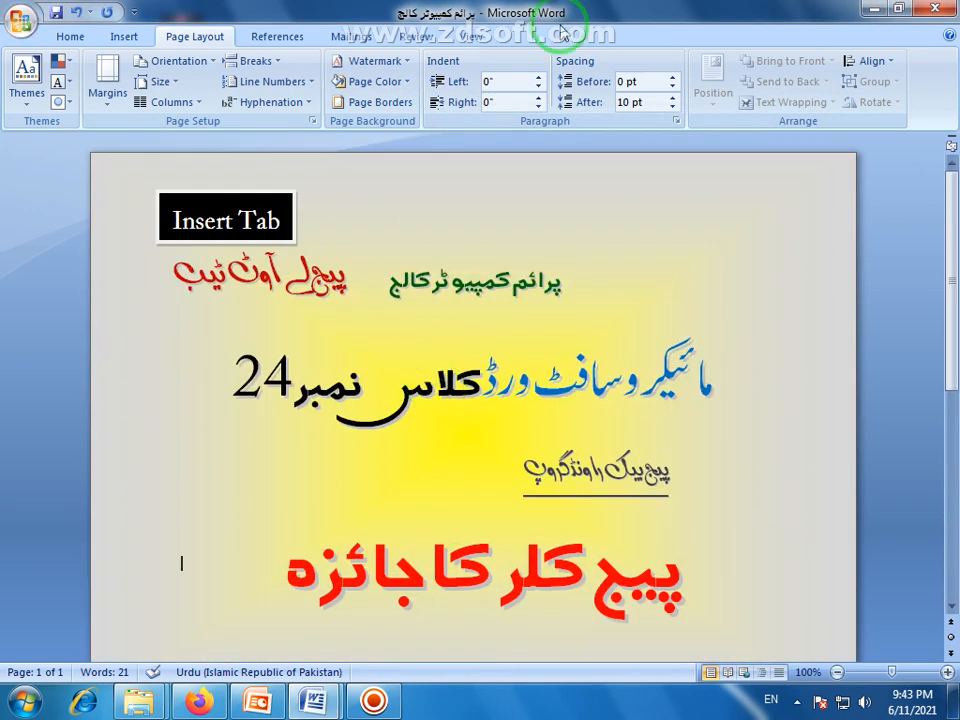
Browse the fill effect textures, apply the dark brown wood texture as the page background and look over the page.
left_click(403, 82)
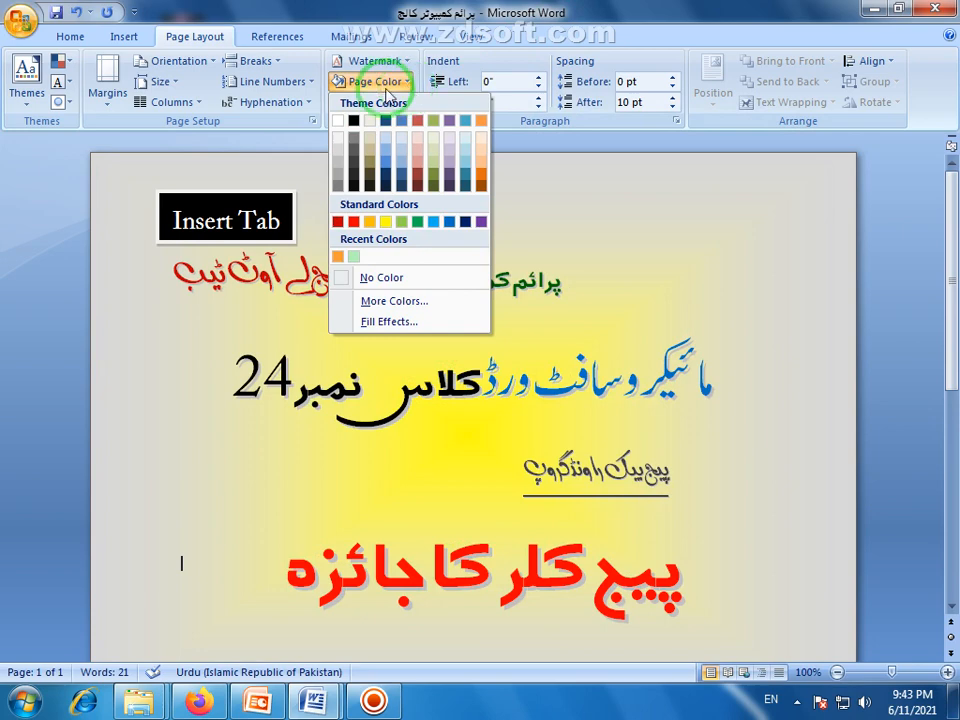
left_click(392, 325)
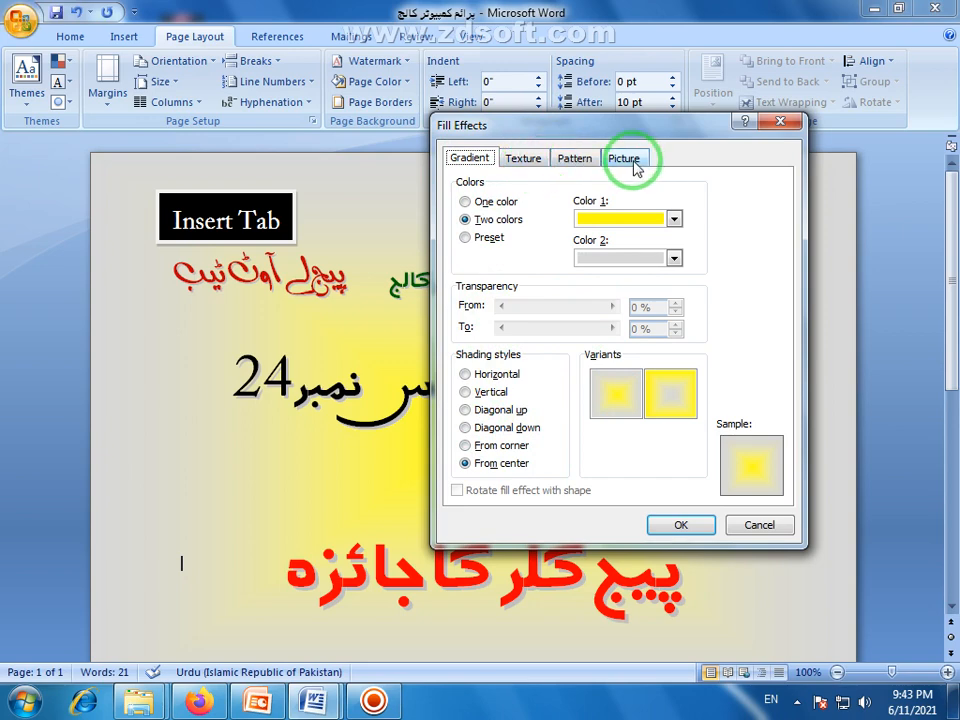
left_click(526, 163)
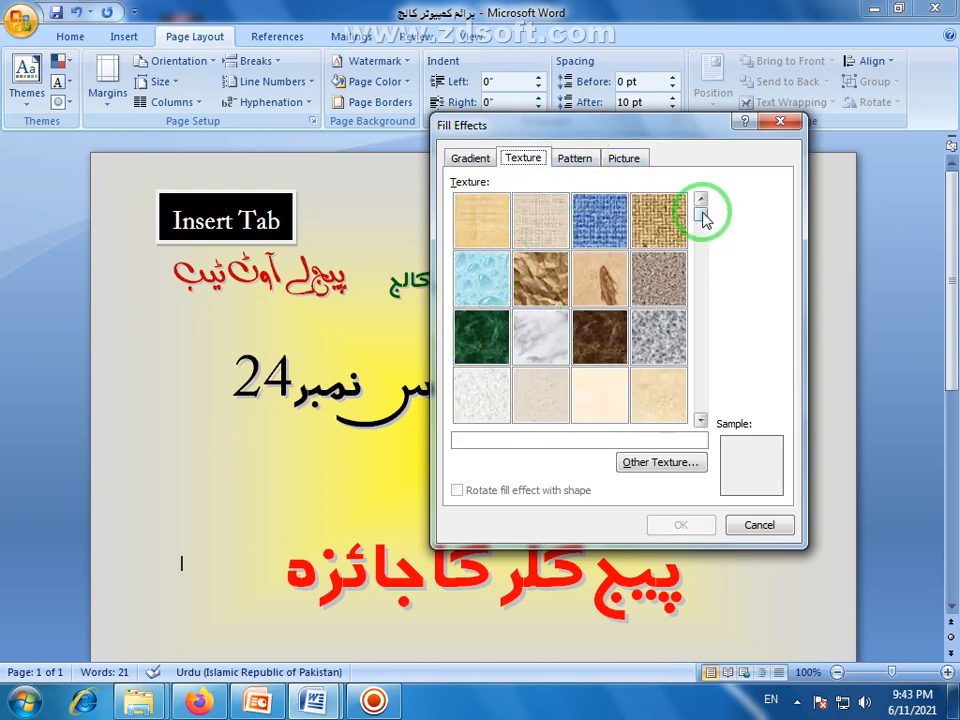
left_click(701, 421)
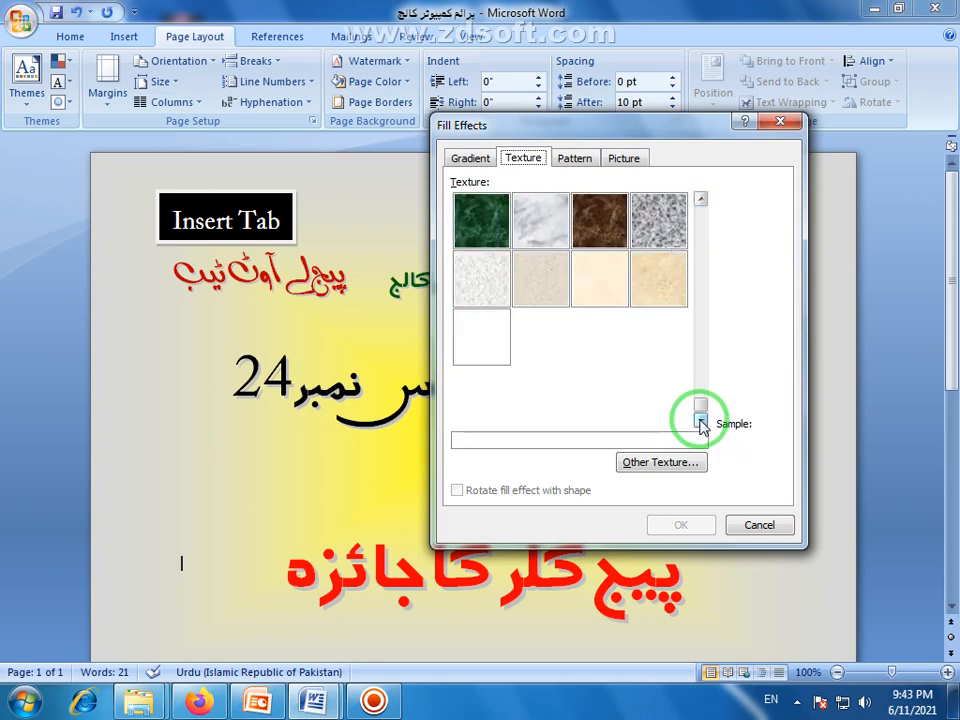
left_click(700, 200)
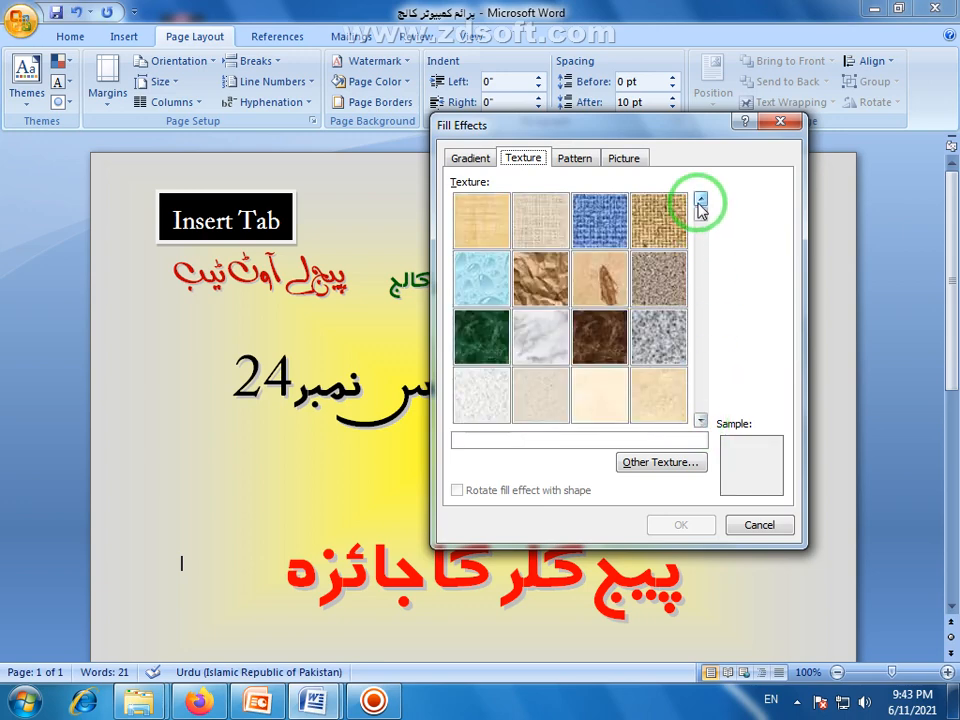
left_click(701, 421)
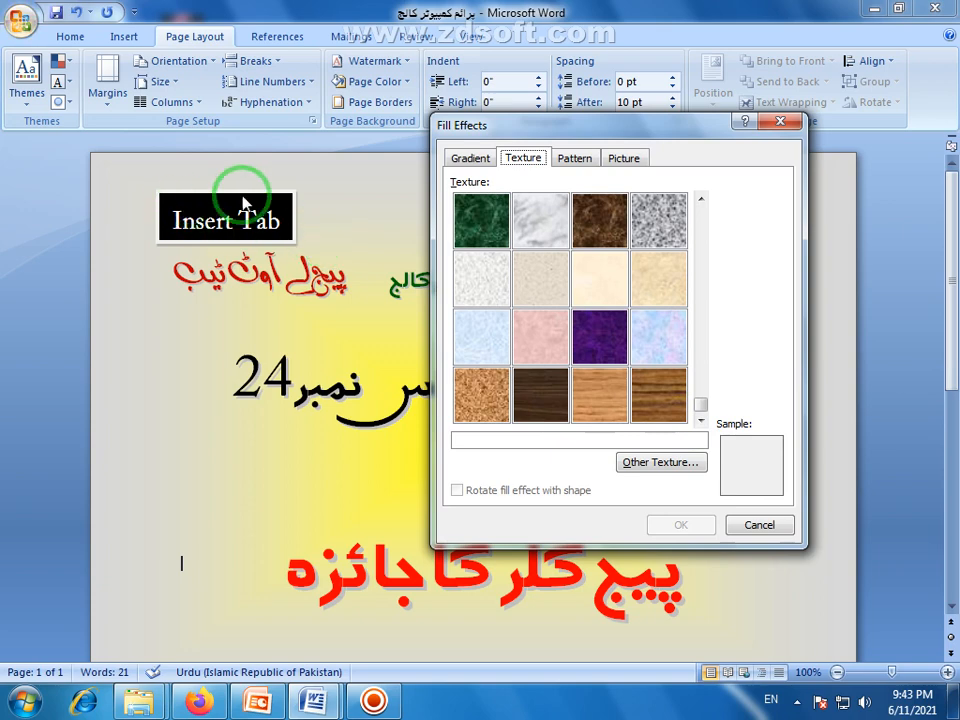
left_click(538, 400)
left_click(681, 525)
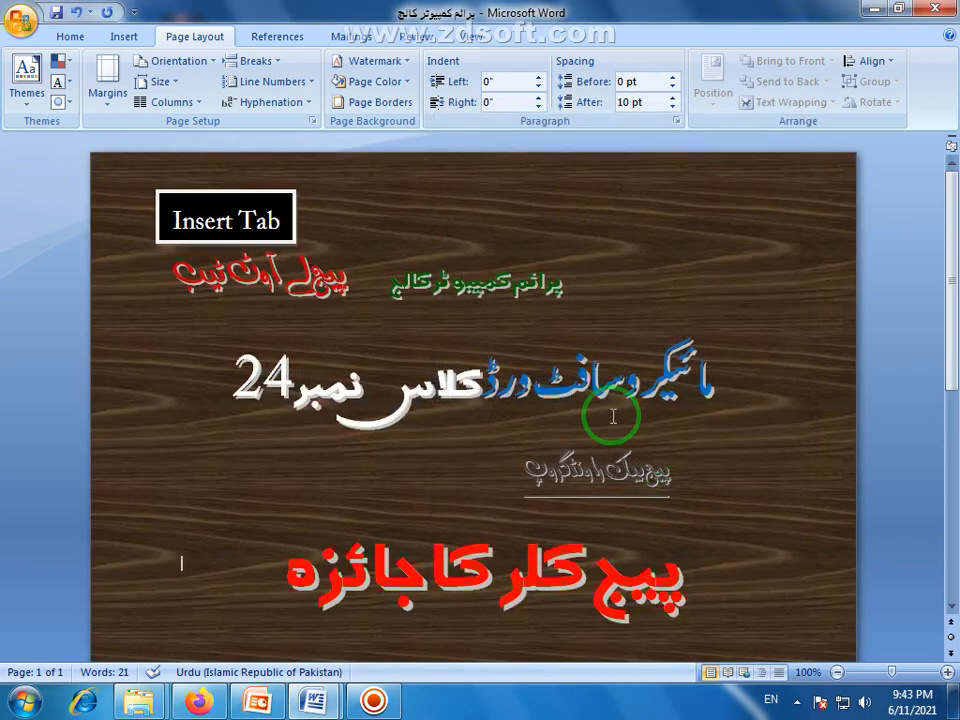
scroll(495, 285, "down", 6)
scroll(495, 285, "up", 5)
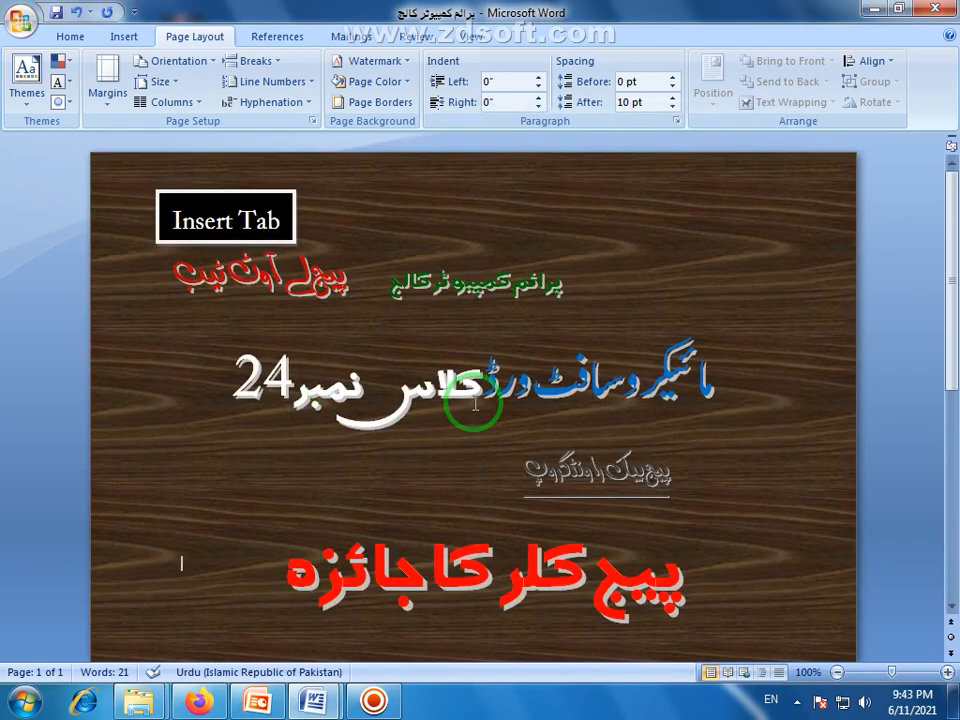
Replace the dark wood page background with the light gray speckled paper texture and look over the whole page.
scroll(145, 272, "down", 3)
scroll(486, 316, "down", 6)
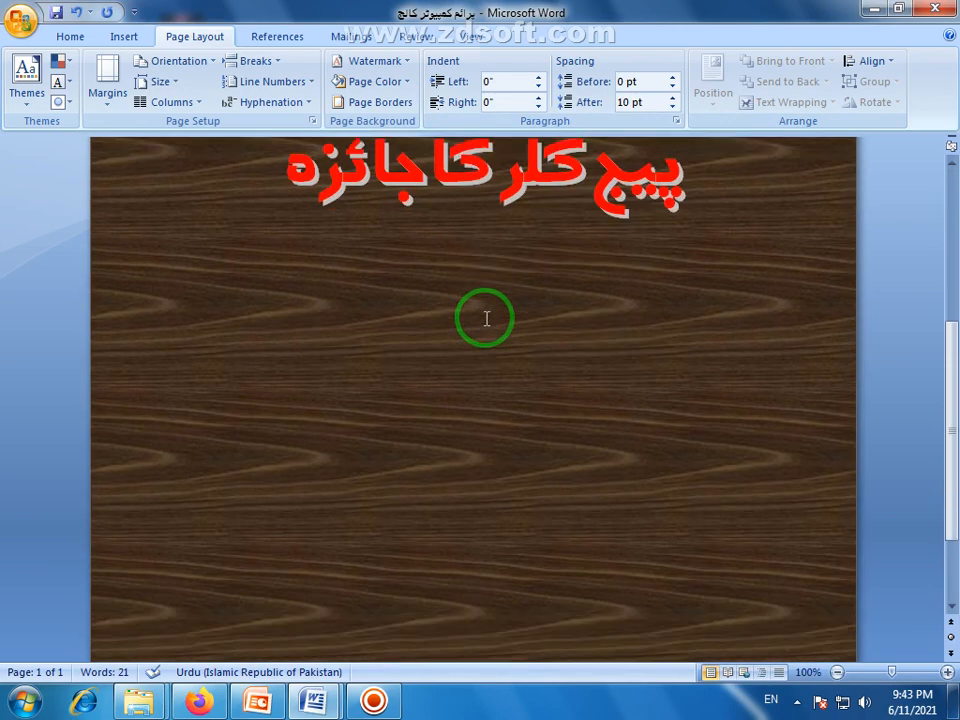
scroll(486, 318, "up", 9)
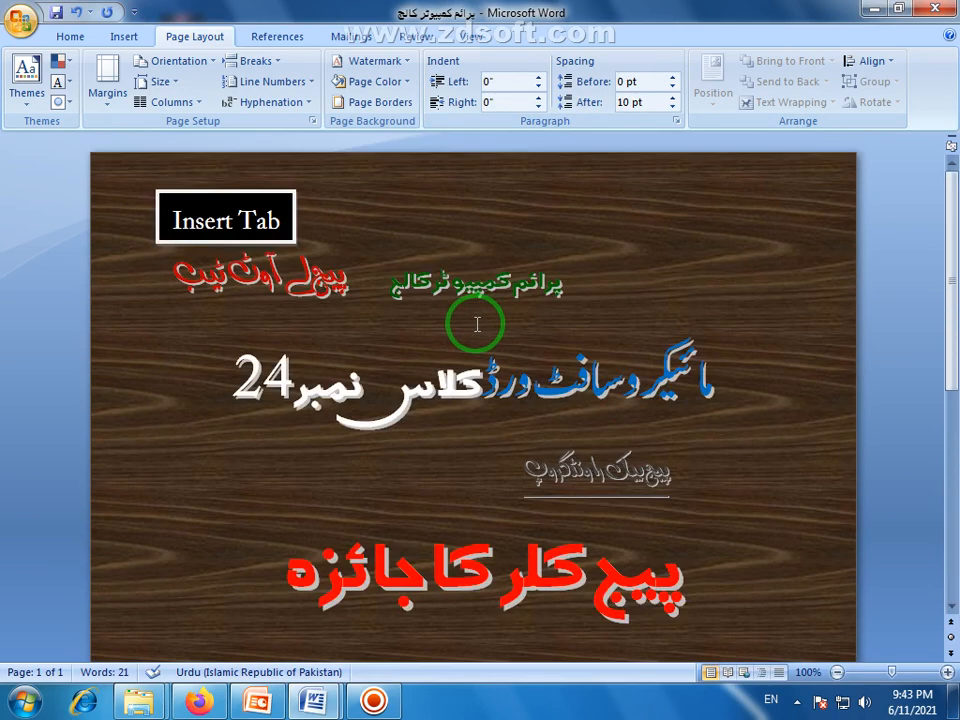
left_click(400, 81)
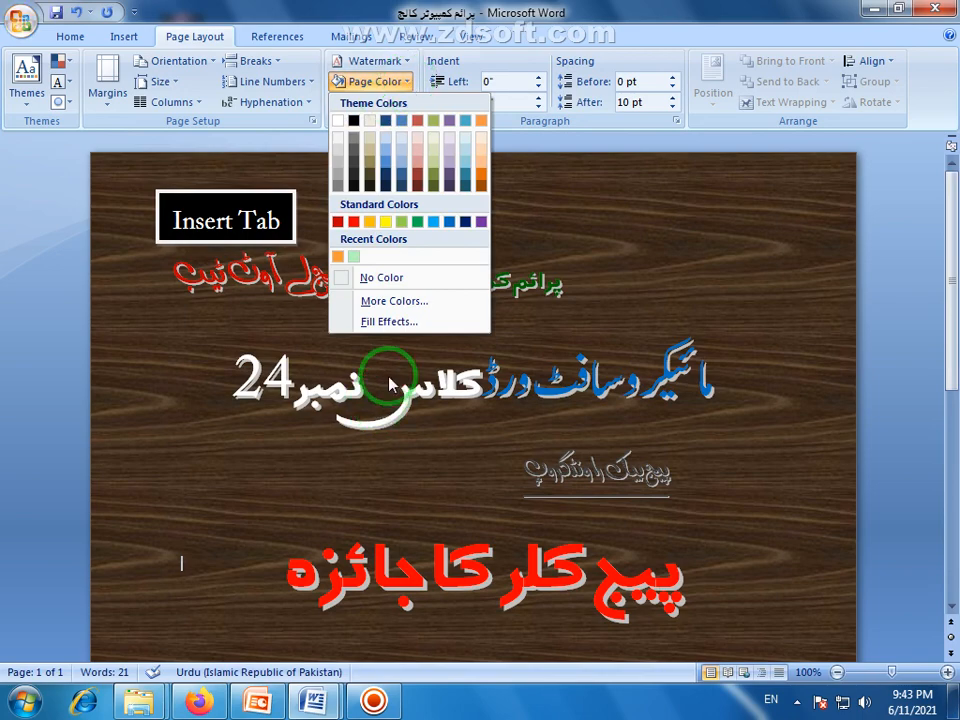
left_click(390, 324)
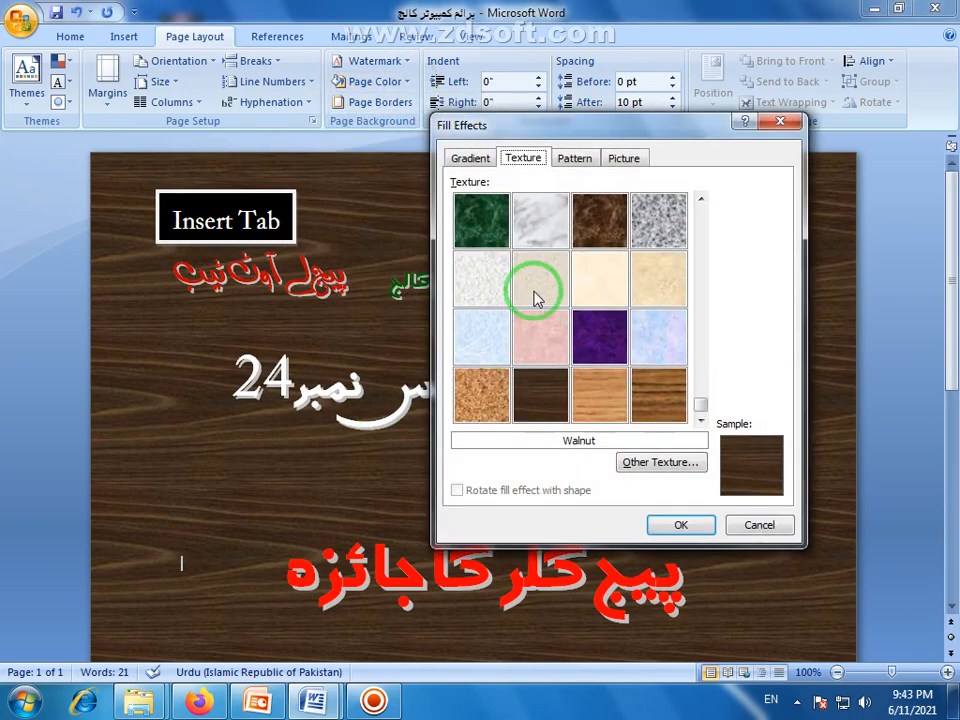
left_click(478, 288)
left_click(677, 523)
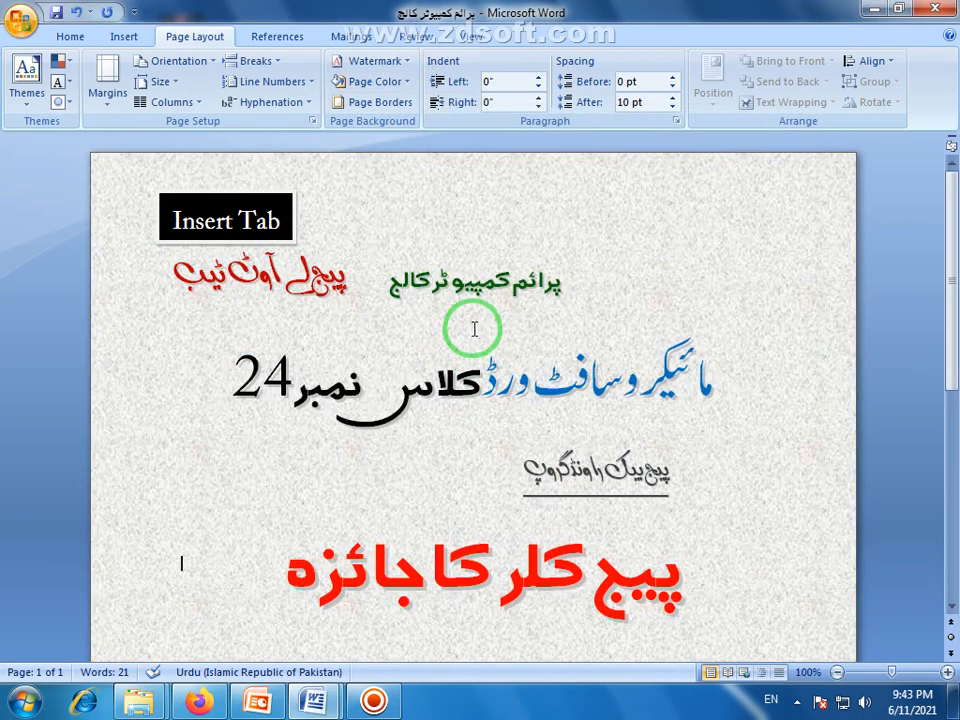
scroll(474, 330, "down", 4)
scroll(473, 338, "down", 4)
scroll(474, 336, "up", 8)
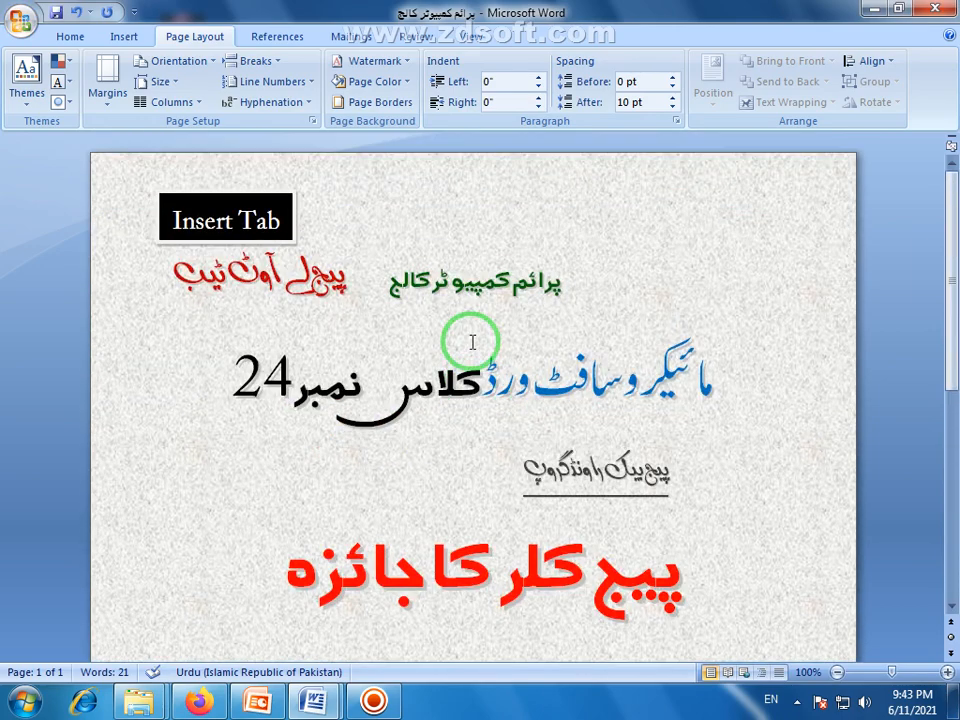
Change the page background to the Water droplets texture and look over the whole page.
left_click(390, 81)
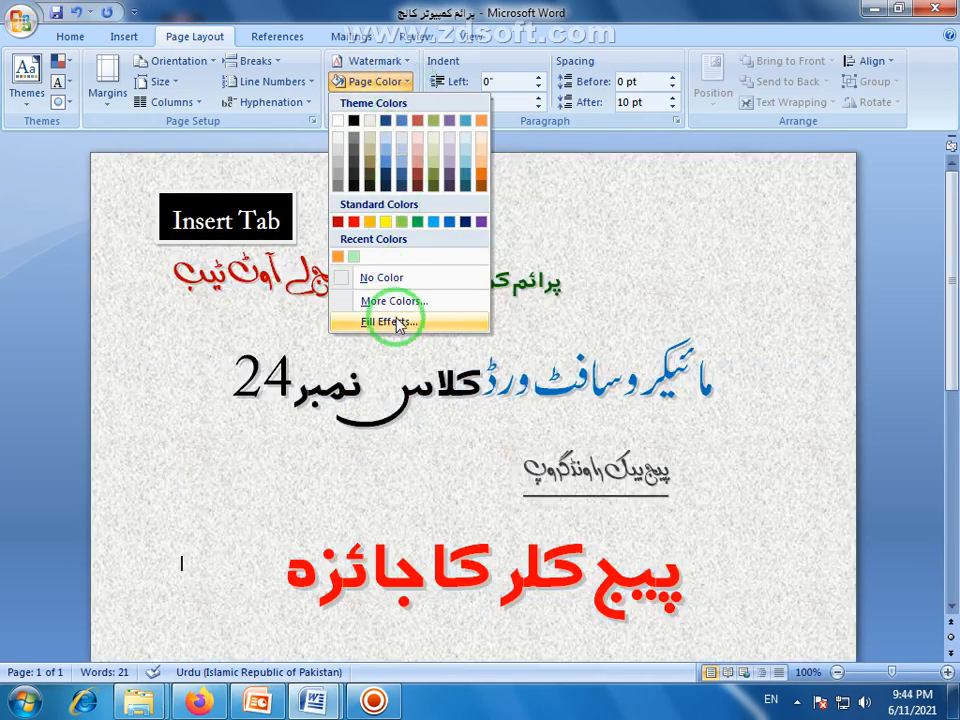
left_click(398, 323)
left_click(483, 279)
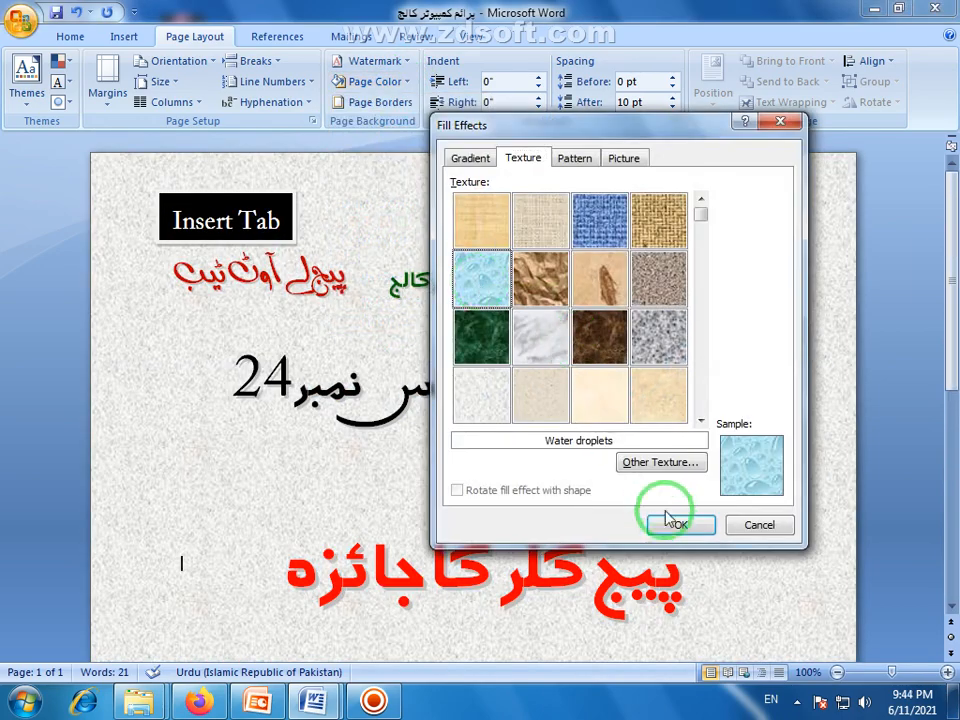
left_click(677, 524)
scroll(557, 349, "down", 5)
scroll(555, 377, "up", 6)
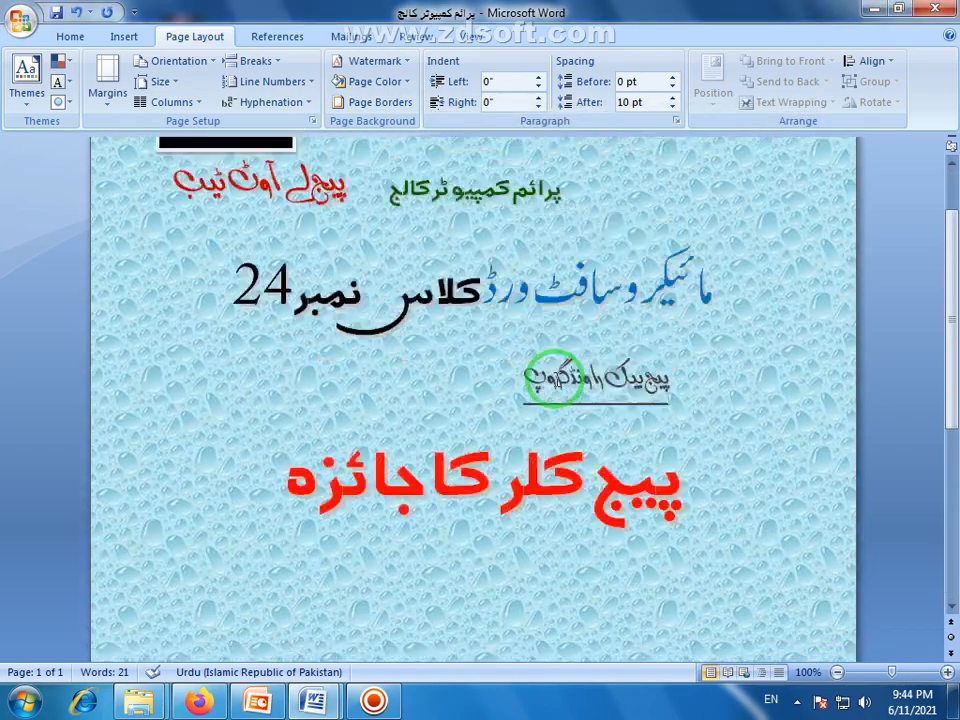
Apply the Dotted diamond pattern as the page background fill and look over the whole page.
left_click(400, 103)
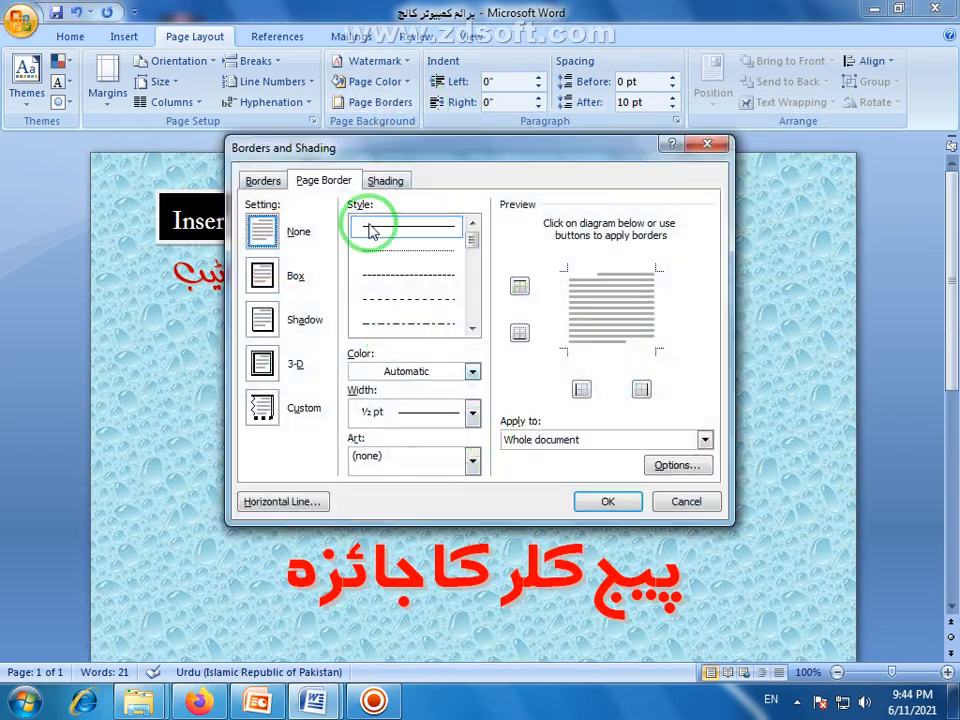
left_click(686, 502)
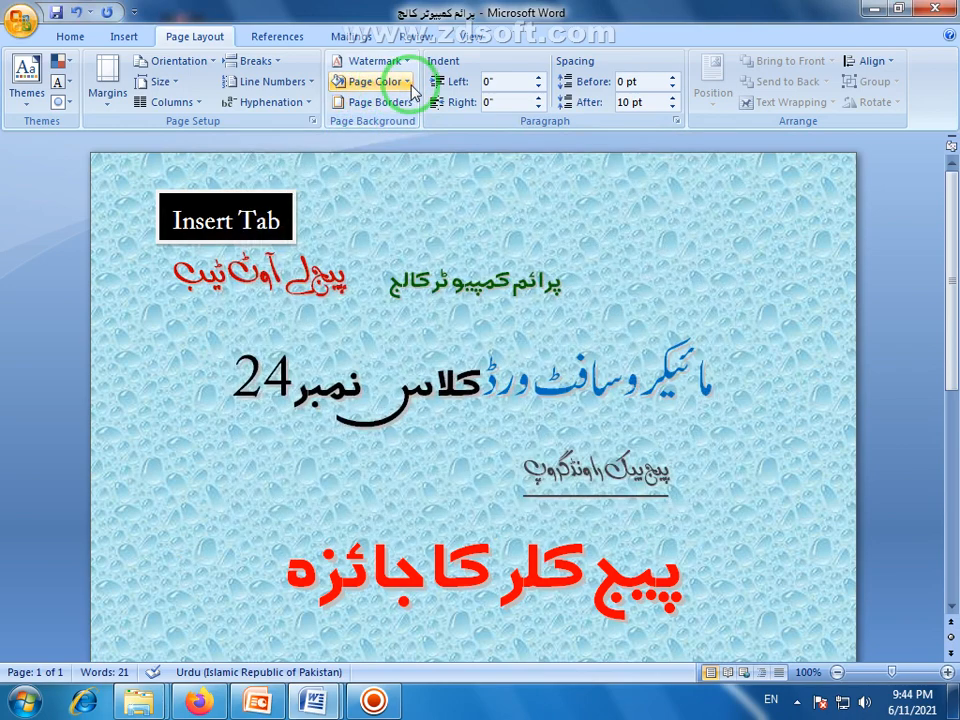
left_click(390, 81)
left_click(389, 321)
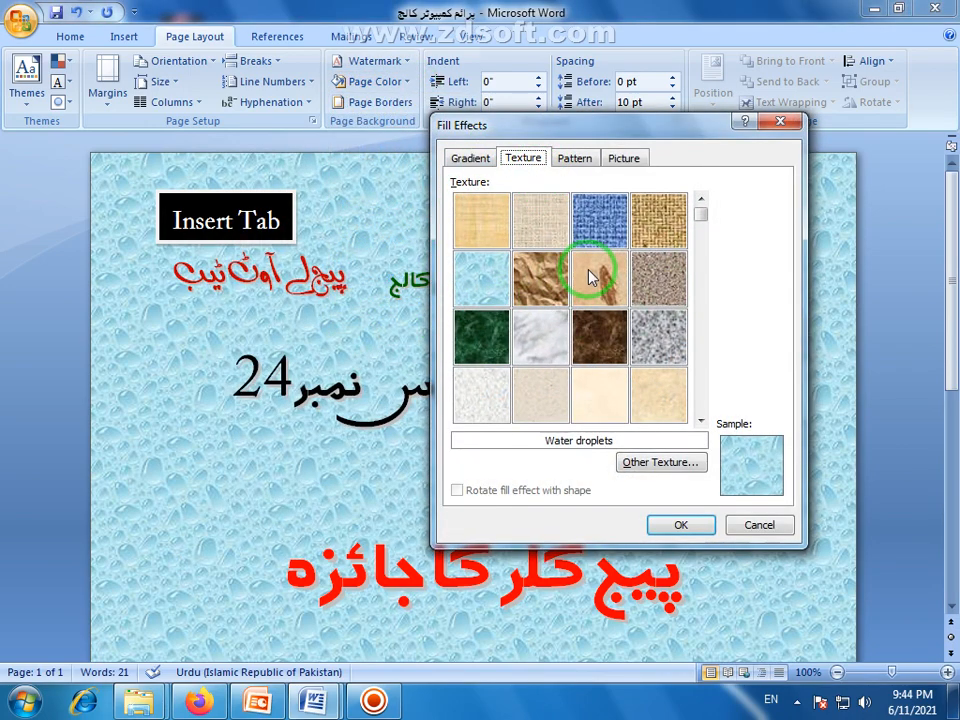
left_click(592, 163)
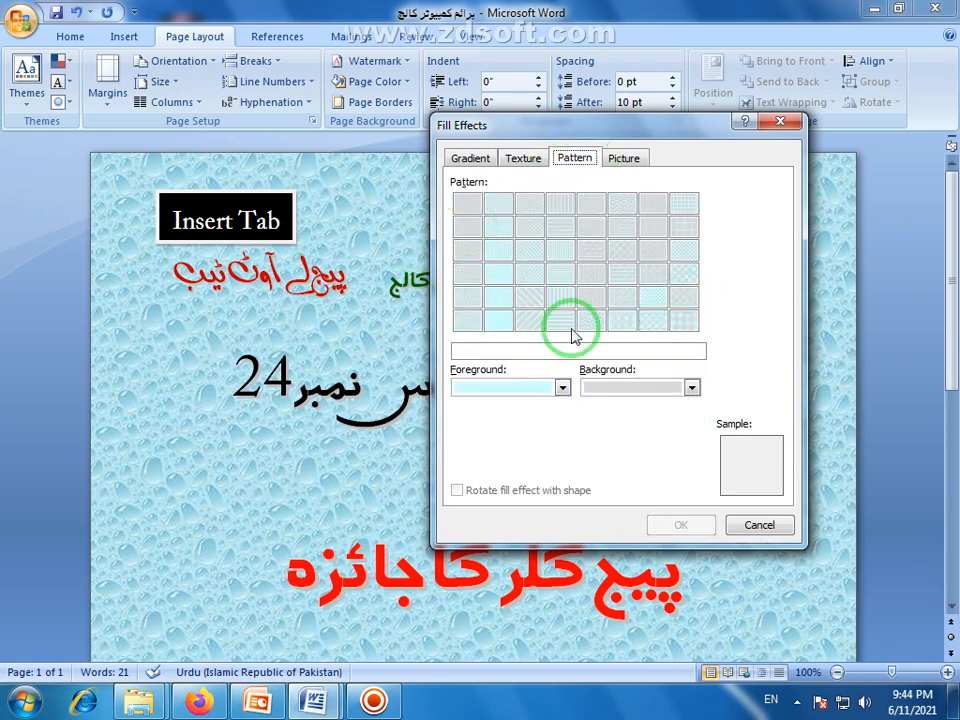
left_click(655, 251)
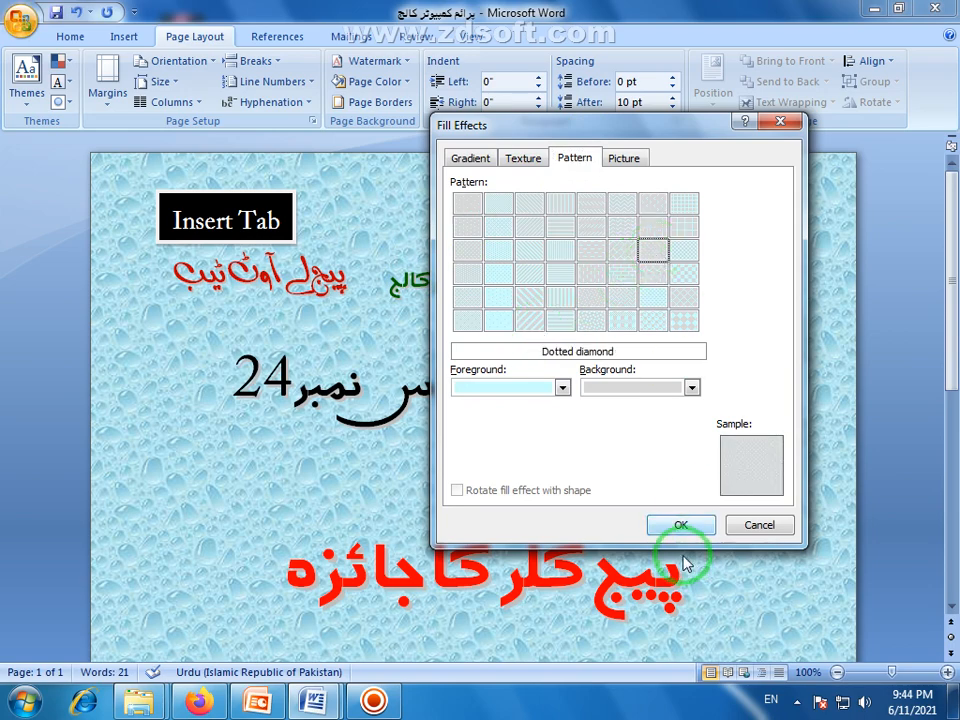
left_click(681, 525)
scroll(383, 320, "down", 5)
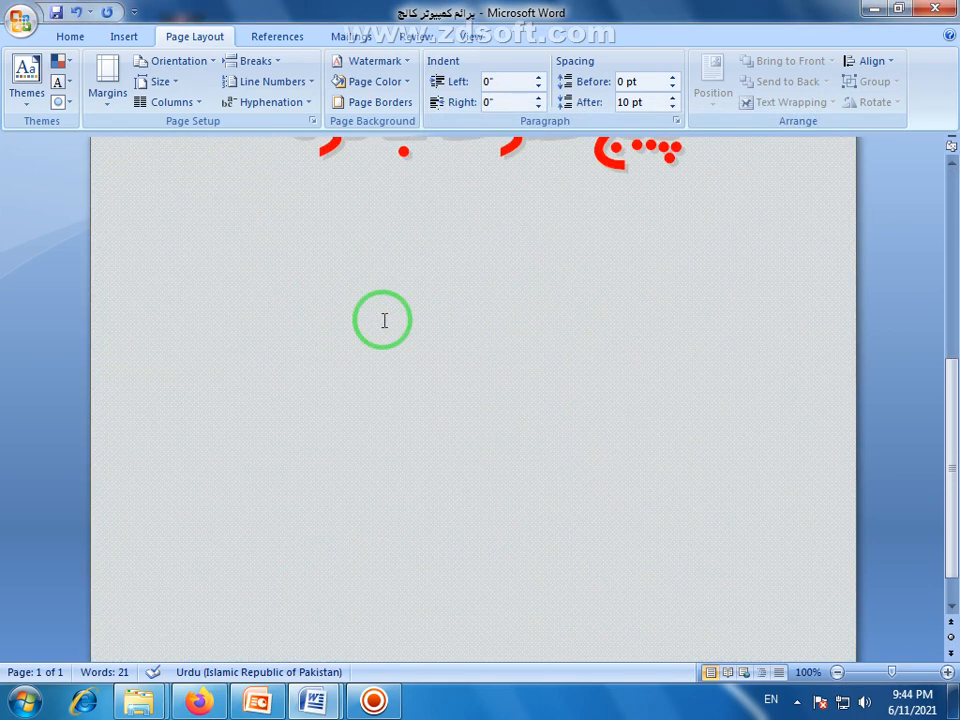
scroll(384, 319, "up", 5)
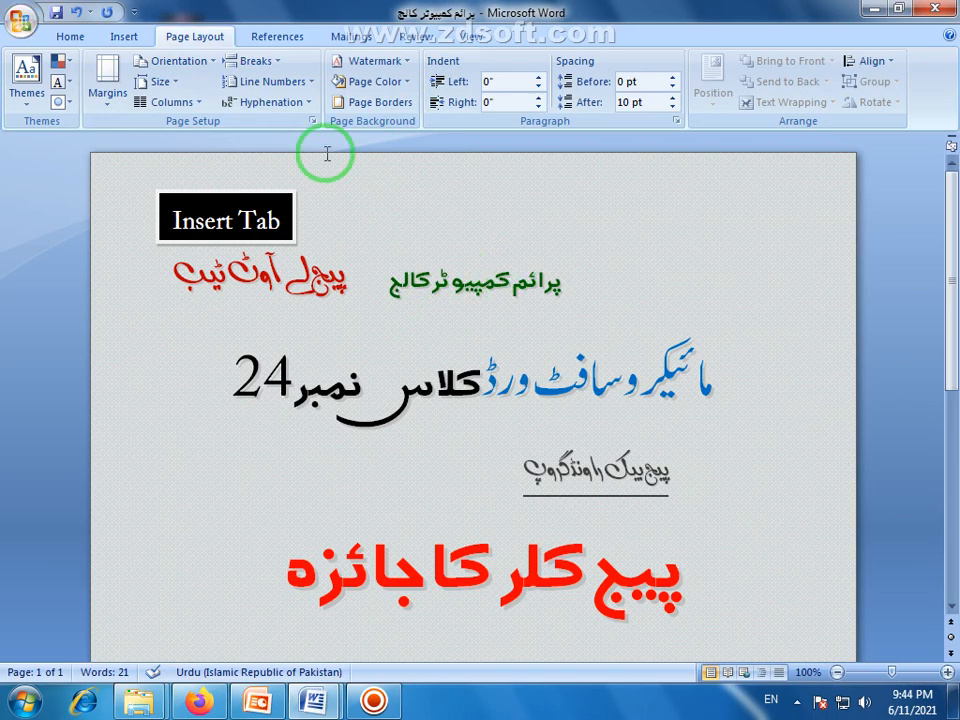
Fill the page background with the Desert picture from Sample Pictures and look over the whole page.
left_click(124, 40)
left_click(200, 40)
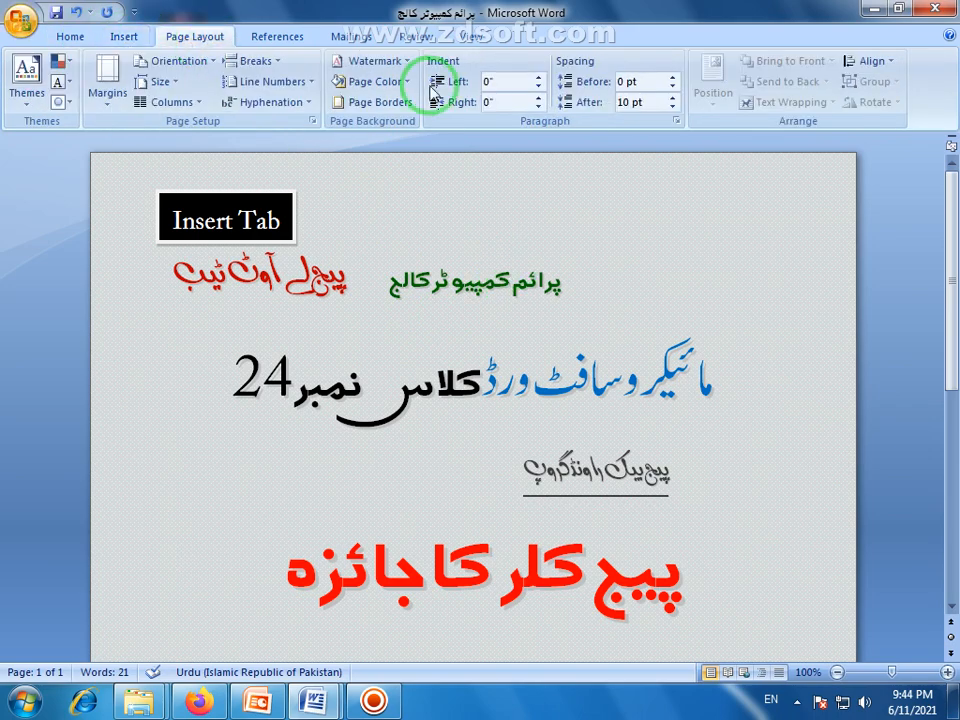
left_click(400, 81)
left_click(390, 321)
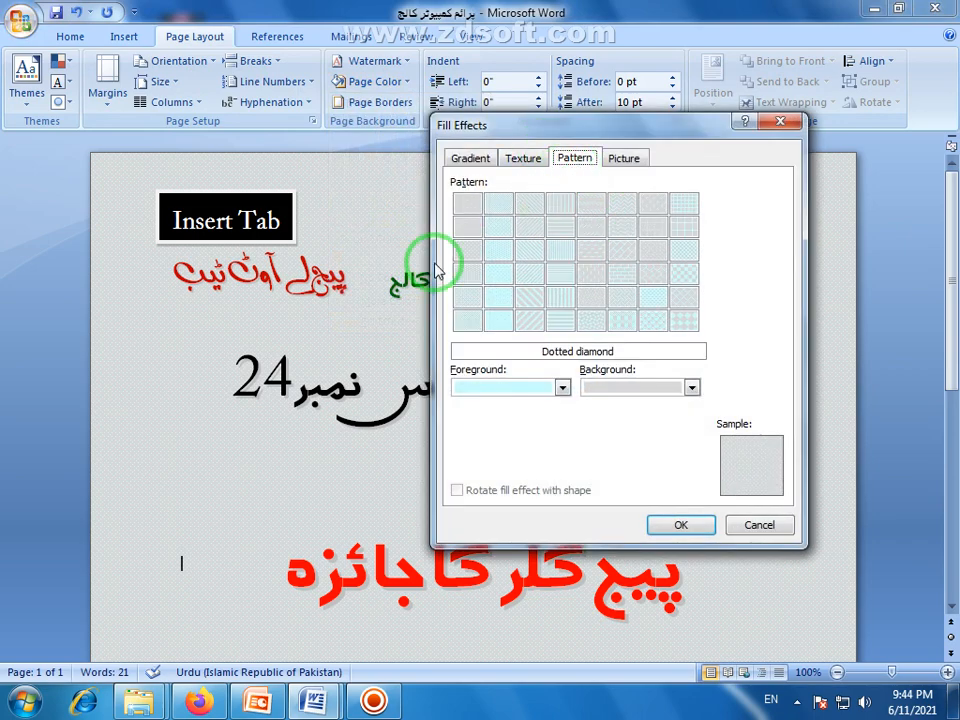
left_click(624, 160)
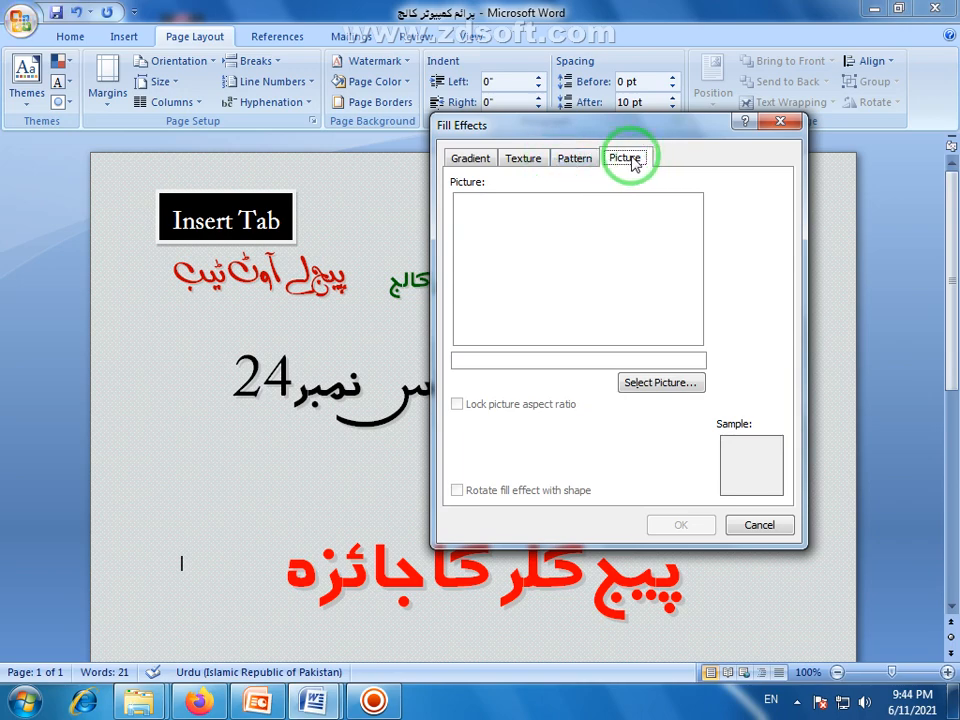
left_click(628, 384)
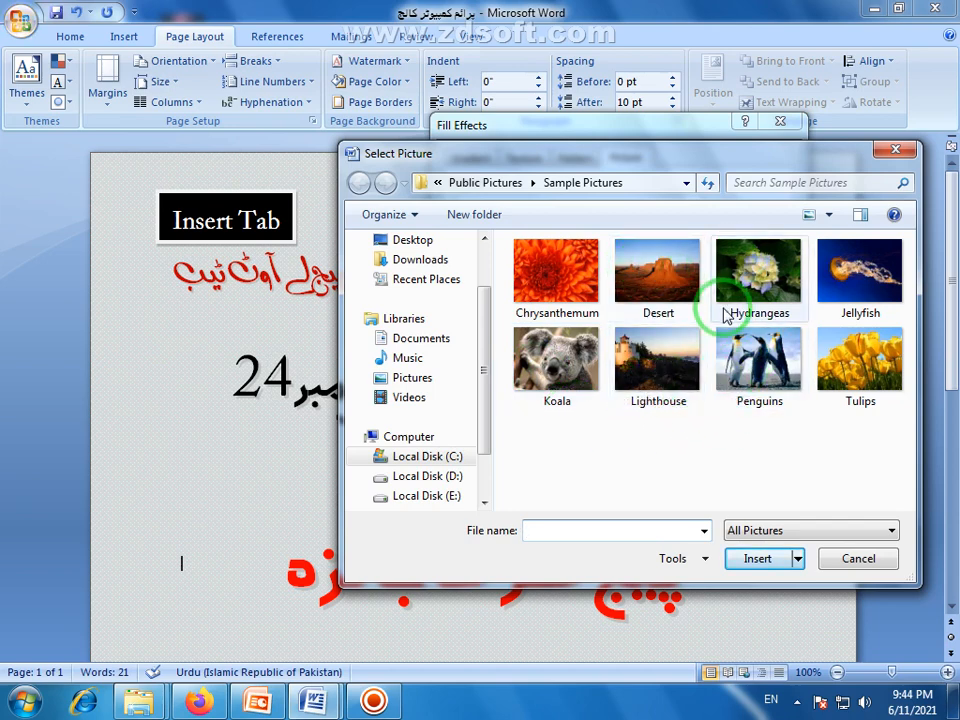
left_click(658, 272)
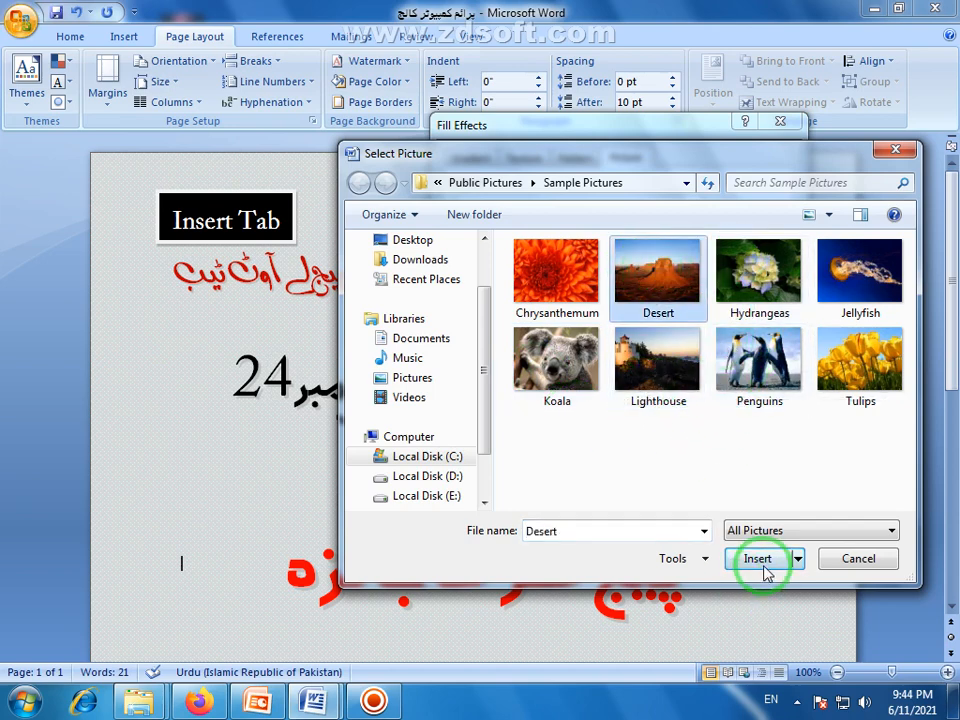
left_click(765, 560)
left_click(679, 525)
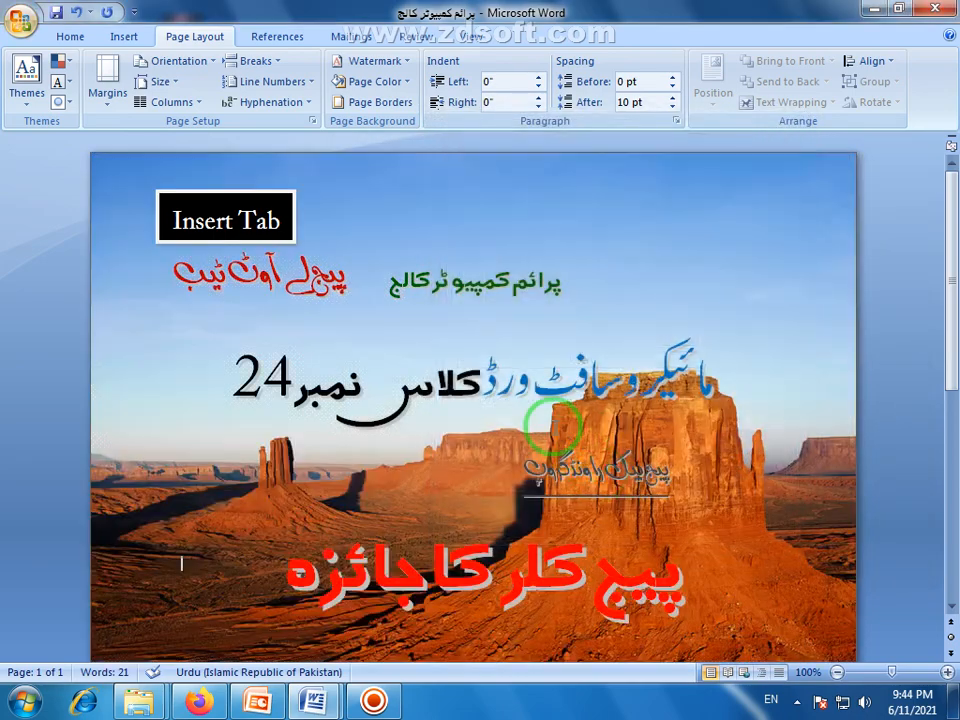
scroll(509, 345, "down", 8)
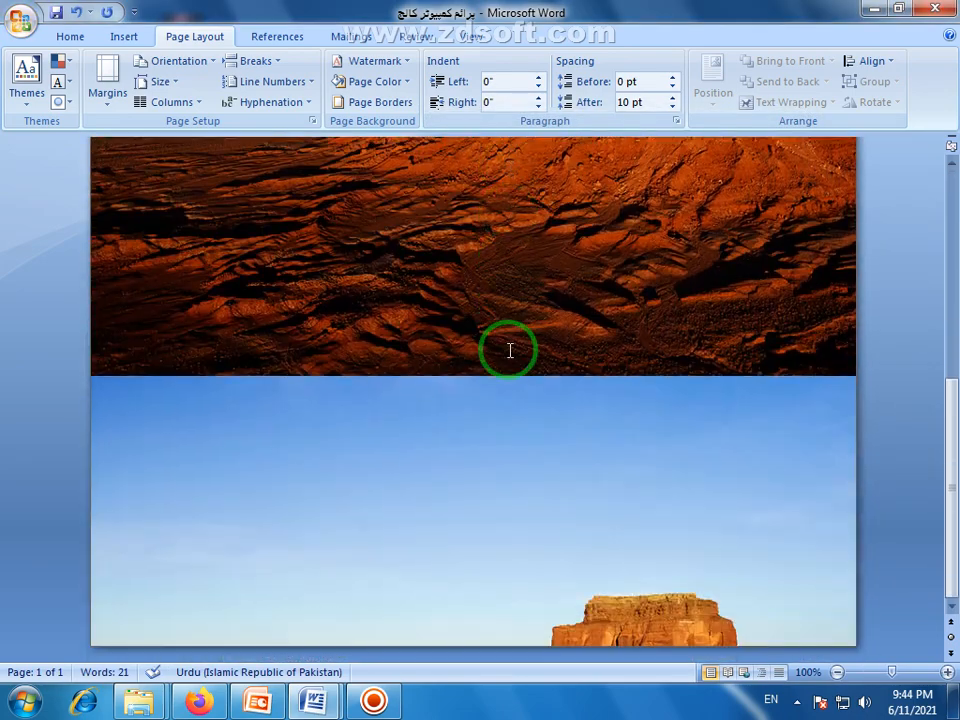
scroll(509, 348, "up", 4)
scroll(509, 350, "up", 3)
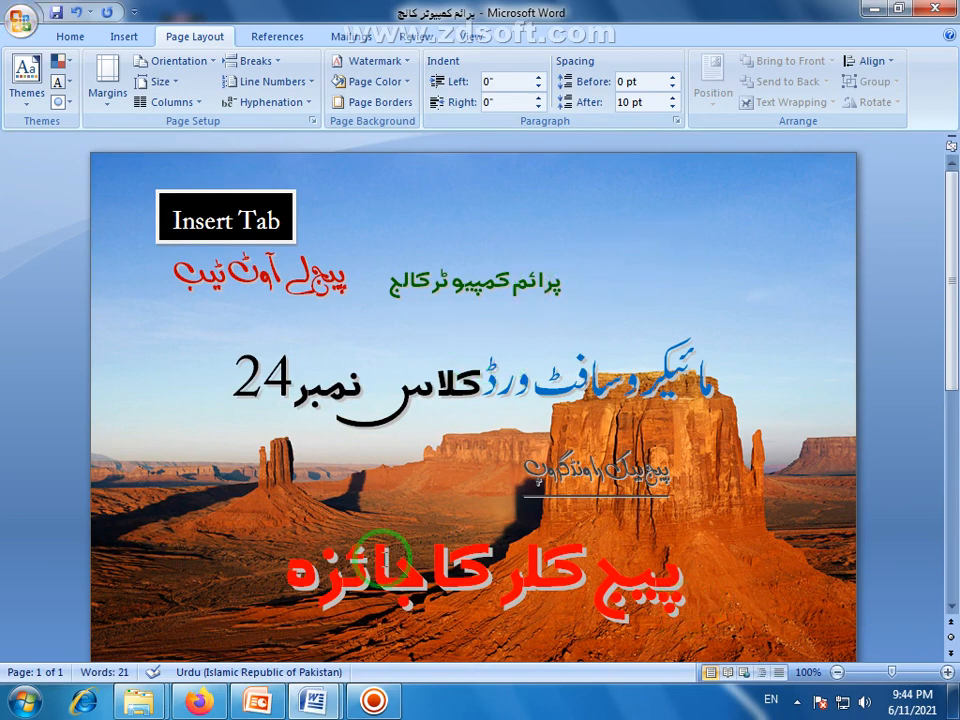
Replace the picture background with the tan woven texture from the fill effects and look over the whole page.
left_click(392, 81)
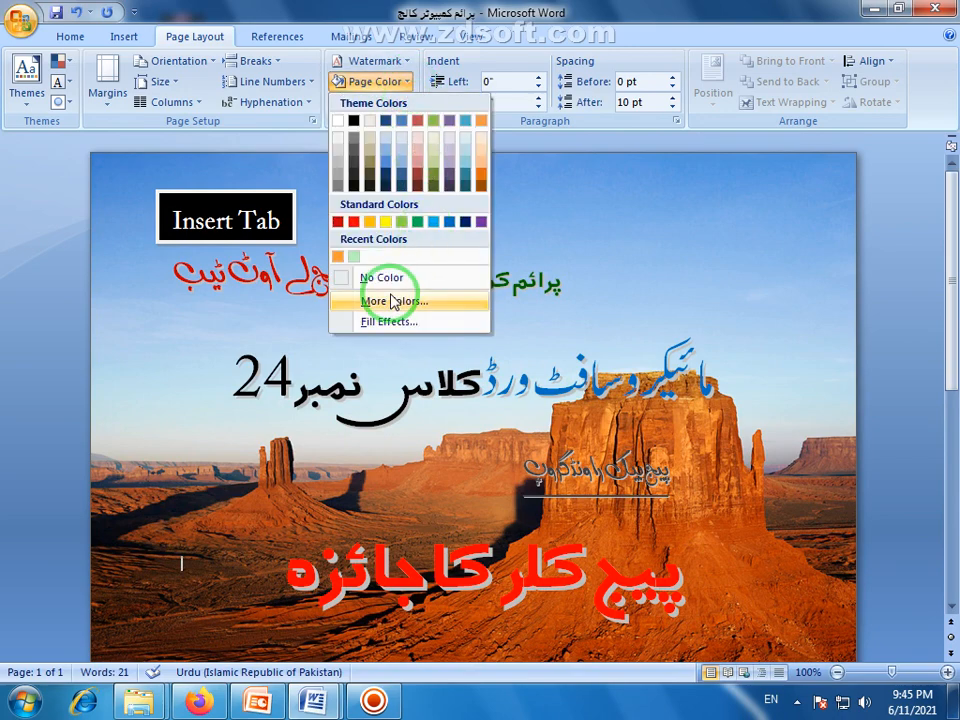
left_click(380, 81)
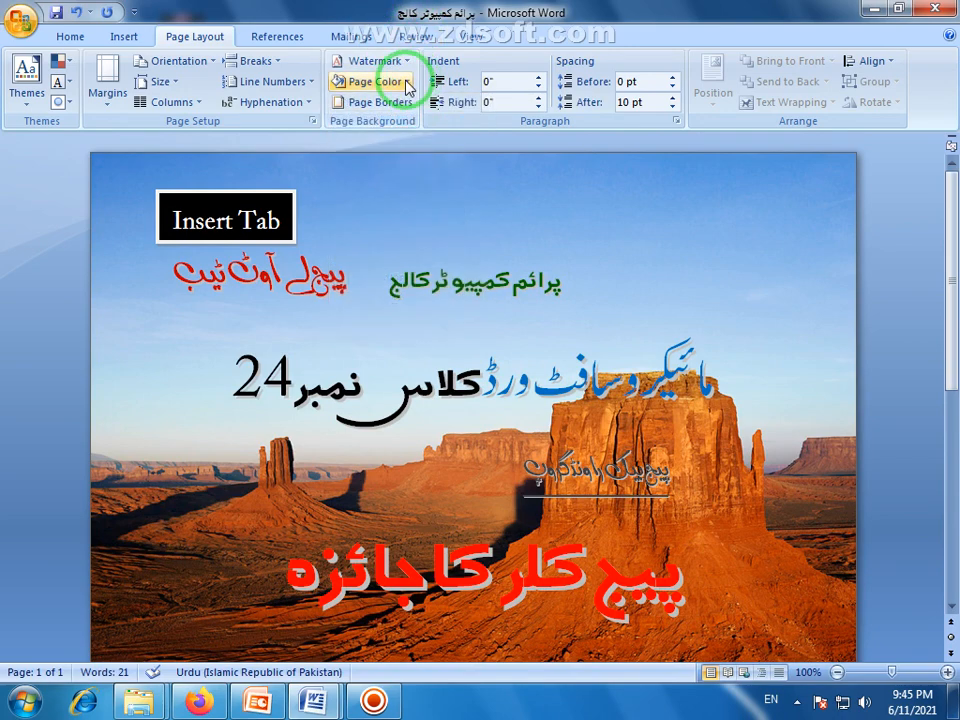
left_click(380, 81)
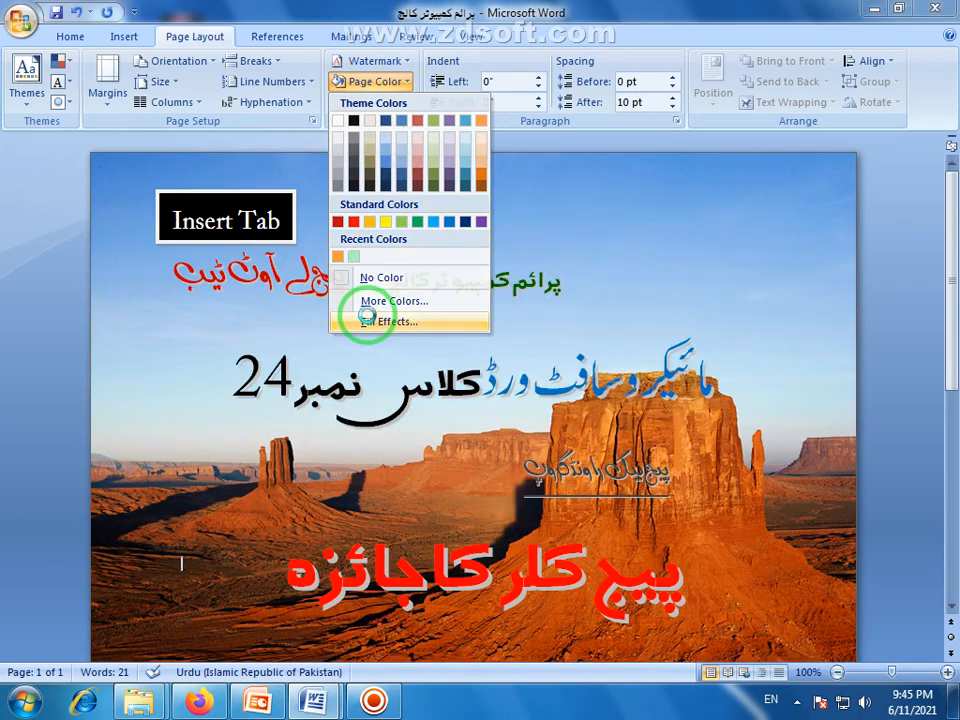
left_click(360, 321)
left_click(576, 159)
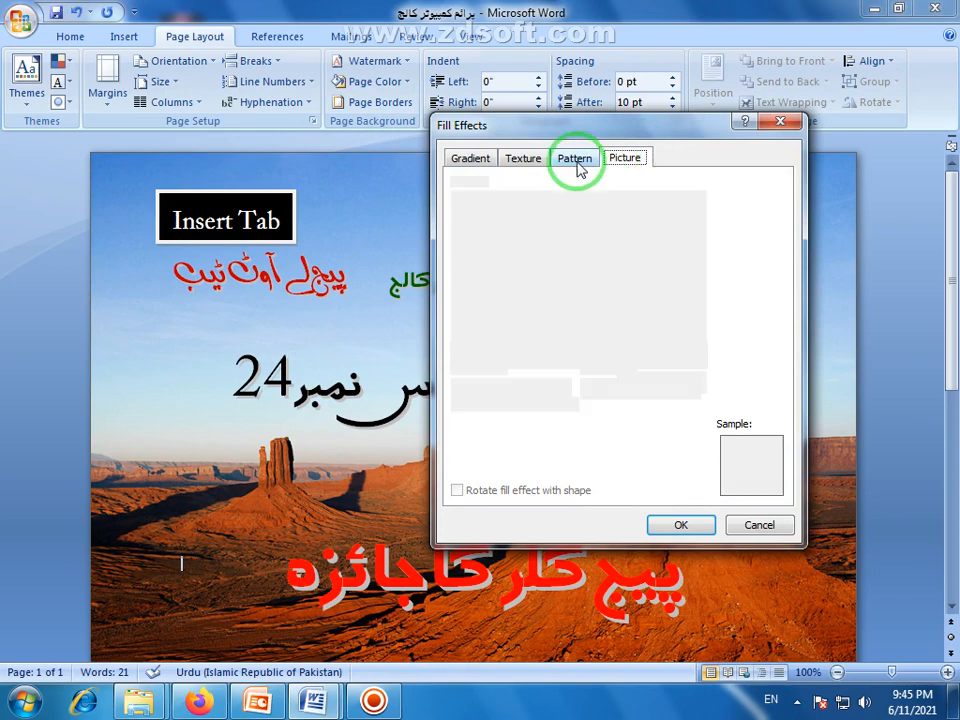
left_click(532, 162)
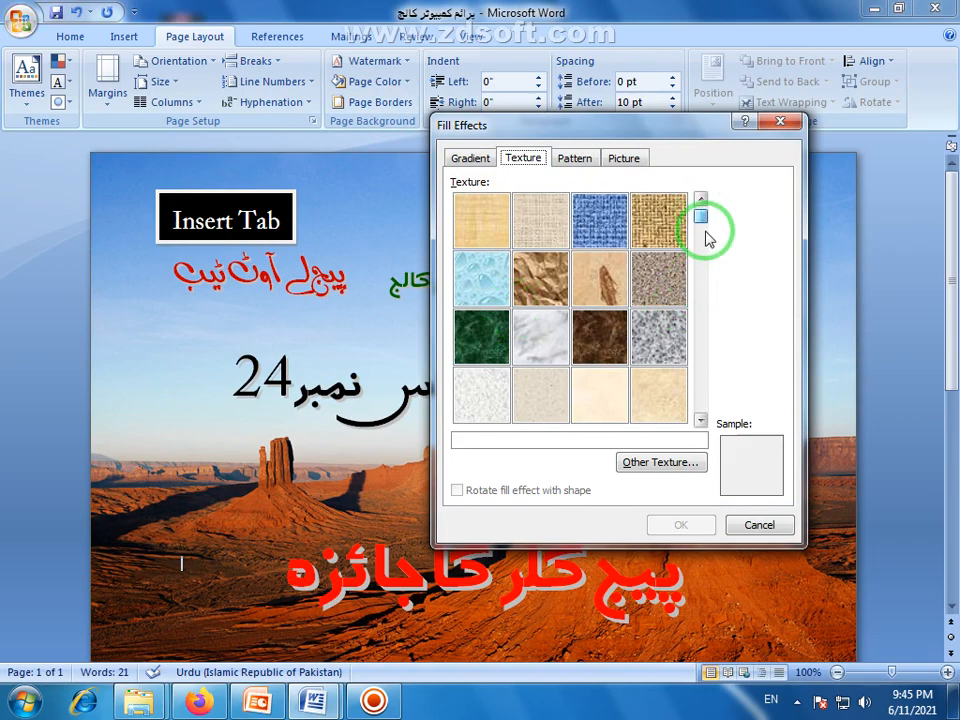
left_click(672, 225)
left_click(678, 524)
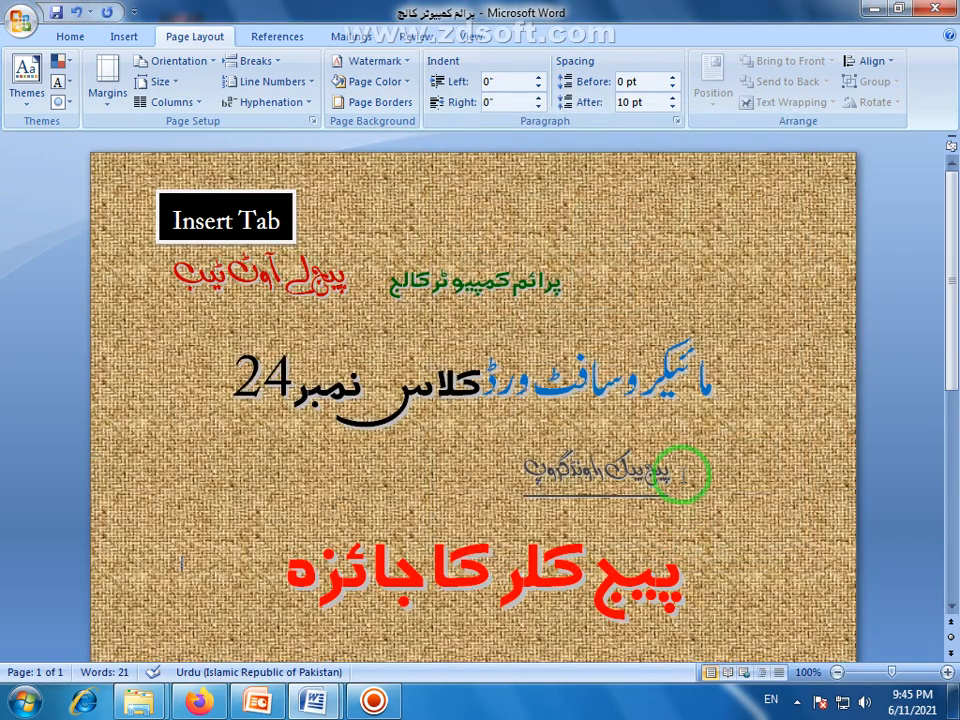
scroll(386, 360, "down", 10)
scroll(386, 368, "up", 10)
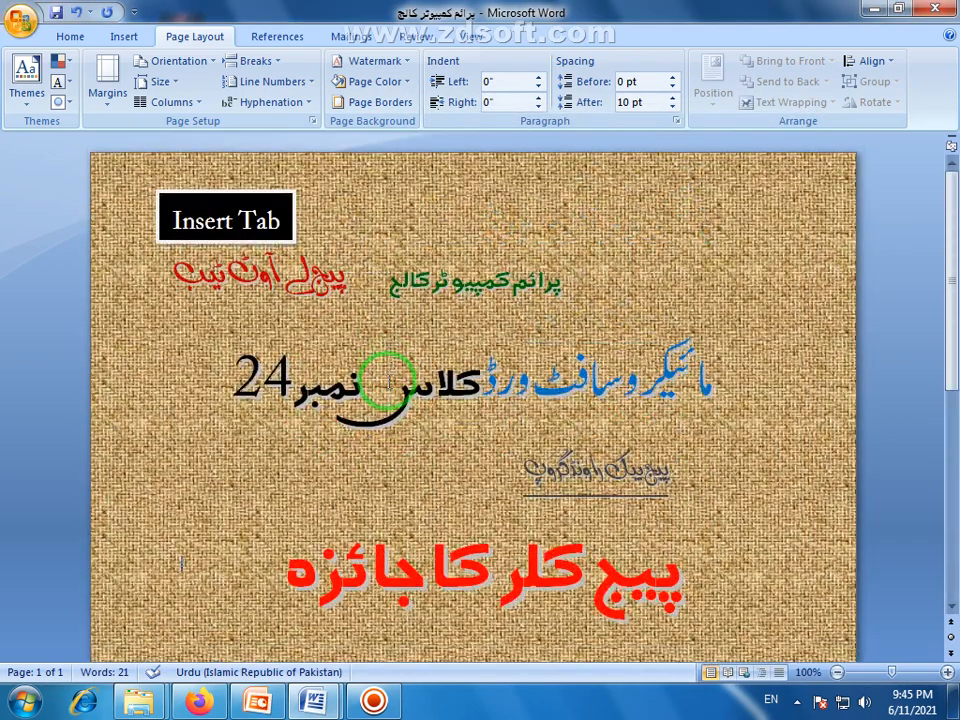
left_click(405, 82)
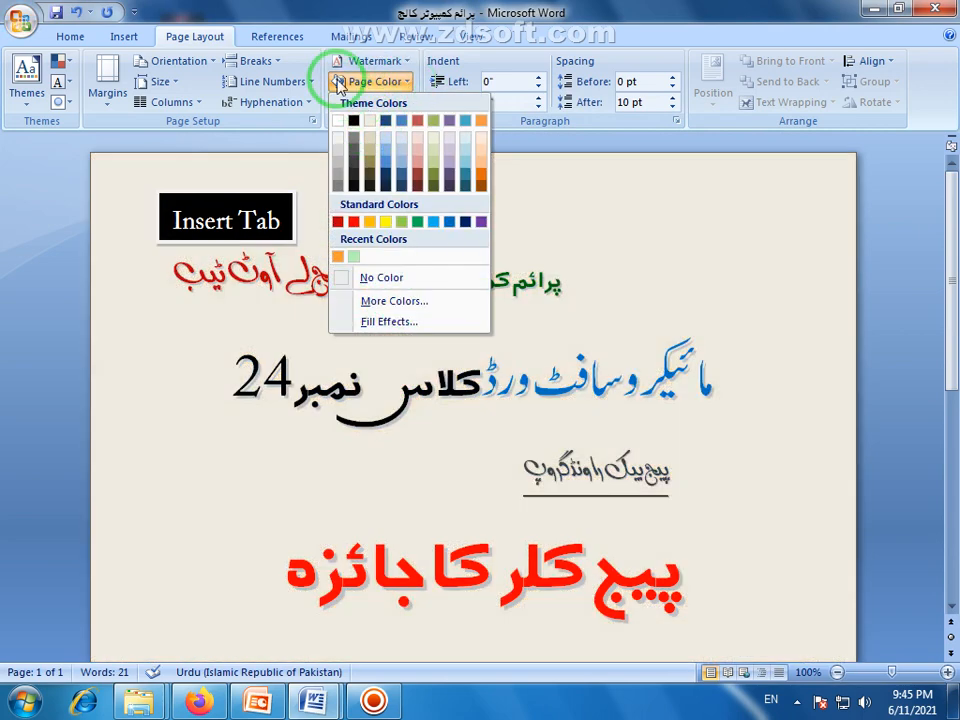
left_click(323, 291)
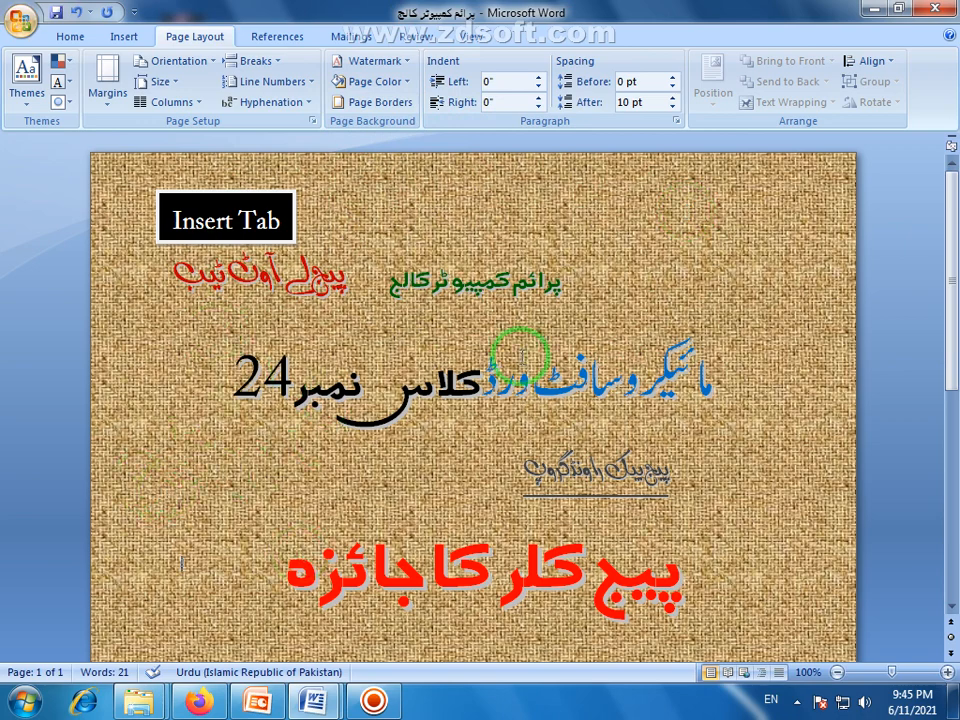
left_click(405, 82)
left_click(405, 82)
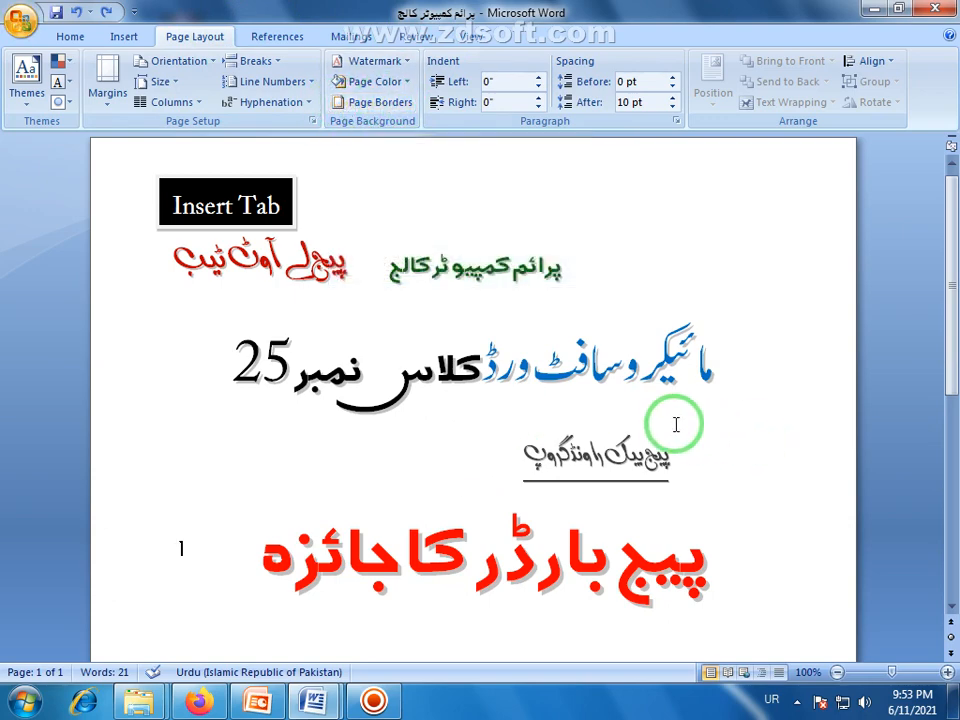
scroll(600, 405, "down", 10)
scroll(597, 408, "up", 10)
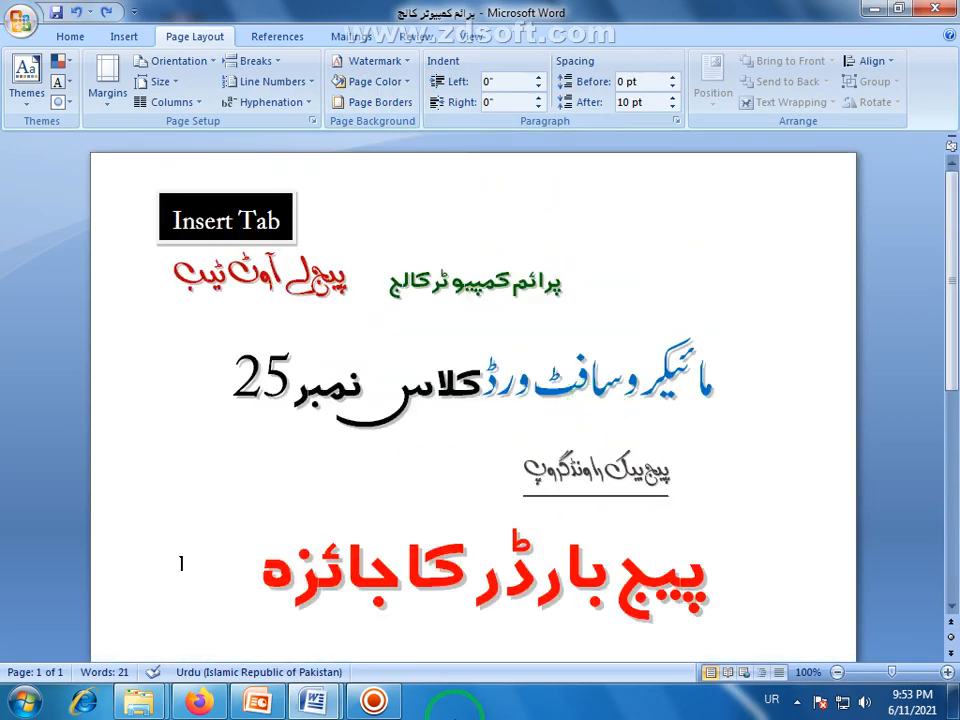
Switch to the Document3 window and look over its pages of text.
mouse_move(321, 708)
left_click(403, 628)
scroll(520, 450, "down", 8)
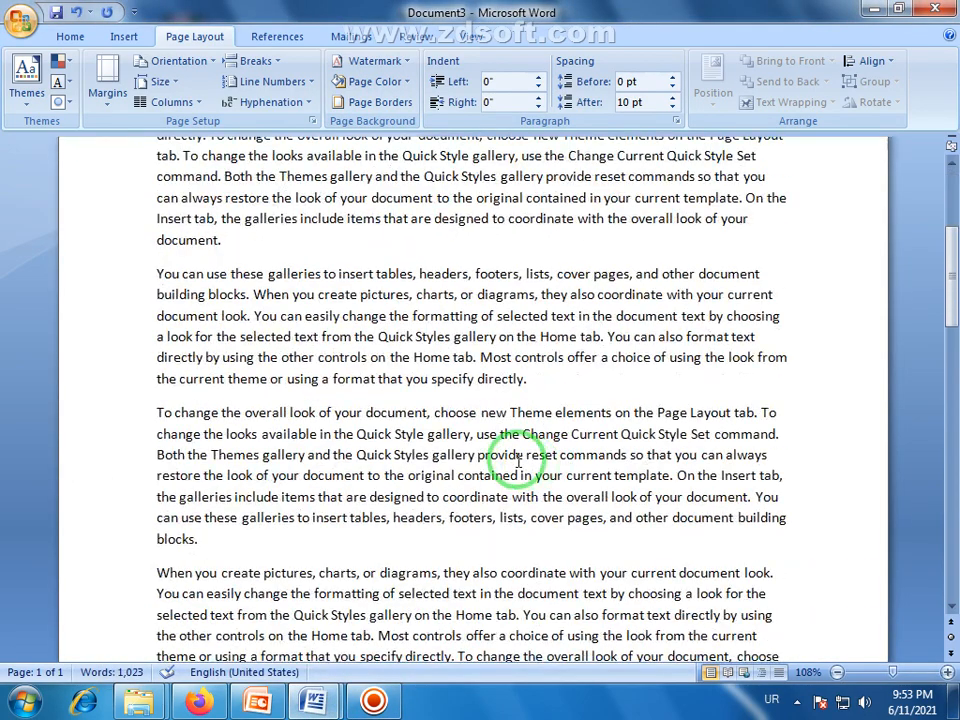
scroll(458, 519, "up", 10)
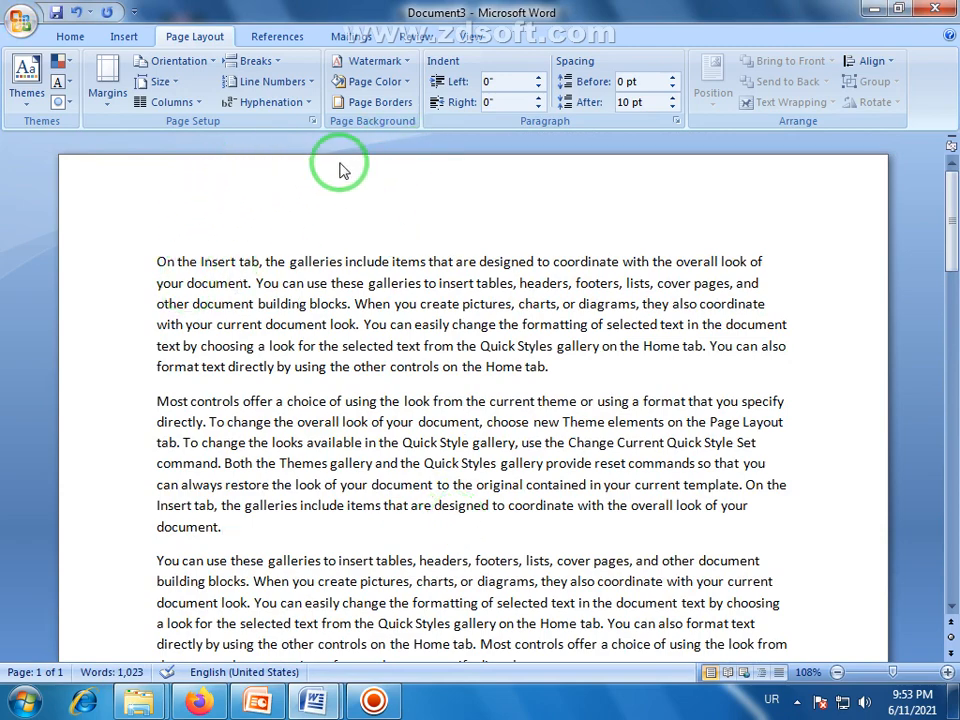
Open the page border settings, compare the Box, Shadow and 3-D settings, and select Shadow.
left_click(380, 104)
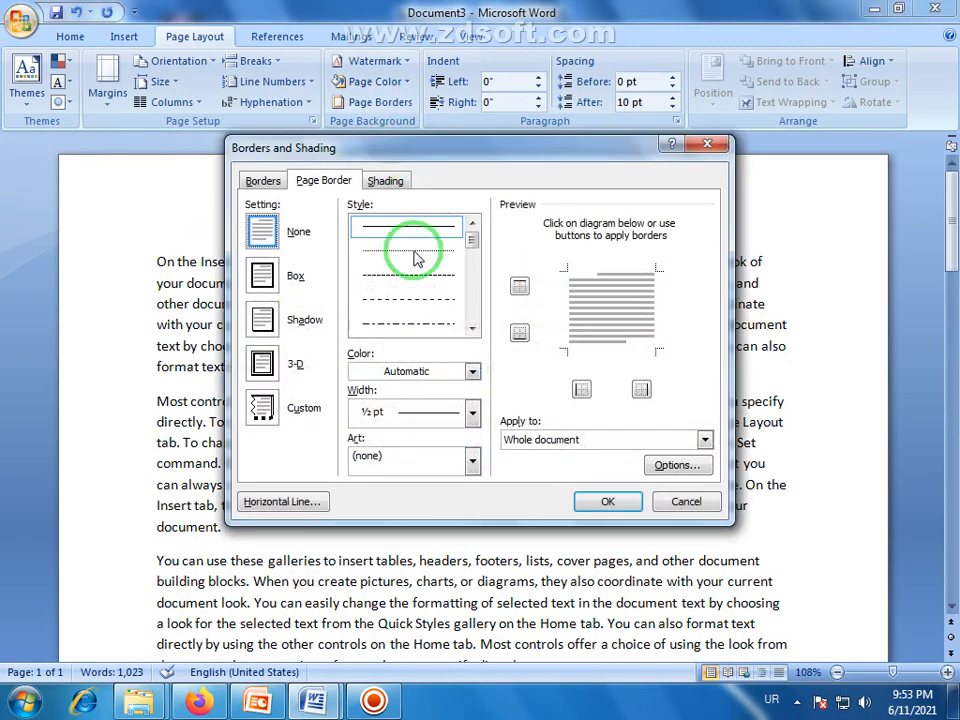
mouse_move(407, 160)
left_mouse_down()
mouse_move(405, 190)
mouse_move(410, 181)
left_mouse_up()
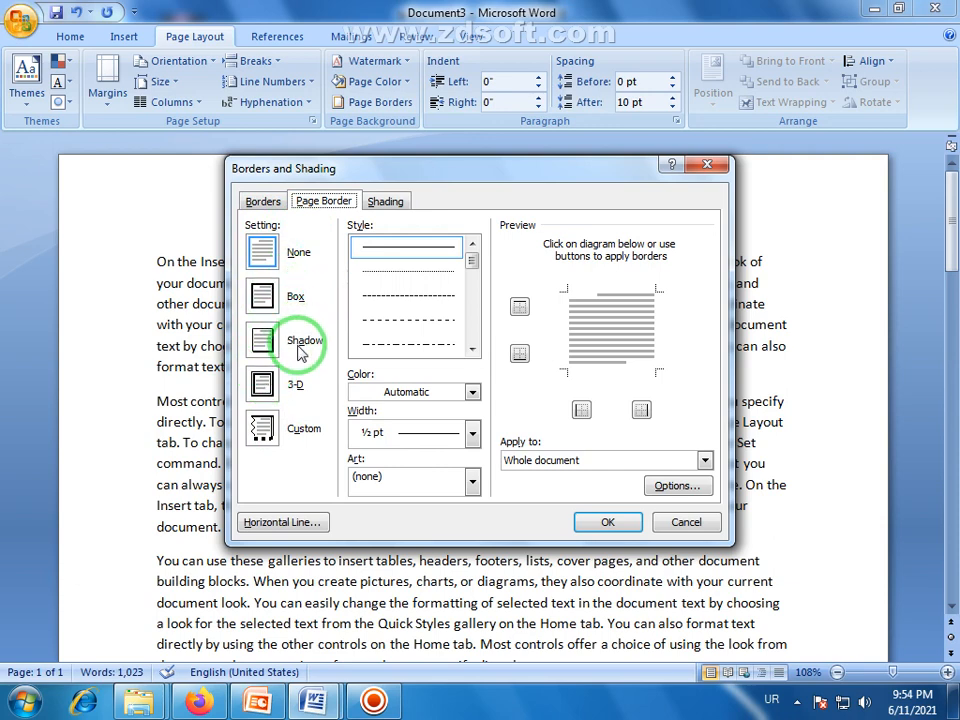
left_click(263, 296)
left_click(262, 340)
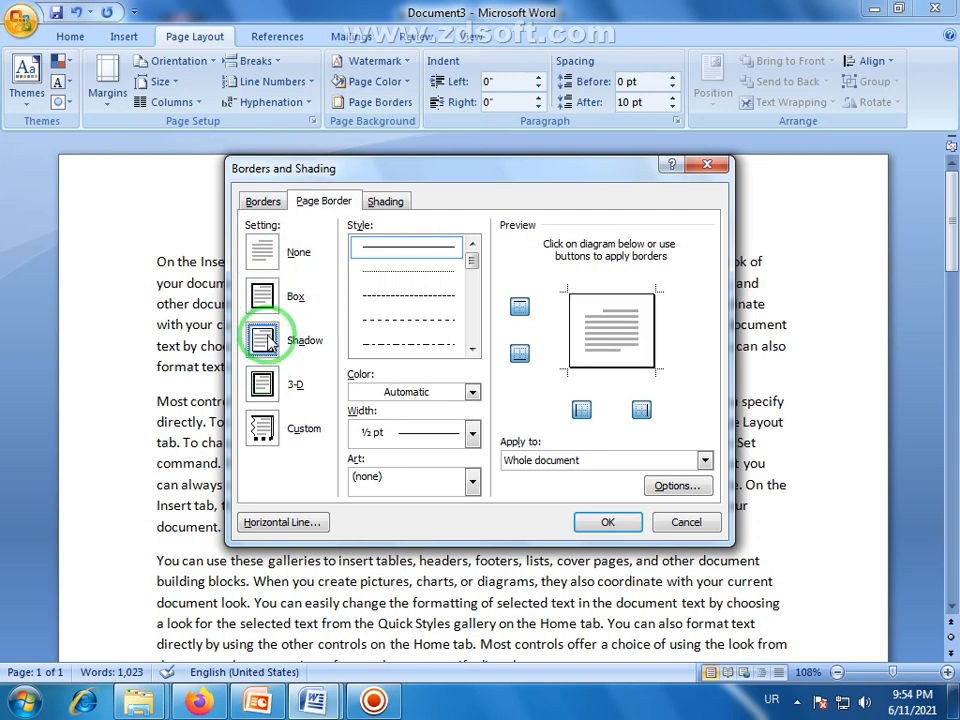
left_click(262, 386)
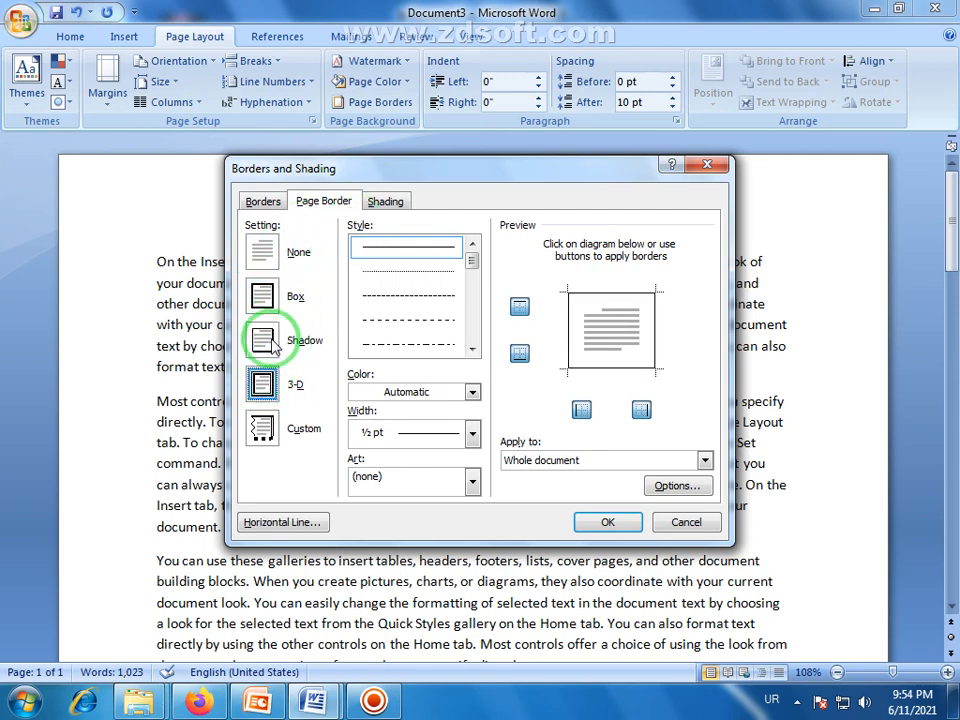
left_click(268, 346)
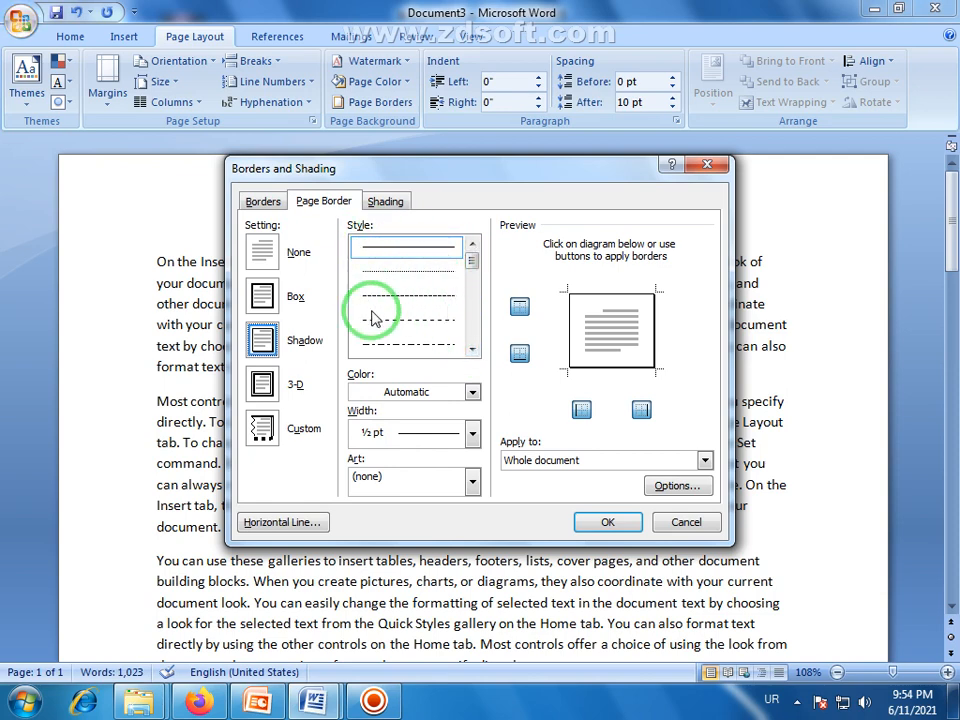
Choose the 3 pt double line with a thick outer and thin inner stroke, apply the border to the whole document and look over the pages.
left_click(472, 349)
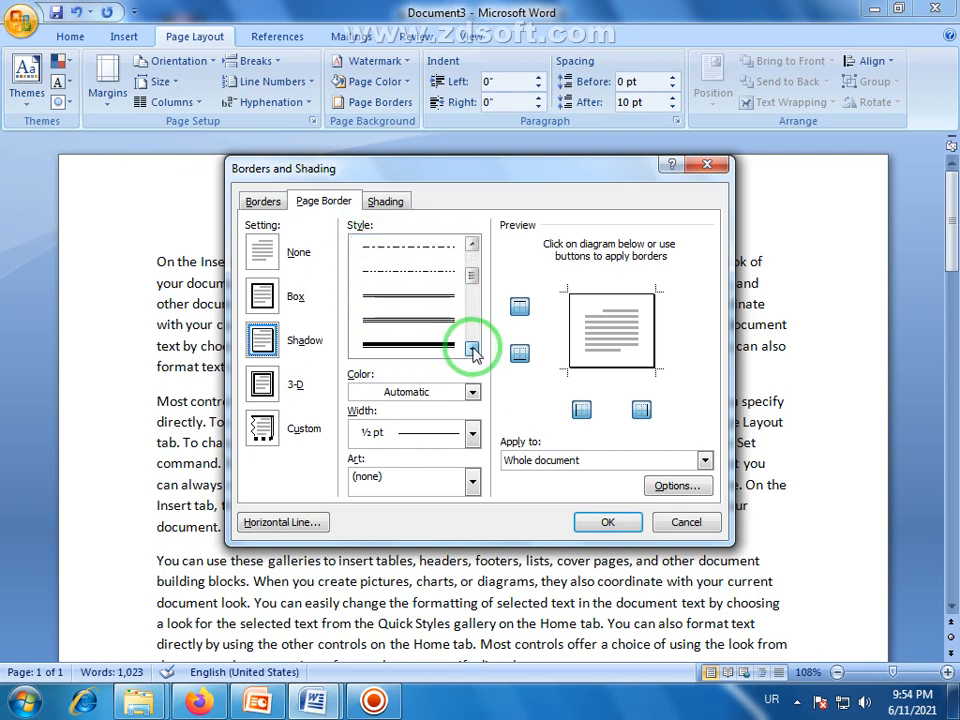
left_click(472, 349)
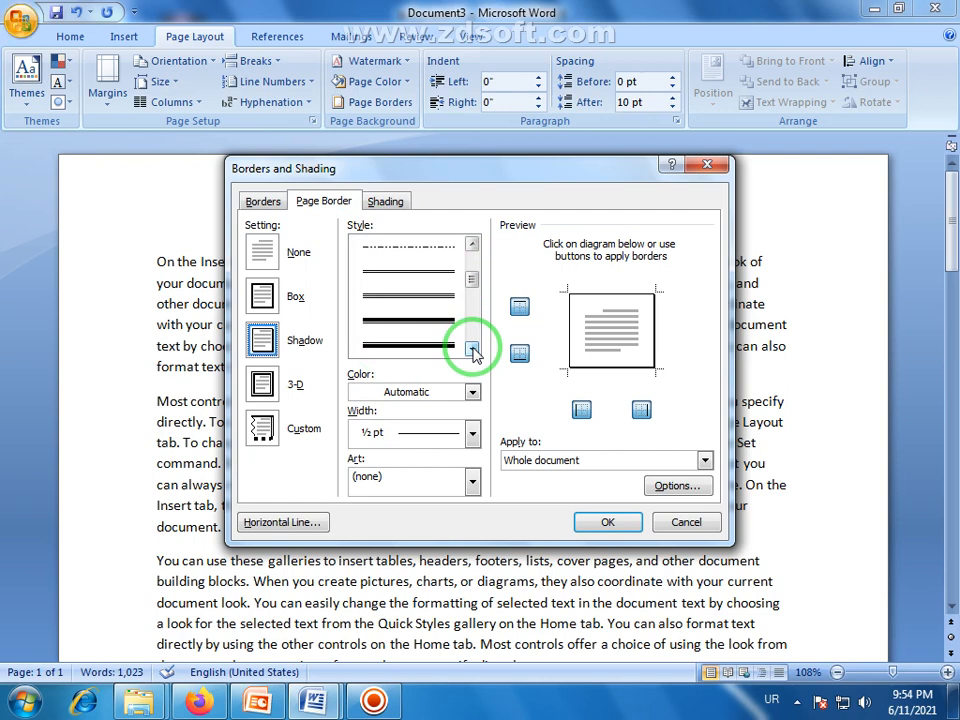
left_click(472, 349)
left_click(472, 349)
left_click(472, 349)
left_click(472, 349)
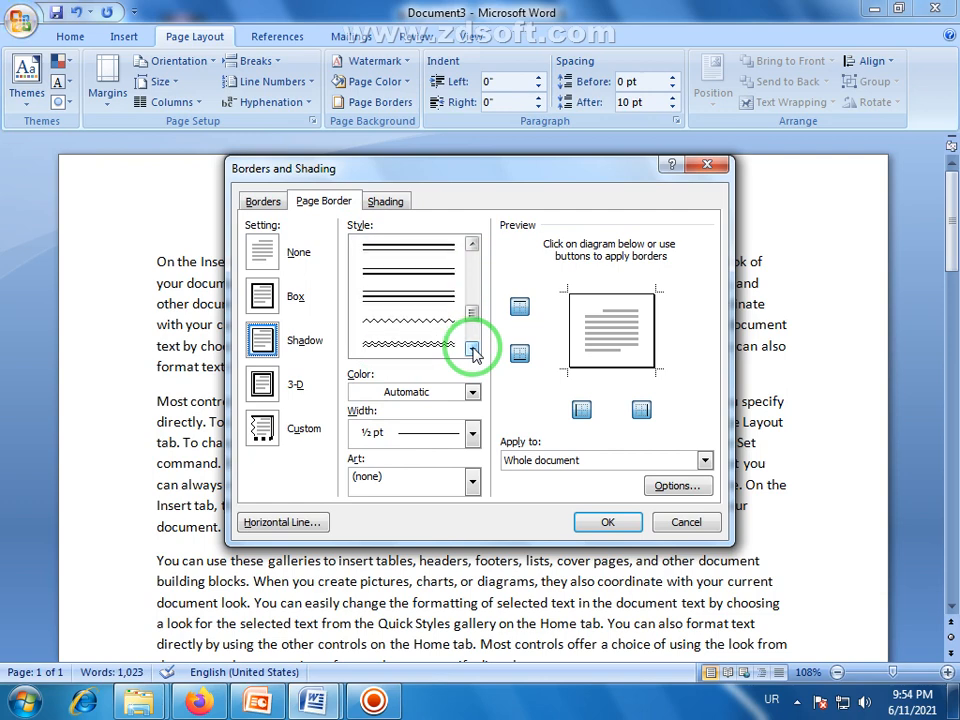
left_click(472, 349)
left_click(472, 349)
left_click(472, 349)
left_click(472, 349)
left_click(473, 244)
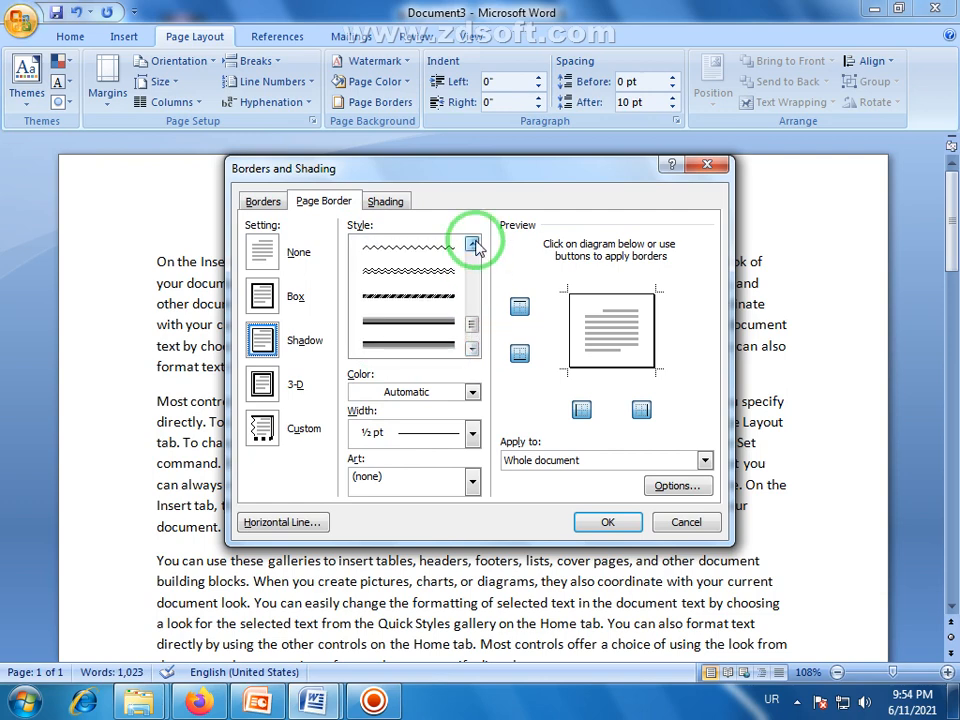
left_click(473, 244)
left_click(473, 244)
left_click(473, 244)
left_click(473, 244)
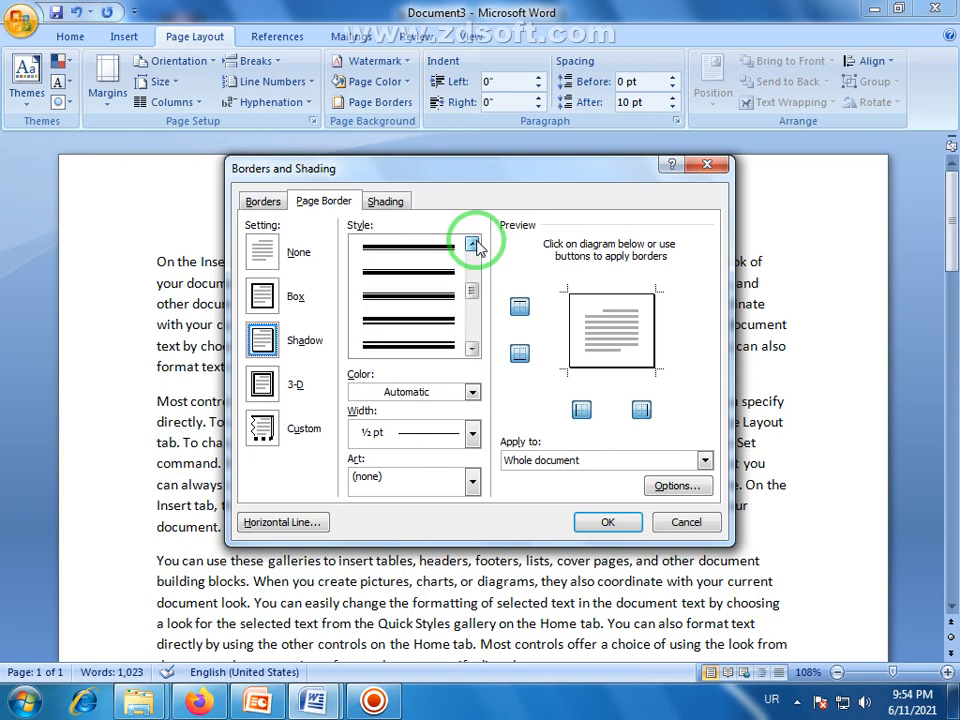
left_click(473, 244)
left_click(473, 244)
left_click(407, 305)
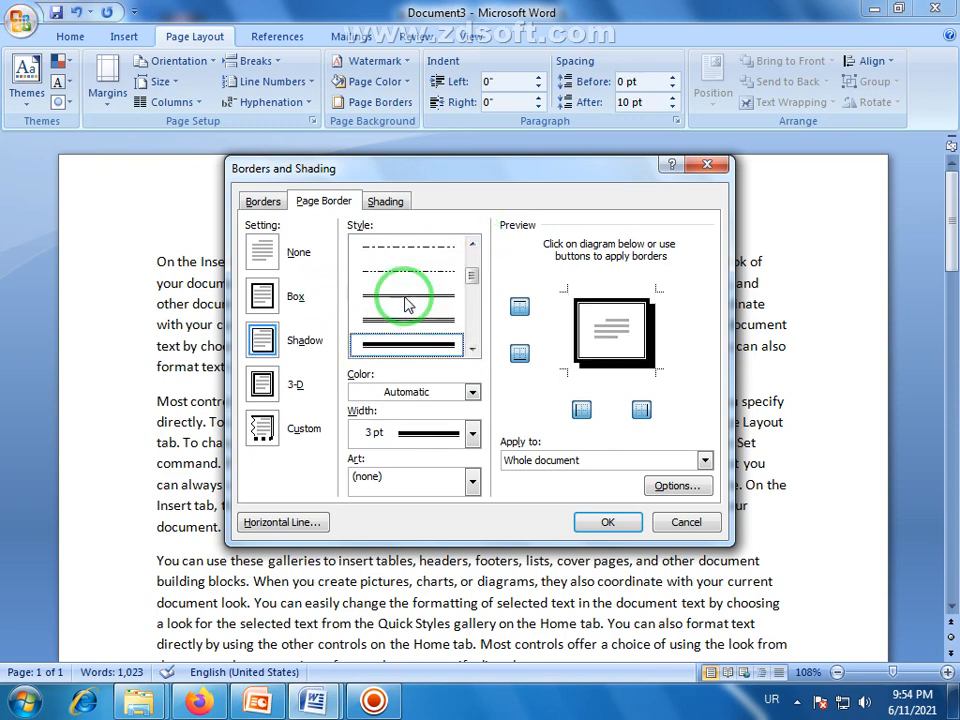
left_click(601, 524)
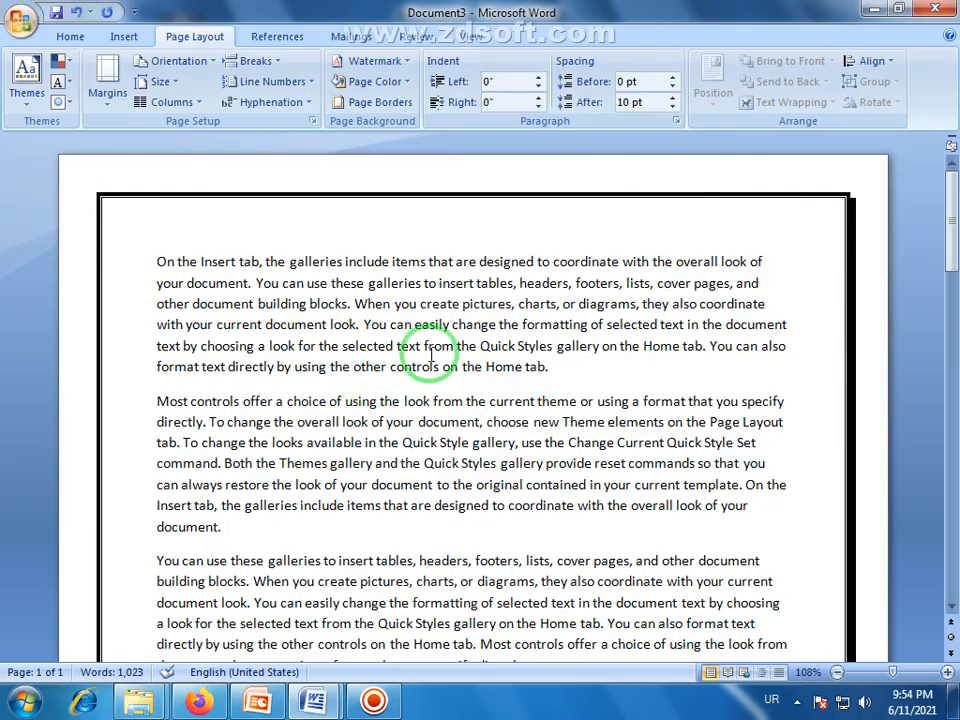
scroll(429, 345, "down", 10)
scroll(429, 356, "down", 20)
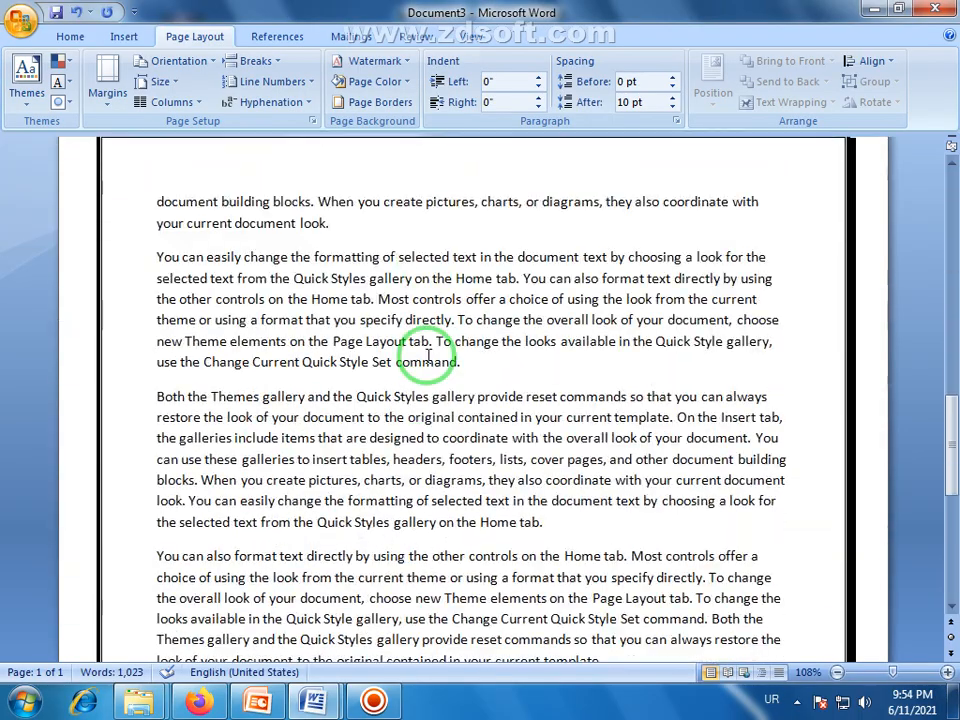
scroll(425, 355, "up", 20)
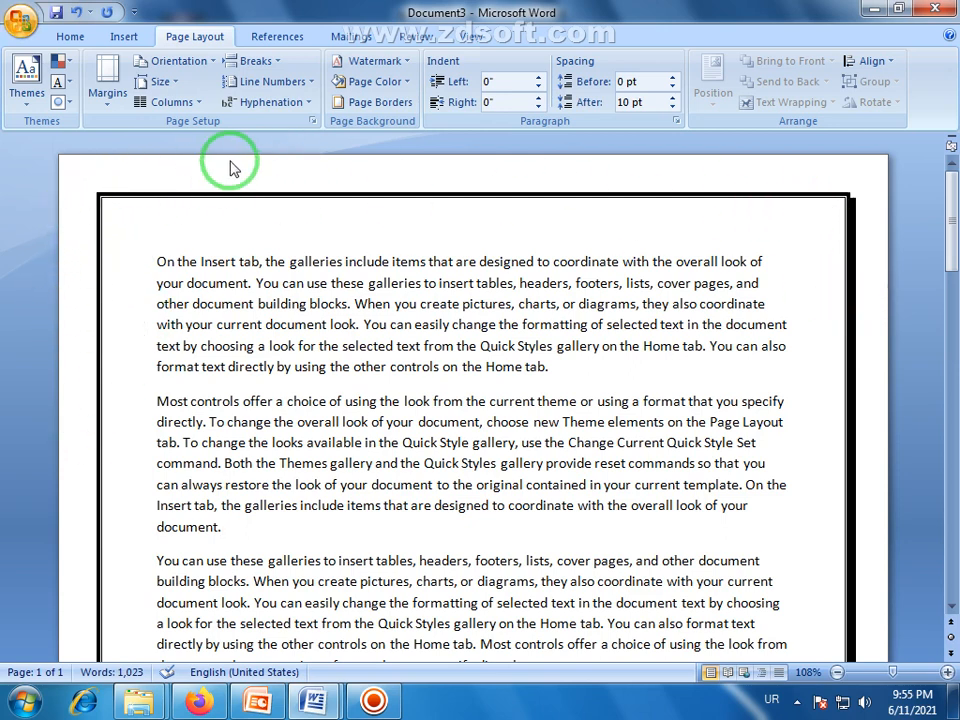
Change the page border's style to the wider-spaced 3 pt double line with one thin and one thick stroke.
left_click(390, 101)
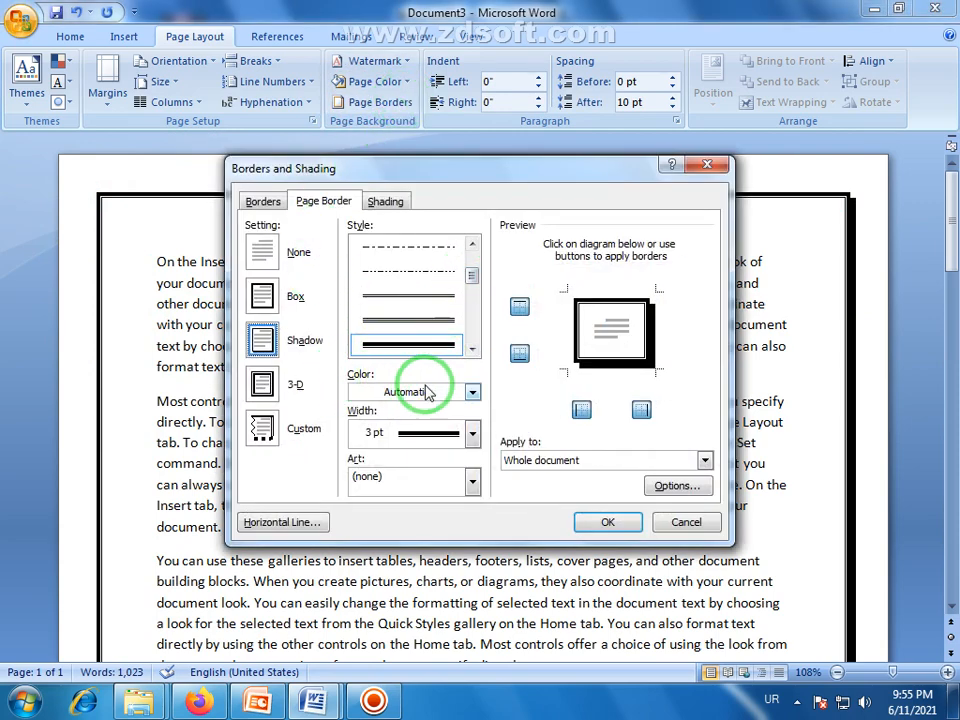
left_click(472, 348)
left_click(472, 348)
left_click(472, 348)
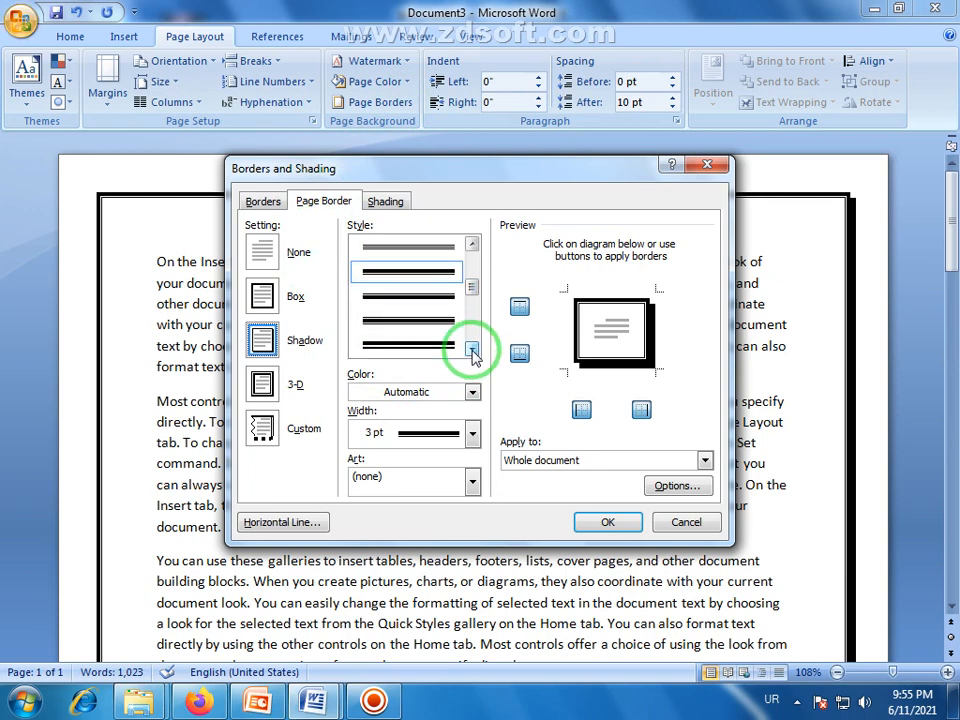
left_click(472, 348)
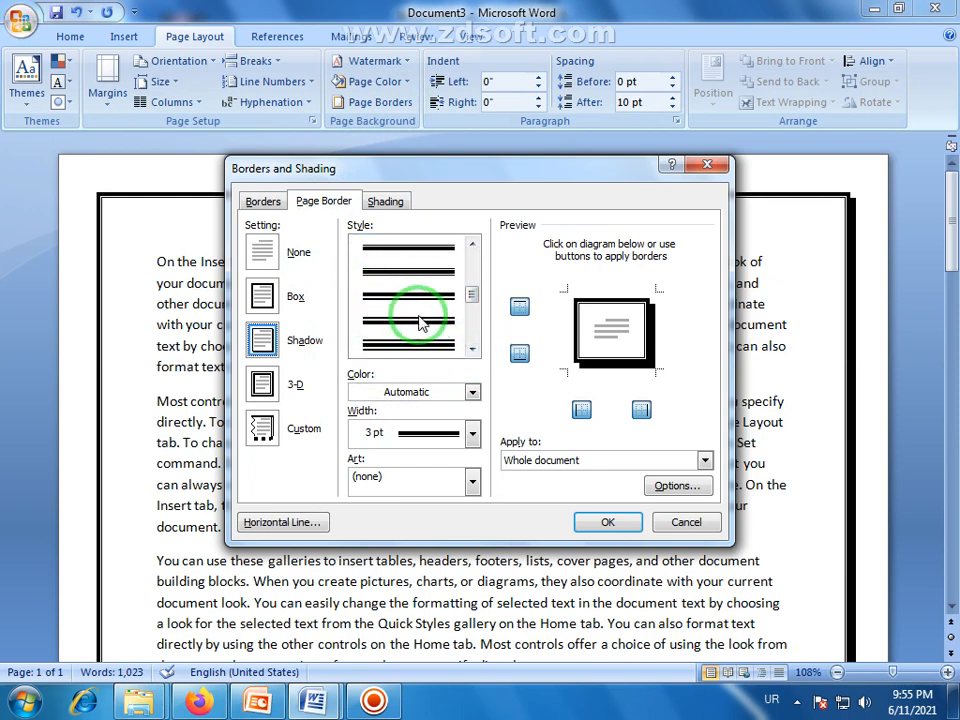
left_click(422, 338)
left_click(440, 313)
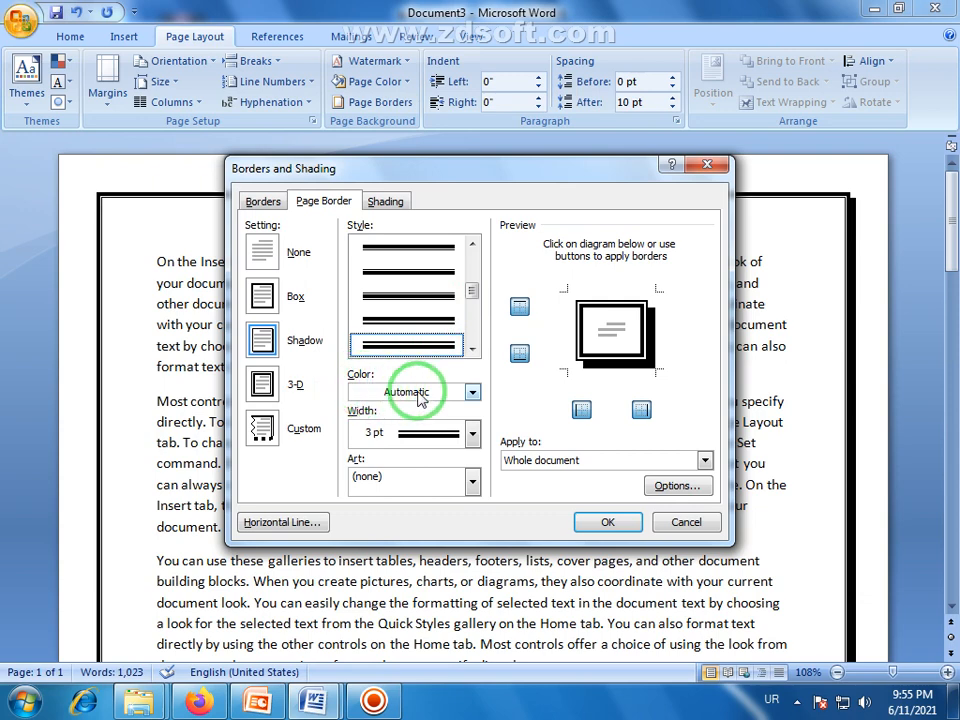
Set the page border color to standard red, apply it to the whole document and look over the result.
left_click(471, 392)
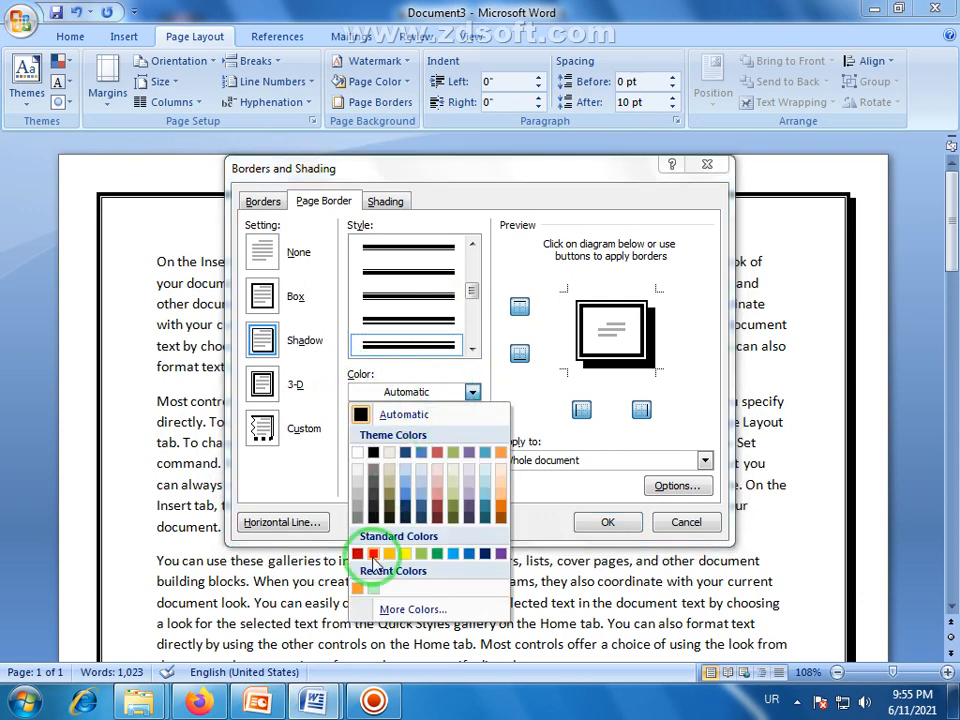
left_click(373, 554)
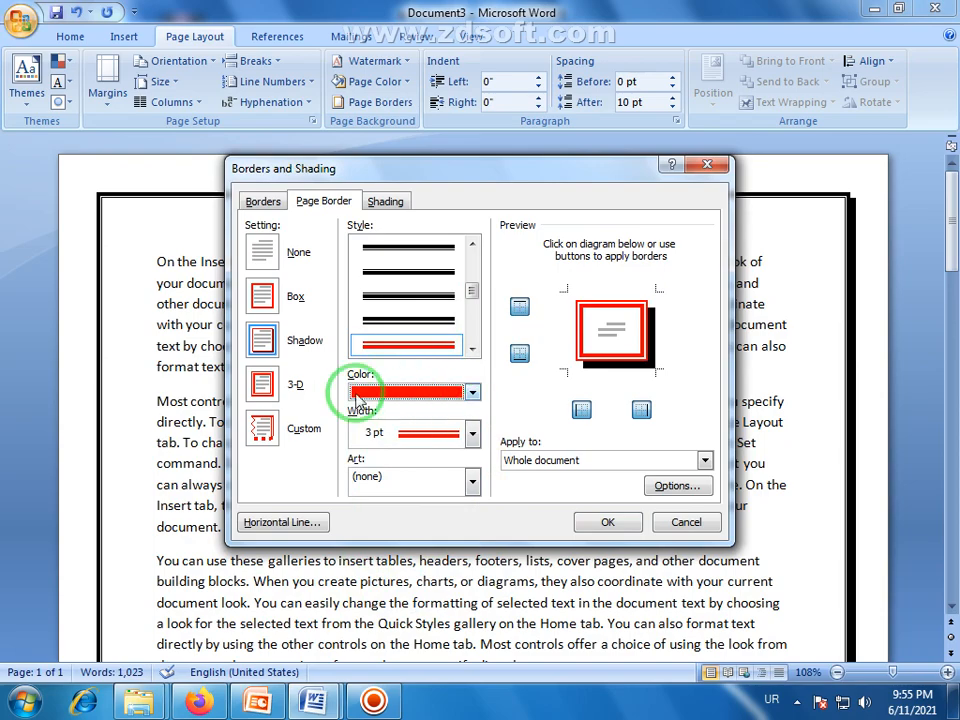
left_click(607, 522)
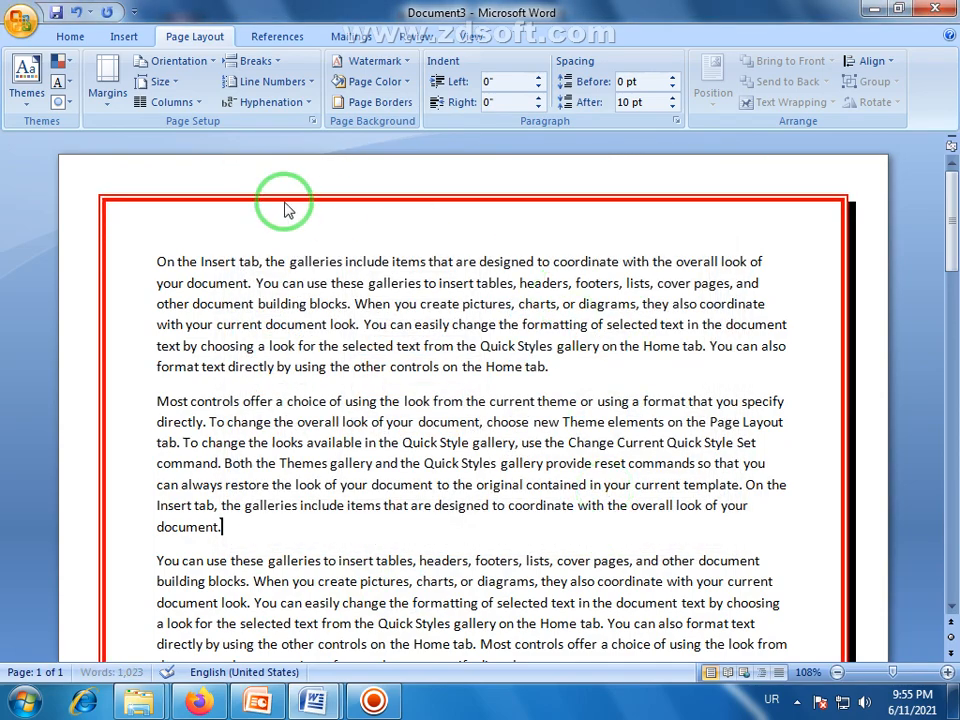
scroll(450, 446, "down", 8)
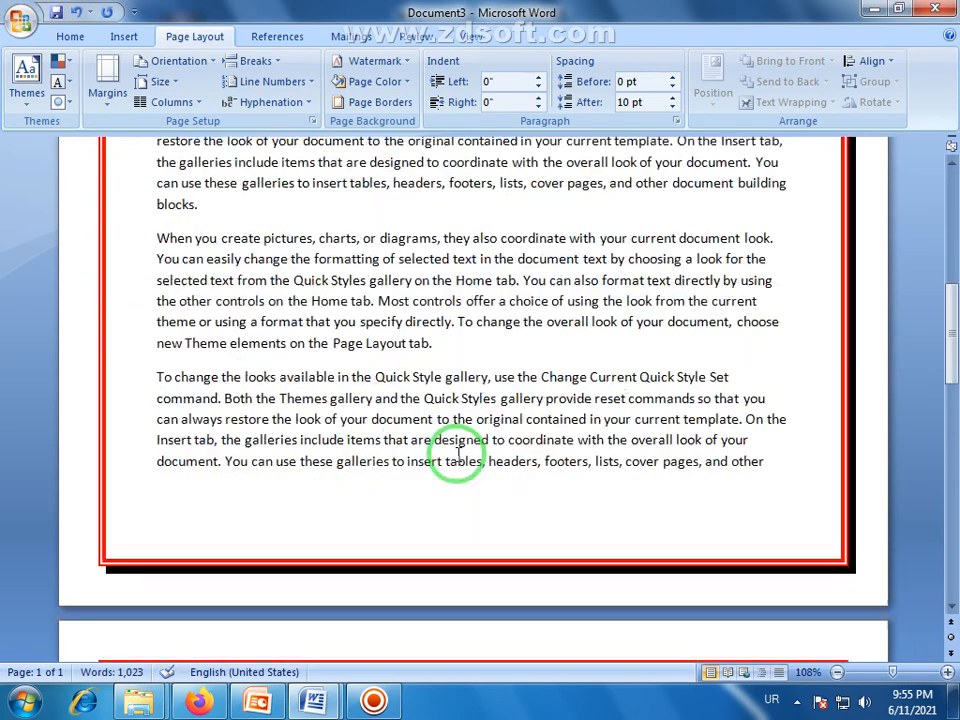
scroll(458, 455, "up", 5)
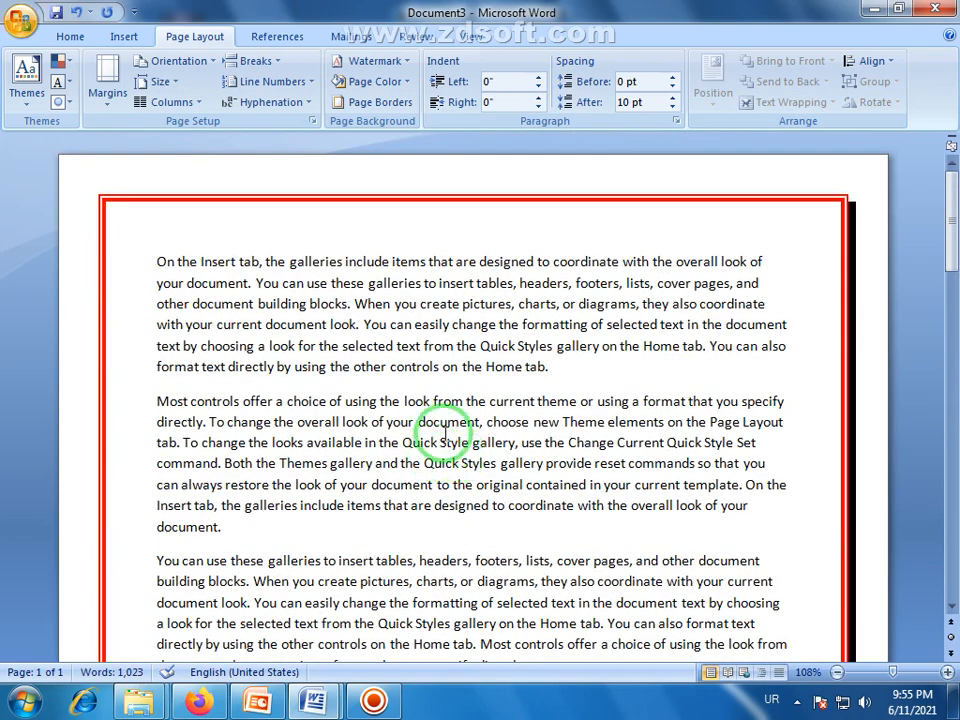
Remove the top and bottom page borders so only the left and right sides remain, apply this and look over the pages.
left_click(384, 102)
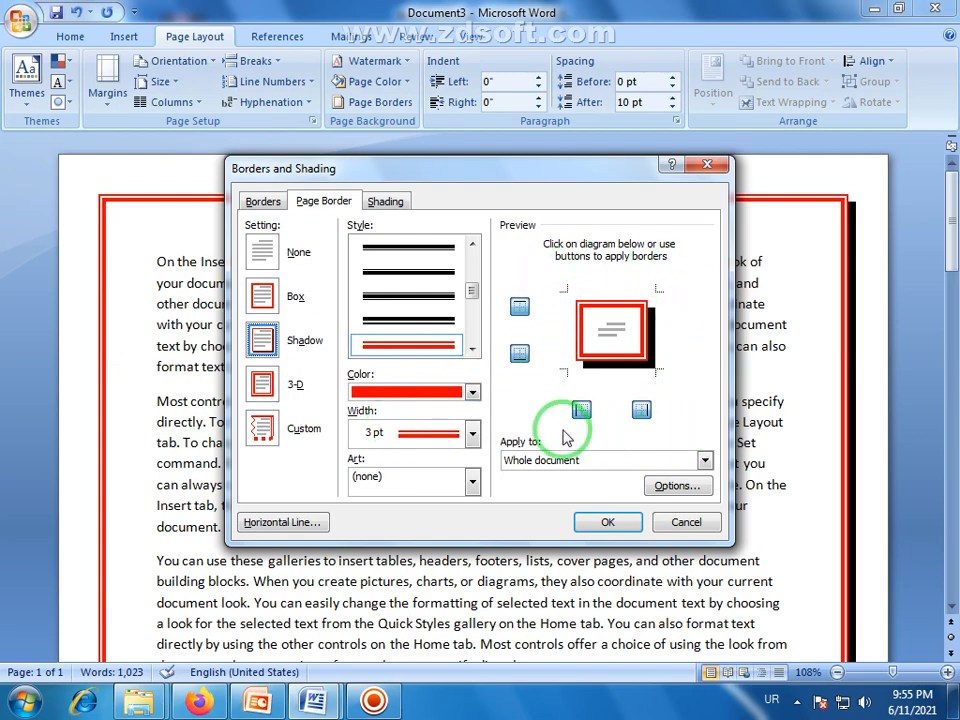
left_click_drag(594, 182, 596, 267)
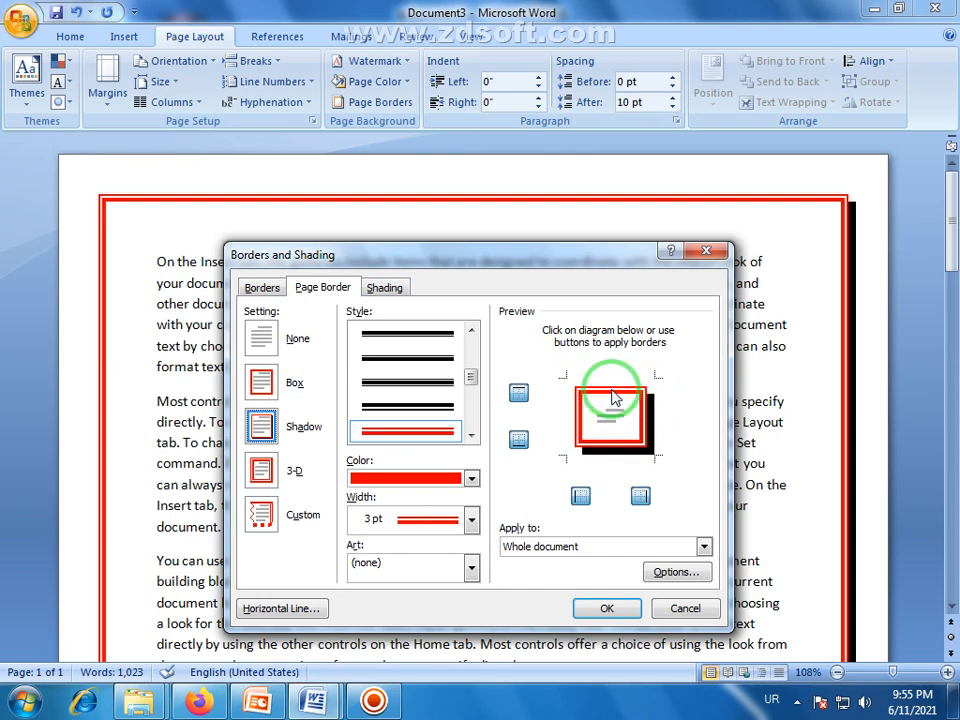
left_click(614, 397)
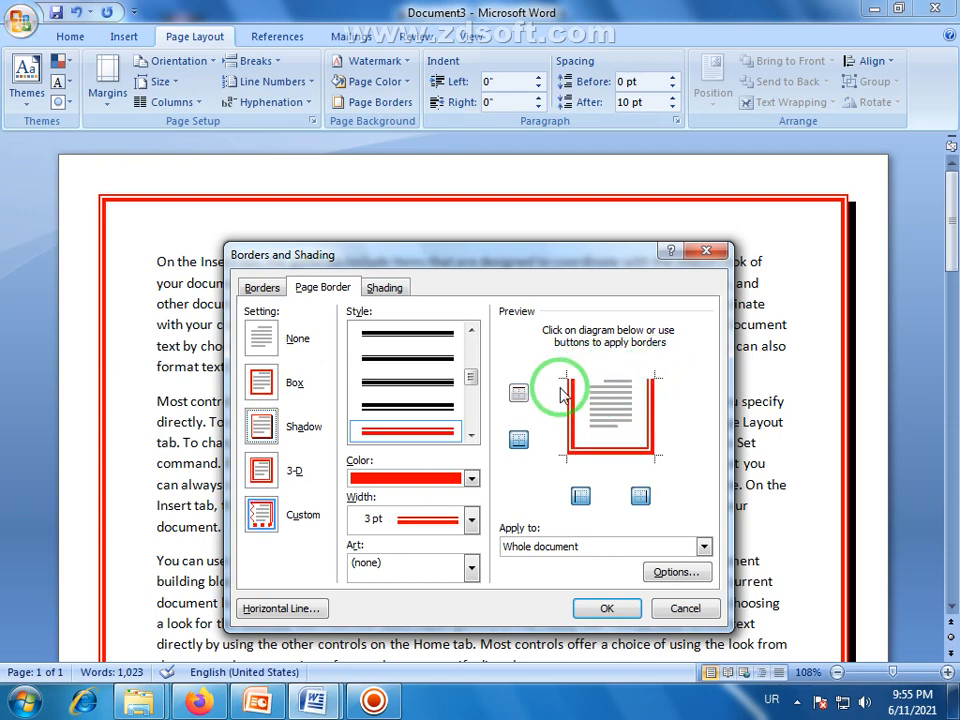
left_click(518, 395)
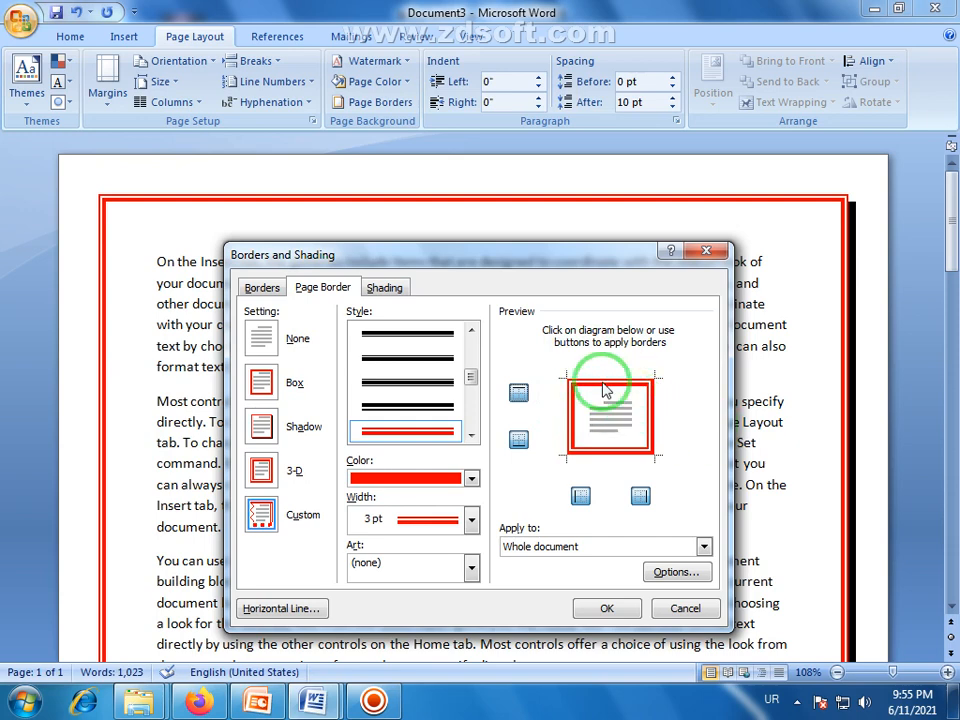
left_click(600, 455)
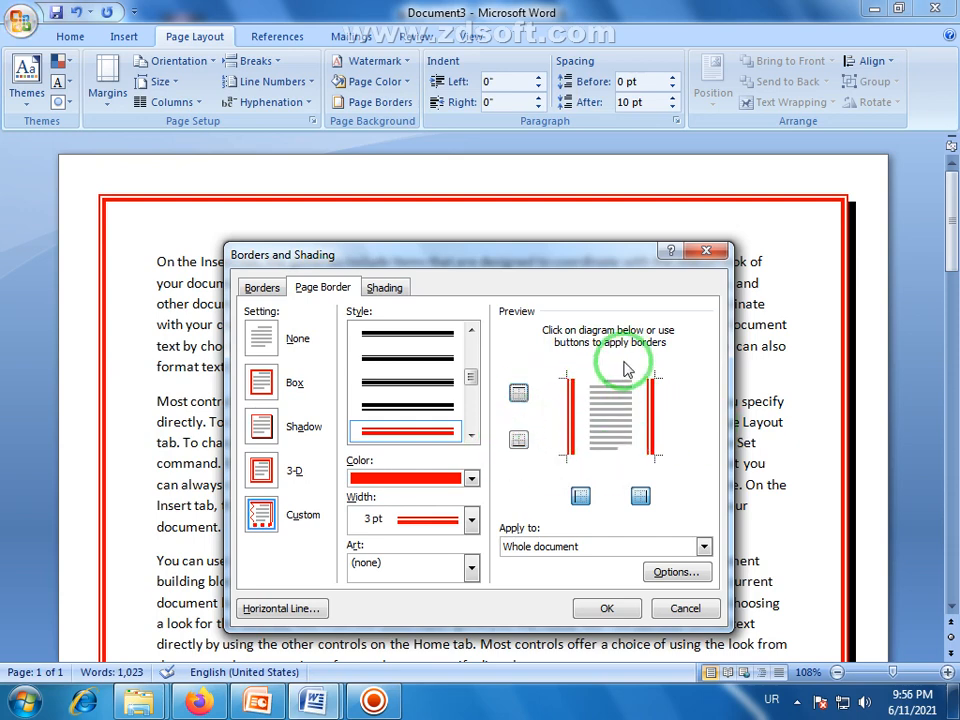
left_click(612, 607)
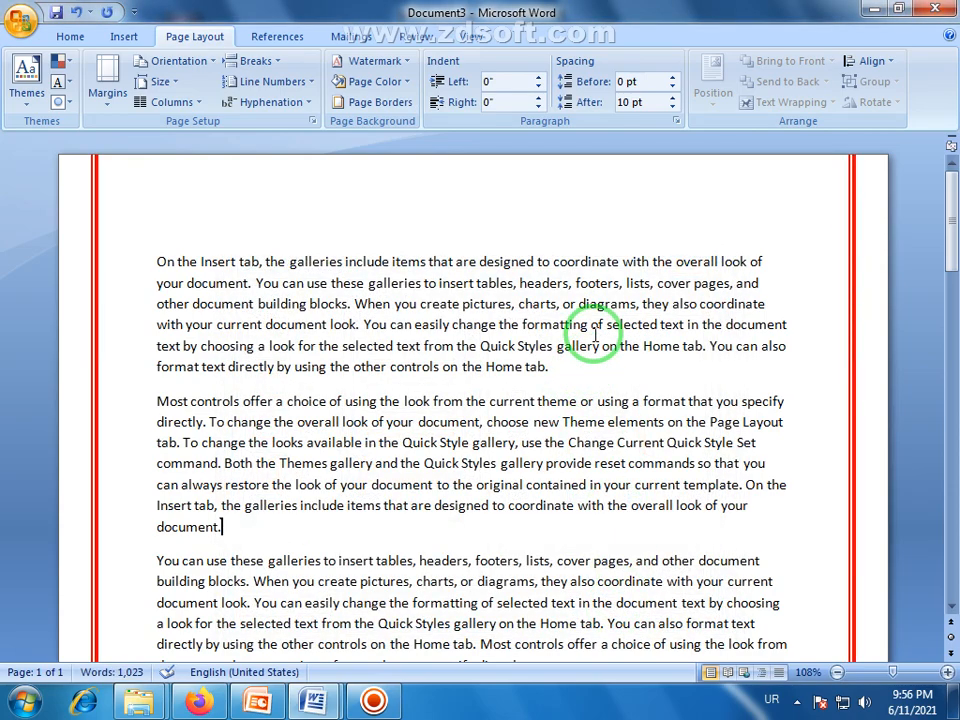
scroll(594, 340, "down", 10)
scroll(594, 338, "down", 6)
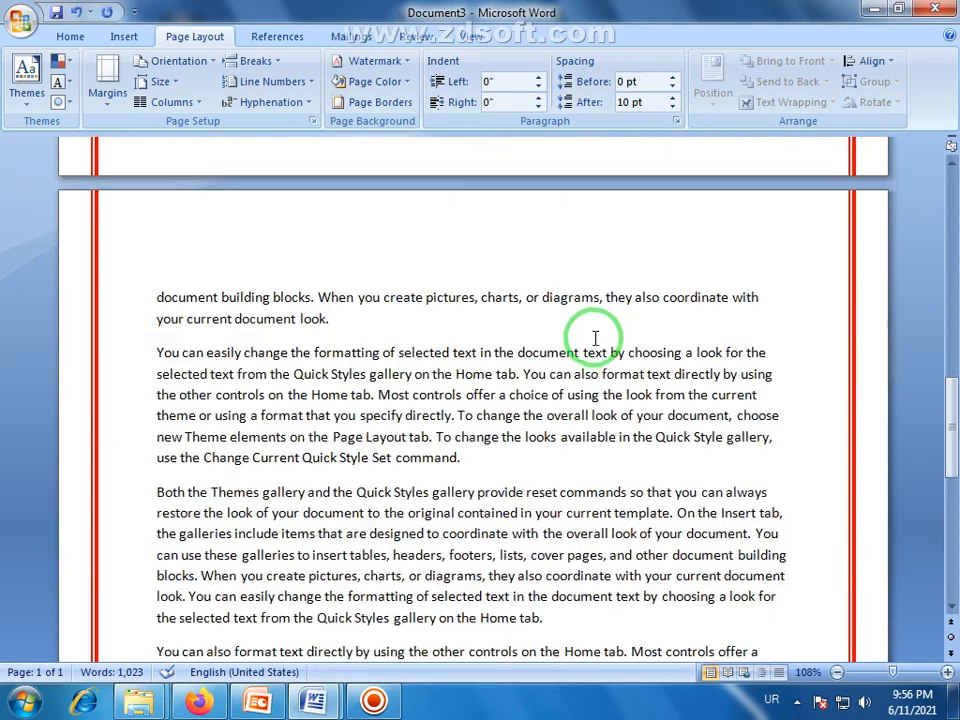
scroll(594, 340, "down", 11)
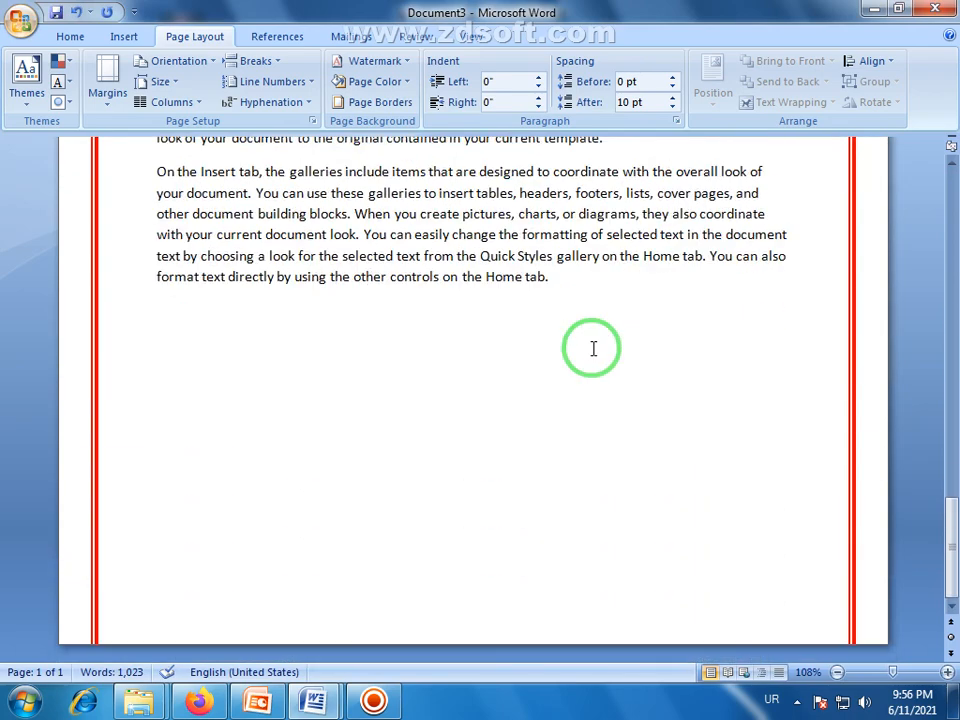
scroll(593, 348, "up", 6)
scroll(593, 348, "up", 20)
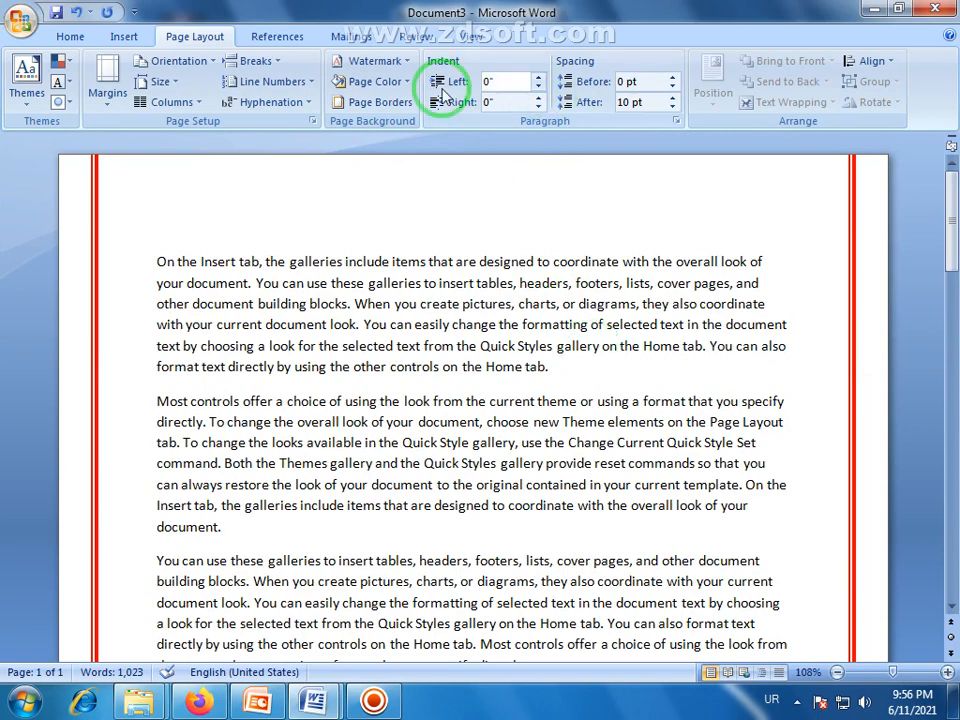
Restore the top and bottom sides of the page border, try a 6 pt width and apply the border to the whole document.
left_click(372, 102)
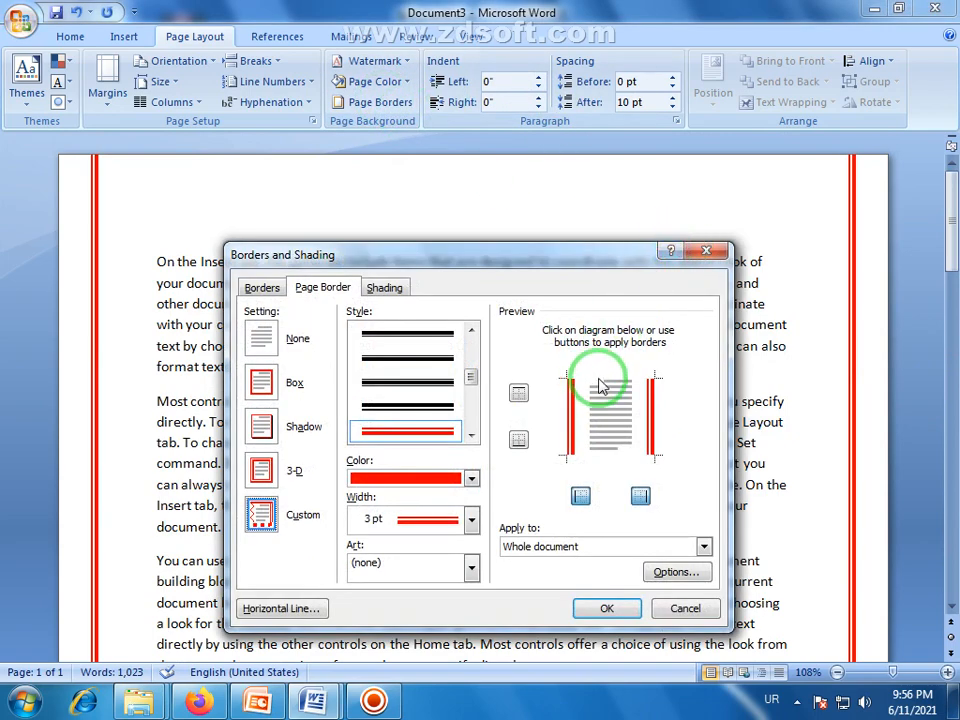
left_click(600, 385)
left_click(596, 446)
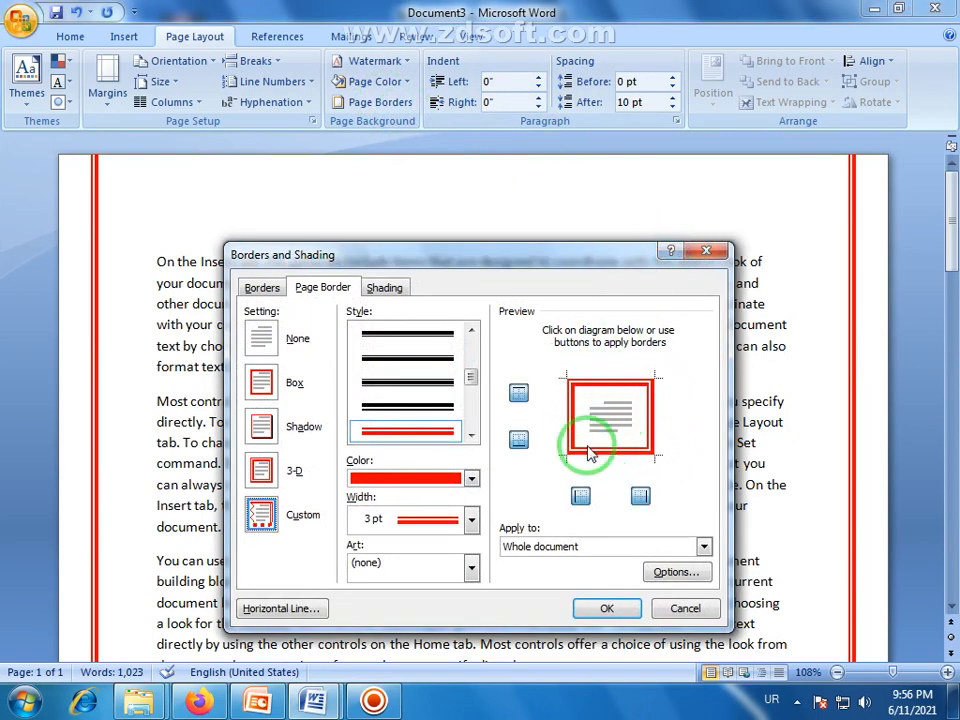
left_click(582, 497)
left_click(582, 497)
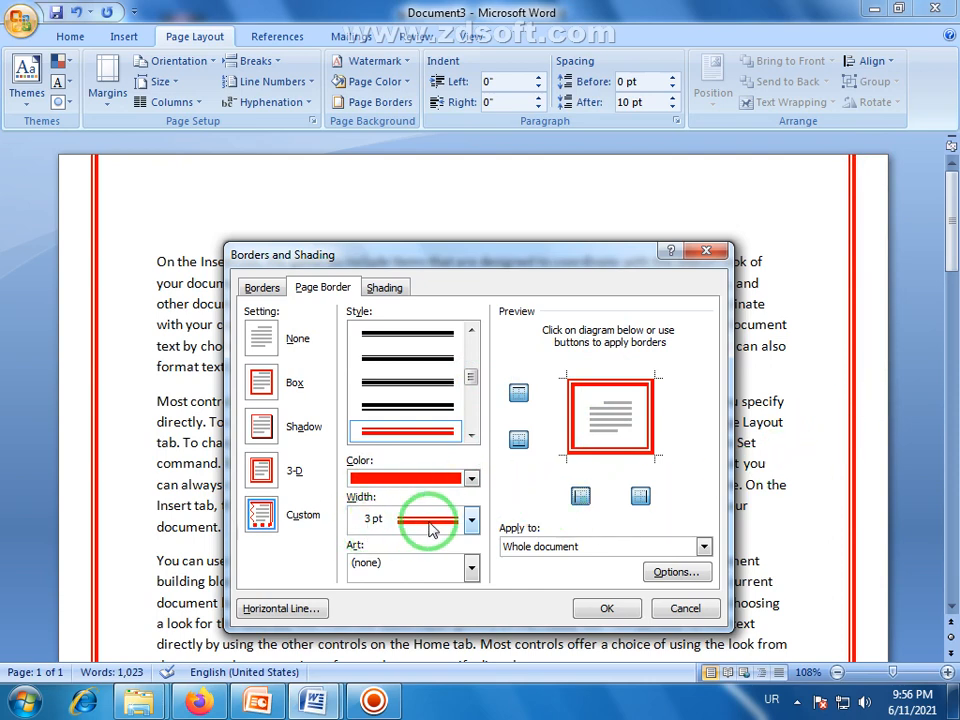
left_click(470, 520)
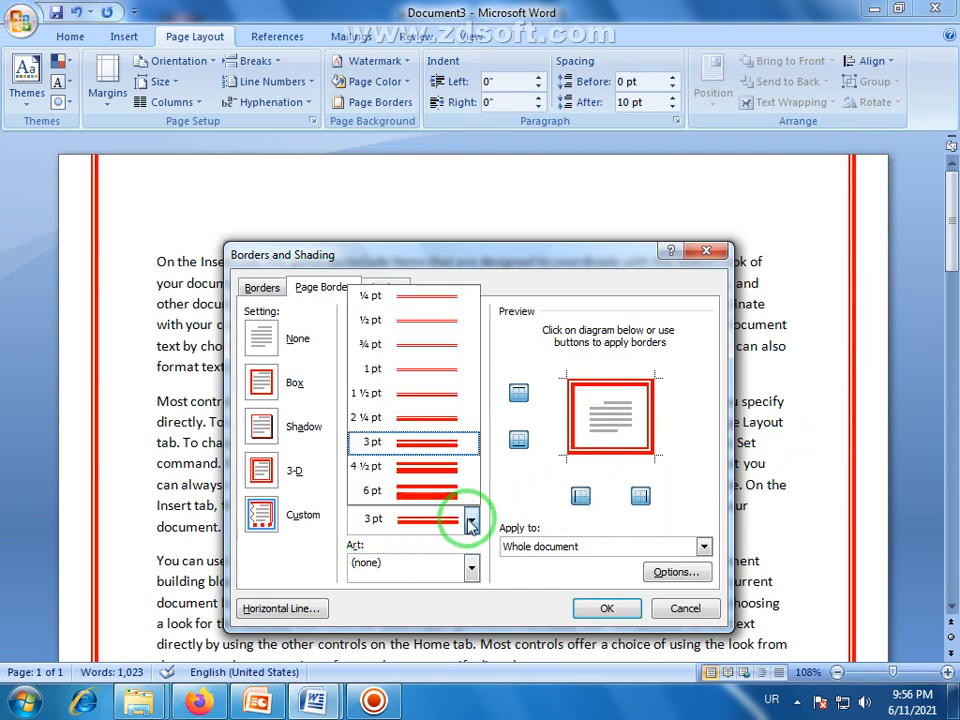
left_click(422, 491)
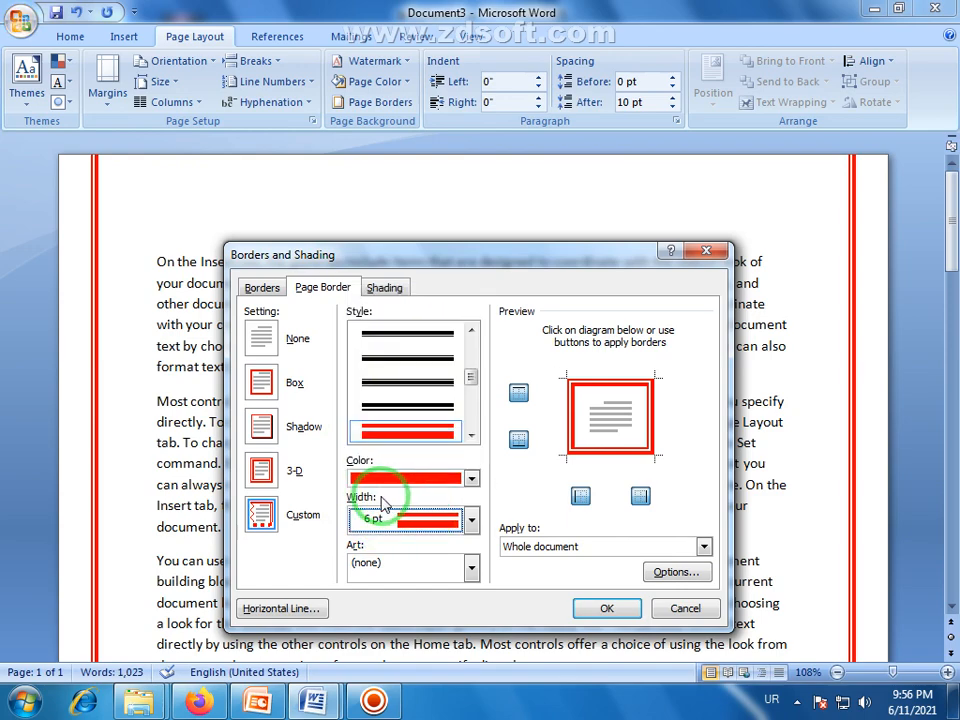
left_click(605, 612)
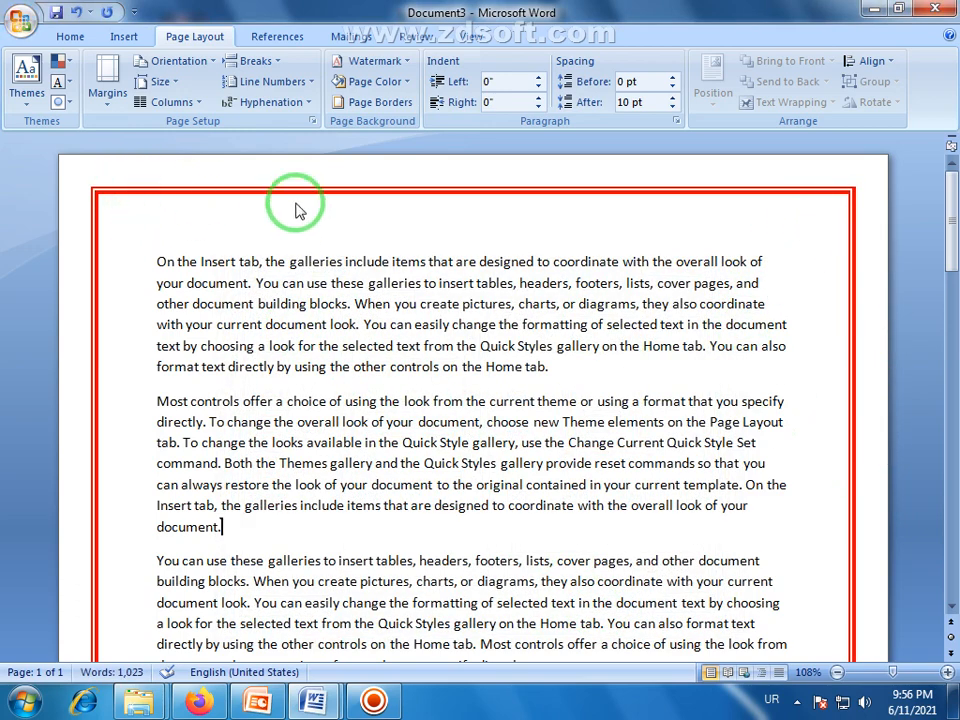
Set the red double-line page border's width to 6 pt and apply it to the whole document.
left_click(394, 103)
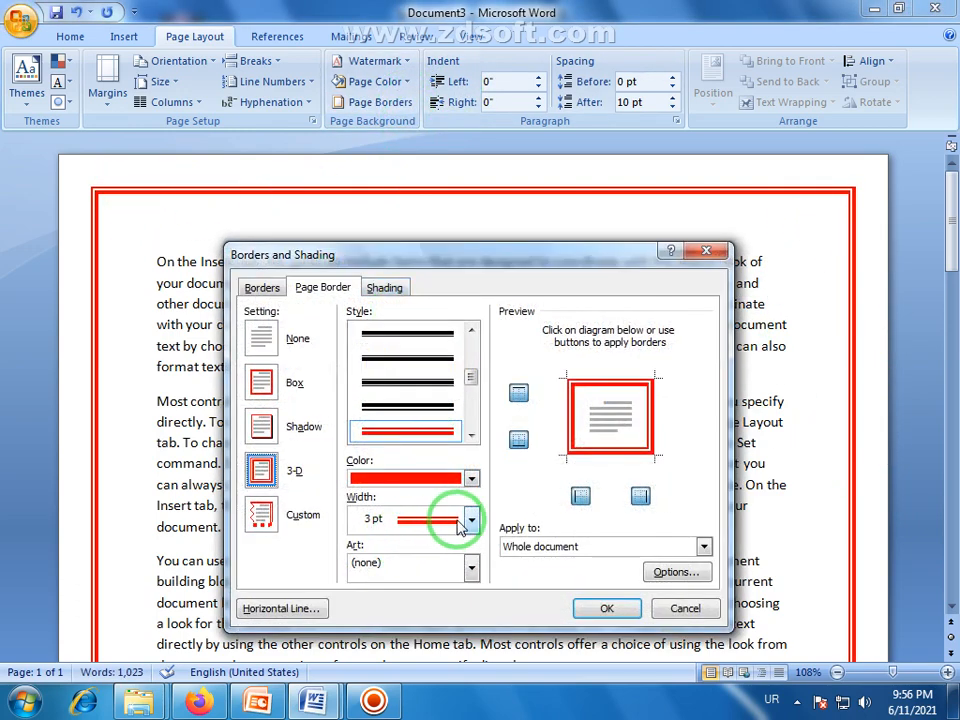
left_click(472, 519)
left_click(420, 490)
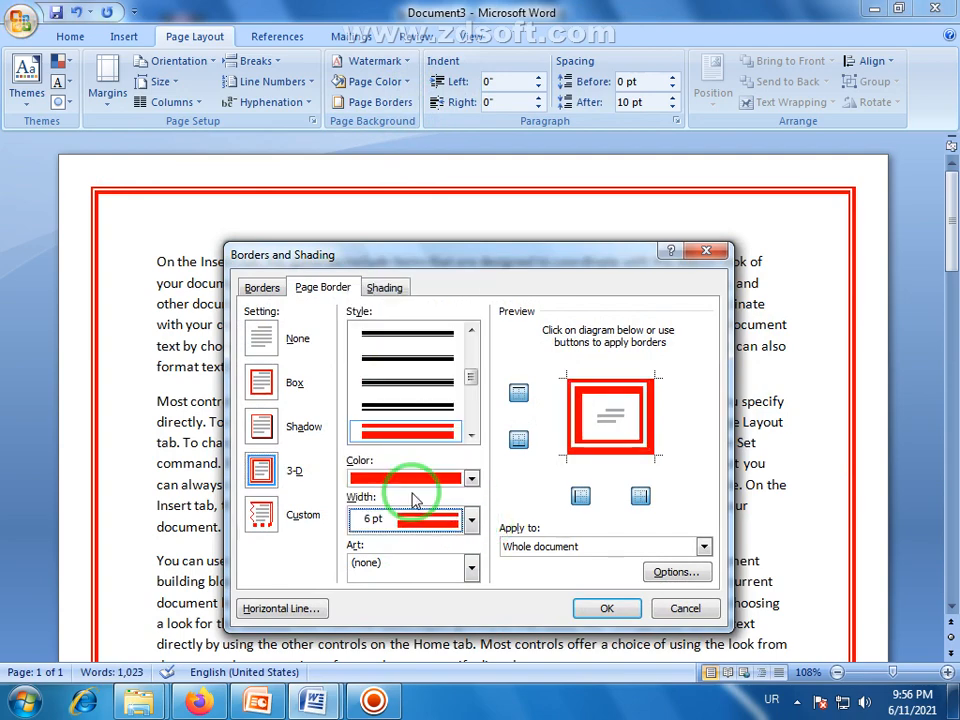
left_click(607, 611)
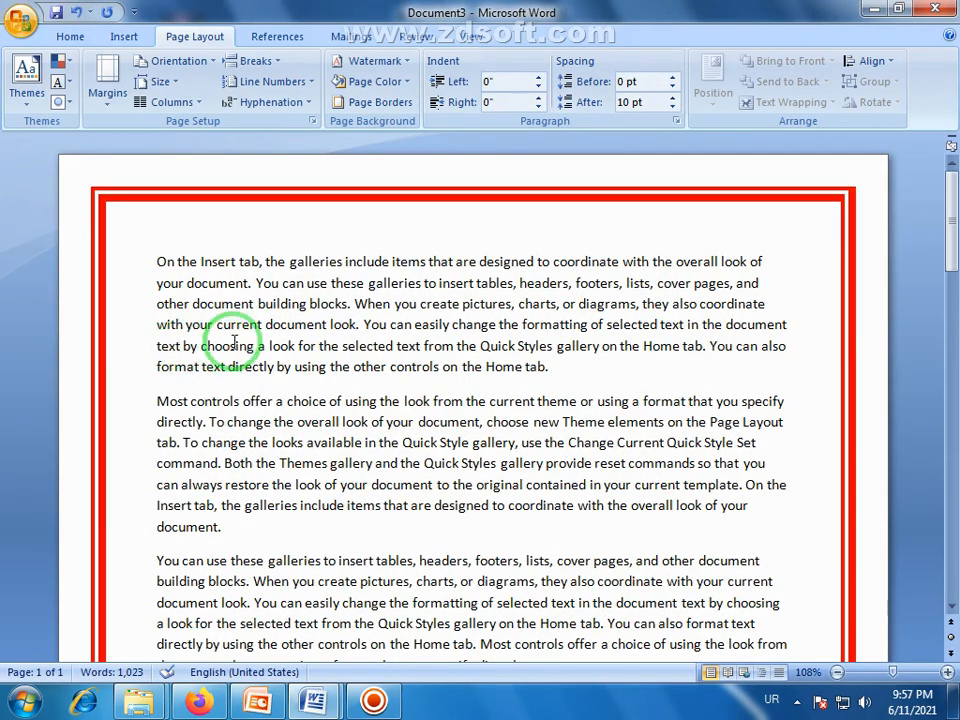
Browse the art borders, replace the line border with the palm tree art and apply it to the whole document.
left_click(381, 102)
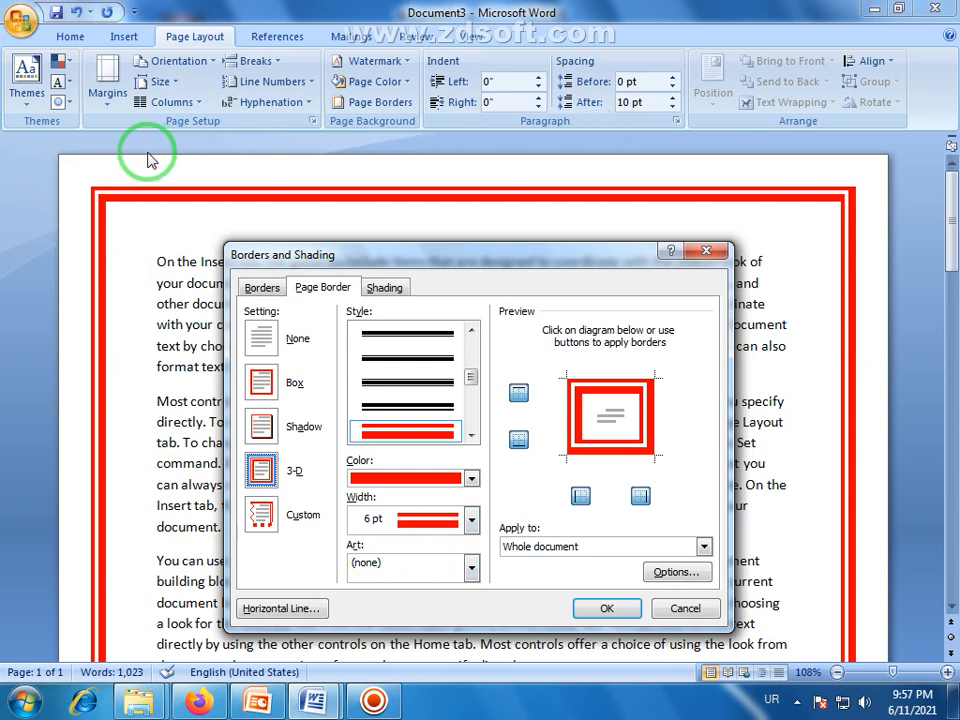
left_click(471, 569)
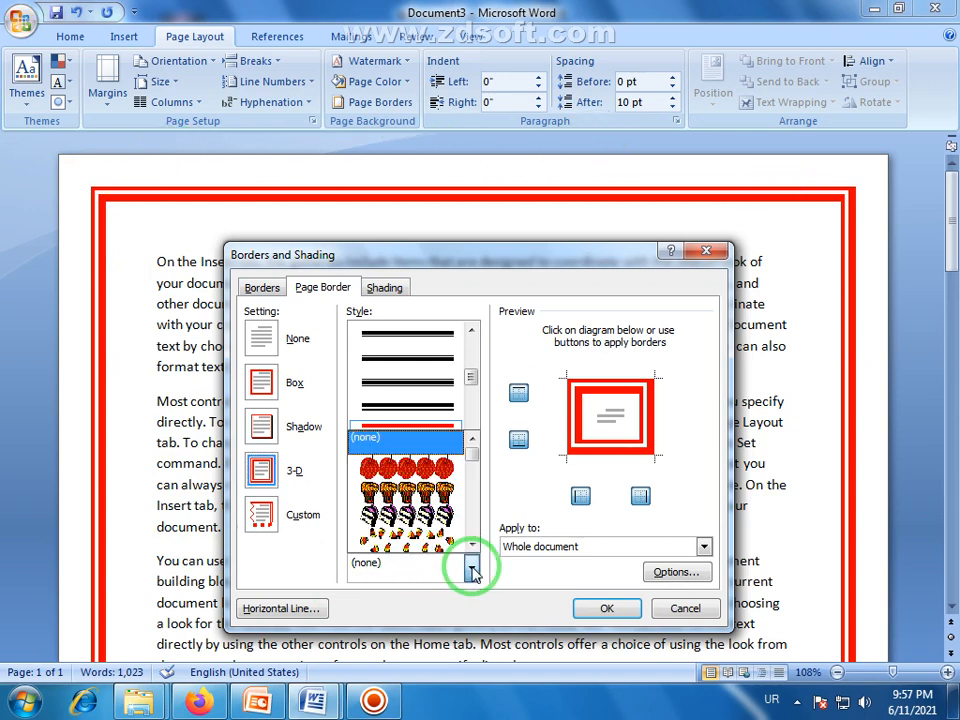
left_click(471, 543)
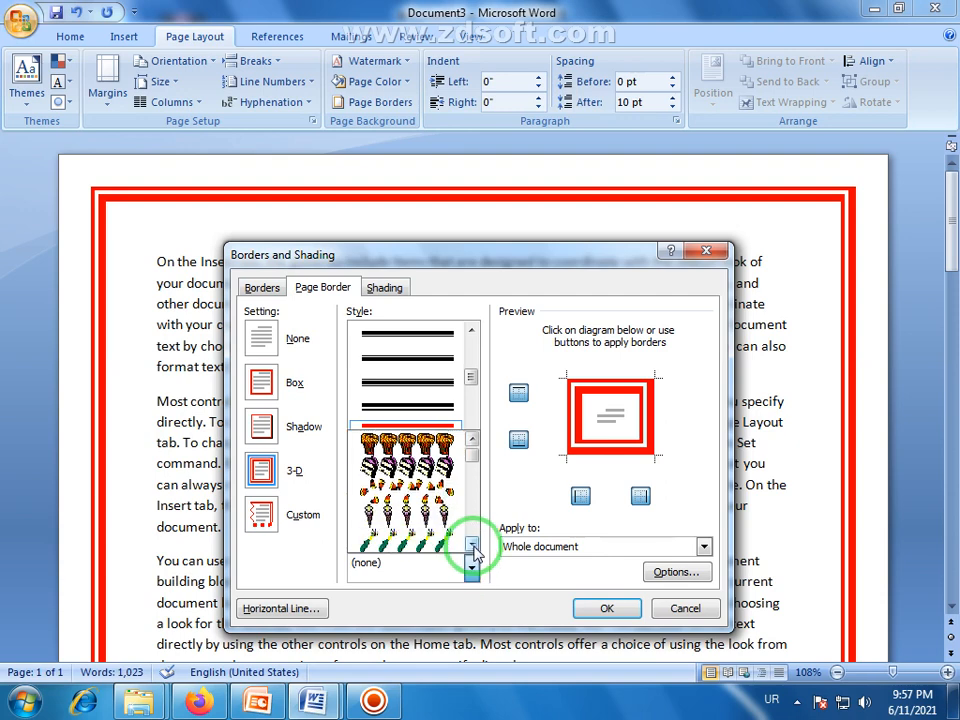
left_click(475, 545)
left_click(475, 545)
left_click(475, 545)
left_click(475, 545)
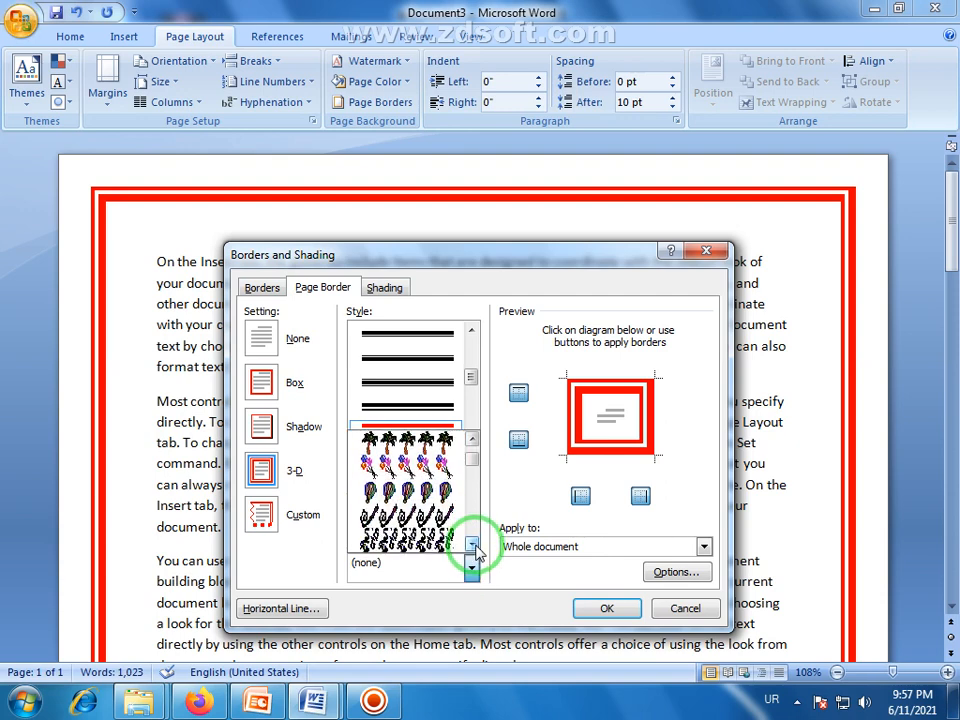
left_click(475, 545)
left_click(475, 545)
left_click(475, 545)
left_click(475, 545)
left_click(475, 545)
left_click(472, 440)
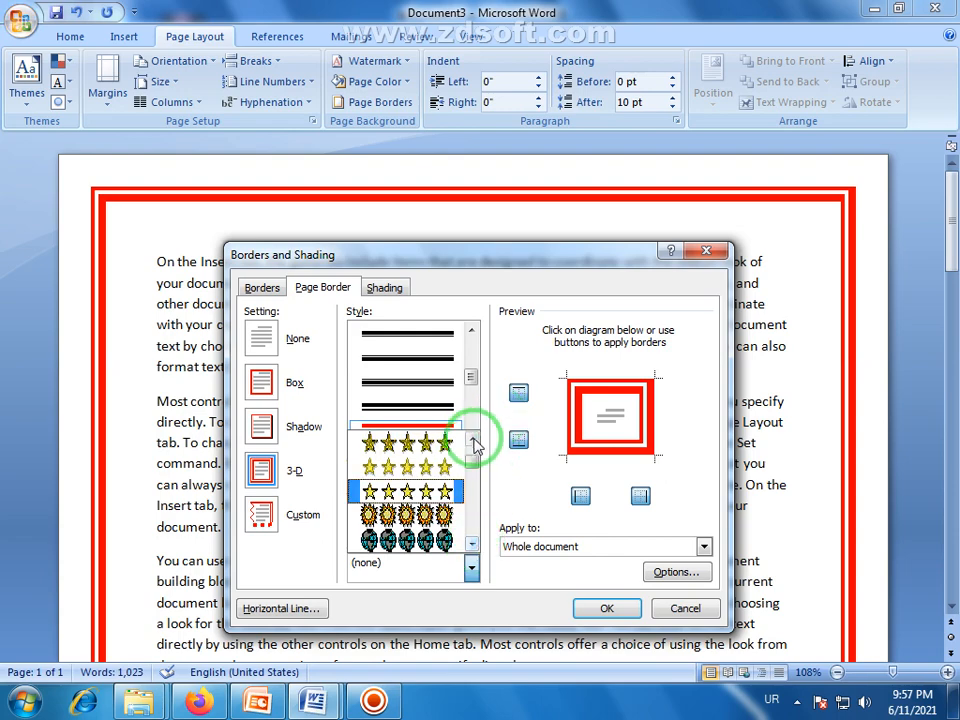
left_click(472, 440)
left_click(472, 440)
left_click(472, 440)
left_click(472, 440)
left_click(472, 440)
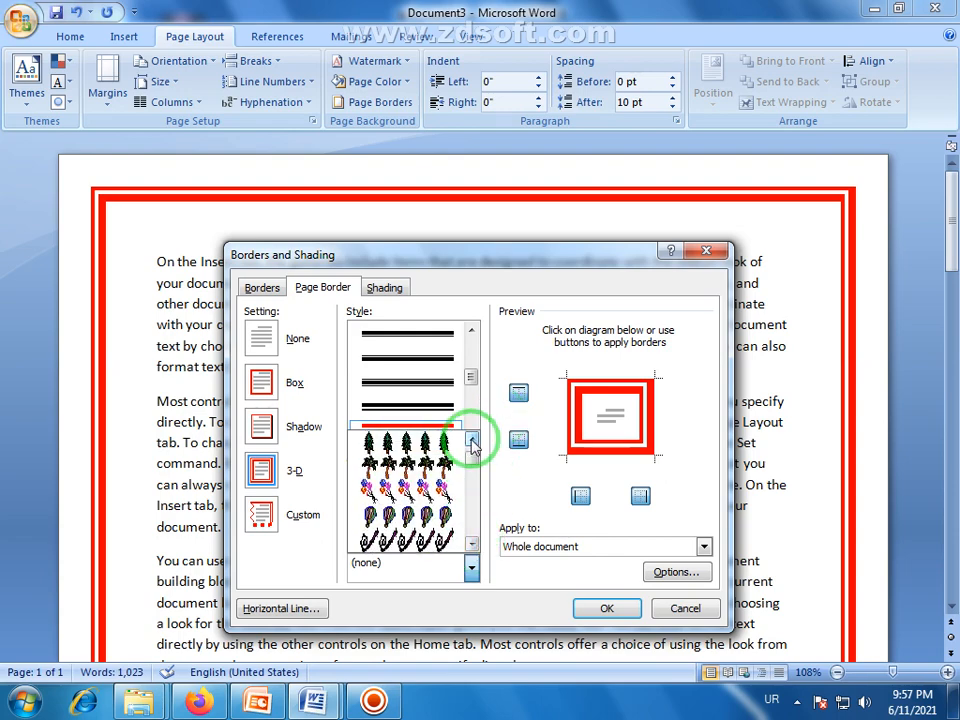
left_click(419, 465)
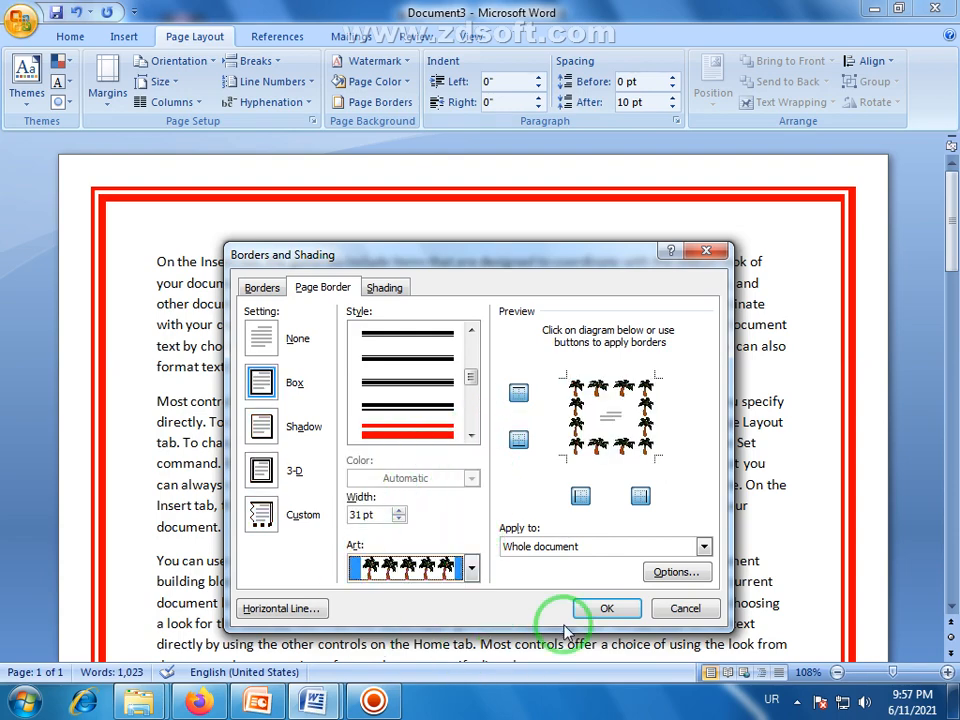
left_click(592, 608)
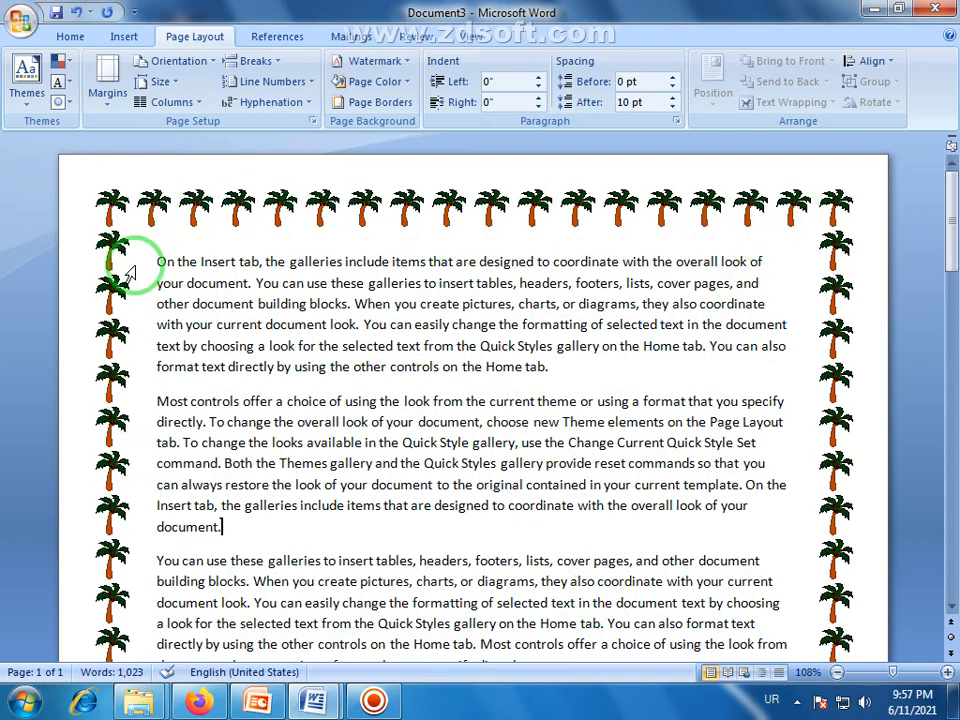
Set the palm tree page border's width to 20 pt and apply it.
left_click(375, 102)
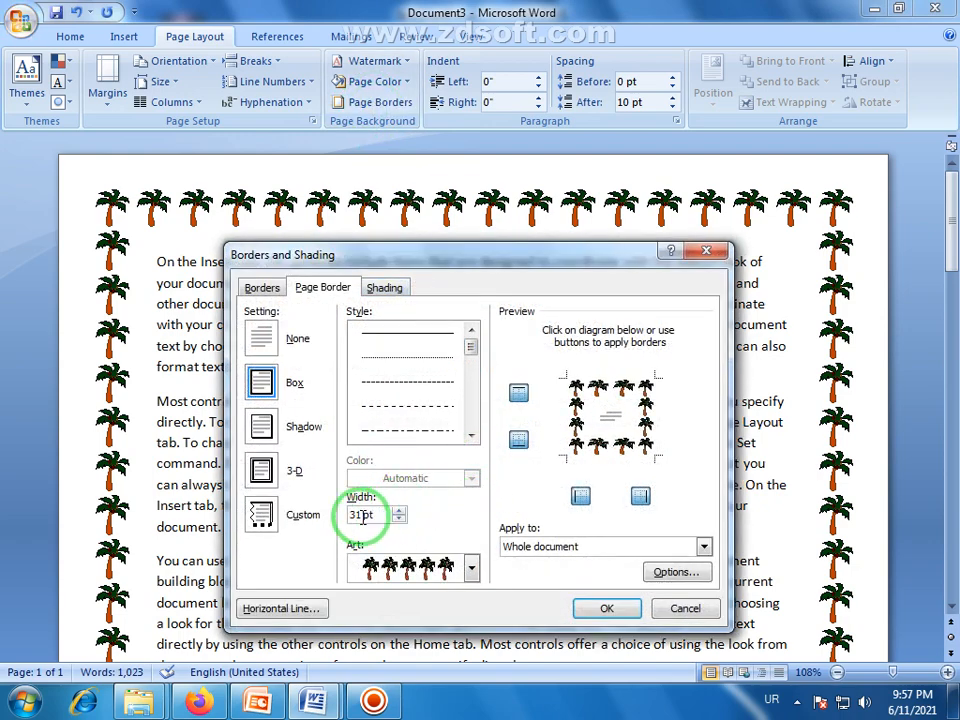
left_click_drag(362, 516, 340, 516)
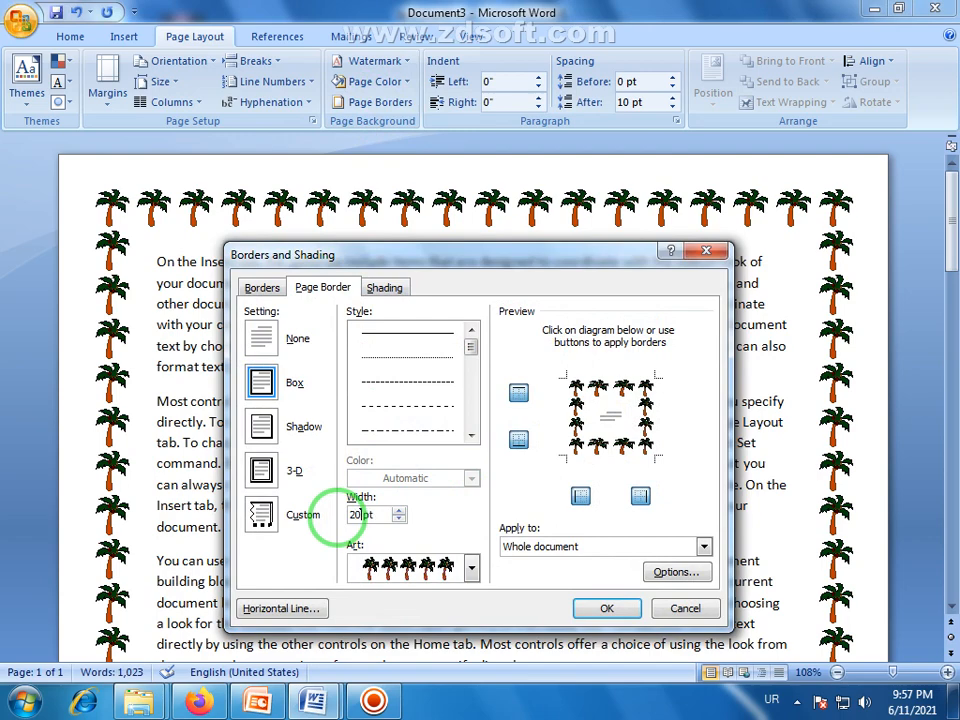
key("Return")
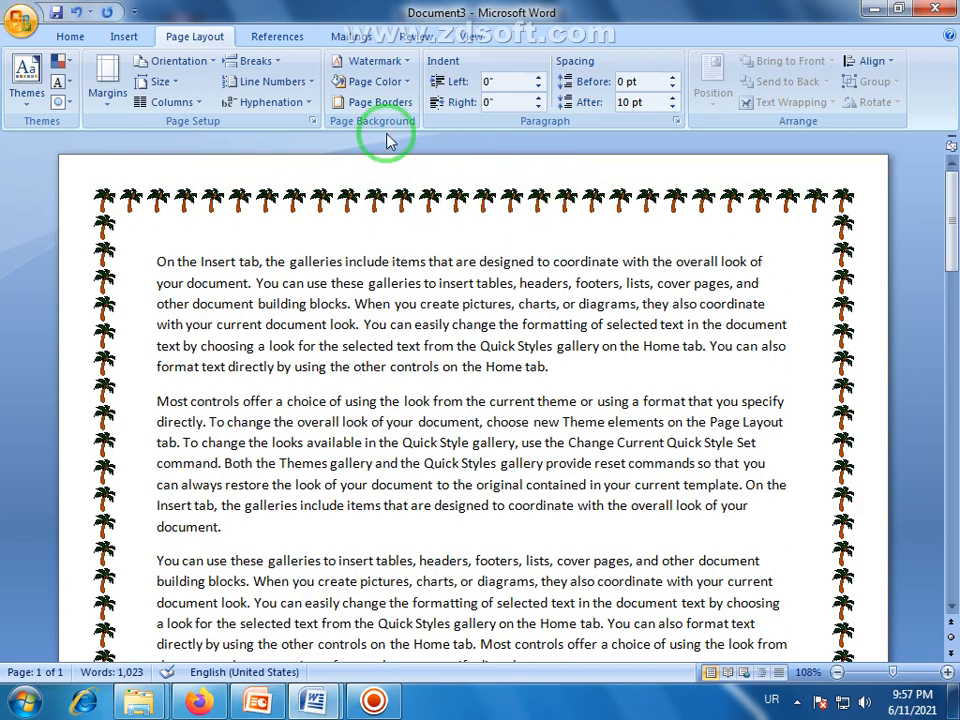
Browse more art borders, replace the palm trees with the plain solid ½ pt line and apply it to the whole document.
left_click(381, 101)
left_click(471, 567)
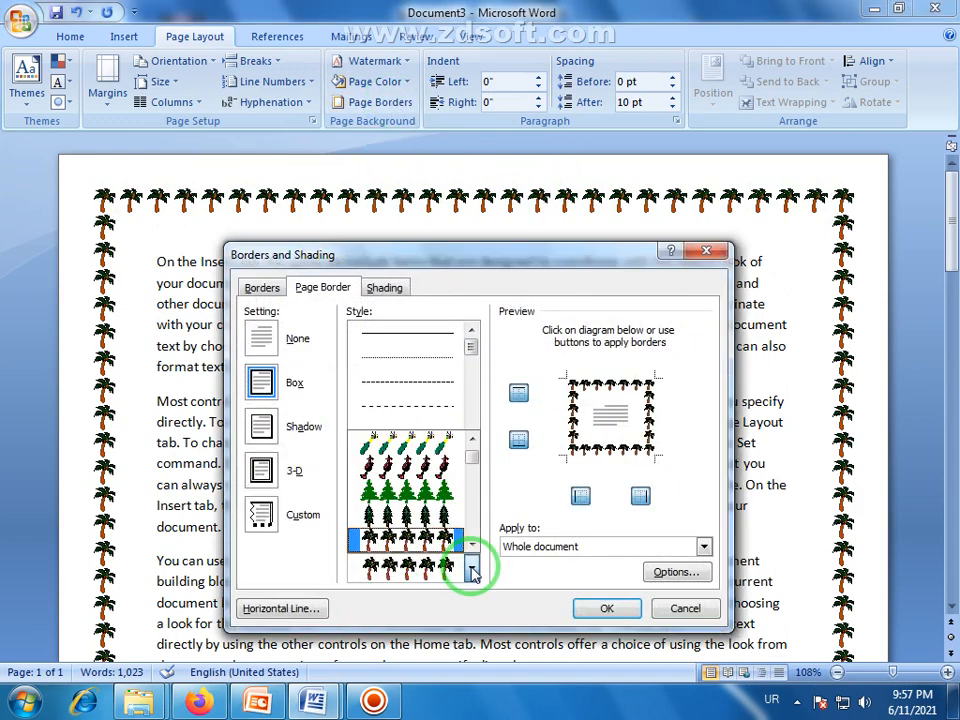
scroll(449, 500, "down", 8)
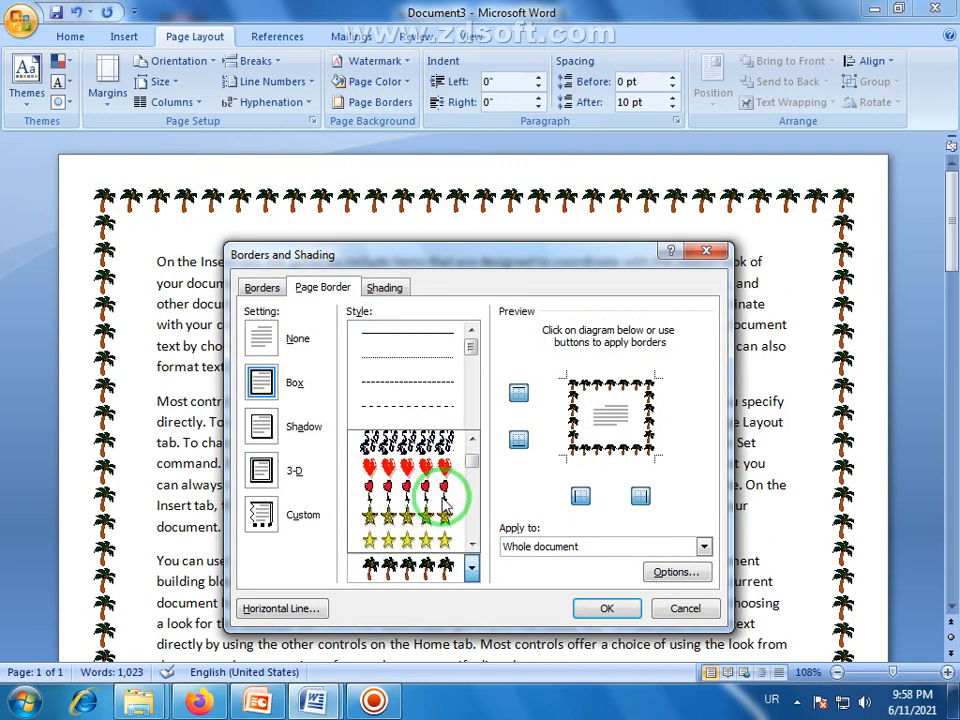
scroll(447, 507, "down", 10)
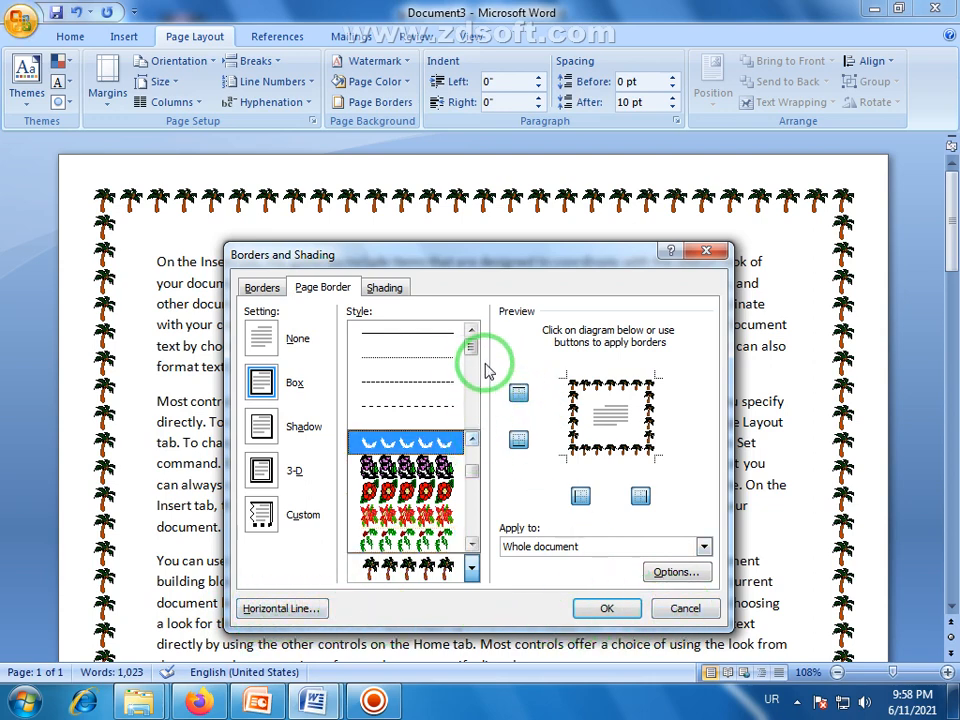
left_click(444, 332)
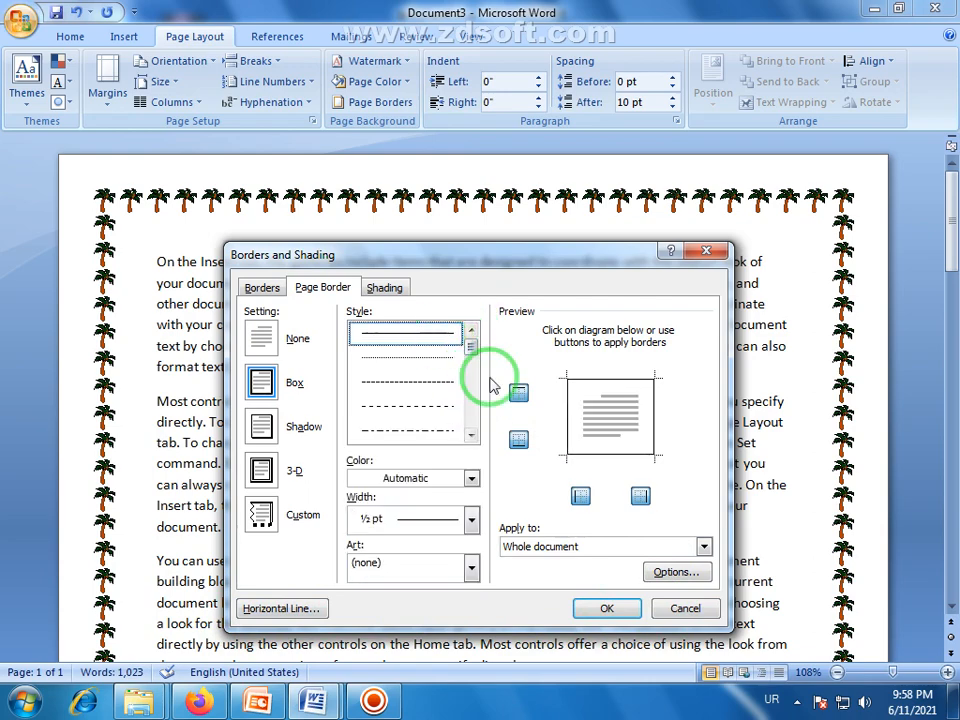
left_click(605, 609)
Add an empty paragraph after the second paragraph and insert the red horizontal line with tick marks there.
scroll(343, 461, "down", 3)
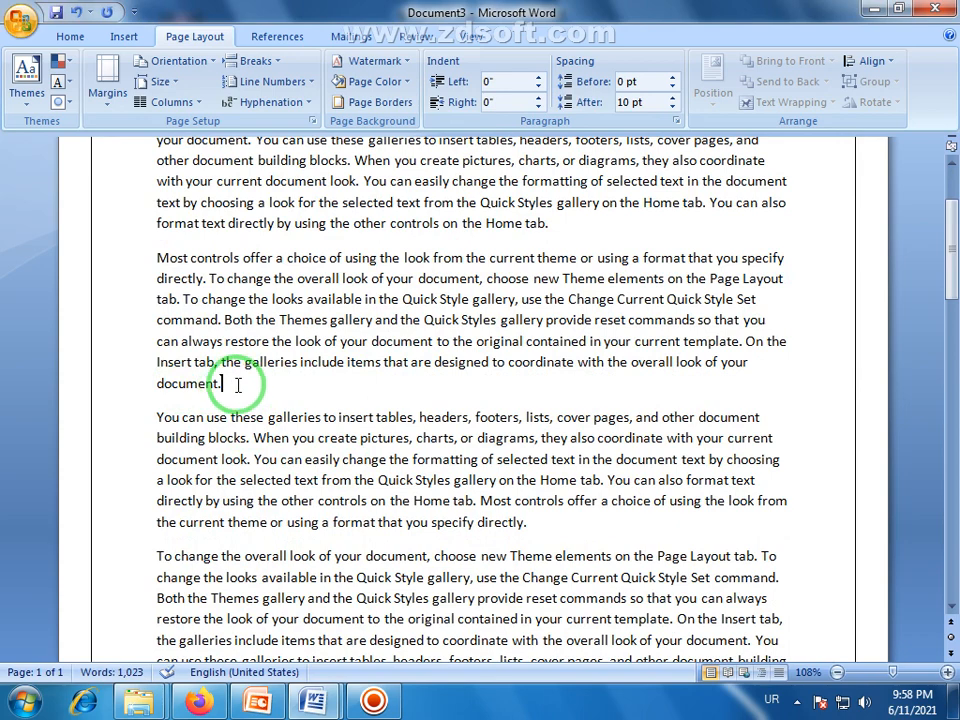
key("Return")
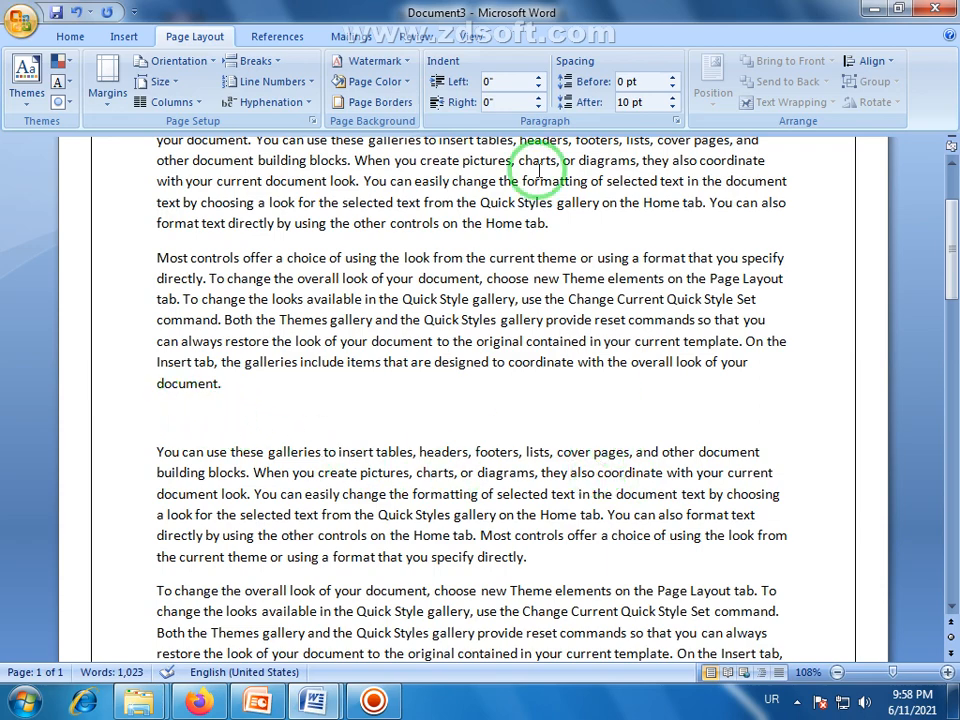
left_click(398, 110)
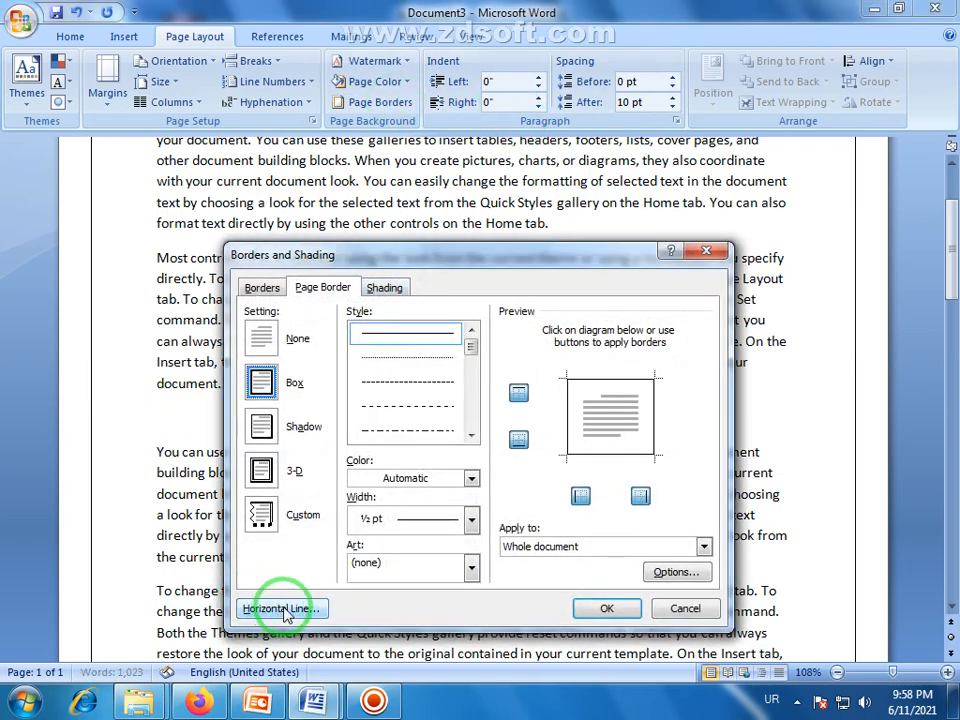
left_click(285, 610)
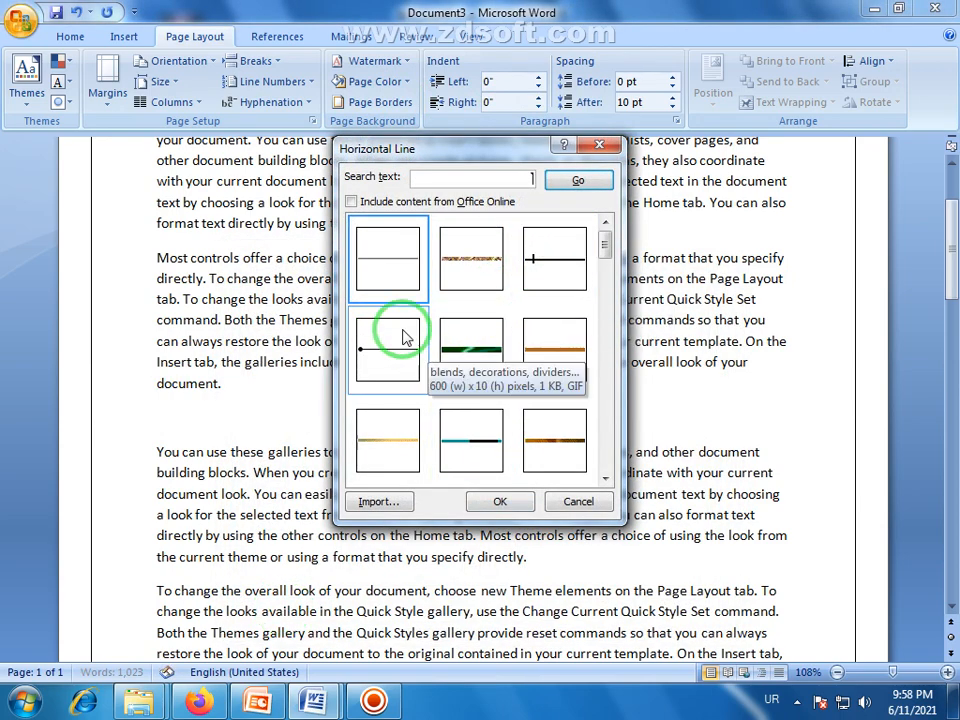
left_click_drag(599, 248, 612, 345)
left_click(461, 439)
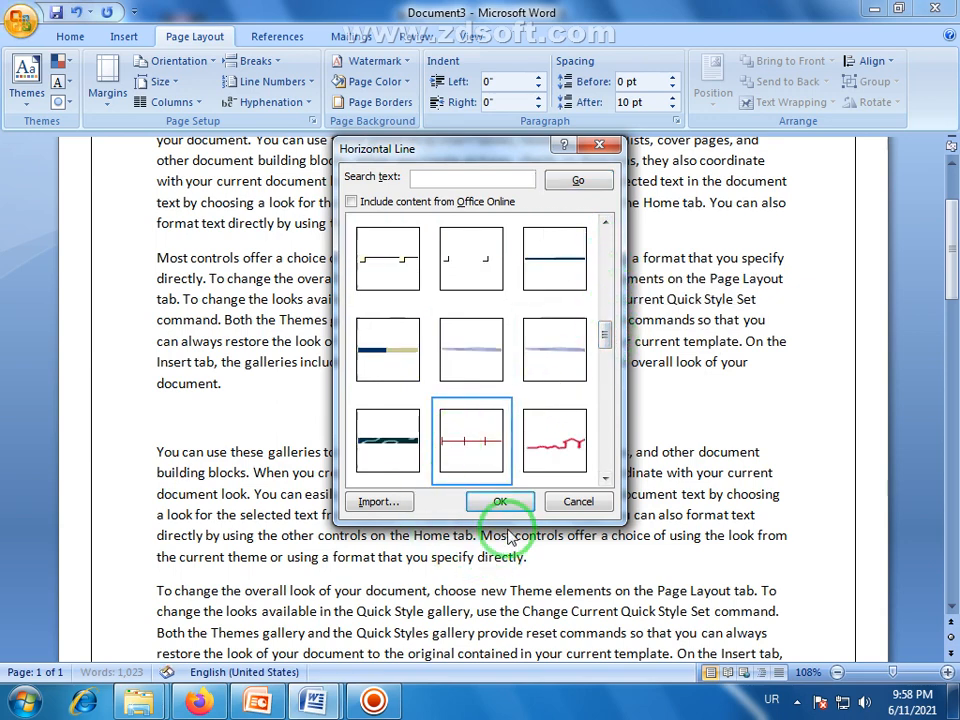
left_click(499, 500)
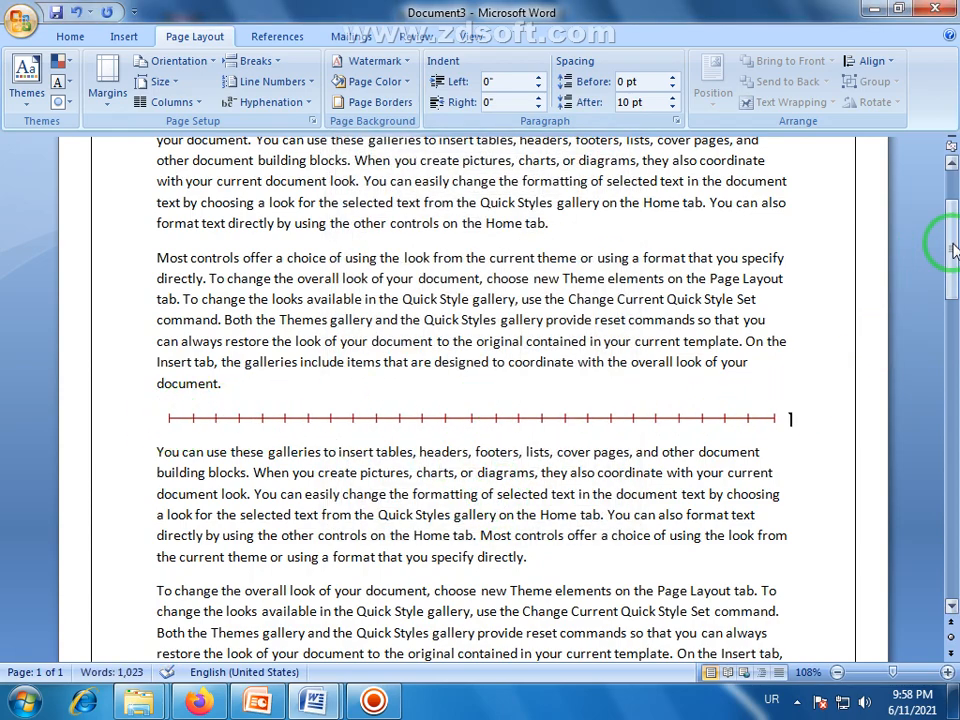
scroll(804, 300, "down", 1)
scroll(467, 409, "down", 5)
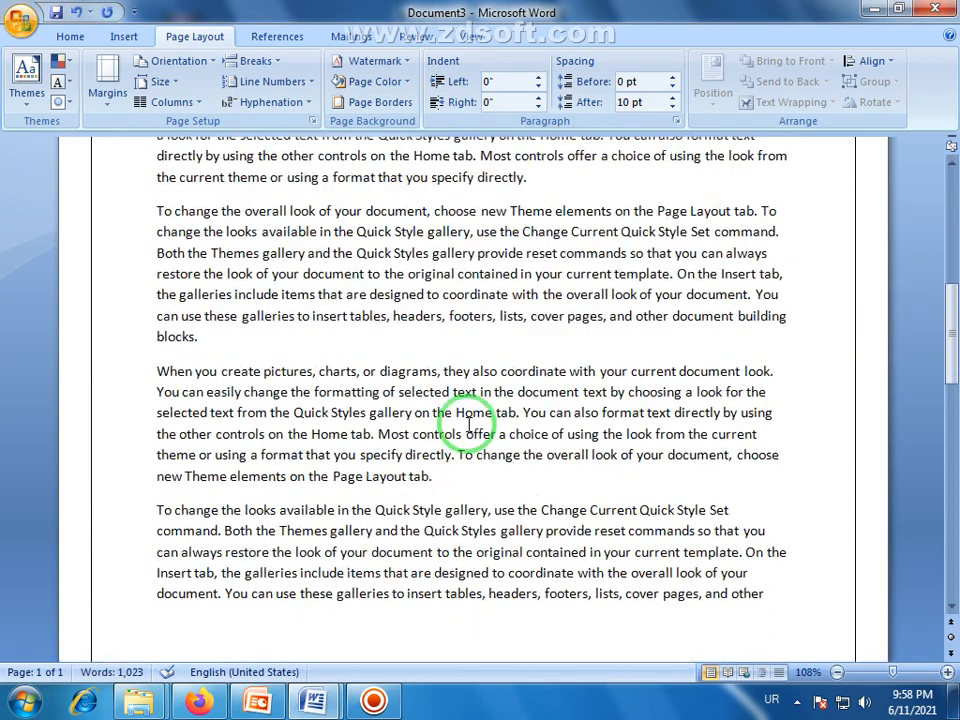
scroll(467, 424, "up", 5)
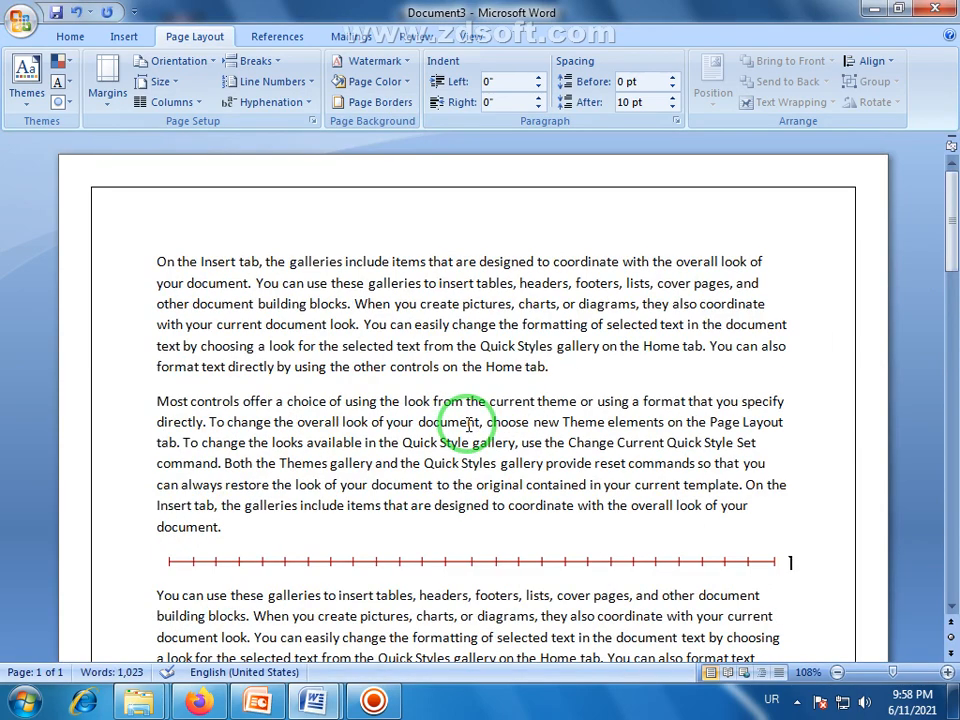
scroll(469, 424, "down", 8)
scroll(484, 389, "up", 3)
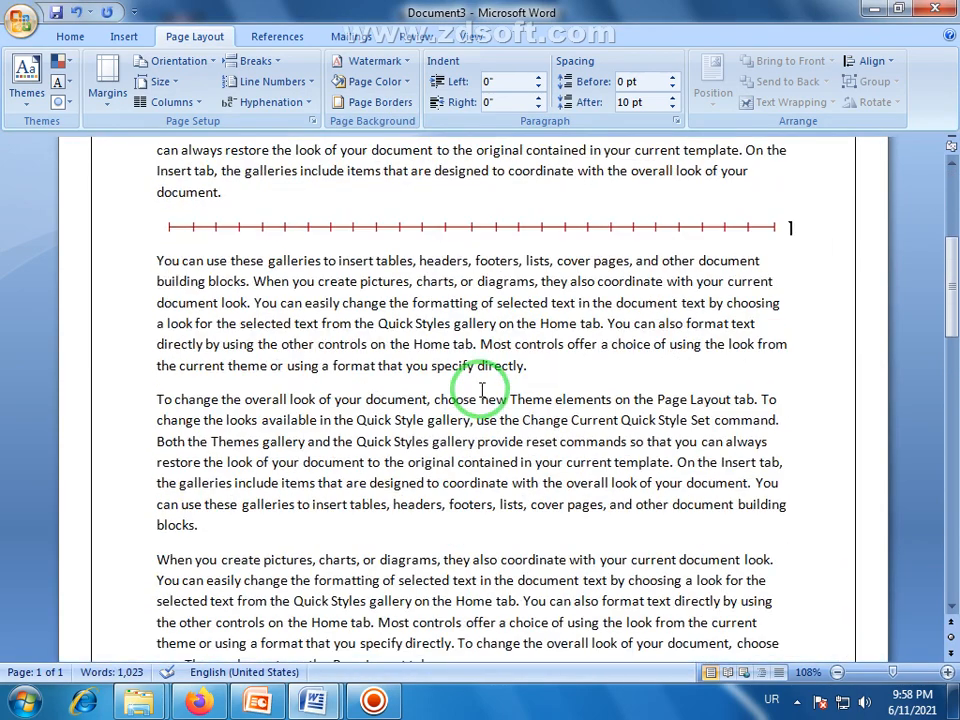
Put a 3 pt thick-and-thin double-line box border around the paragraph beginning "When you create pictures".
scroll(481, 390, "down", 3)
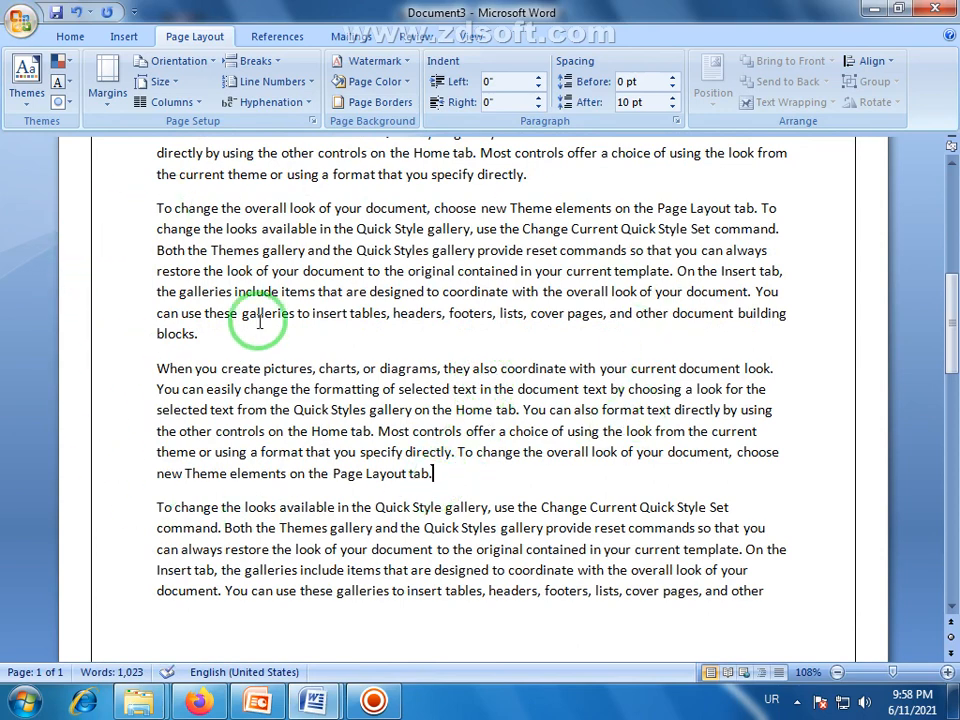
left_click_drag(444, 478, 148, 364)
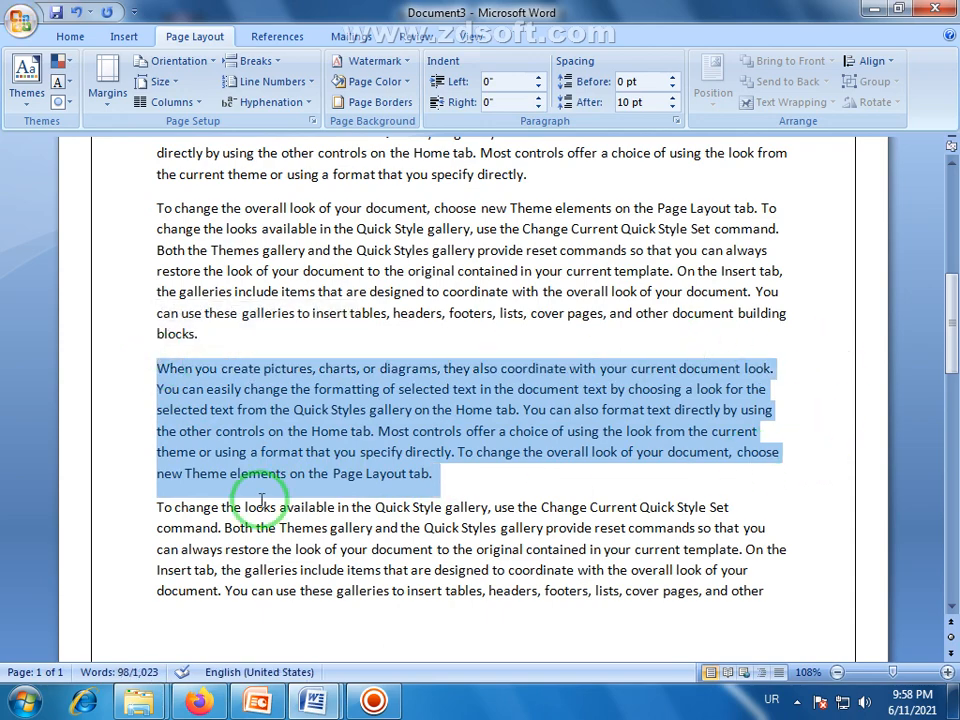
left_click(453, 481)
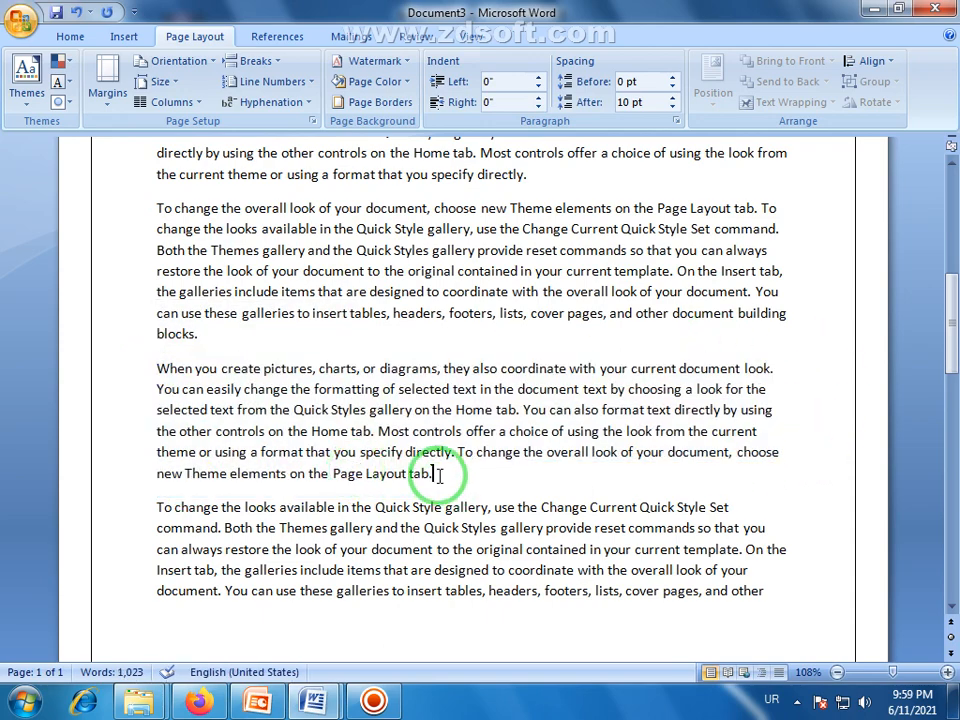
left_click_drag(438, 476, 158, 372)
left_click(382, 104)
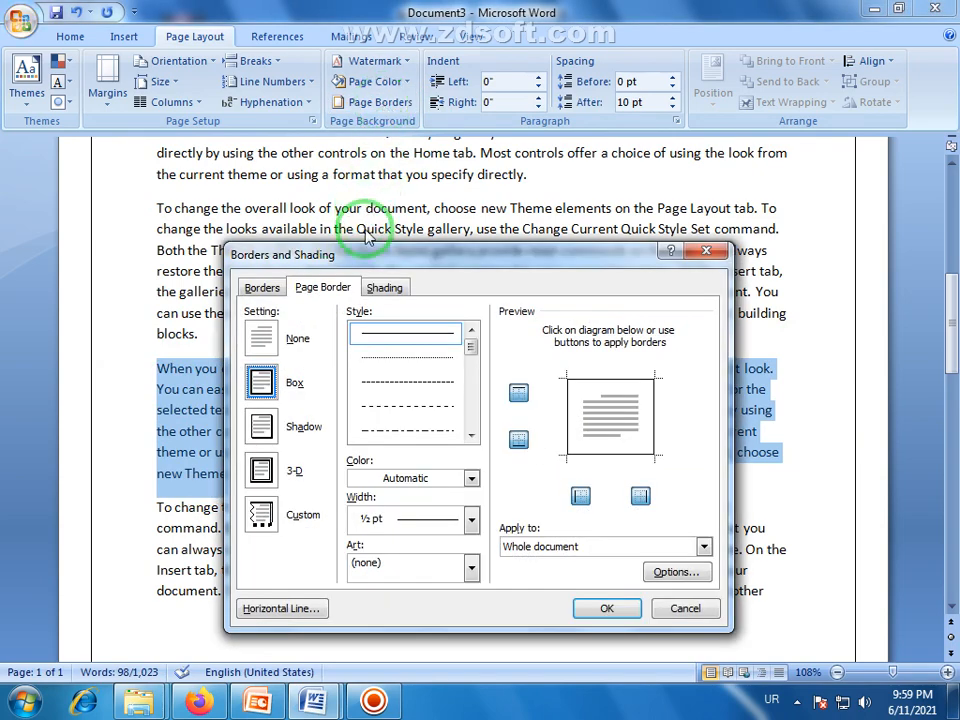
left_click_drag(366, 250, 461, 202)
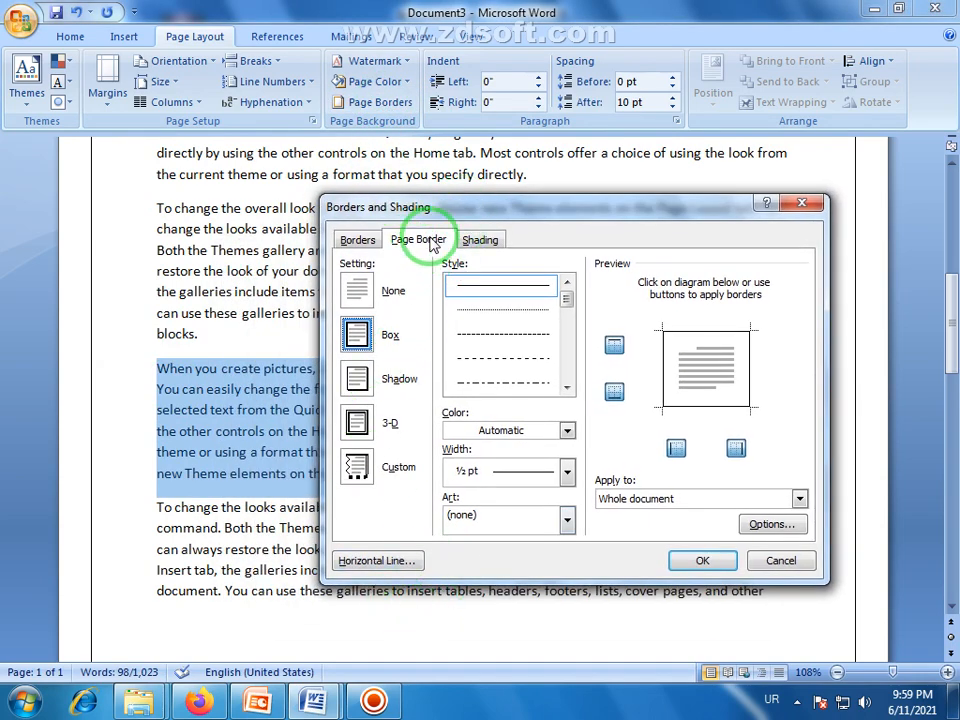
left_click(360, 242)
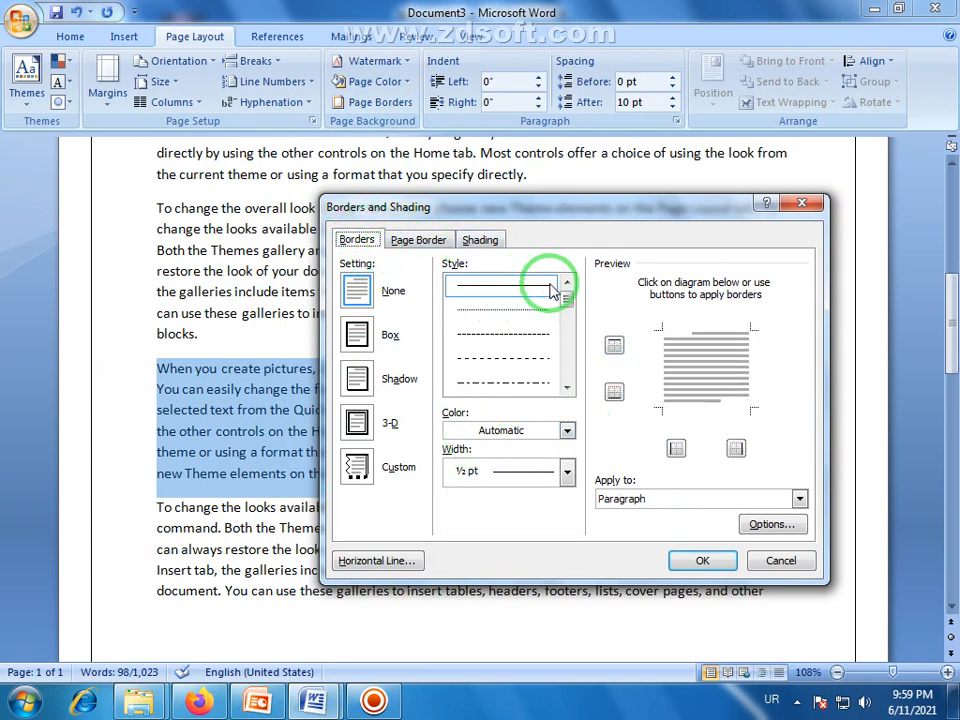
left_click(567, 431)
left_click(564, 309)
left_click_drag(564, 309, 570, 326)
left_click(532, 356)
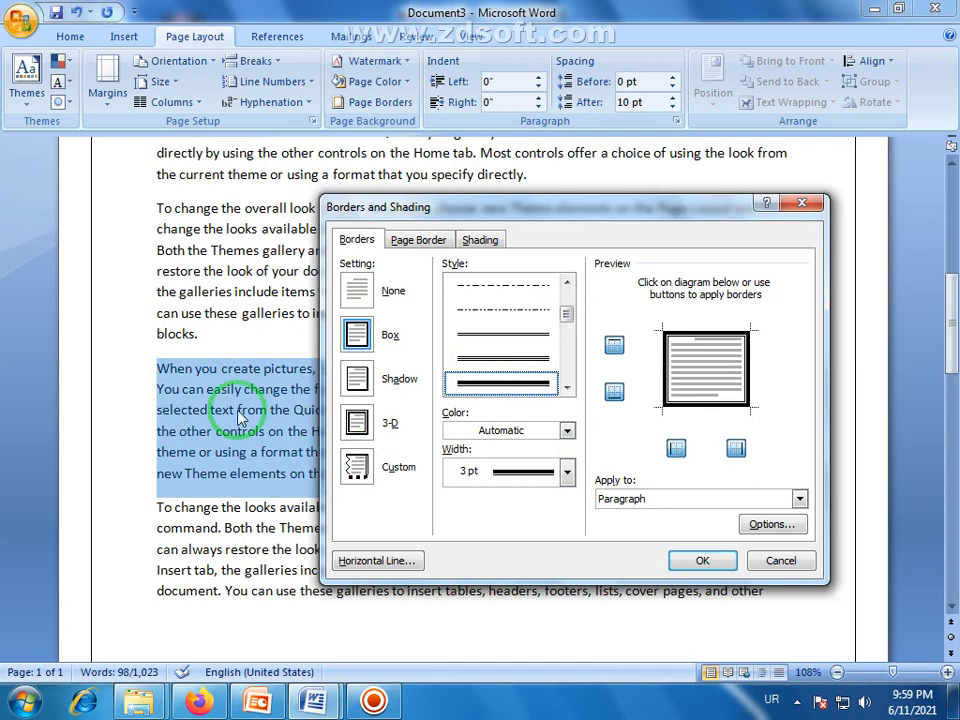
left_click(703, 561)
left_click(429, 510)
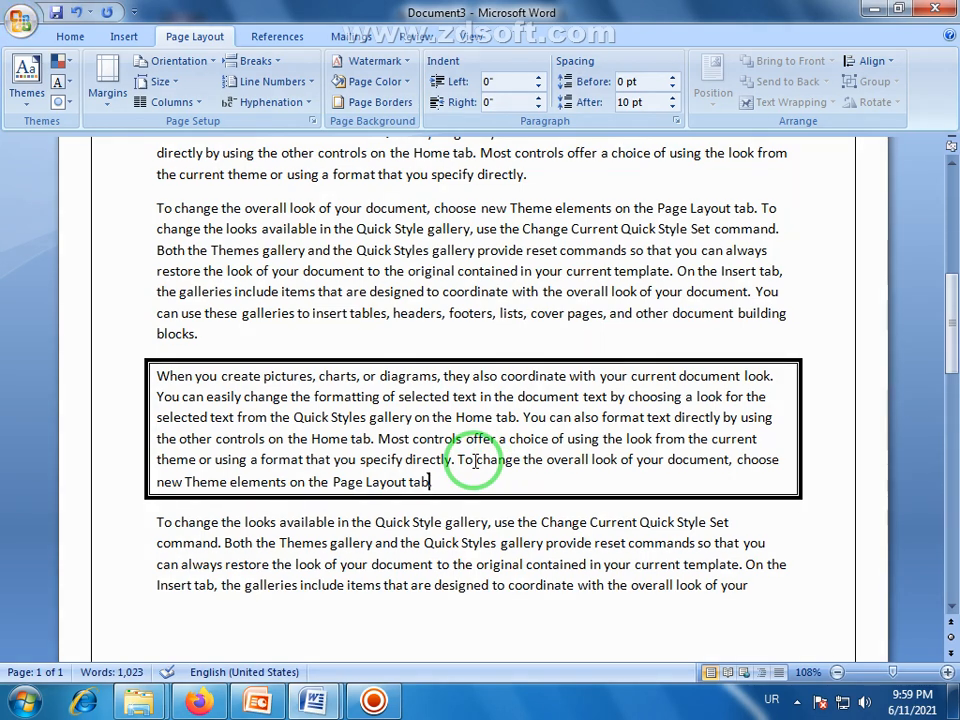
Compare the paragraph border settings with the page border settings and leave both unchanged.
left_click(372, 102)
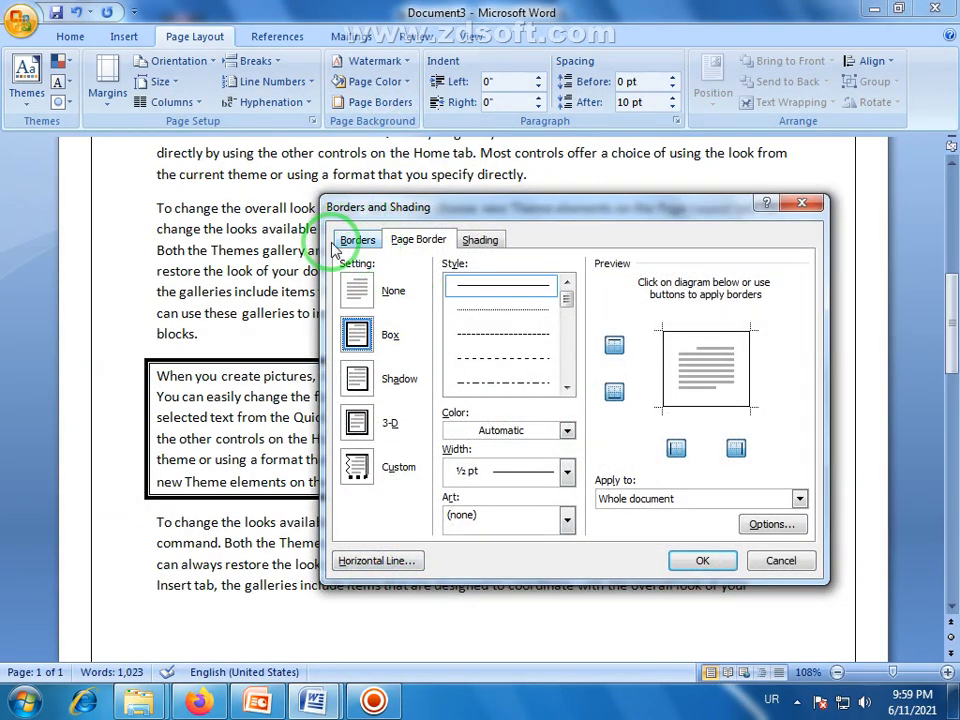
left_click(365, 245)
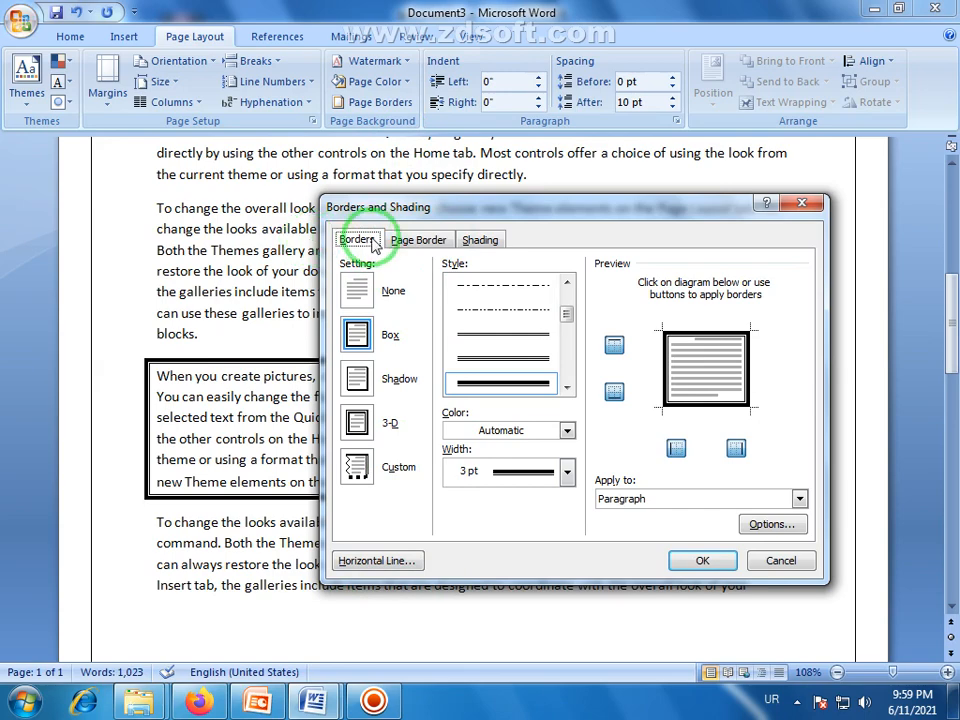
left_click(419, 241)
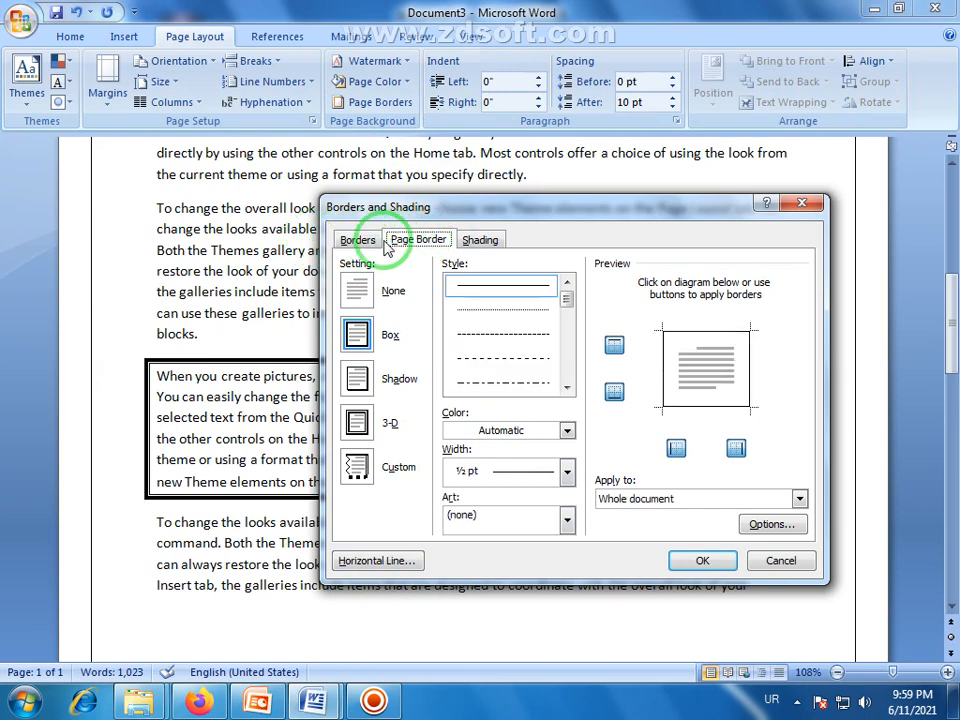
mouse_move(450, 214)
left_mouse_down()
mouse_move(392, 224)
mouse_move(386, 258)
left_mouse_up()
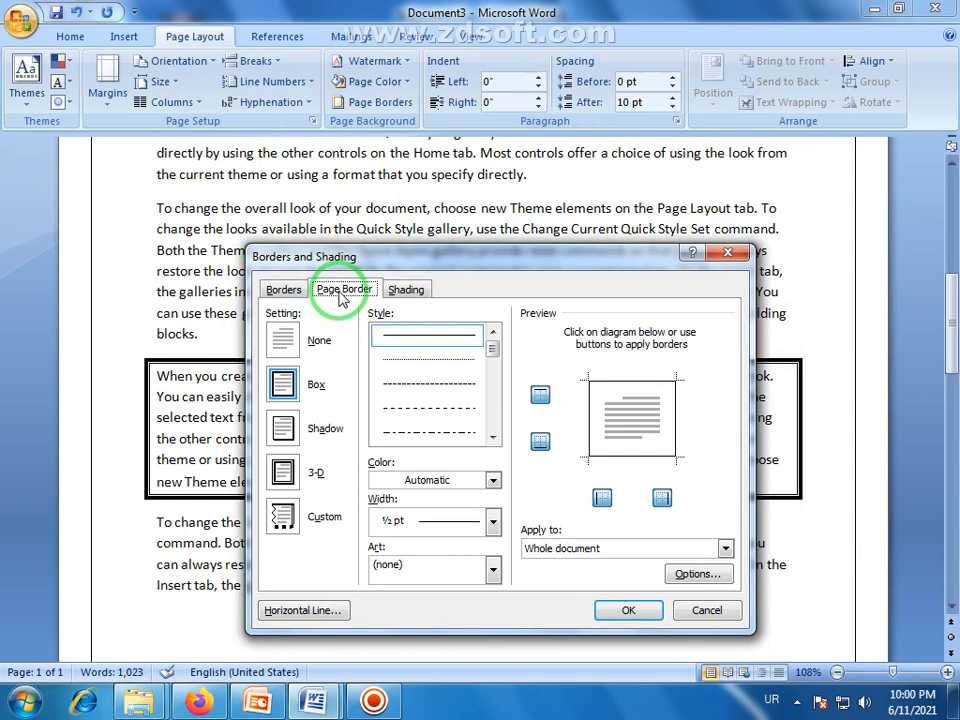
left_click(286, 291)
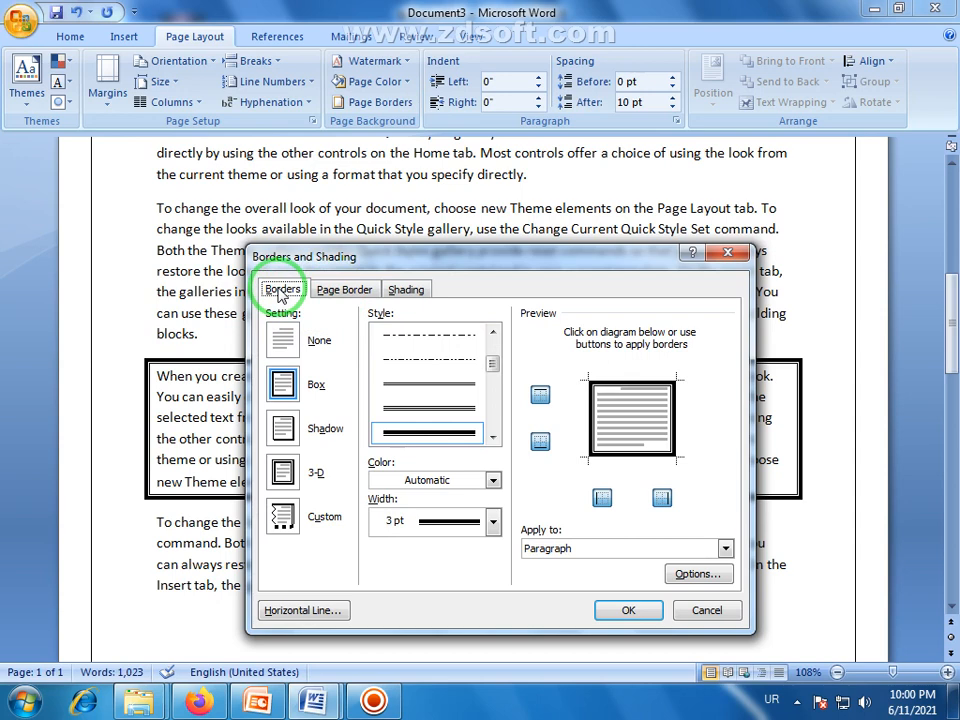
left_click(321, 292)
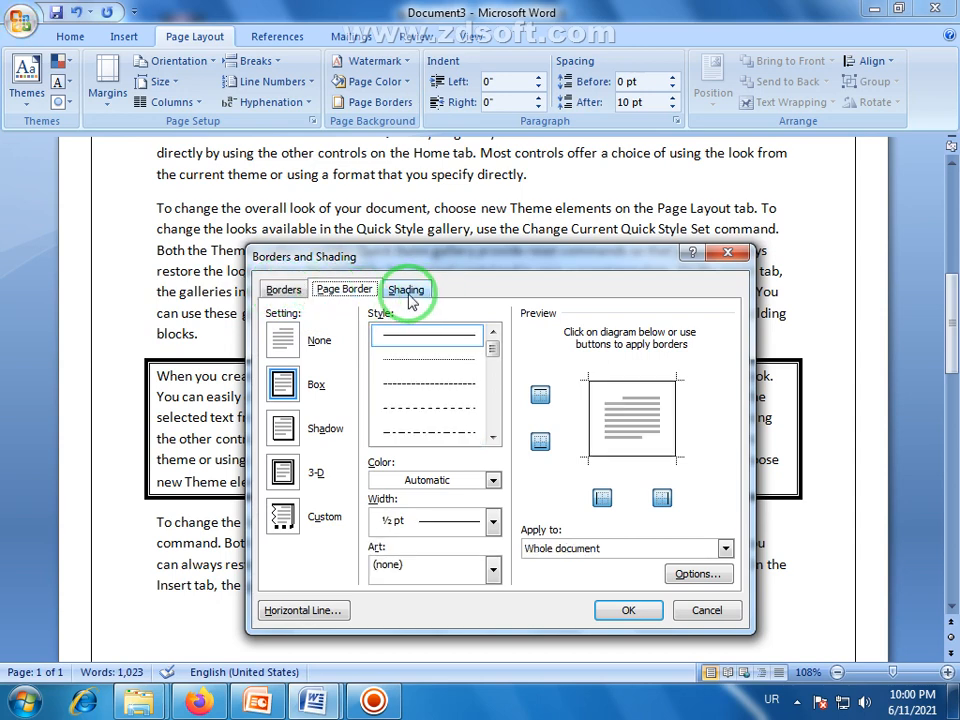
left_click_drag(450, 257, 465, 272)
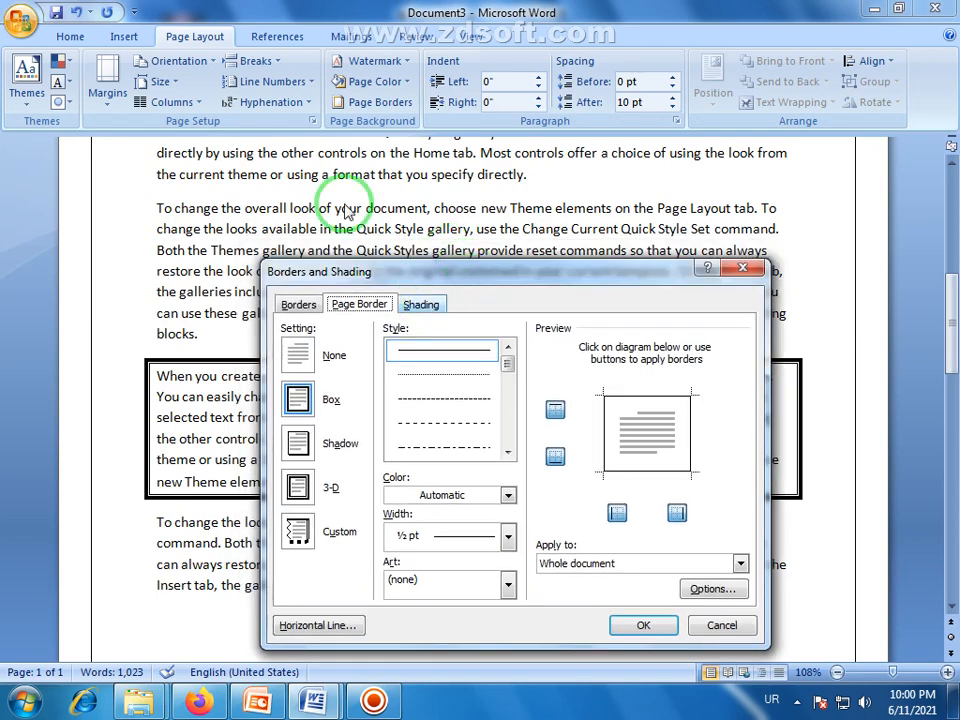
left_click(722, 625)
left_click(72, 38)
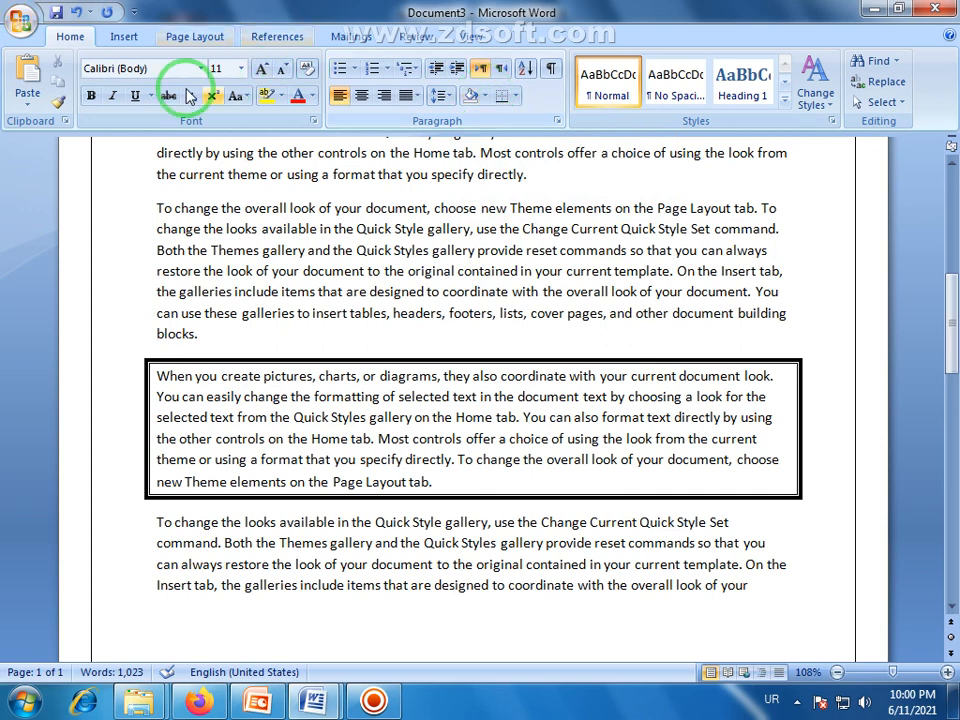
left_click(194, 38)
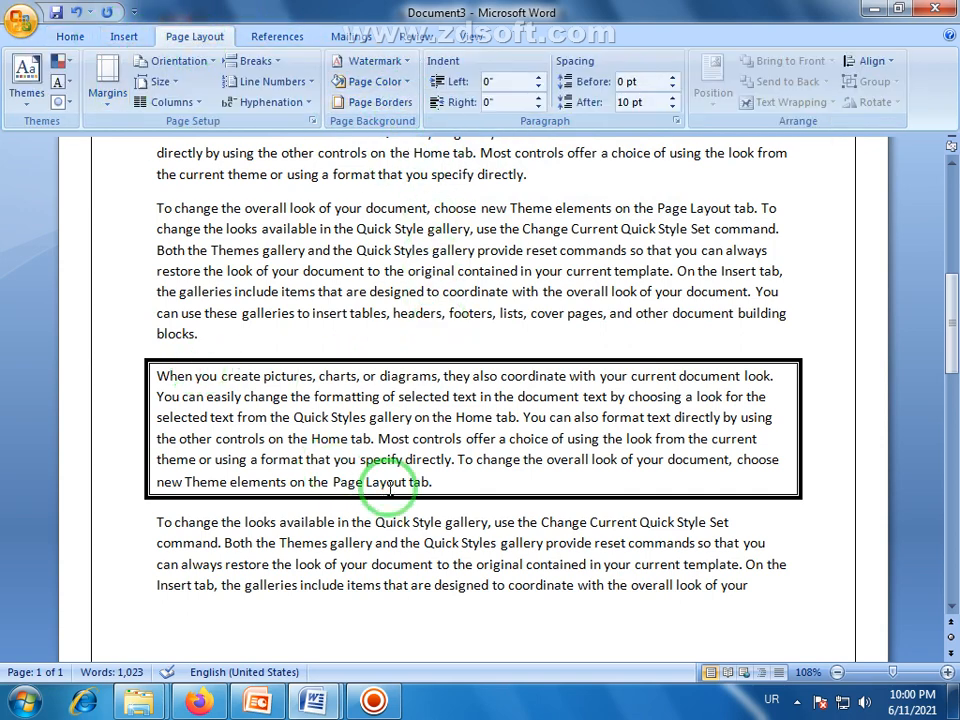
Shade the bordered paragraph beginning "When you create pictures" with a light olive green fill.
left_click_drag(435, 482, 172, 370)
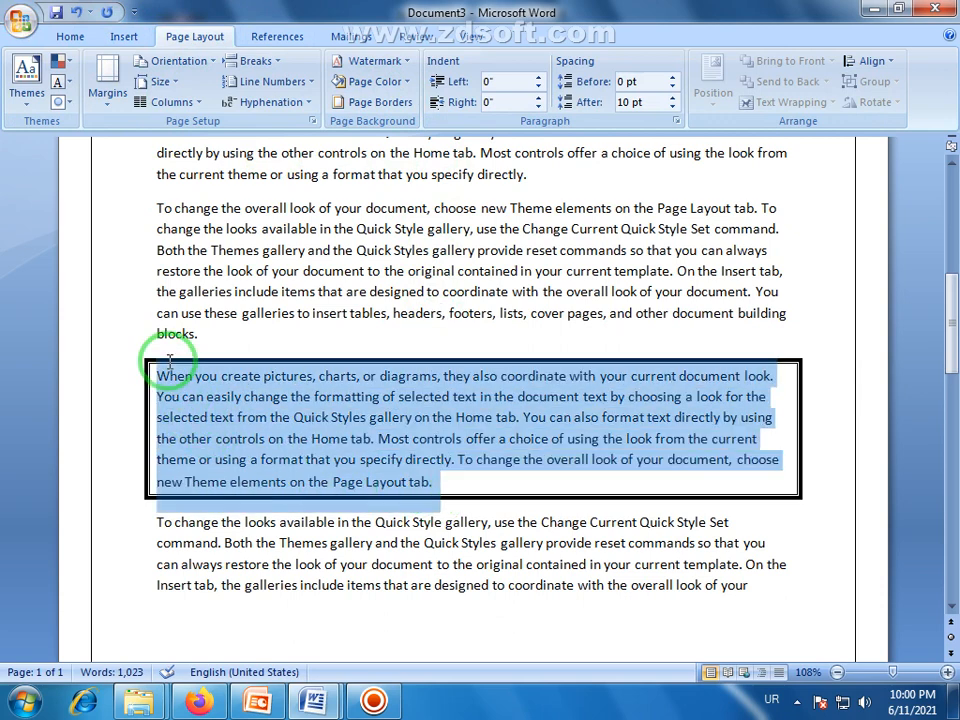
left_click(375, 102)
left_click(422, 308)
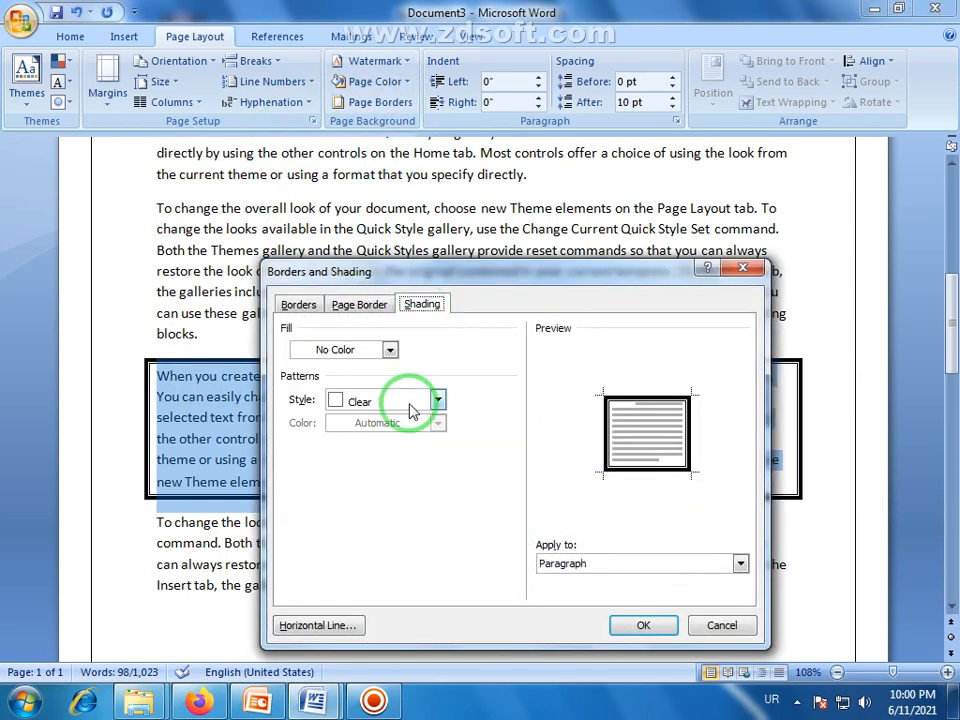
left_click_drag(374, 274, 533, 278)
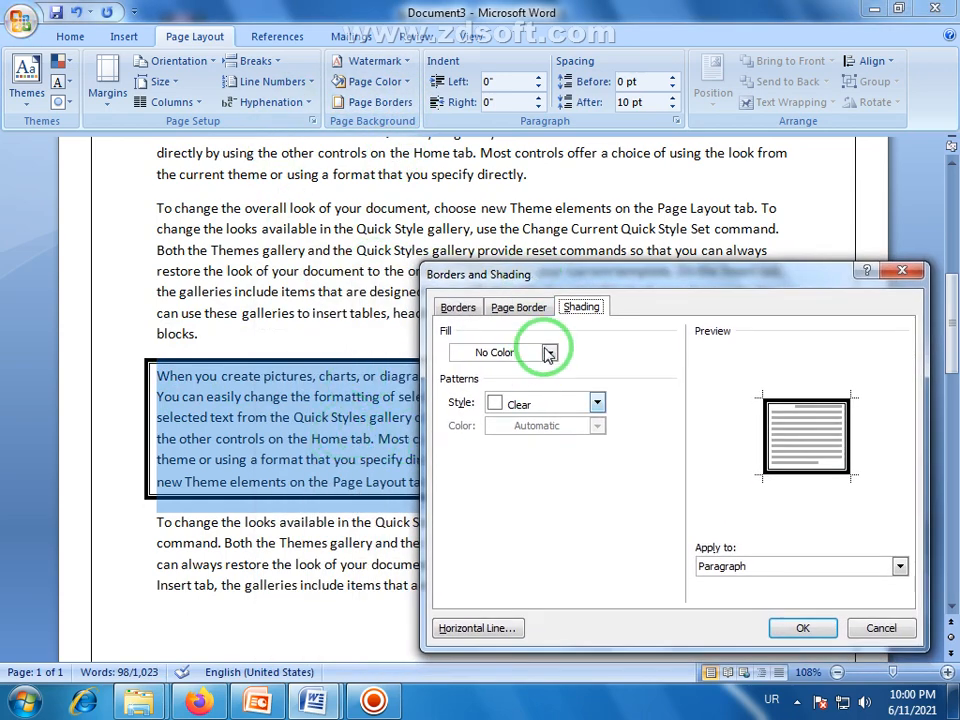
left_click(549, 353)
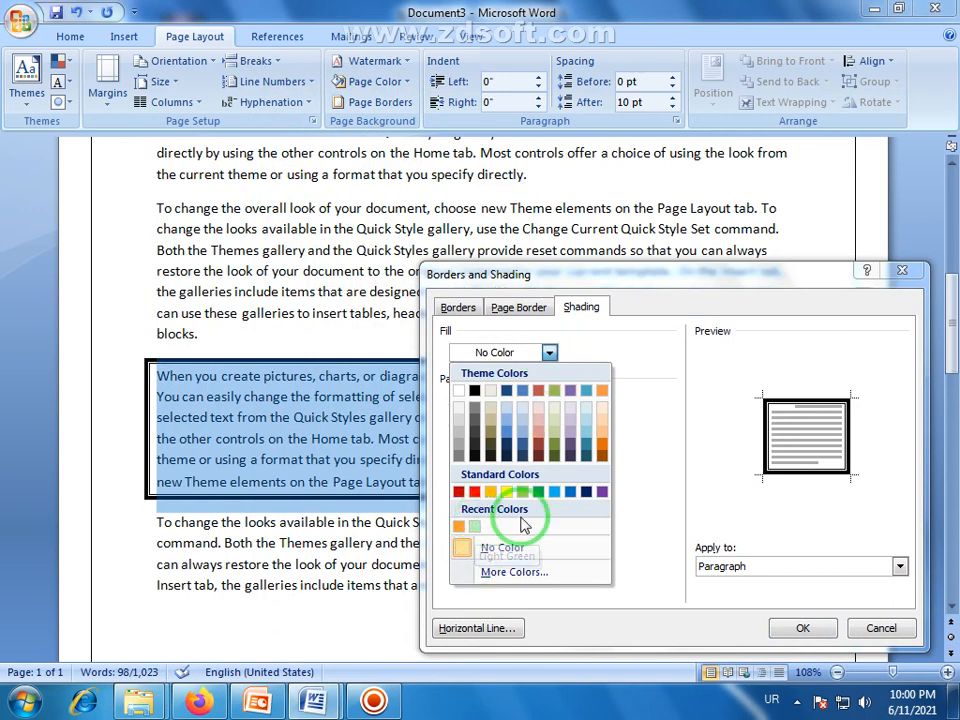
left_click(557, 436)
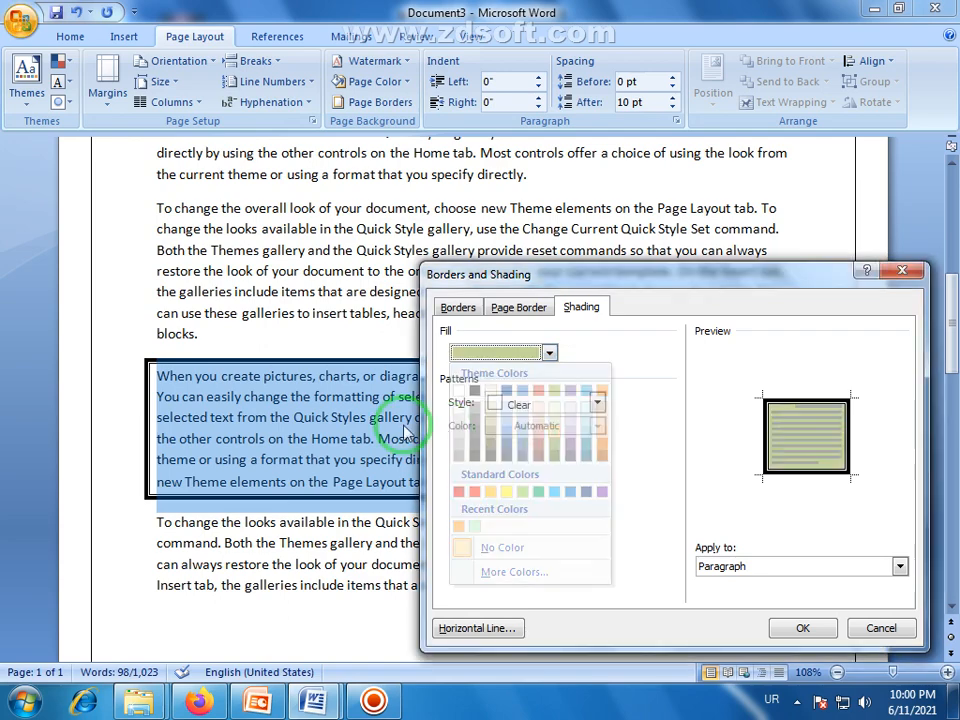
left_click(803, 630)
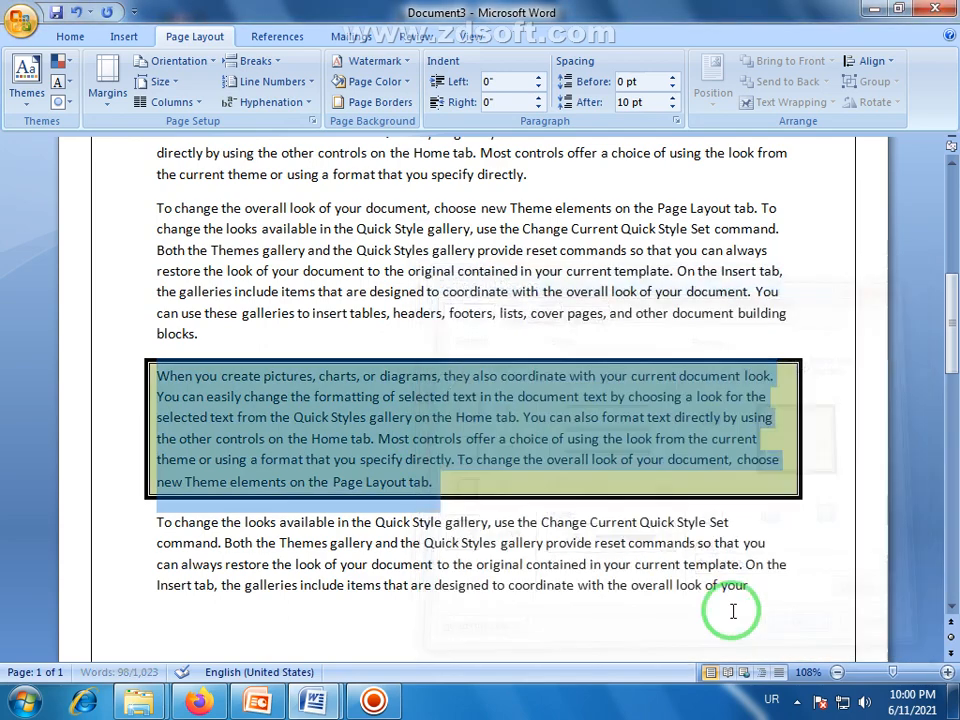
left_click(625, 474)
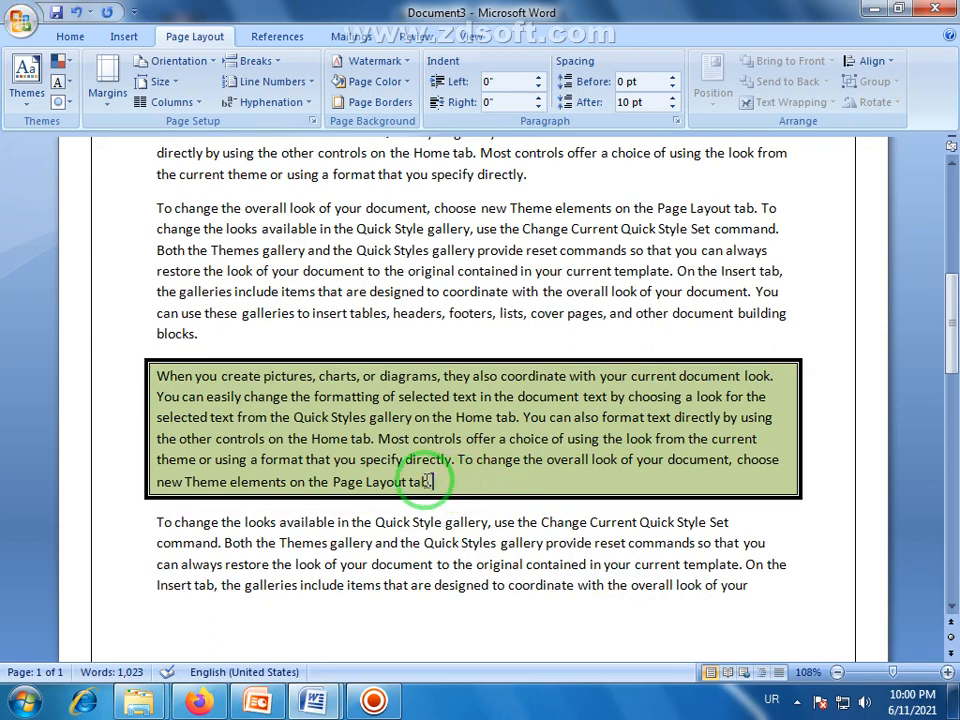
left_click_drag(432, 481, 133, 379)
left_click(531, 483)
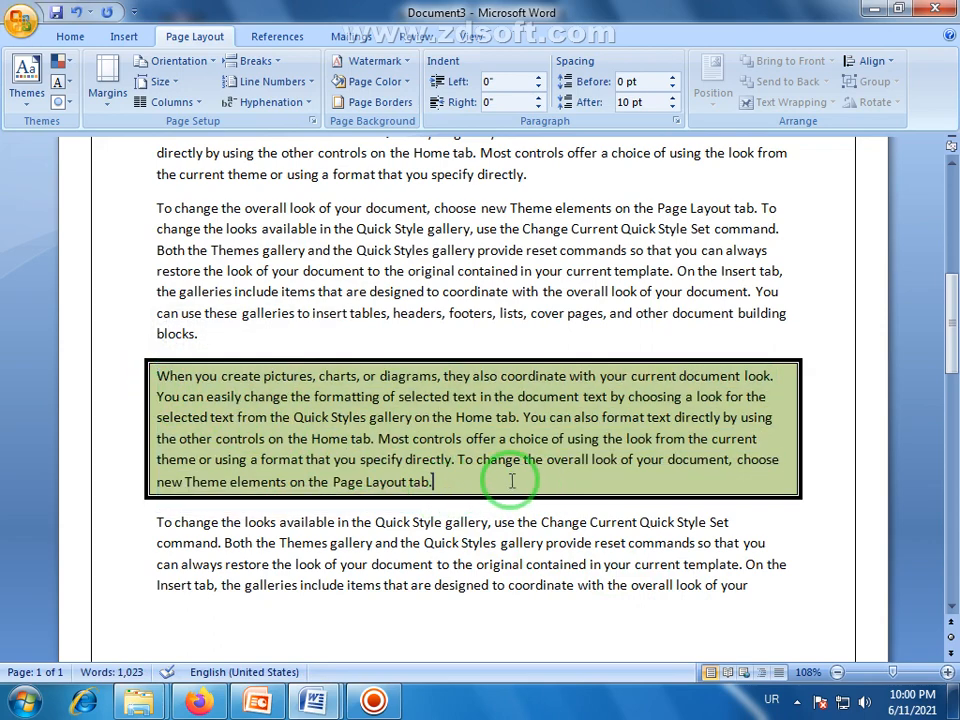
Replace the plain page border with the green champagne bottle art, applied to the whole document.
scroll(511, 481, "down", 2)
scroll(512, 480, "up", 2)
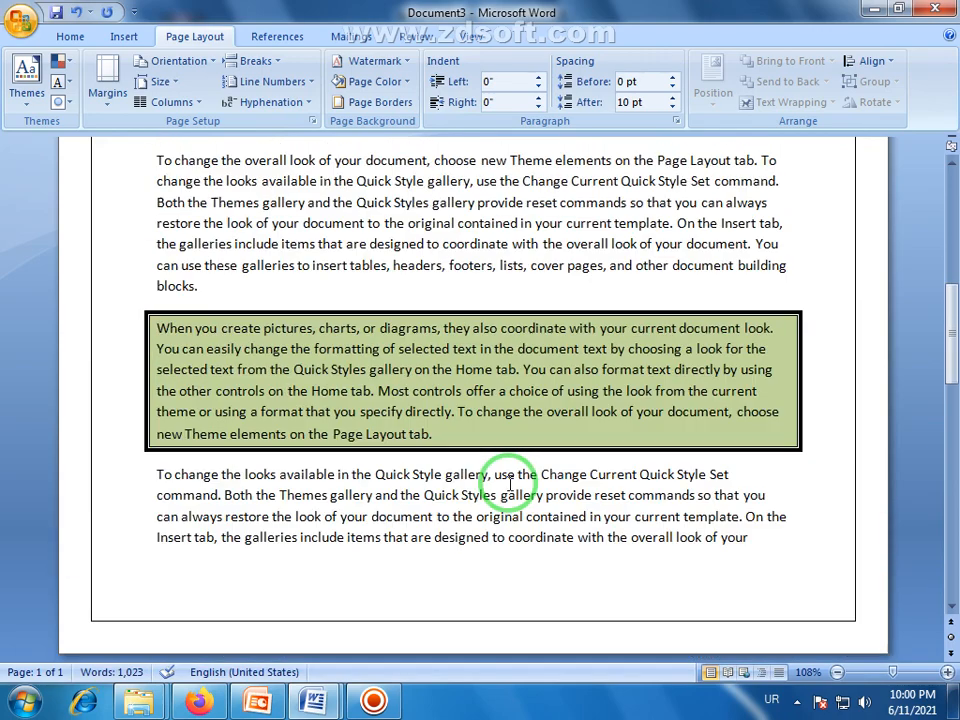
scroll(448, 449, "up", 9)
left_click(442, 418)
scroll(441, 416, "up", 3)
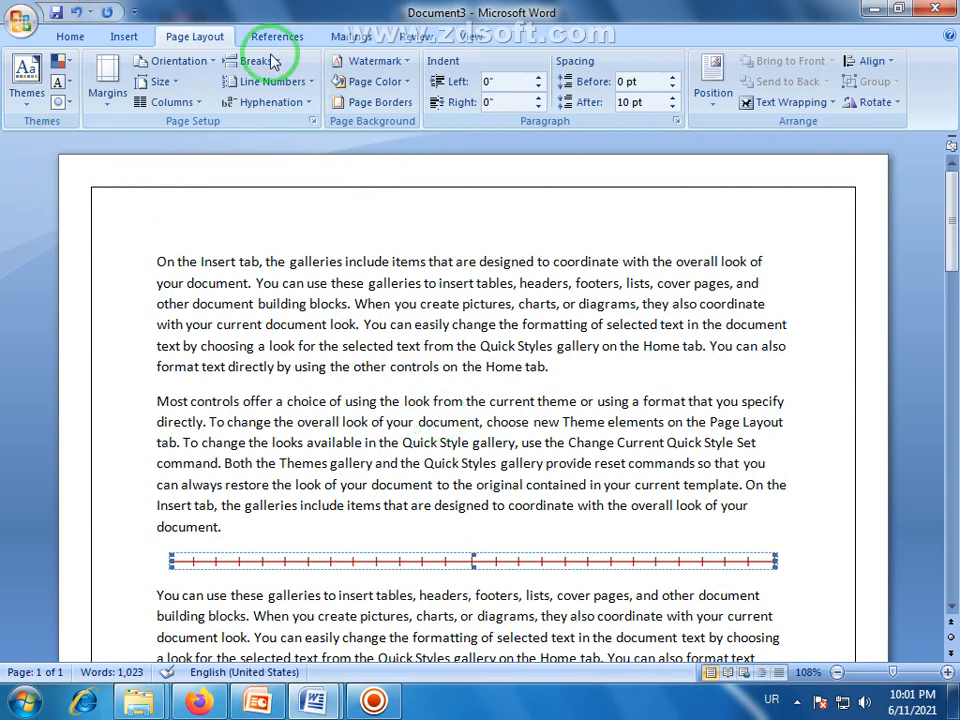
left_click(382, 102)
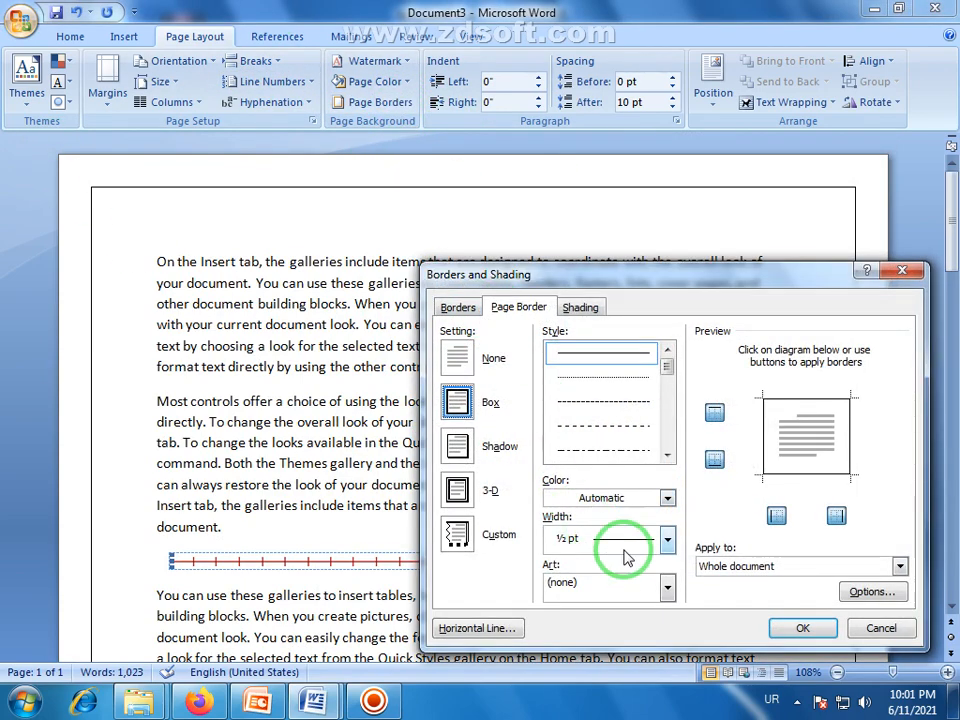
left_click(667, 587)
scroll(605, 510, "down", 5)
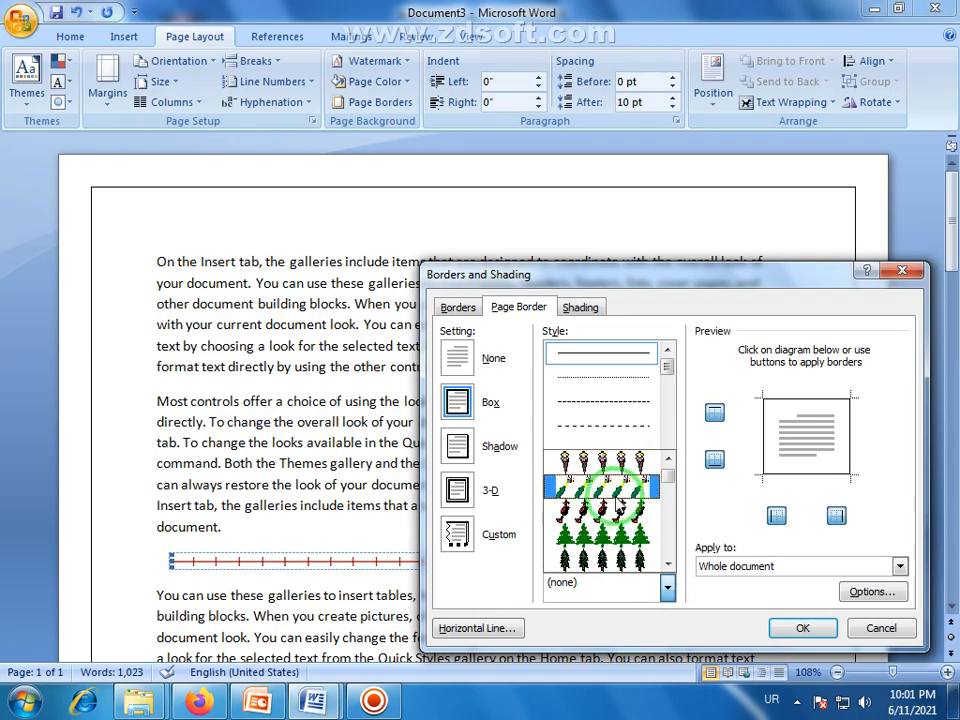
left_click(619, 490)
left_click(803, 628)
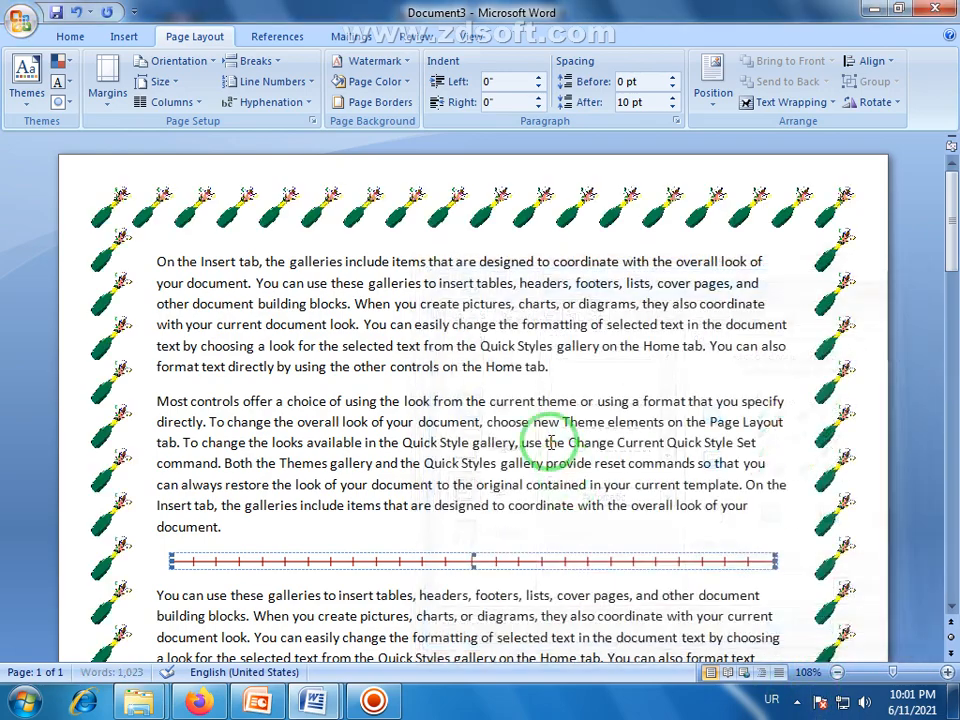
scroll(464, 441, "down", 3)
scroll(465, 441, "down", 20)
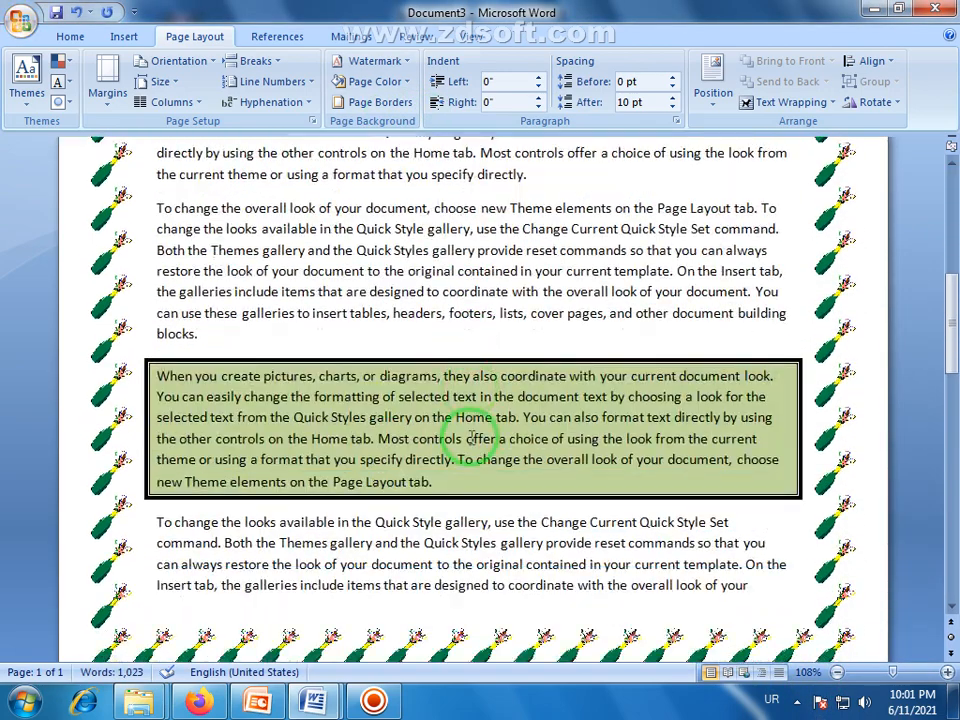
scroll(470, 440, "up", 15)
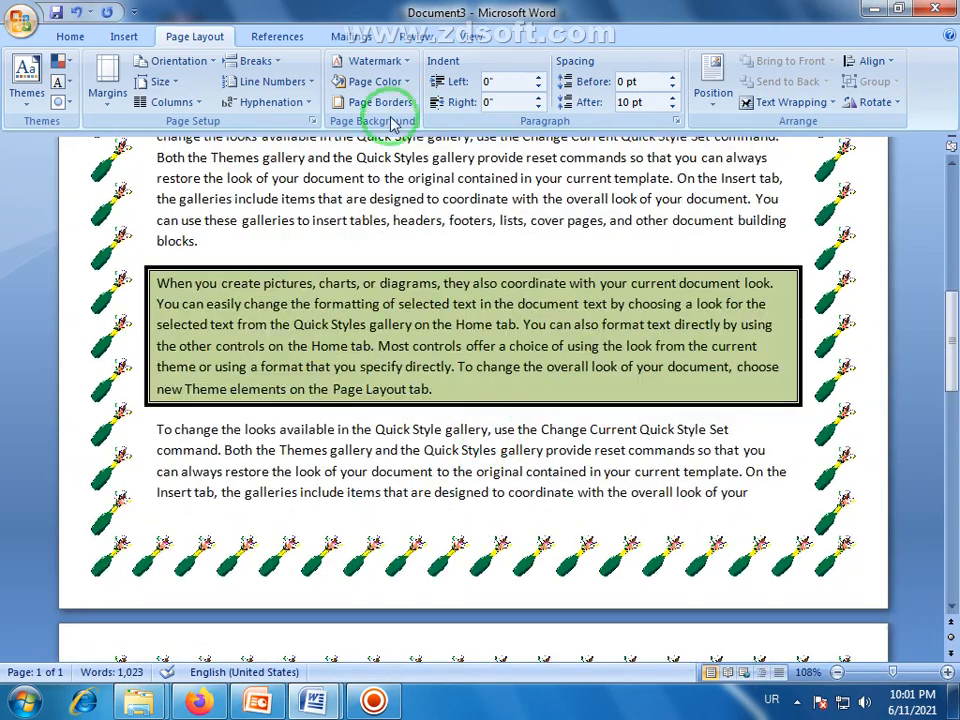
Review the shading pattern styles for the selected content, close the dialog without changes and return to the document's beginning.
left_click(388, 103)
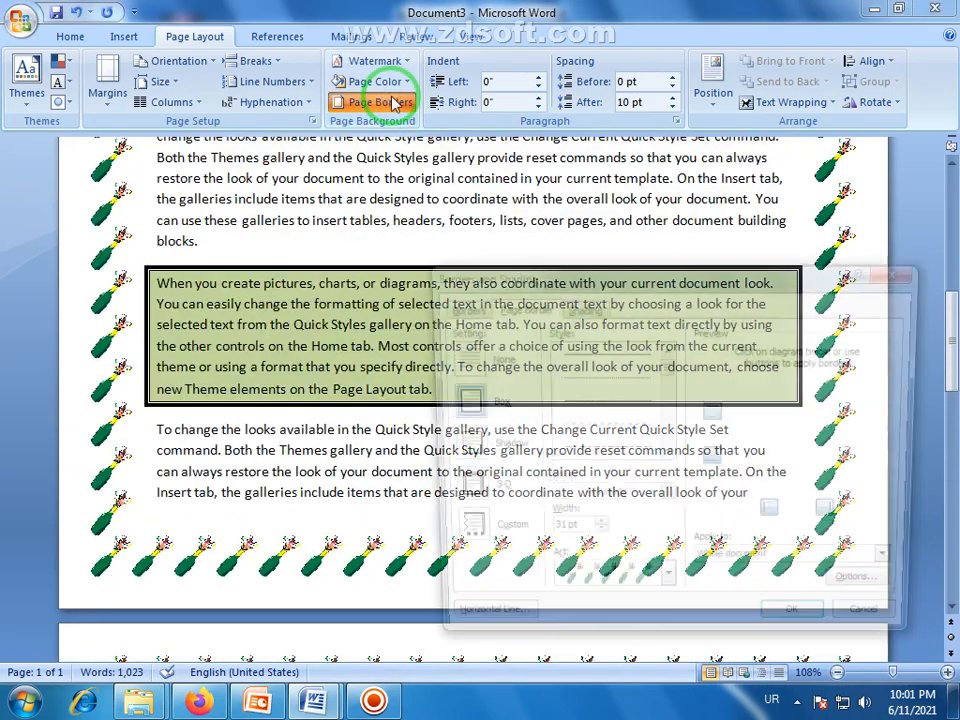
left_click(581, 307)
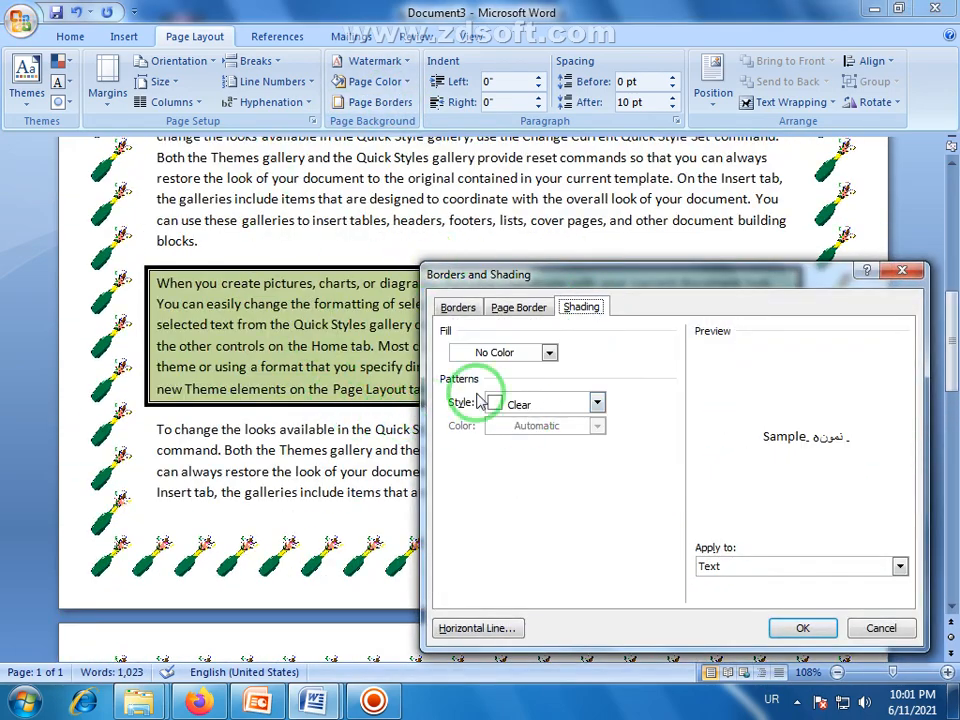
left_click(597, 403)
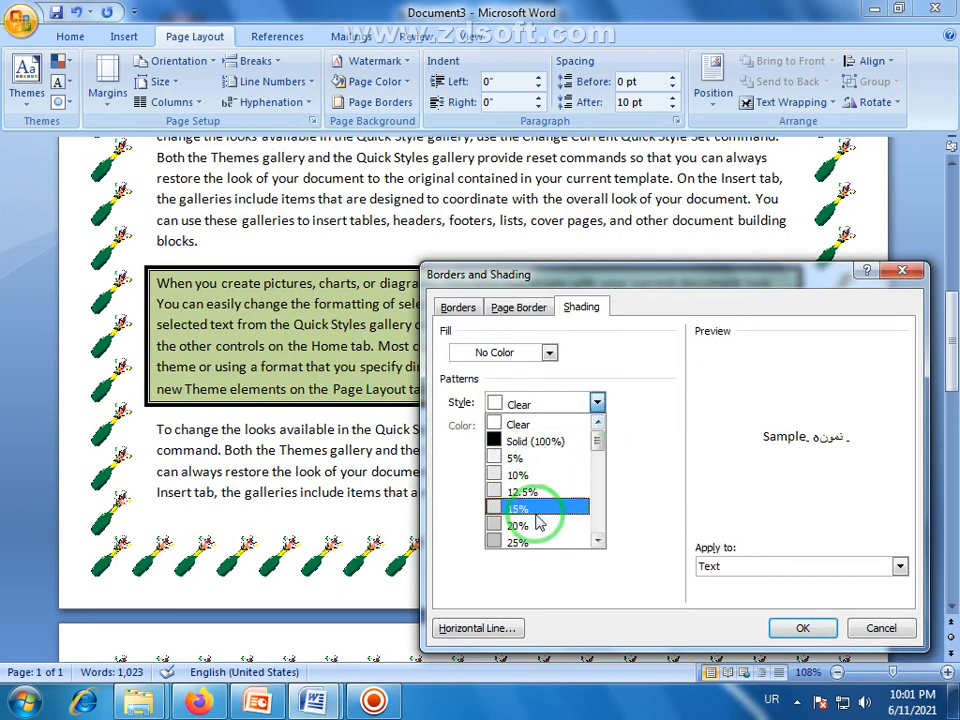
left_click(612, 364)
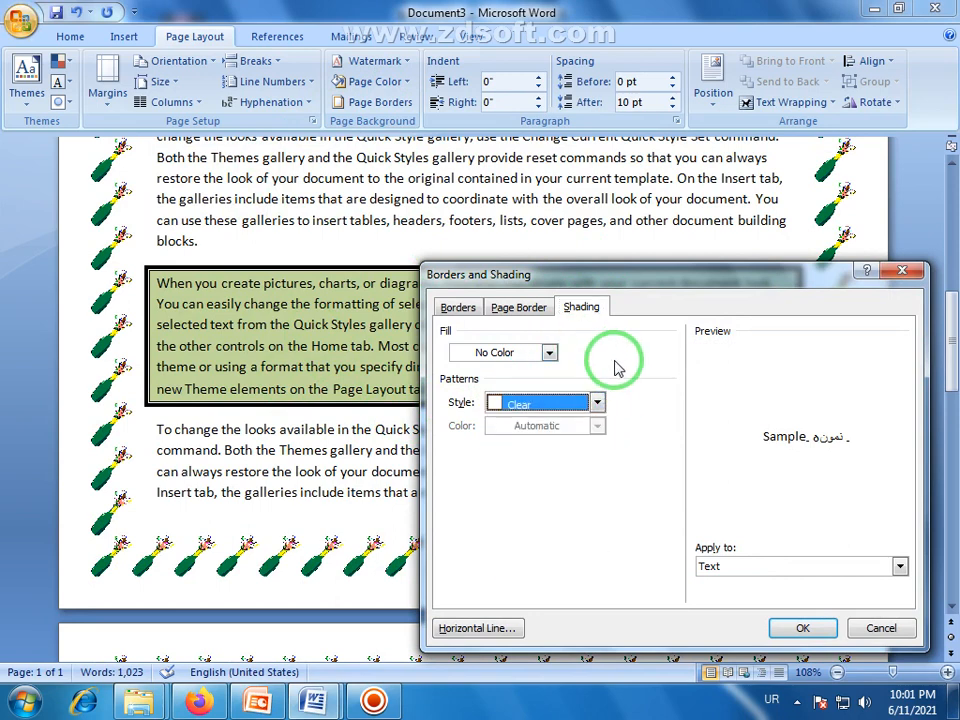
left_click(878, 628)
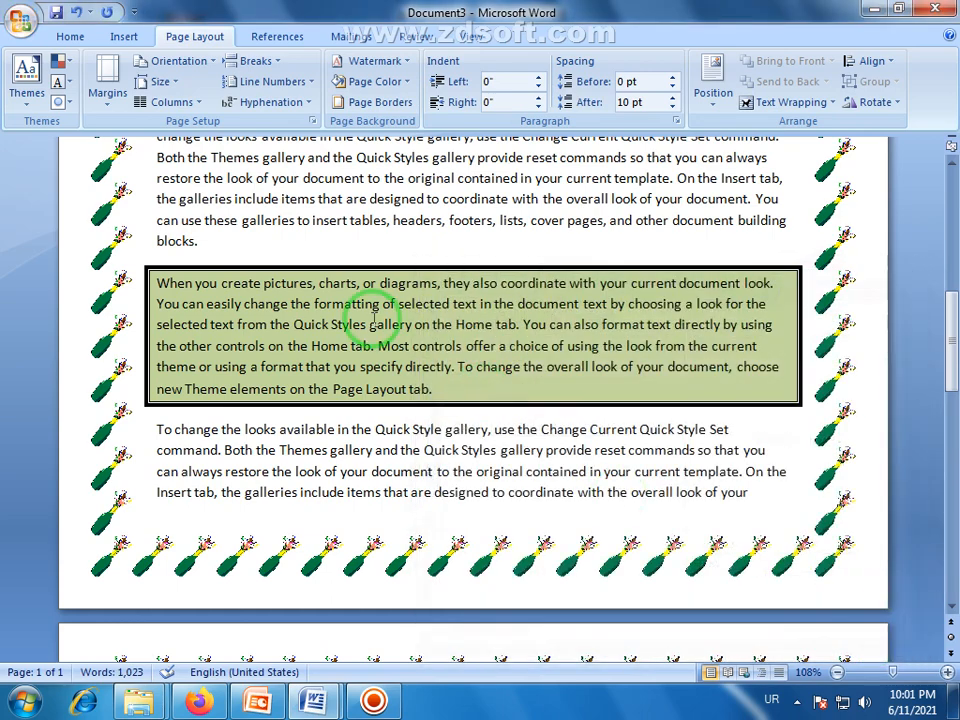
scroll(424, 386, "up", 10)
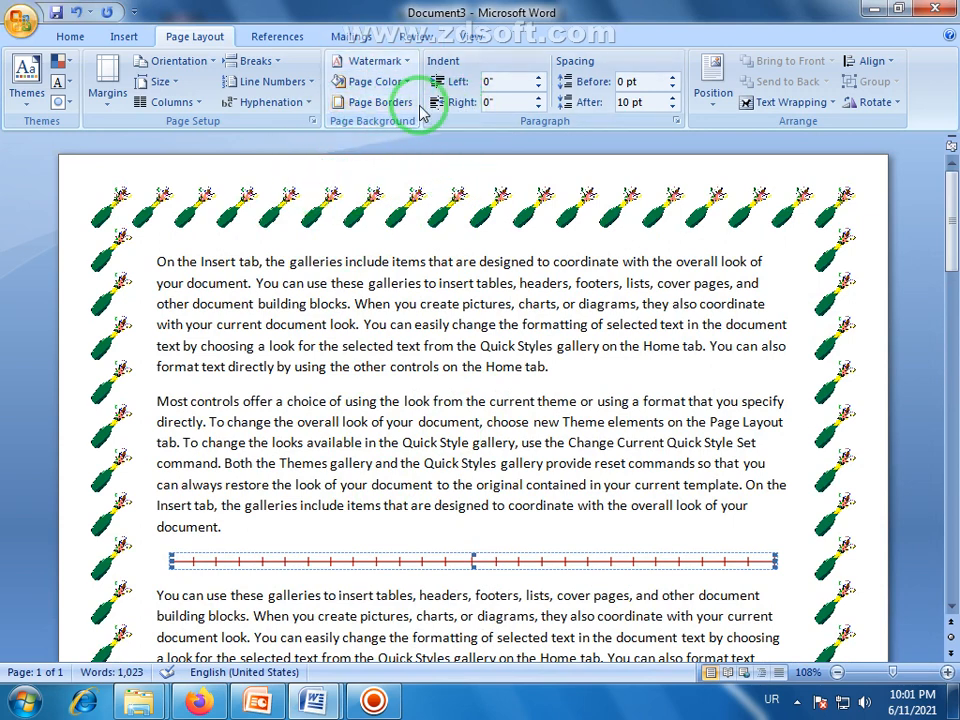
left_click(362, 110)
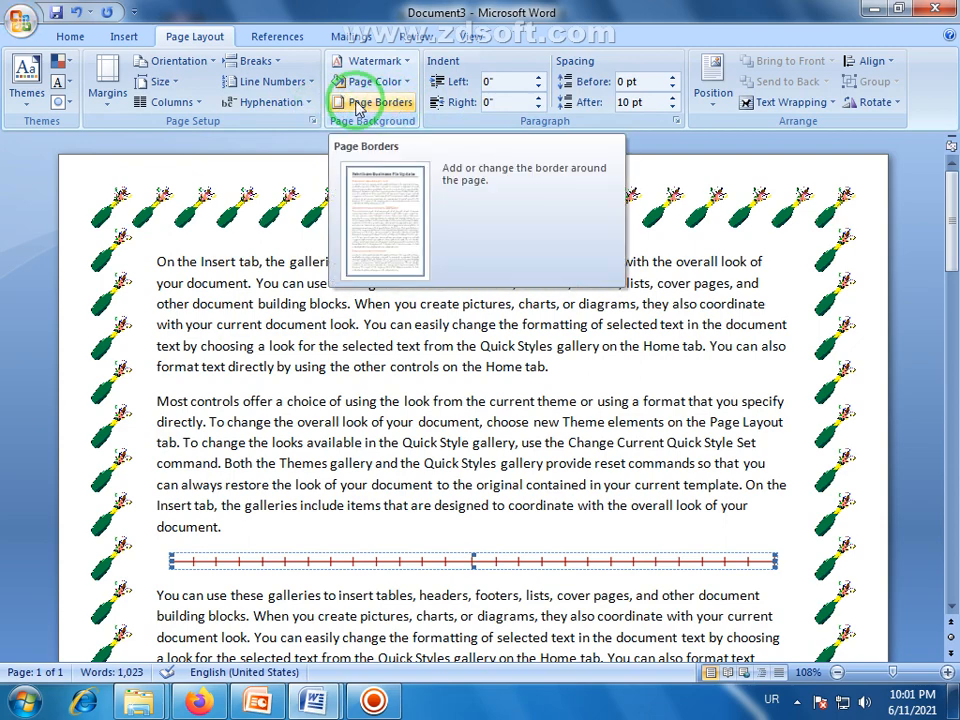
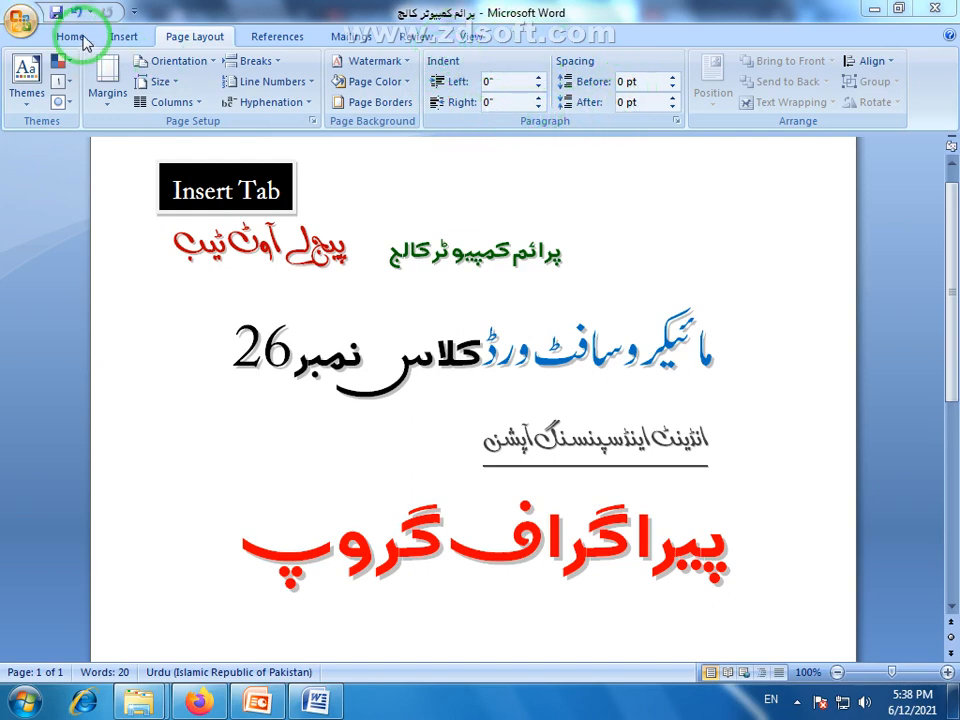
Show the desktop, refresh it, and open a new blank Word document in a maximized window.
key("alt+shift")
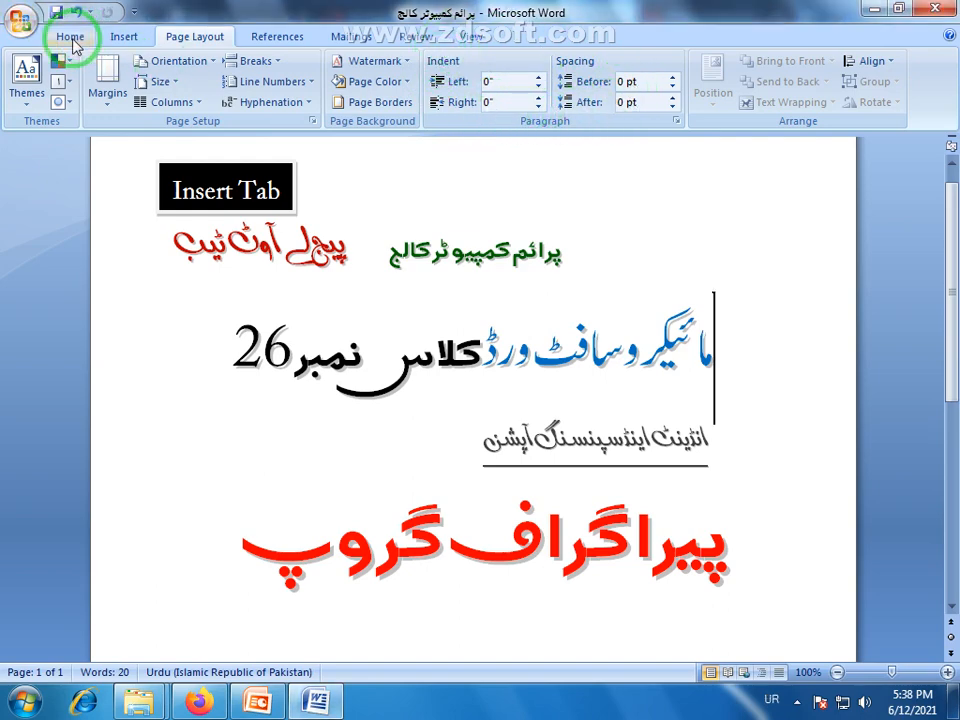
left_click(70, 37)
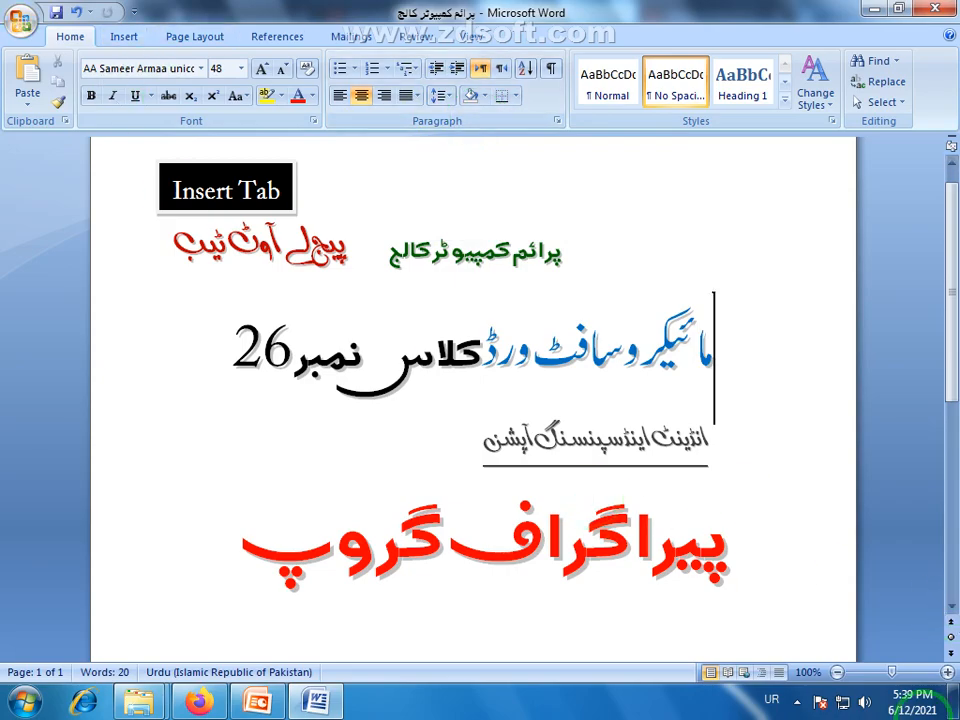
left_click(953, 702)
right_click(341, 191)
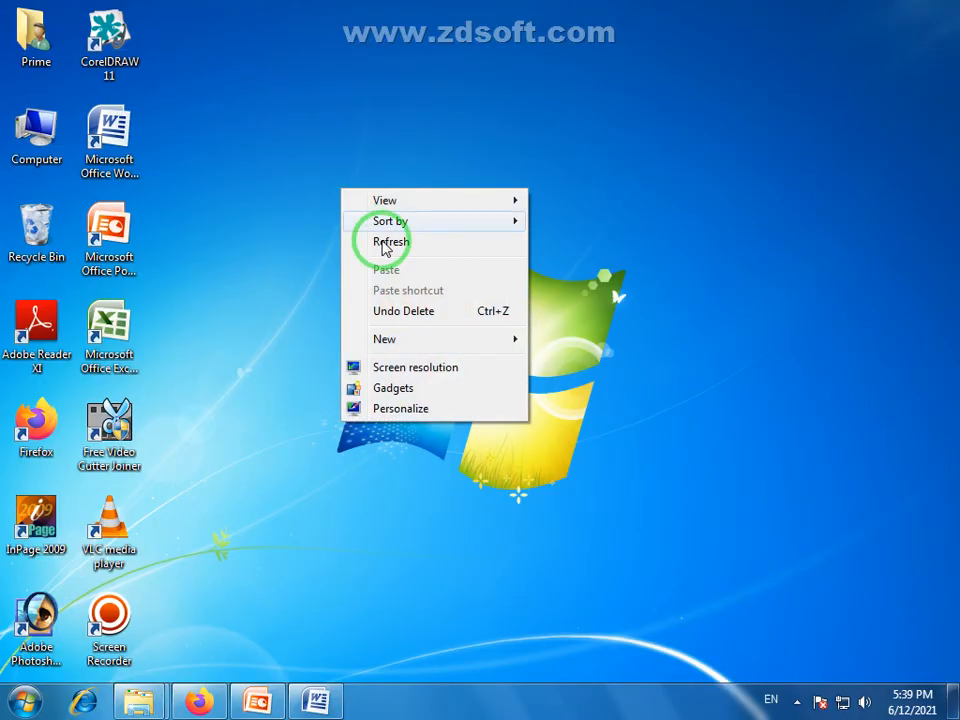
left_click(386, 242)
left_click(122, 146)
double_click(122, 146)
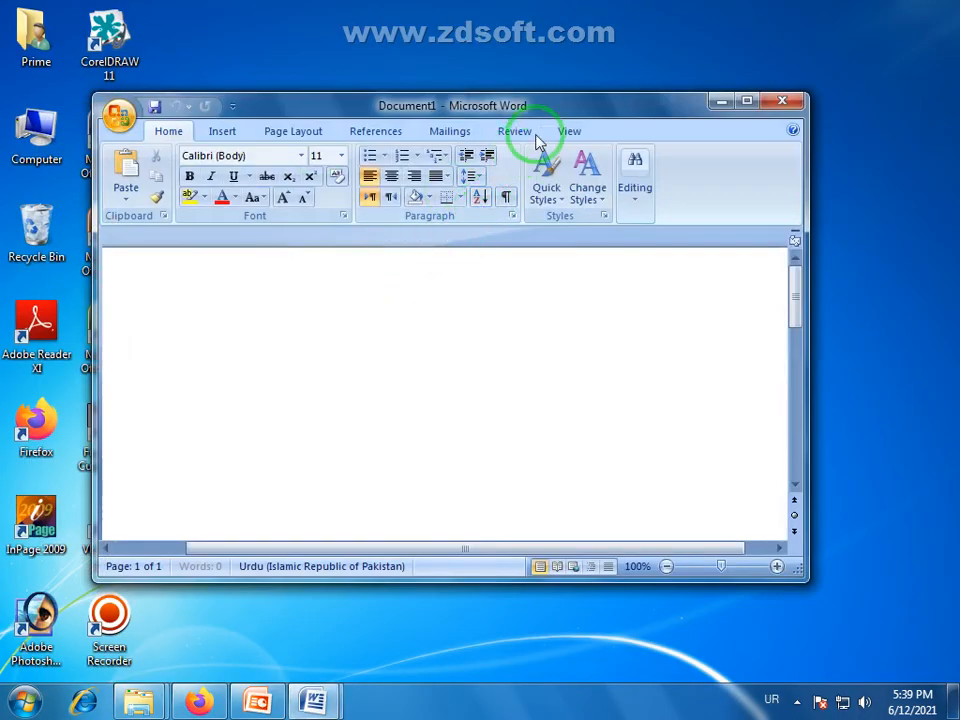
double_click(572, 117)
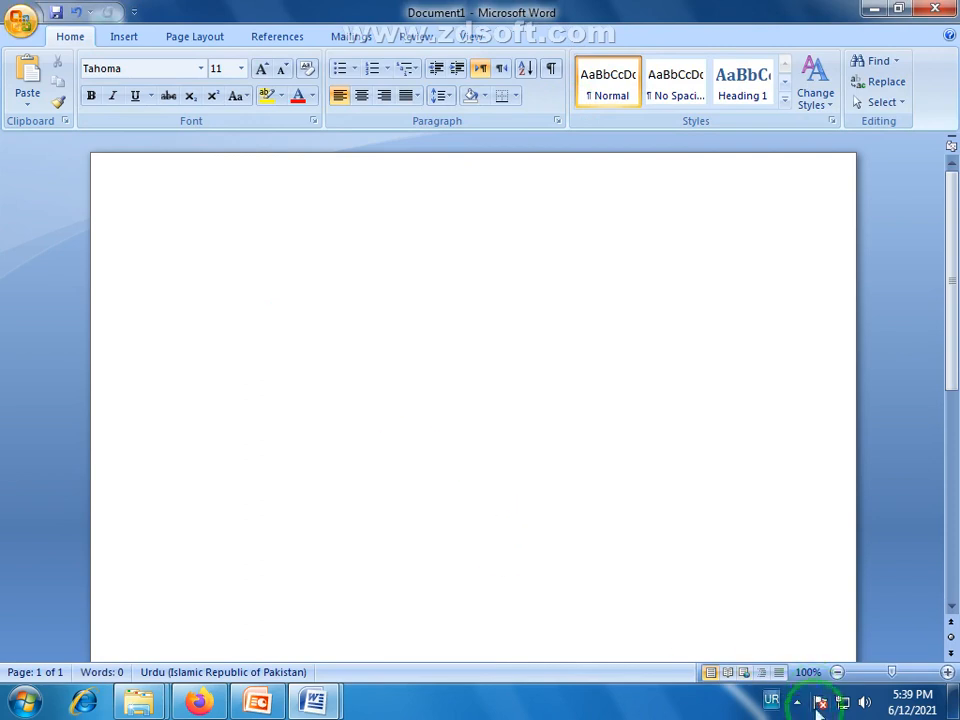
Switch the keyboard language to English and generate two paragraphs of sample text with =rand(2,5).
left_click(774, 701)
left_click(768, 645)
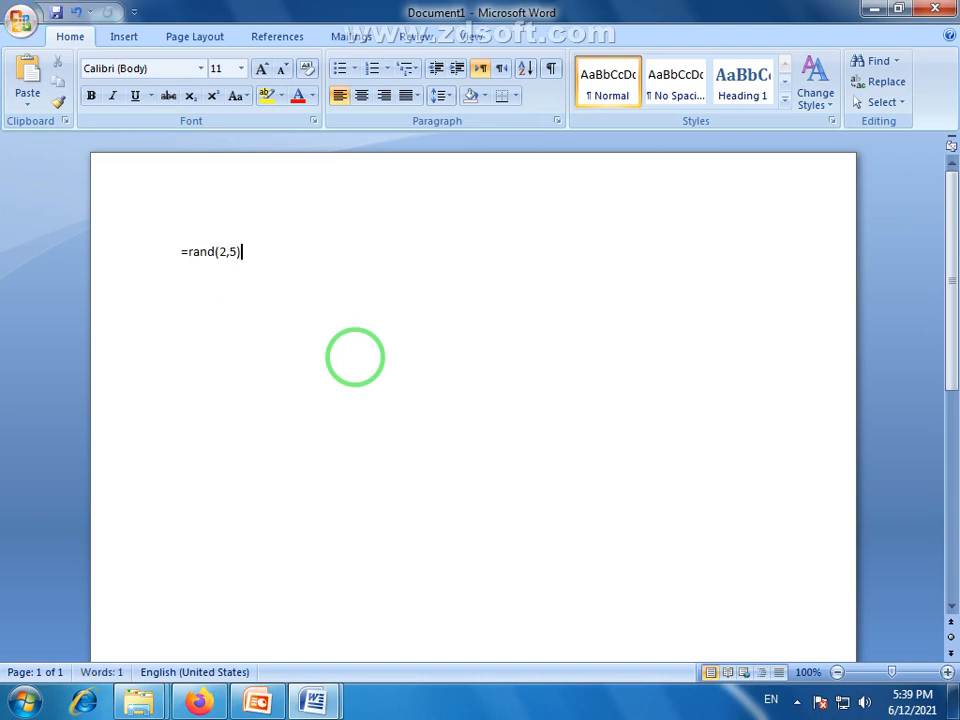
key("Return")
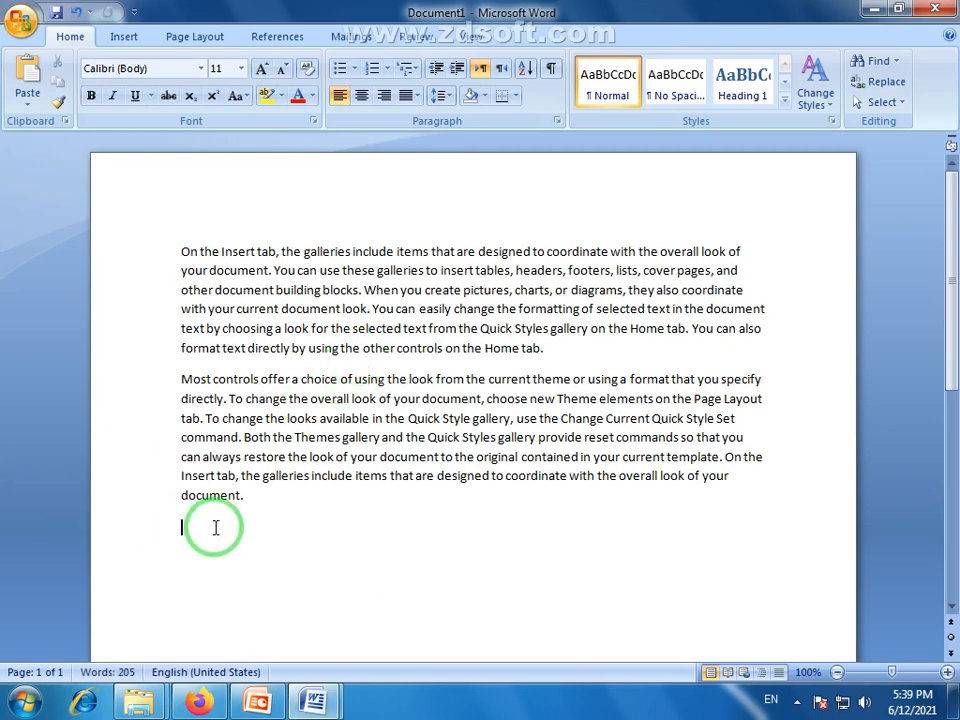
Increase the font size of both sample paragraphs to 12 and justify them.
left_click_drag(195, 527, 175, 245)
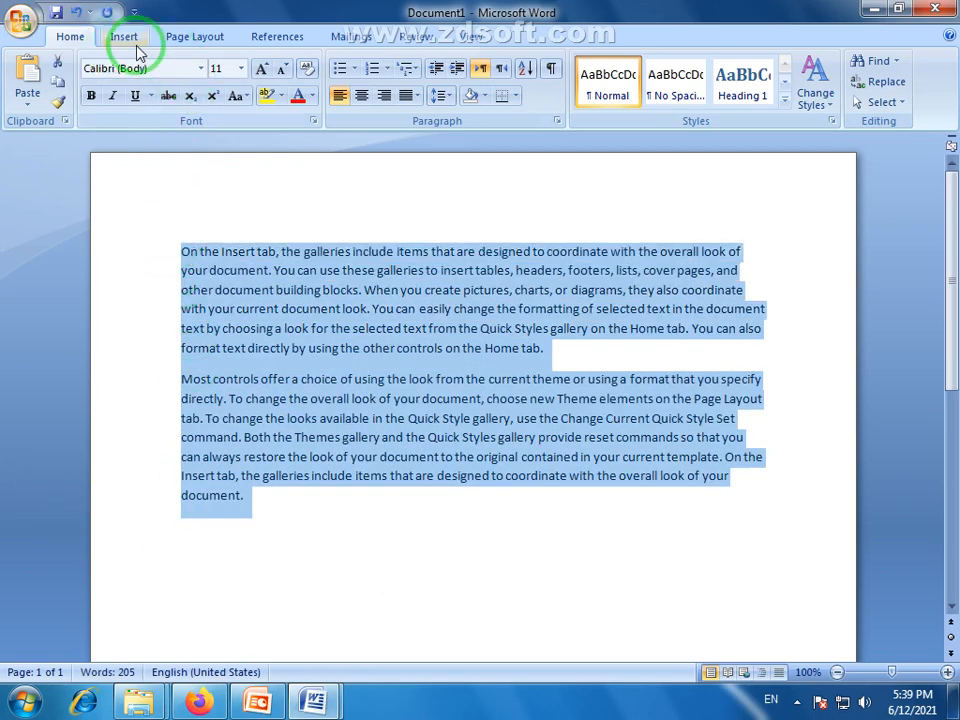
left_click(261, 68)
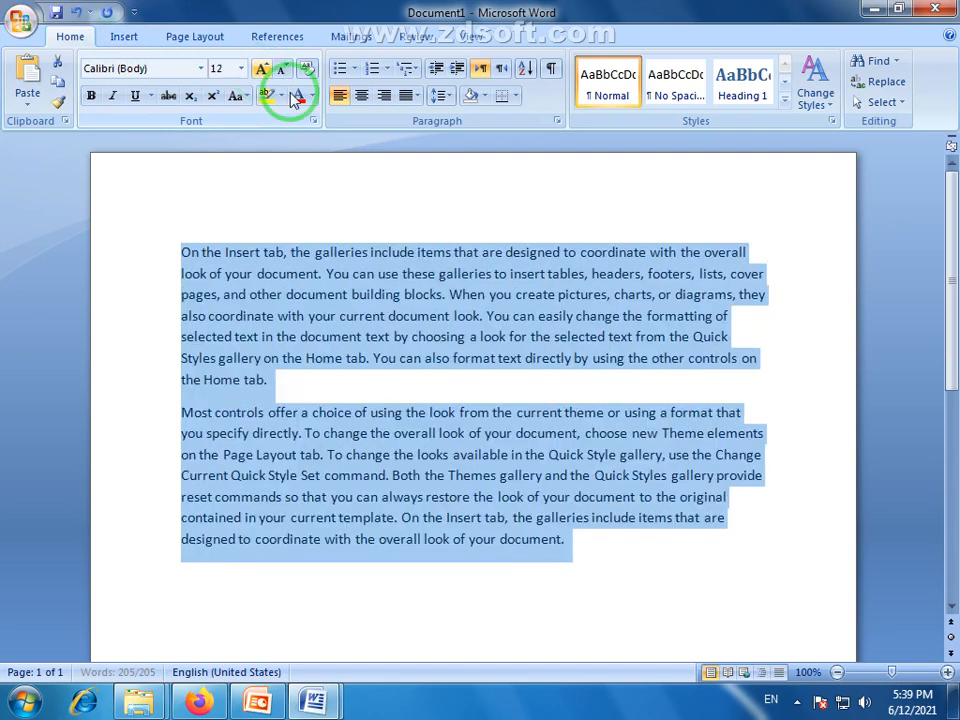
left_click(418, 95)
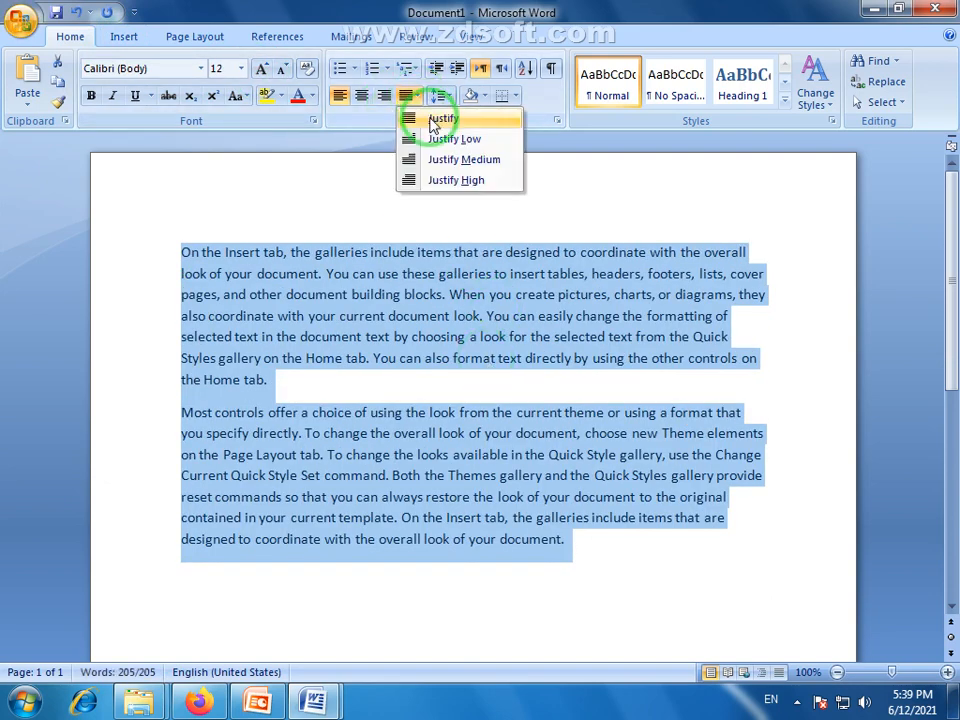
left_click(432, 121)
left_click(512, 443)
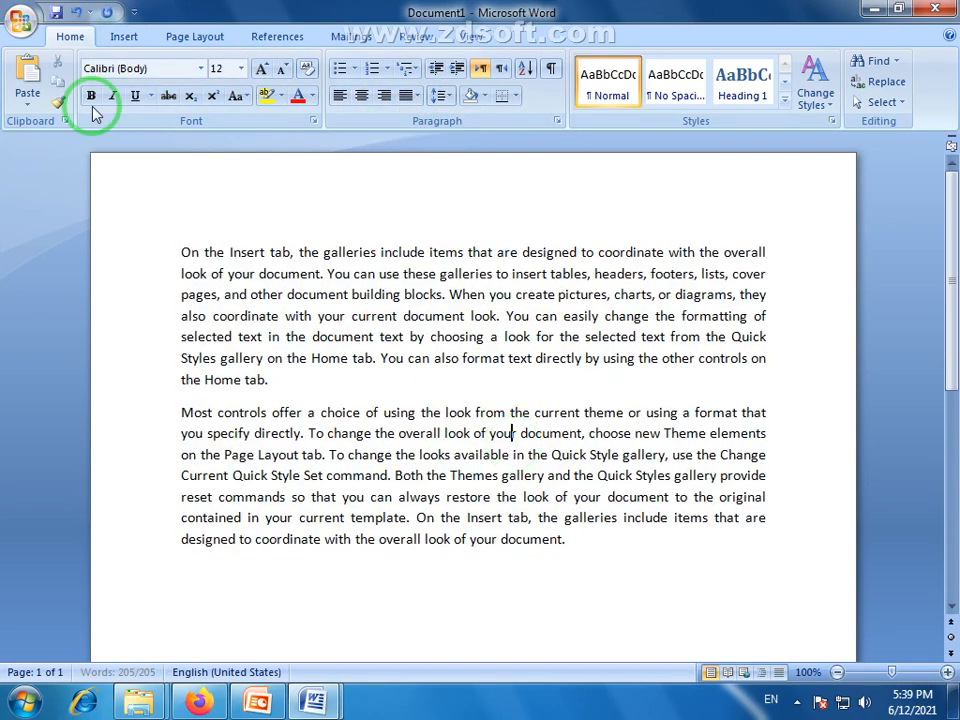
Increase the left indent of the first paragraph by one level to 0.5" and check it in the page layout indent settings.
left_click(124, 36)
left_click(195, 36)
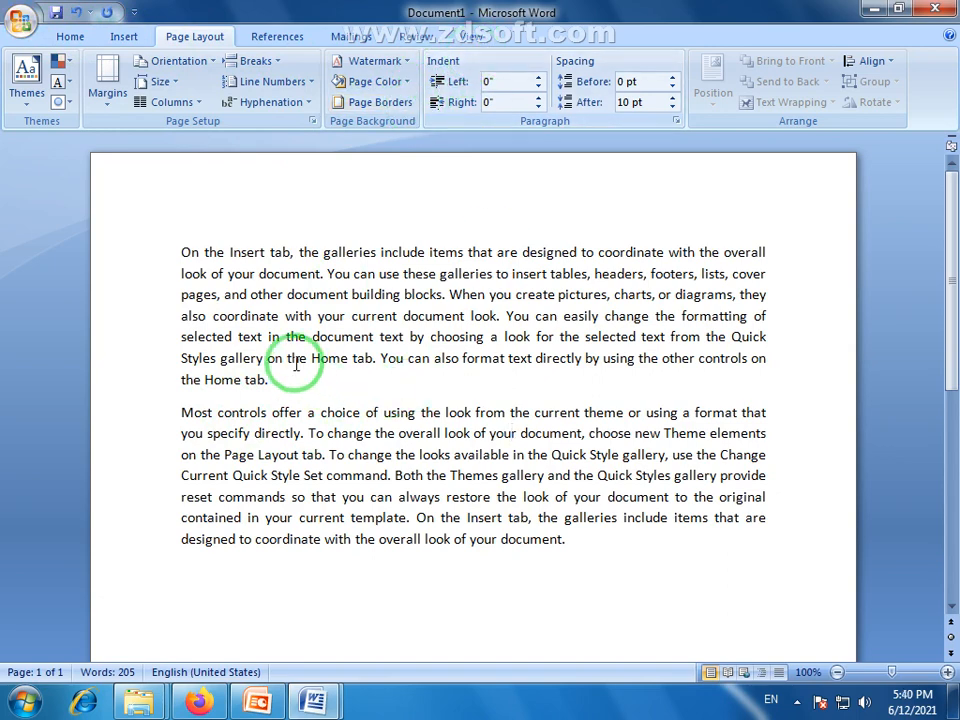
left_click_drag(274, 381, 189, 249)
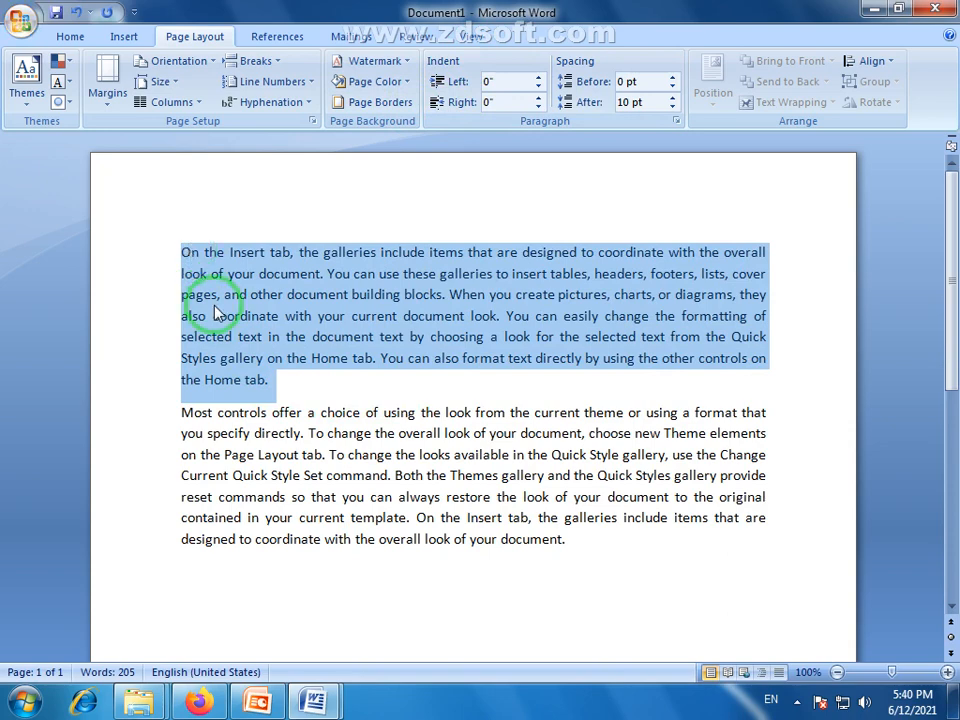
left_click_drag(268, 380, 183, 252)
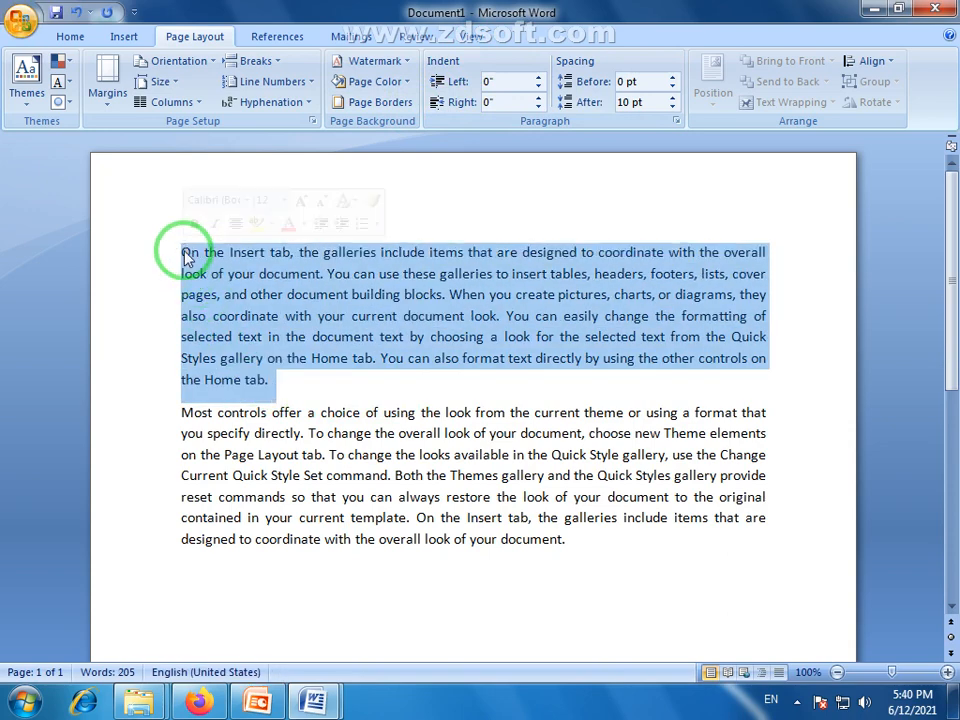
left_click(70, 38)
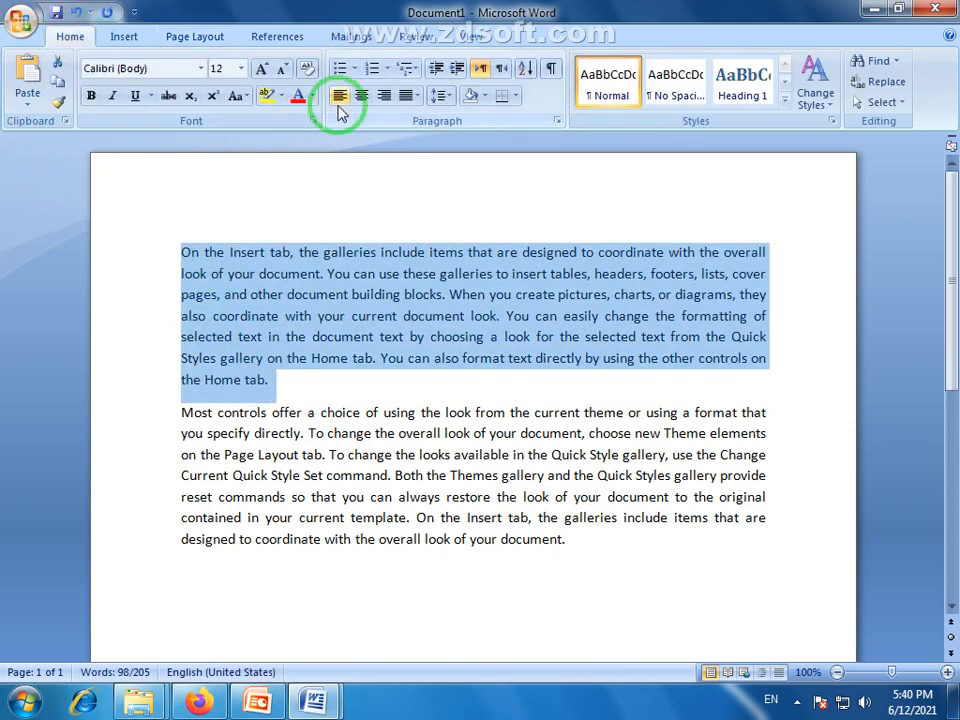
left_click(458, 70)
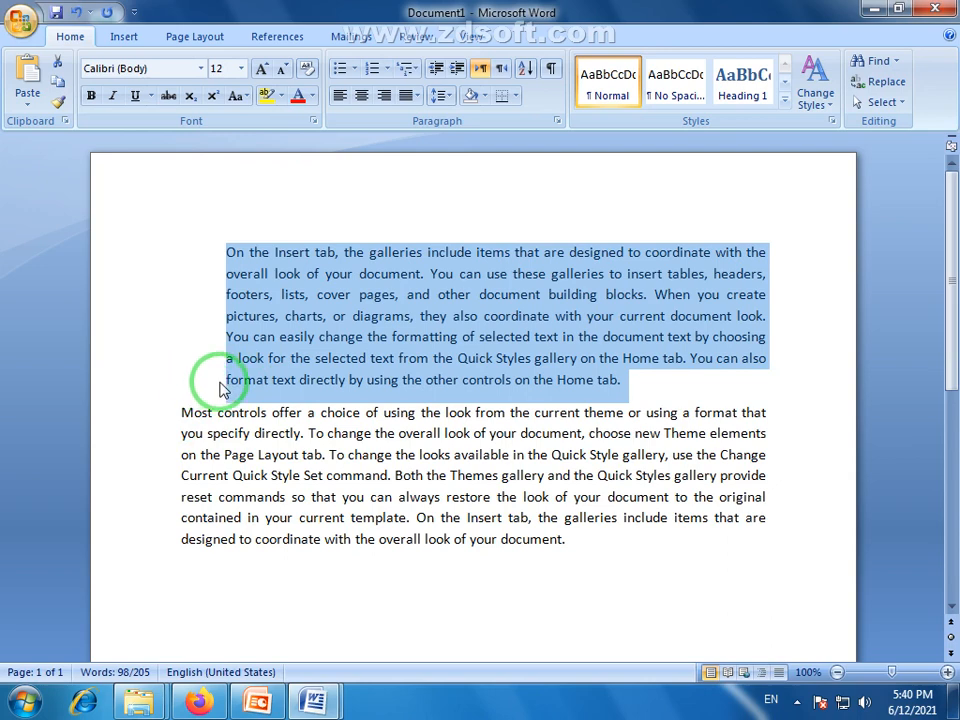
left_click(207, 40)
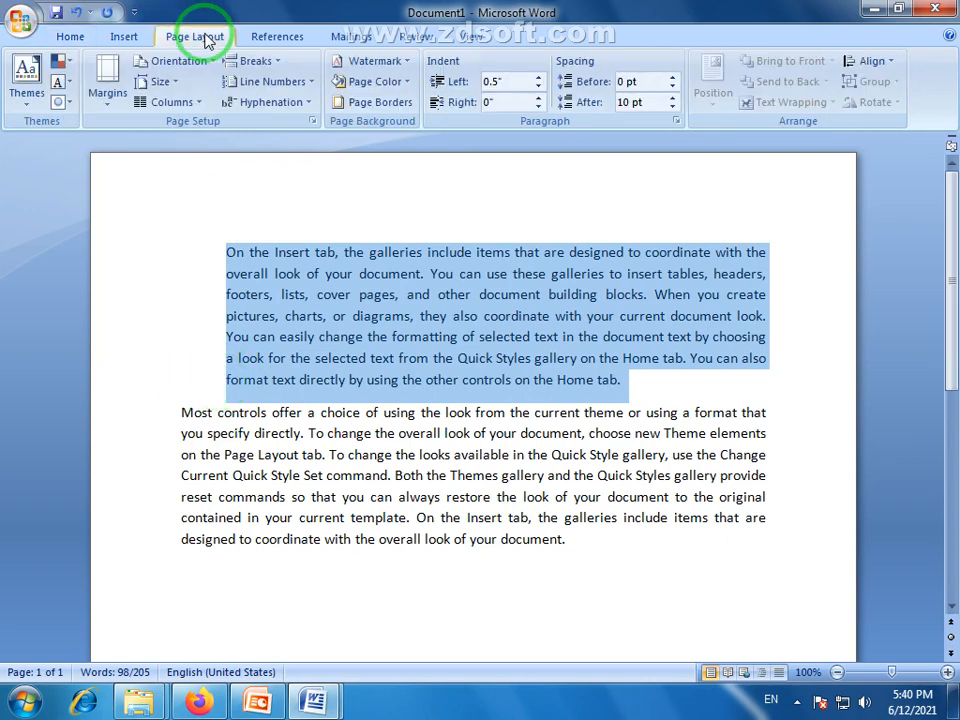
left_click(490, 80)
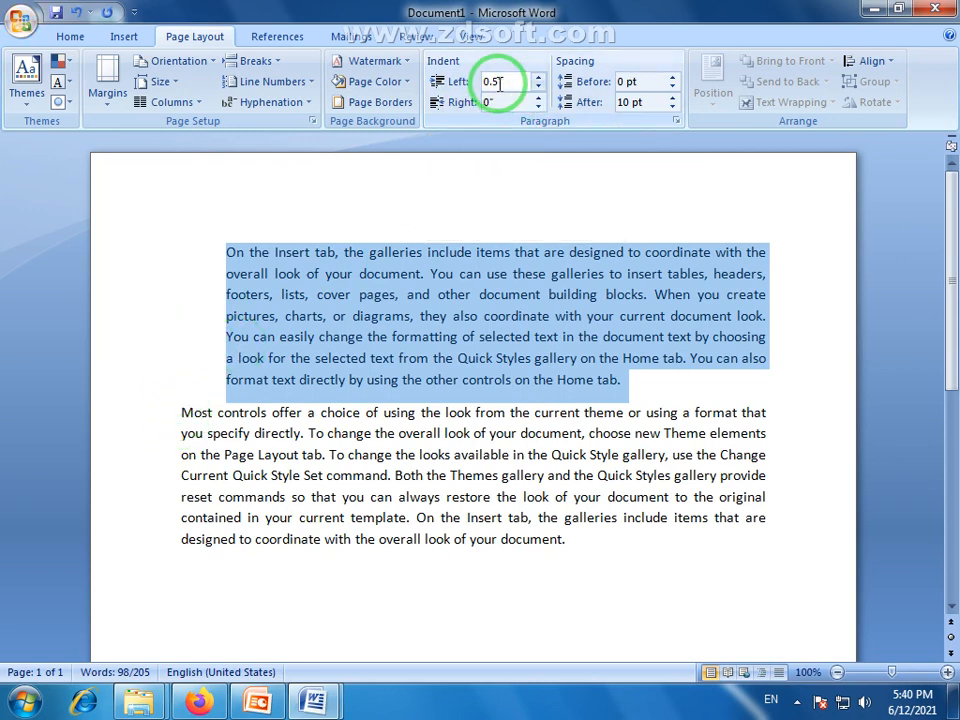
Increase the first paragraph's left indent by another level to 1" and compare it with the page layout indent settings.
left_click(70, 37)
left_click(457, 70)
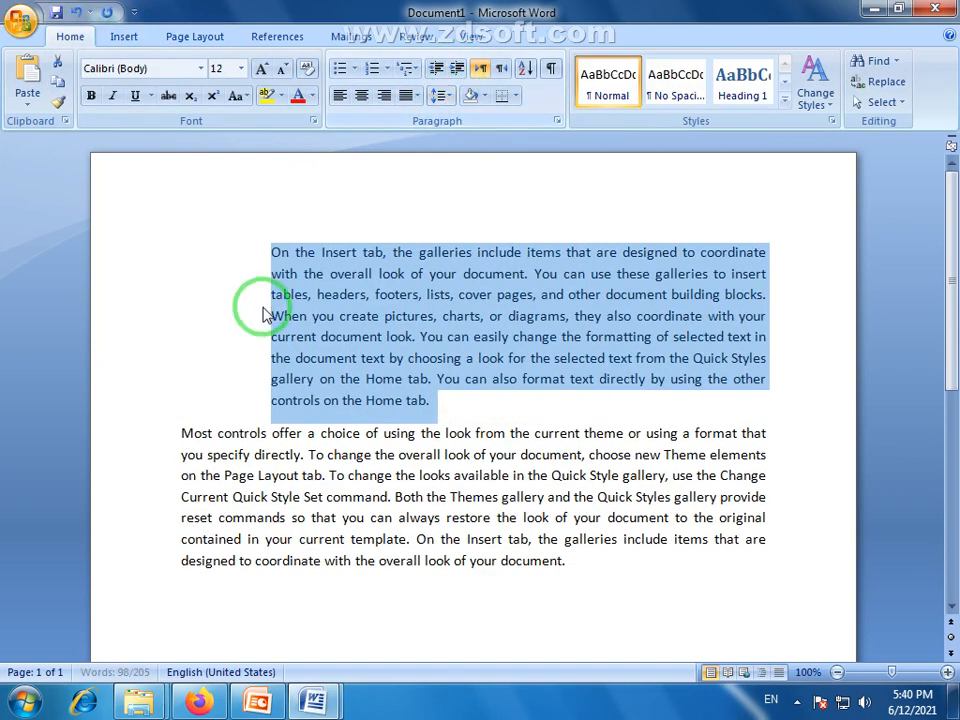
left_click(195, 37)
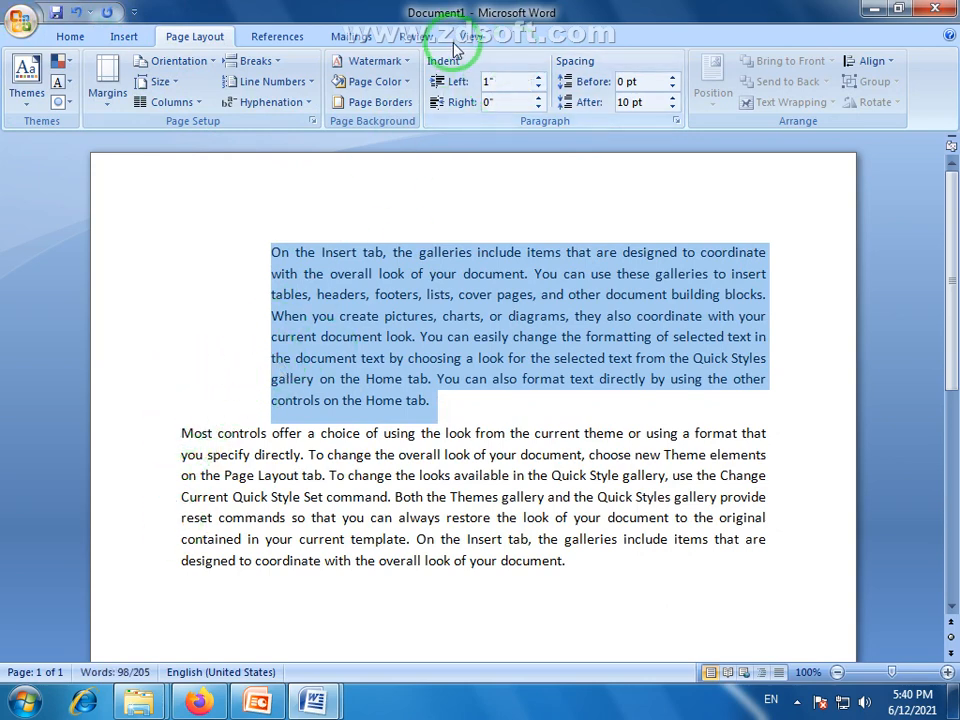
left_click(72, 38)
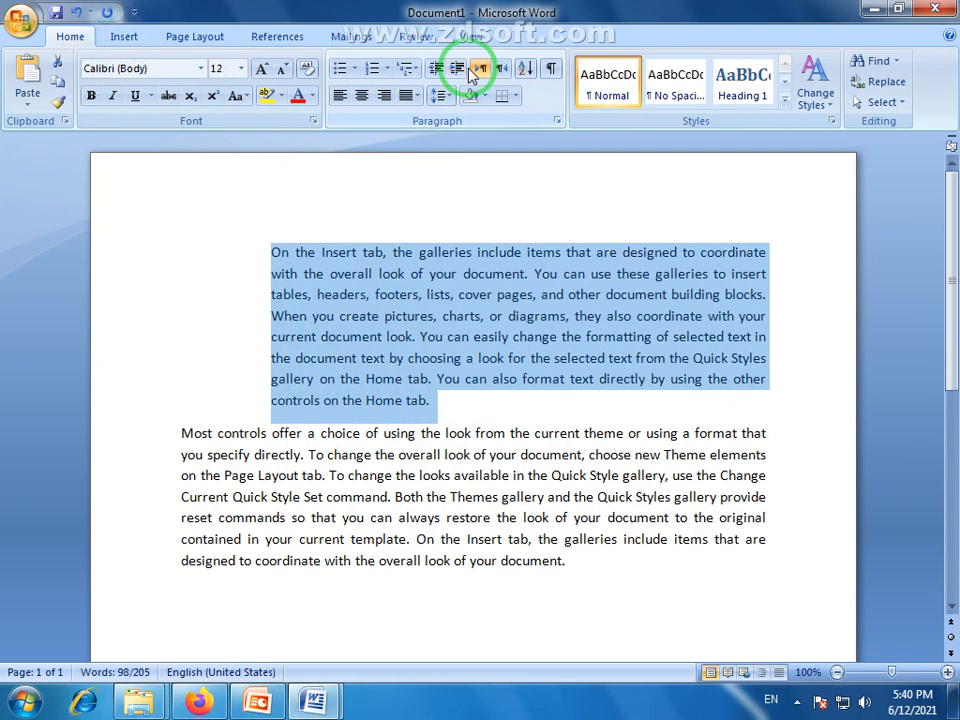
left_click(192, 38)
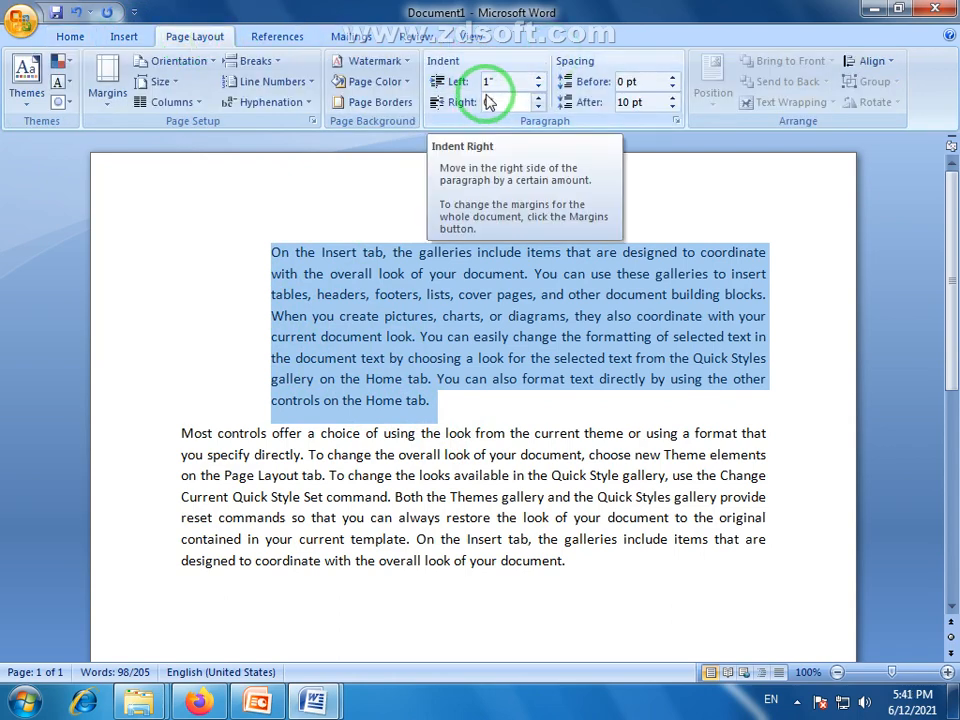
Reduce the first paragraph's left indent to 0".
left_click(539, 88)
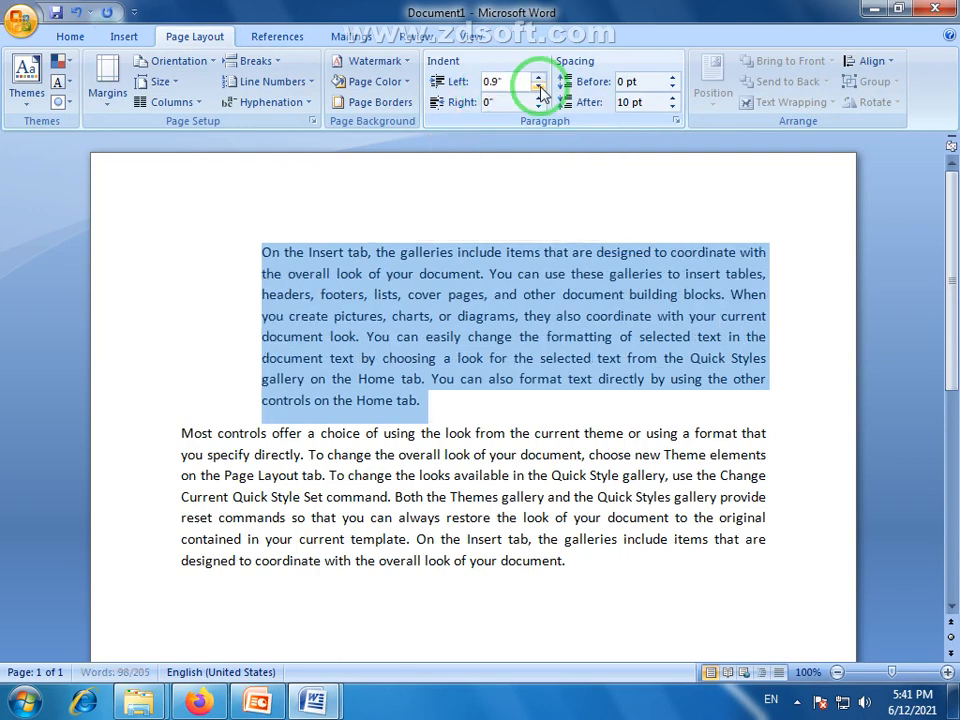
left_click(539, 88)
left_click(539, 88)
left_click(540, 89)
left_click(540, 89)
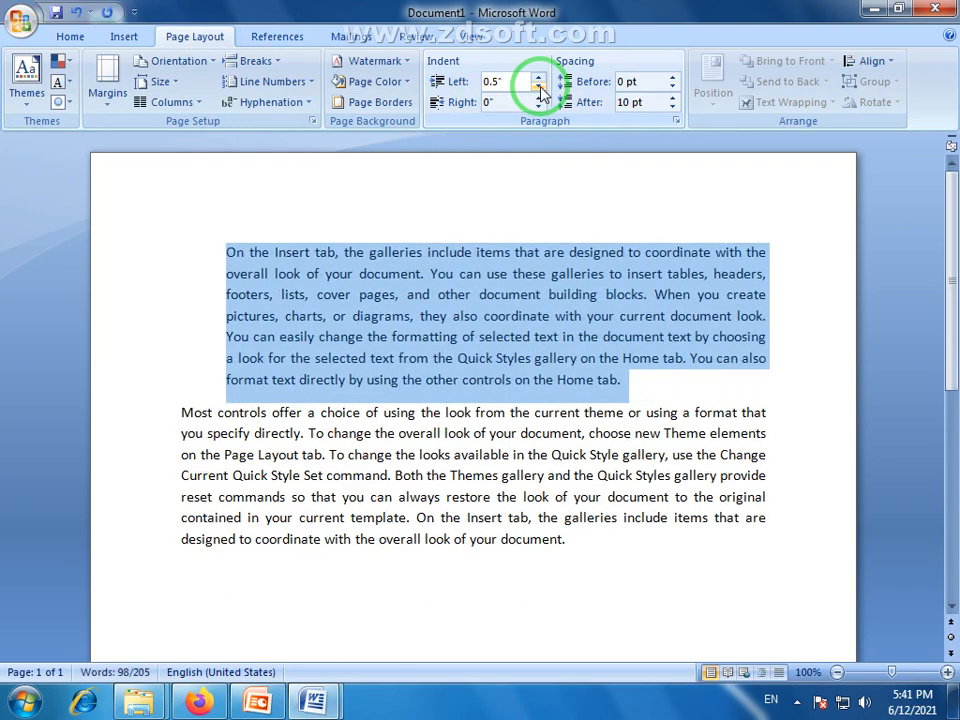
left_click(540, 89)
left_click(540, 89)
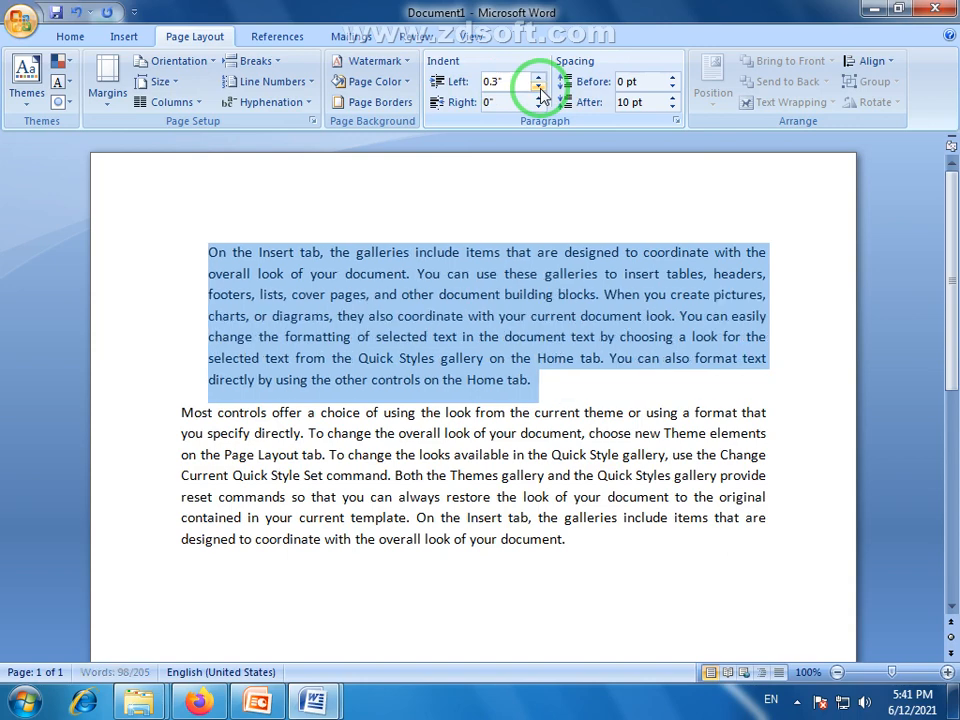
left_click(540, 89)
left_click(539, 78)
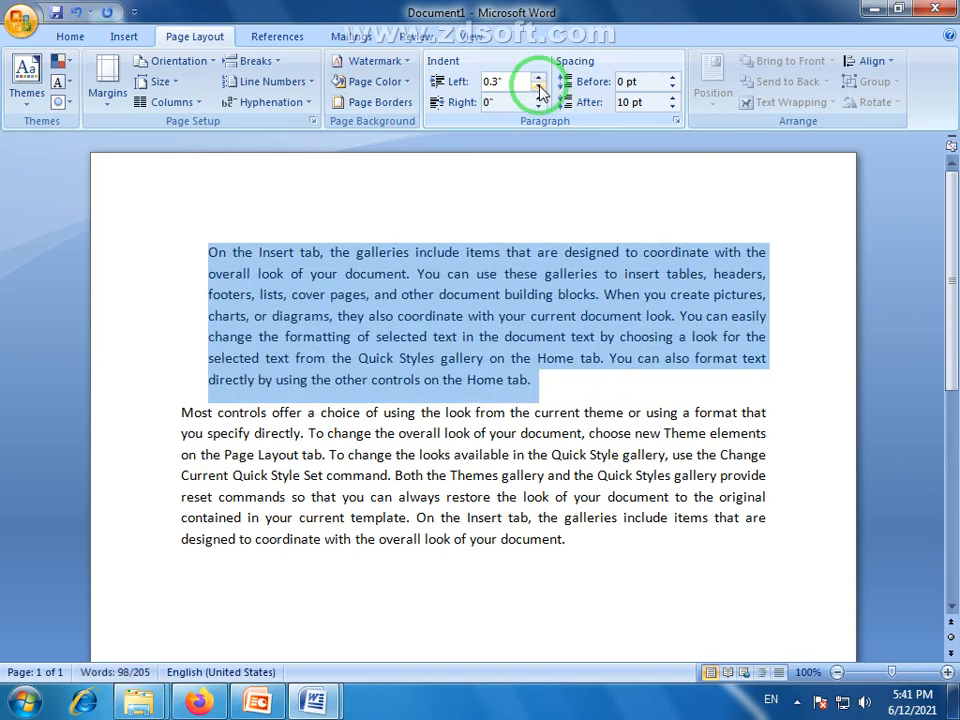
left_click(540, 89)
left_click(540, 89)
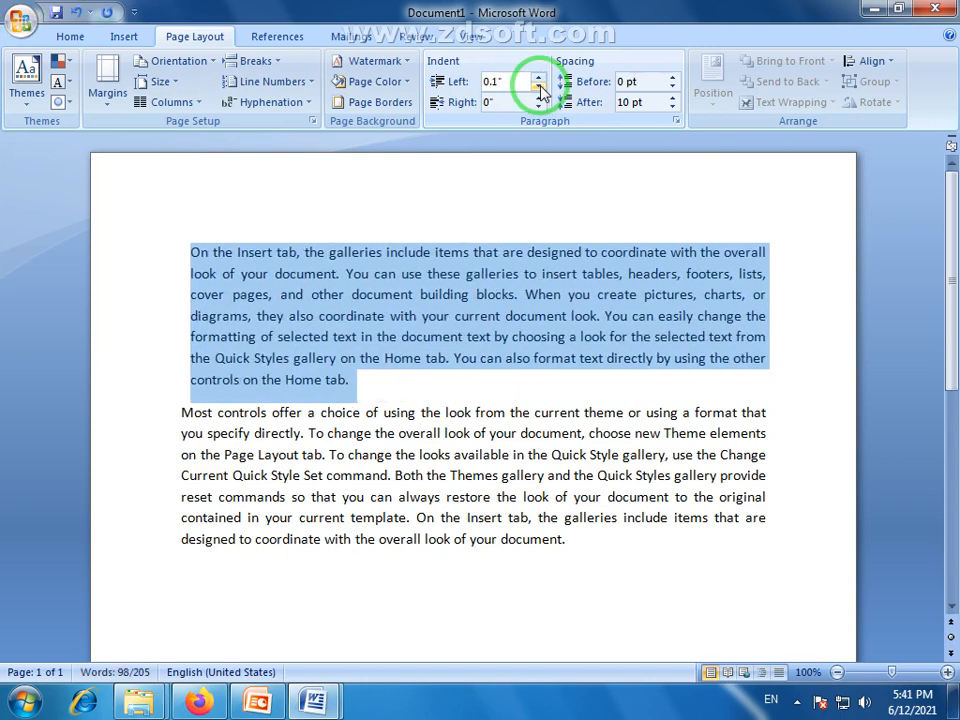
left_click(540, 89)
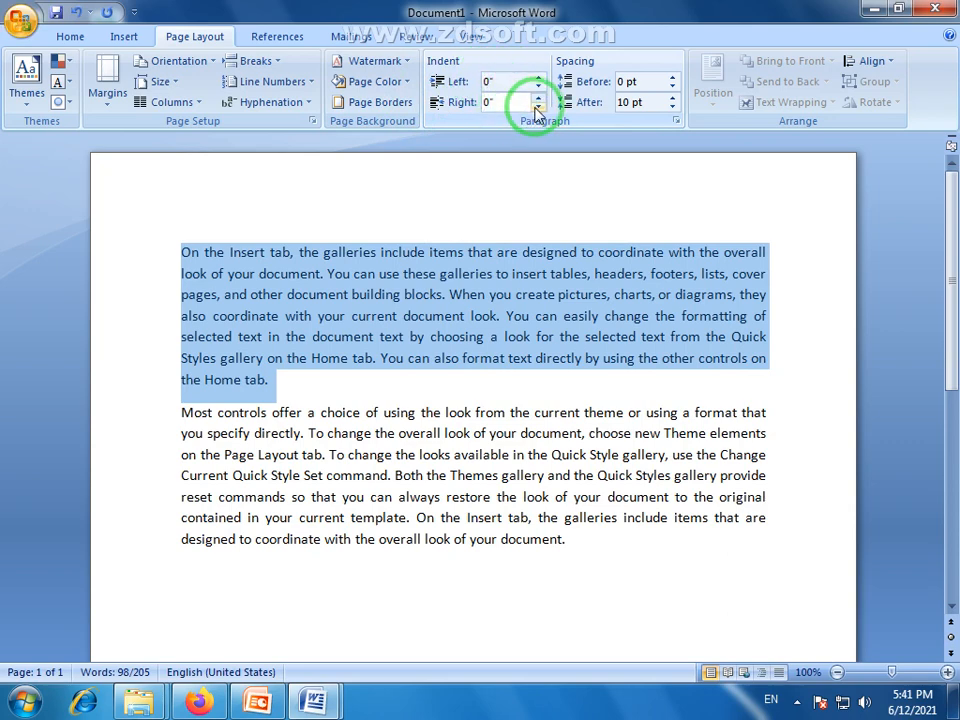
Set the first paragraph's right indent to -0.6" so its lines extend past the page margin.
left_click(537, 107)
left_click(537, 107)
left_click(537, 108)
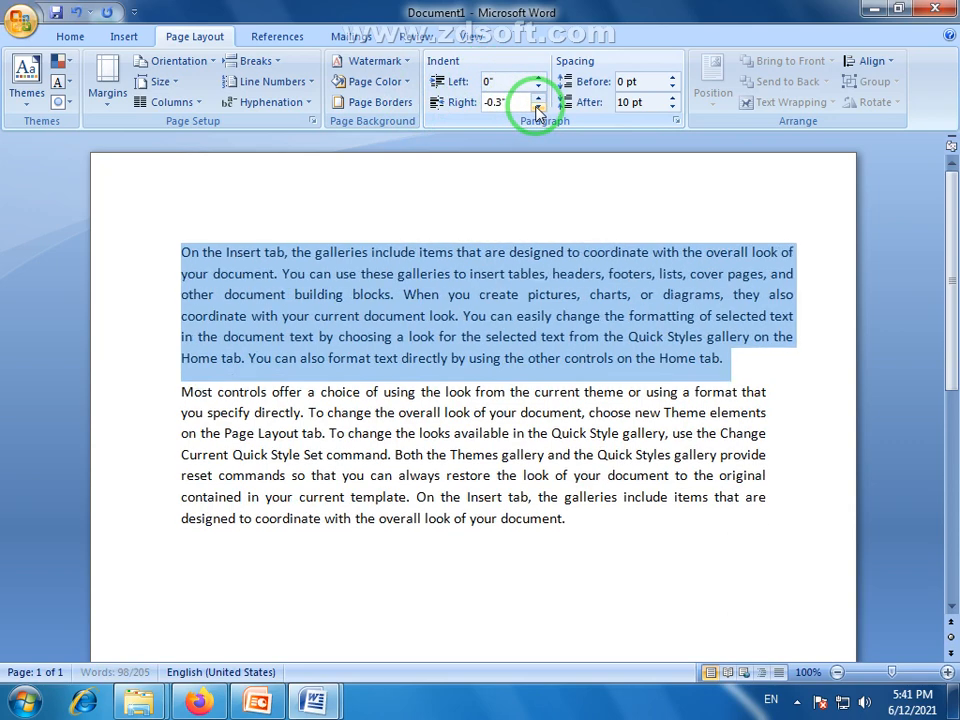
left_click(537, 107)
left_click(537, 107)
left_click(537, 107)
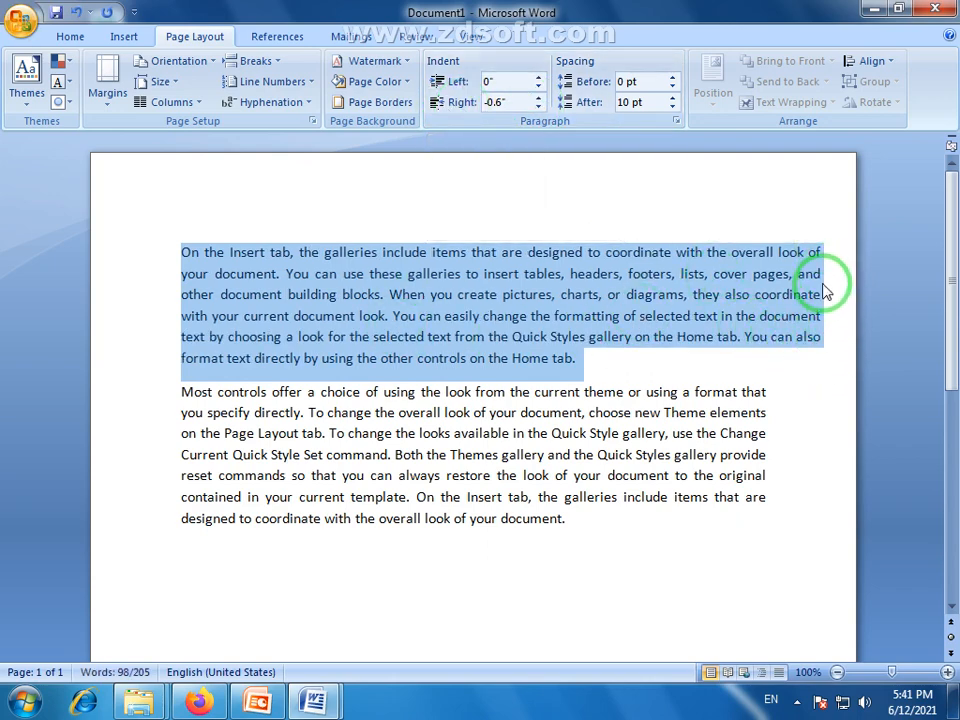
Set the first paragraph's left indent to -0.5" and deselect the text.
left_click(539, 87)
left_click(539, 87)
left_click(539, 87)
left_click(539, 87)
left_click(539, 87)
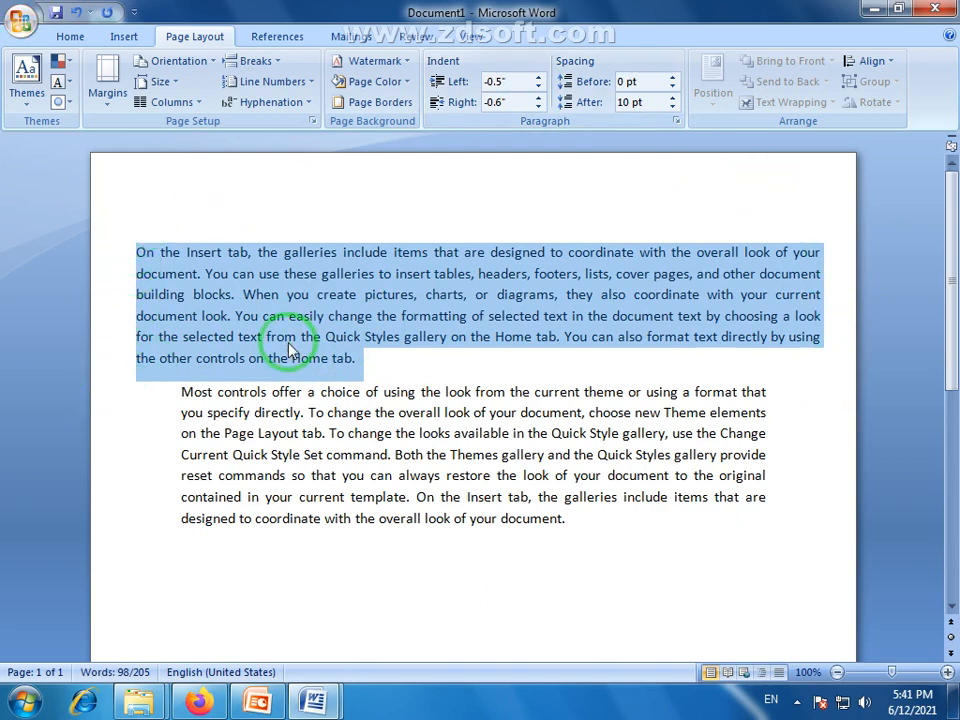
left_click(370, 369)
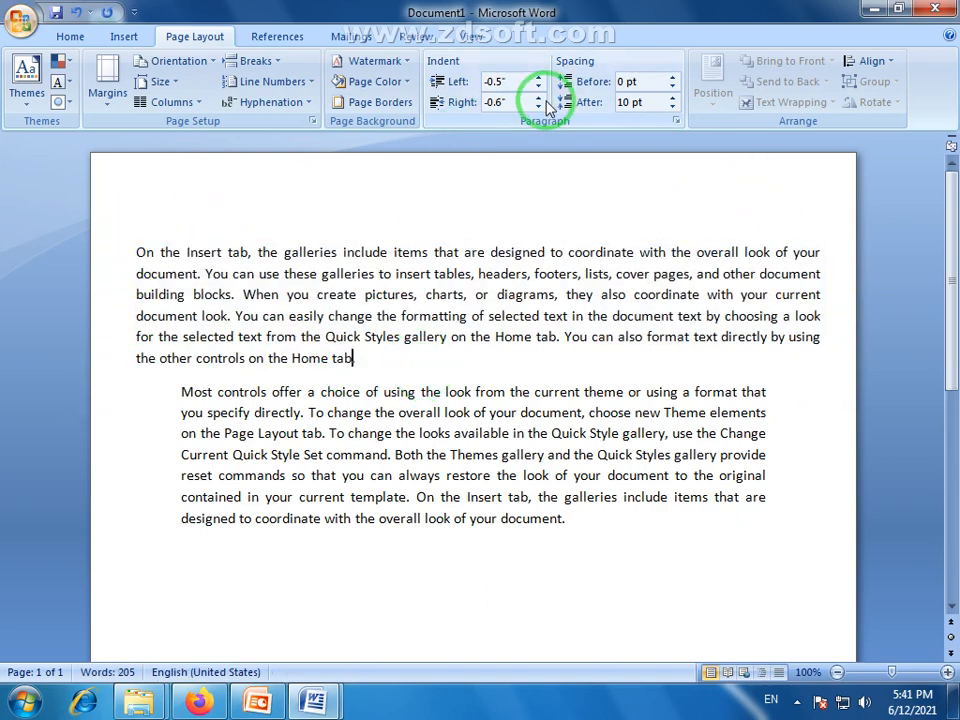
Reset the first paragraph's right indent to 0".
left_click(538, 107)
left_click(538, 98)
left_click(538, 98)
left_click(538, 98)
left_click(538, 98)
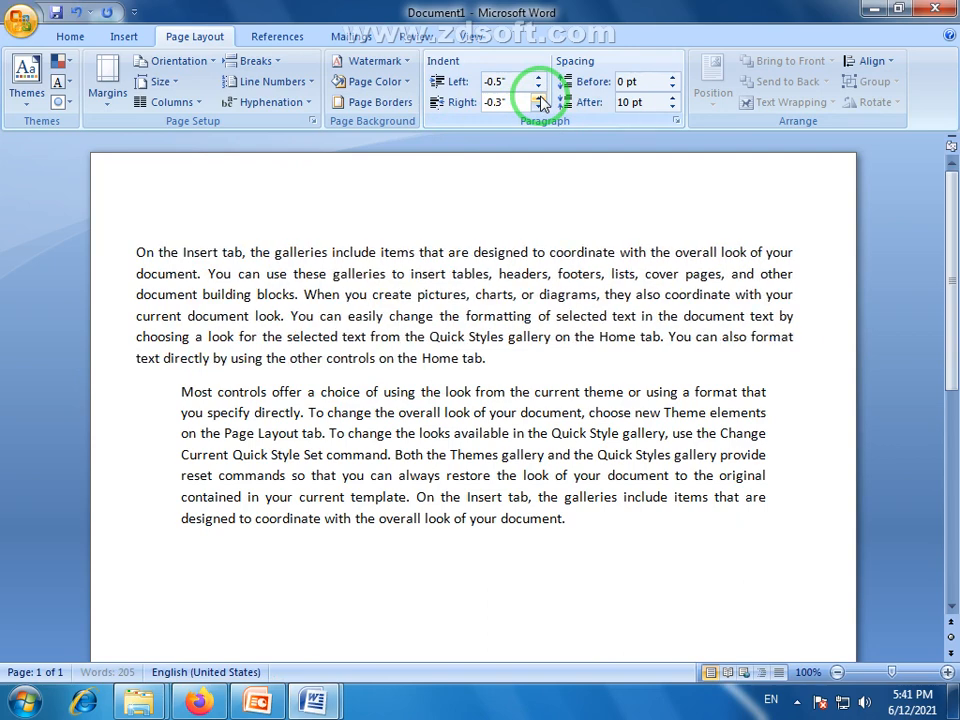
left_click(538, 98)
left_click(538, 98)
left_click(538, 98)
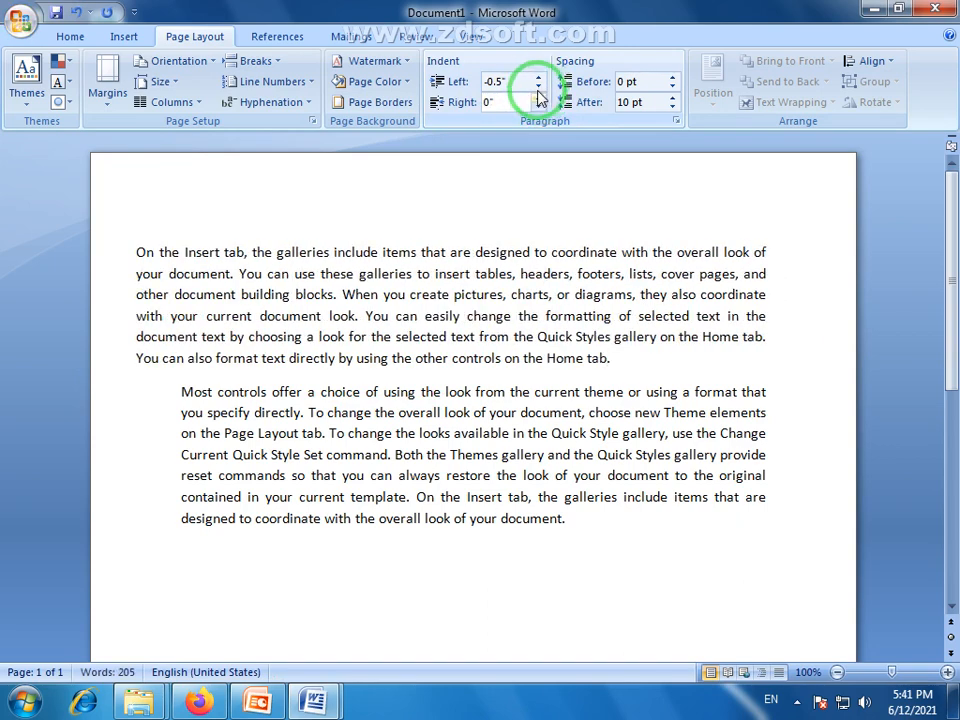
Reset the first paragraph's left indent to 0".
left_click(538, 87)
left_click(538, 87)
left_click(538, 78)
left_click(538, 78)
left_click(538, 78)
left_click(538, 78)
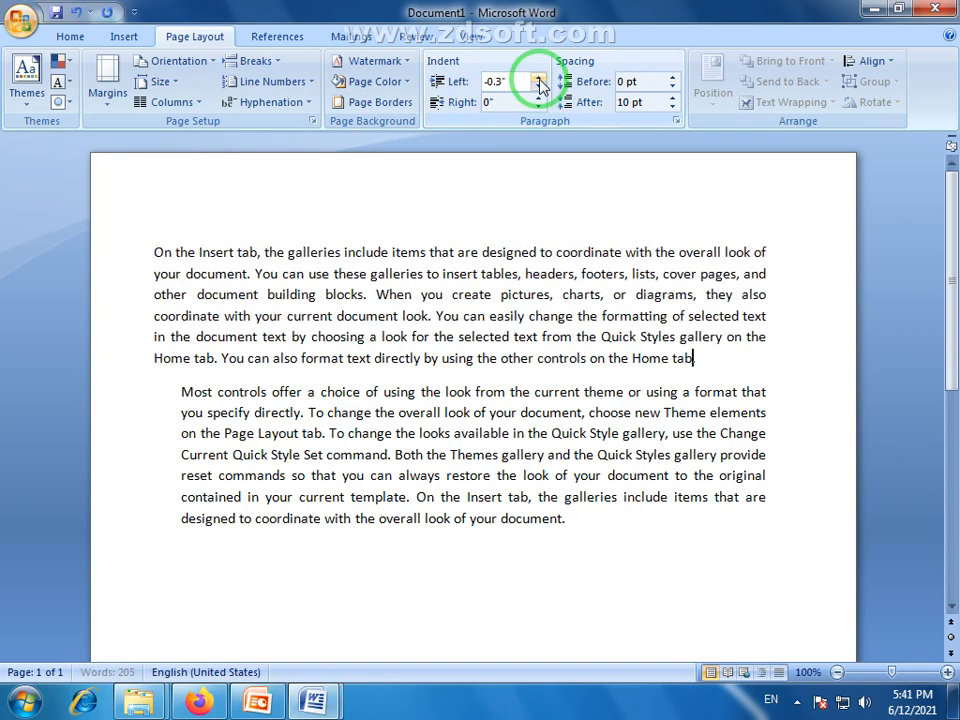
left_click(538, 78)
left_click(538, 78)
left_click(538, 79)
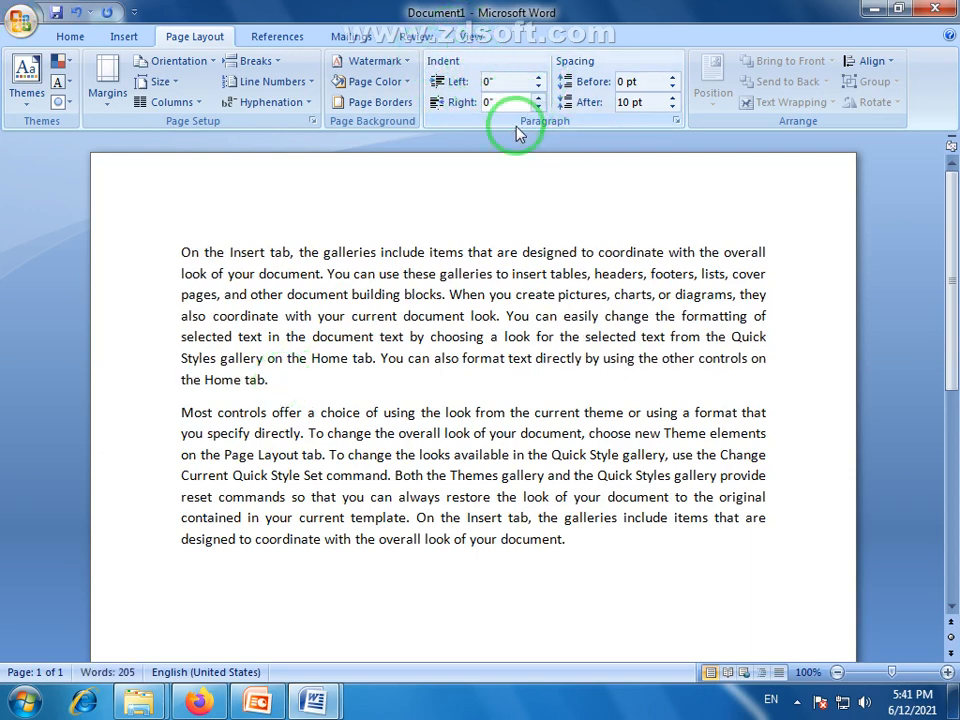
Increase the second paragraph's left indent to 0.1" and return it to 0".
left_click_drag(574, 542, 184, 408)
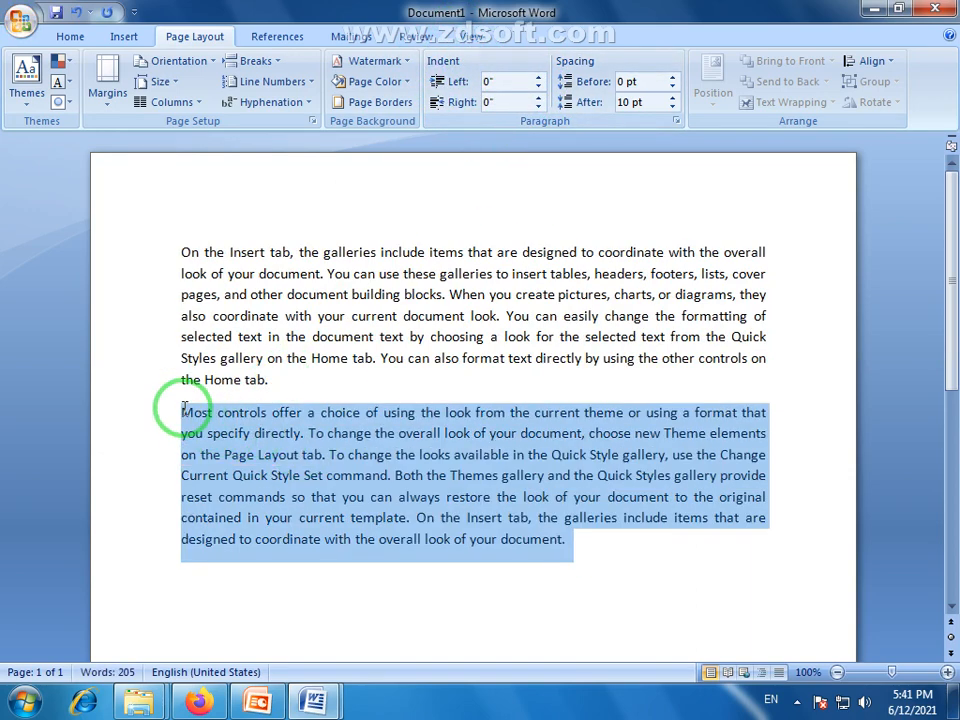
left_click(538, 80)
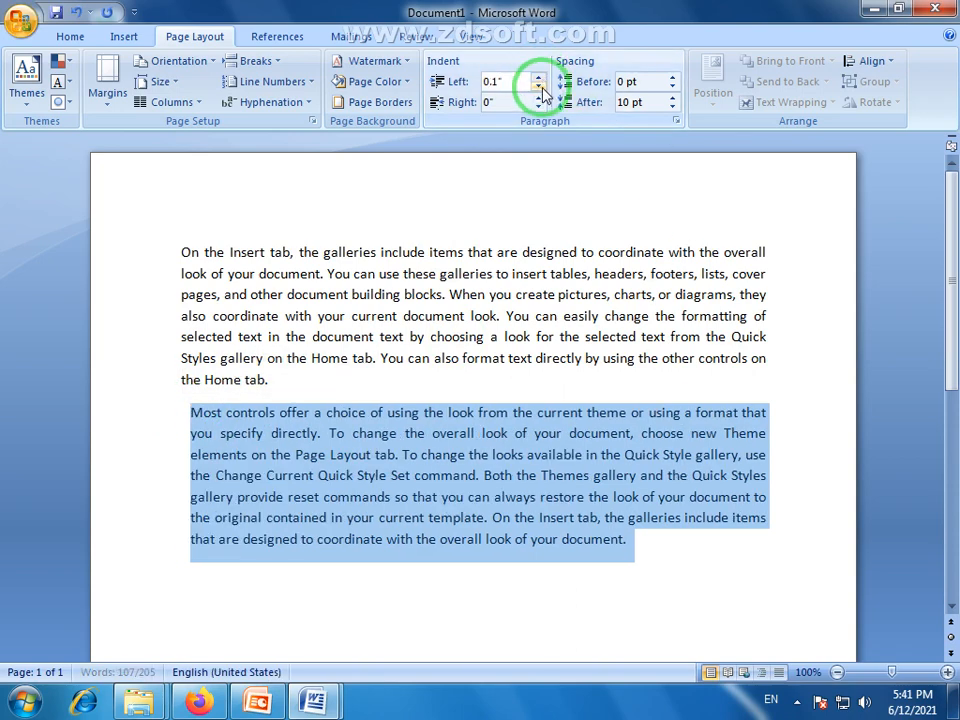
left_click(539, 89)
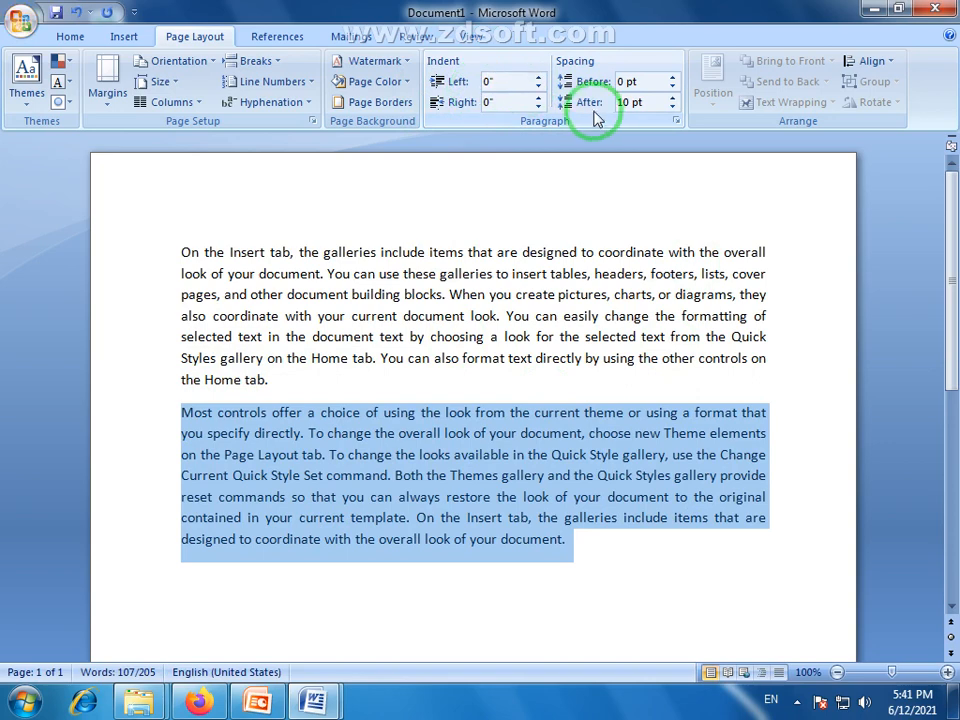
left_click(568, 292)
left_click_drag(283, 379, 184, 250)
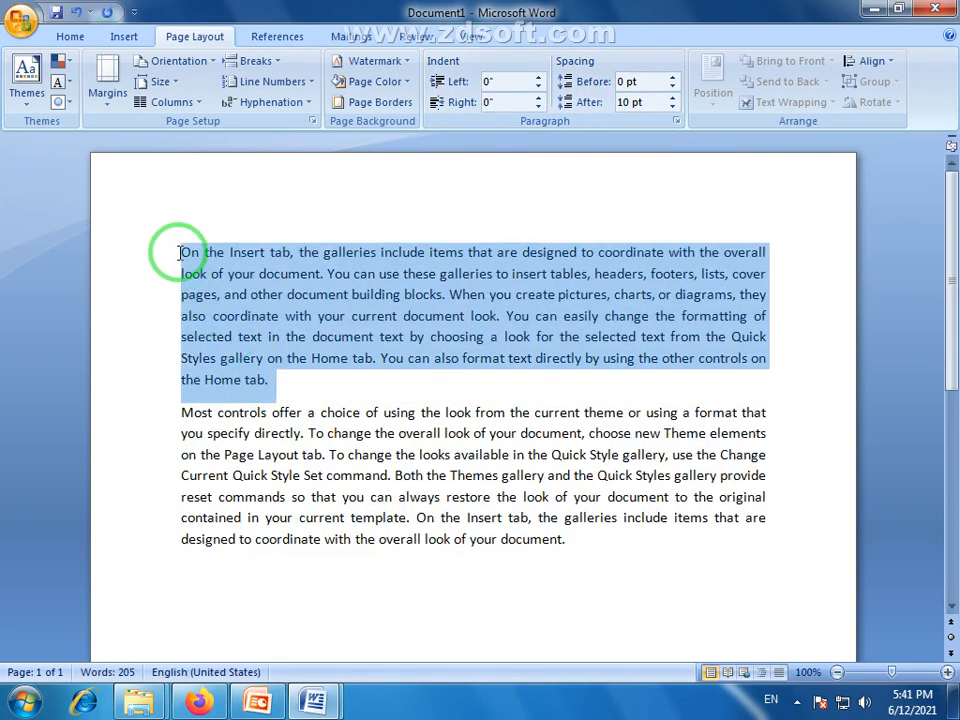
left_click(312, 338)
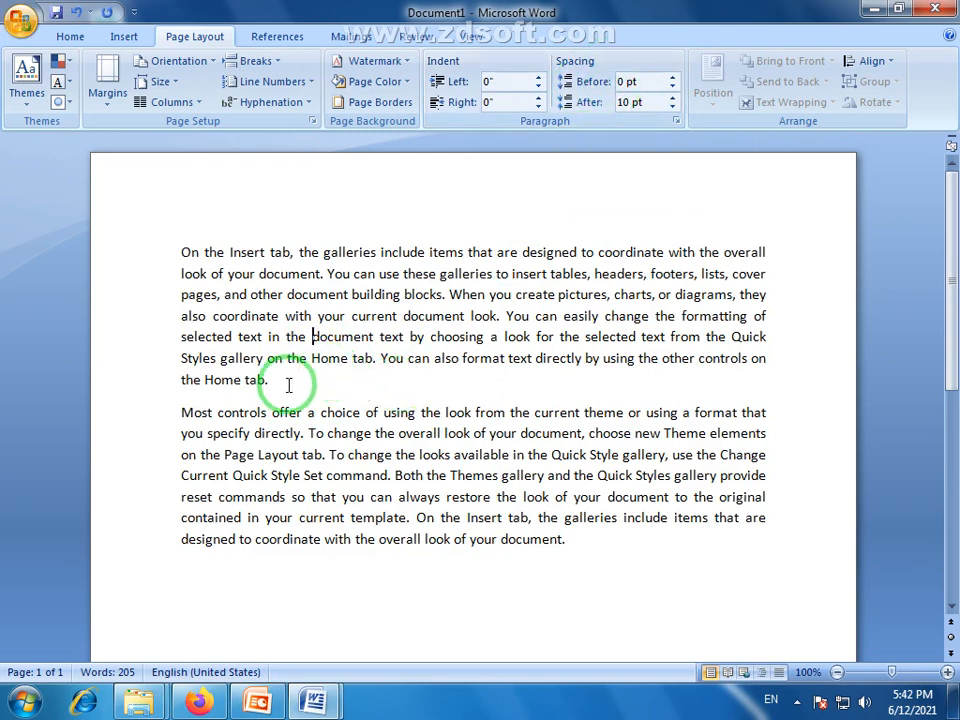
left_click_drag(287, 386, 182, 256)
left_click(315, 415)
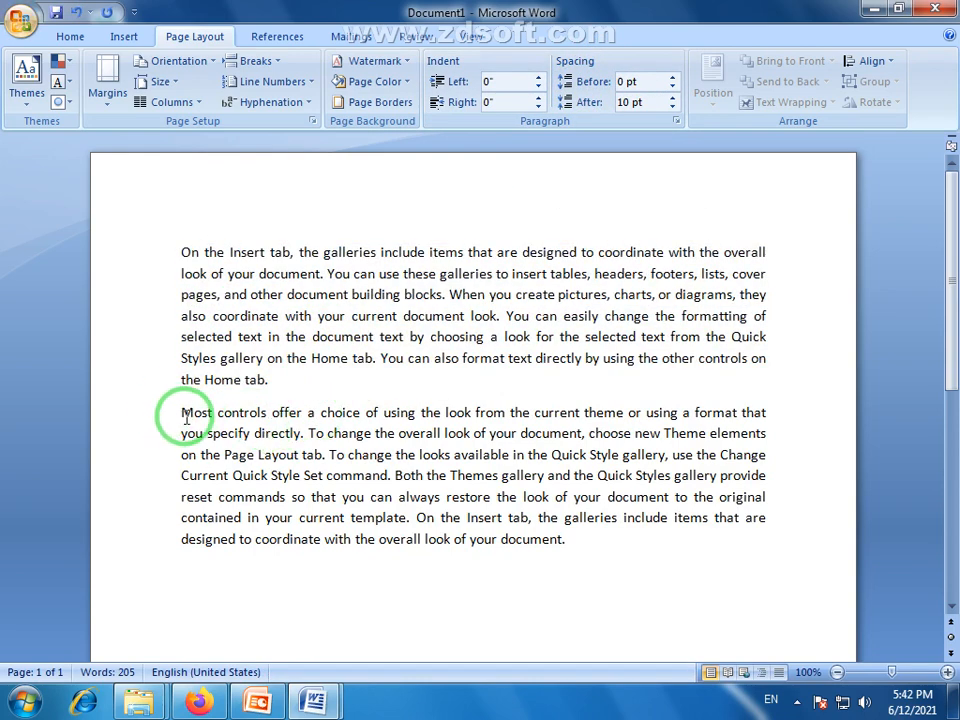
Select the second paragraph and increase its spacing before to 54 pt.
left_click_drag(182, 414, 543, 539)
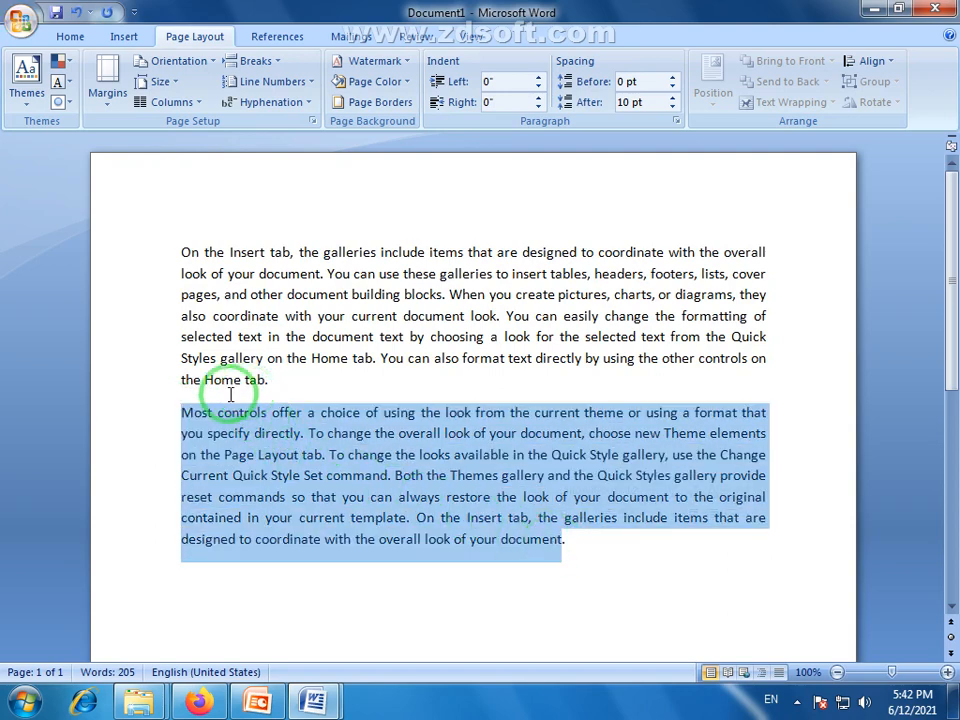
left_click(674, 78)
left_click(674, 78)
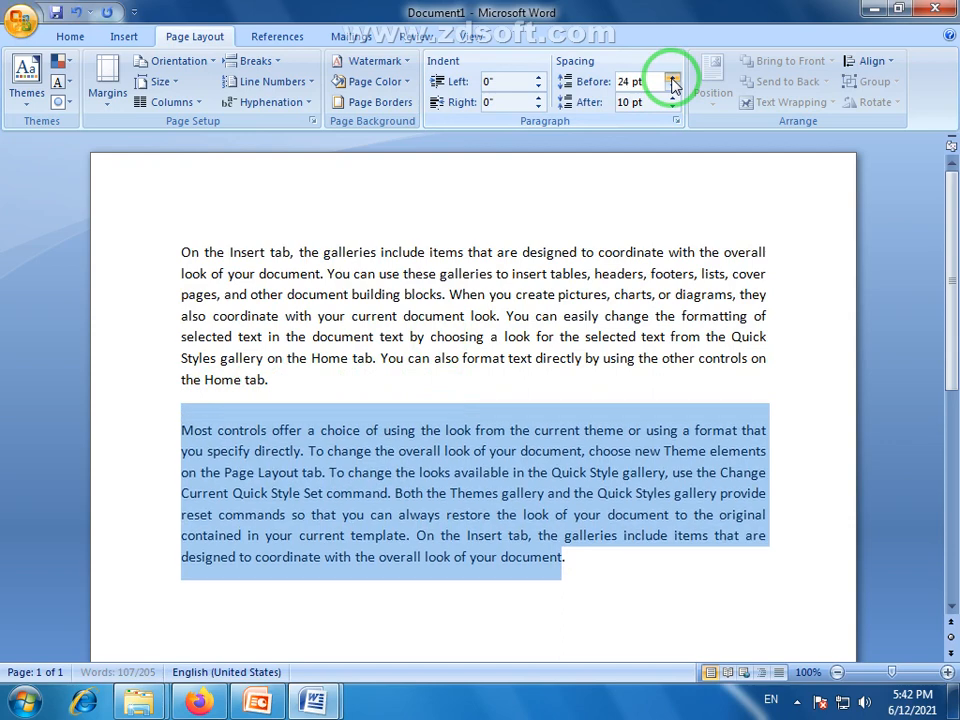
left_click(674, 78)
left_click(674, 78)
left_click(673, 80)
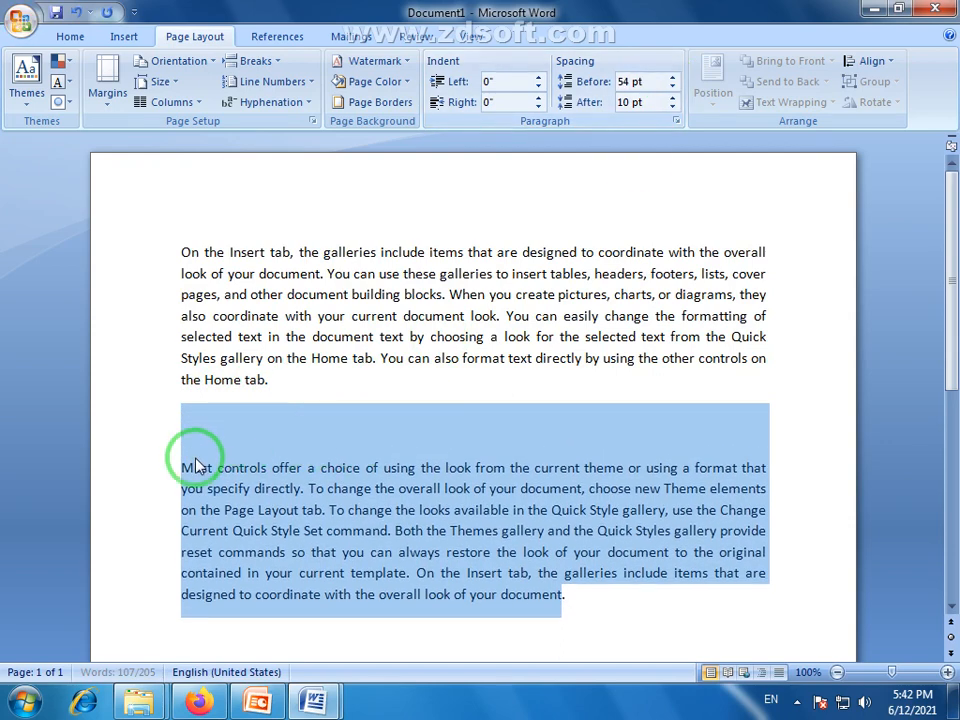
Select text spanning the gap between the two paragraphs and set the spacing before to 0 pt.
left_click(228, 528)
left_click_drag(186, 399, 204, 422)
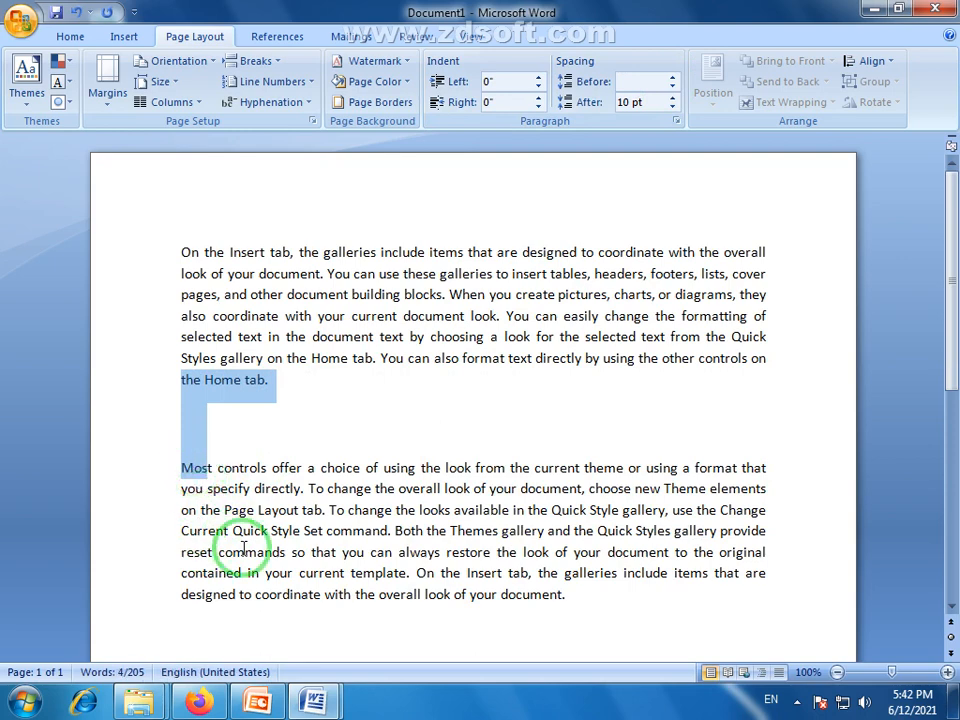
left_click(673, 87)
left_click(673, 87)
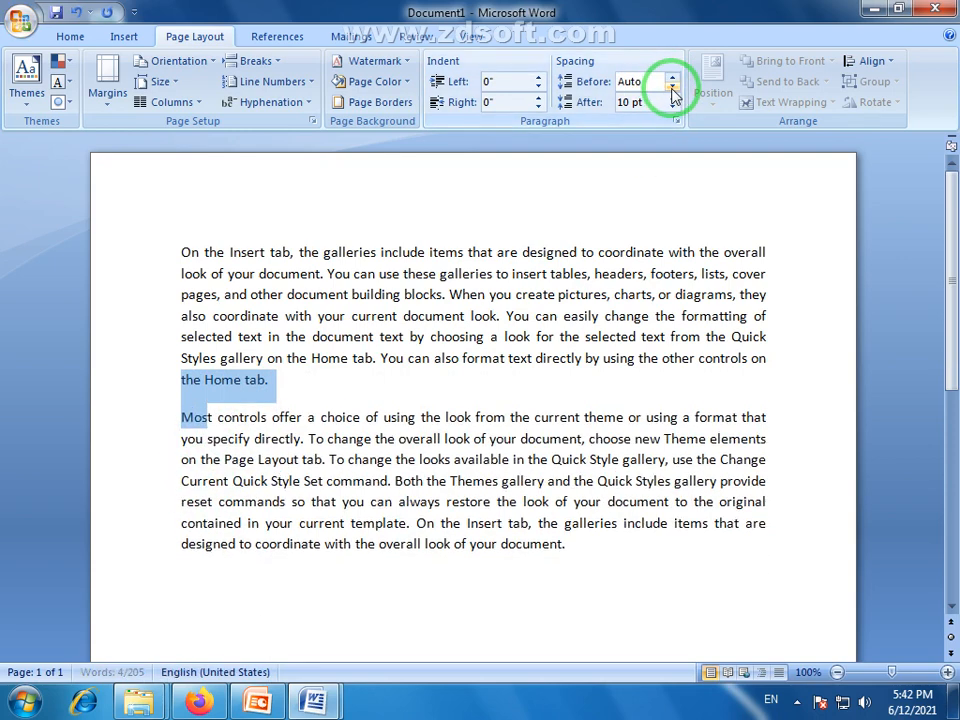
left_click(673, 86)
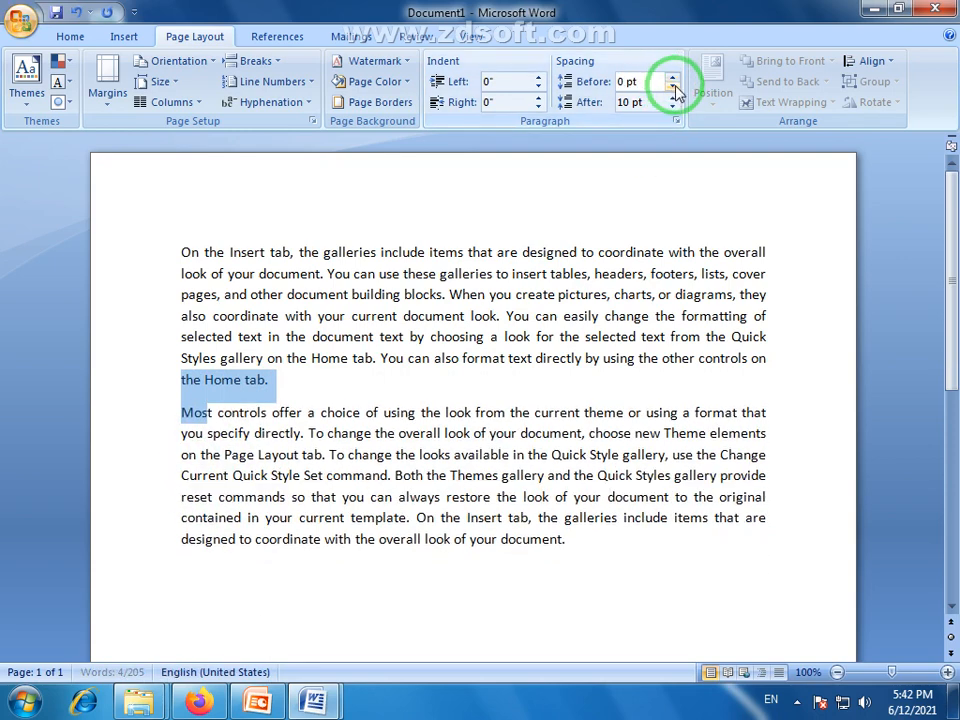
left_click(250, 412)
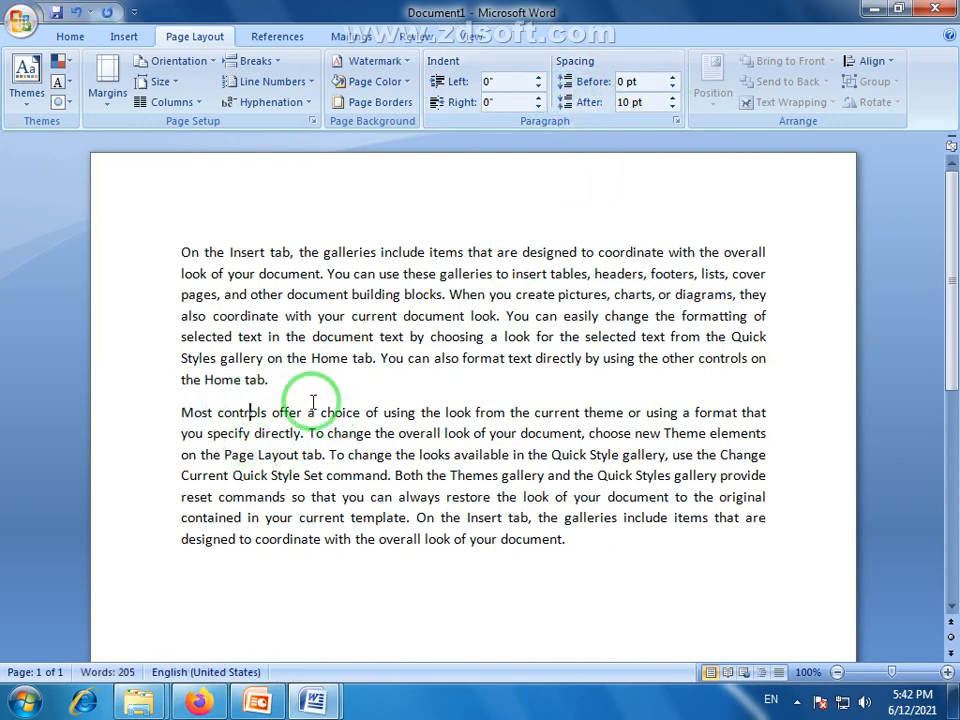
Select the first paragraph, raise its spacing after in several increments and lower it to 0 pt.
left_click_drag(312, 402, 180, 252)
left_click(673, 97)
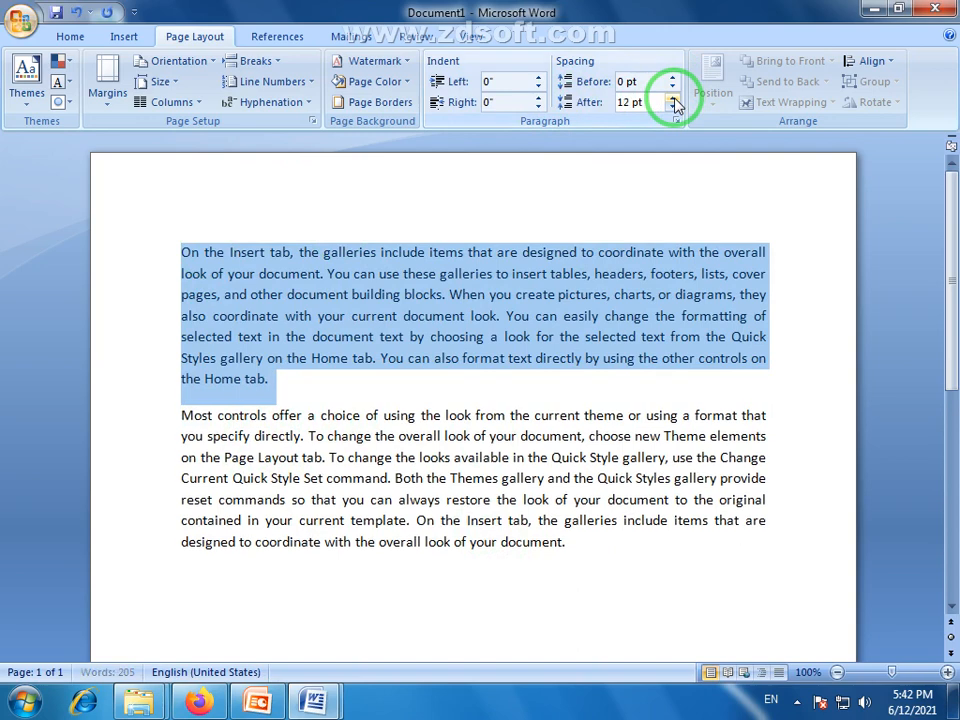
left_click(675, 99)
left_click(675, 99)
left_click(675, 100)
left_click(675, 107)
left_click(675, 108)
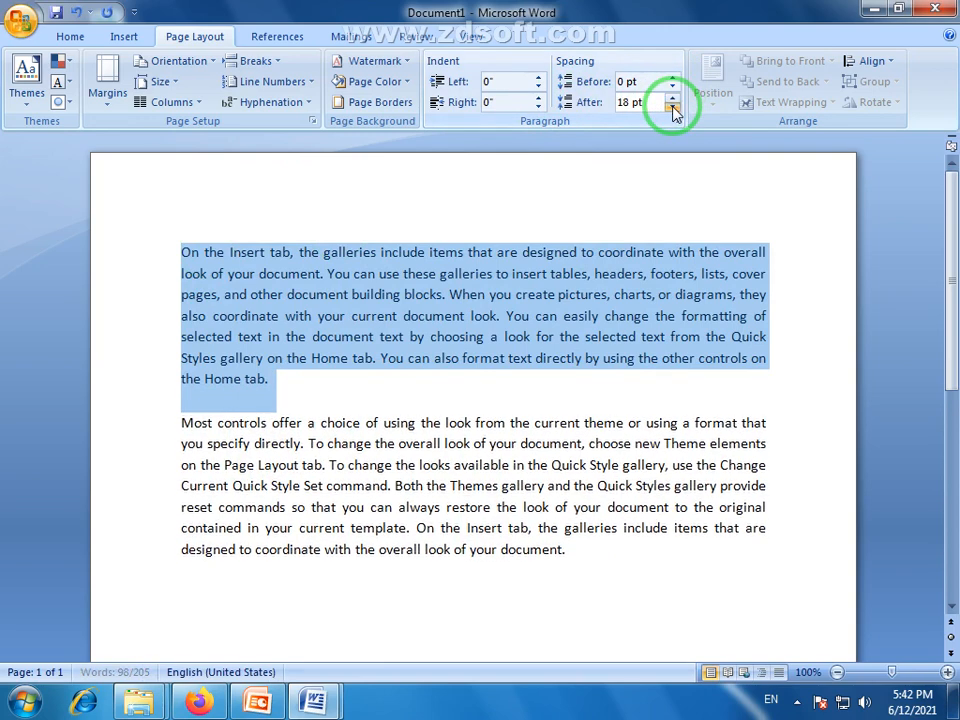
left_click(674, 107)
left_click(674, 107)
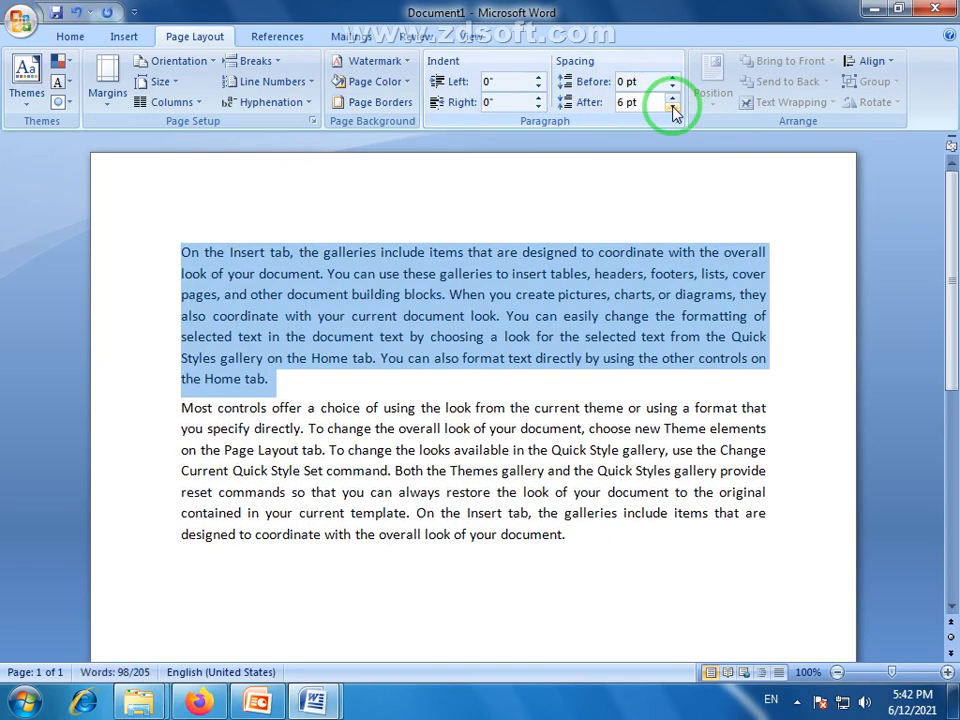
left_click(675, 108)
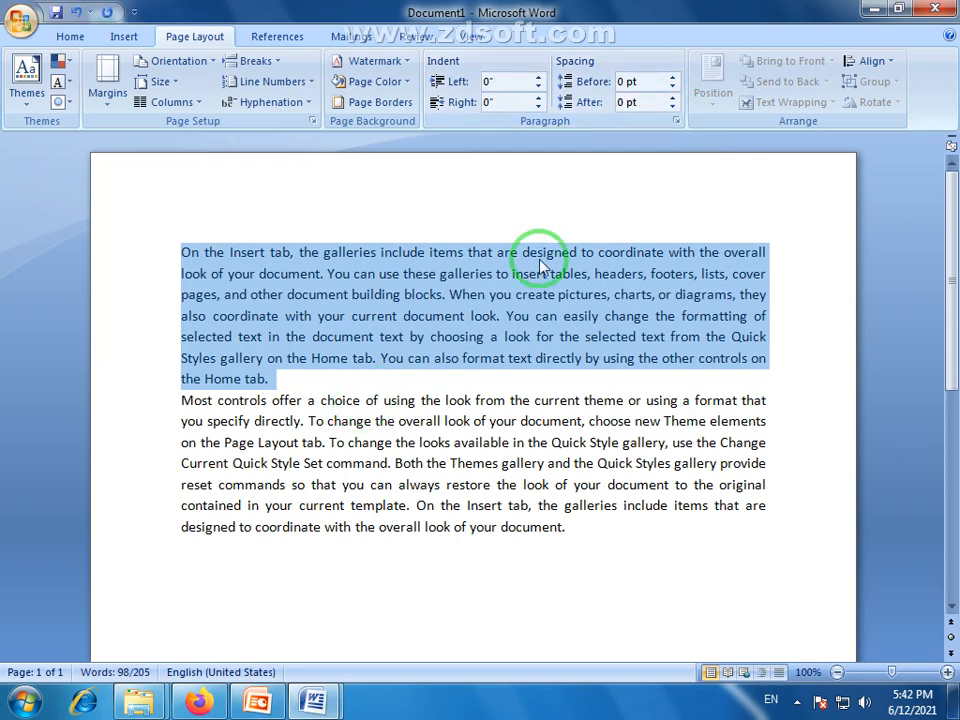
Set the first paragraph's spacing after to 6 pt and raise its spacing before by one increment.
left_click(674, 99)
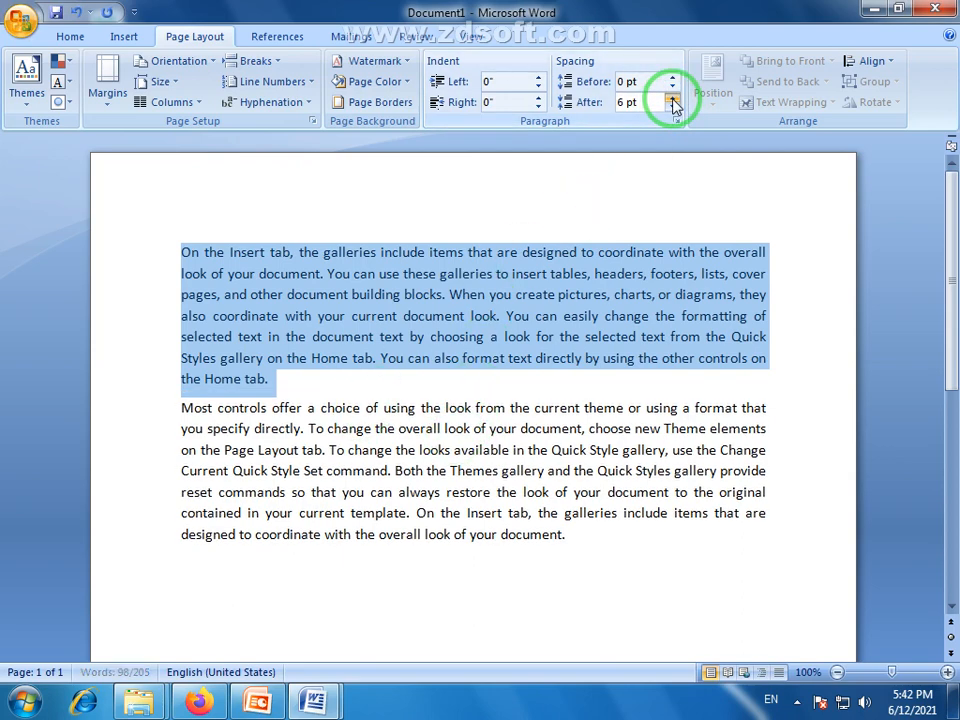
left_click(673, 79)
left_click(228, 452)
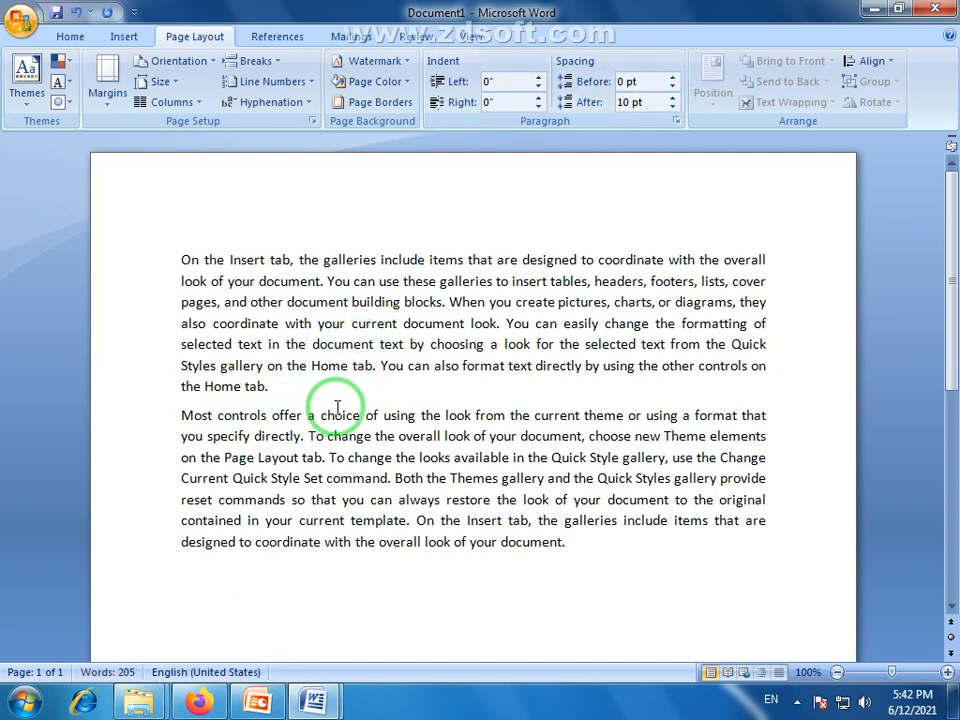
Select both sample paragraphs.
left_click_drag(181, 259, 566, 542)
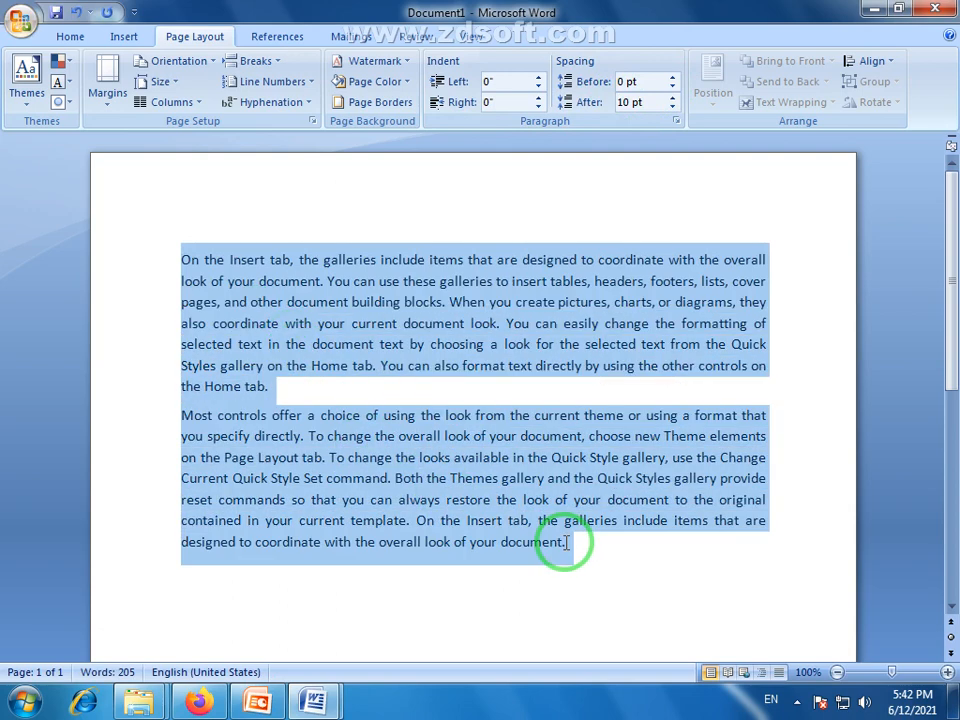
View the Paragraph settings from the page layout commands and again from the home commands, cancelling each time.
left_click(446, 457)
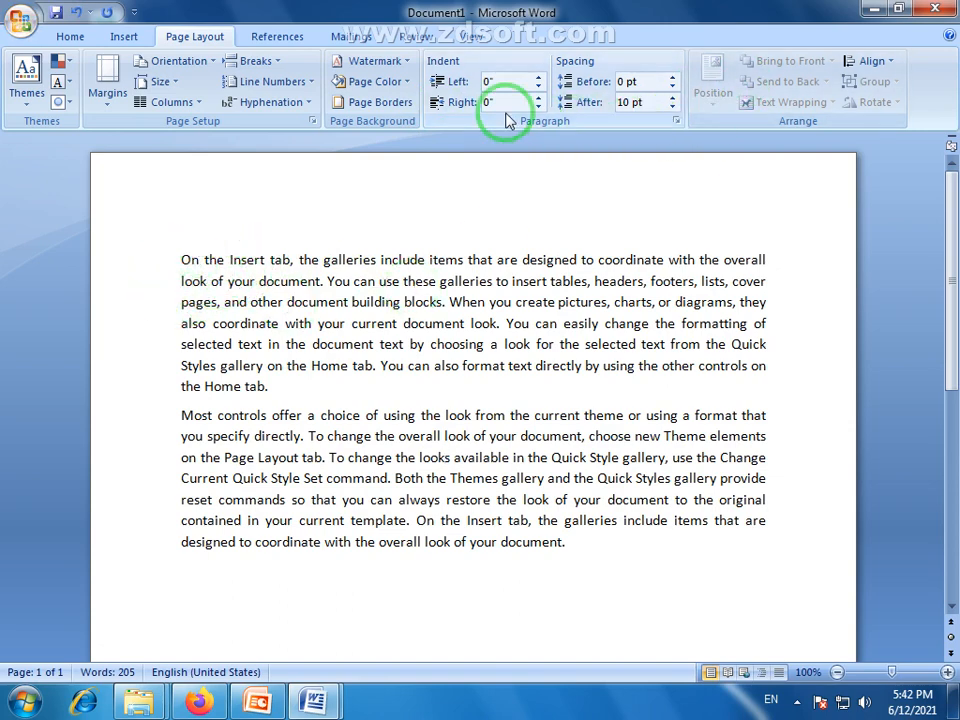
left_click(676, 122)
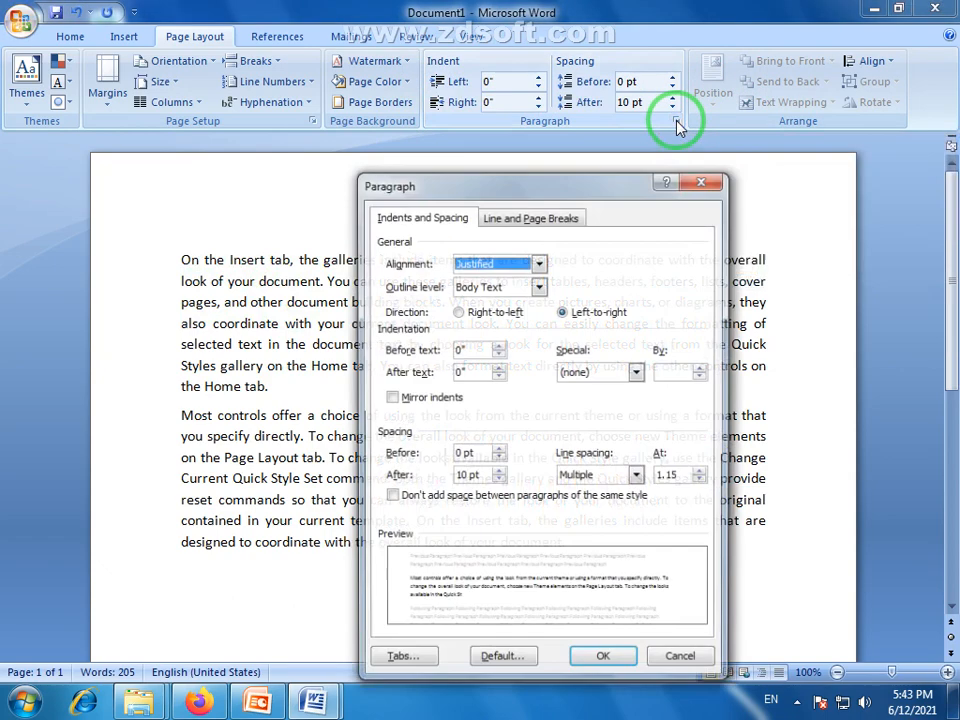
left_click_drag(550, 185, 553, 105)
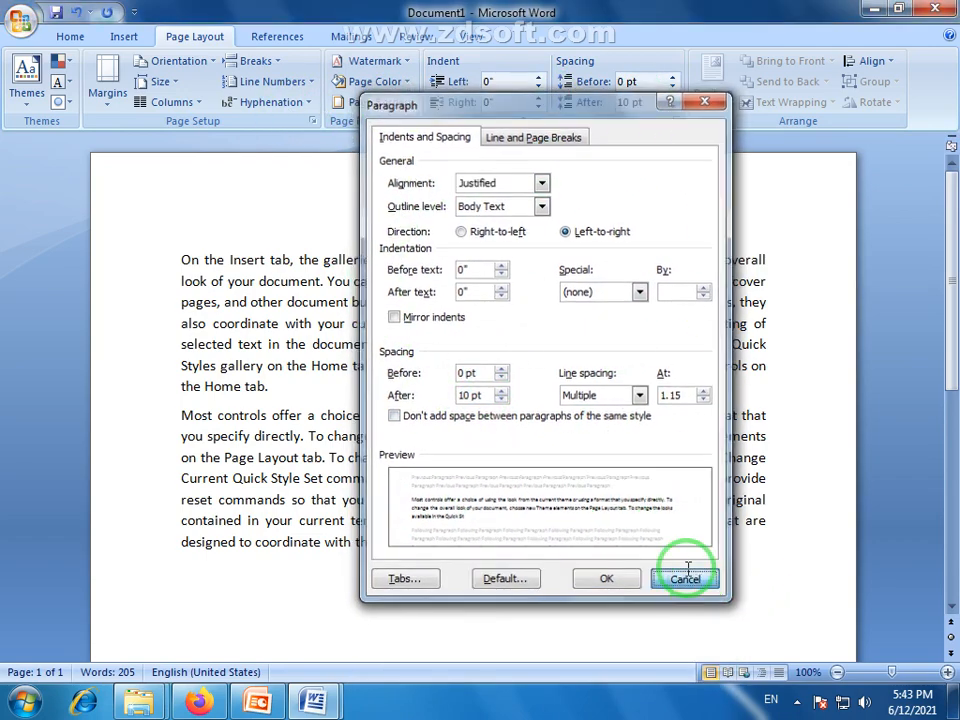
left_click(683, 578)
left_click(72, 38)
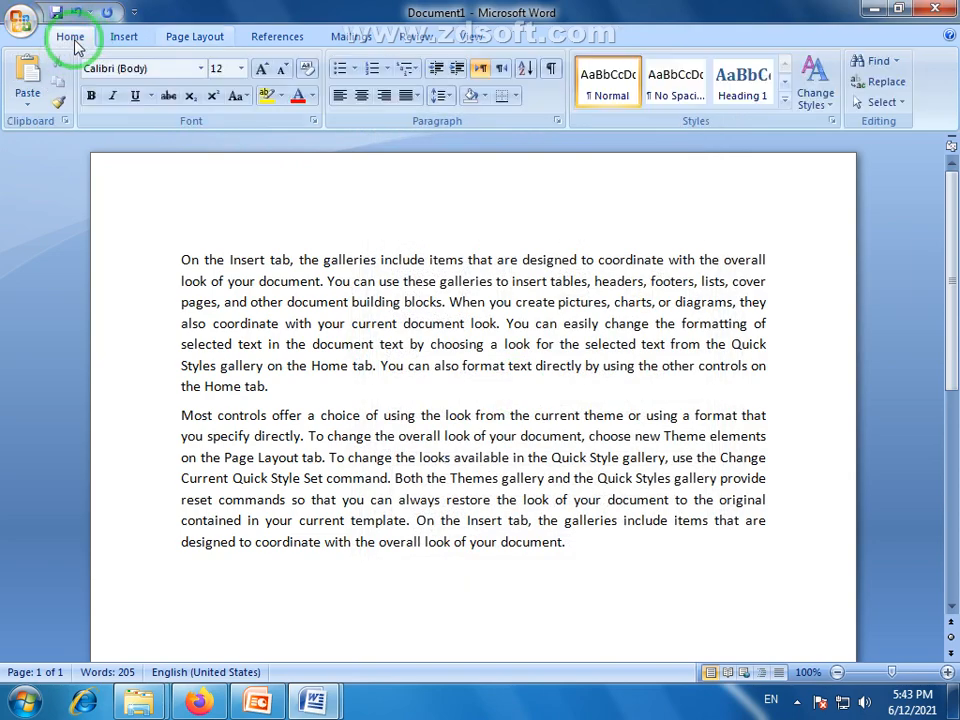
left_click(557, 122)
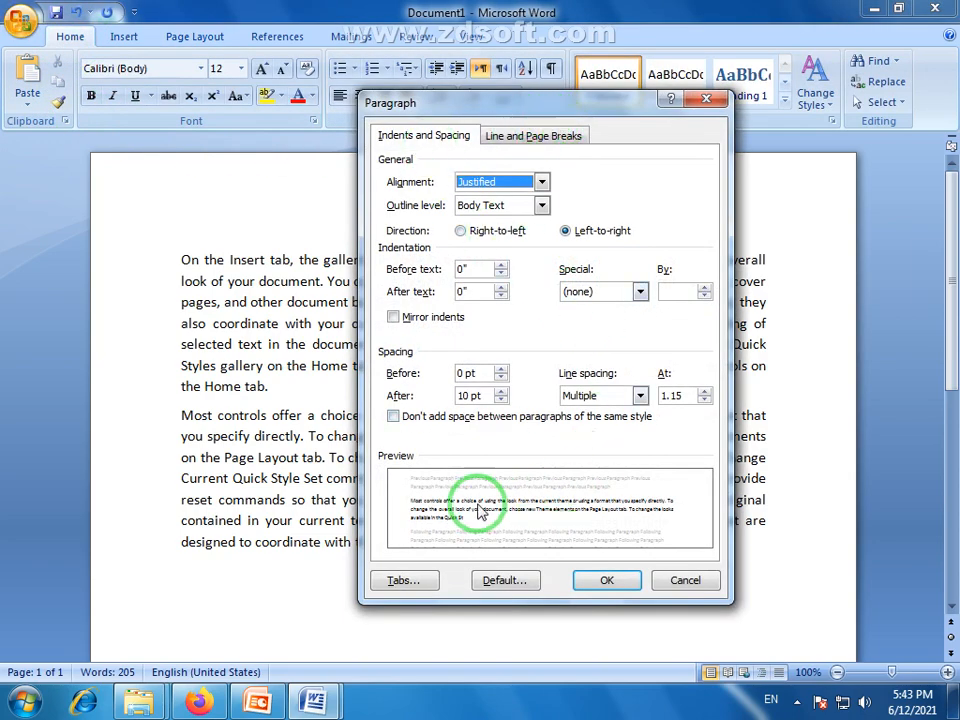
left_click(683, 578)
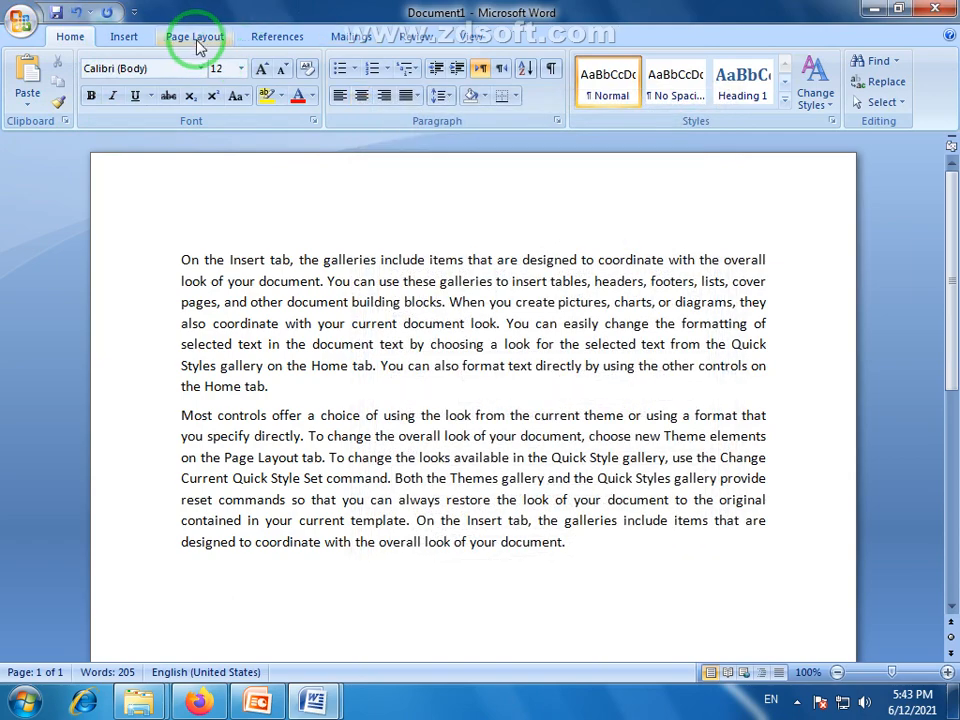
Reopen the Paragraph settings, examine the alignment choices and the indent and spacing fields, and close without changes.
left_click(195, 37)
left_click(677, 121)
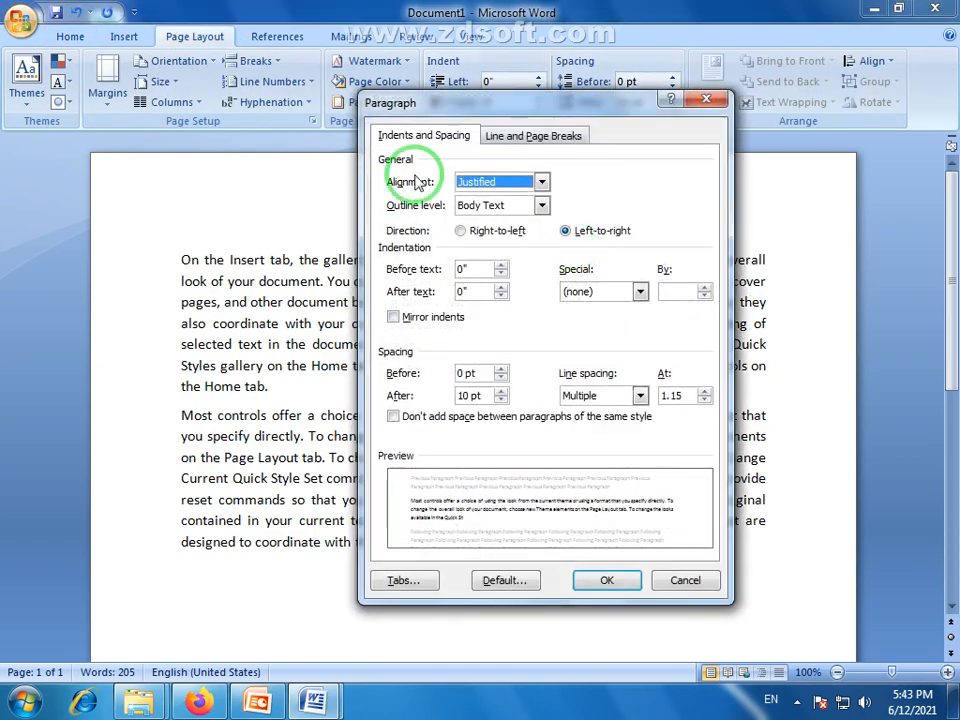
left_click_drag(482, 96, 494, 183)
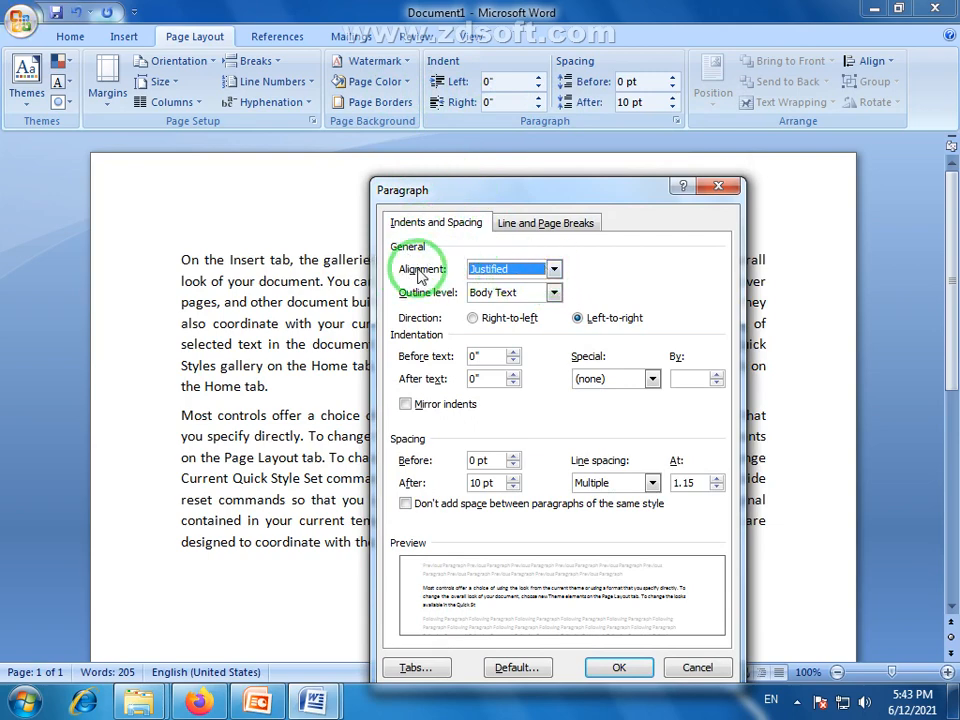
left_click(555, 270)
left_click(555, 268)
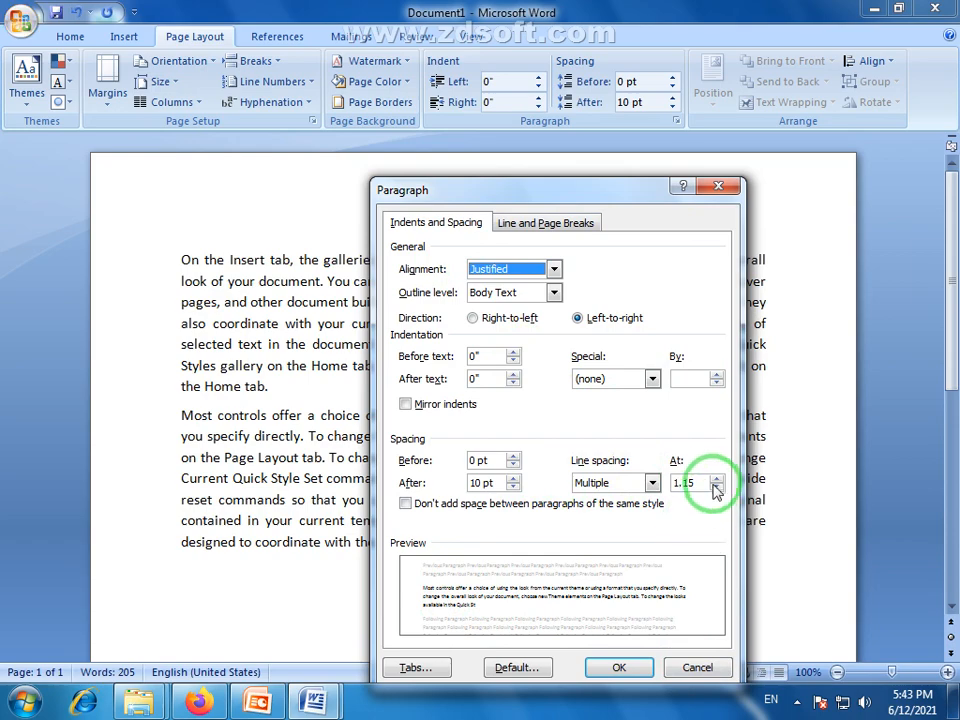
left_click(698, 668)
Try line spacings of 1.5 and 2.0 on the first paragraph and return it to 1.15.
left_click_drag(263, 386, 181, 259)
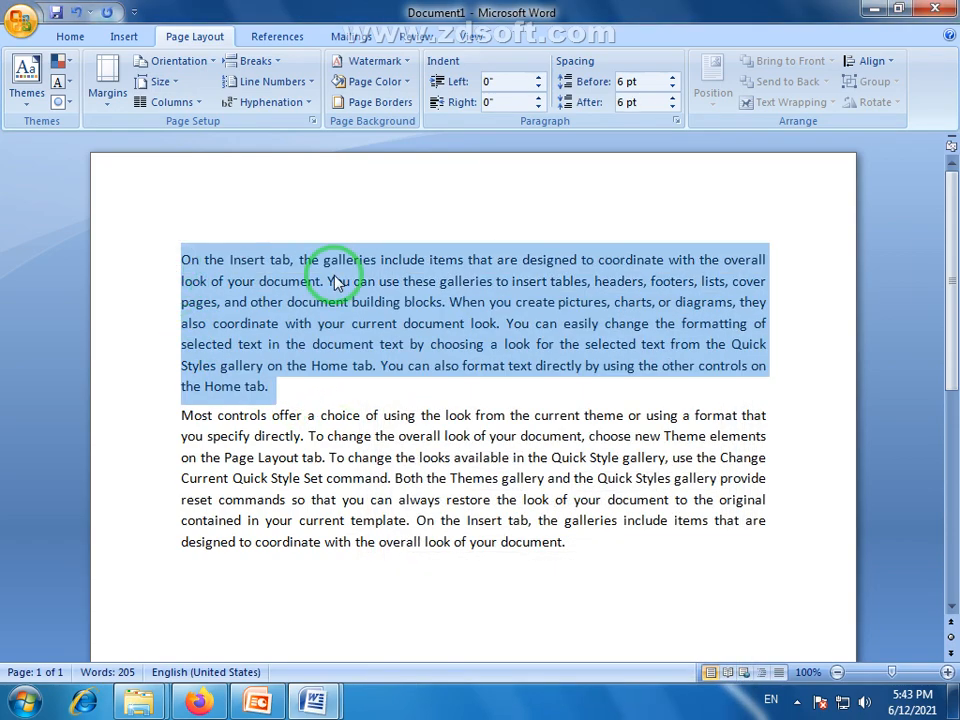
left_click(82, 39)
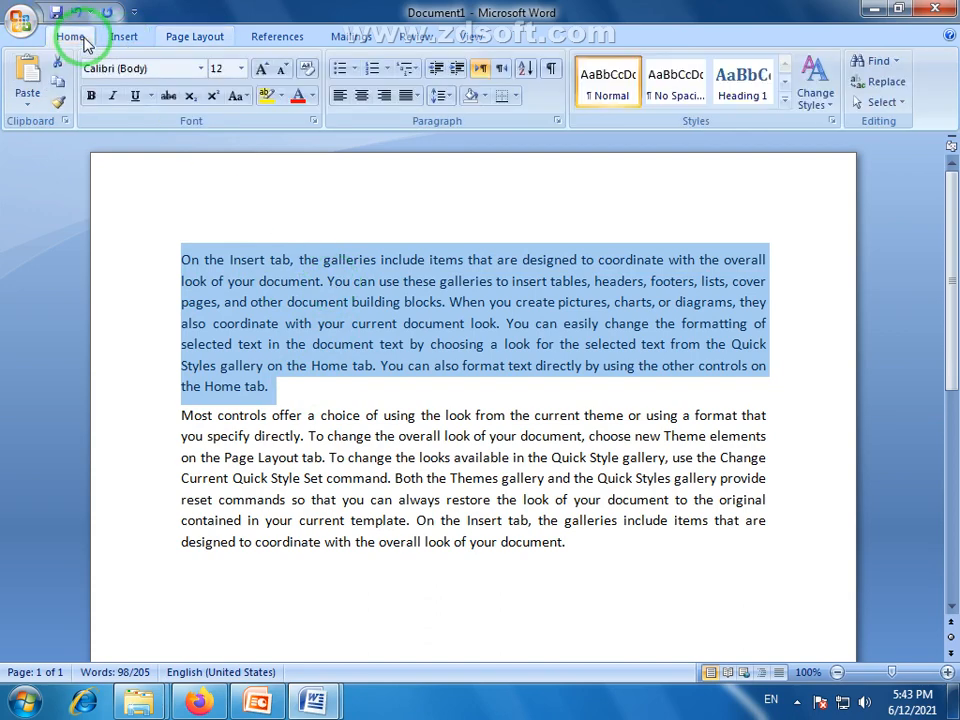
left_click(443, 95)
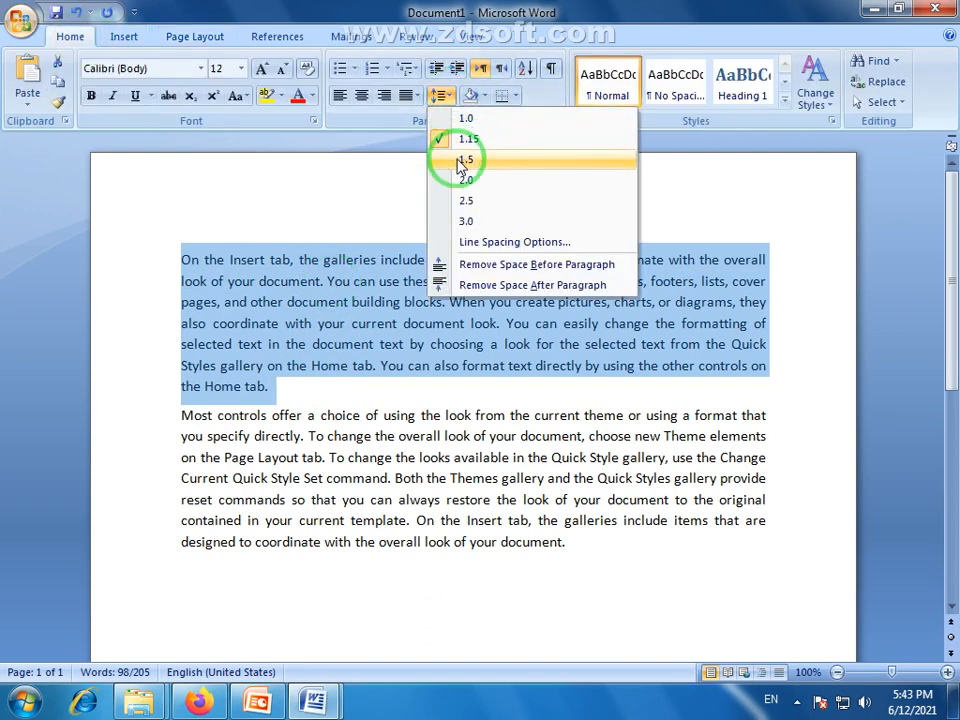
left_click(461, 161)
left_click(443, 95)
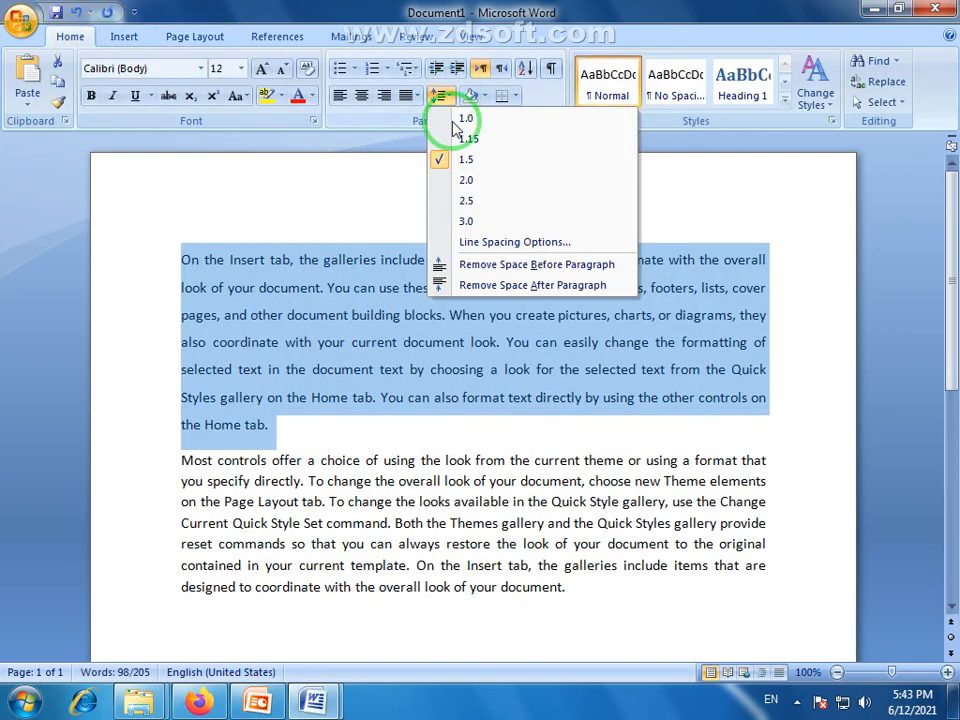
left_click(458, 178)
left_click(443, 95)
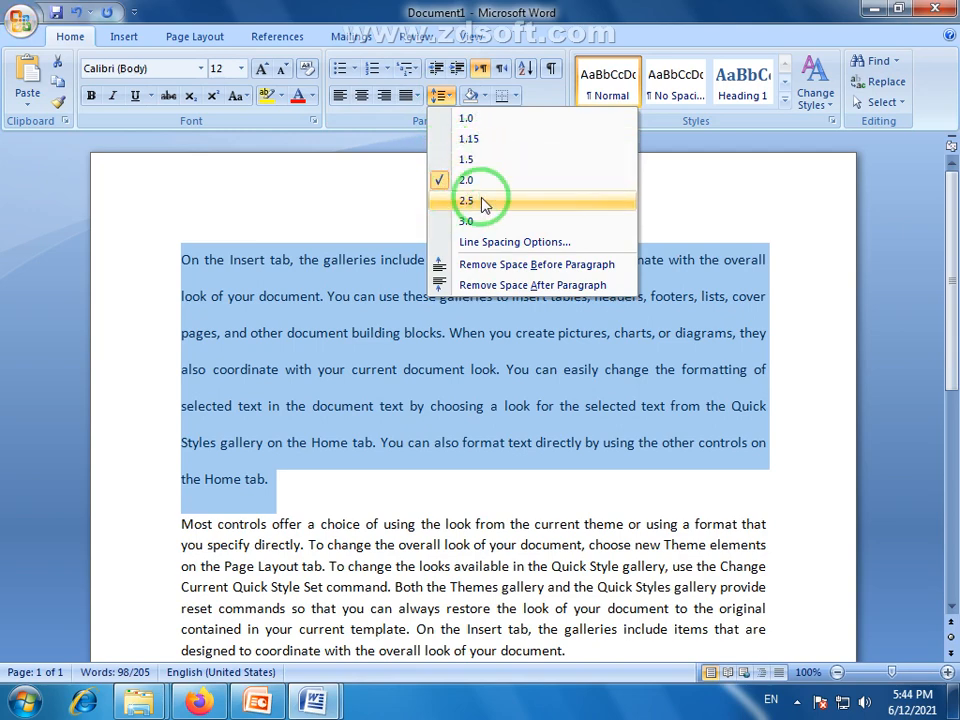
left_click(446, 142)
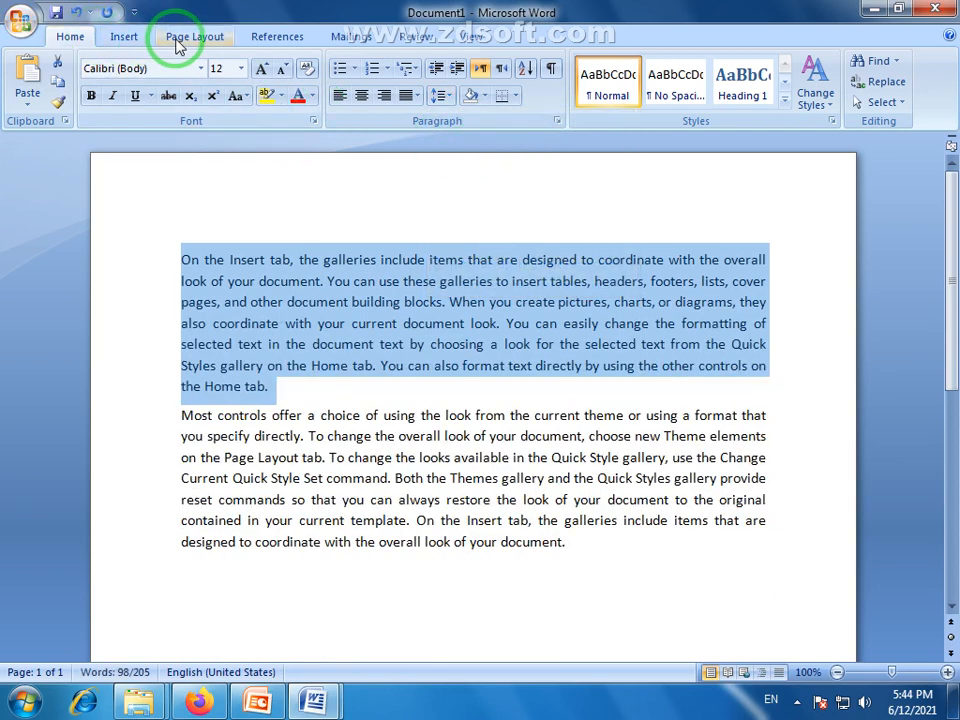
Set the first paragraph's line spacing to Multiple at 1.5 in the Paragraph dialog and deselect the text.
left_click(556, 121)
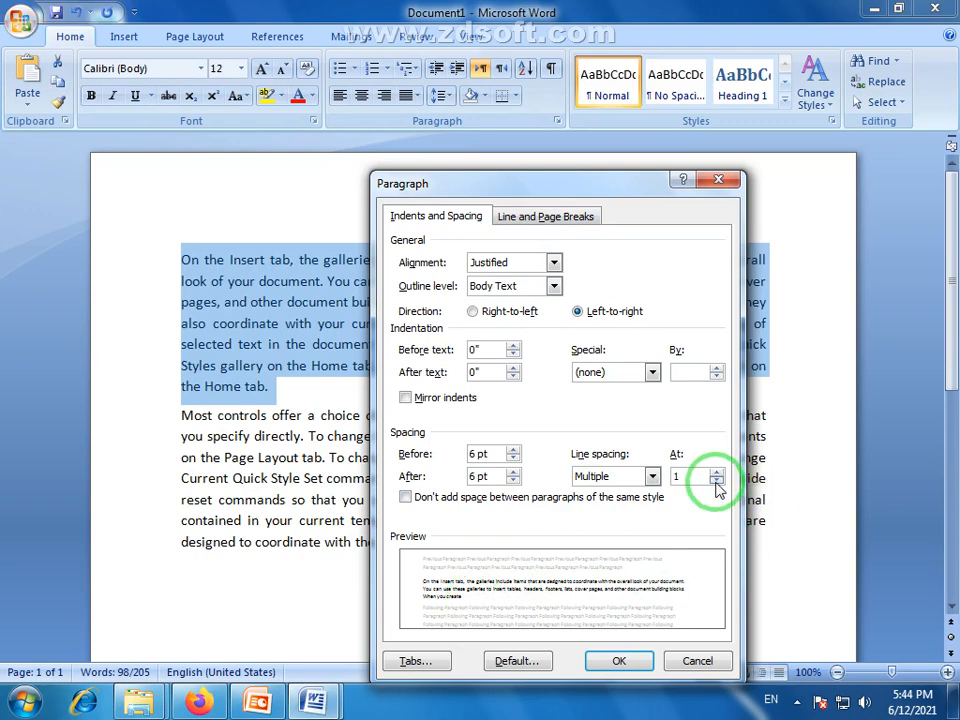
left_click(716, 481)
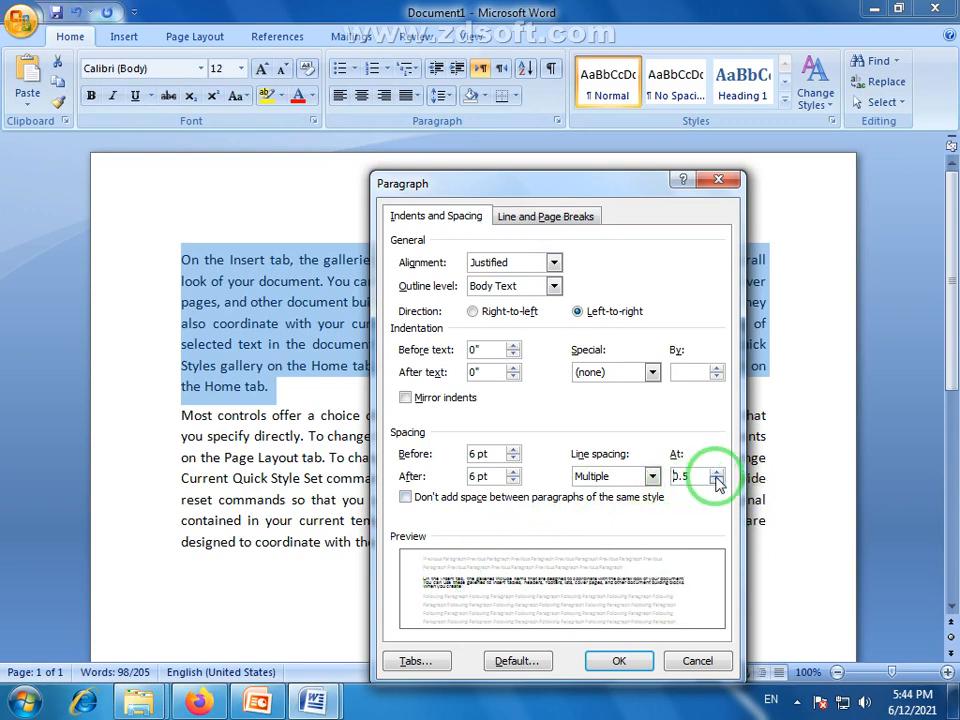
left_click(716, 473)
left_click(716, 473)
left_click(716, 473)
left_click(716, 473)
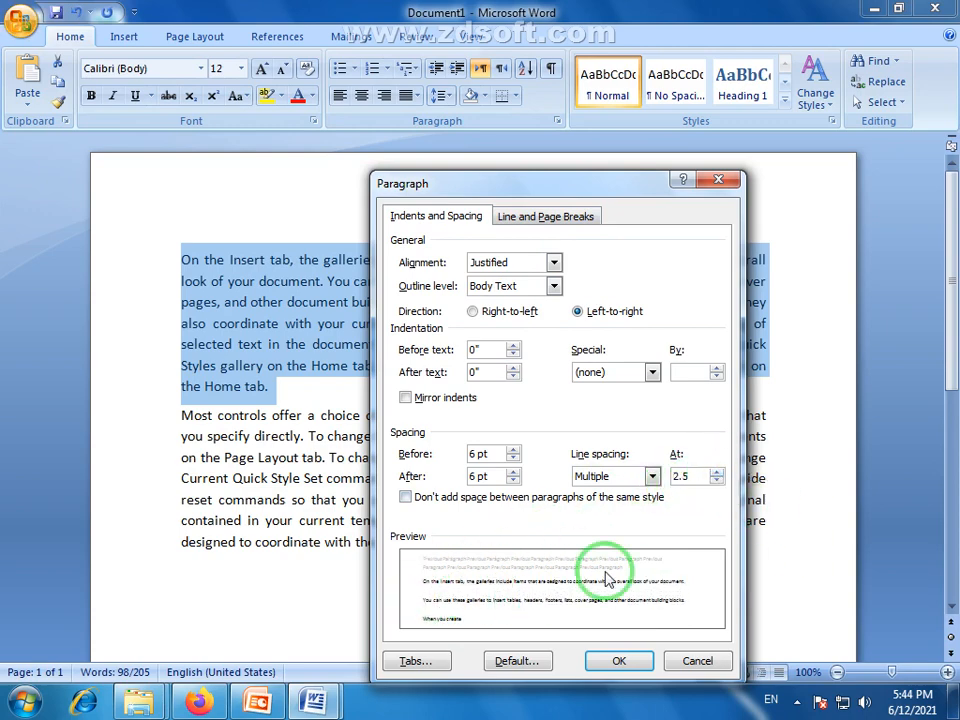
left_click(715, 482)
left_click(716, 481)
left_click(716, 481)
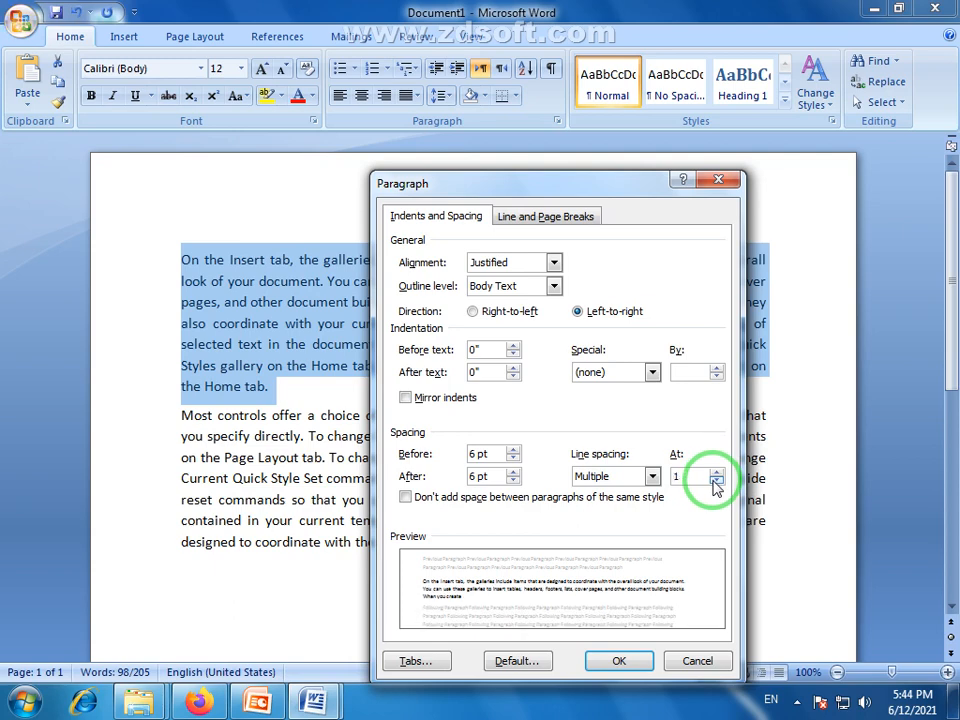
left_click_drag(685, 477, 674, 476)
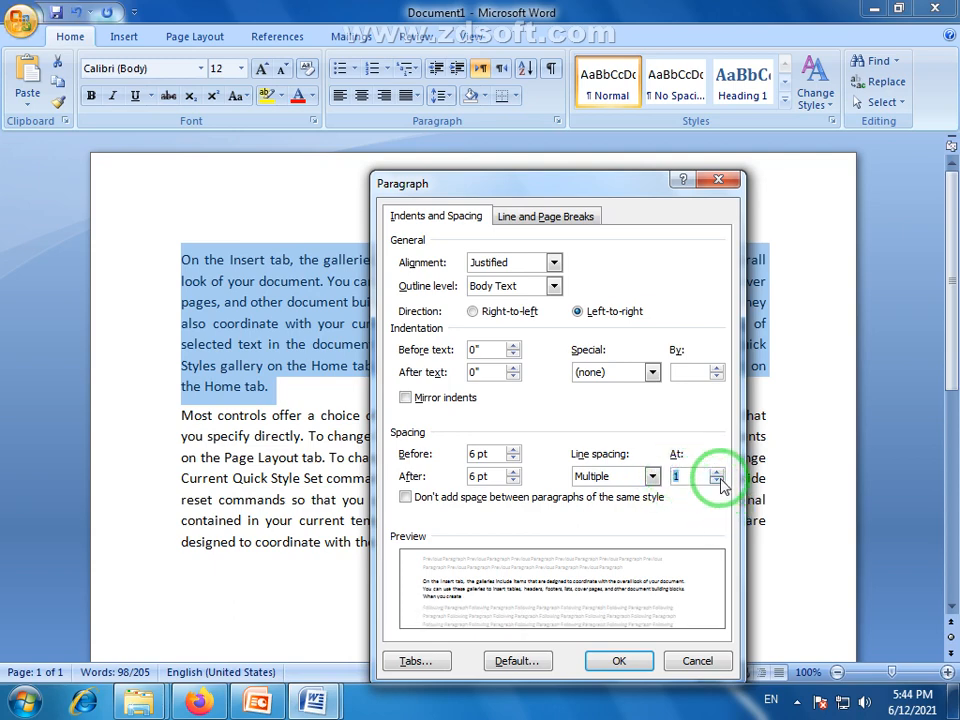
left_click(716, 474)
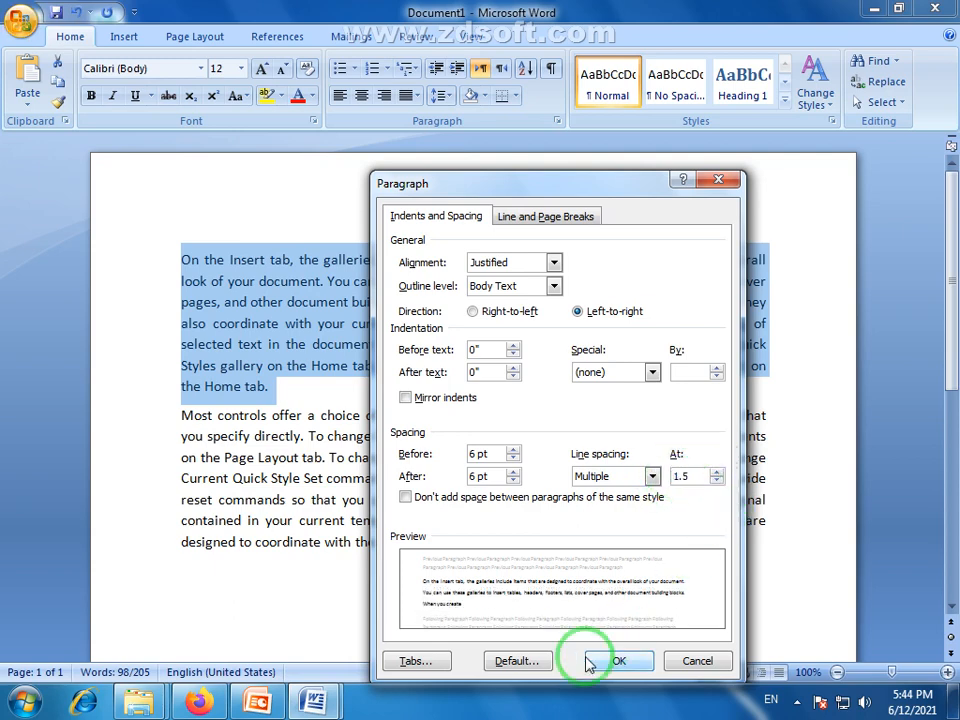
left_click(621, 662)
left_click(314, 369)
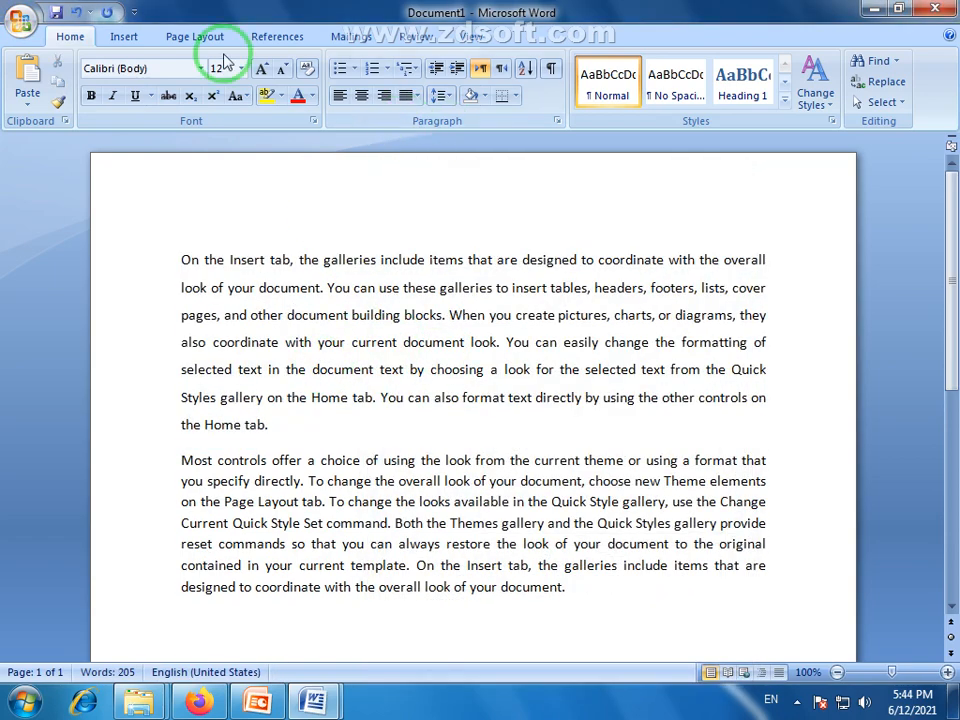
Bring the Document1 window to the front with the page layout commands showing.
left_click(125, 37)
left_click(190, 36)
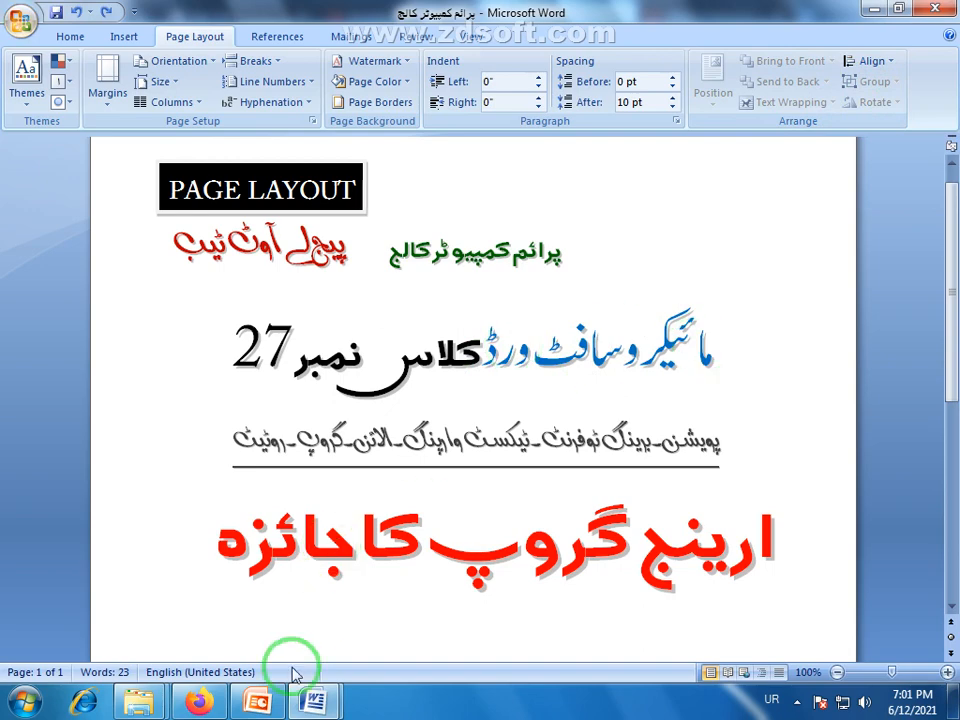
mouse_move(316, 700)
left_click(412, 620)
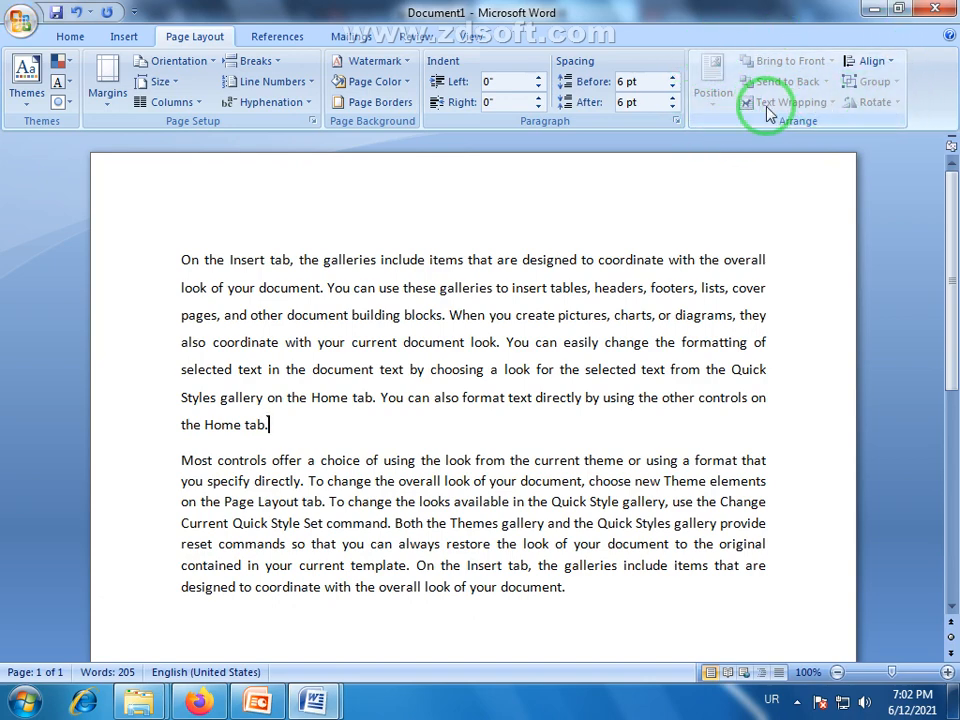
Select part of the first paragraph and then both paragraphs to check whether the Arrange commands are available for text.
left_click_drag(275, 424, 247, 366)
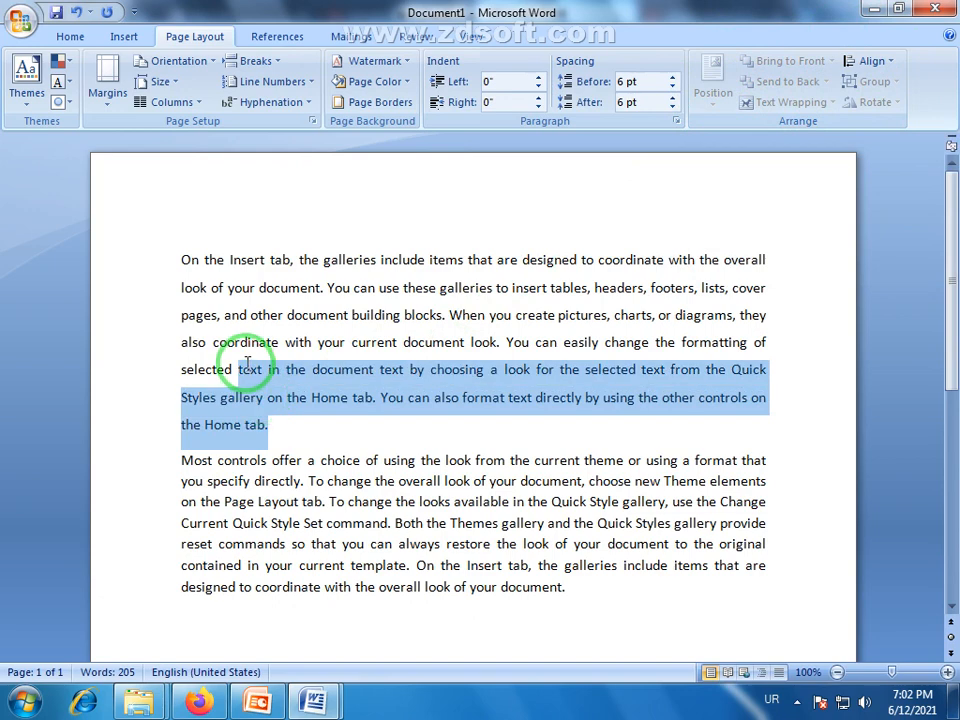
left_click(317, 369)
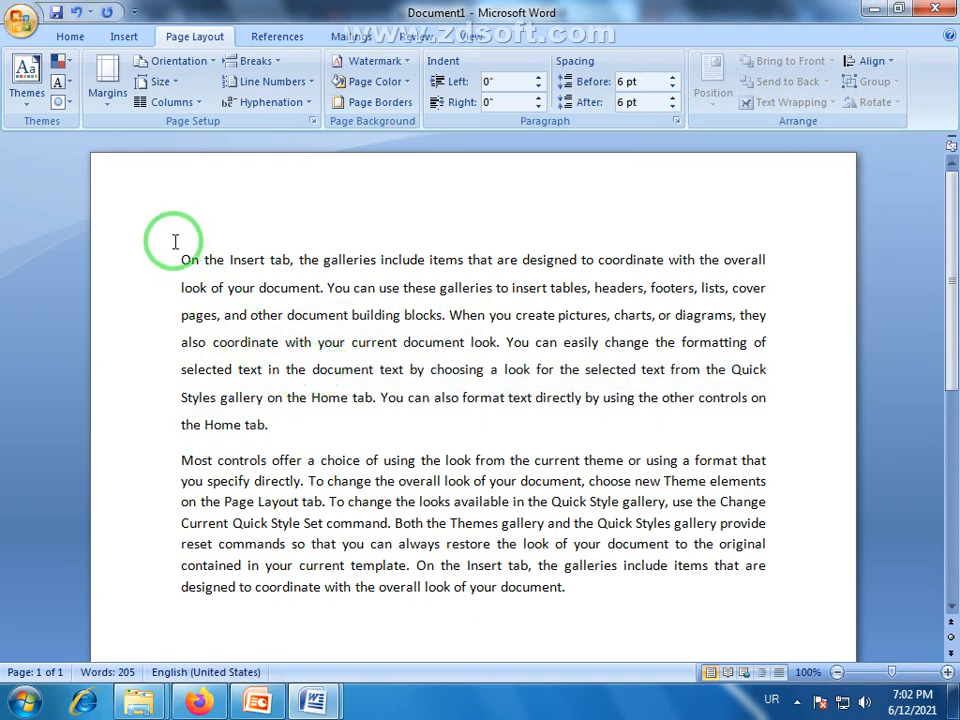
left_click_drag(181, 260, 616, 608)
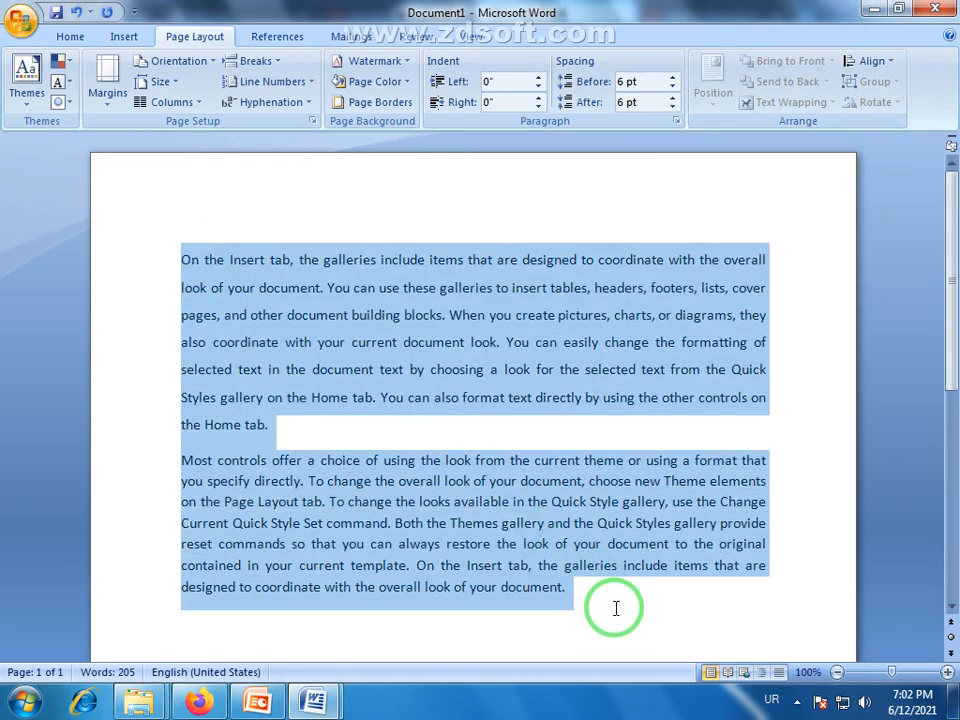
left_click(598, 606)
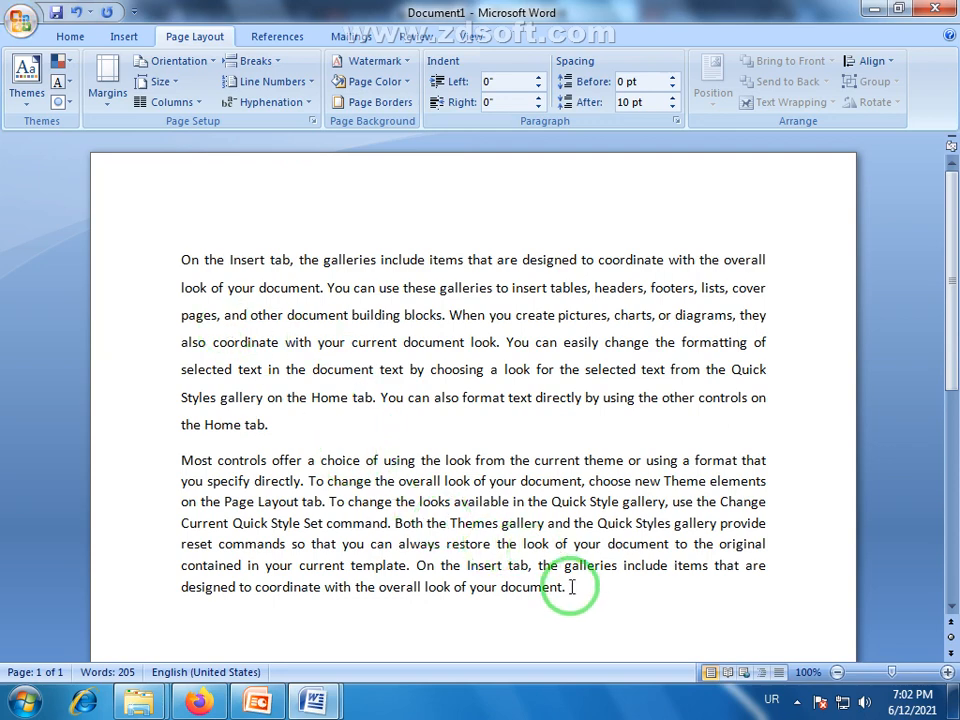
left_click_drag(568, 588, 193, 257)
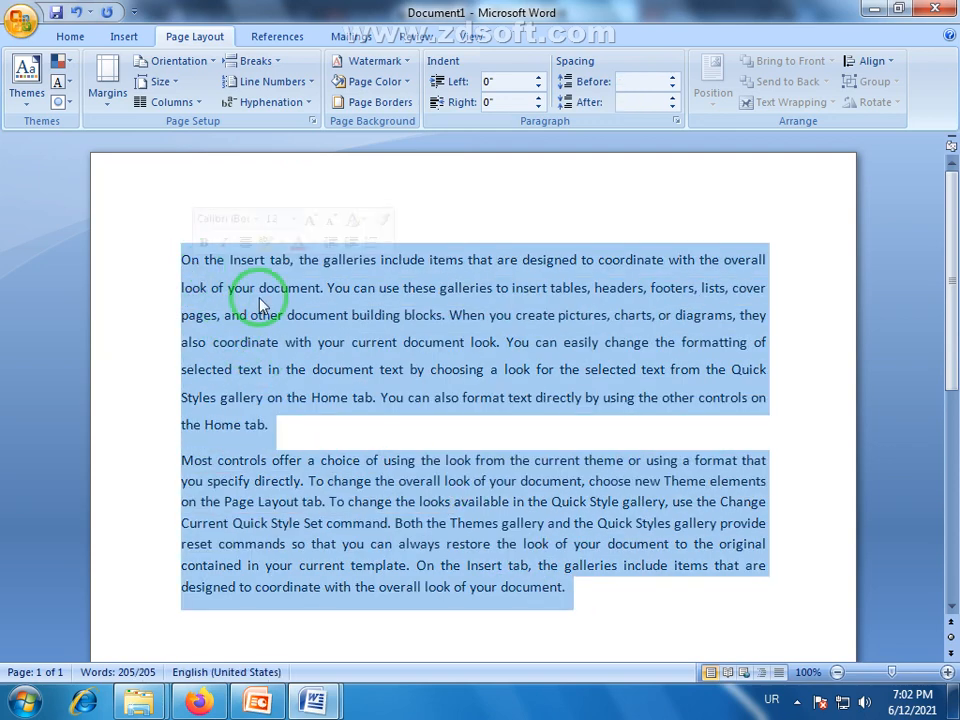
left_click(478, 315)
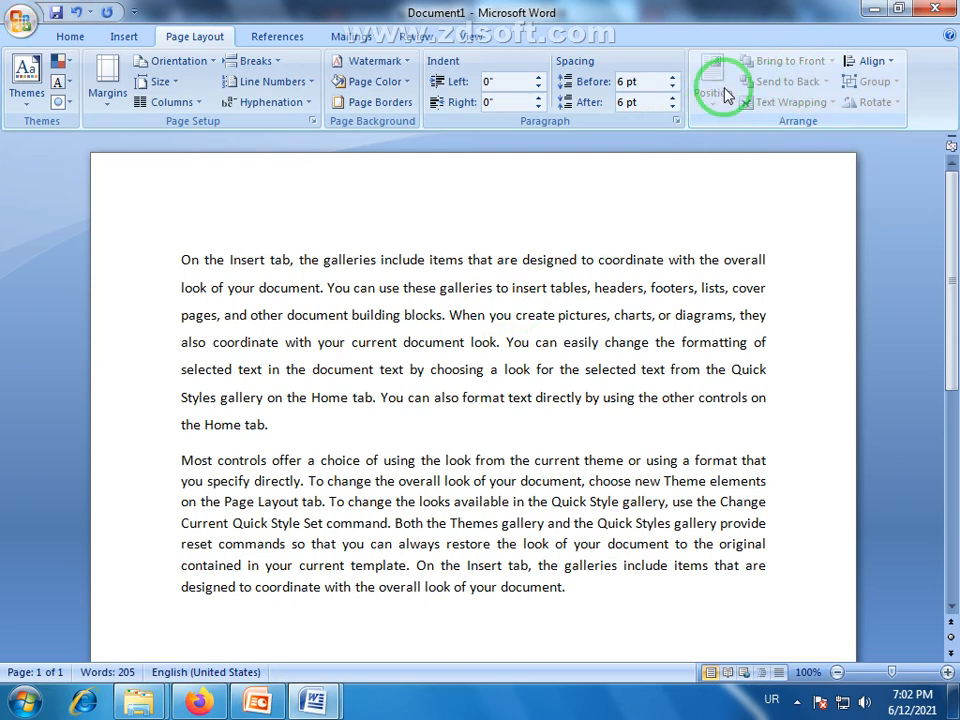
Insert several blank lines after the first paragraph and place the cursor on the first blank line.
left_click(298, 429)
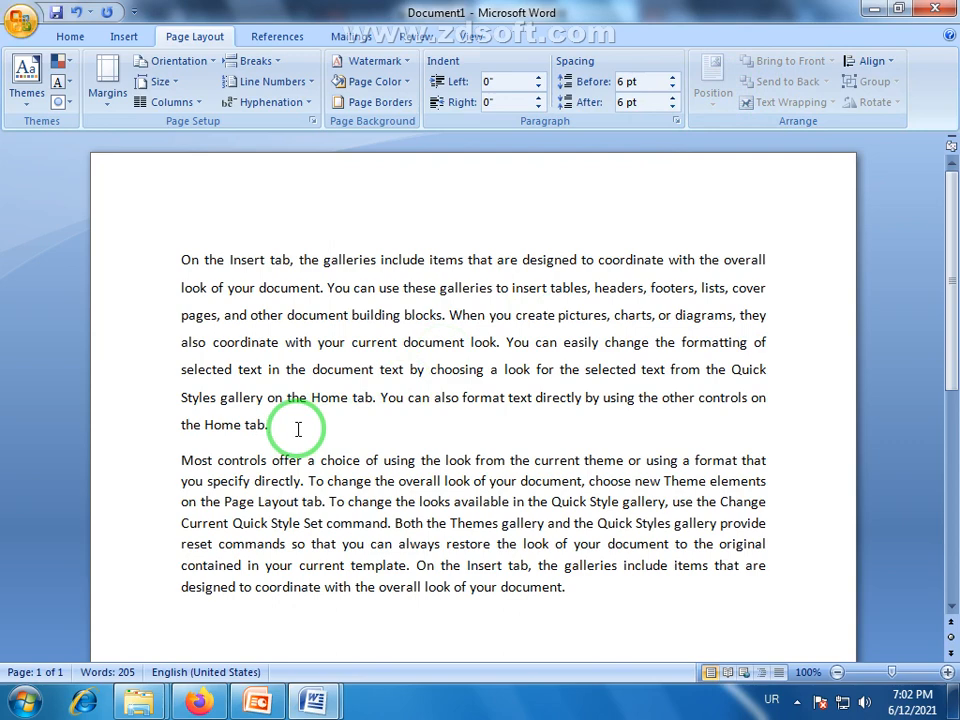
key("Return")
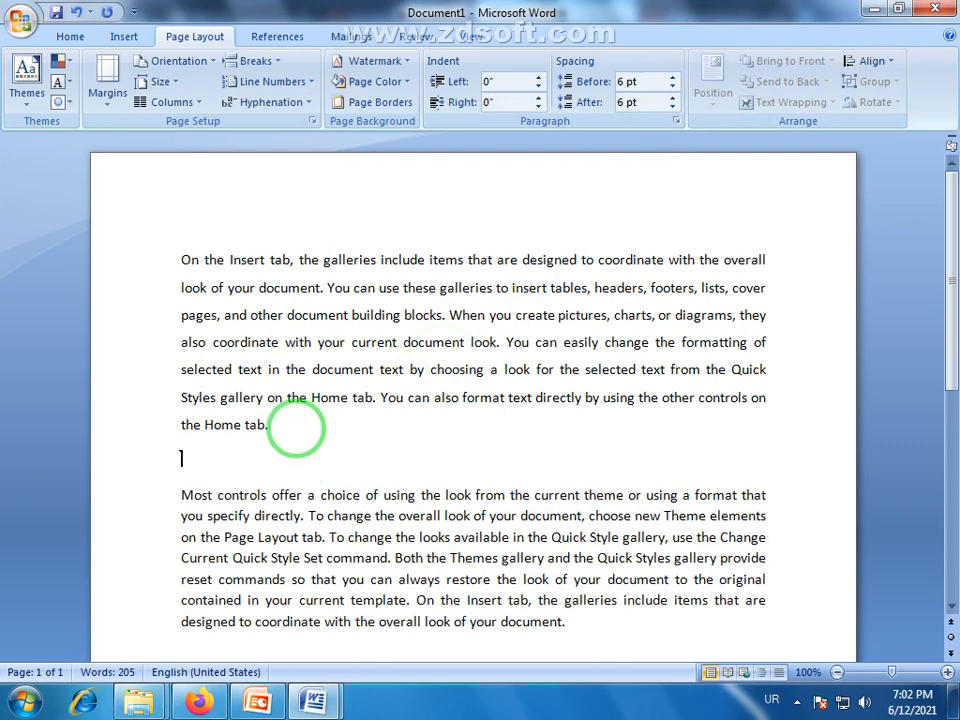
key("Return")
key("Return")
key("Return")
scroll(448, 463, "down", 2)
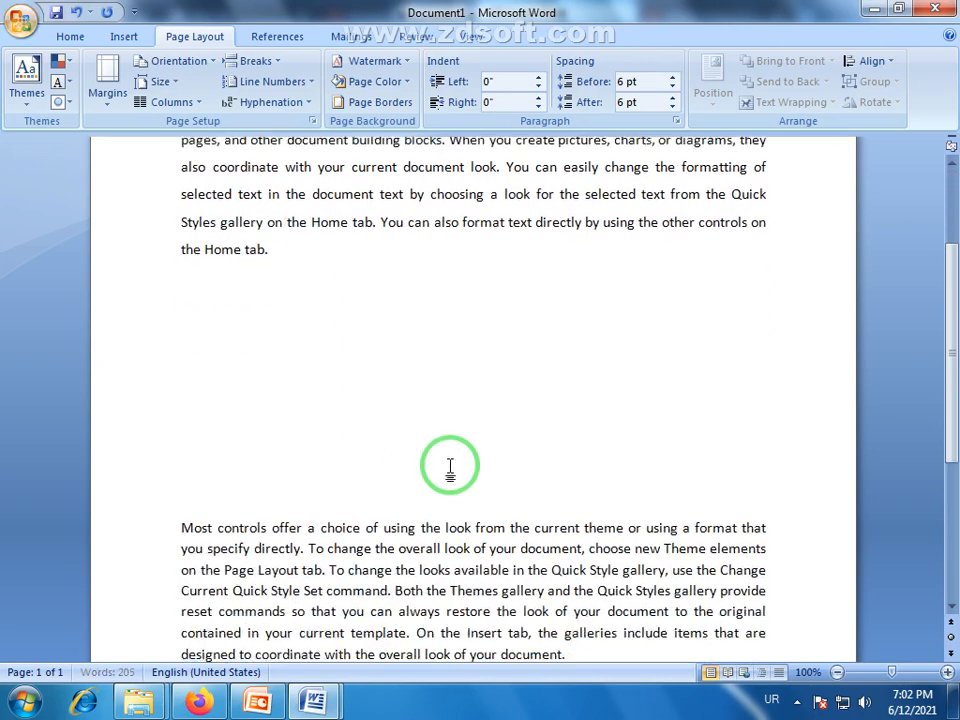
left_click(197, 332)
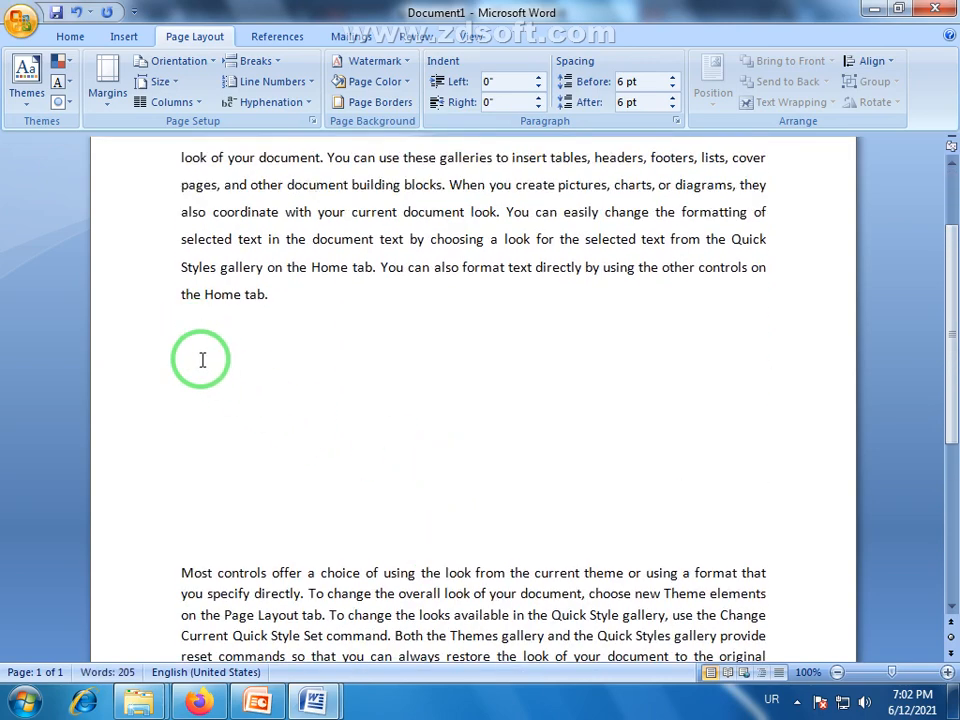
scroll(495, 441, "up", 2)
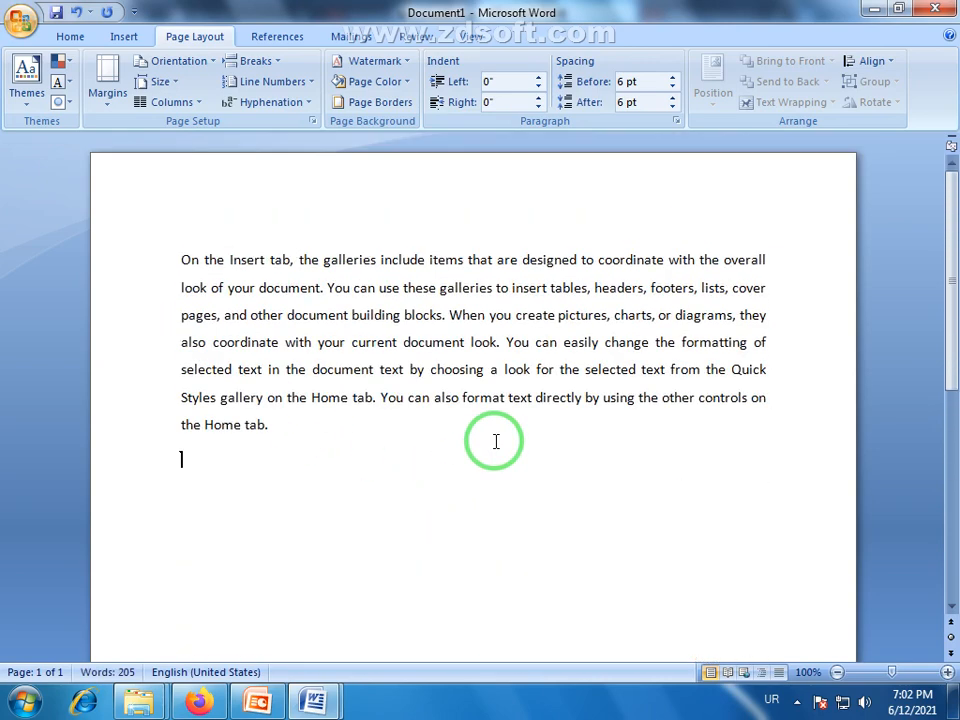
Draw a rounded rectangle about 6.05 by 2.18 inches below the first paragraph and narrow it to about 4.28 inches.
left_click(122, 40)
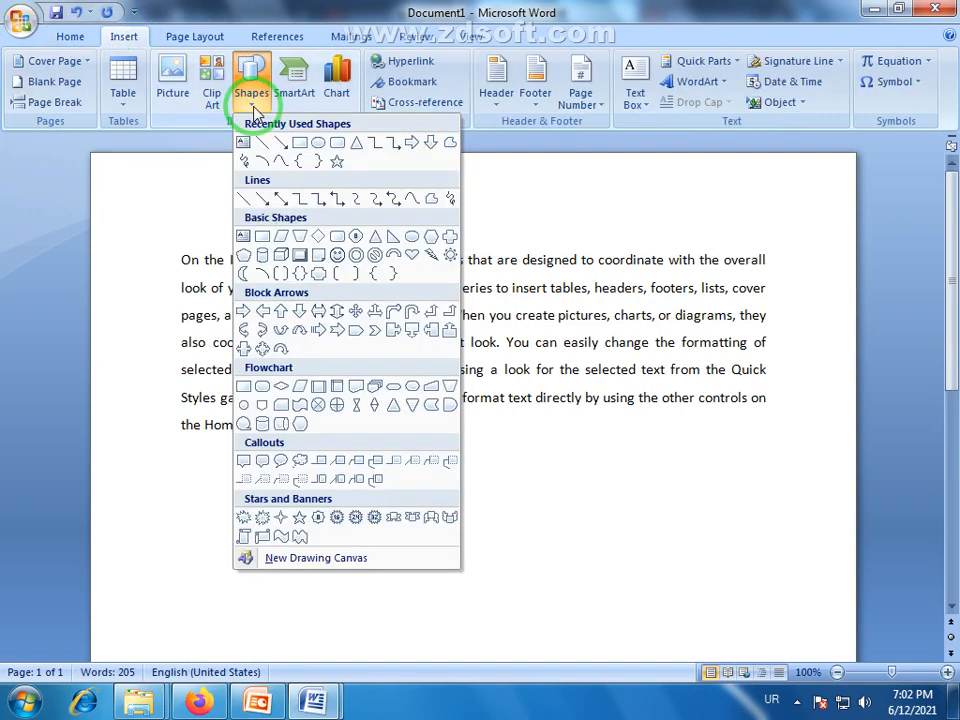
left_click(334, 159)
left_click_drag(198, 465, 742, 613)
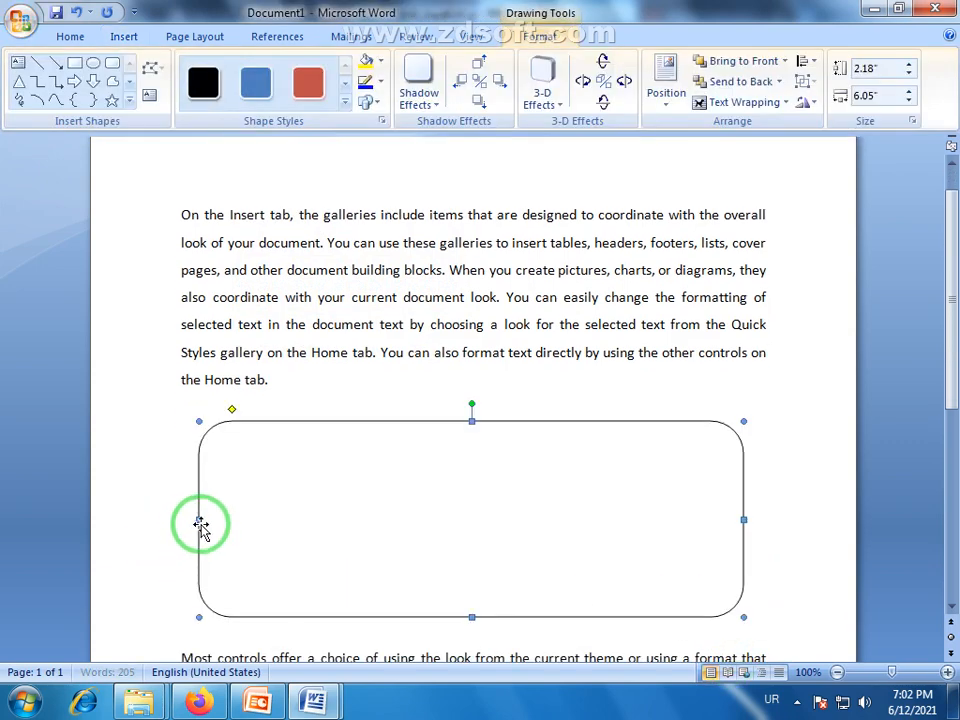
left_click_drag(198, 520, 358, 516)
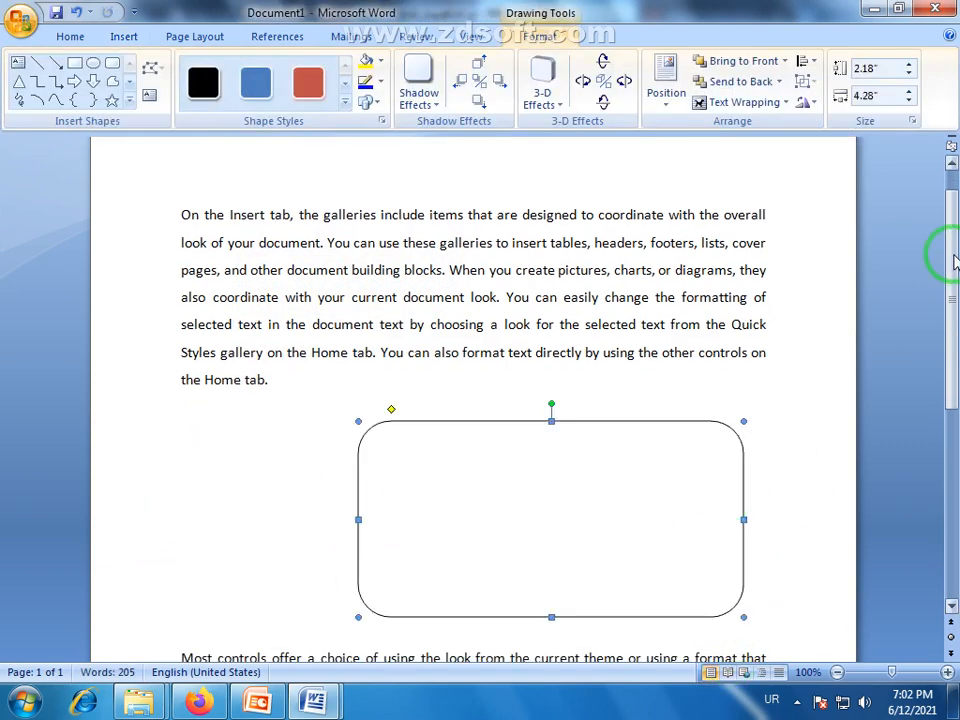
left_click_drag(945, 257, 952, 278)
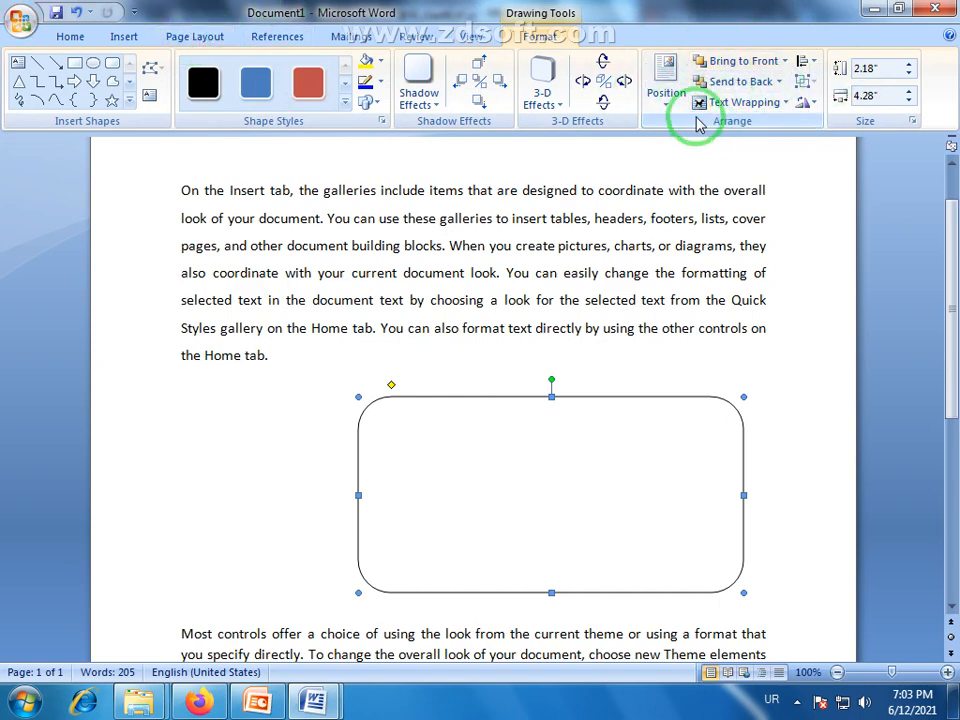
Compare the availability of the page layout Arrange commands with the cursor in the first paragraph and with the rounded rectangle selected.
left_click(194, 40)
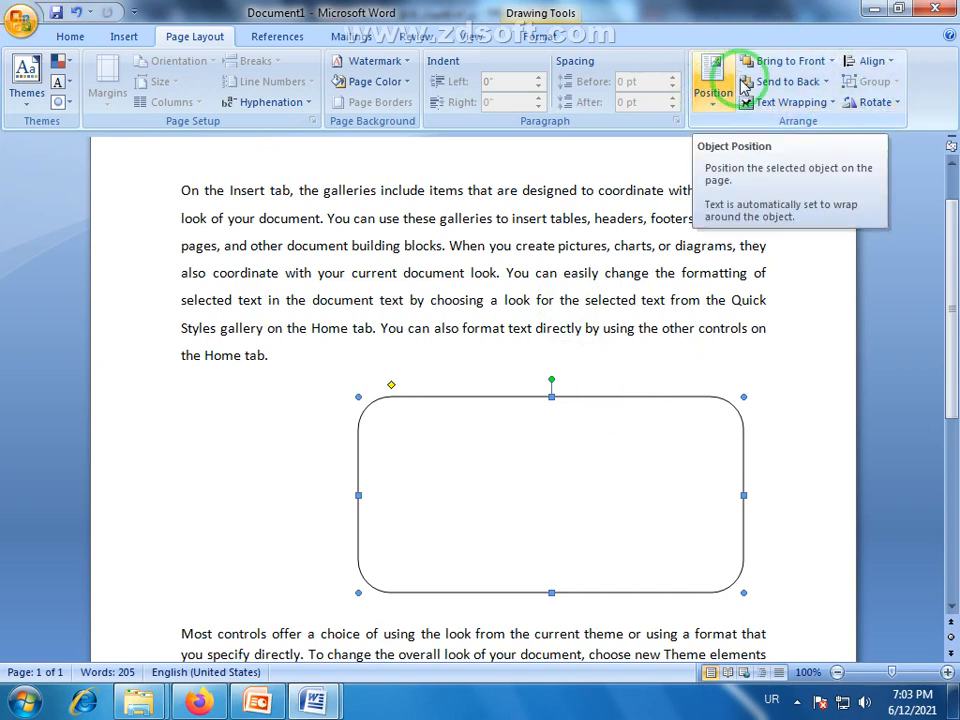
left_click(461, 246)
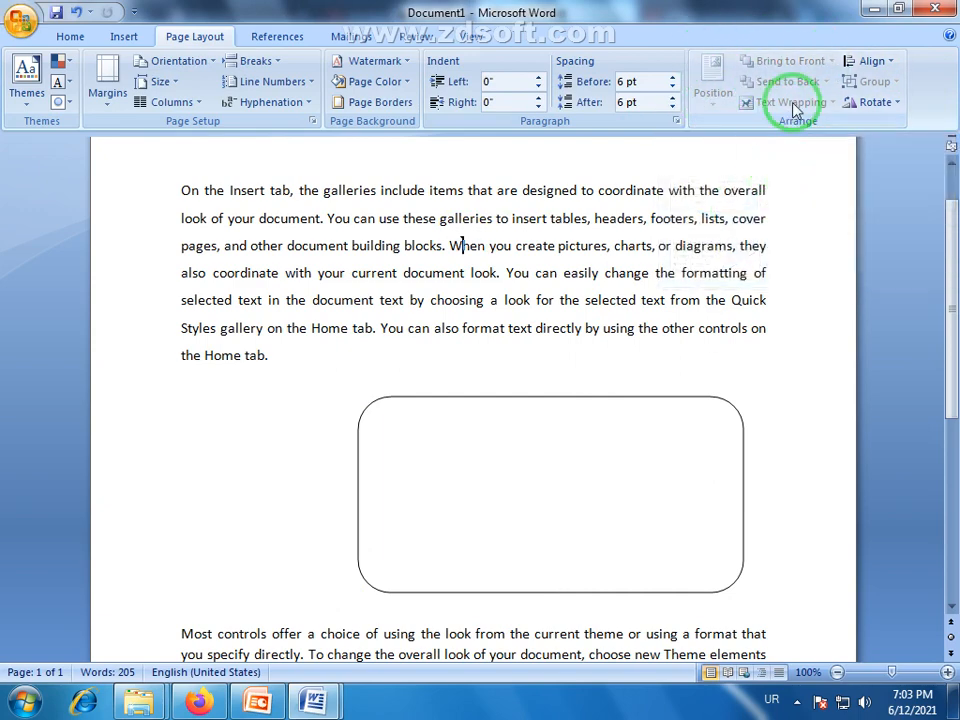
left_click(610, 398)
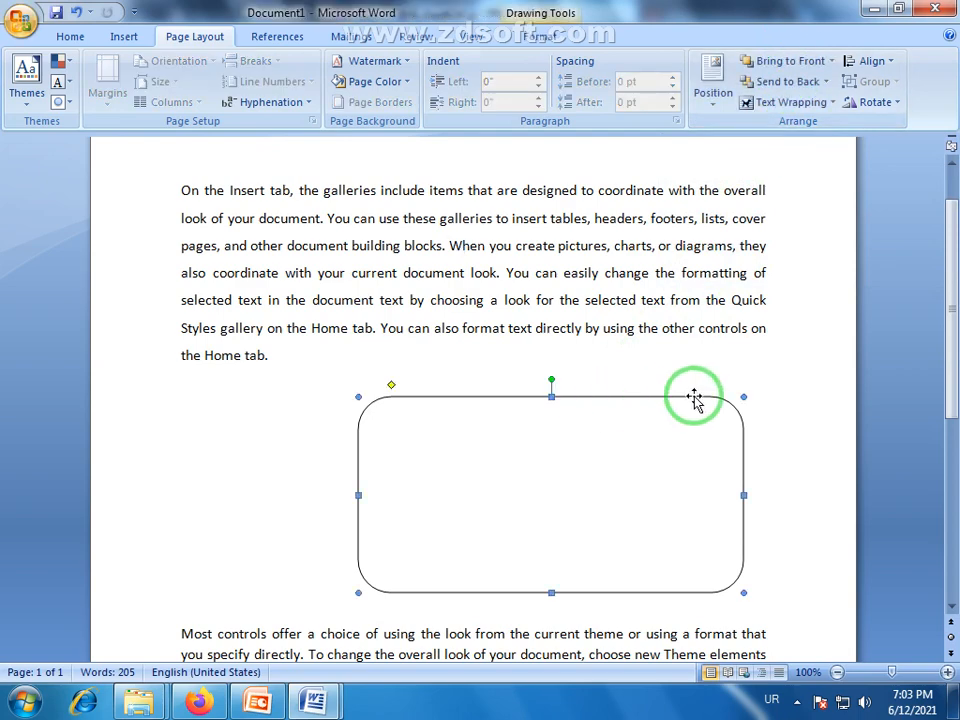
scroll(953, 335, "down", 1)
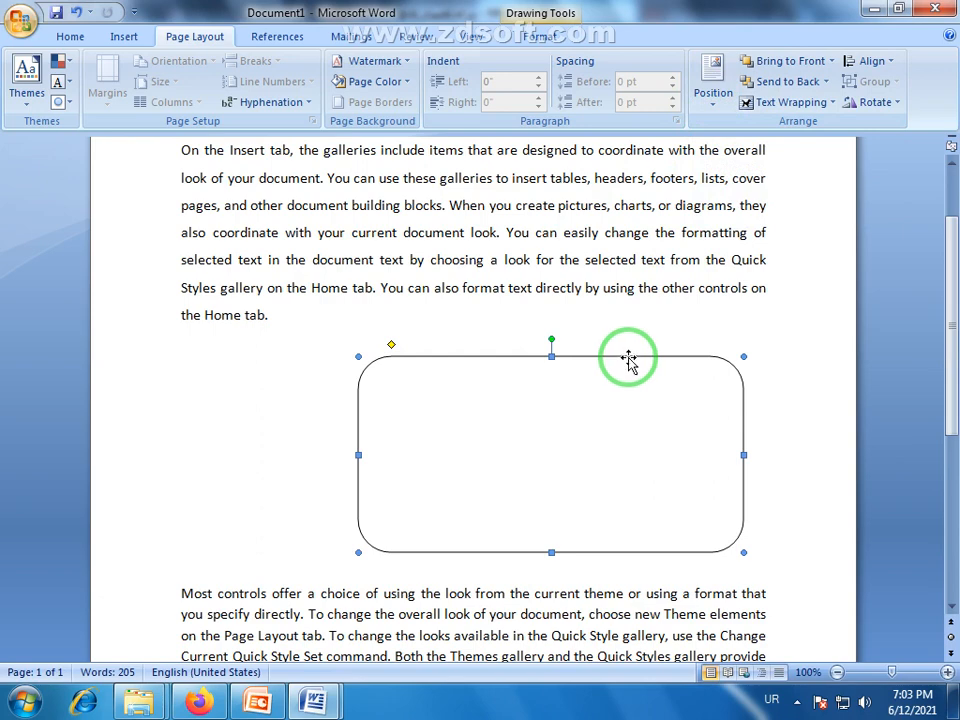
Shift the rounded rectangle slightly to the right and position it in the middle center of the page with square text wrapping.
left_click_drag(625, 354, 665, 350)
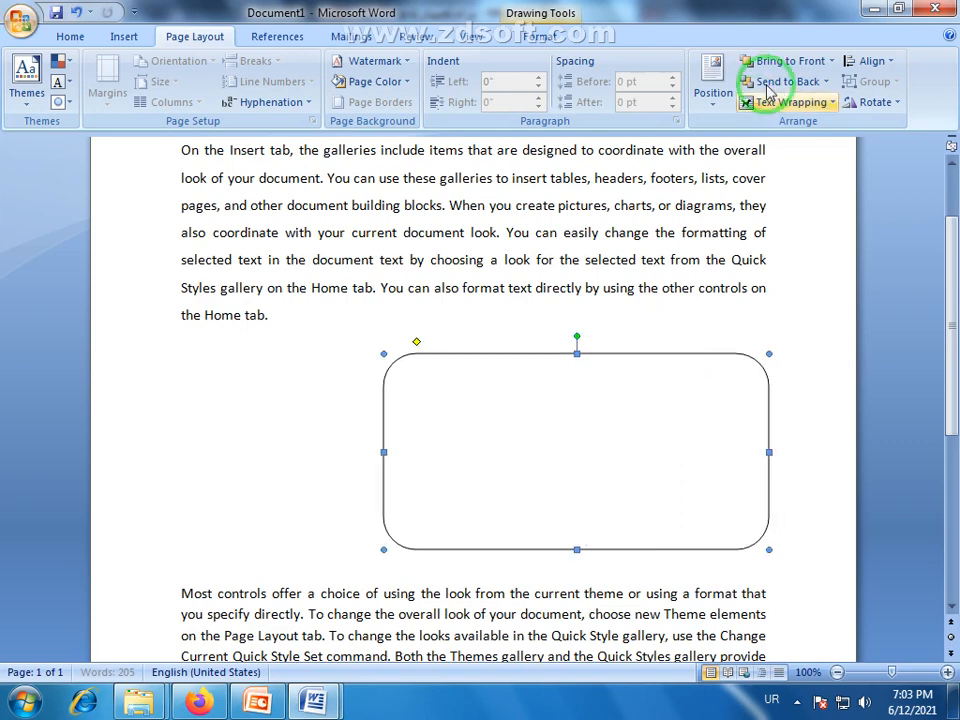
left_click(712, 100)
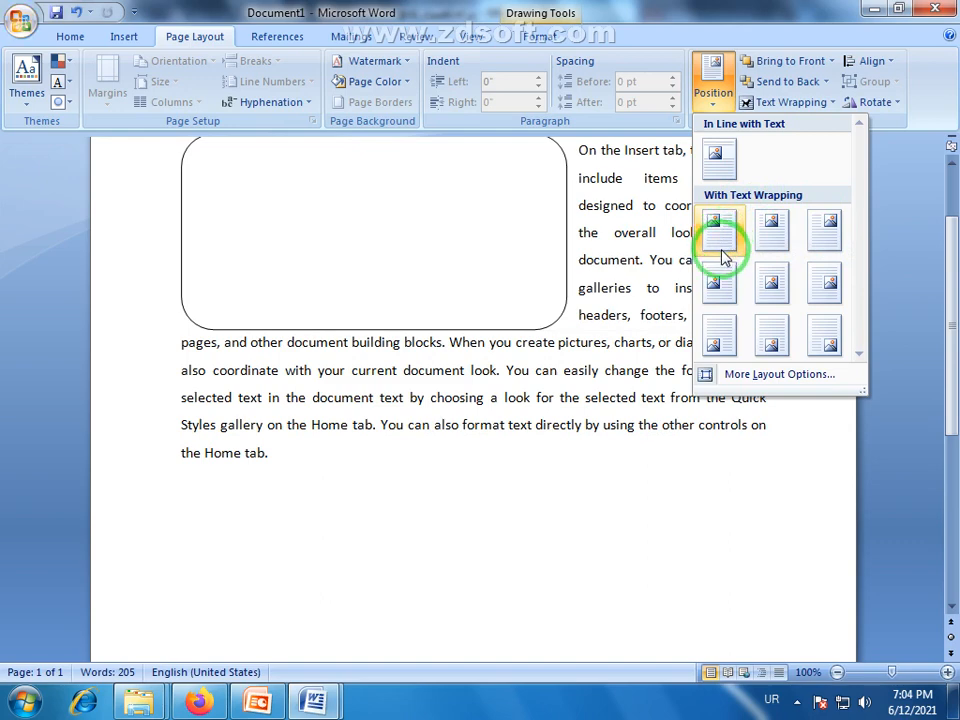
left_click_drag(951, 255, 951, 220)
left_click(713, 100)
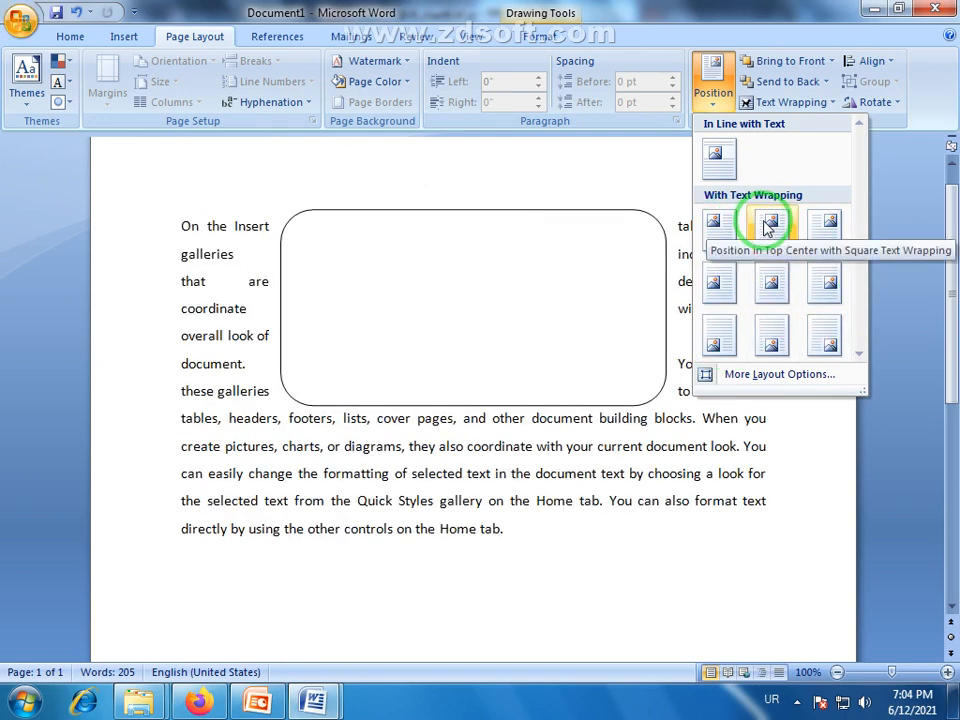
left_click(778, 288)
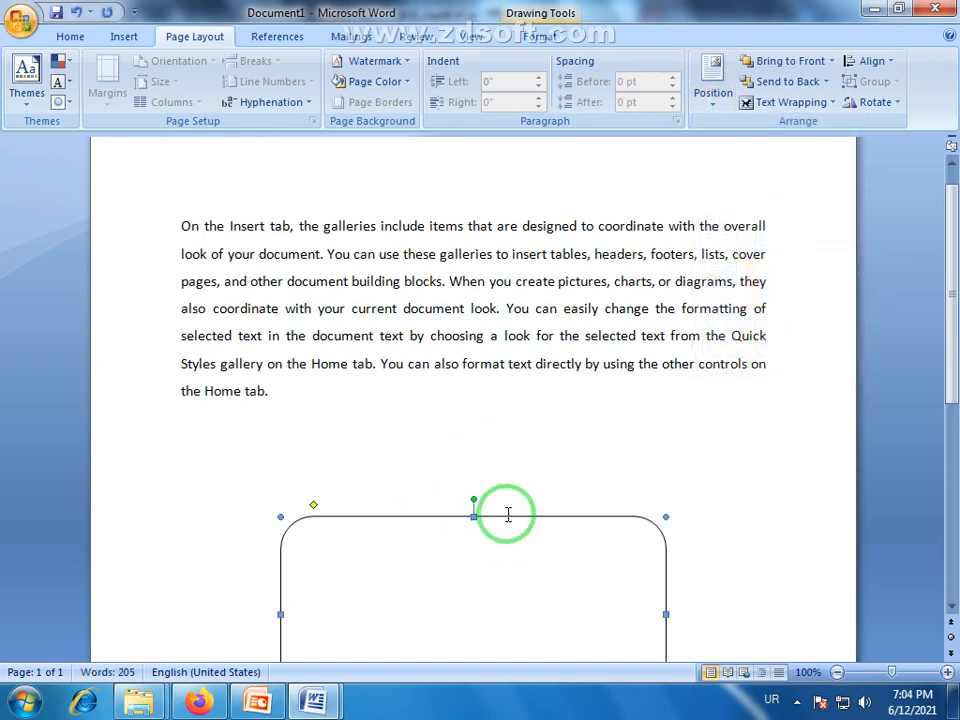
Move the rounded rectangle back up between the two paragraphs and review the available Position layouts.
left_click_drag(507, 519, 611, 434)
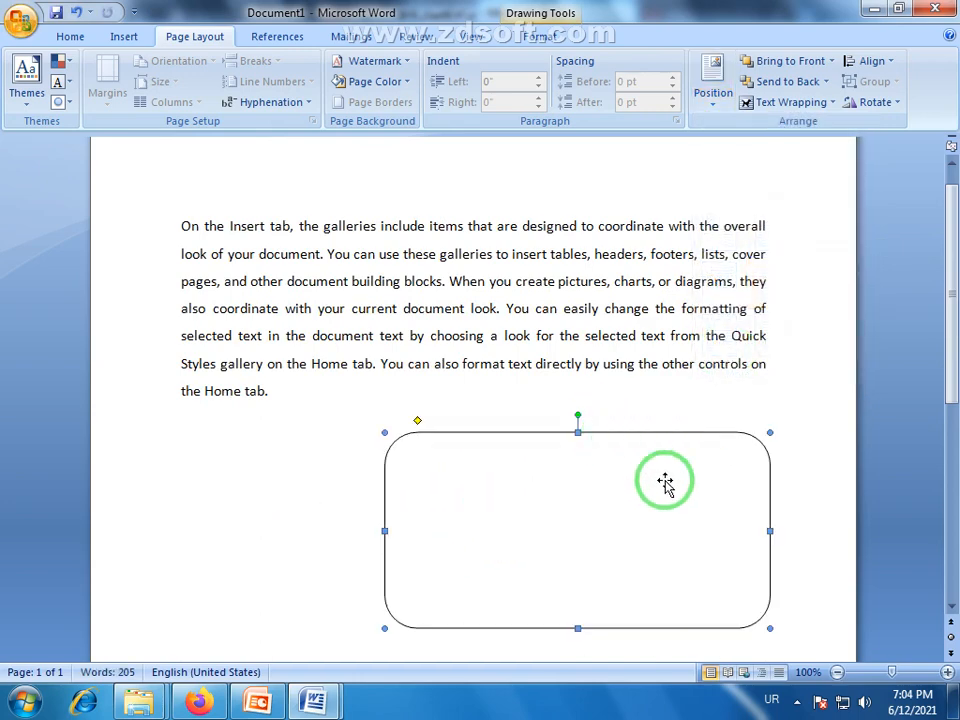
left_click_drag(954, 294, 955, 301)
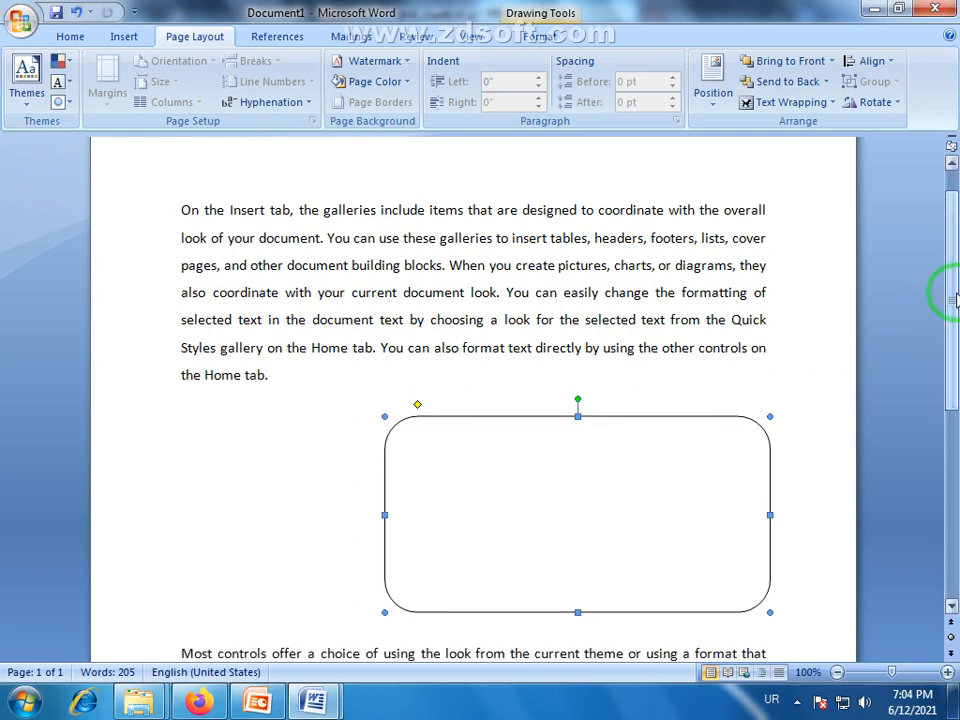
left_click(715, 108)
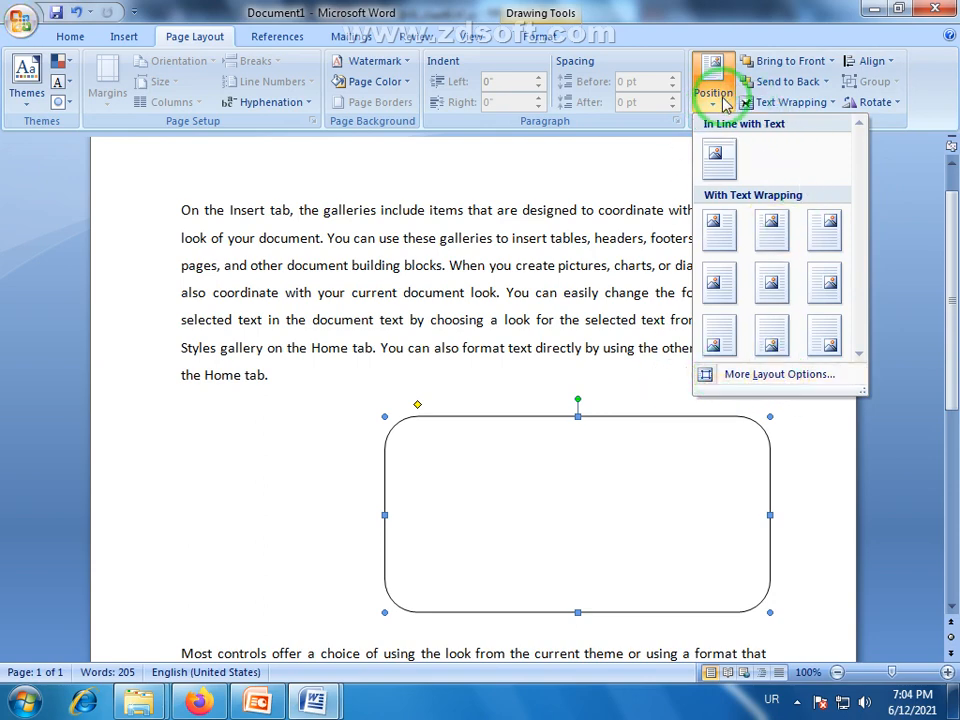
left_click(718, 106)
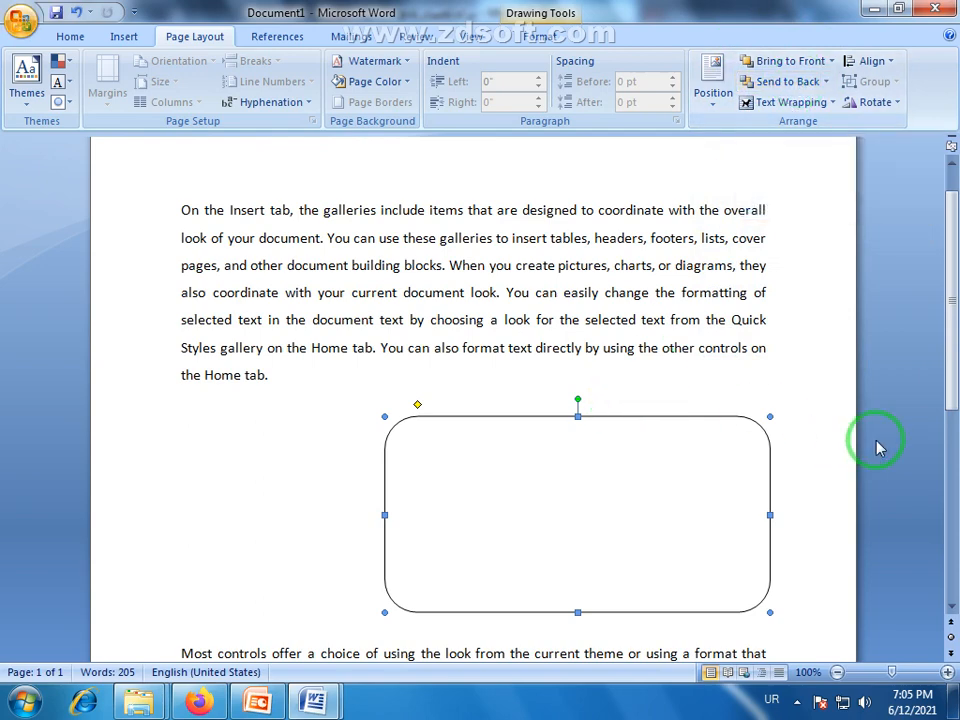
Apply the red shape style to the rounded rectangle.
left_click_drag(951, 322, 948, 388)
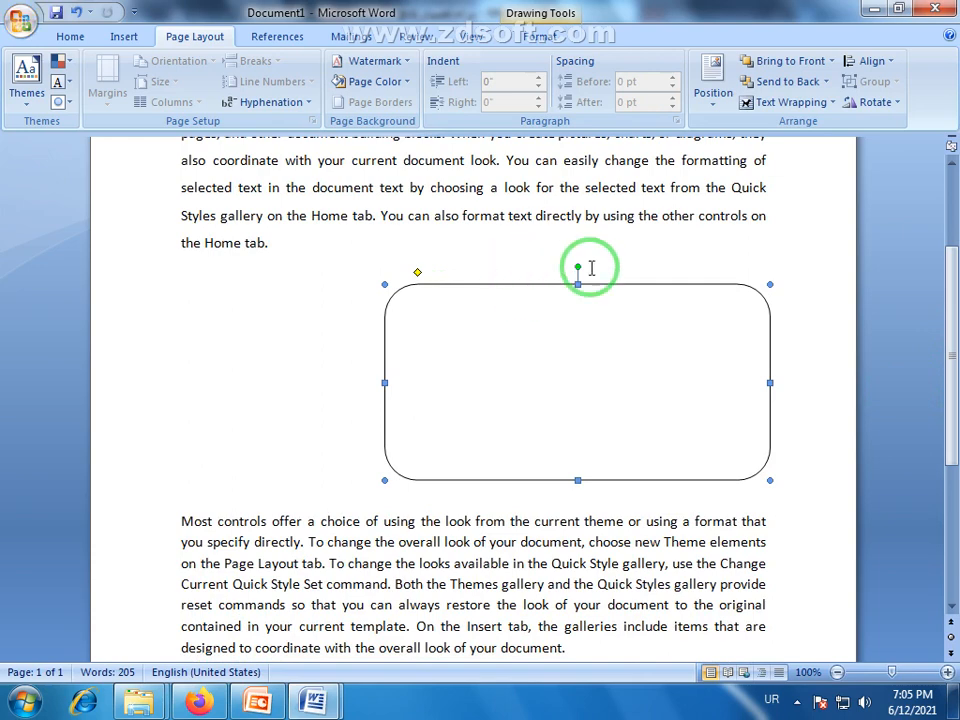
double_click(616, 283)
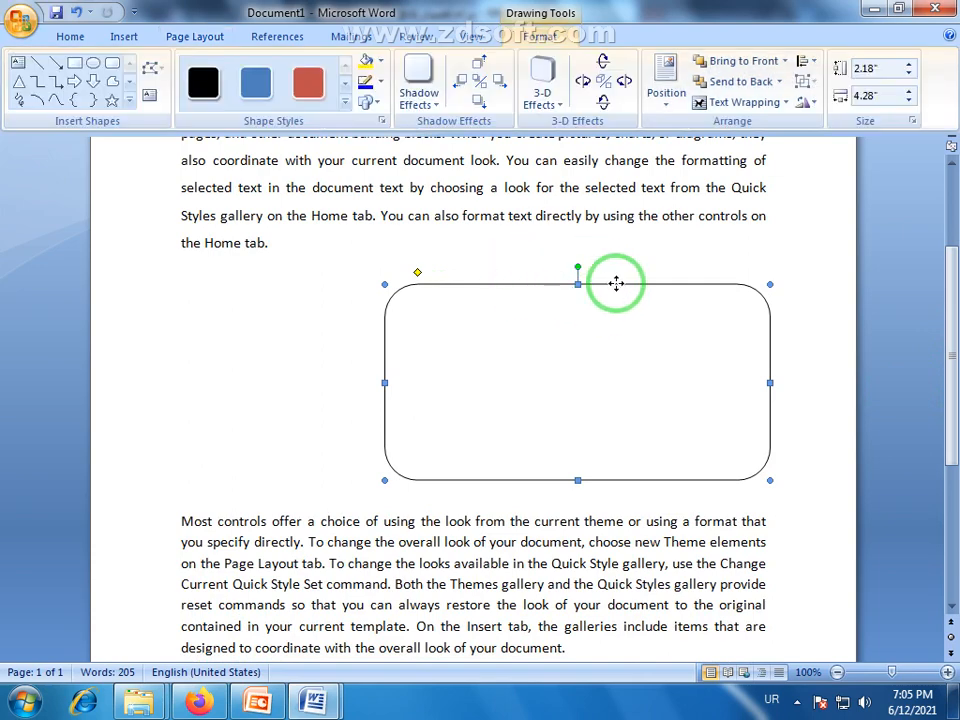
left_click(307, 86)
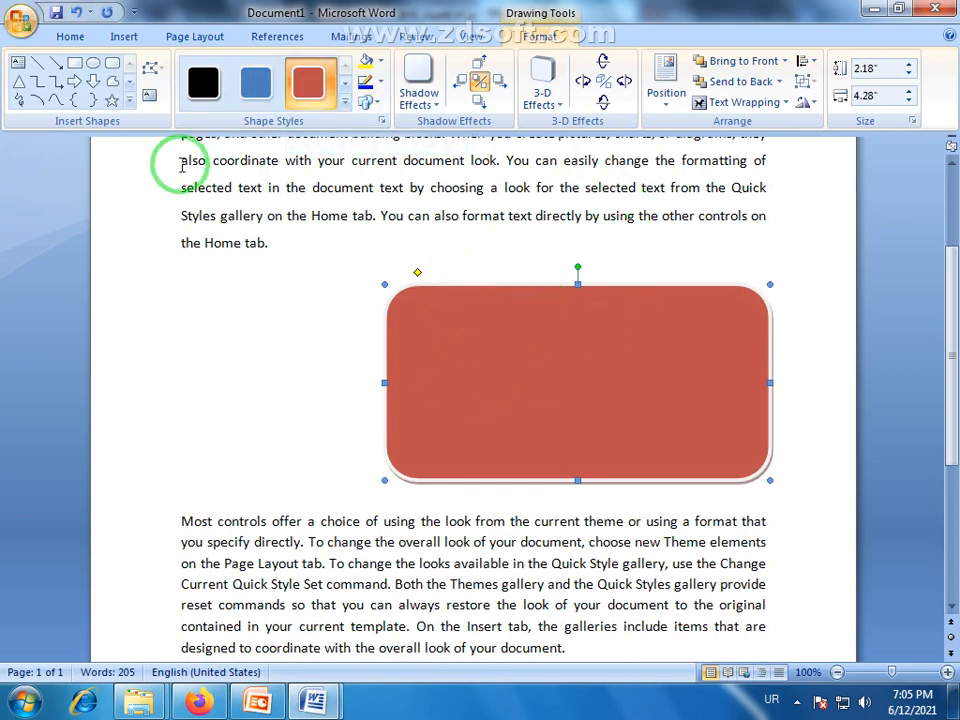
Draw a heart about 2.99 inches wide and 2.9 inches high overlapping the right part of the rounded rectangle.
left_click(130, 100)
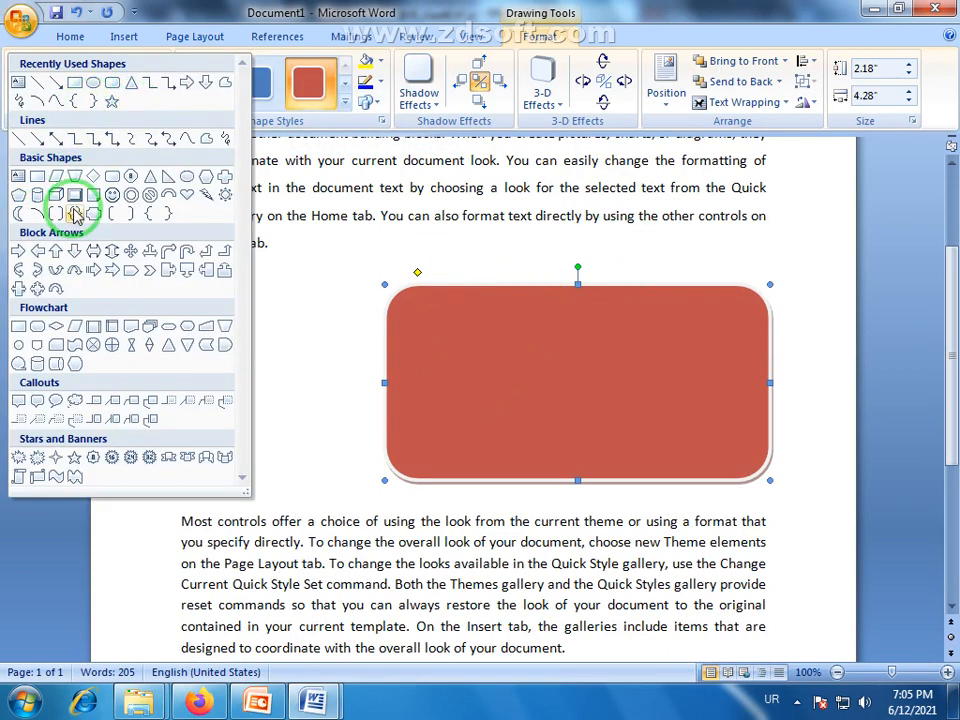
left_click(187, 196)
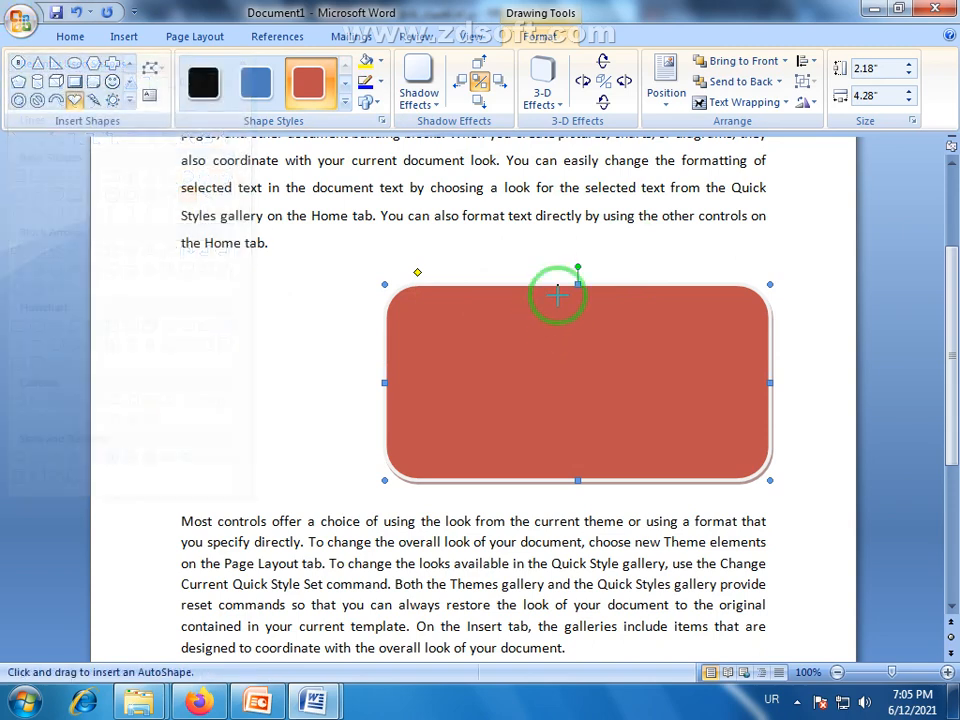
left_click_drag(484, 243, 752, 505)
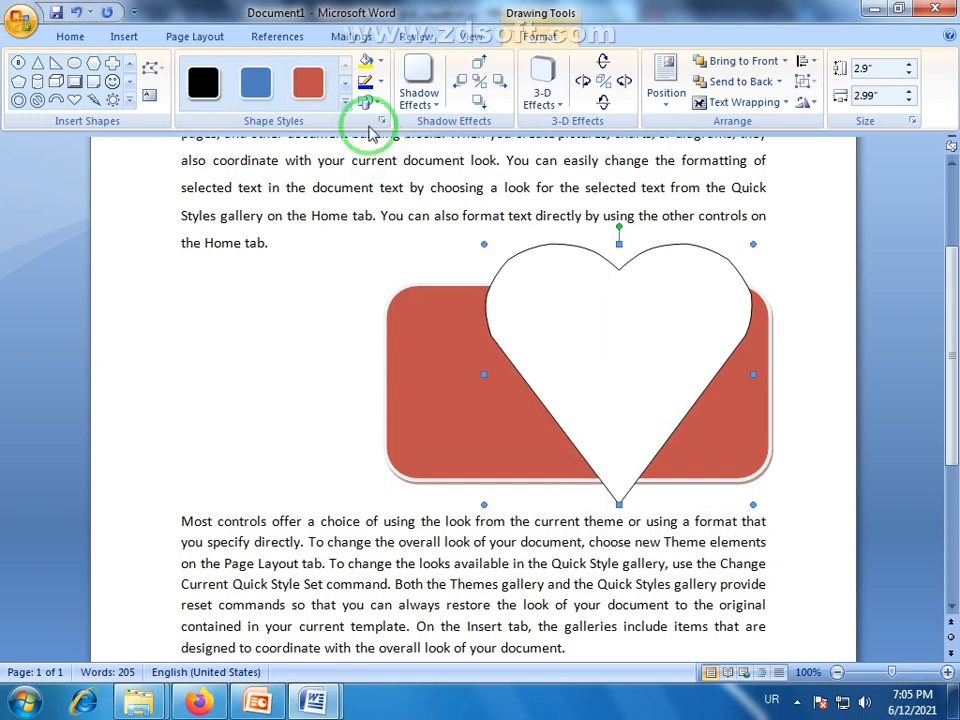
Apply the blue shape style to the rounded rectangle and the red shape style to the heart.
left_click(398, 342)
left_click(256, 83)
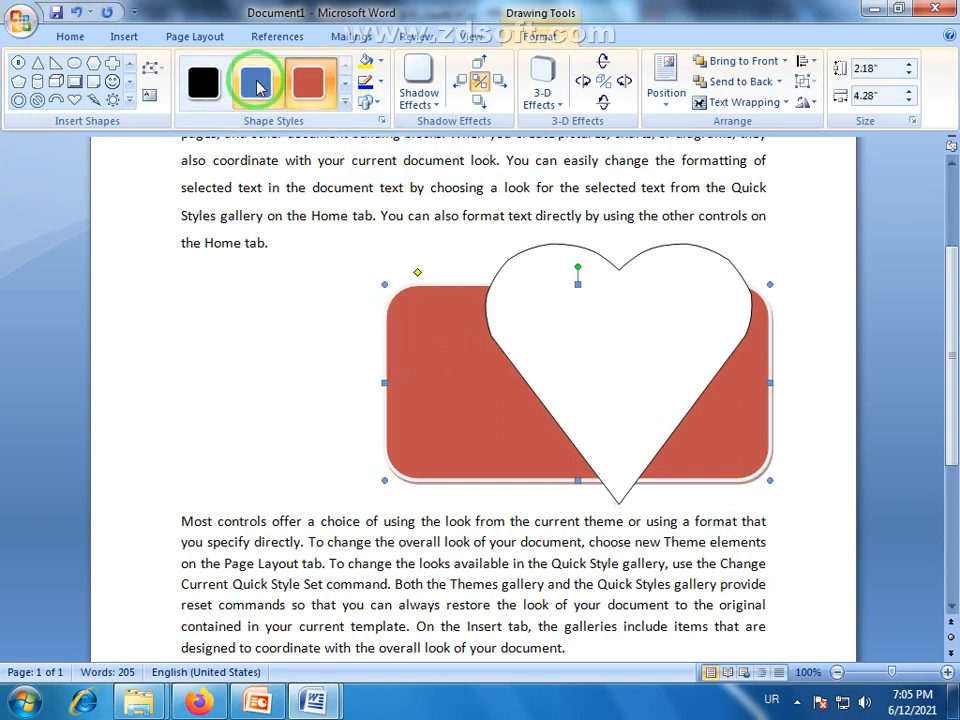
left_click(578, 283)
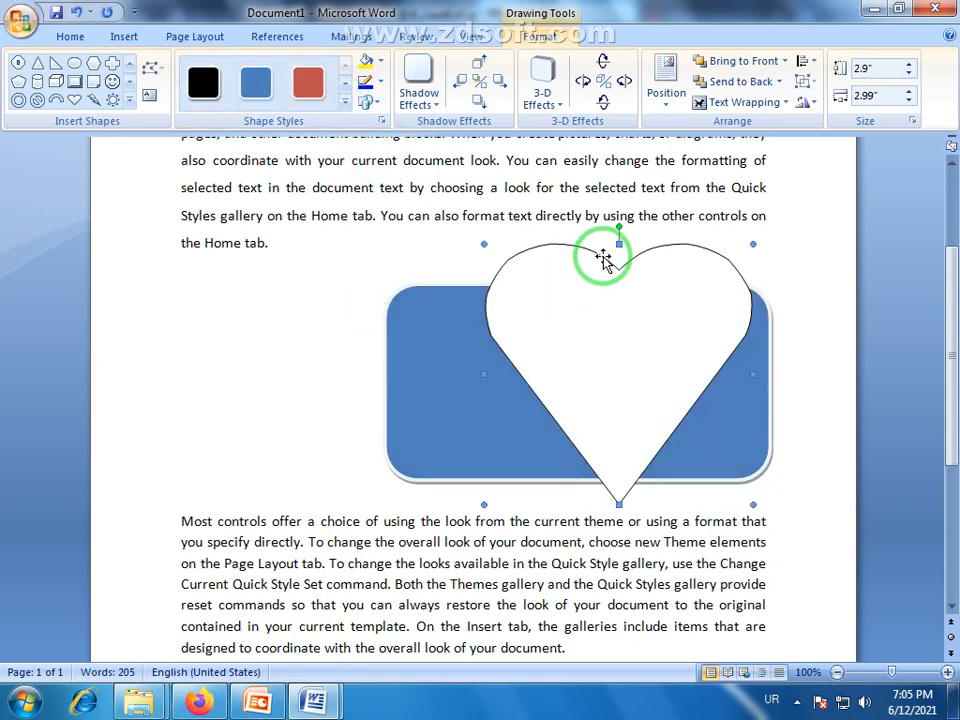
left_click(308, 83)
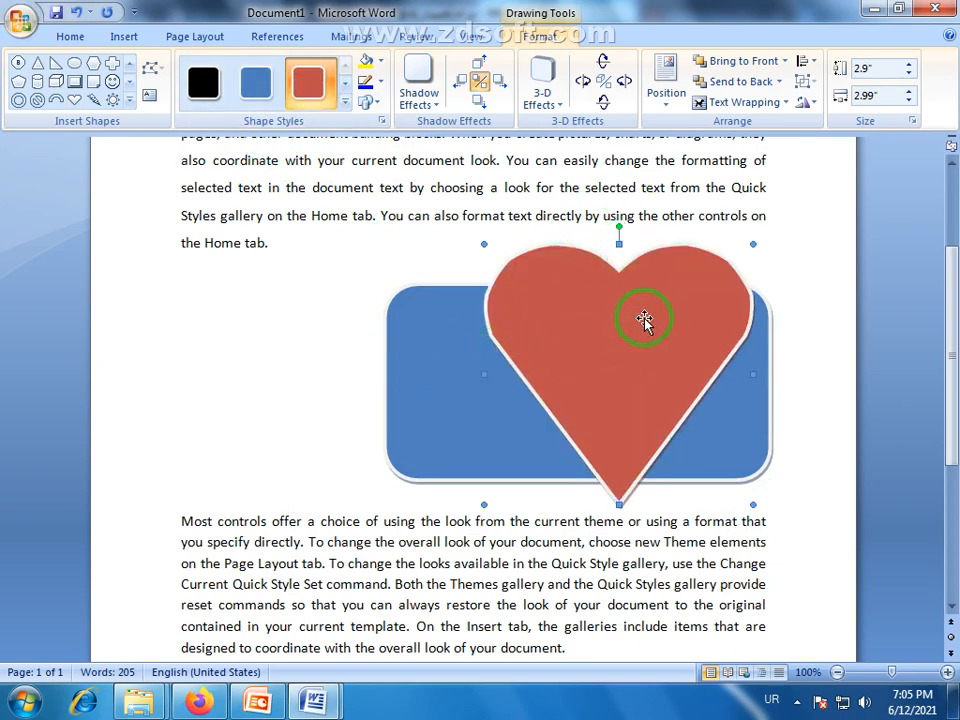
Send the red heart behind the blue rounded rectangle and bring it back to the front.
left_click(476, 399)
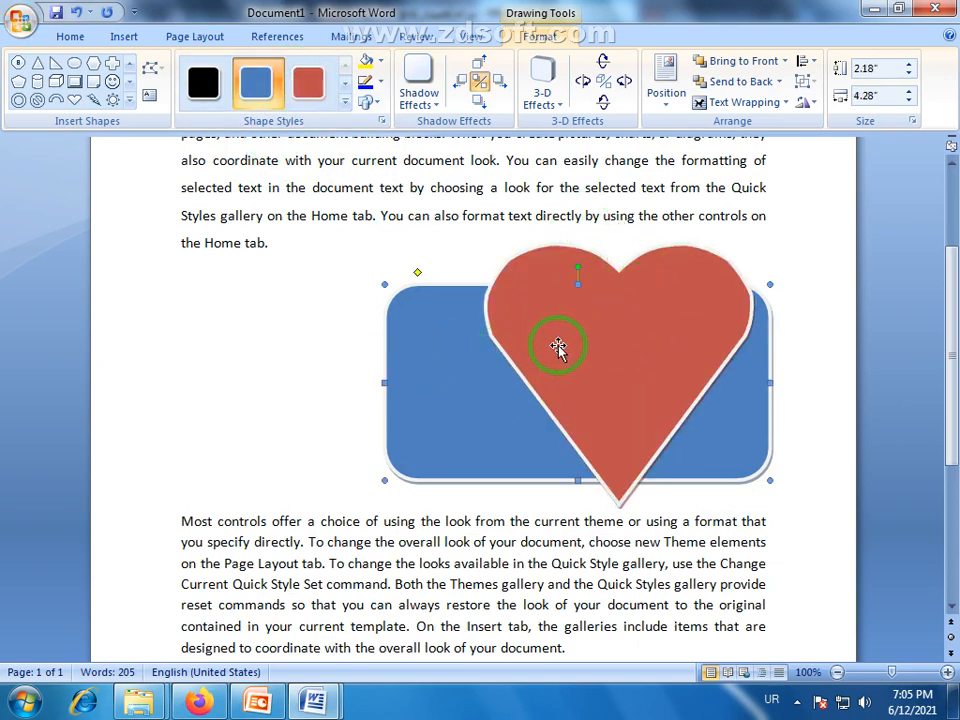
left_click(562, 344)
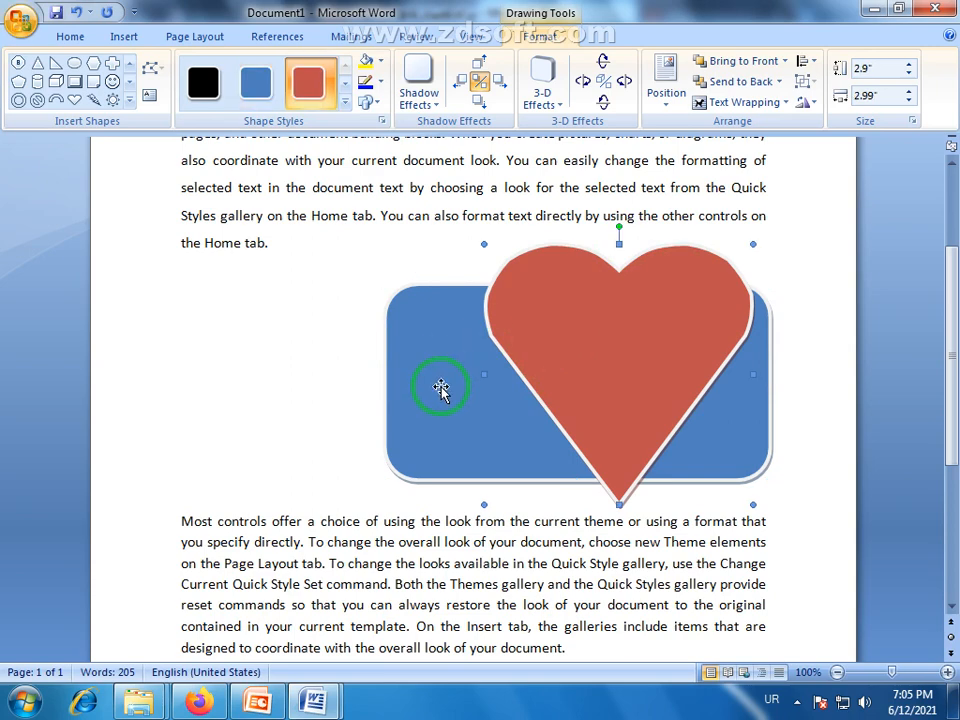
left_click(534, 312)
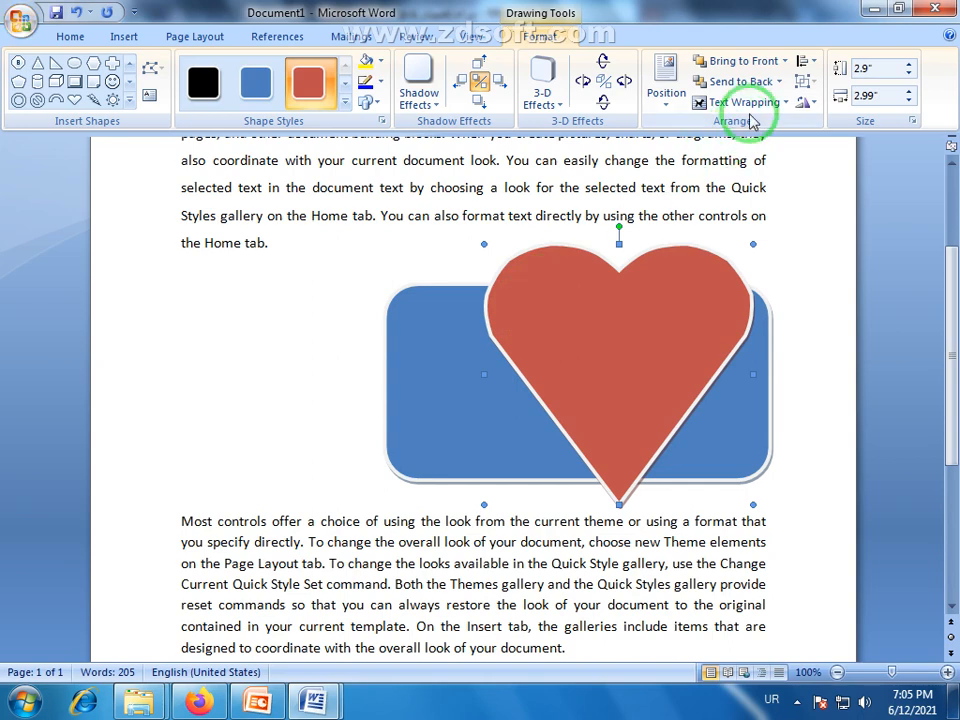
left_click(205, 38)
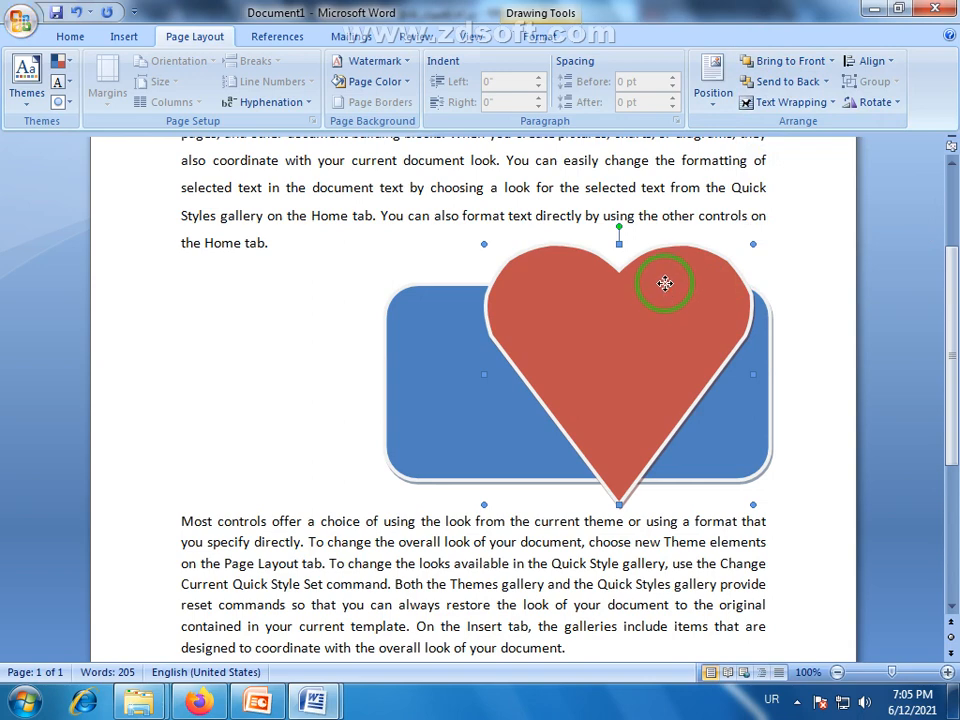
left_click(797, 83)
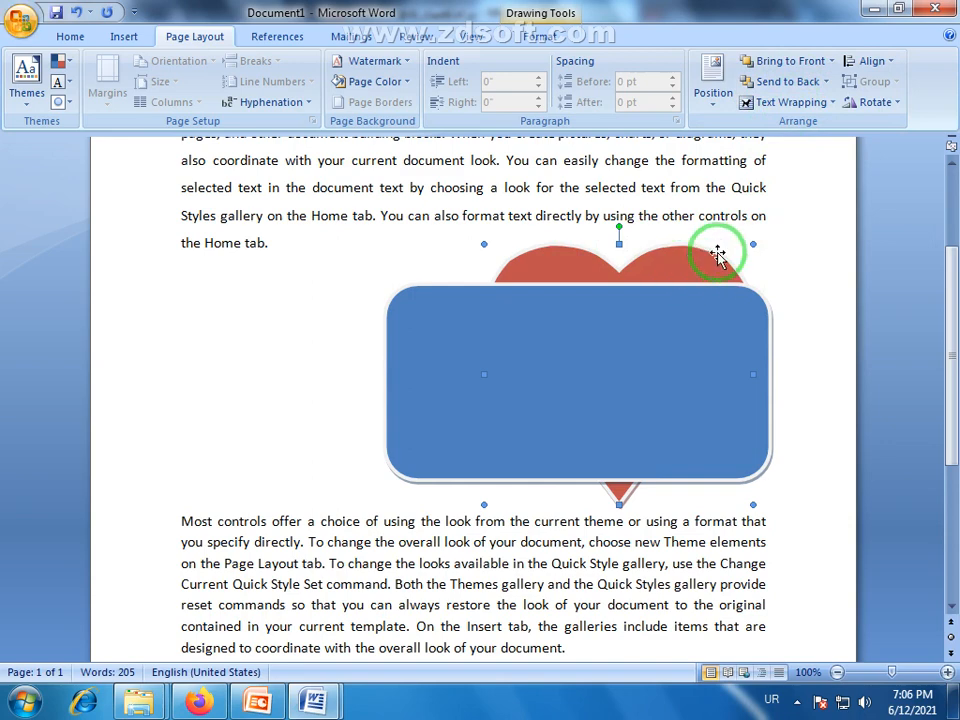
left_click(785, 64)
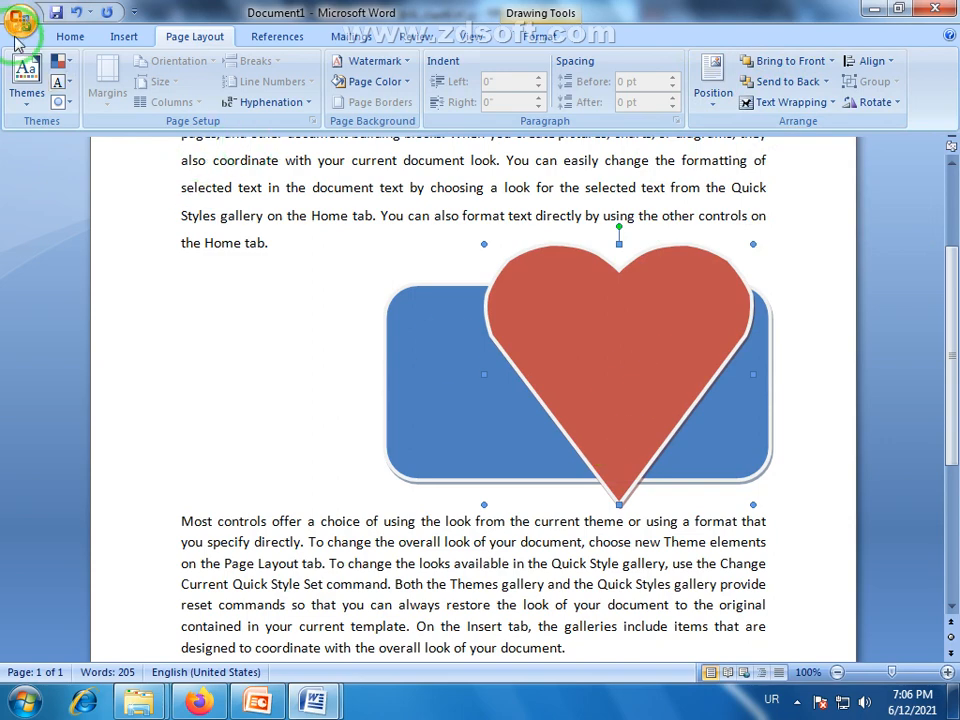
Draw a right block arrow about 3.66 by 0.98 inches from the blank left area across the rounded rectangle into the heart.
left_click(120, 38)
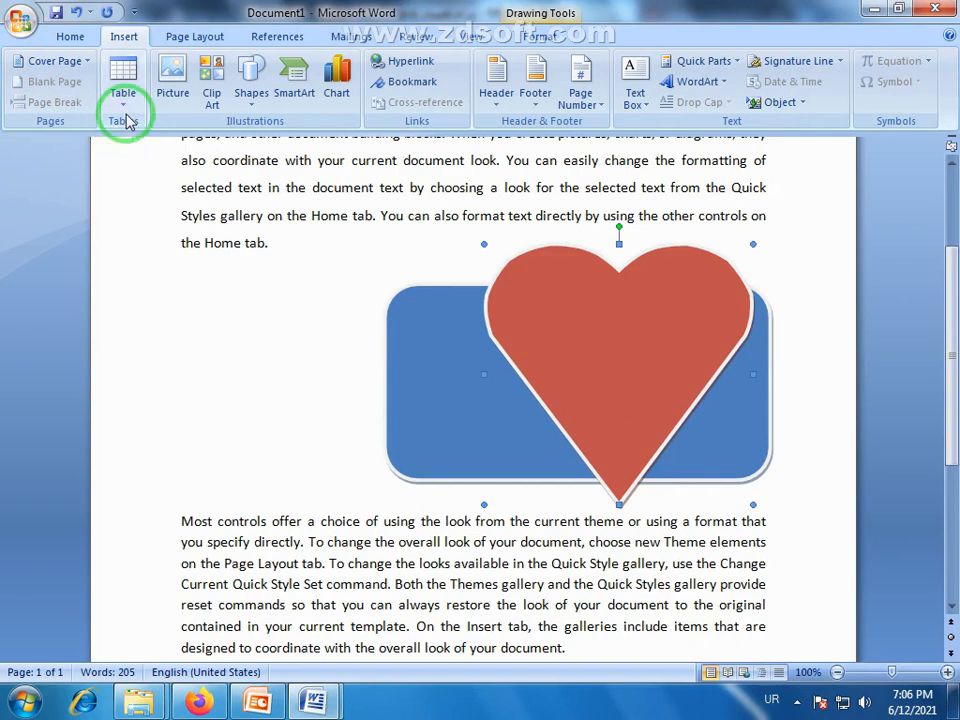
left_click(251, 72)
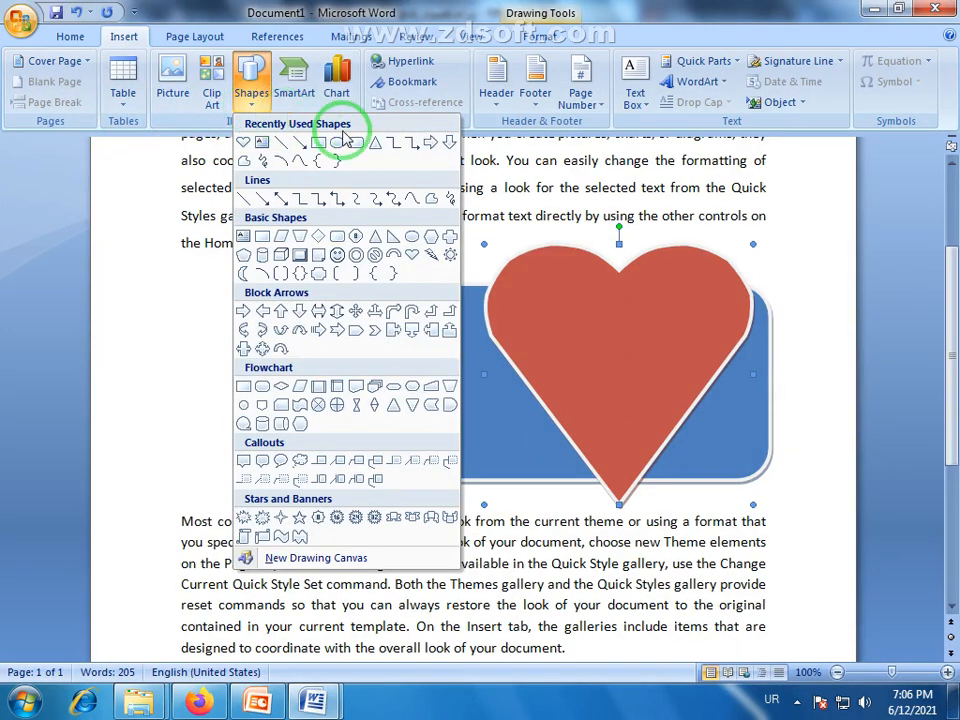
left_click(431, 142)
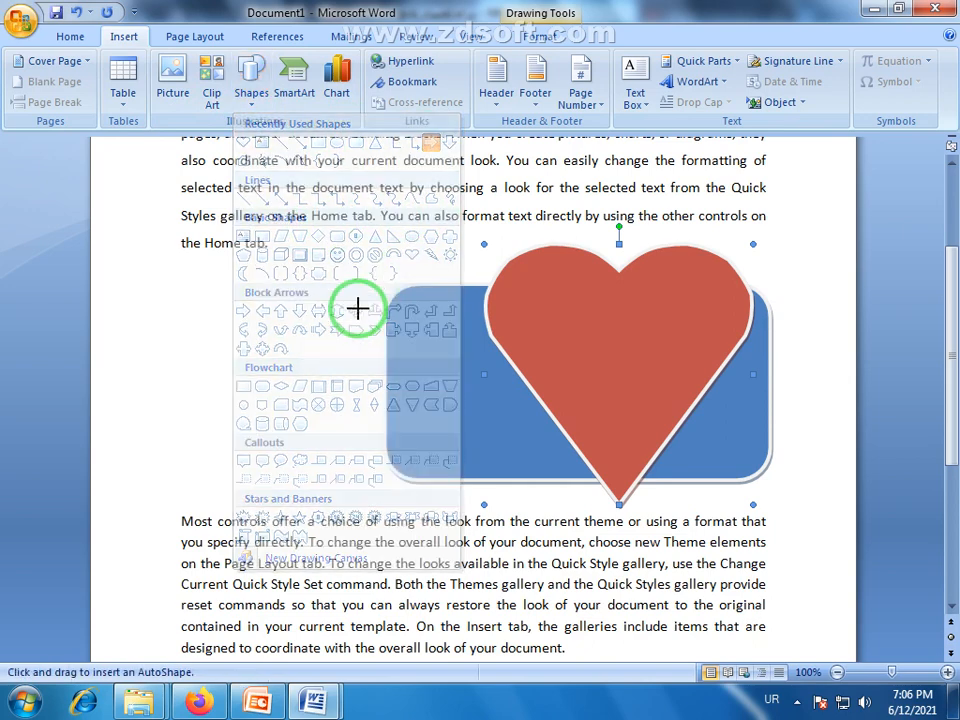
mouse_move(254, 330)
left_mouse_down()
mouse_move(572, 403)
mouse_move(583, 418)
left_mouse_up()
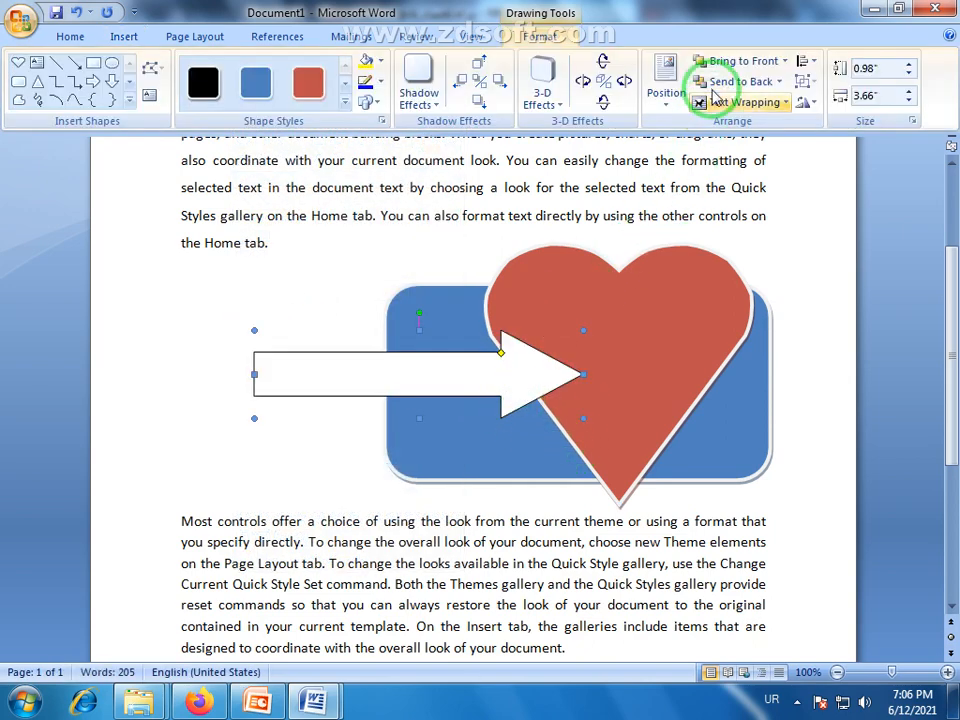
Apply the black shape style to the right block arrow and deselect it.
left_click(206, 88)
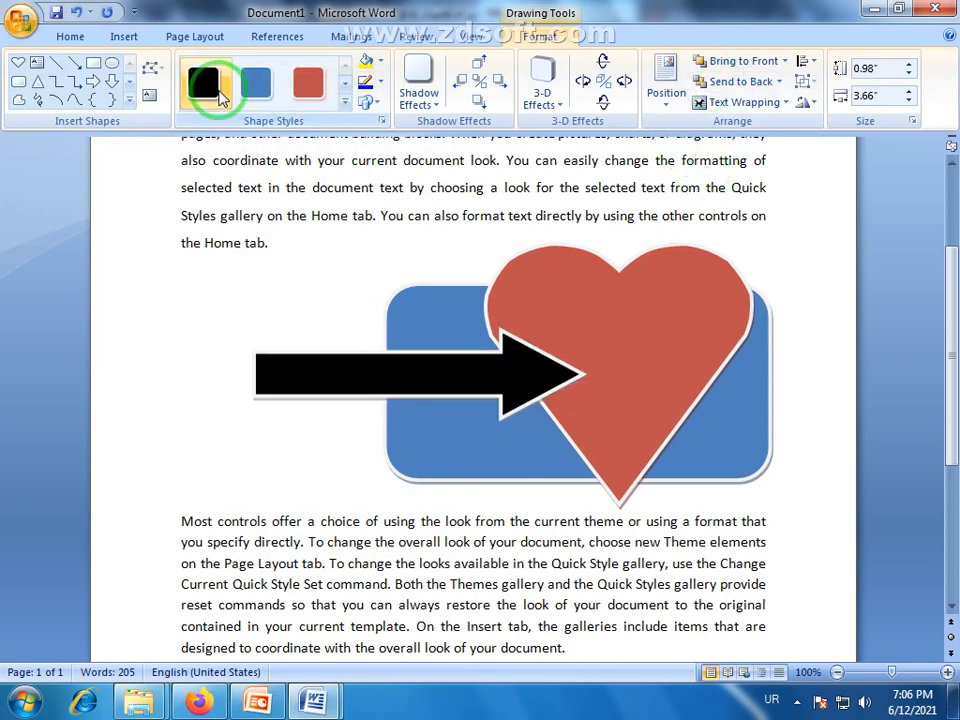
left_click(311, 285)
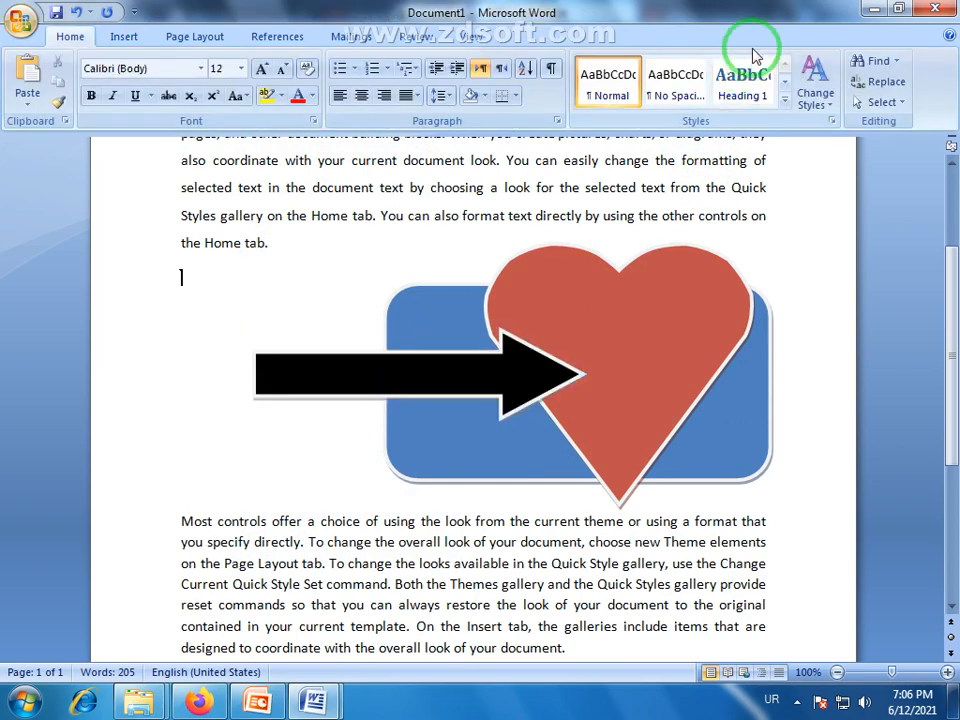
Send the black arrow to the back, behind both the blue rounded rectangle and the red heart.
left_click(559, 323)
left_click(168, 36)
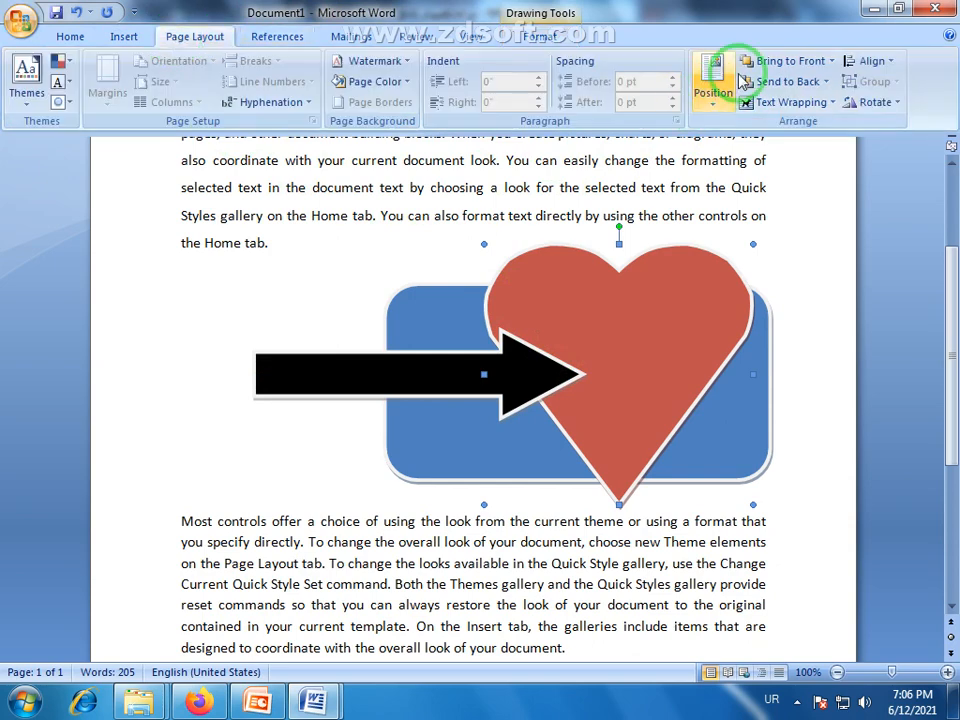
left_click(831, 61)
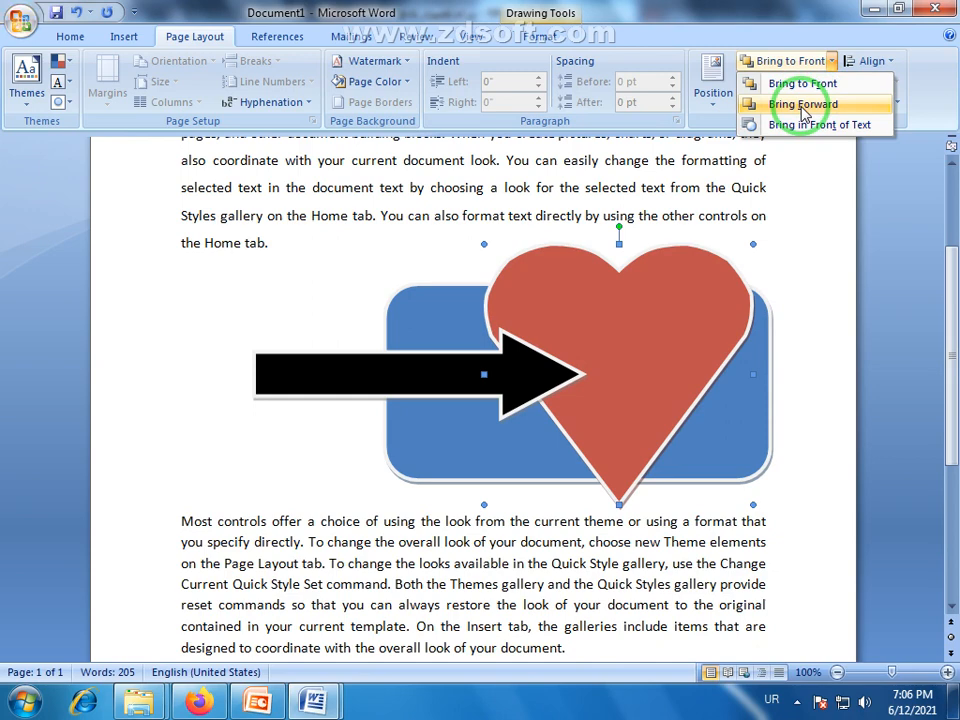
left_click(797, 16)
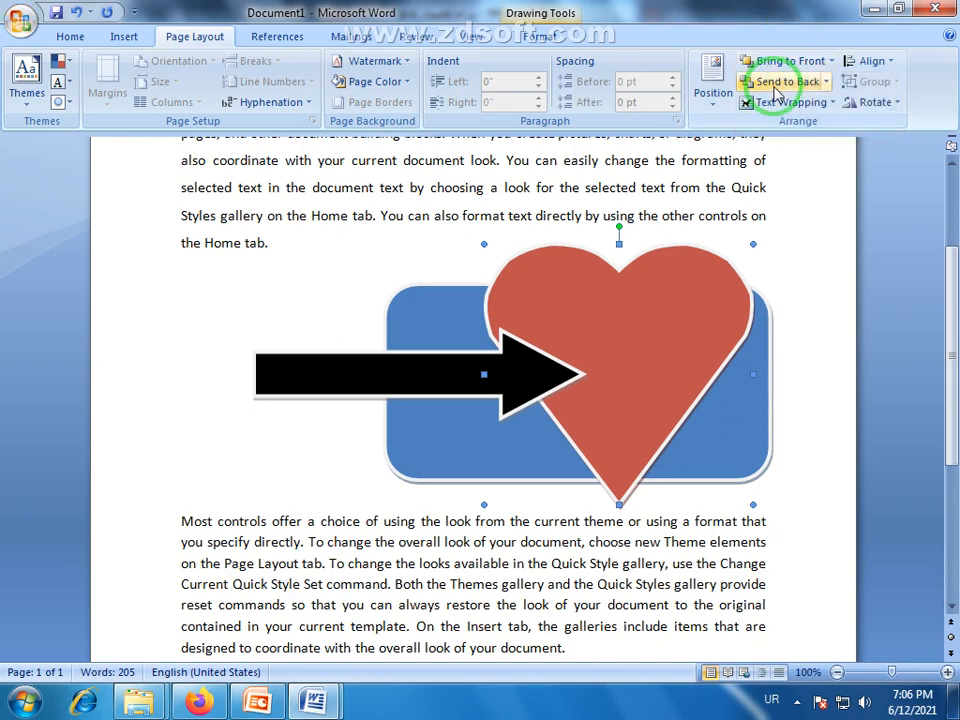
left_click(486, 378)
left_click(812, 84)
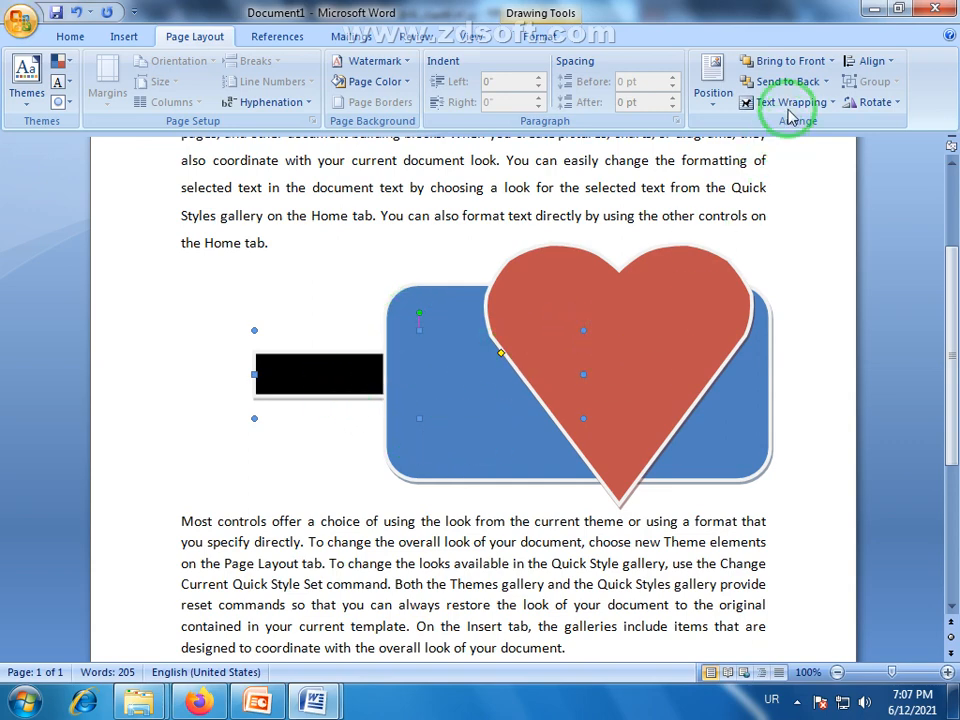
Bring the black arrow forward one layer at a time until it lies in front of the rectangle and the heart.
left_click(829, 61)
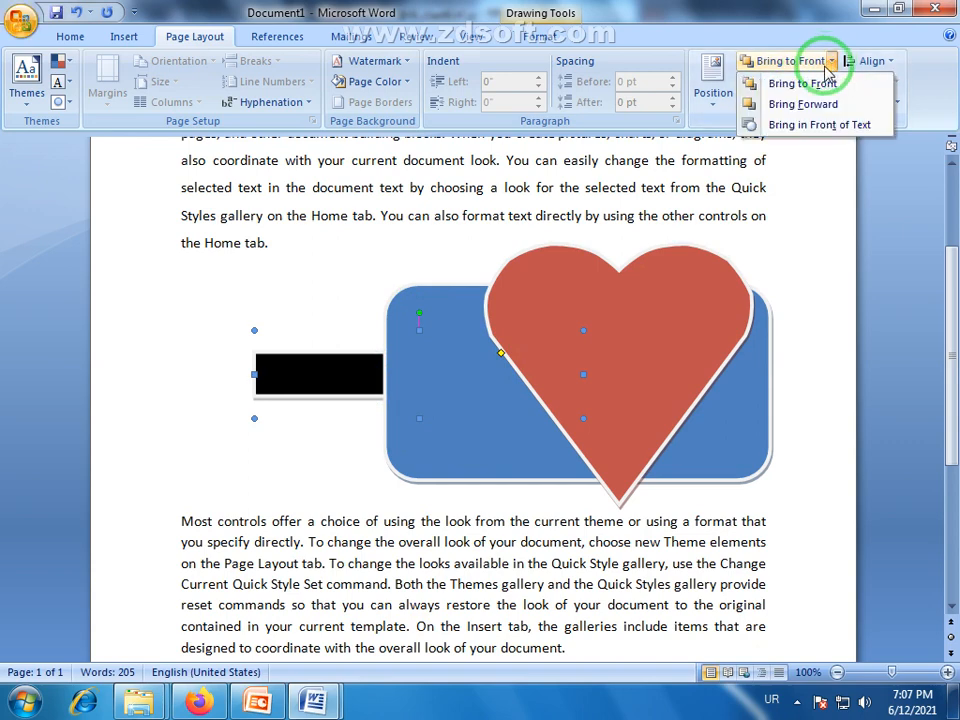
left_click(792, 106)
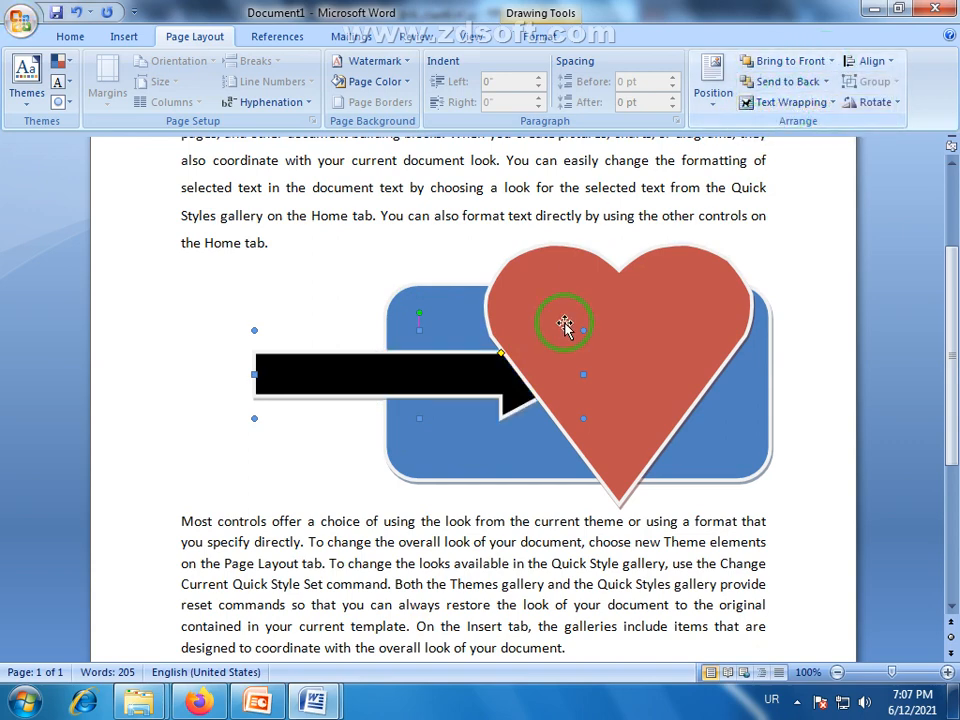
left_click(826, 82)
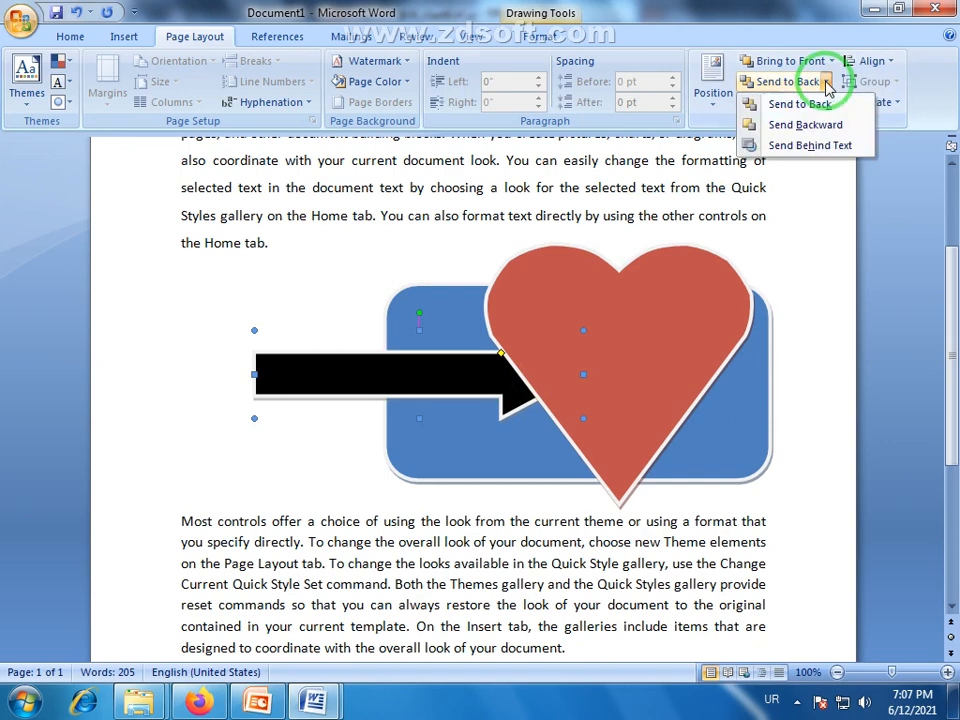
left_click(831, 61)
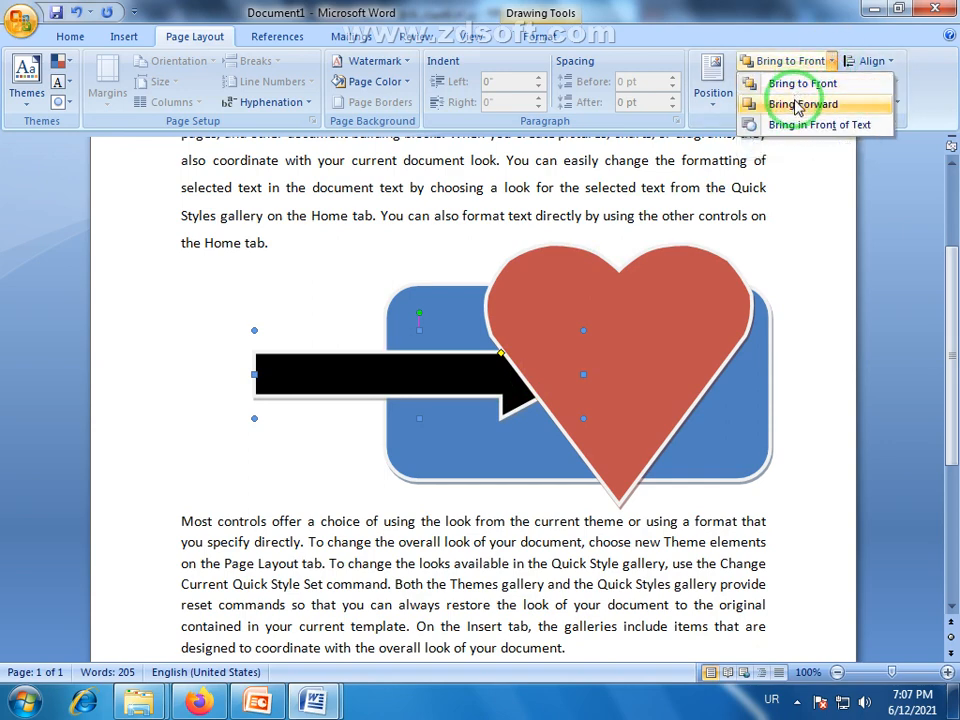
left_click(790, 105)
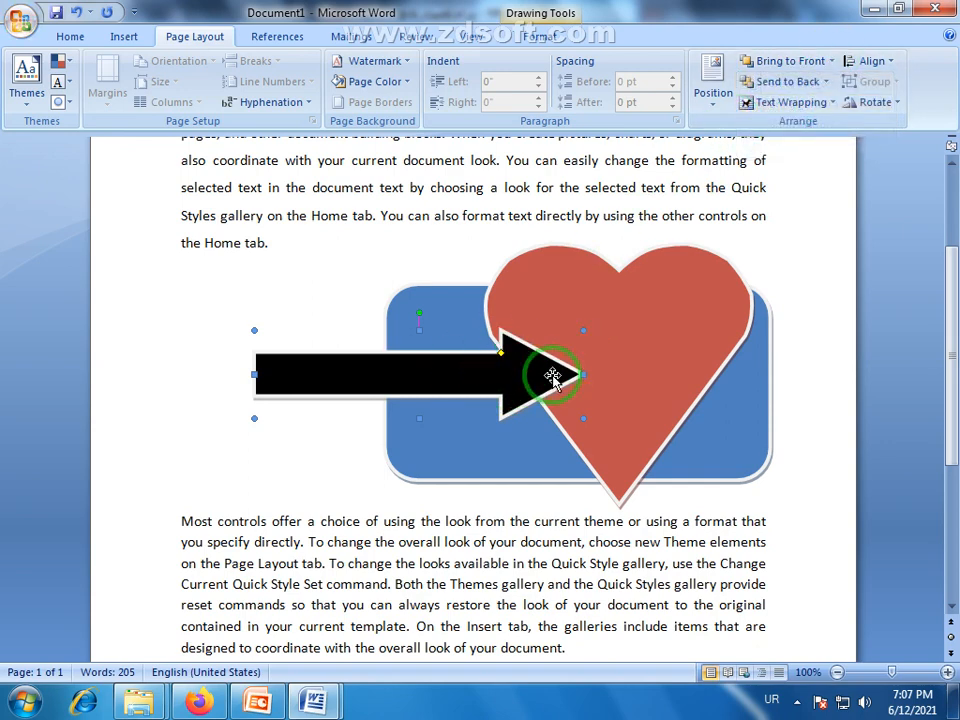
left_click(826, 82)
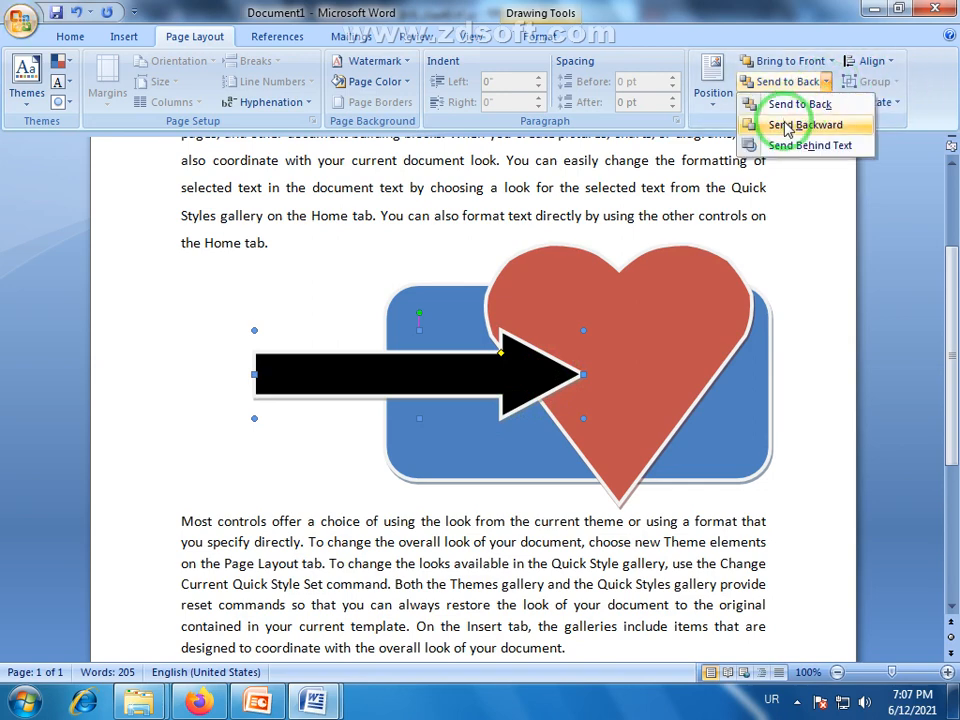
left_click(800, 9)
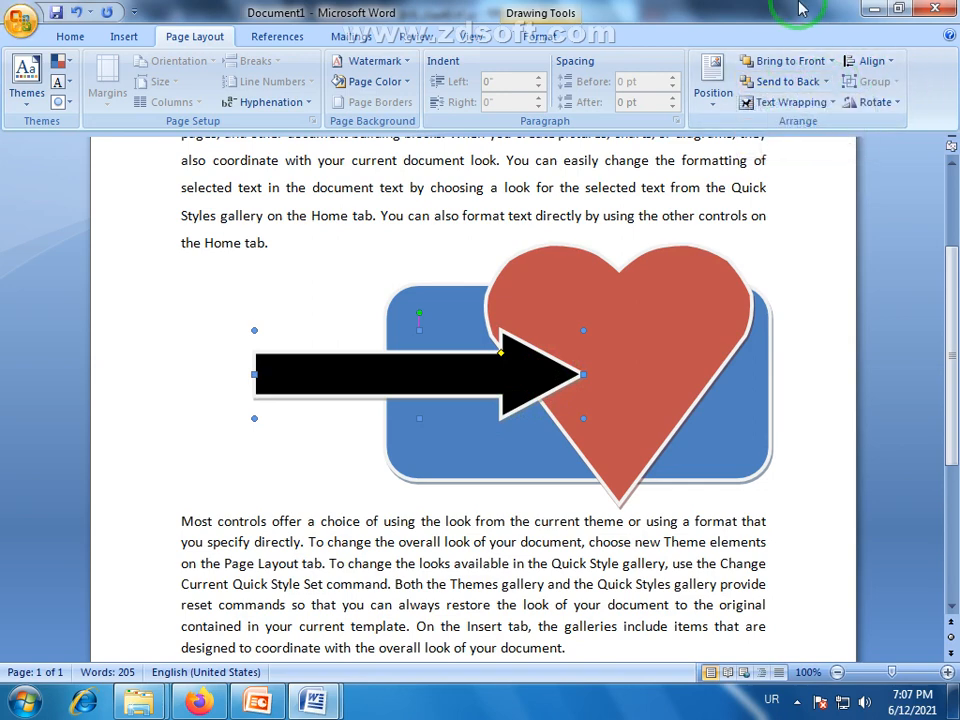
Move the blue rounded rectangle up into the beginning of the first paragraph, aligned with the text's left margin.
left_click(585, 373)
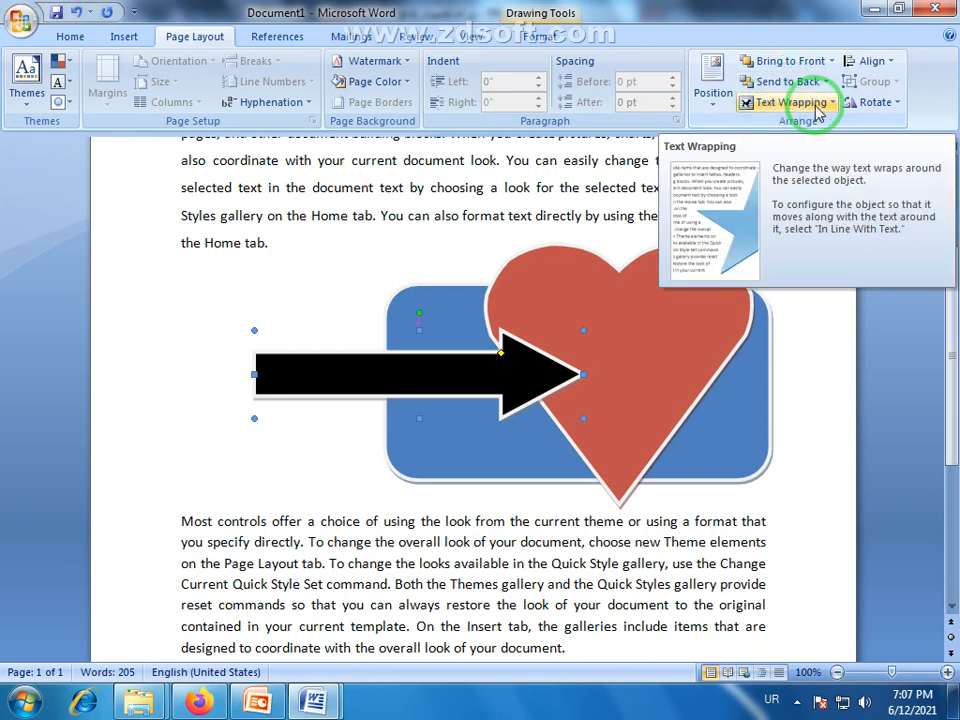
left_click_drag(952, 328, 952, 257)
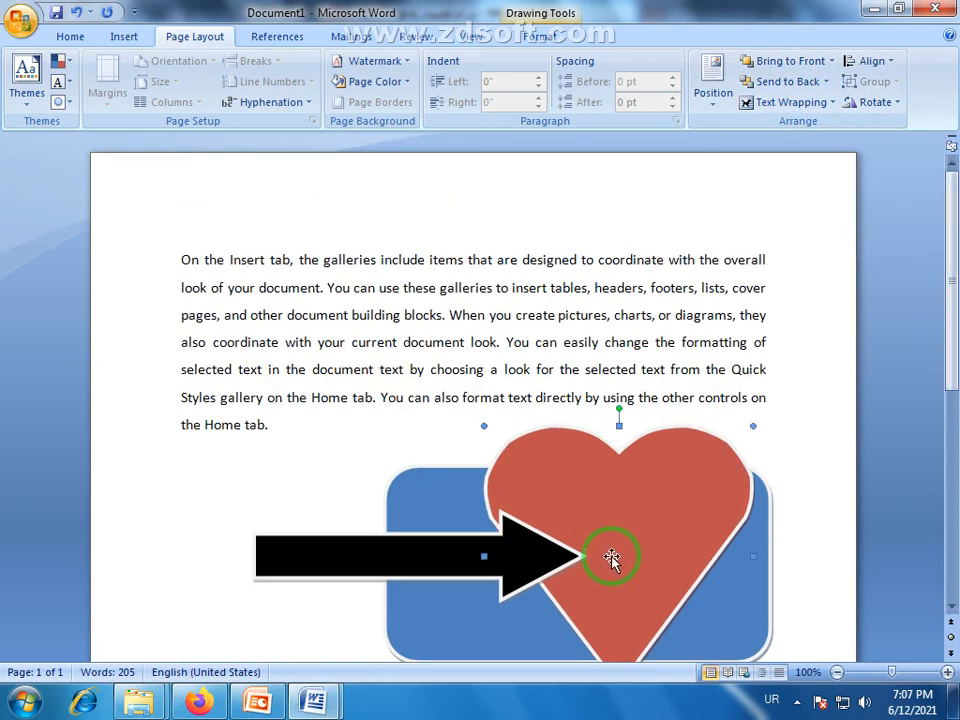
left_click(490, 610)
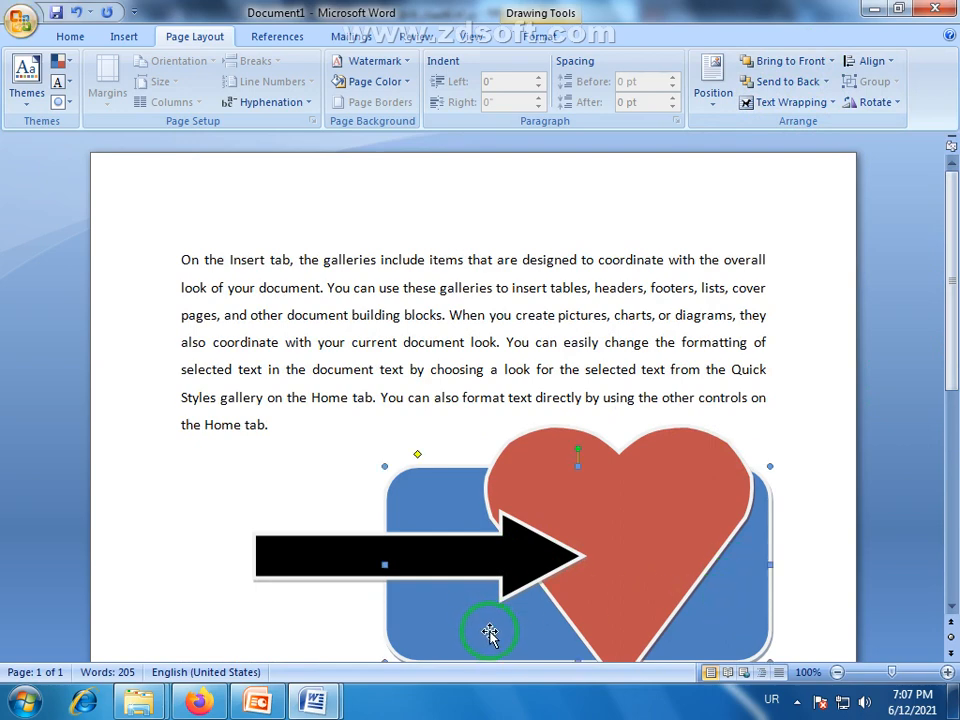
left_click_drag(500, 628, 281, 411)
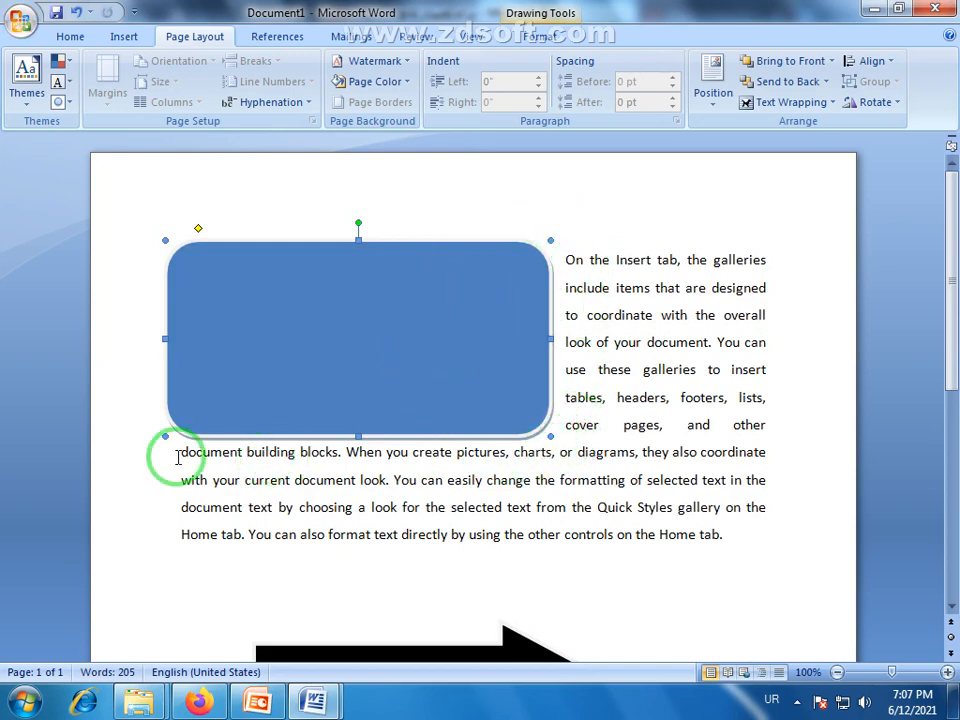
left_click_drag(235, 356, 256, 355)
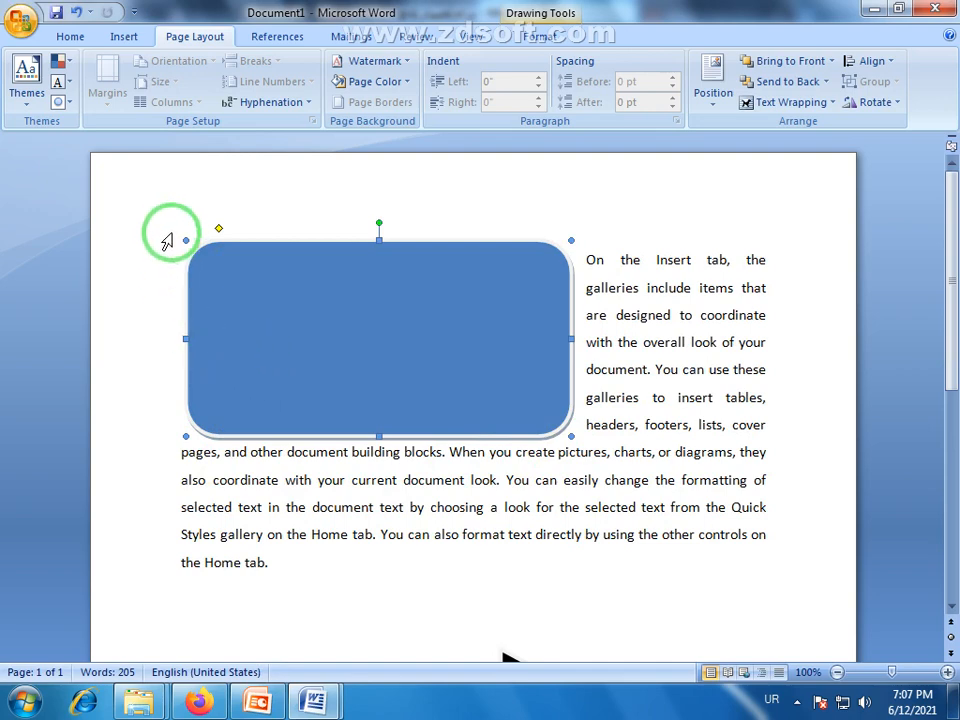
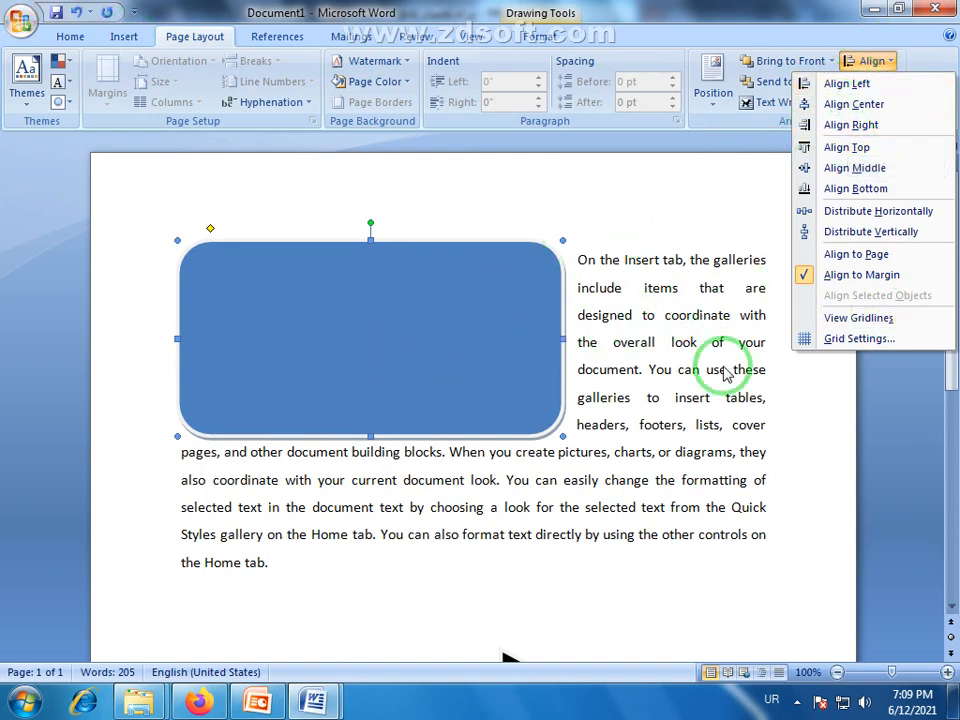
left_click(687, 329)
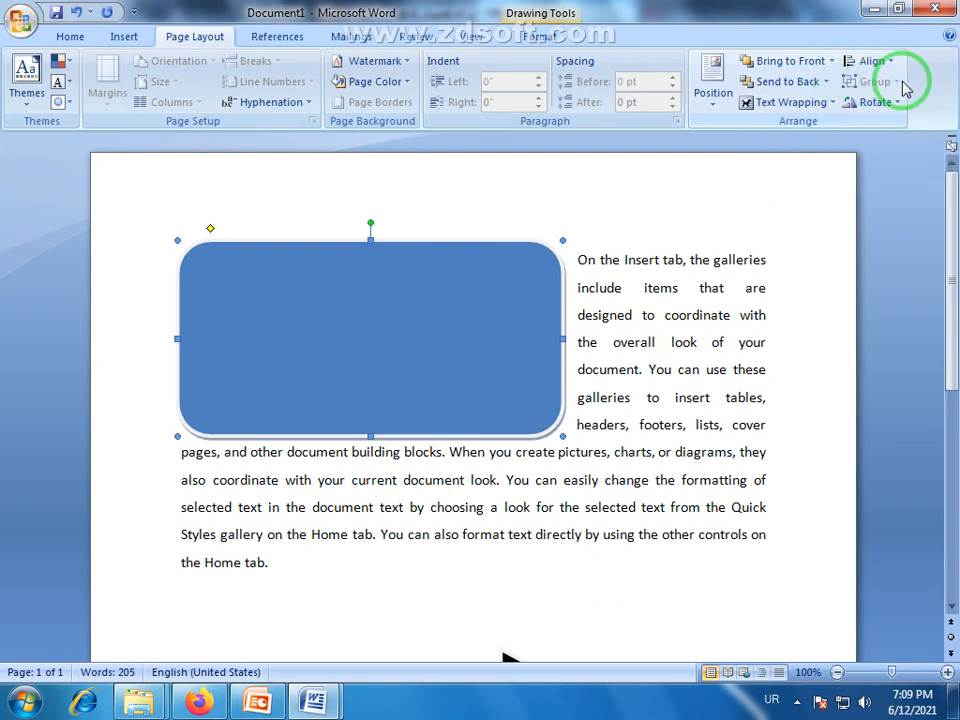
Move the blue rounded rectangle back between the two paragraphs, beneath the heart and the arrow.
left_click_drag(943, 189, 943, 310)
left_click_drag(436, 192, 634, 397)
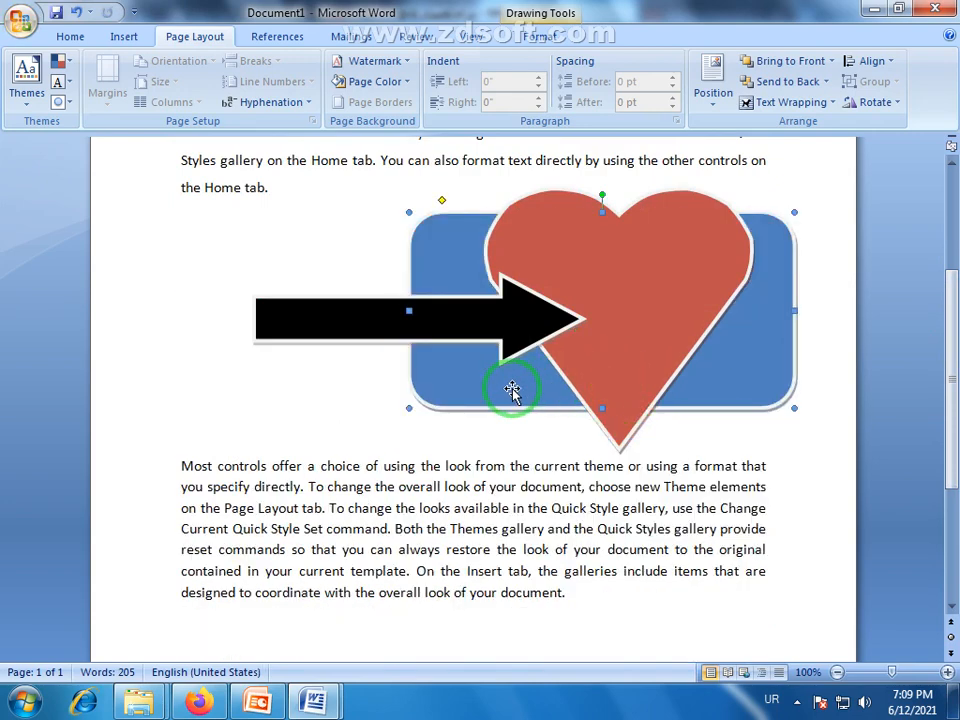
left_click_drag(491, 386, 490, 385)
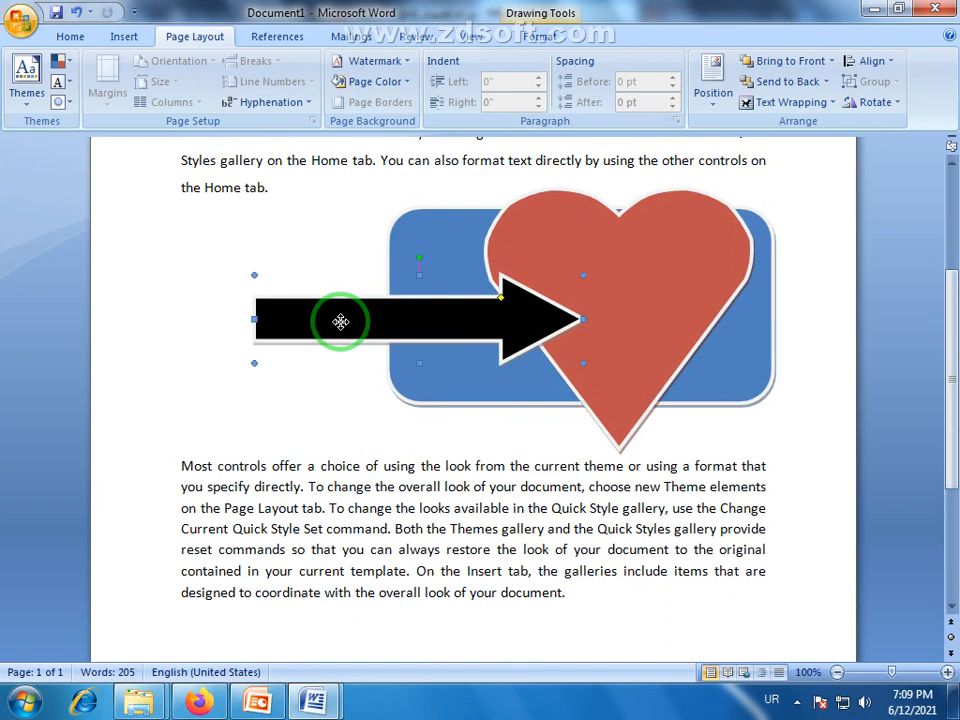
Make the black arrow slightly smaller and reposition it so its head points into the middle of the heart.
left_click_drag(470, 318, 446, 336)
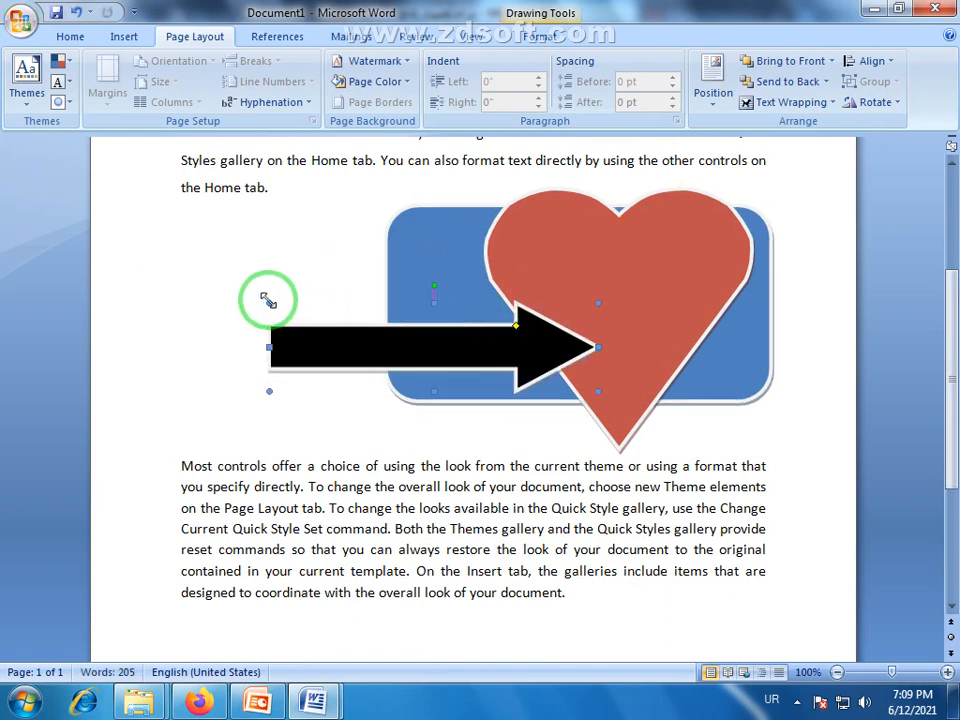
left_click_drag(266, 301, 304, 320)
left_click_drag(414, 354, 379, 292)
left_click_drag(380, 292, 406, 316)
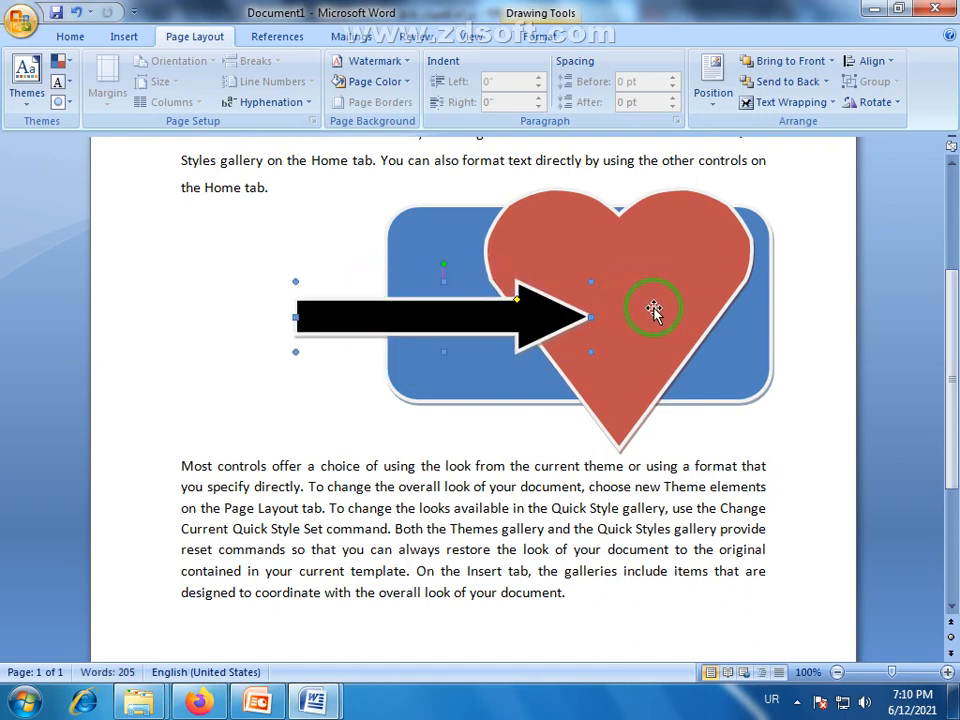
Move the red heart left so it is roughly centred over the blue rounded rectangle.
left_click(652, 274)
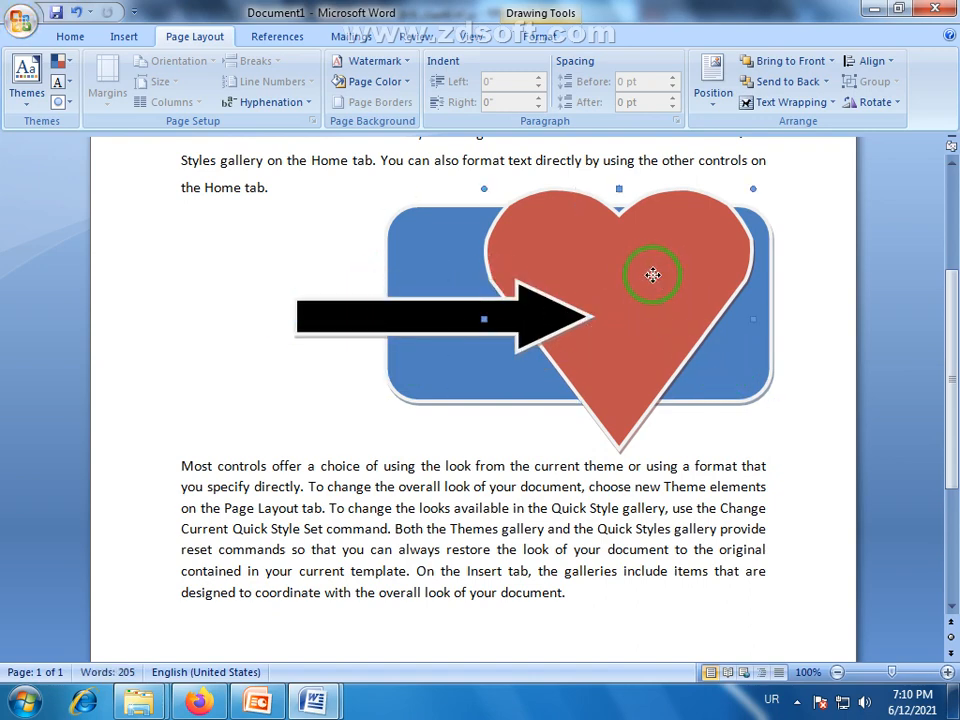
left_click_drag(620, 240, 562, 258)
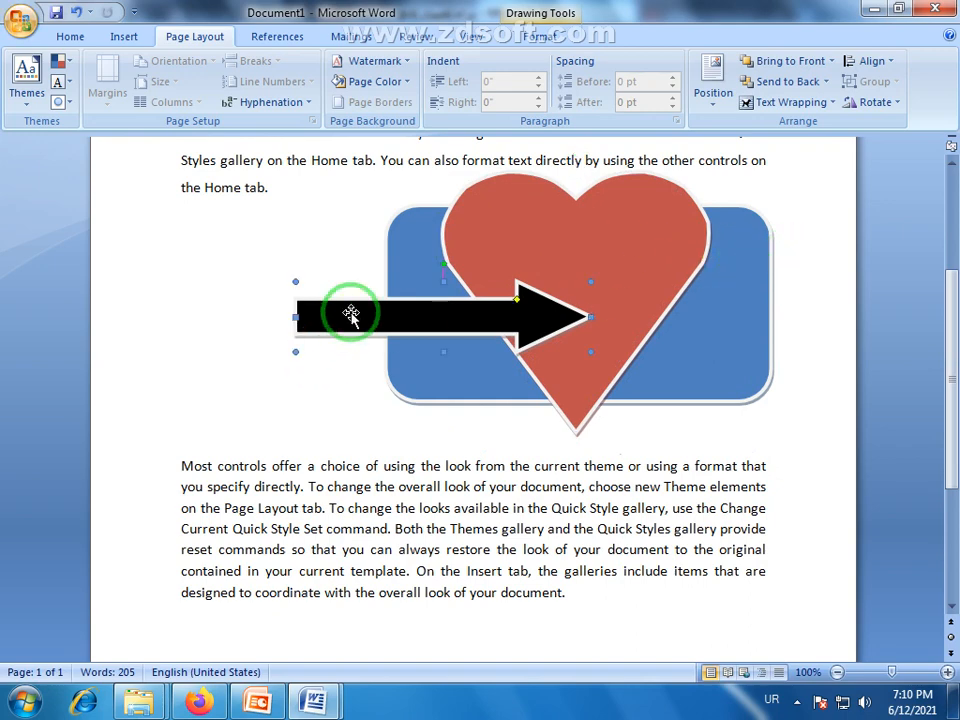
left_click(530, 226, "shift")
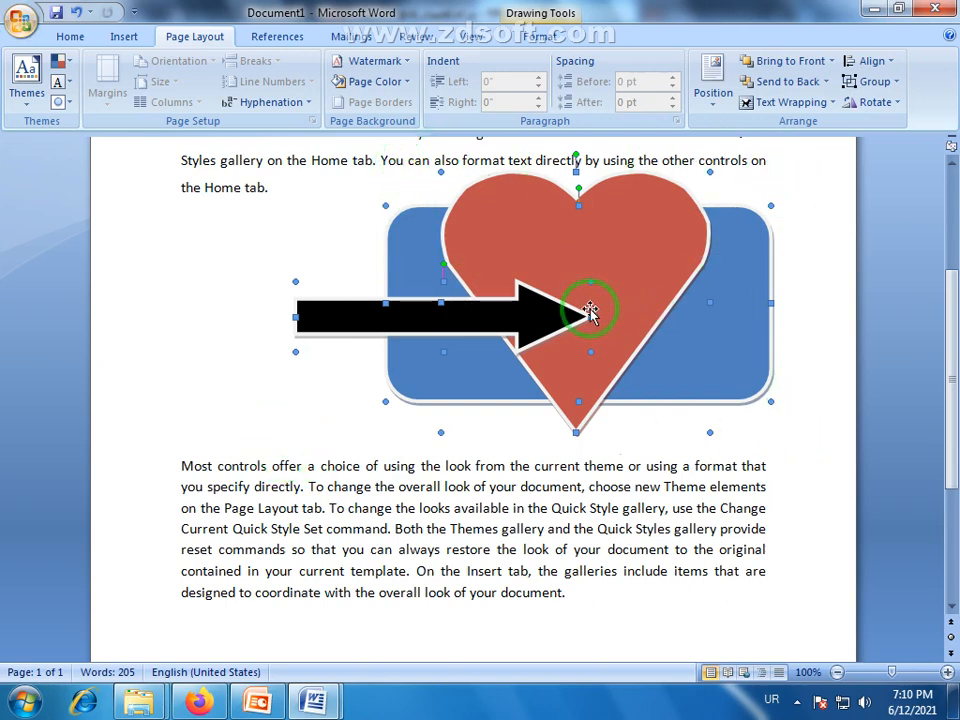
left_click(872, 84)
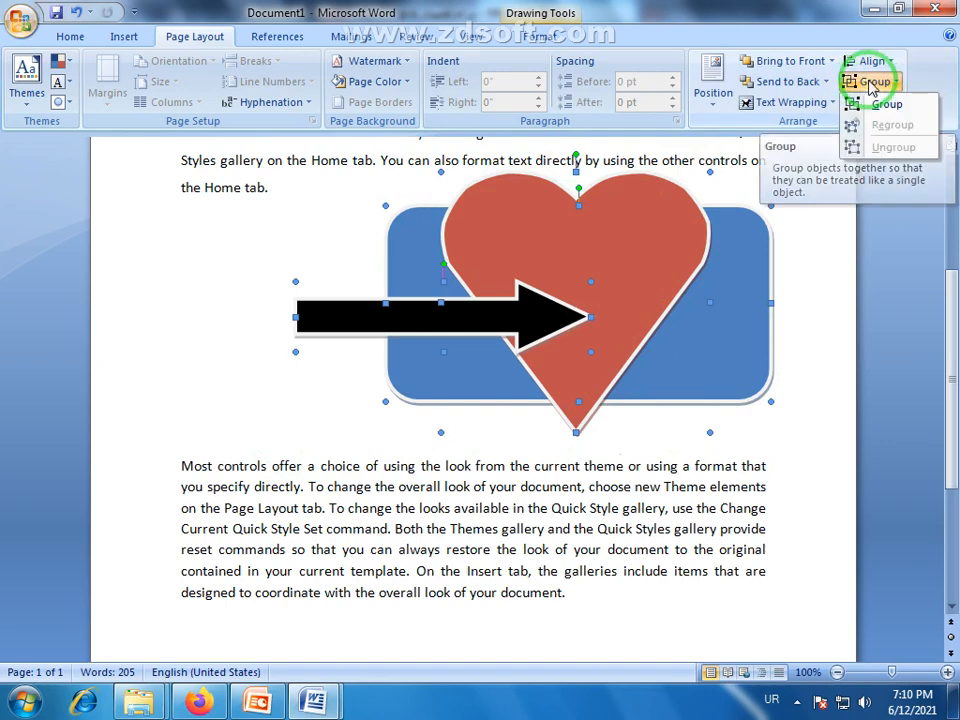
left_click(683, 331)
left_click(789, 315)
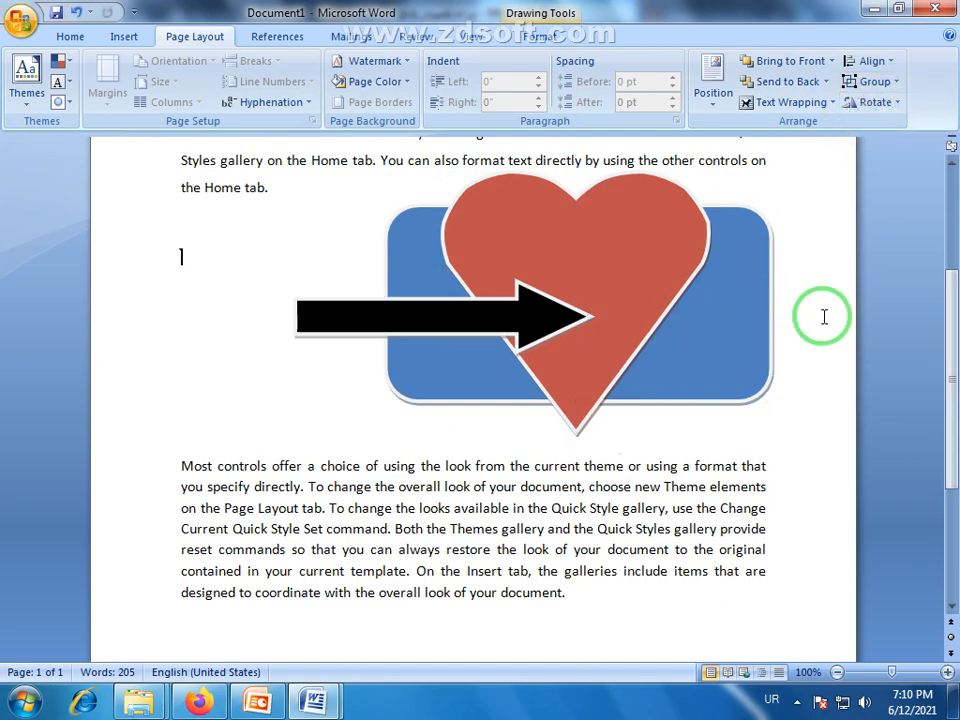
Lower the red heart slightly and group the blue rectangle, the heart and the black arrow into one object.
left_click(621, 317)
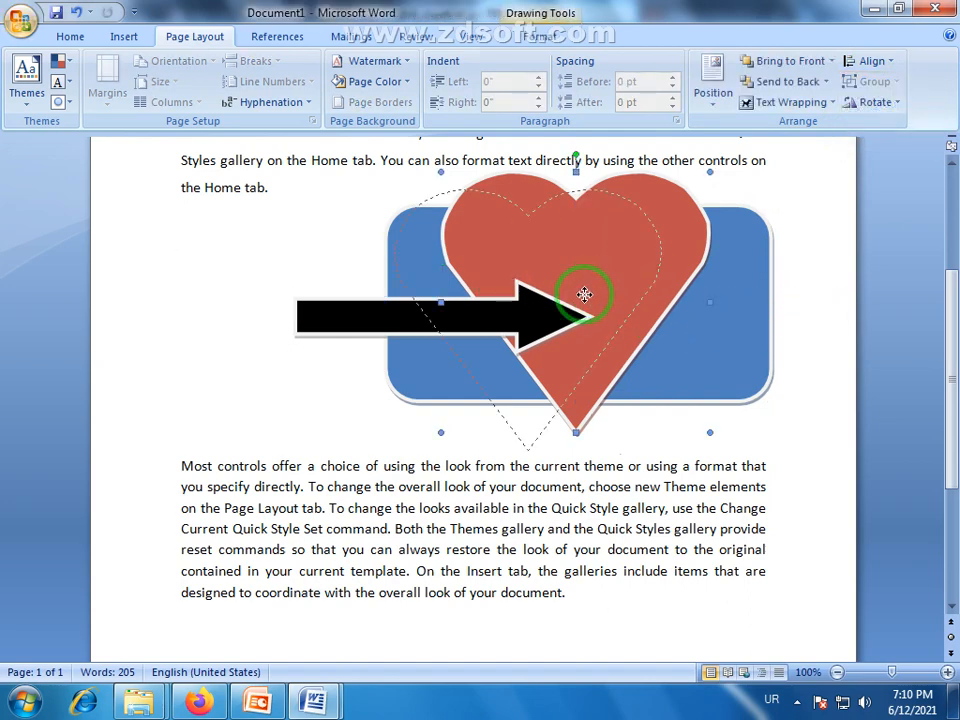
left_click_drag(622, 289, 632, 287)
left_click(726, 287)
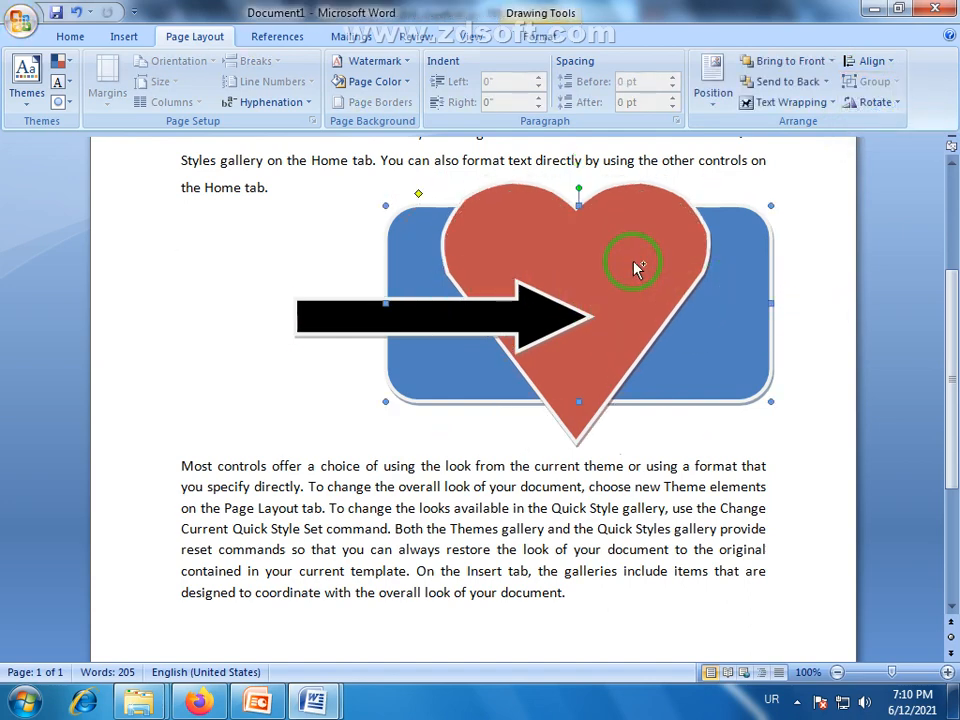
left_click(636, 264, "ctrl")
left_click(317, 339, "ctrl")
left_click(872, 84)
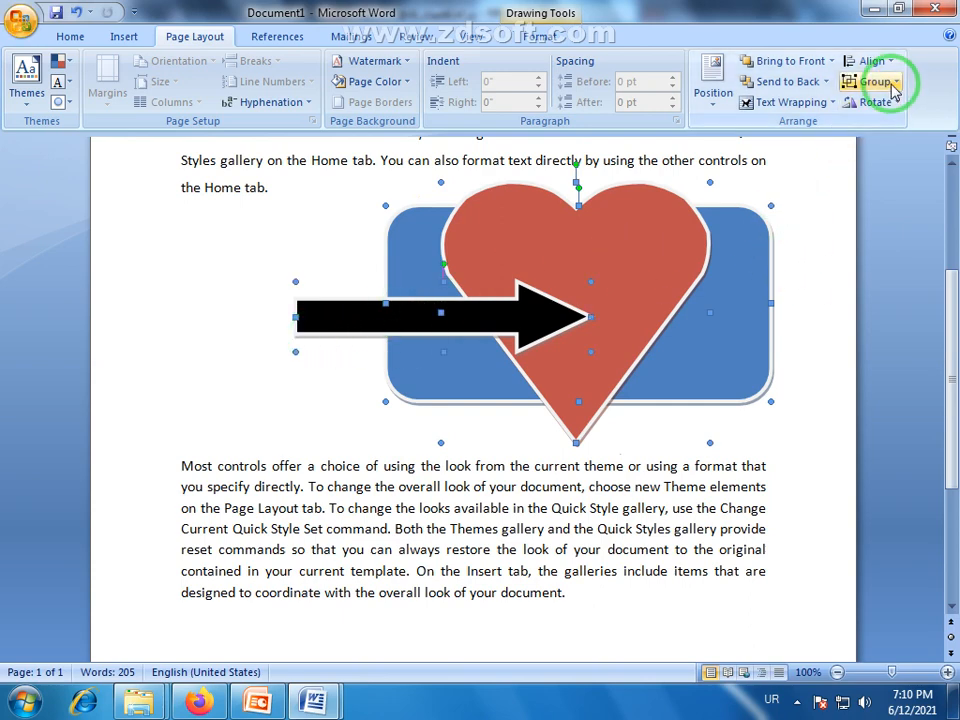
left_click(887, 108)
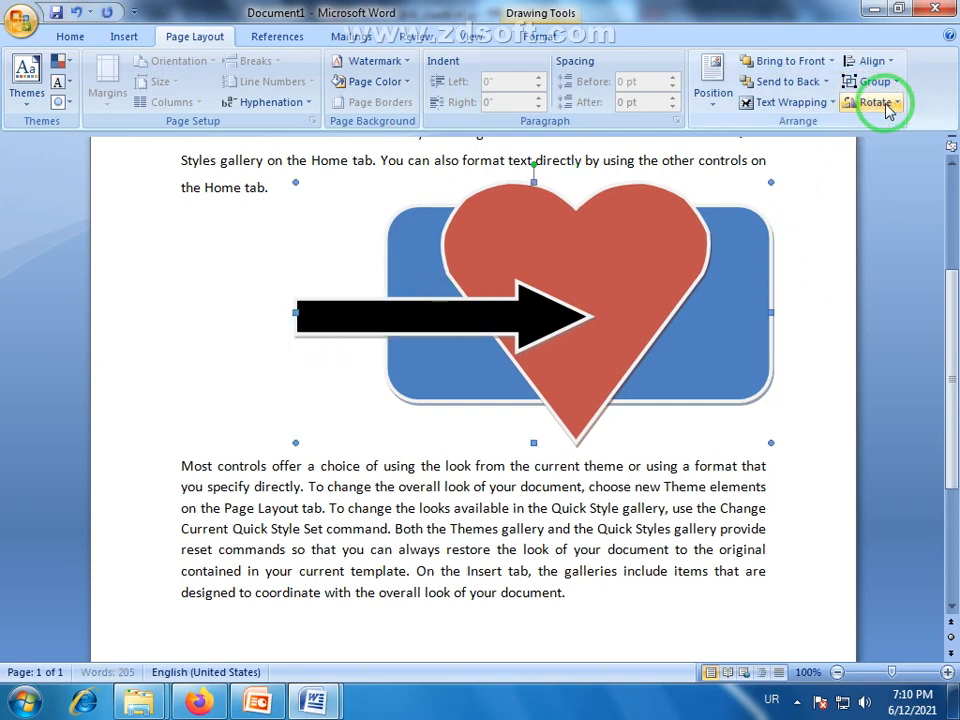
Move the grouped shapes to the left margin and back right to about the middle of the text width.
left_click_drag(660, 288, 535, 302)
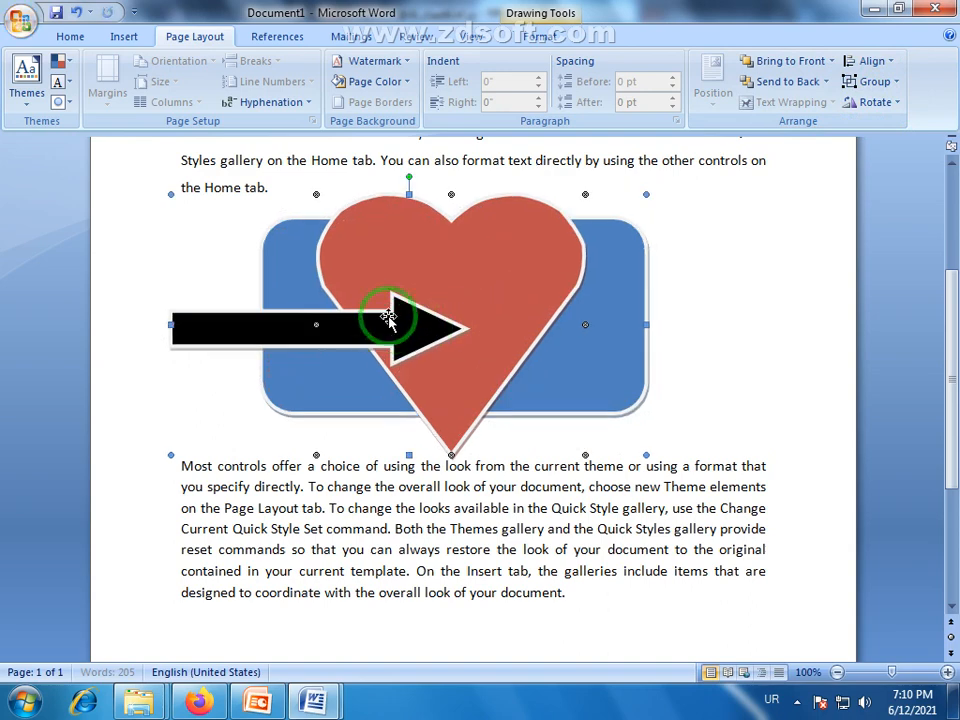
left_click_drag(381, 317, 557, 289)
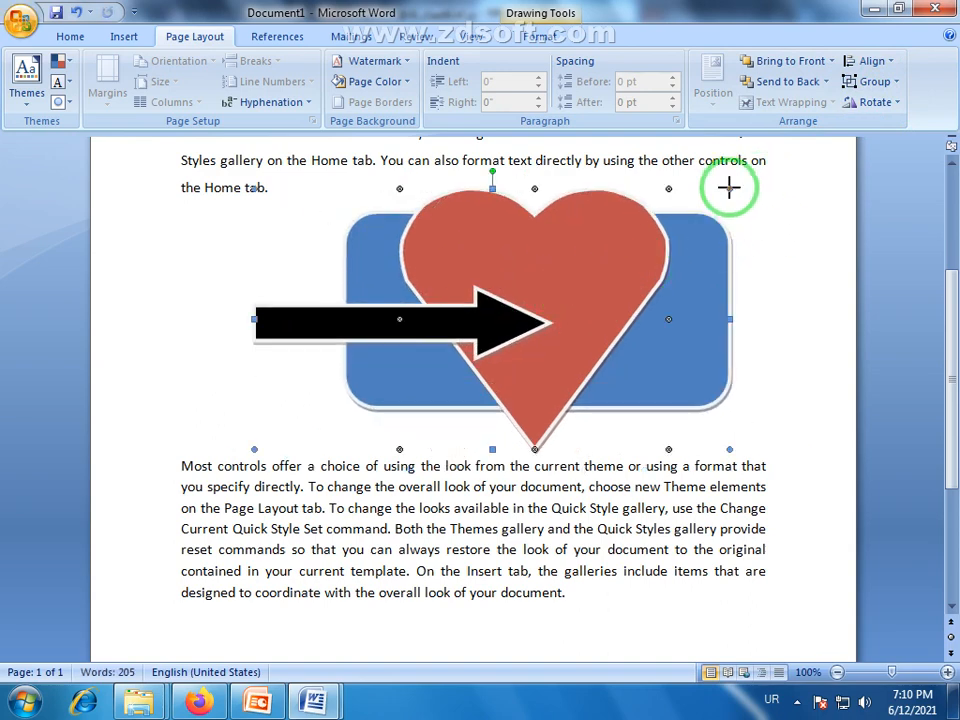
Shrink the grouped shapes at the left margin and place a copy of the group to their right.
left_click_drag(728, 187, 560, 260)
left_click_drag(436, 355, 359, 307)
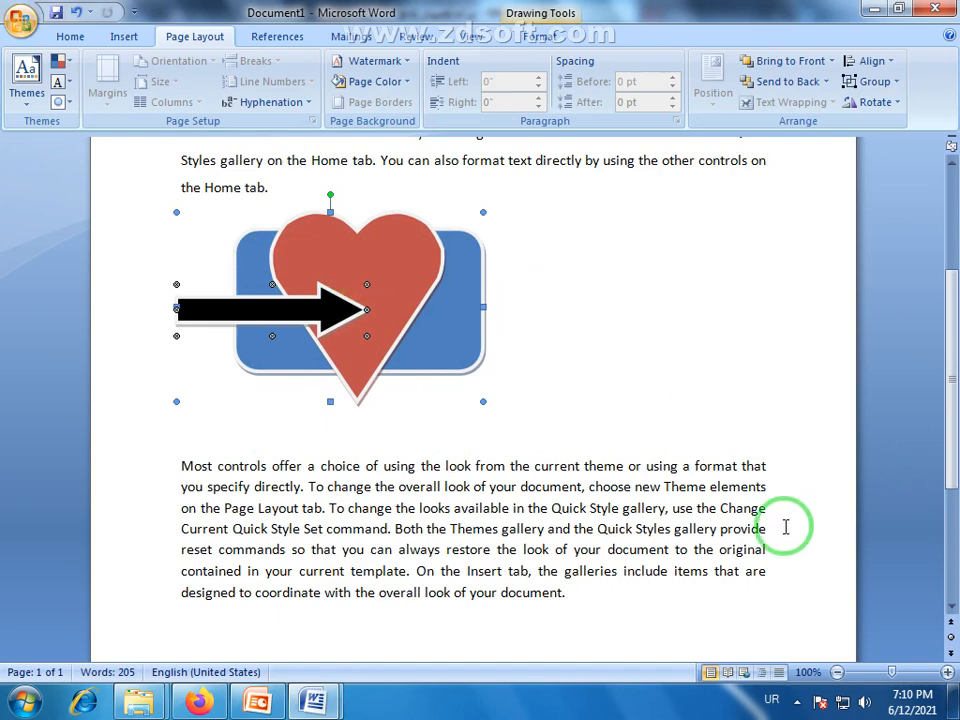
left_click(458, 268)
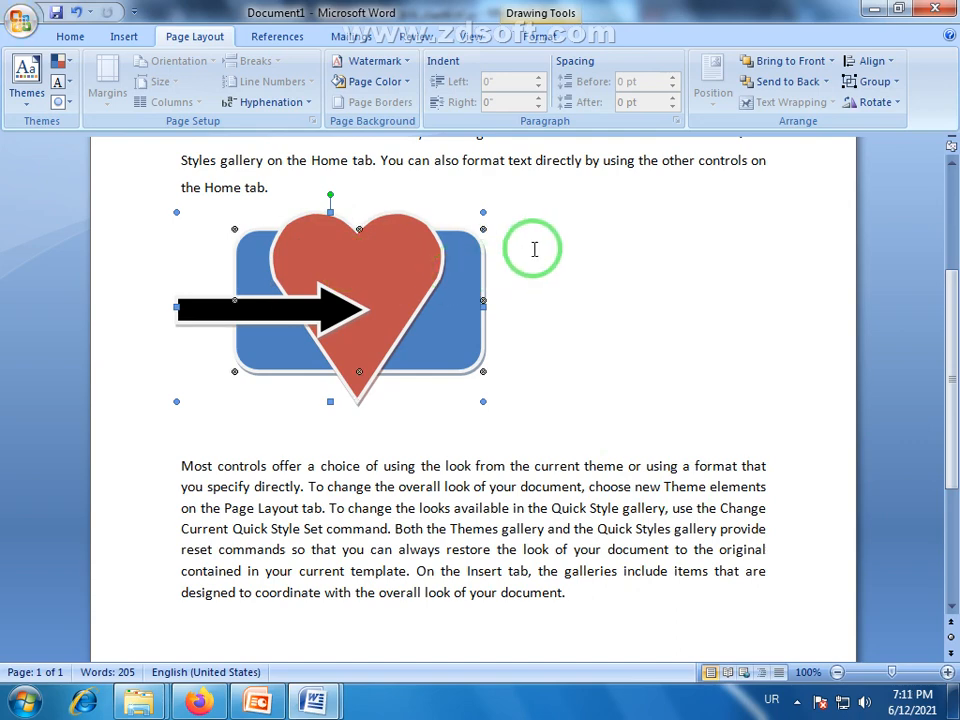
left_click_drag(398, 278, 728, 285)
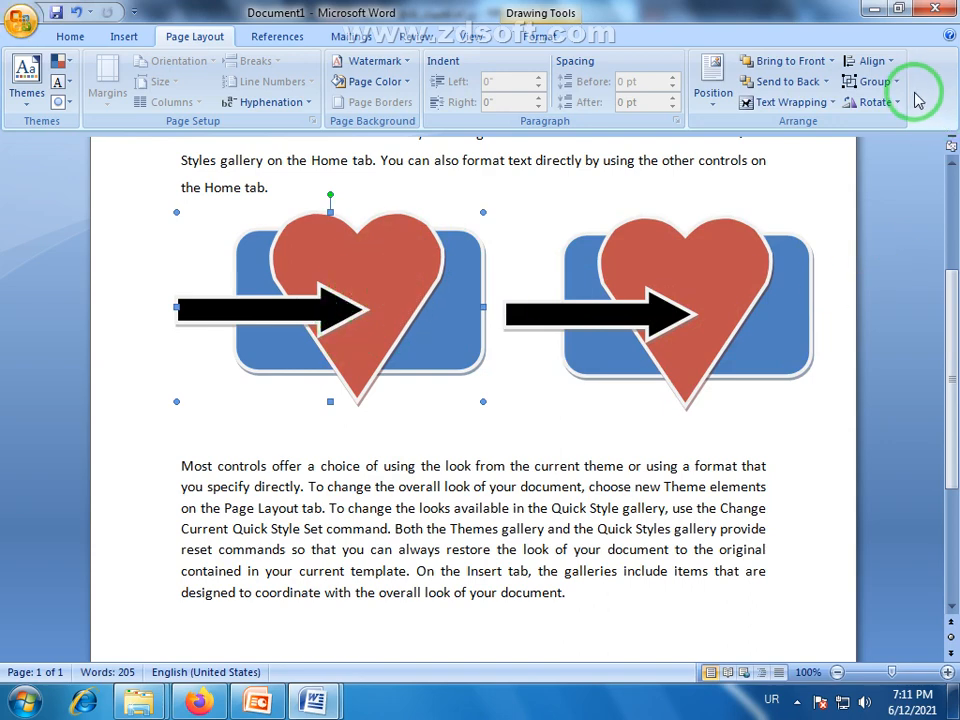
Ungroup the left copy of the shapes and move its blue rectangle and black arrow apart from the heart.
left_click(874, 81)
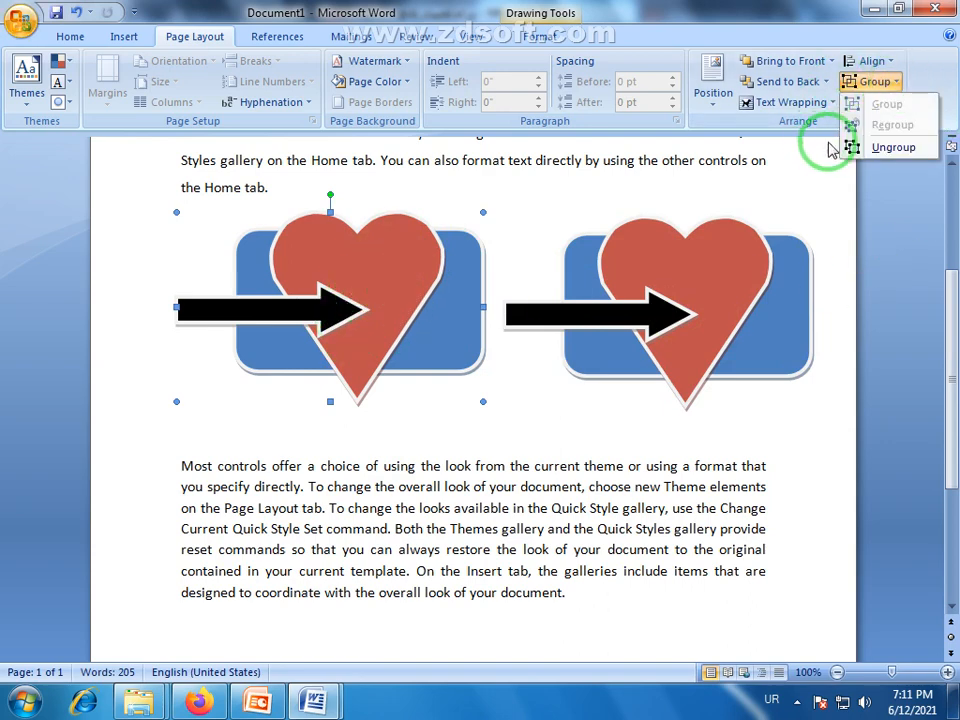
left_click(893, 148)
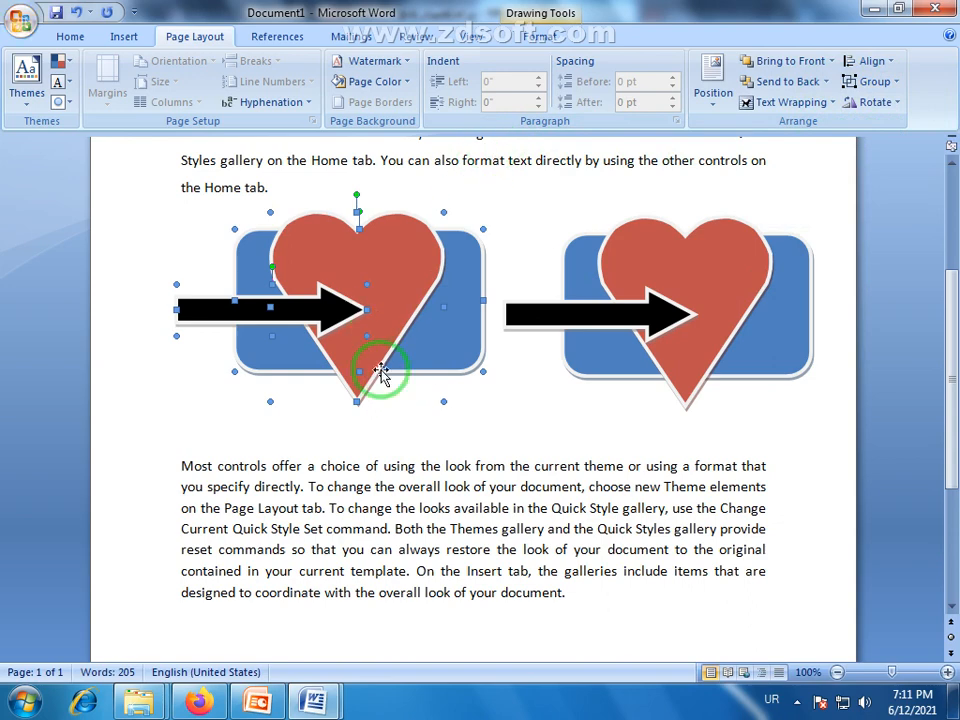
left_click_drag(407, 259, 487, 229)
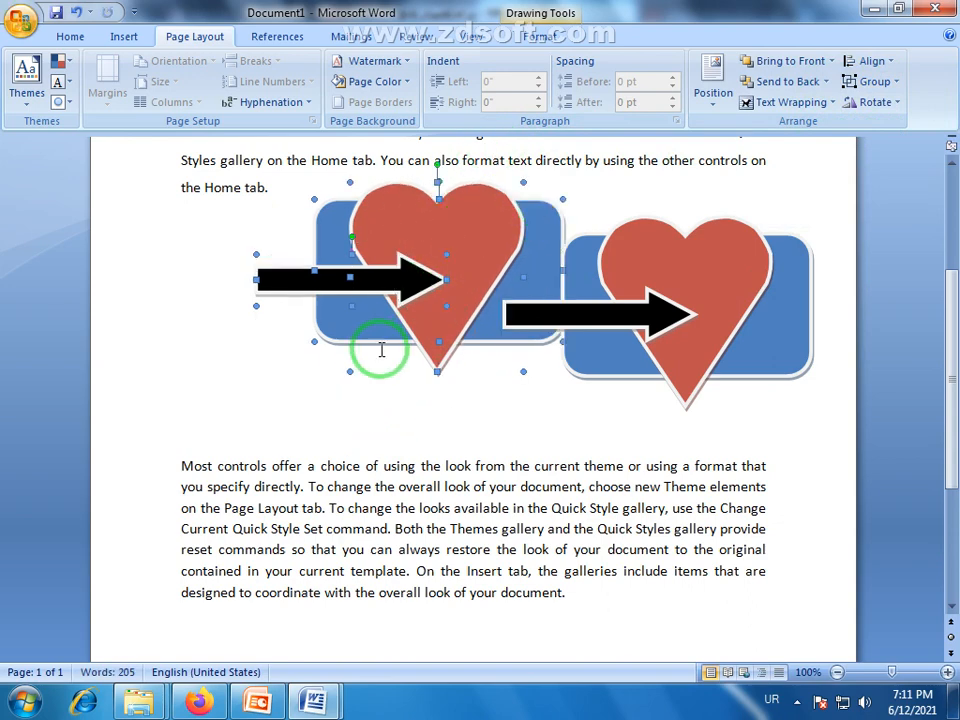
left_click(362, 388)
left_click_drag(345, 324, 246, 345)
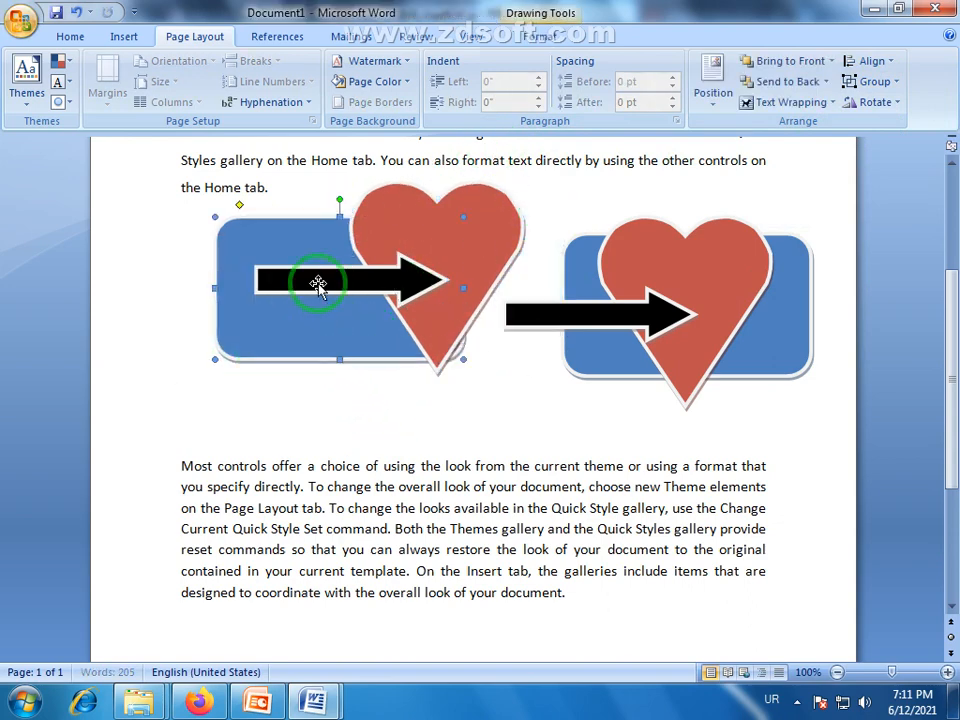
left_click_drag(323, 300, 281, 381)
left_click_drag(338, 374, 360, 388)
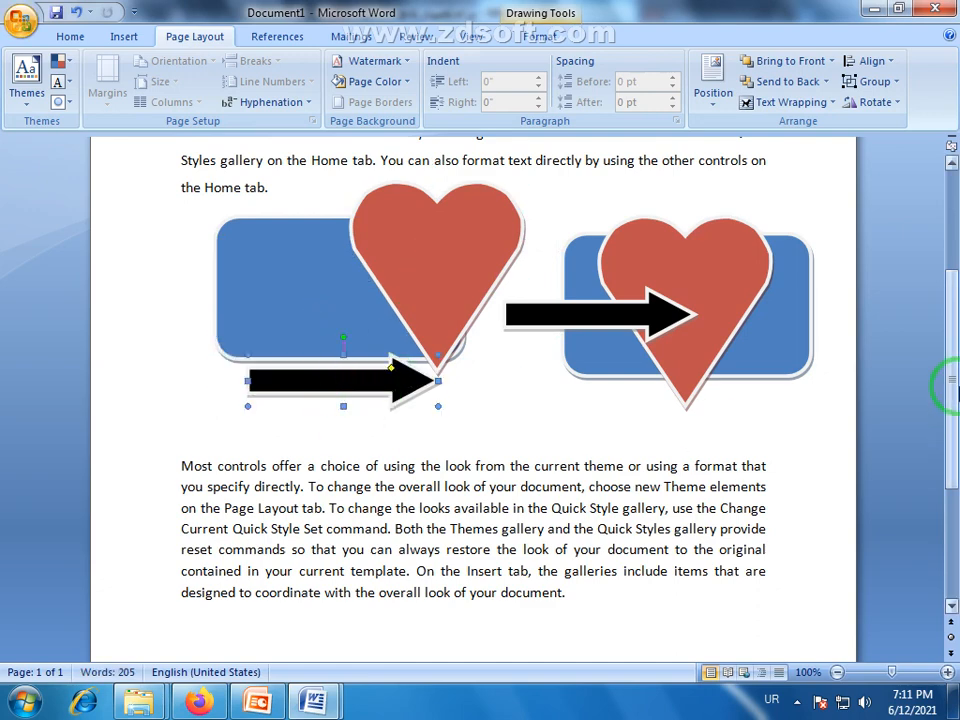
Move the loose black arrow to the blank area below the second paragraph and preview its rotation and flip options.
left_click_drag(945, 385, 945, 463)
left_click_drag(364, 212, 485, 530)
left_click_drag(956, 463, 956, 473)
left_click(898, 103)
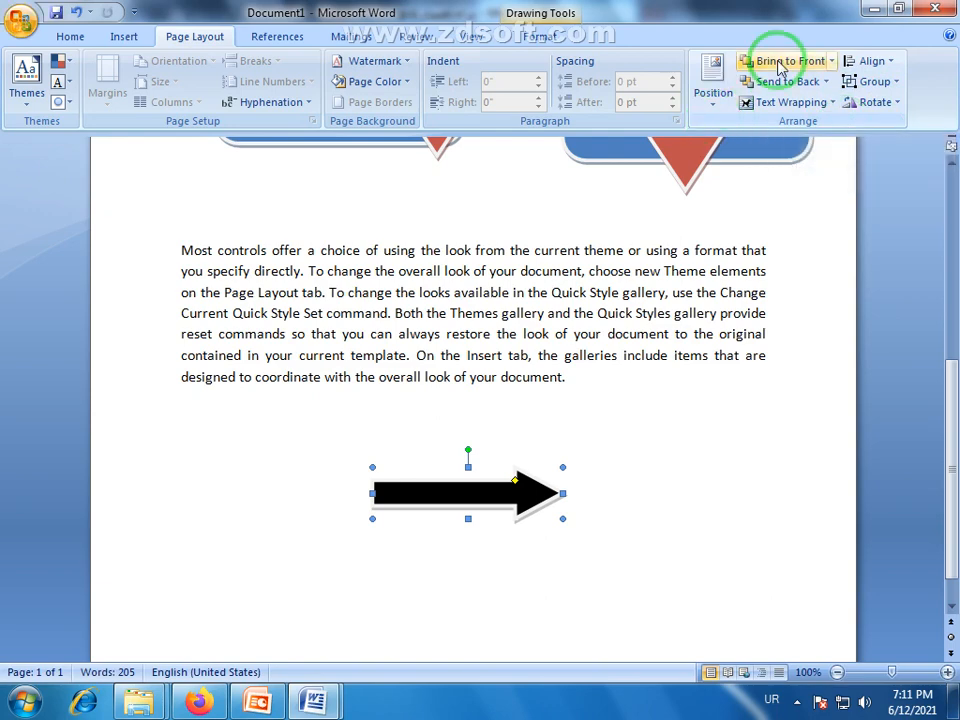
left_click(900, 106)
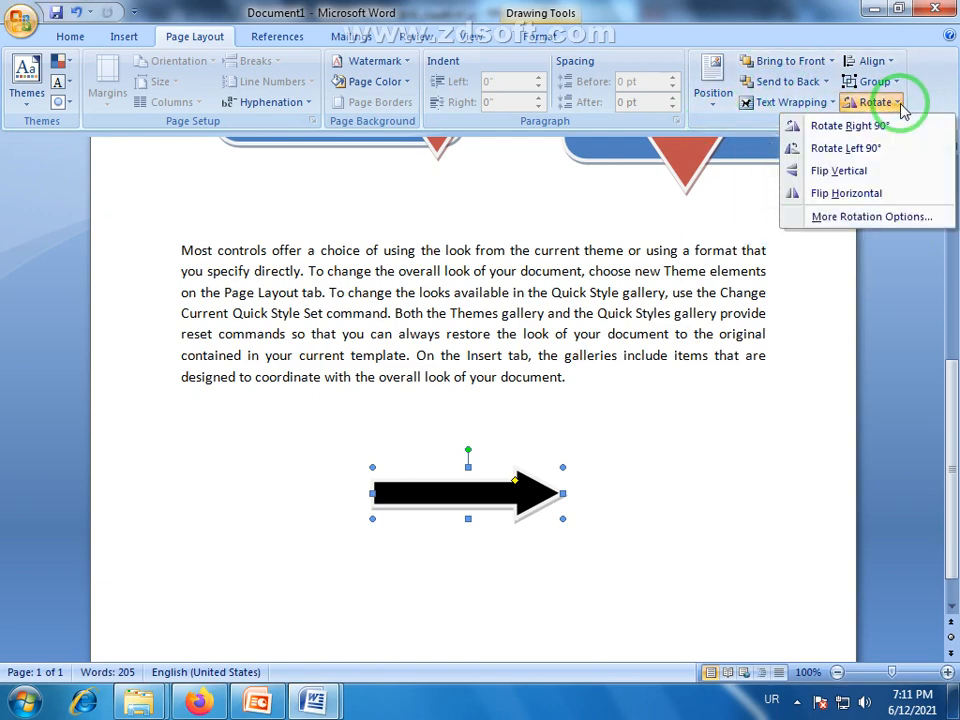
left_click(945, 81)
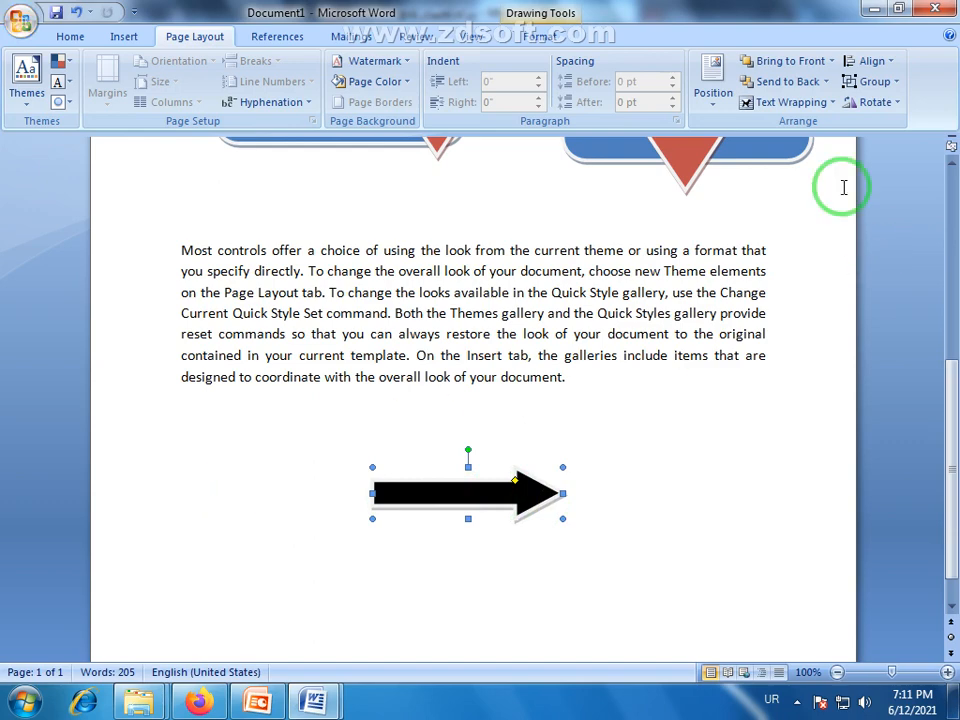
left_click(897, 104)
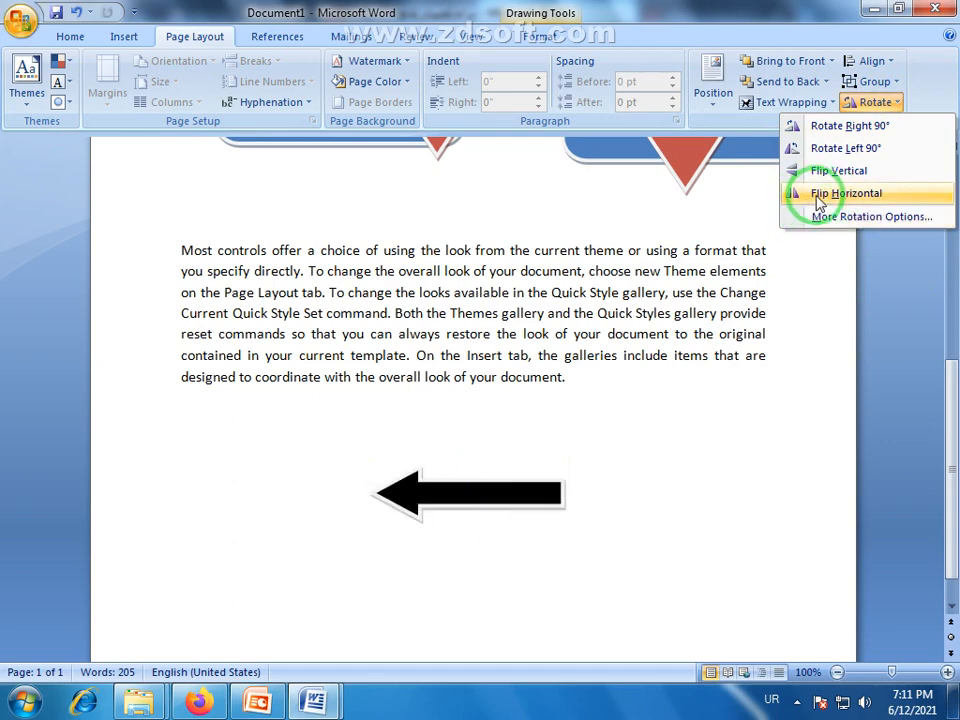
Place a copy of the black arrow beside the original and flip the left arrow horizontally so the two point in opposite directions.
left_click(470, 494)
left_click_drag(469, 493, 386, 508)
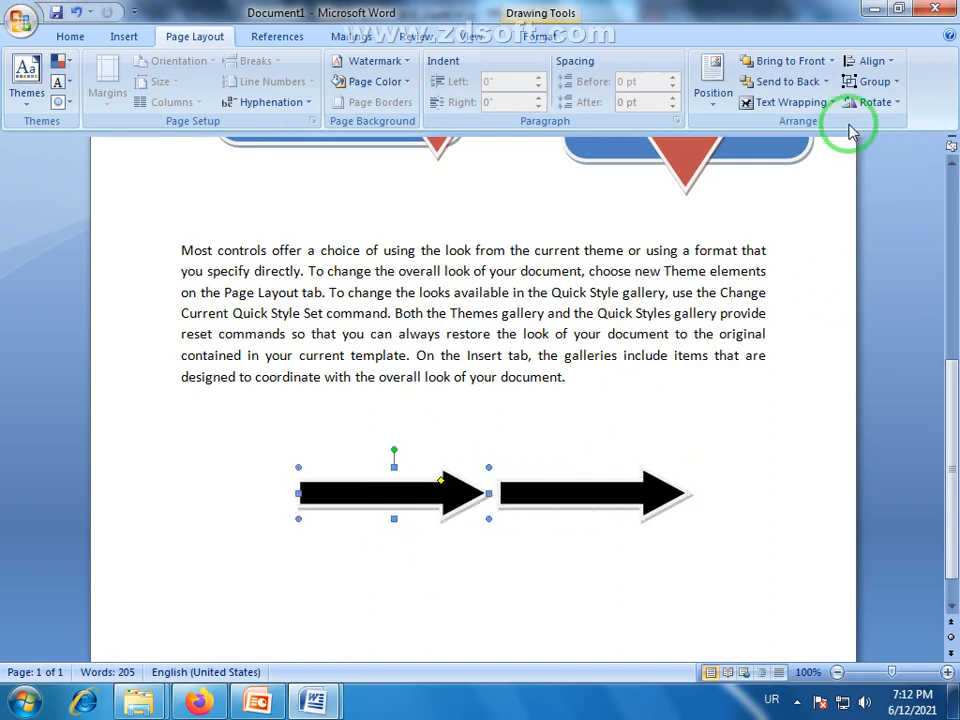
left_click(887, 103)
left_click(846, 193)
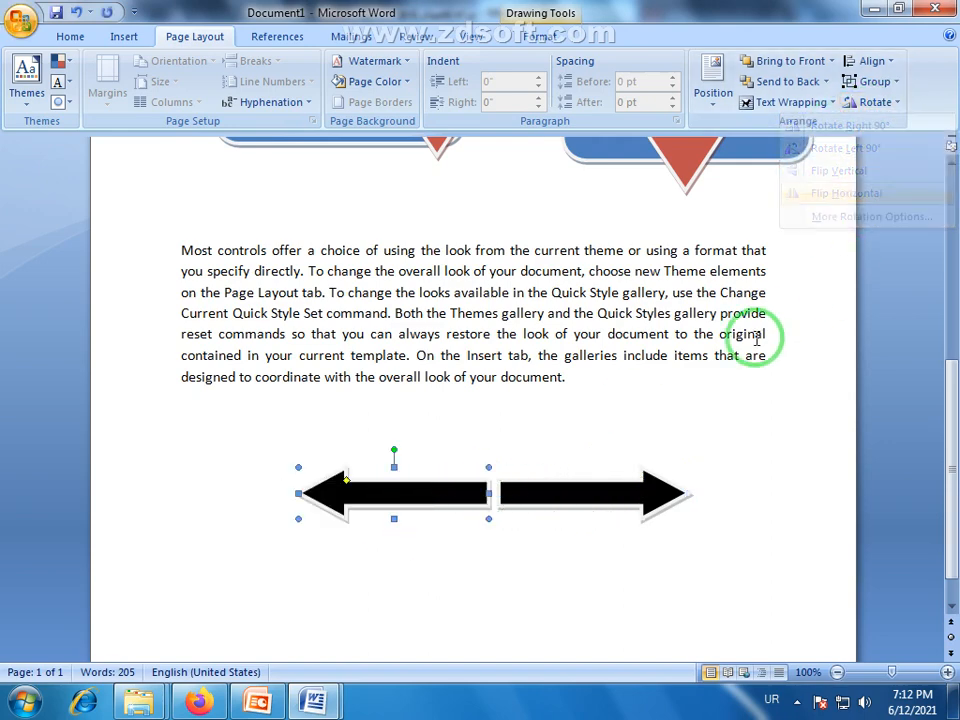
mouse_move(428, 494)
left_mouse_down()
mouse_move(456, 495)
mouse_move(437, 493)
left_mouse_up()
left_click(716, 555)
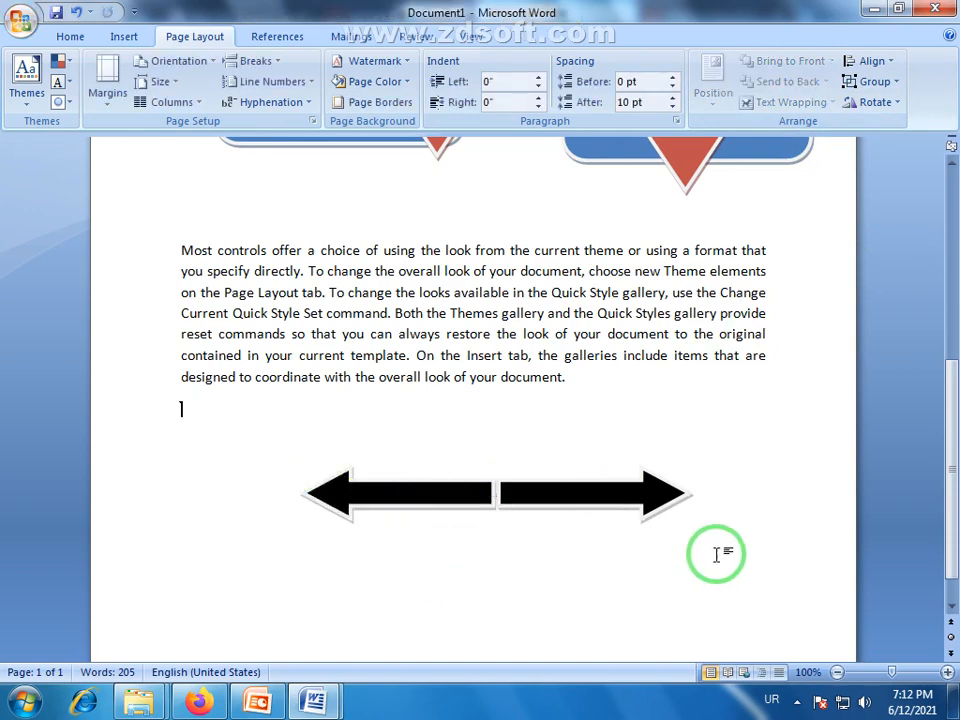
left_click(564, 495)
left_click(432, 497, "shift")
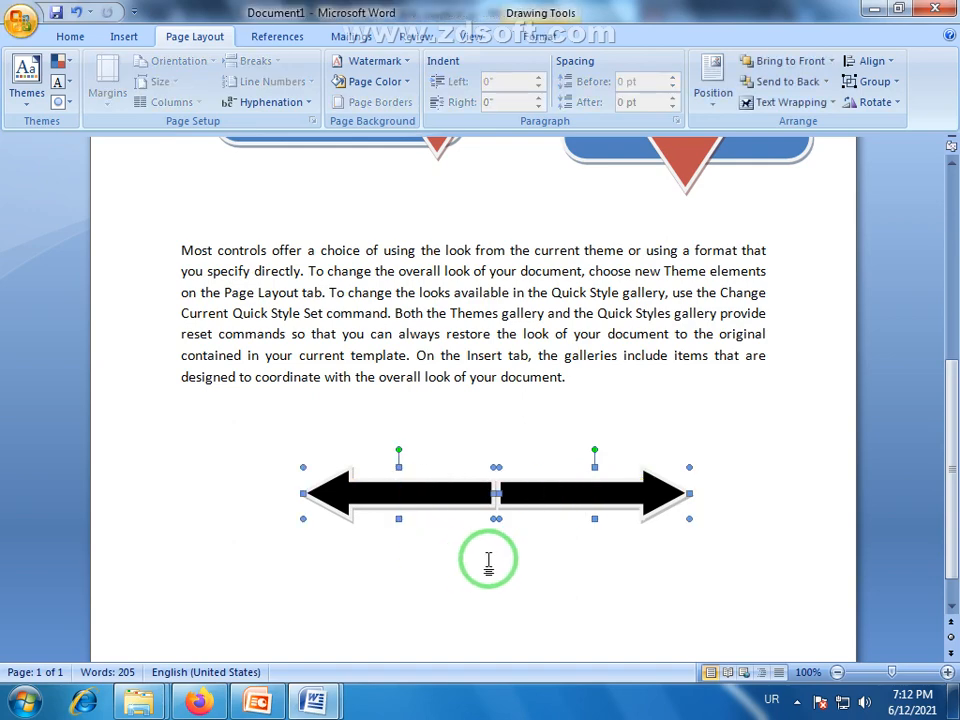
left_click(597, 562)
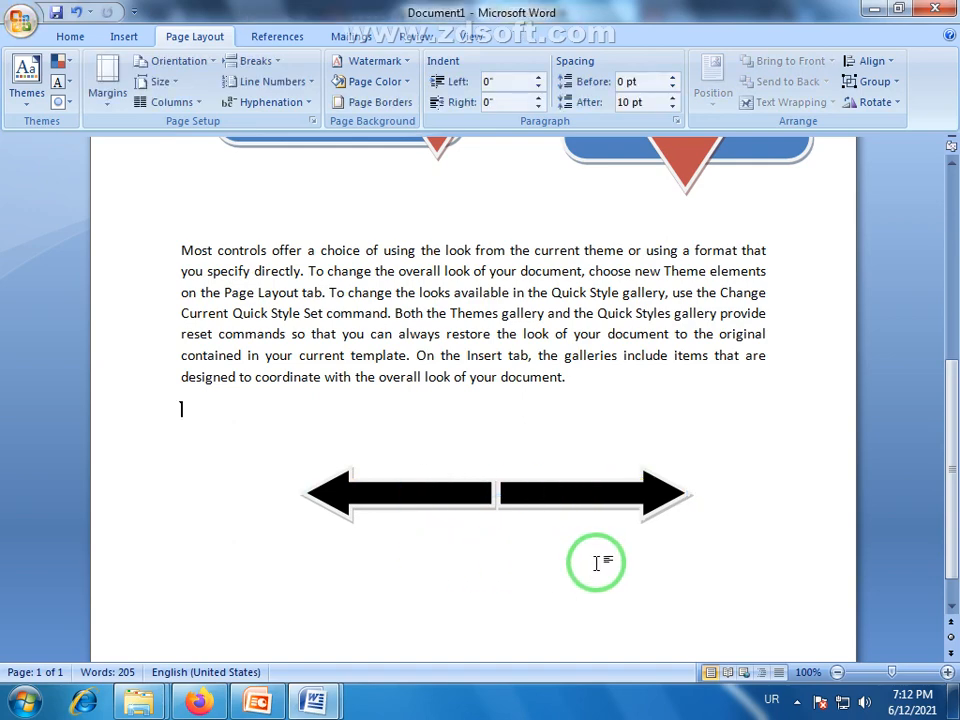
left_click(898, 104)
left_click(669, 441)
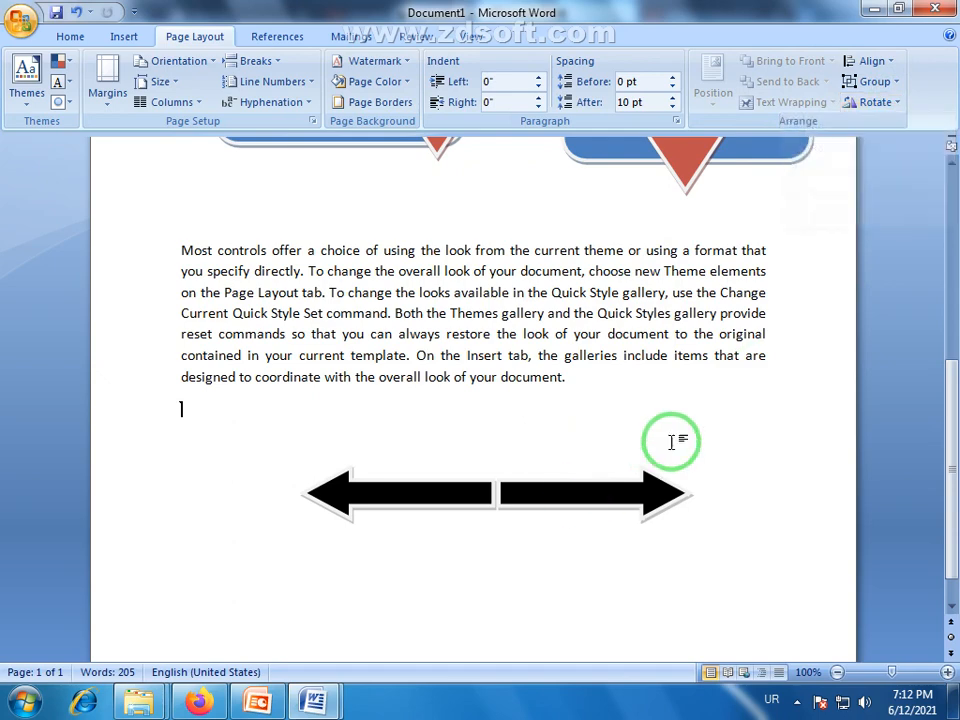
left_click(583, 506)
left_click(899, 106)
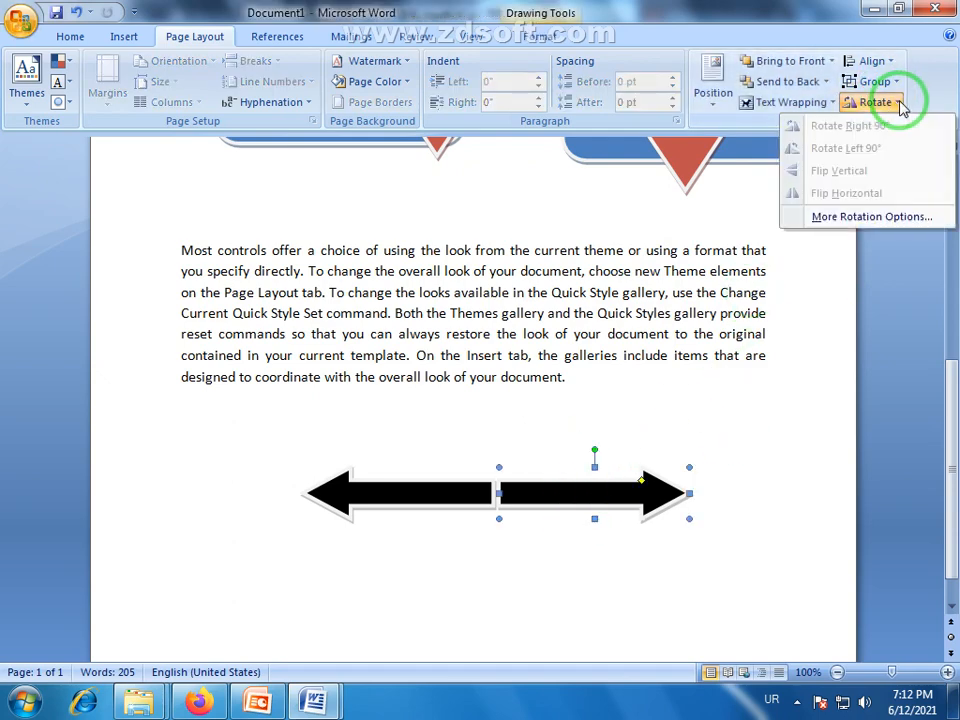
Move the left-pointing arrow slightly up and left, and view More Rotation Options without changing anything.
left_click_drag(448, 499, 402, 467)
left_click(893, 103)
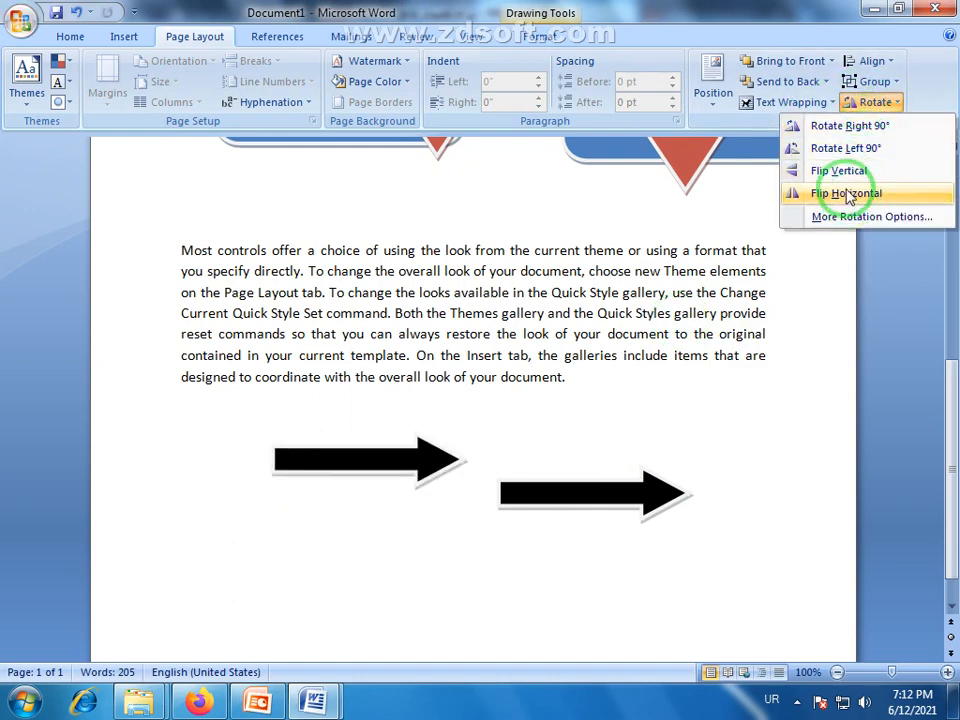
left_click(830, 218)
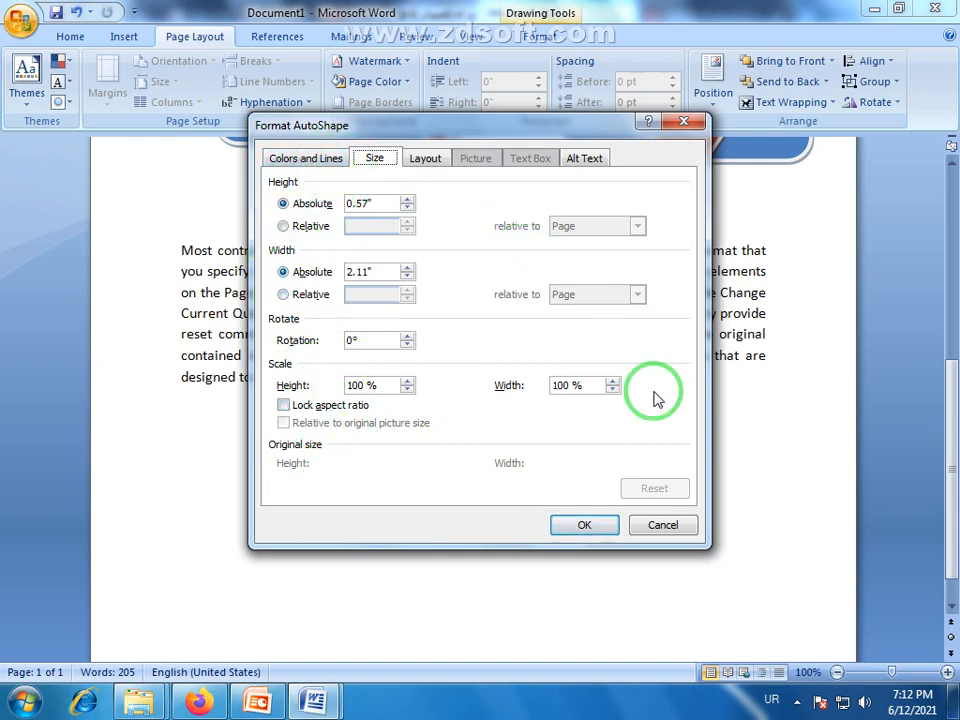
left_click(668, 527)
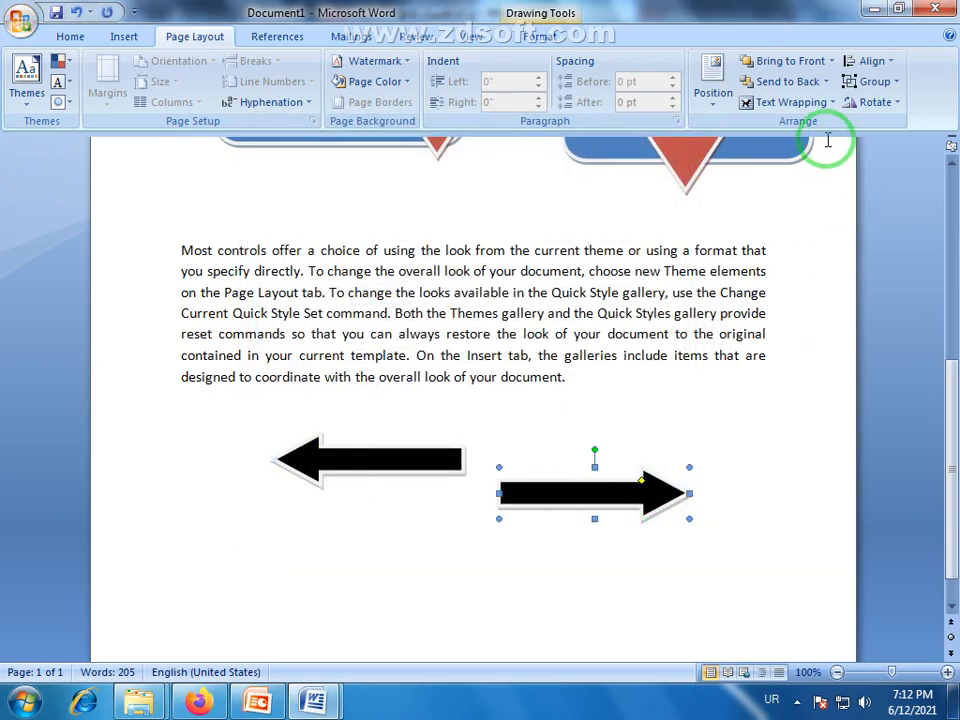
Move the left-pointing arrow slightly down and further left.
left_click(895, 104)
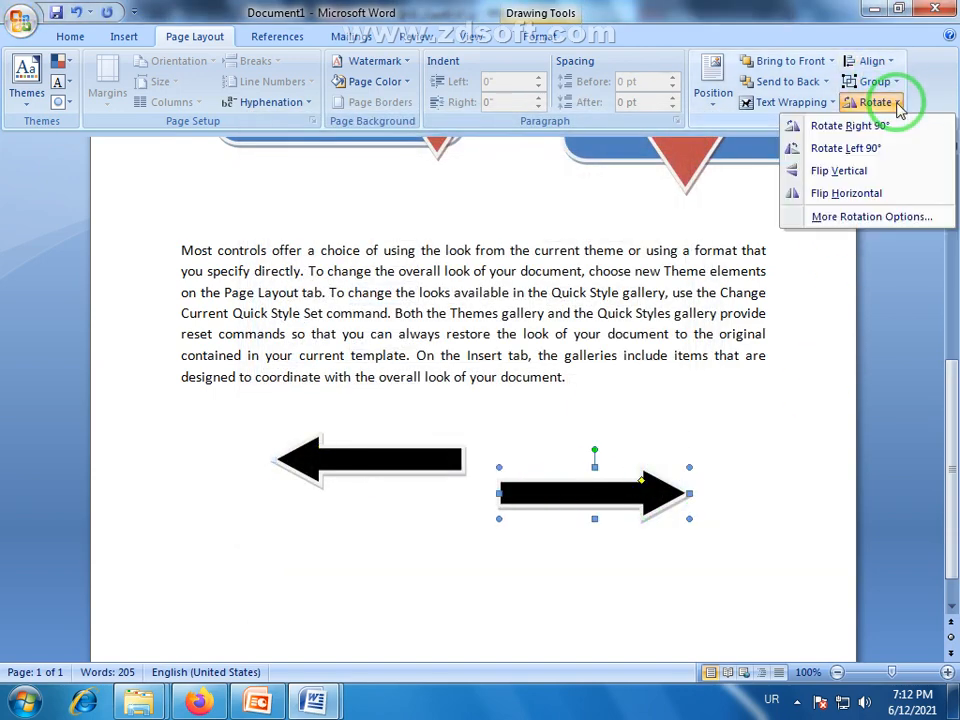
left_click(399, 463)
left_click_drag(407, 465, 384, 484)
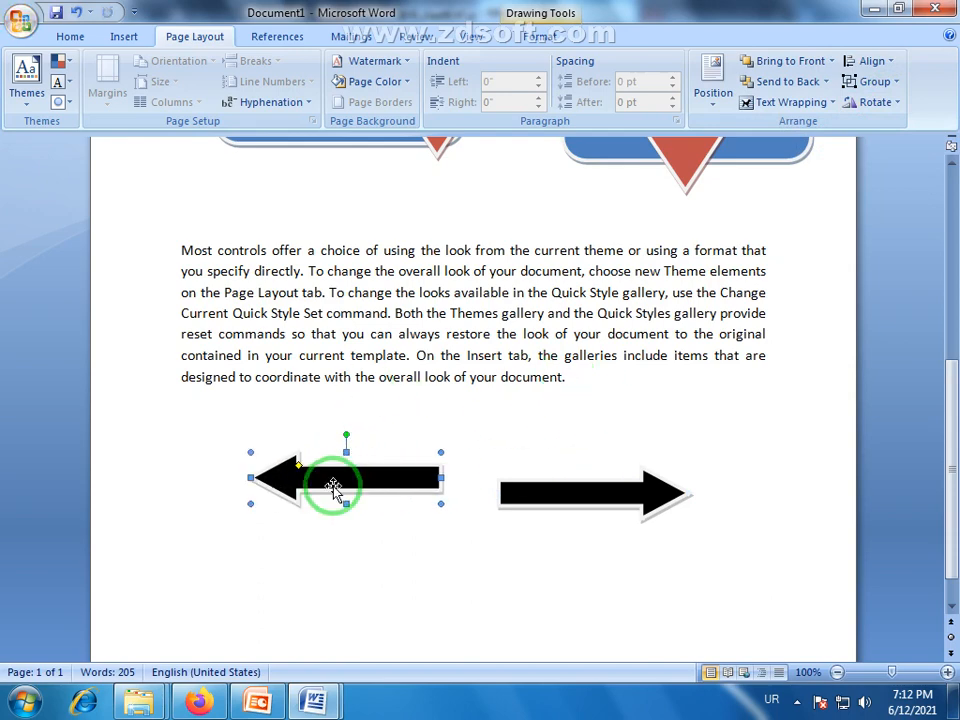
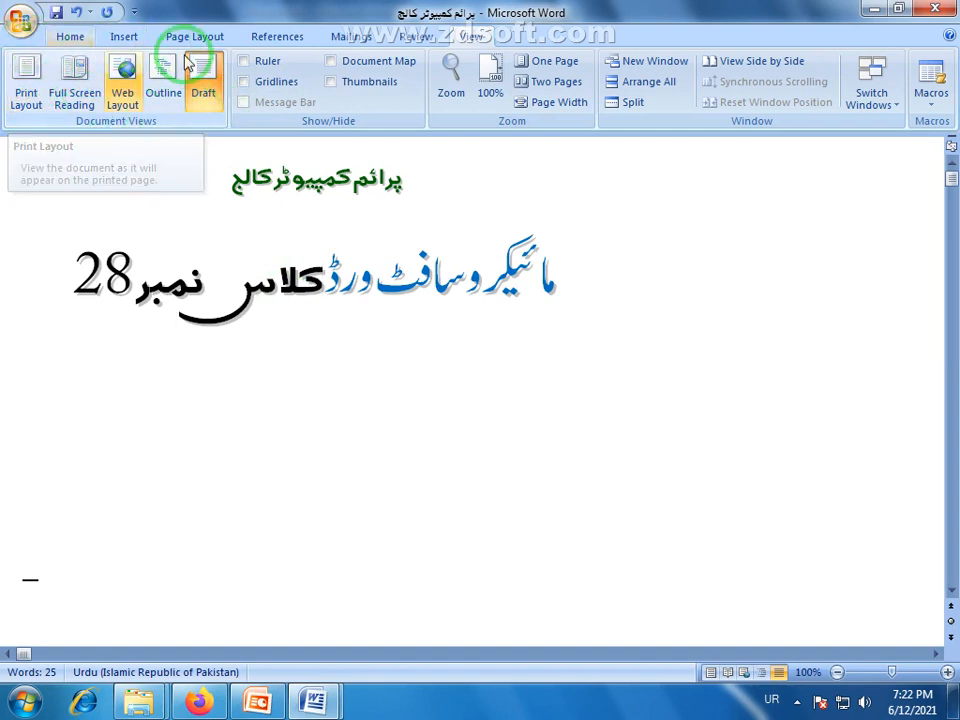
Switch the class title document from Draft view to Print Layout and look over the page.
left_click(28, 85)
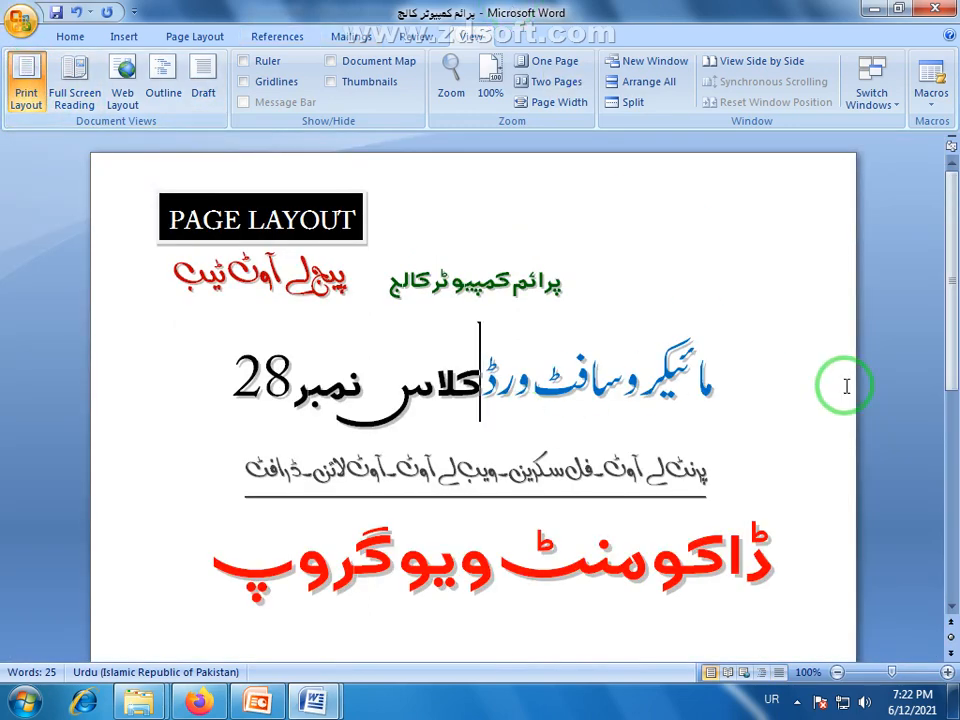
left_click(951, 596)
left_click_drag(956, 386, 943, 189)
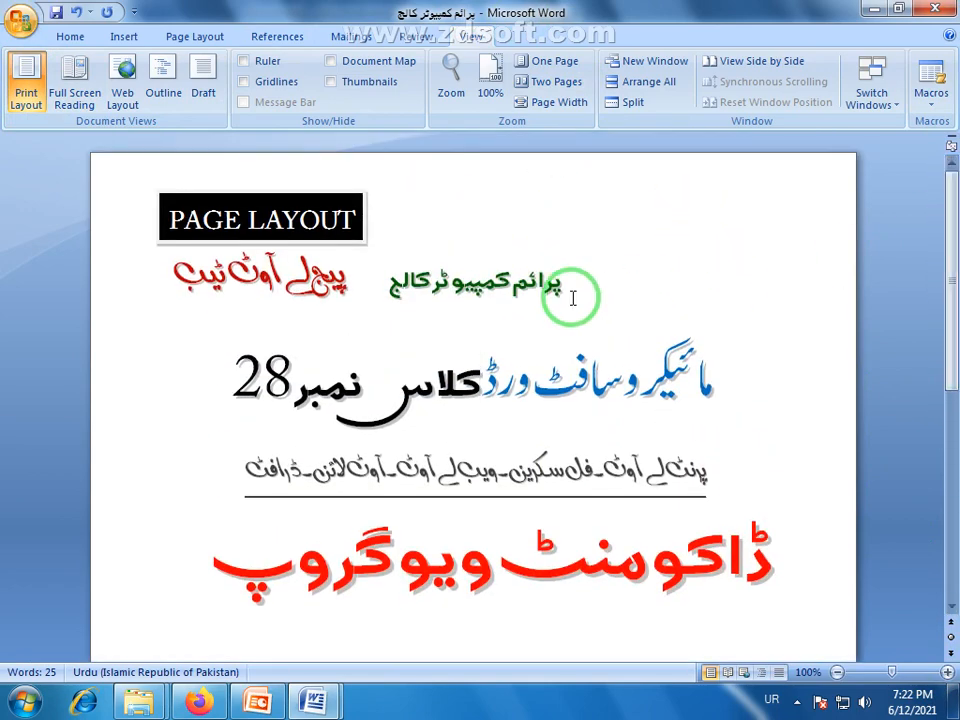
scroll(573, 297, "down", 1)
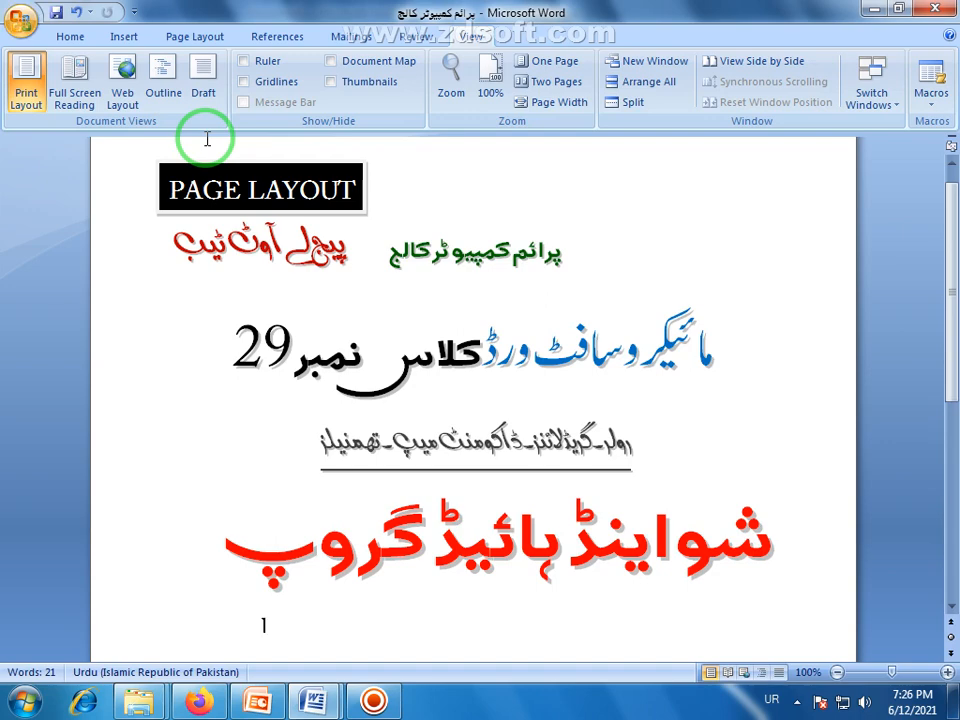
Show the rulers, hide and show them once more, and finish with them hidden.
left_click(243, 66)
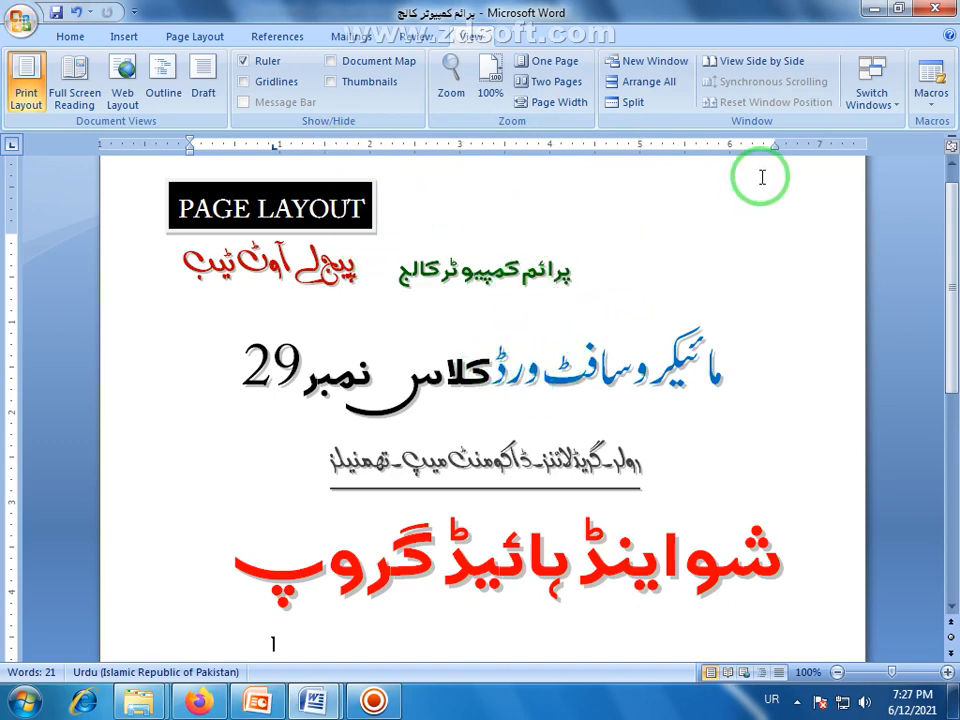
mouse_move(776, 150)
left_mouse_down()
mouse_move(789, 152)
mouse_move(777, 152)
left_mouse_up()
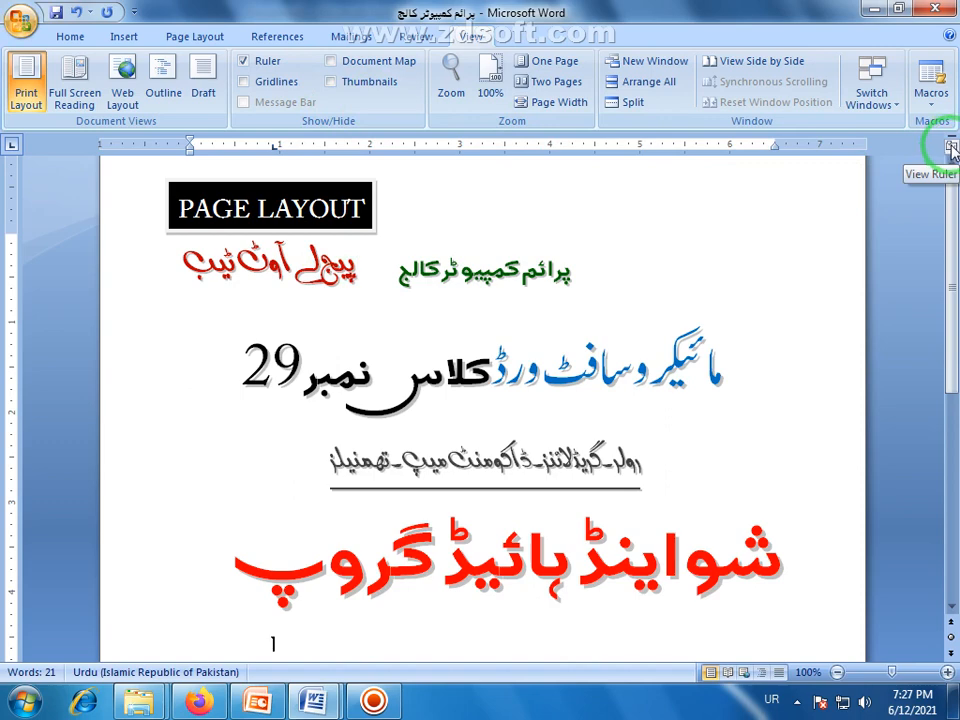
left_click(951, 147)
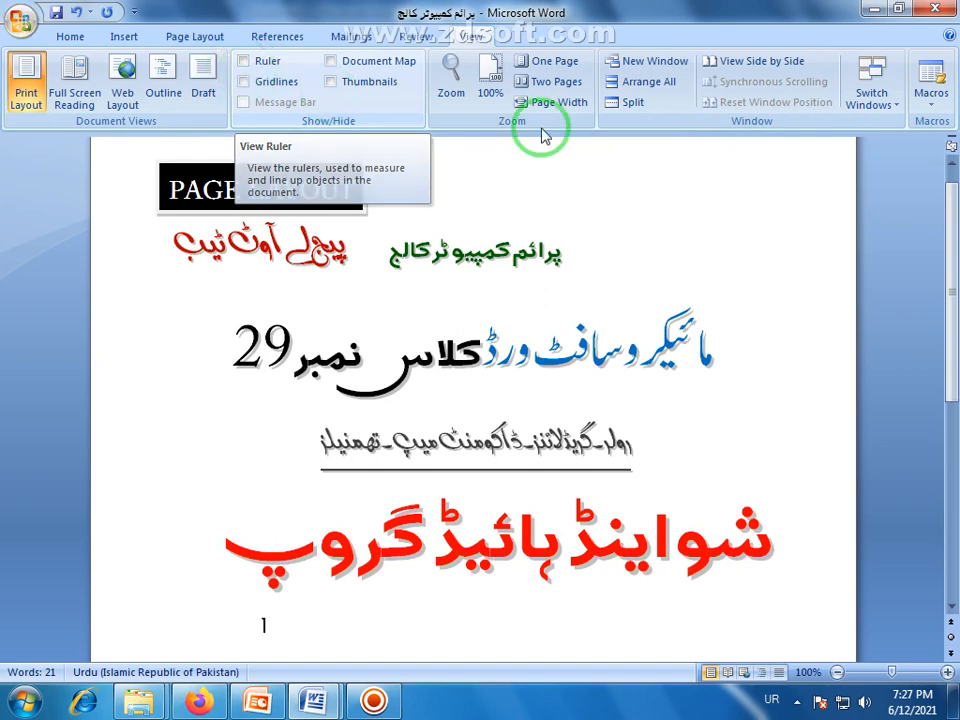
left_click(951, 147)
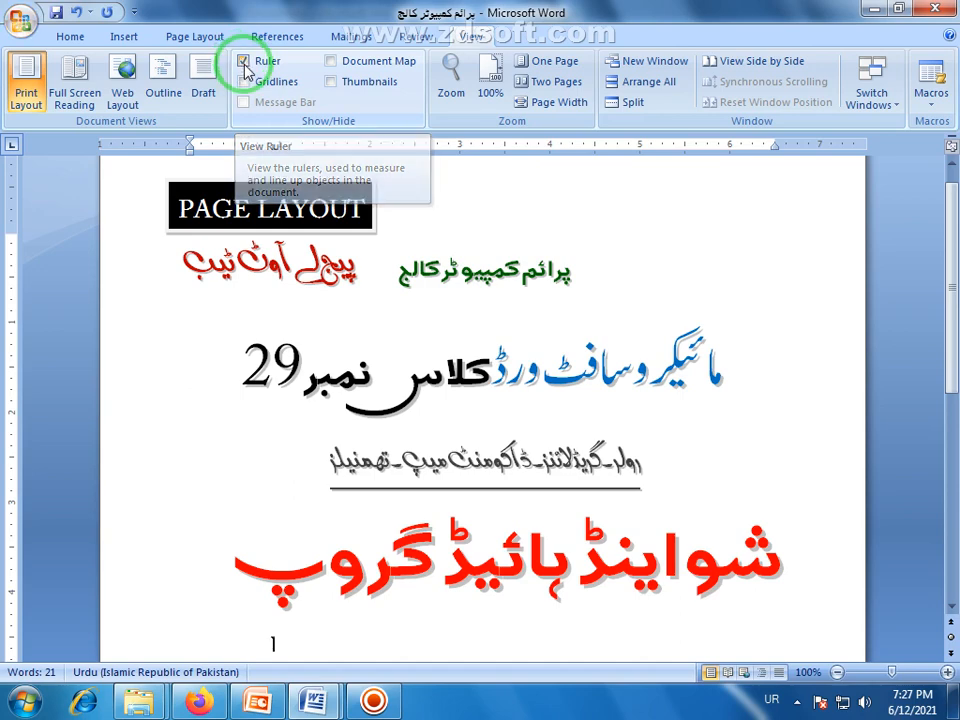
left_click(245, 66)
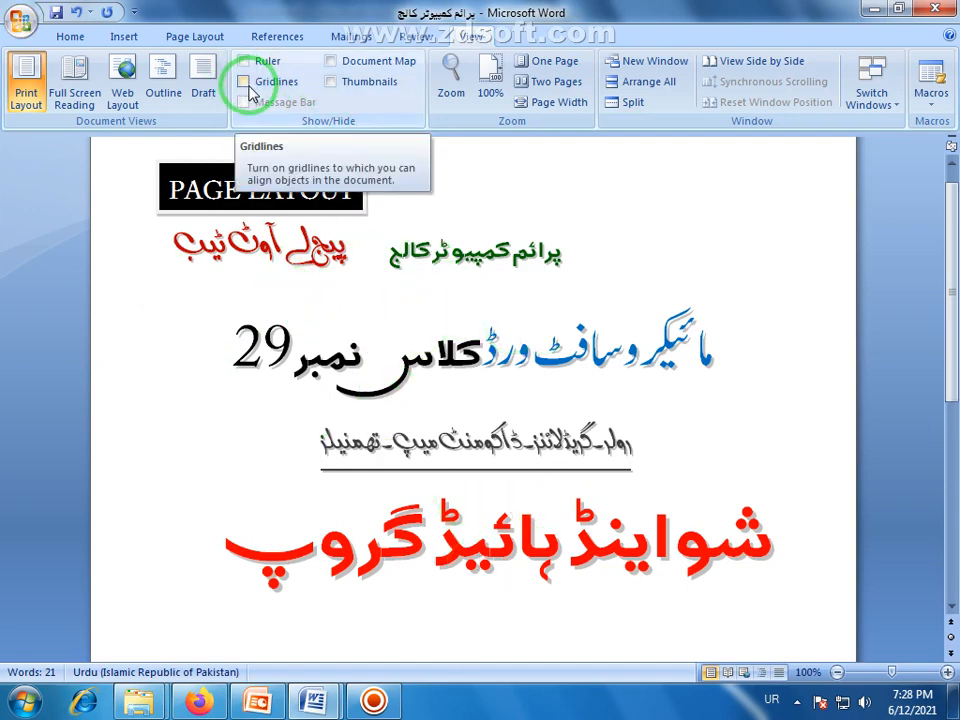
Turn on the gridlines and look over the grid down the page.
left_click(244, 83)
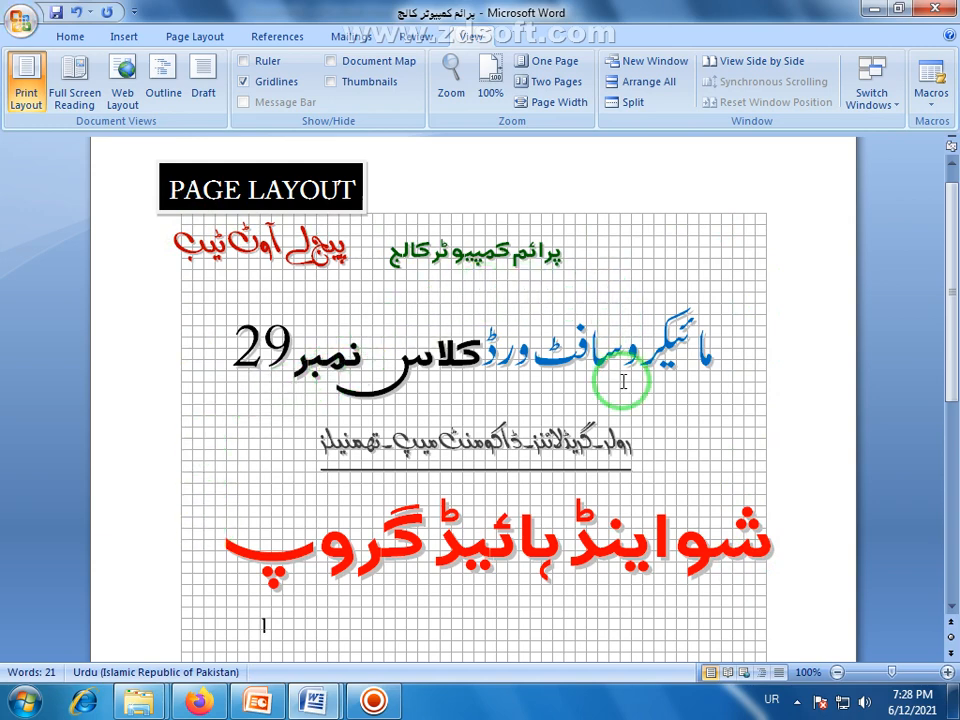
left_click_drag(952, 262, 945, 321)
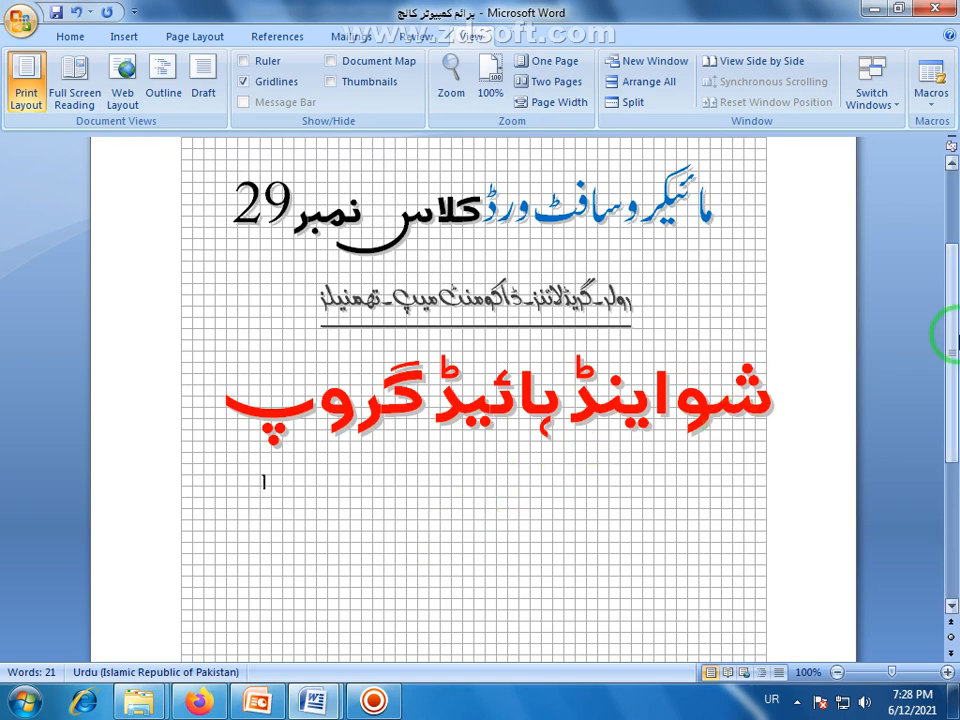
Examine the gridlines across the whole page, from the heading box to the empty area below the red title.
left_click_drag(950, 352, 945, 268)
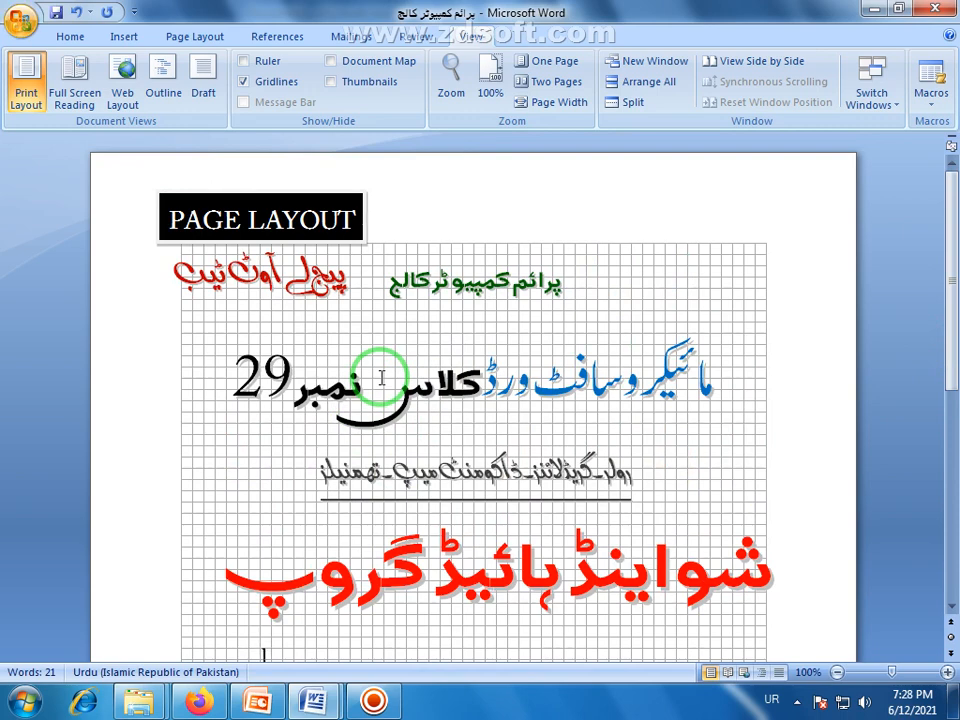
scroll(381, 370, "down", 2)
scroll(381, 350, "down", 2)
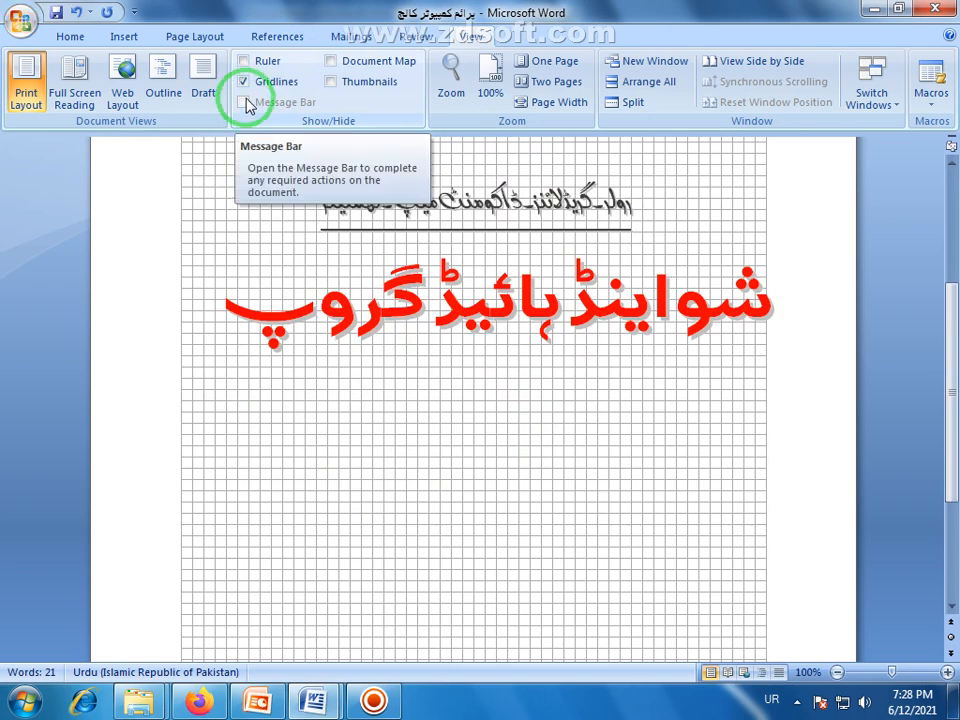
scroll(328, 381, "up", 1)
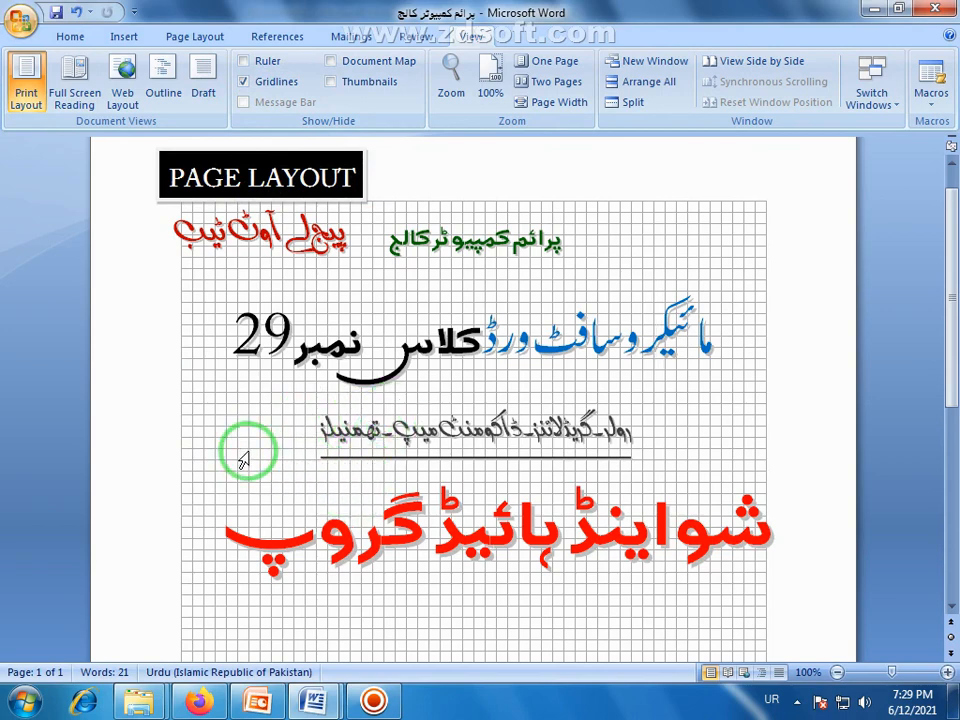
scroll(266, 411, "down", 3)
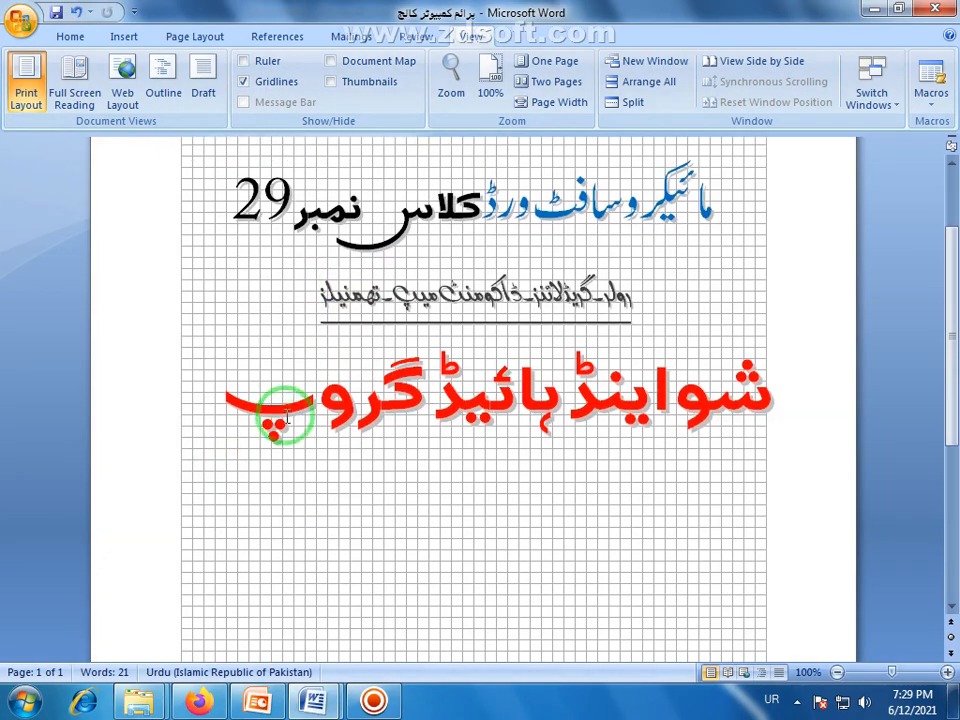
scroll(288, 410, "up", 1)
scroll(283, 416, "up", 3)
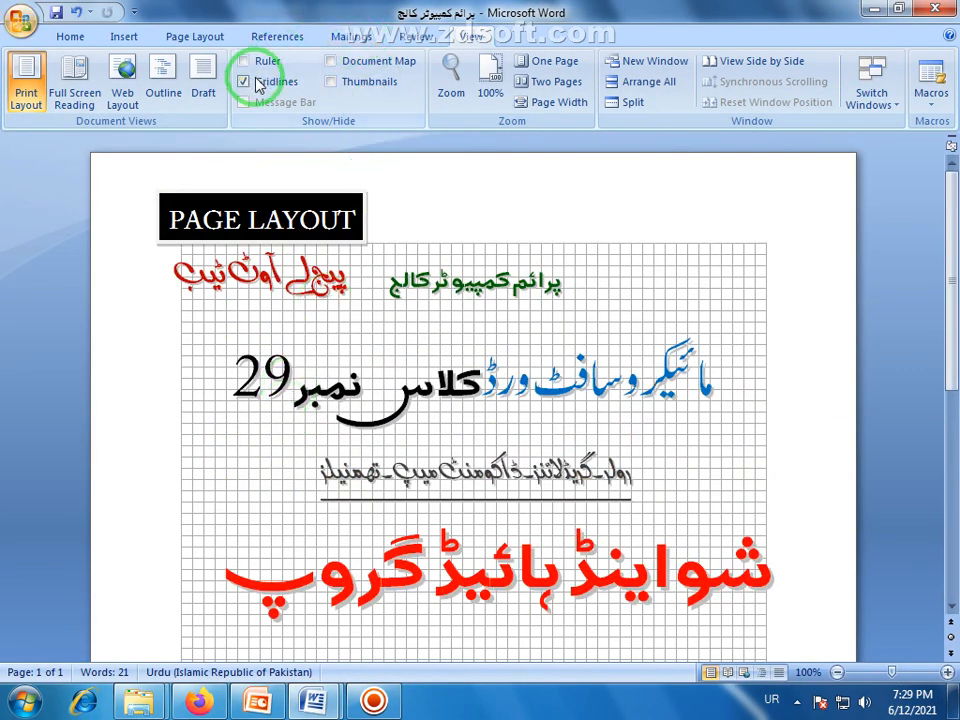
With the PAGE LAYOUT text box selected, set the drawing grid's horizontal and vertical spacing to 1" and check the page.
left_click(214, 42)
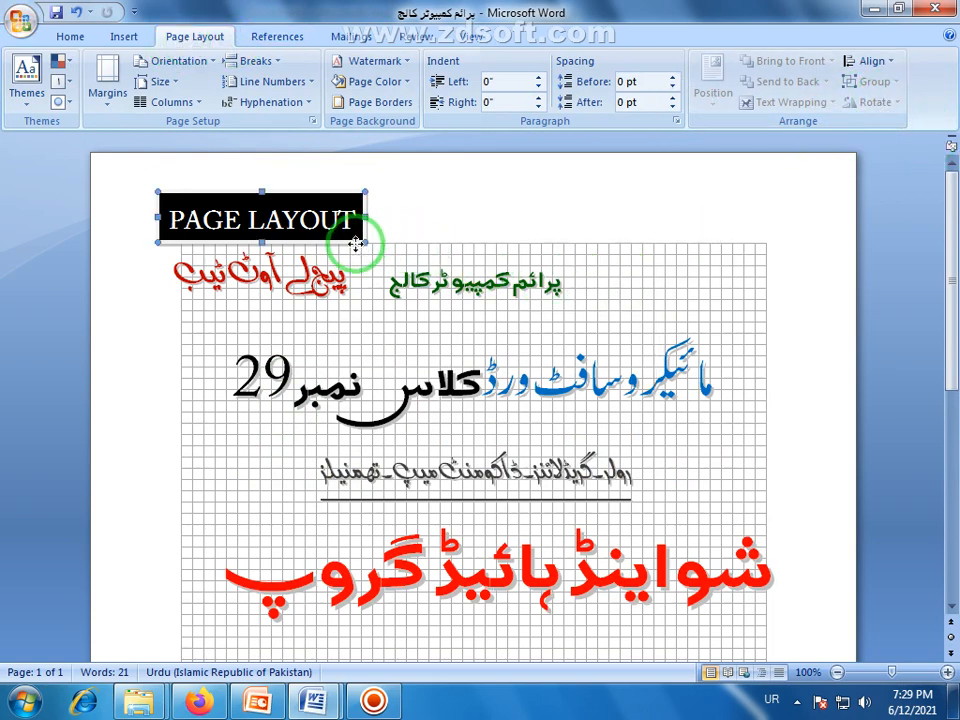
left_click(355, 243)
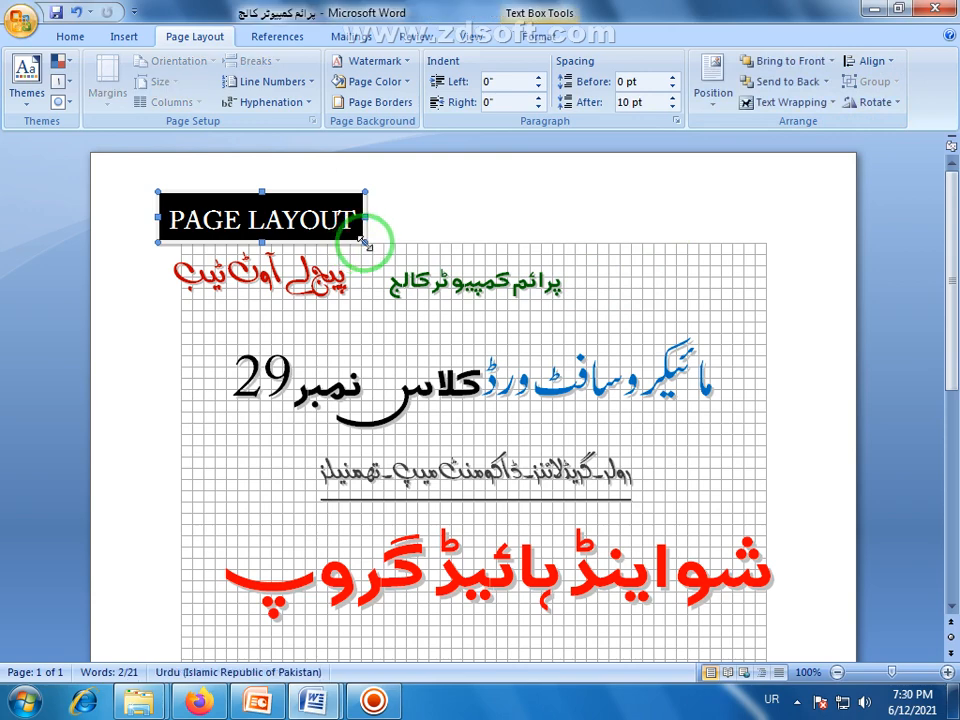
left_click(891, 62)
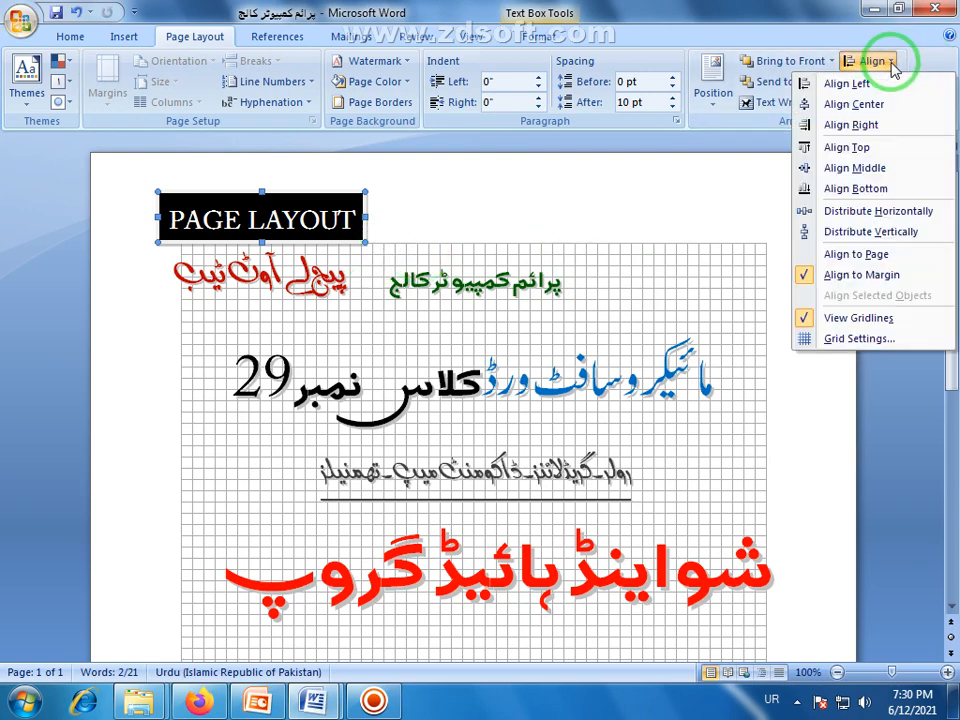
left_click(824, 340)
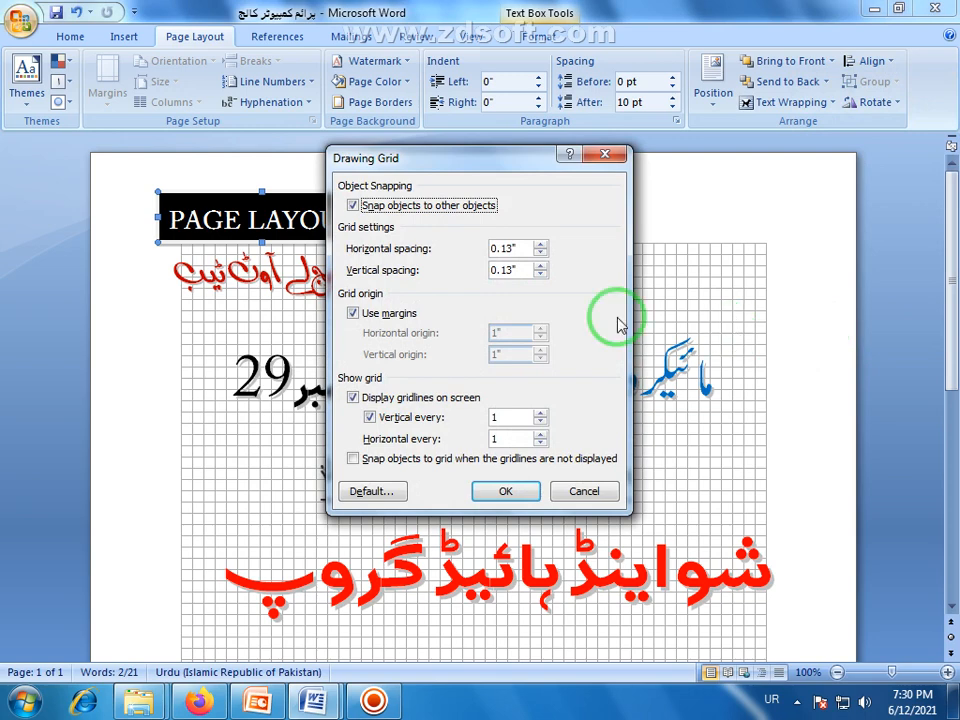
left_click(540, 245)
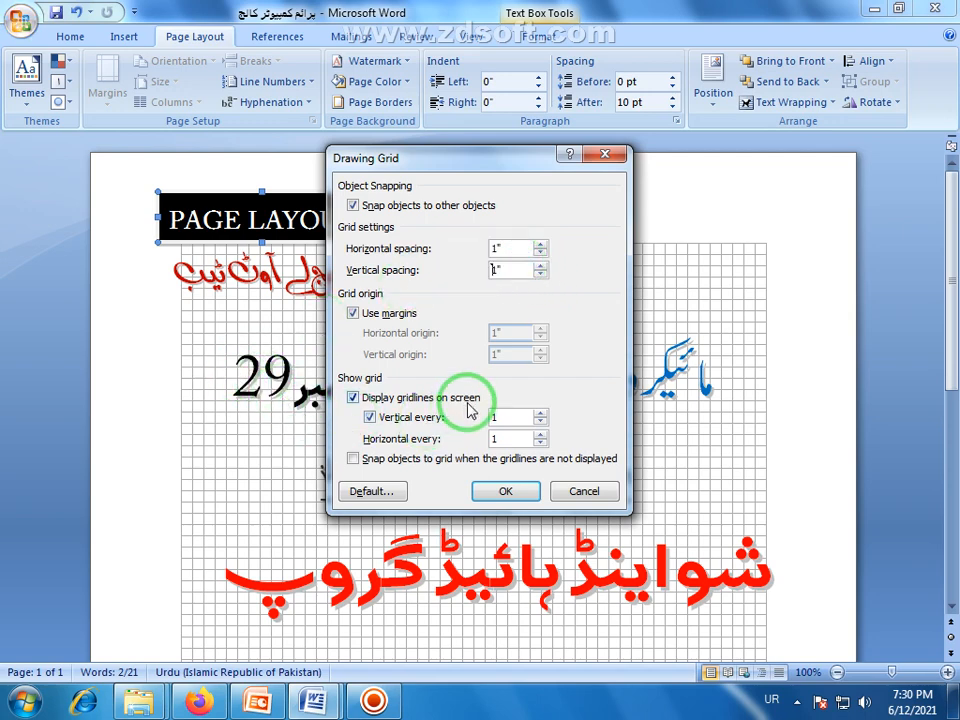
left_click(506, 491)
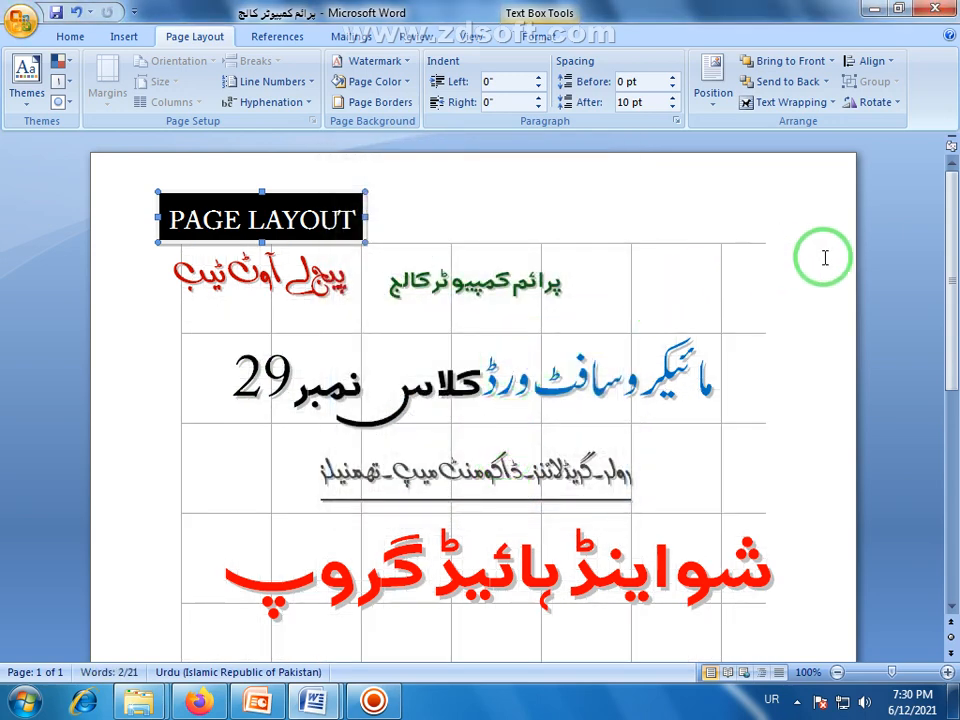
left_click_drag(952, 258, 945, 362)
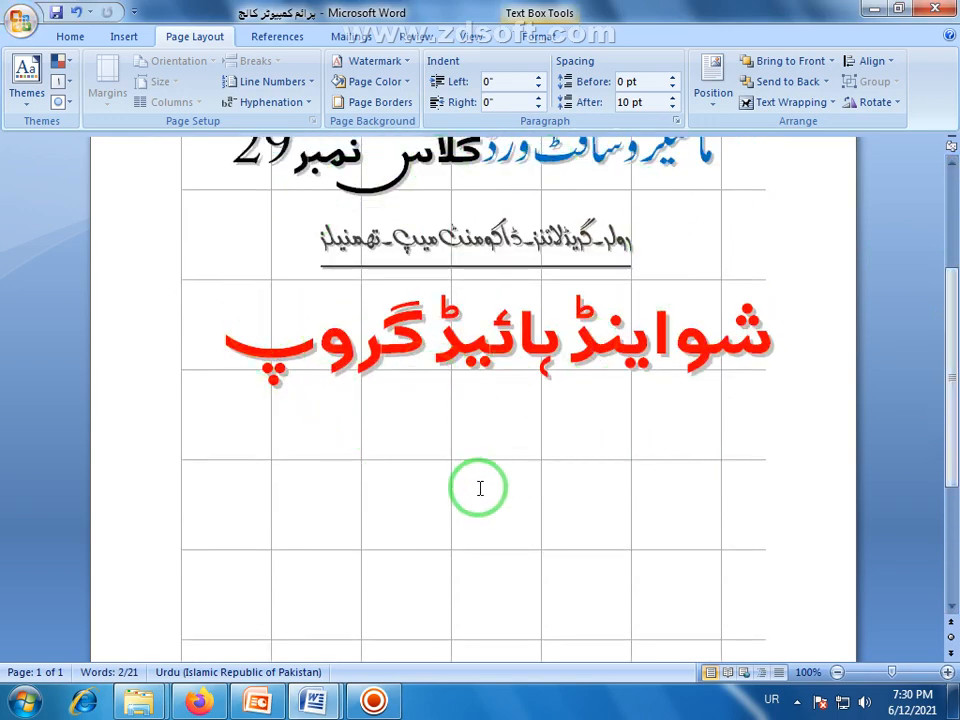
scroll(480, 476, "up", 1)
scroll(478, 490, "up", 4)
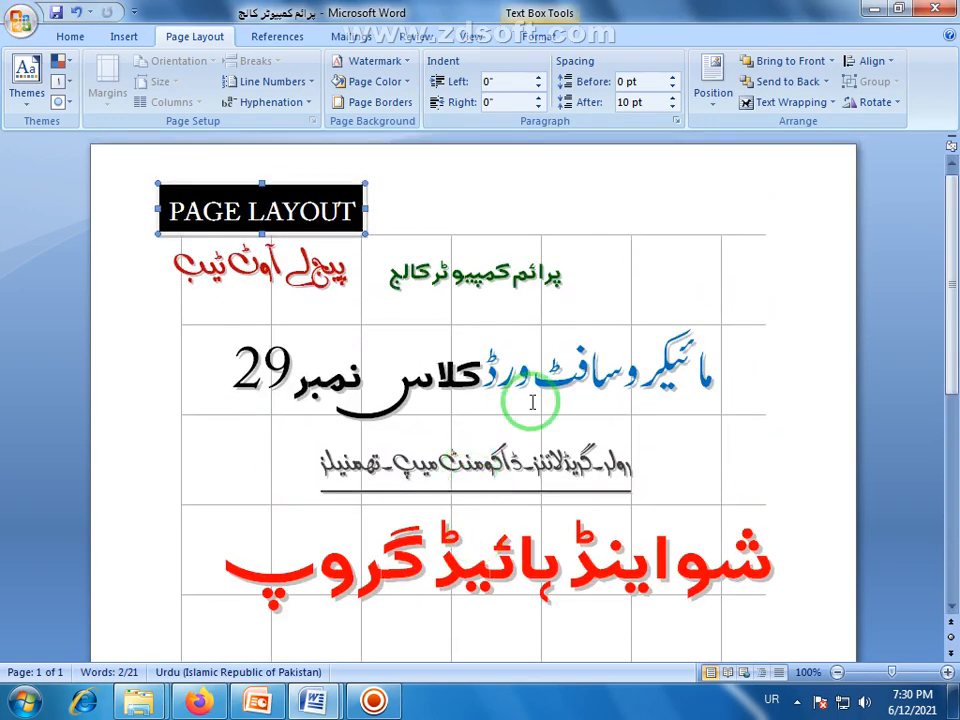
Set the drawing grid's vertical spacing to 0.2" and reduce its horizontal spacing to make a finer grid.
left_click(896, 62)
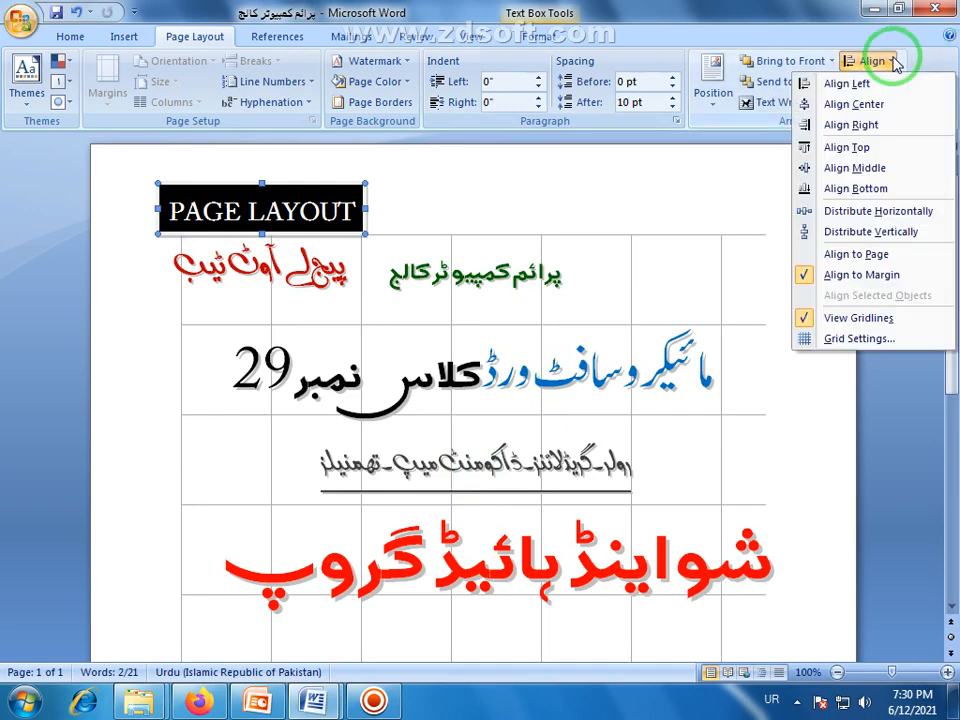
left_click(806, 341)
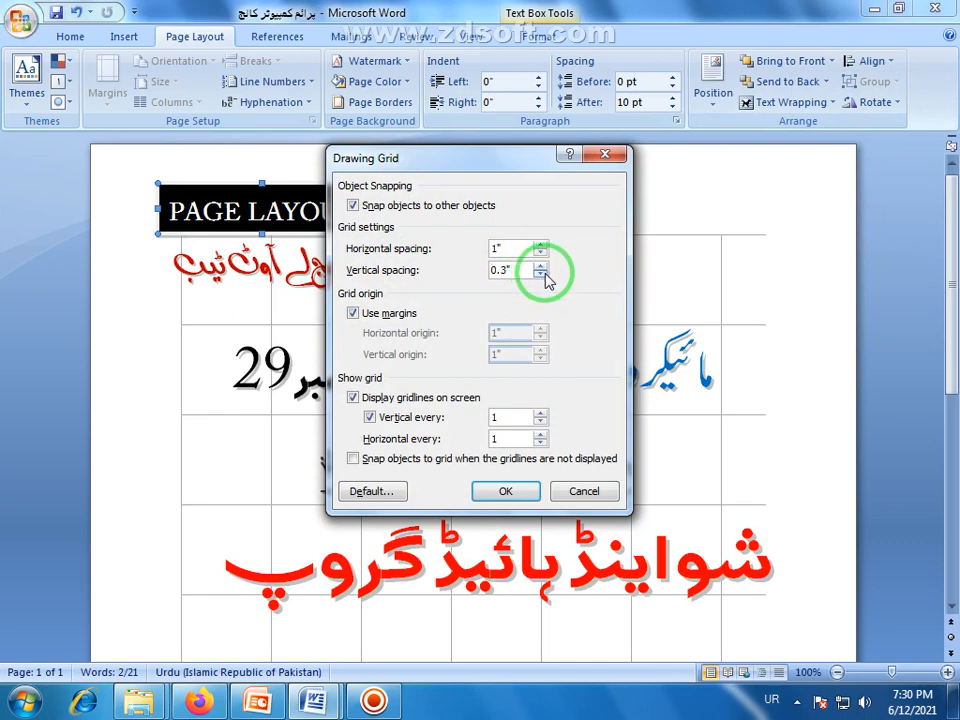
left_click(541, 246)
left_click(542, 252)
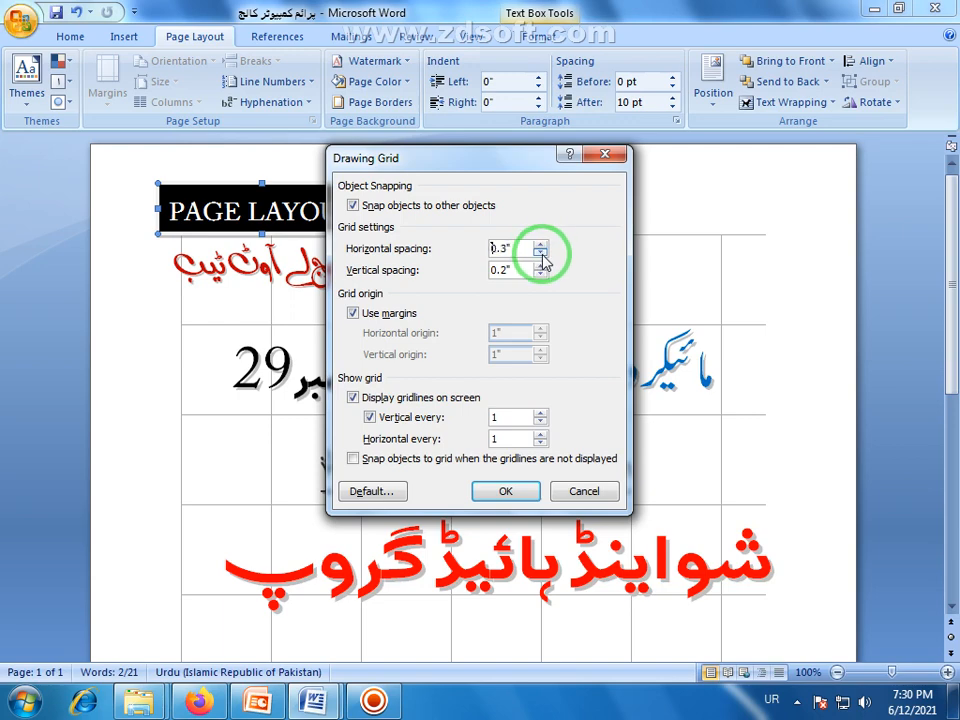
left_click(489, 491)
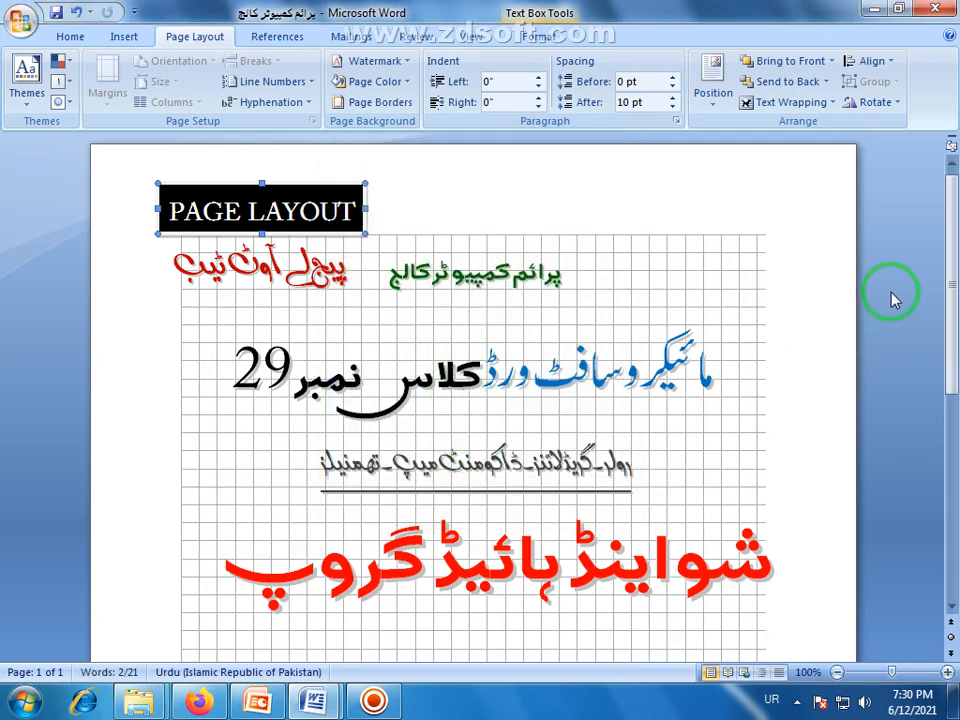
left_click_drag(955, 270, 934, 206)
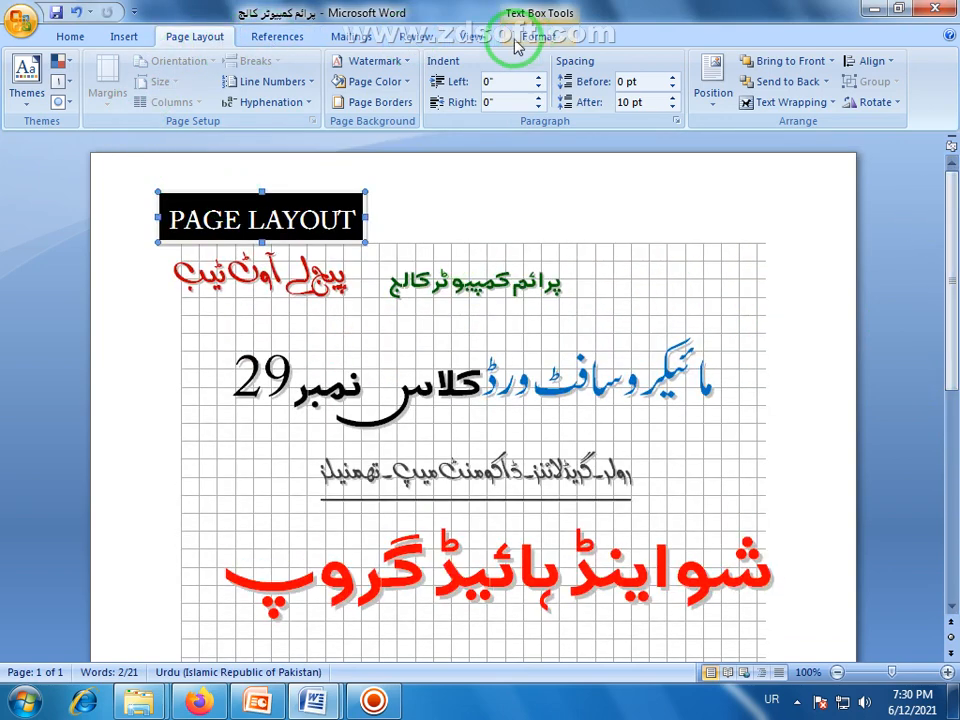
Turn off the gridlines and deselect the PAGE LAYOUT text box.
left_click(481, 40)
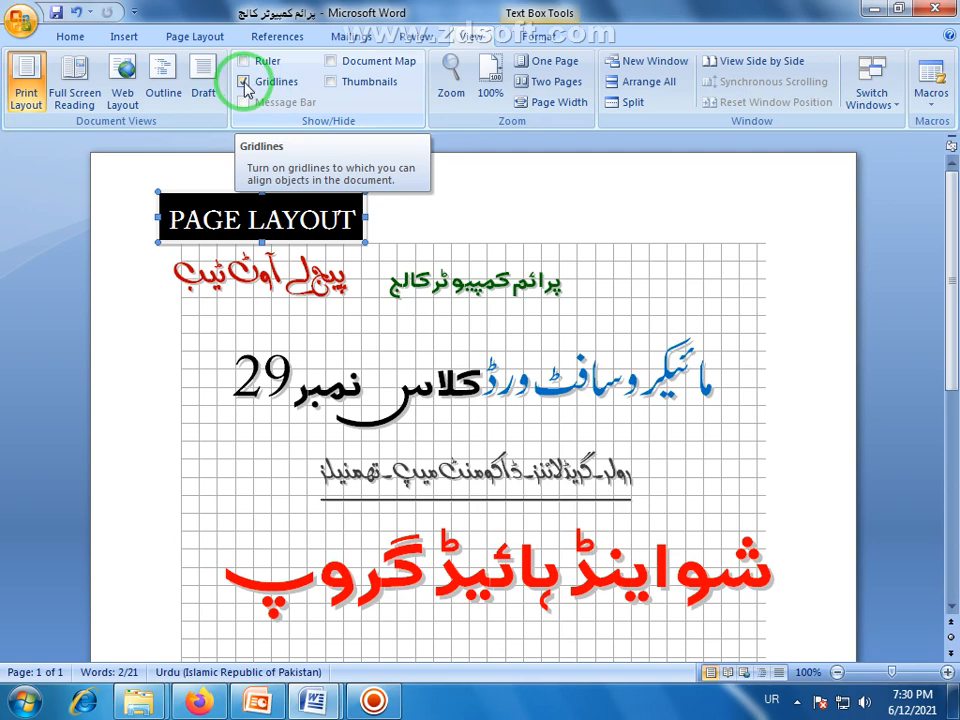
left_click(244, 83)
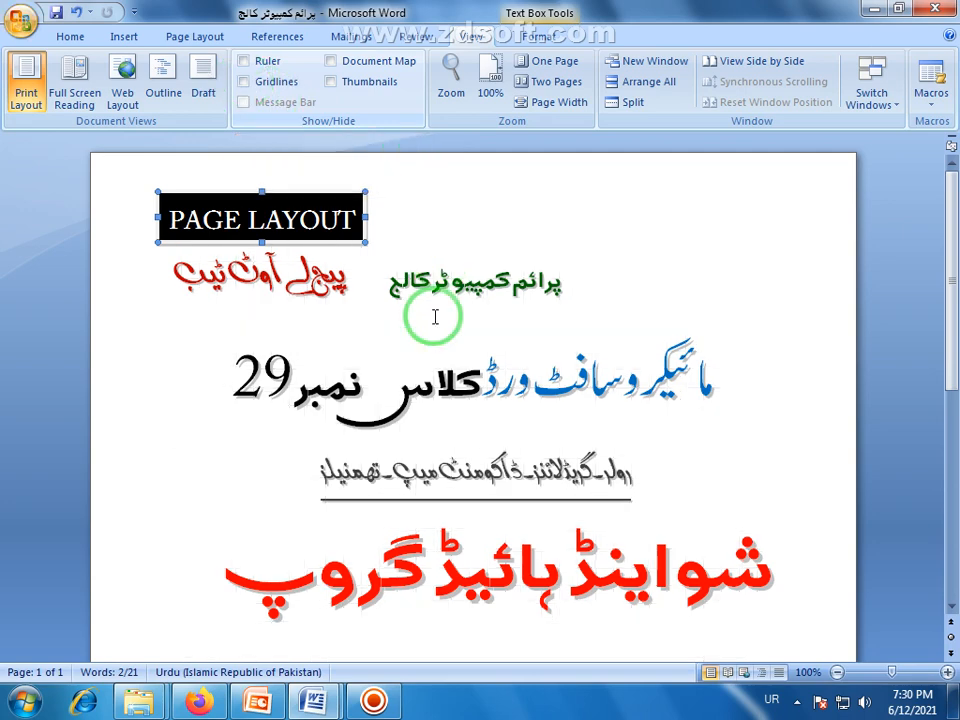
left_click(722, 287)
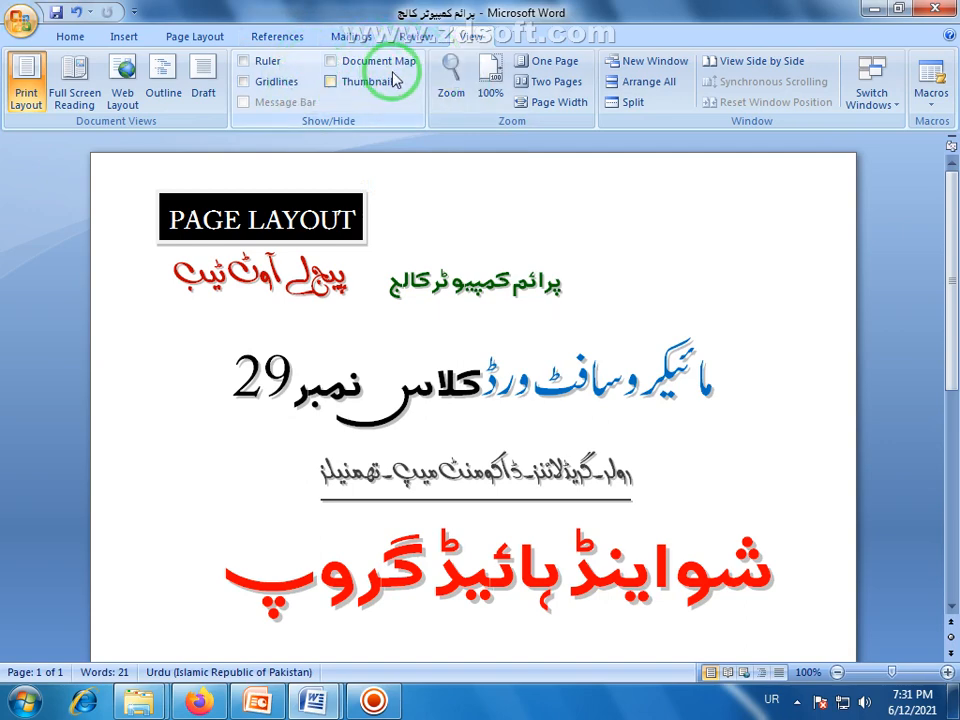
Show the Document Map beside the page and check which pane views it offers.
left_click(331, 62)
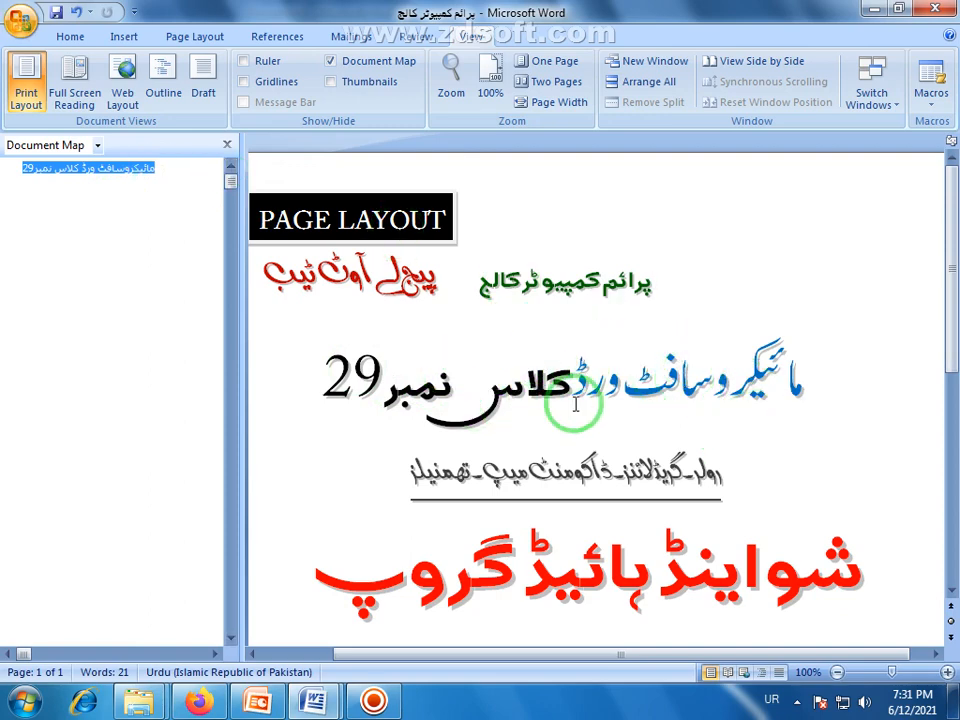
left_click(99, 146)
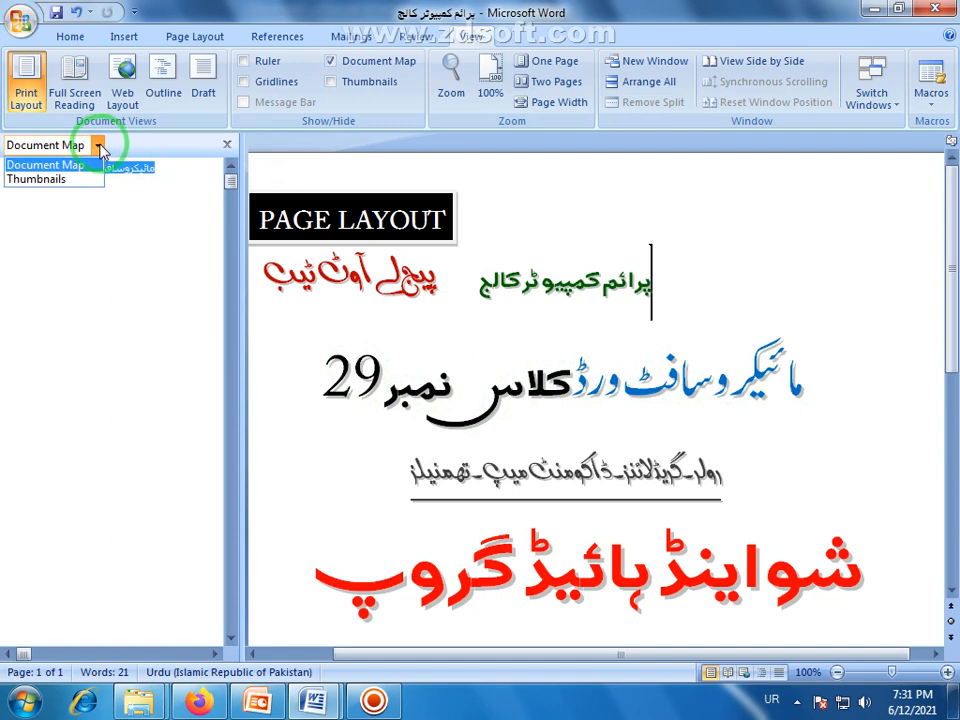
left_click(99, 146)
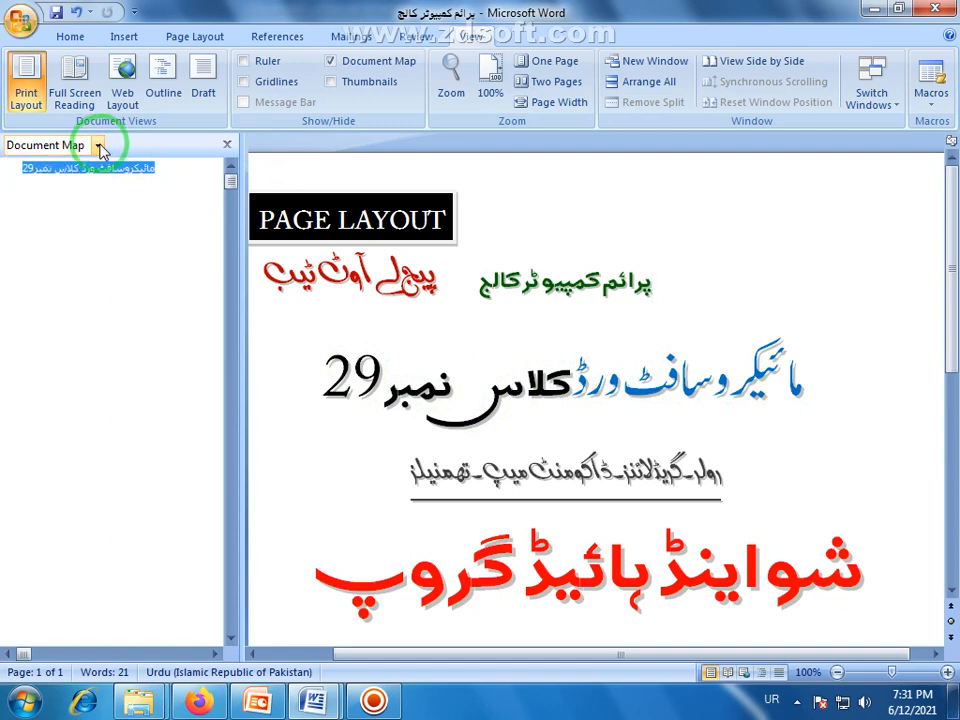
Show page thumbnails in place of the Document Map, adjust the pane's width slightly, and finish with it hidden.
left_click(331, 82)
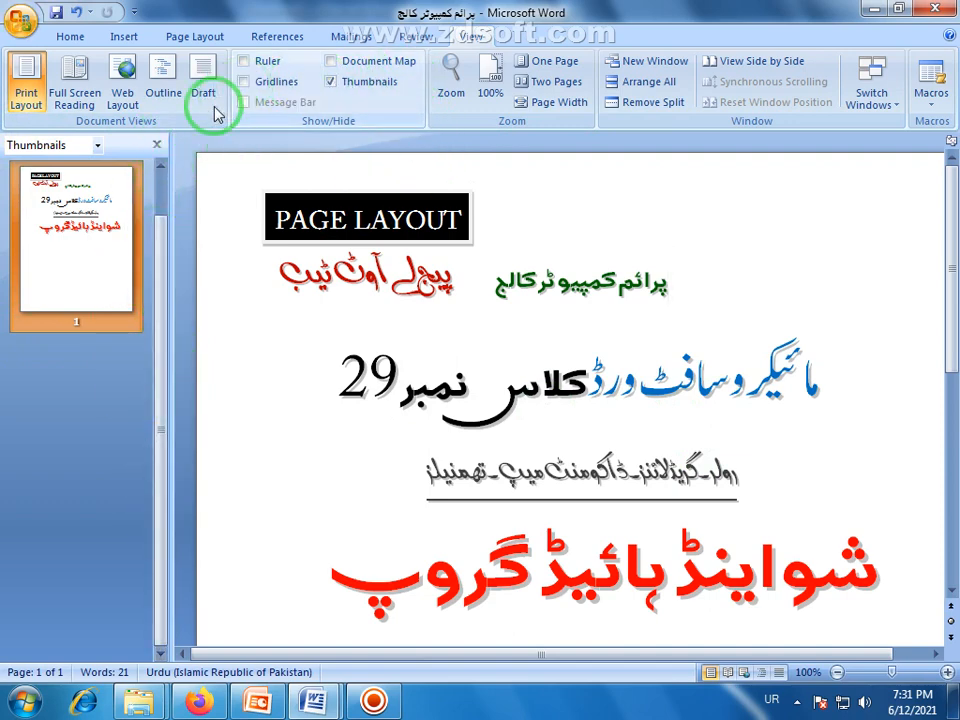
left_click(332, 82)
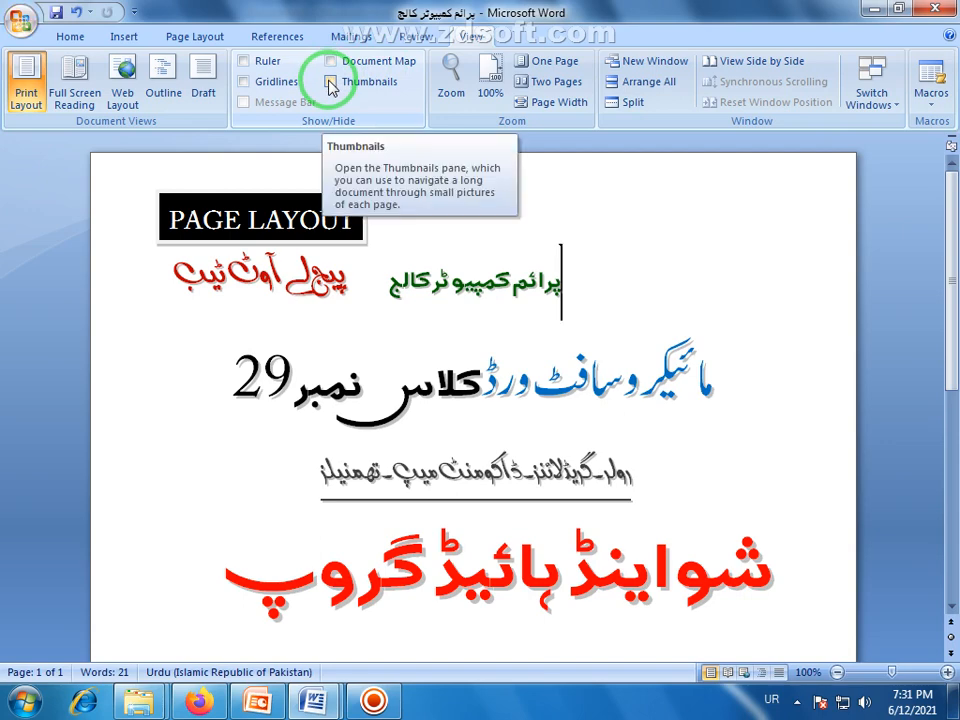
left_click(330, 84)
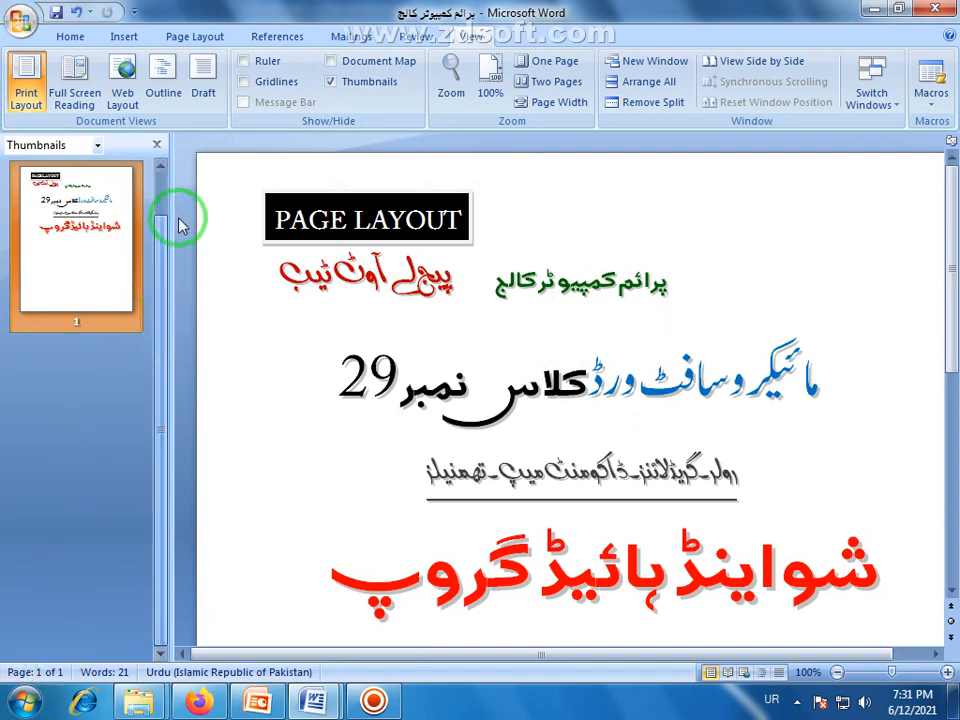
left_click_drag(170, 244, 167, 245)
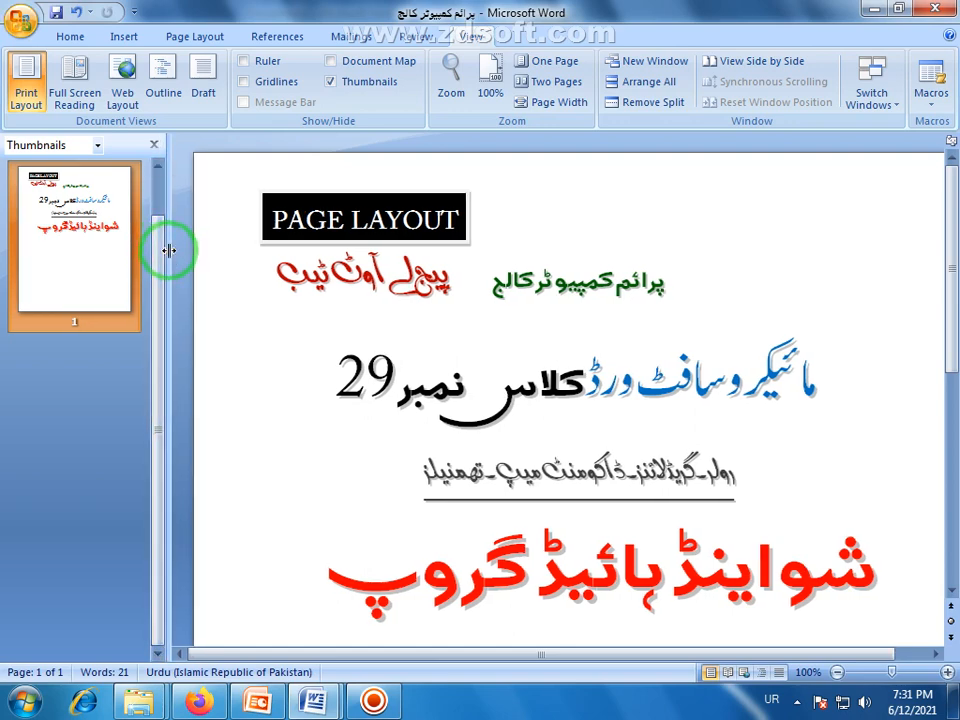
left_click_drag(171, 251, 178, 252)
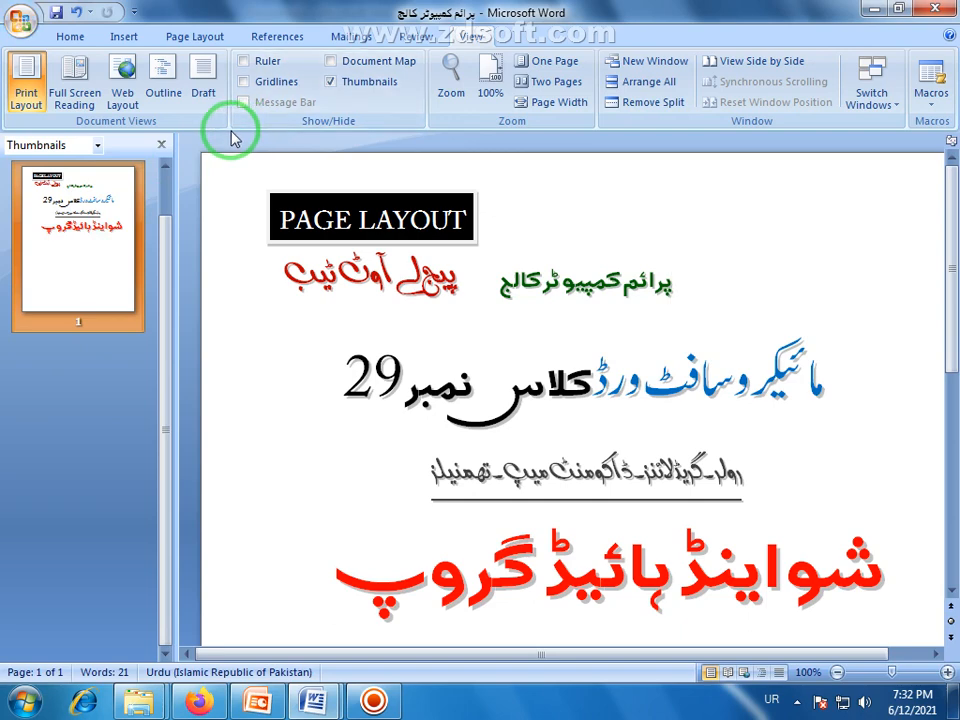
left_click(331, 84)
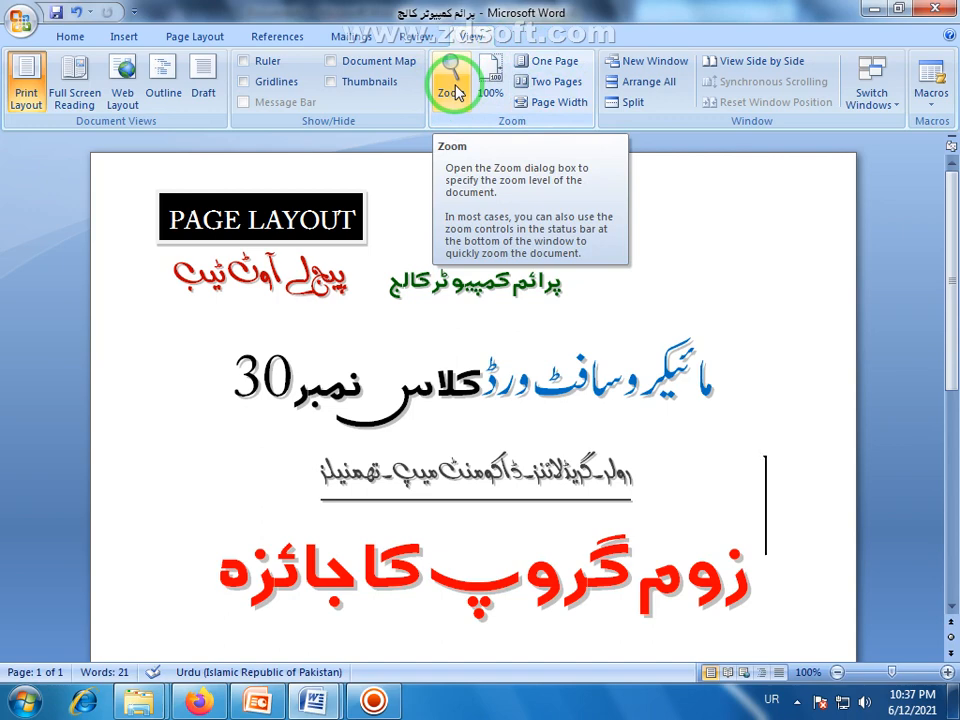
View the Zoom dialog's preset, percentage and page options from both of its access points, leaving the zoom level as it is.
left_click(452, 90)
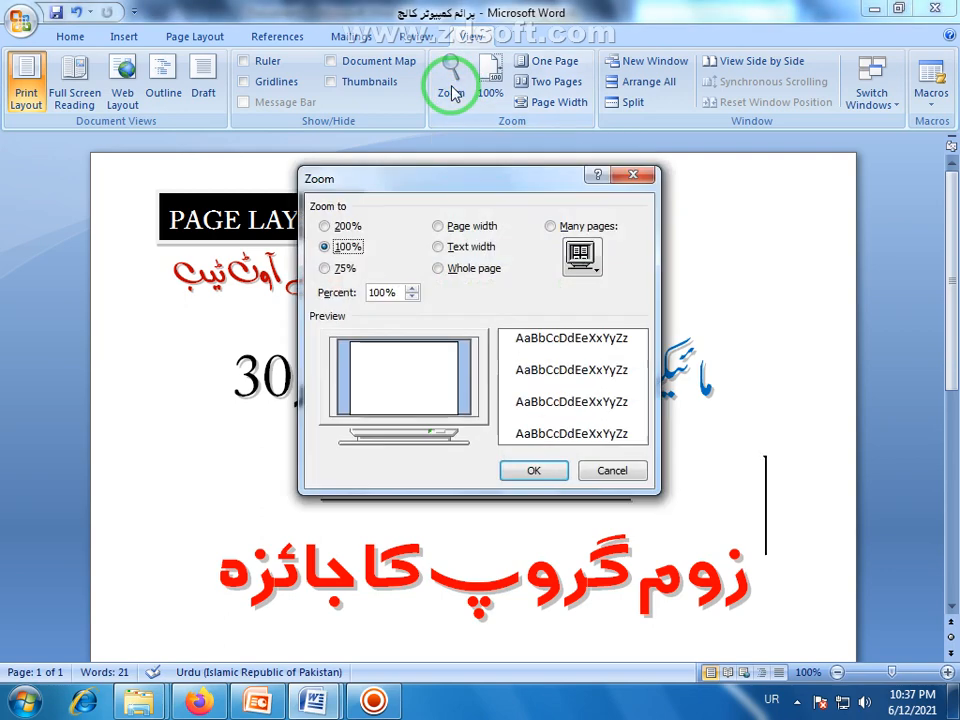
left_click_drag(475, 190, 437, 192)
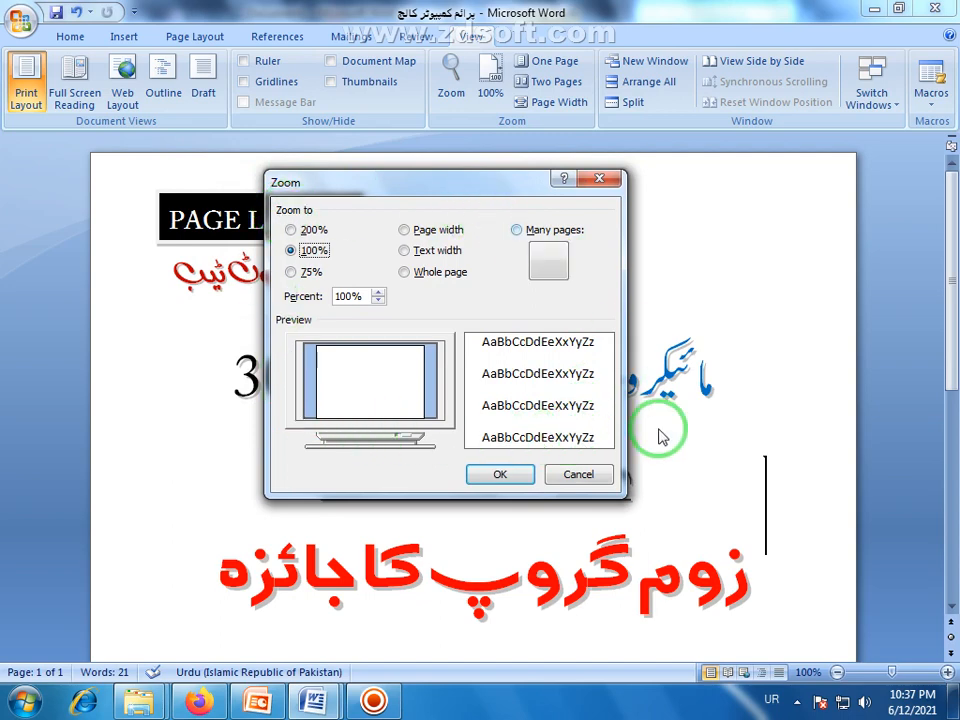
left_click(576, 475)
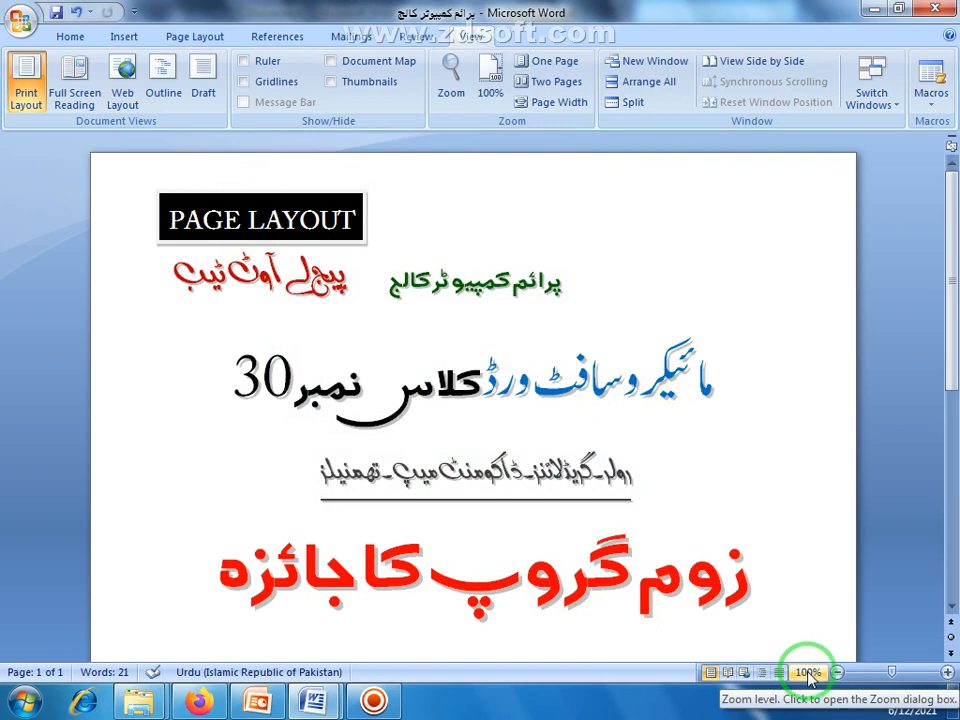
left_click(808, 673)
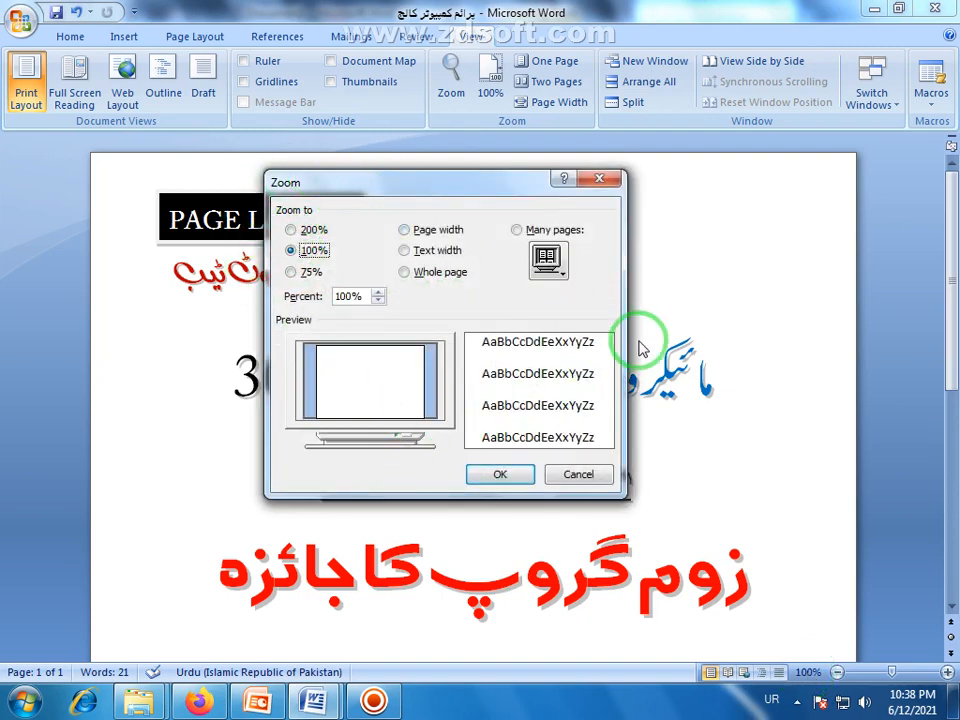
left_click(578, 475)
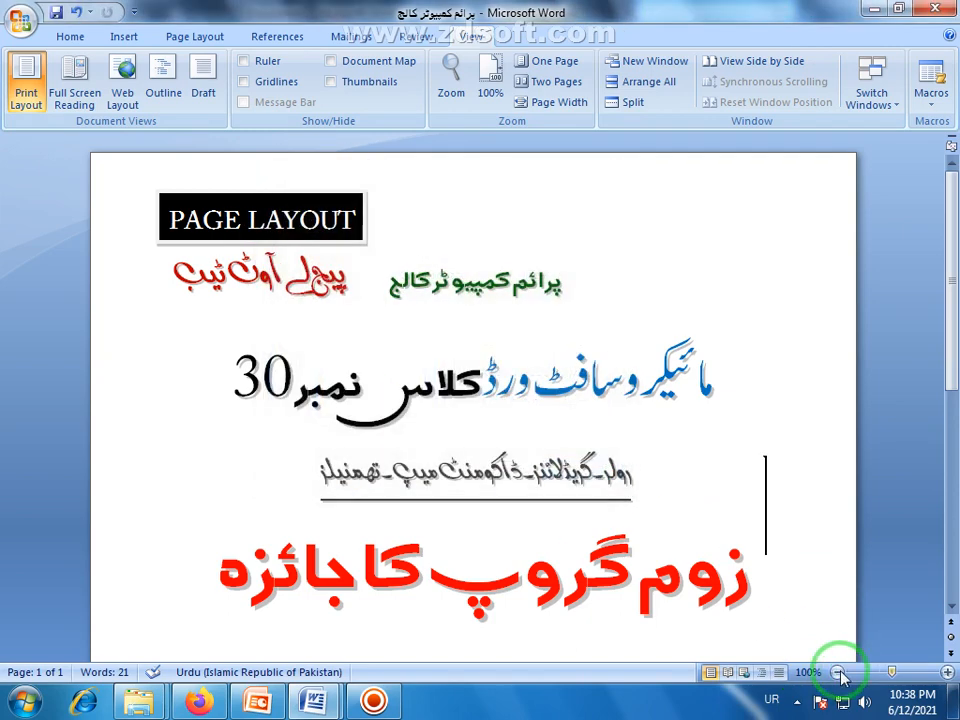
Zoom the document to the 200% preset through the Zoom dialog and view the page across its width.
left_click(451, 84)
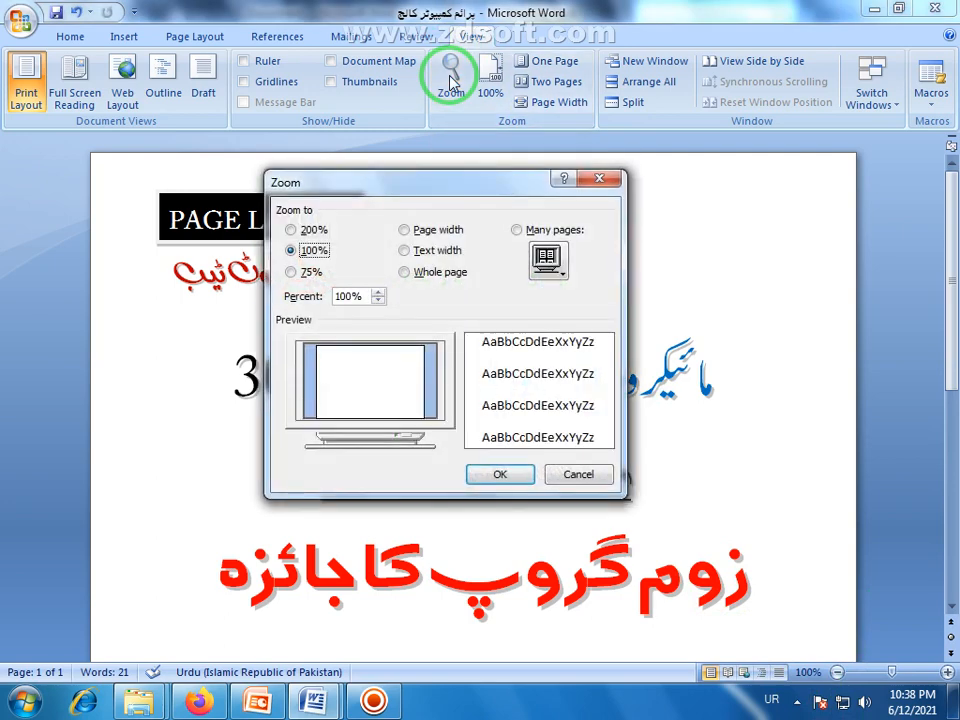
left_click_drag(450, 182, 463, 157)
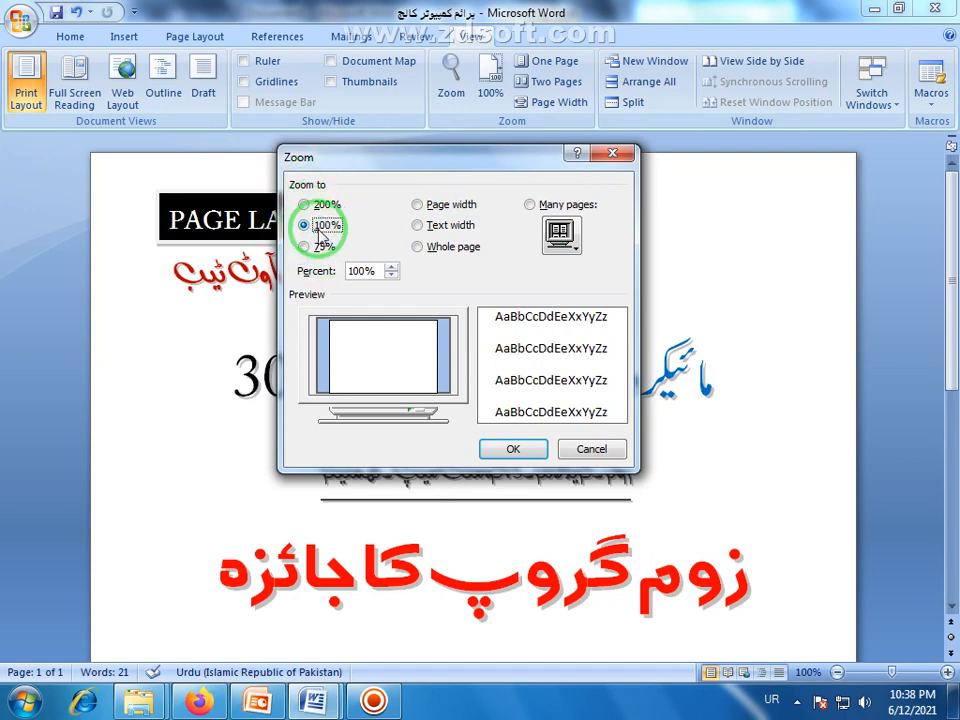
left_click(304, 205)
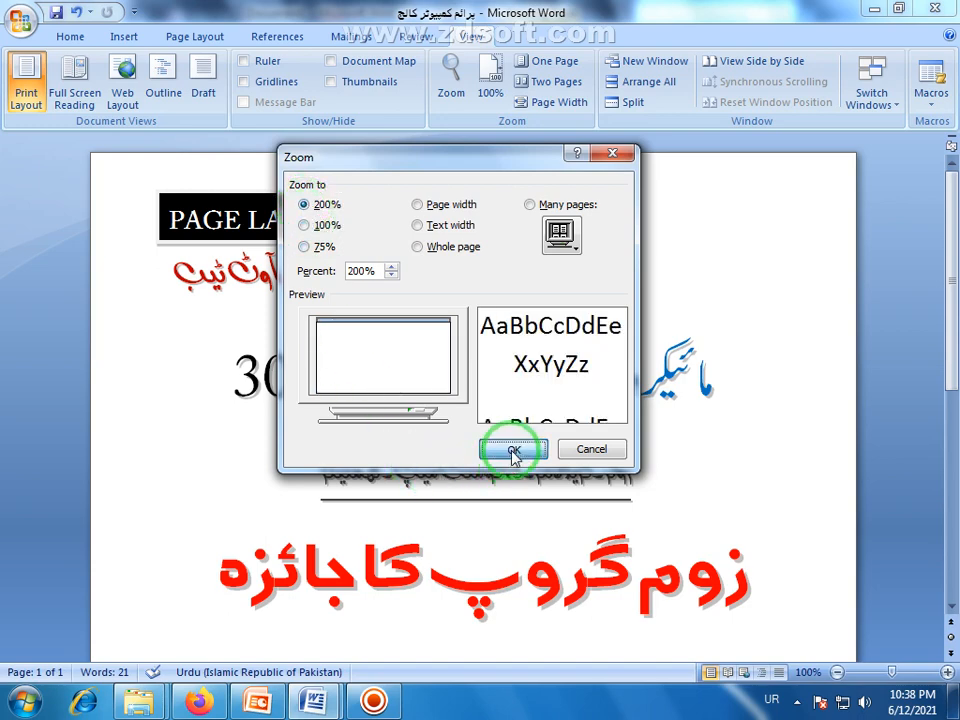
left_click(513, 451)
left_click_drag(550, 655, 497, 639)
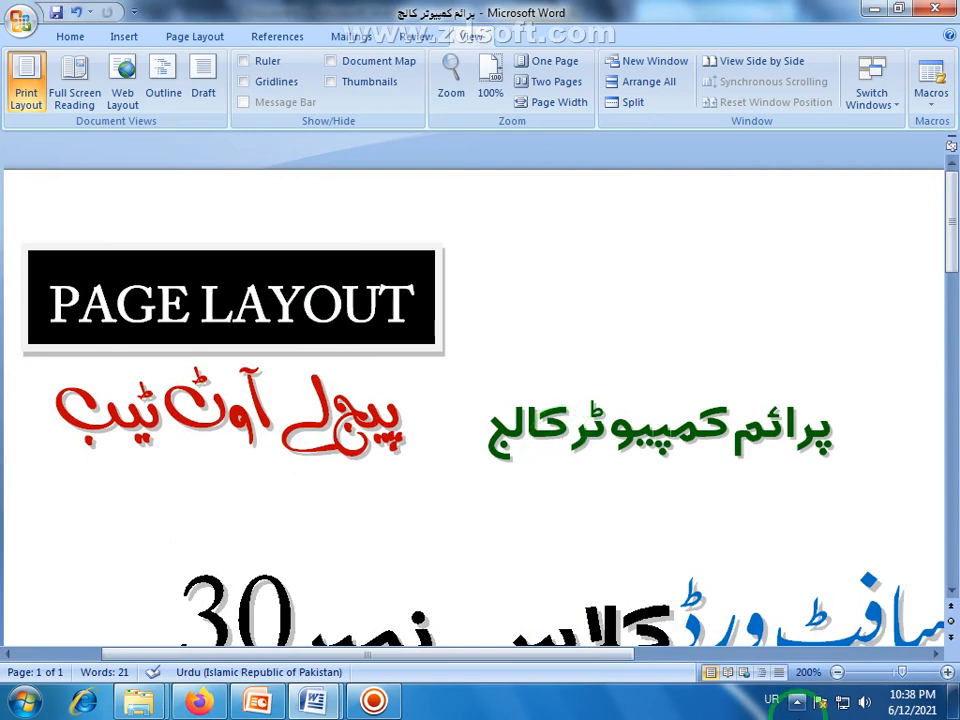
Reduce the document's zoom level to the 75% preset.
left_click(808, 672)
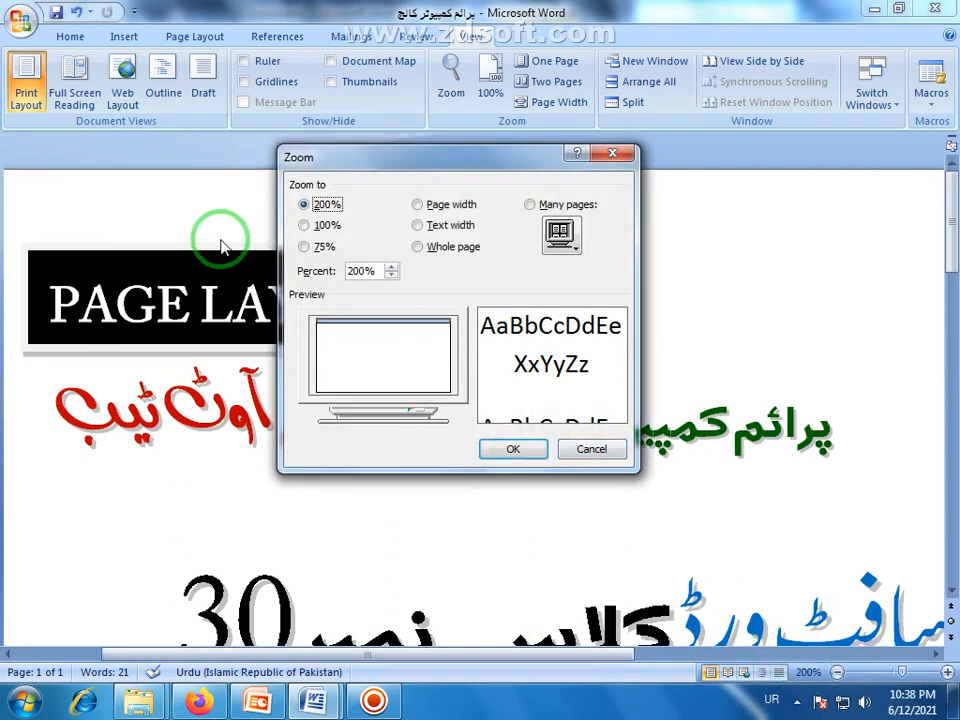
left_click(304, 248)
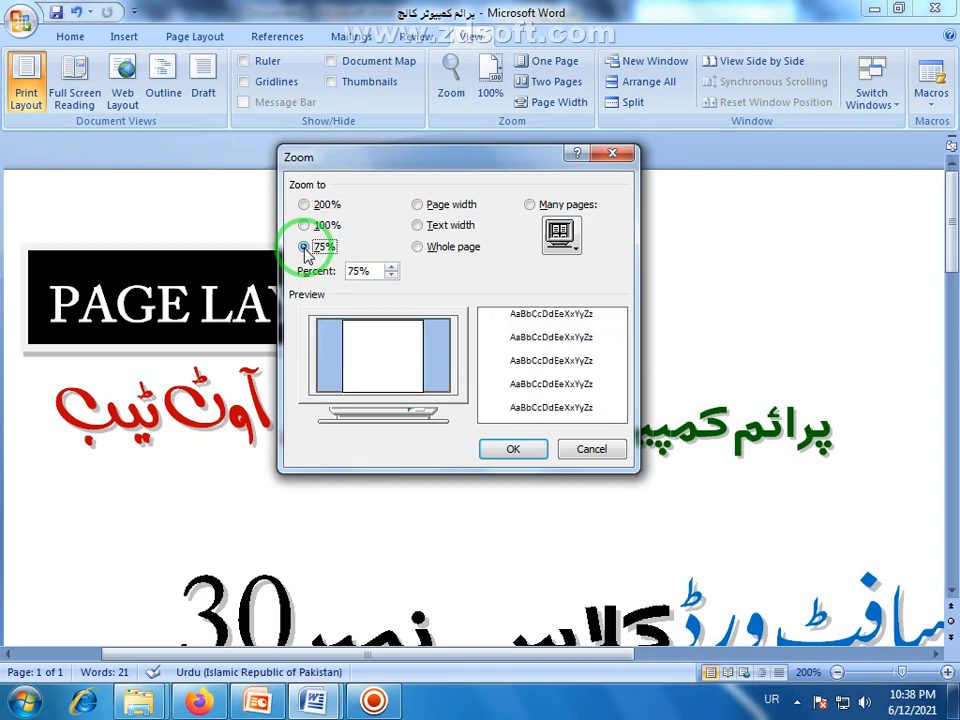
left_click(507, 445)
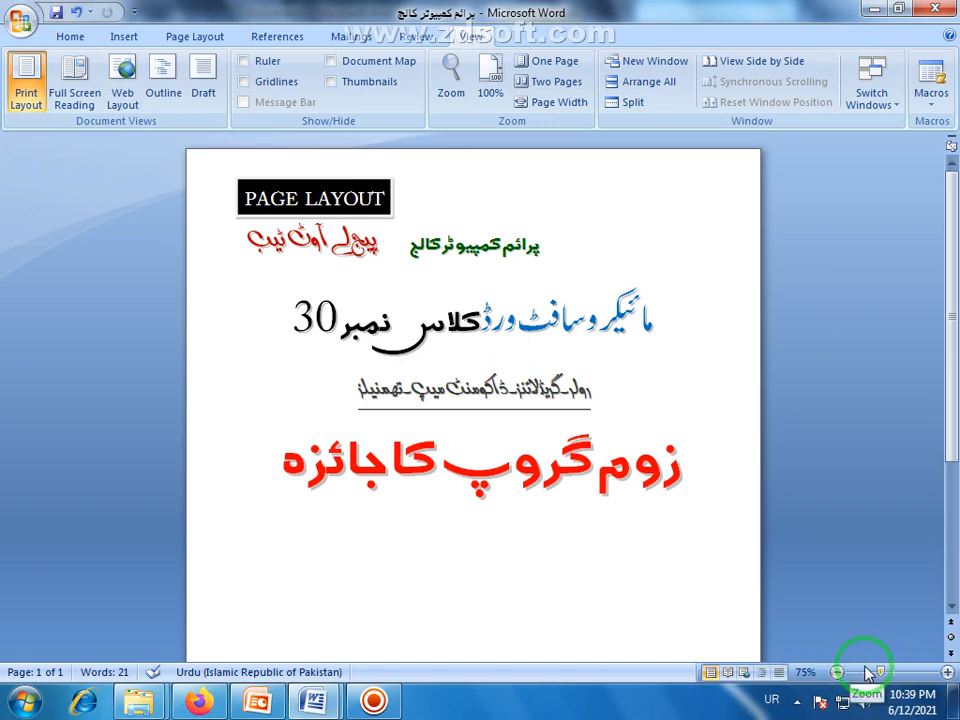
Set a custom zoom percentage of 50% for the document in the Zoom dialog.
left_click(805, 672)
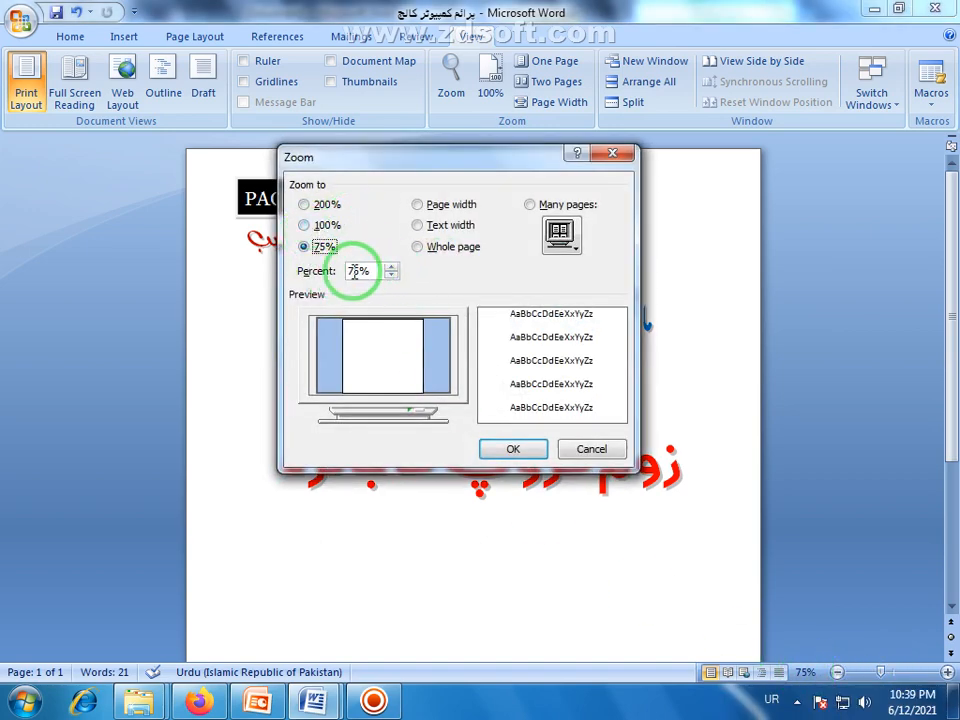
mouse_move(358, 272)
left_mouse_down()
mouse_move(344, 271)
mouse_move(358, 271)
left_mouse_up()
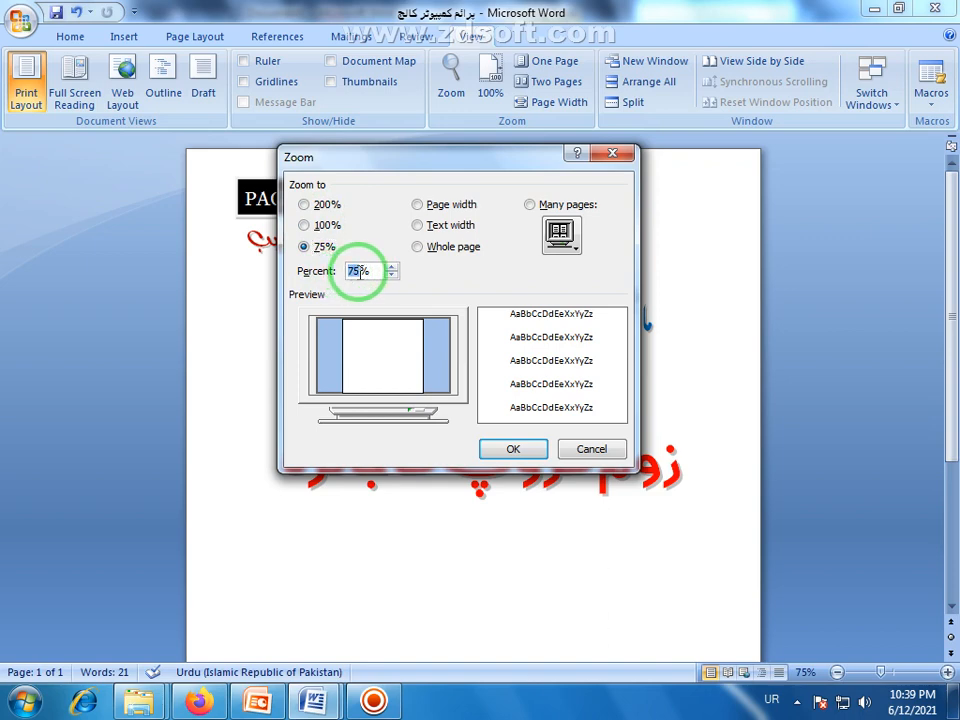
left_click(390, 277)
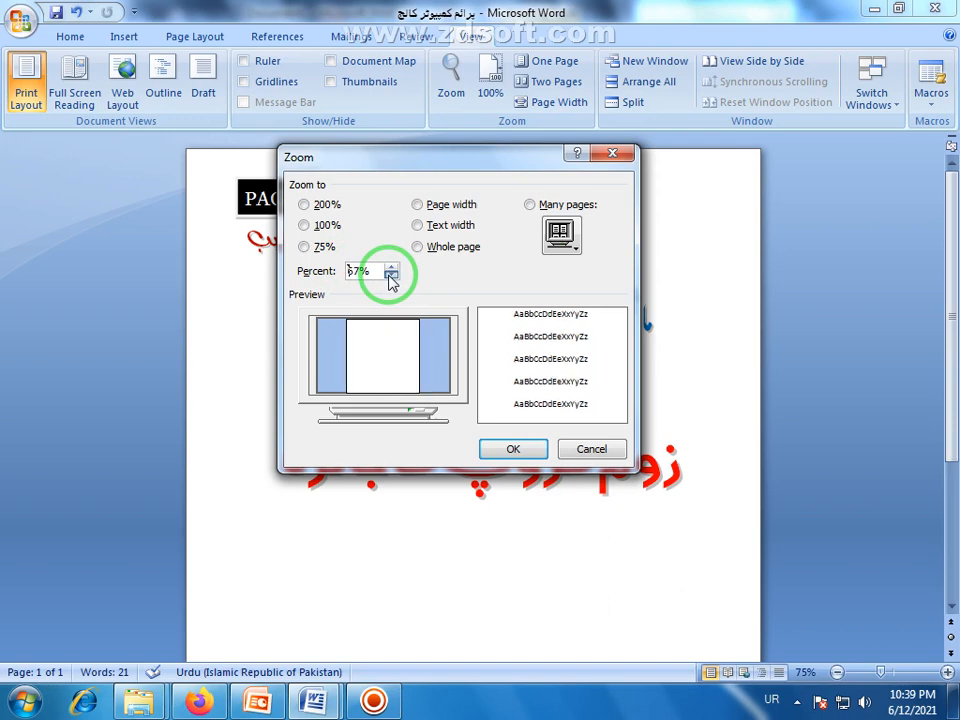
left_click(390, 276)
left_click(390, 276)
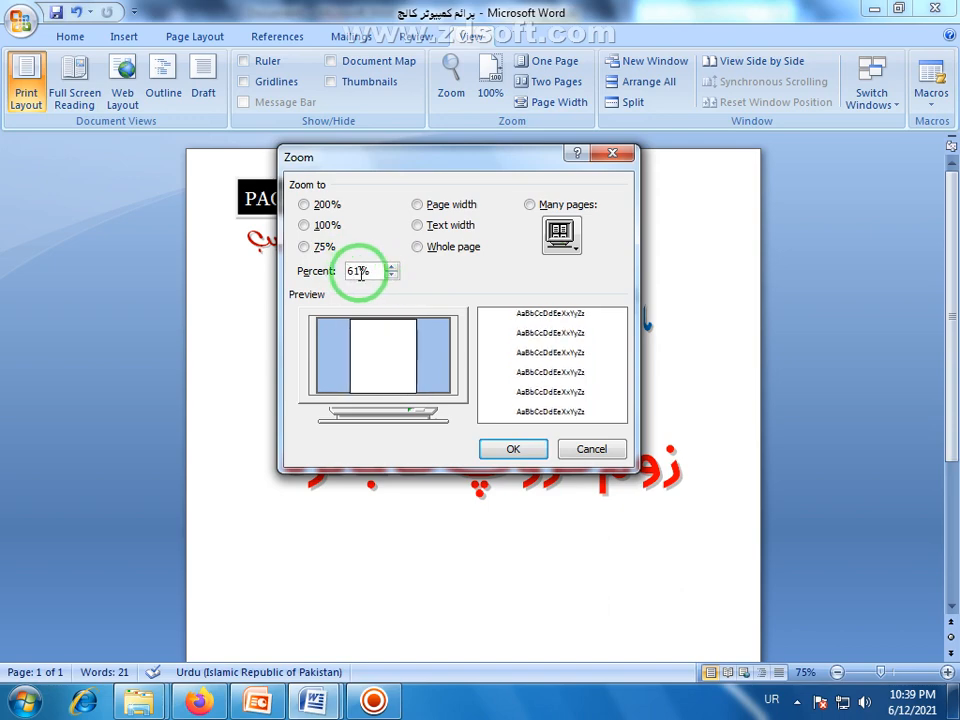
left_click(316, 280)
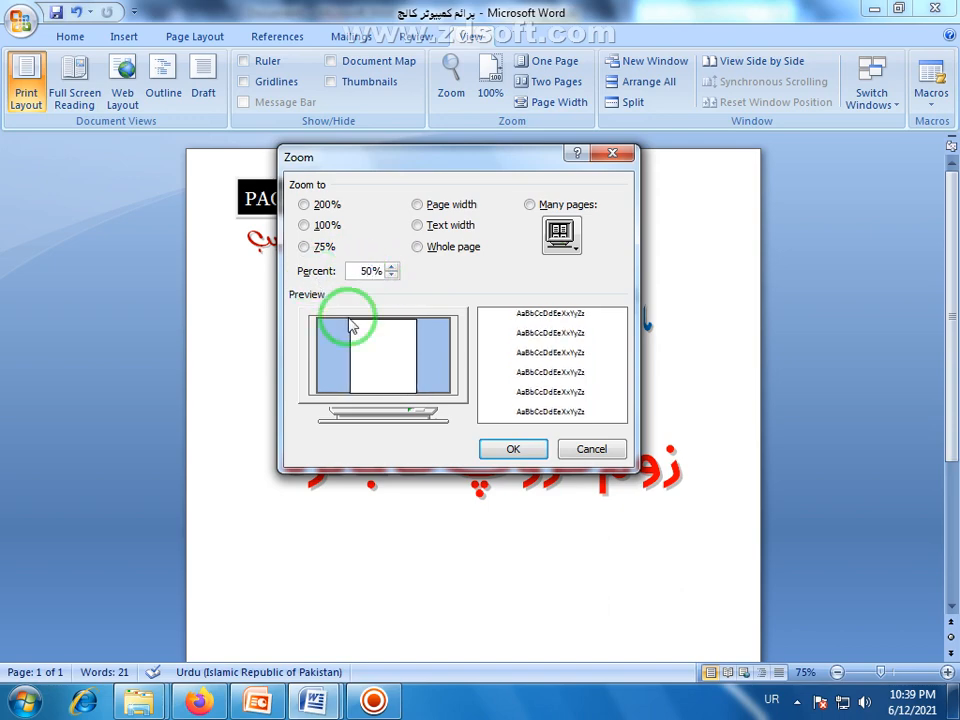
left_click(505, 449)
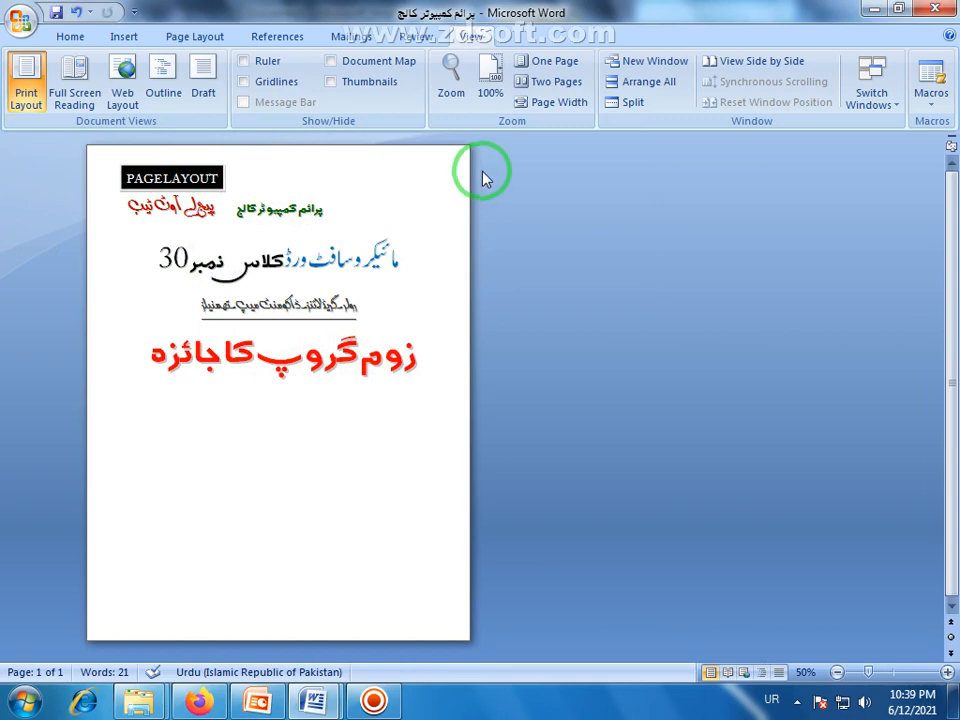
Fit the document to the window with the Zoom dialog's Page width option.
left_click(453, 86)
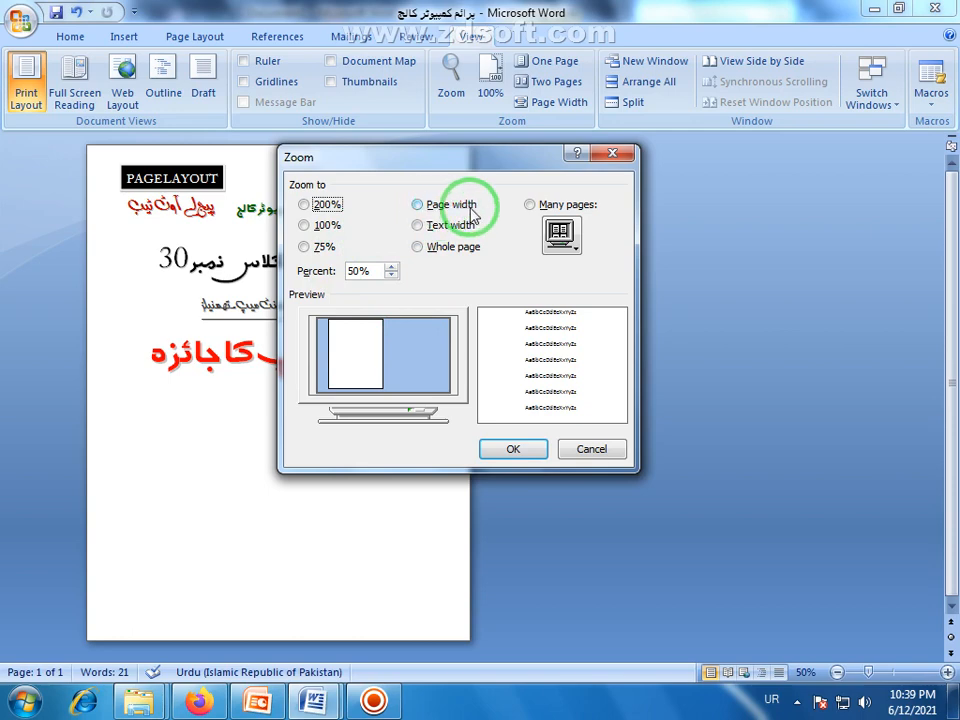
left_click(418, 208)
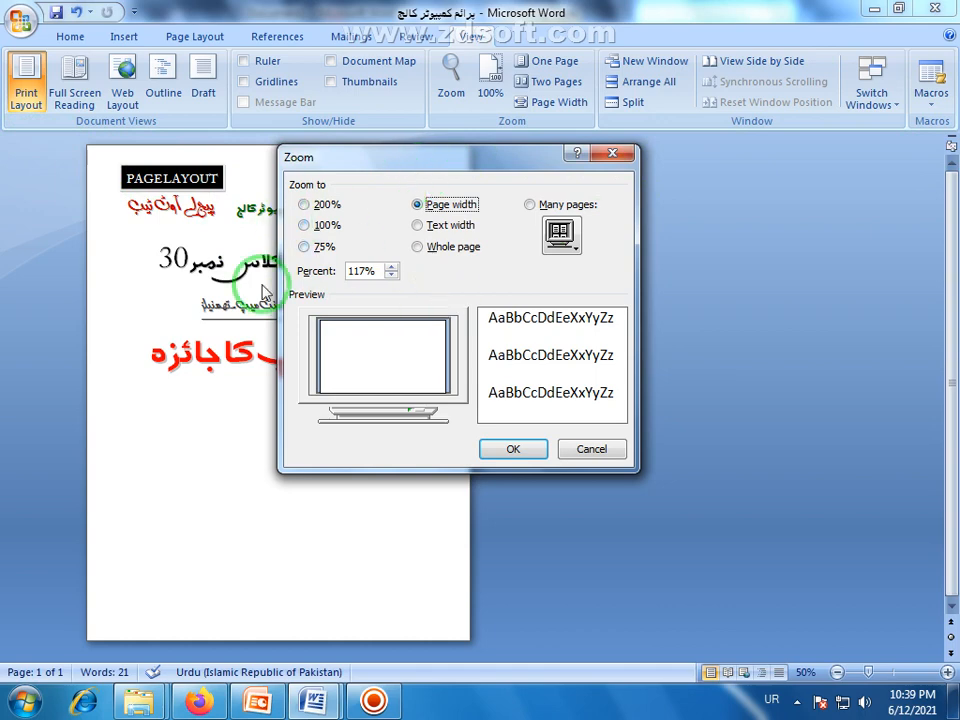
left_click(508, 447)
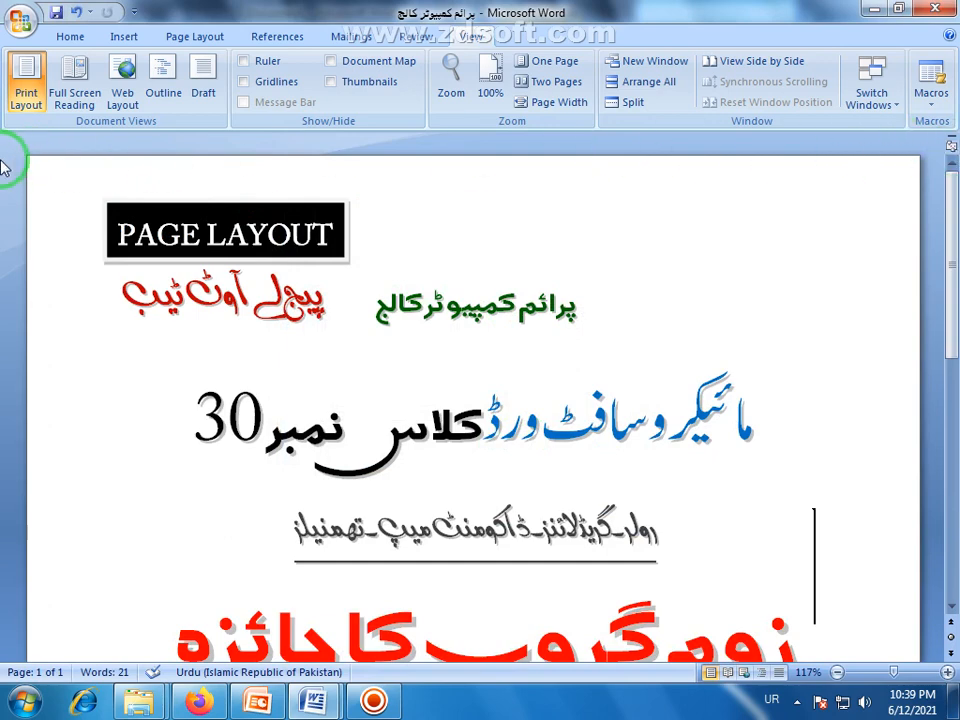
Zoom the document to Text width and view the enlarged text lines on the page.
left_click(450, 72)
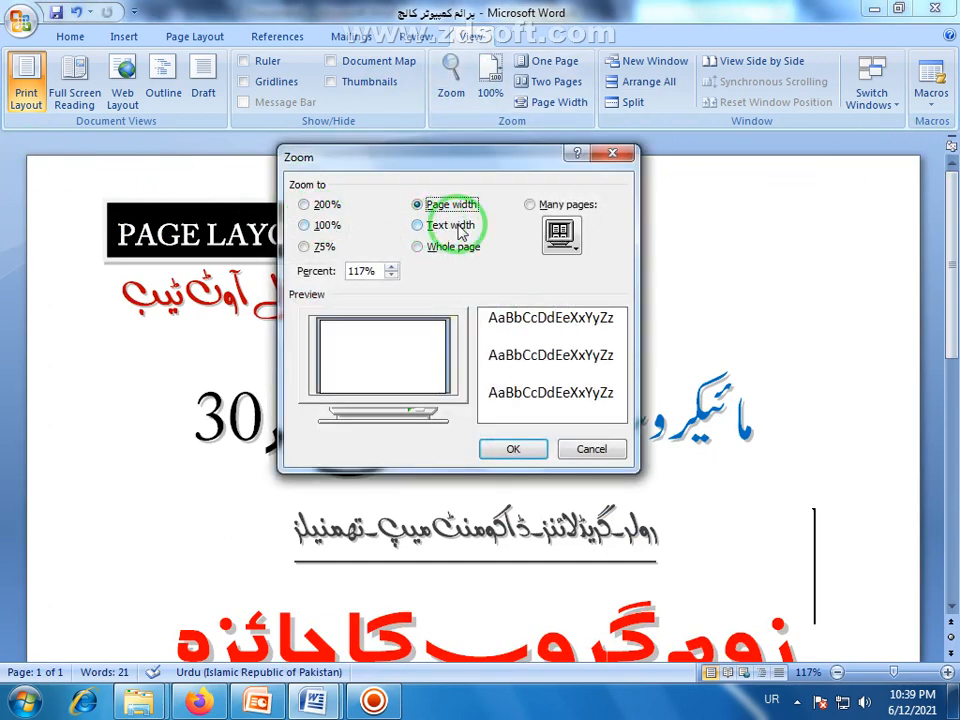
left_click(419, 226)
left_click(510, 447)
scroll(540, 418, "up", 5)
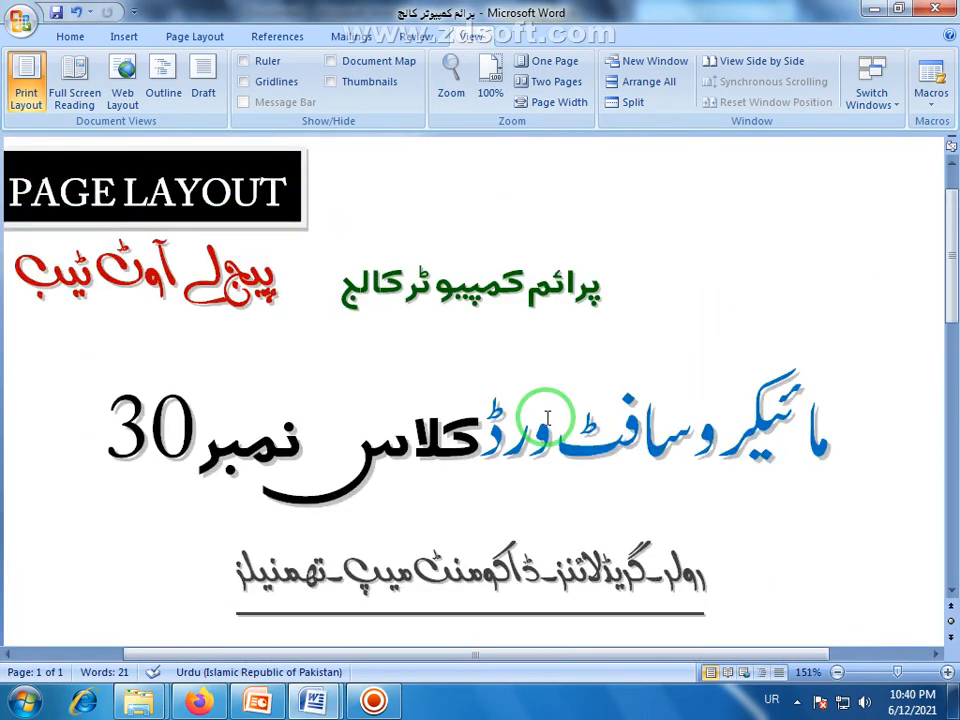
scroll(547, 418, "down", 3)
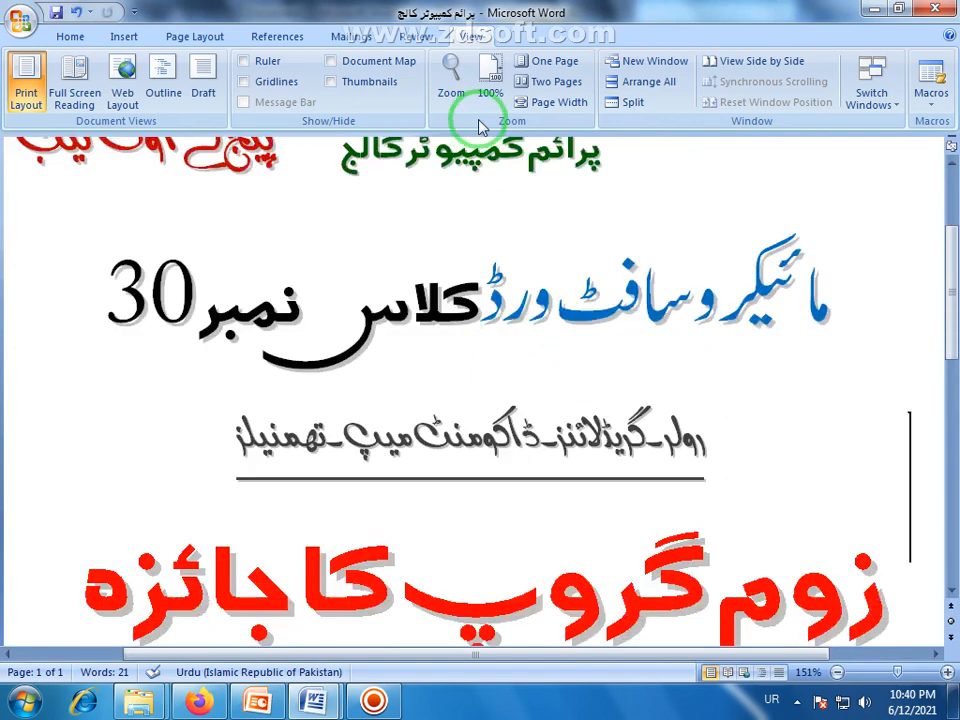
Apply the Whole page zoom option so the complete page fits in the window.
left_click(452, 85)
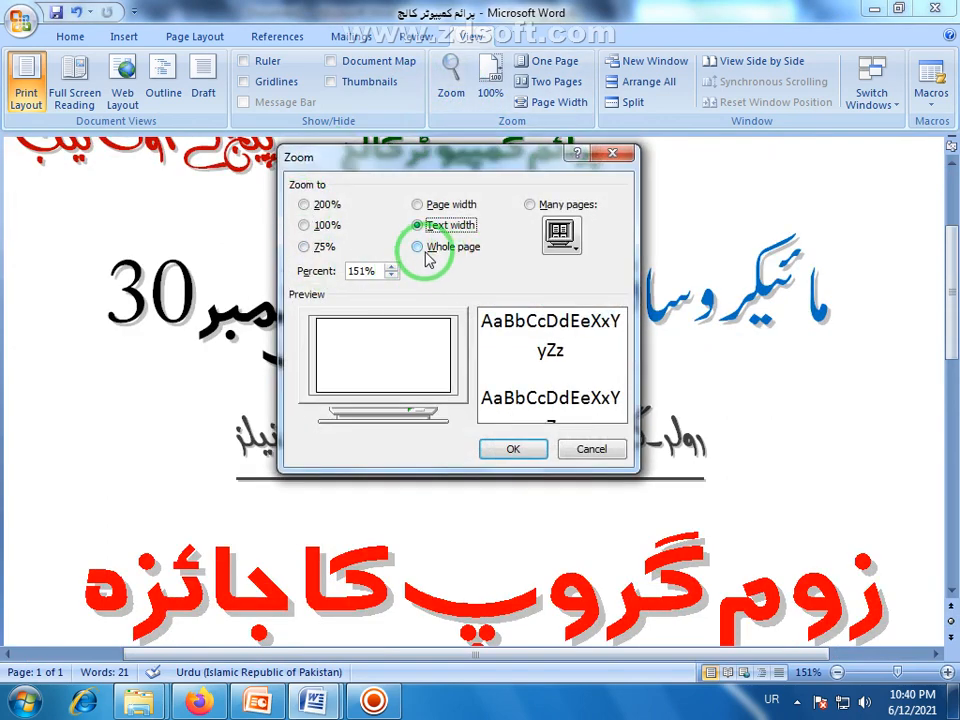
left_click(418, 247)
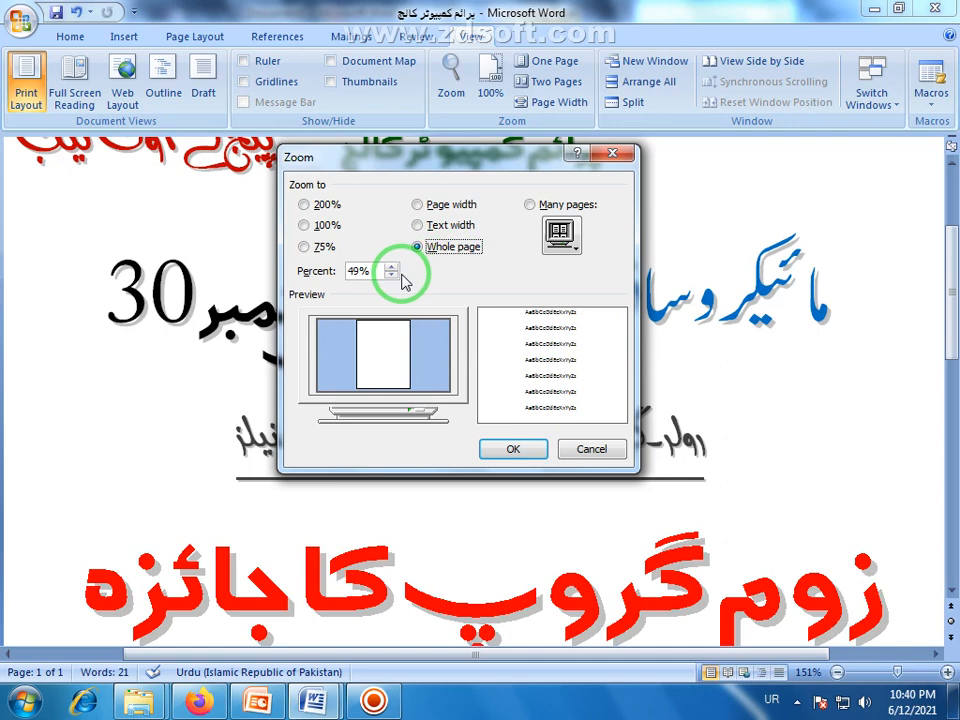
left_click(504, 449)
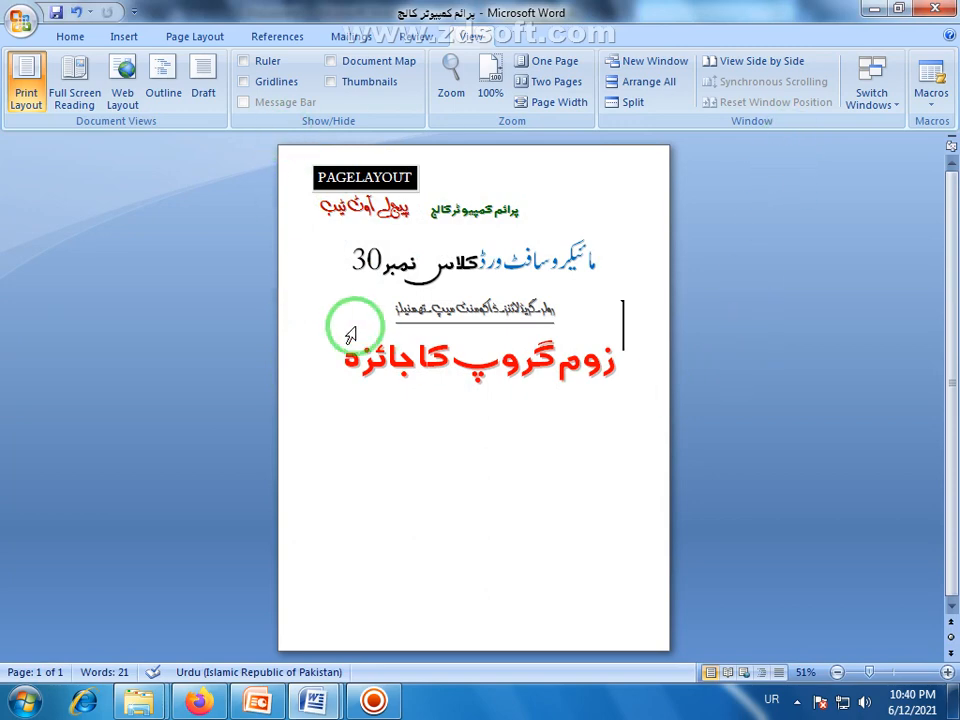
Return the document to the 100% preset in the Zoom dialog.
left_click(451, 78)
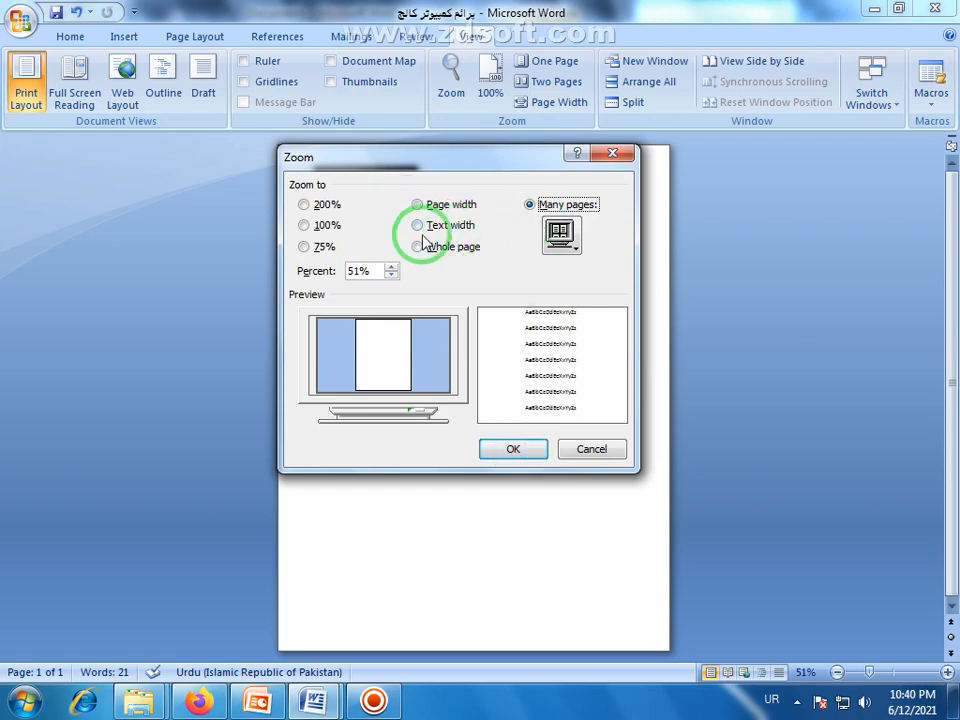
left_click(305, 226)
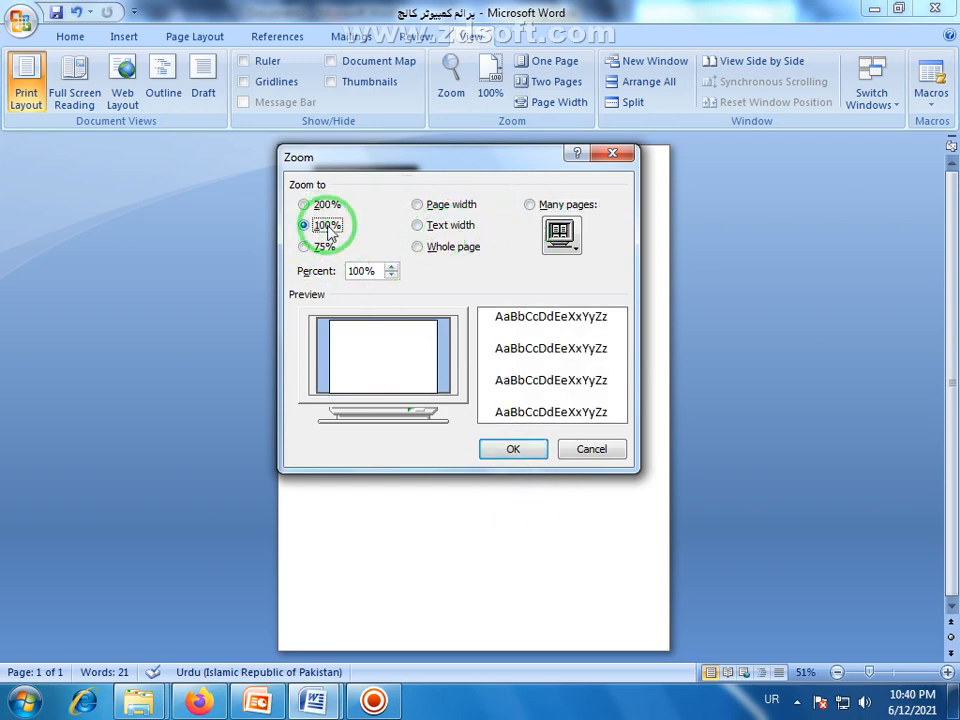
left_click(511, 450)
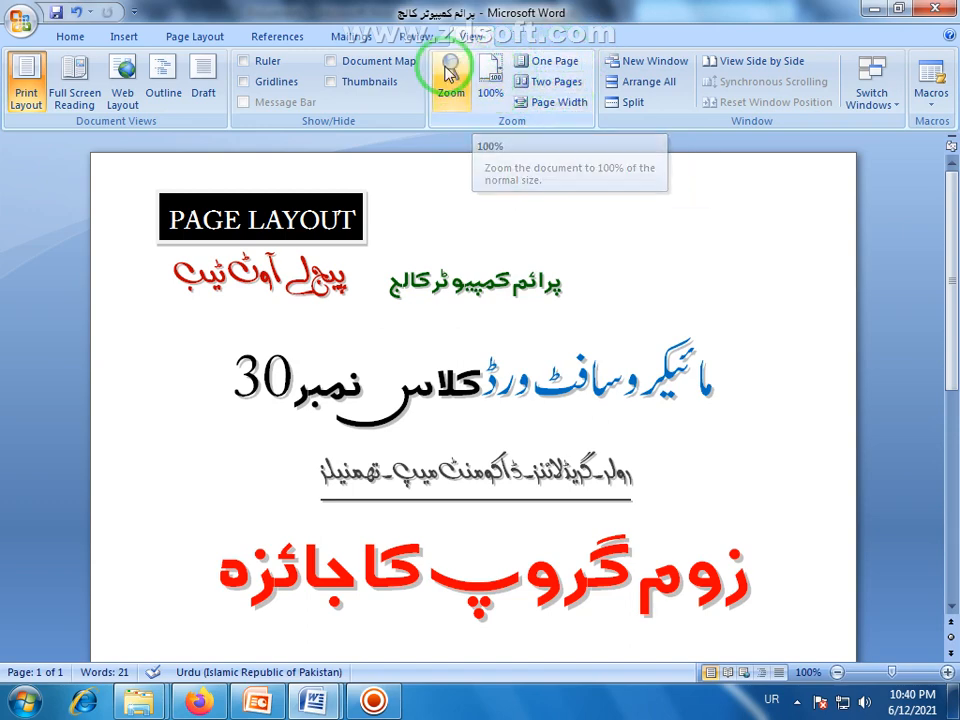
Switch the zoom to One Page and then Two Pages, checking the Zoom dialog without changing its settings.
left_click(571, 70)
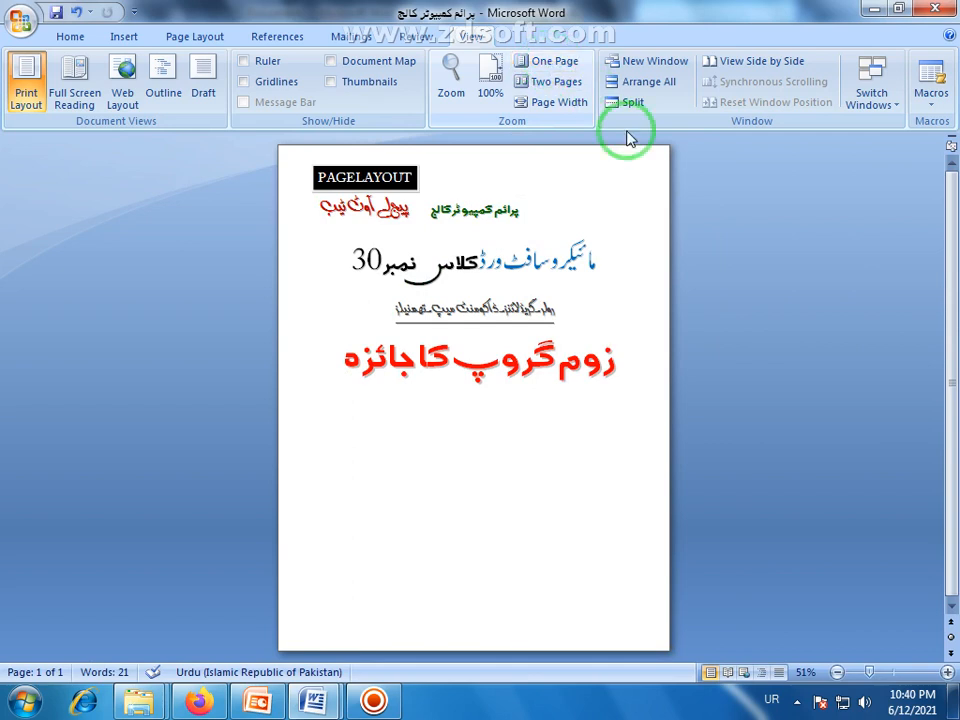
left_click(556, 85)
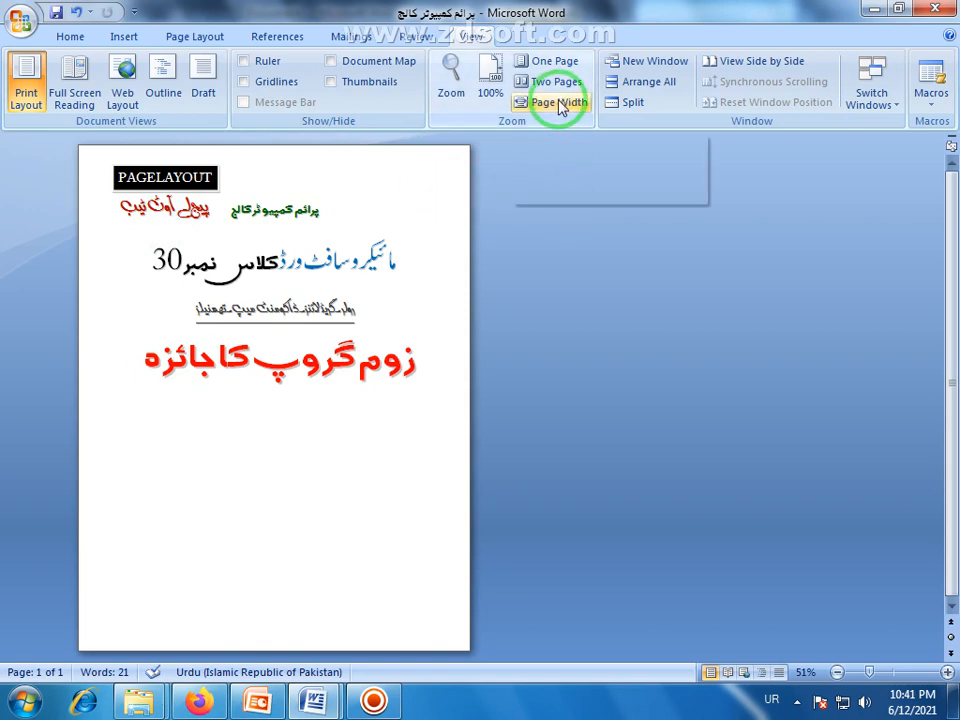
left_click(454, 88)
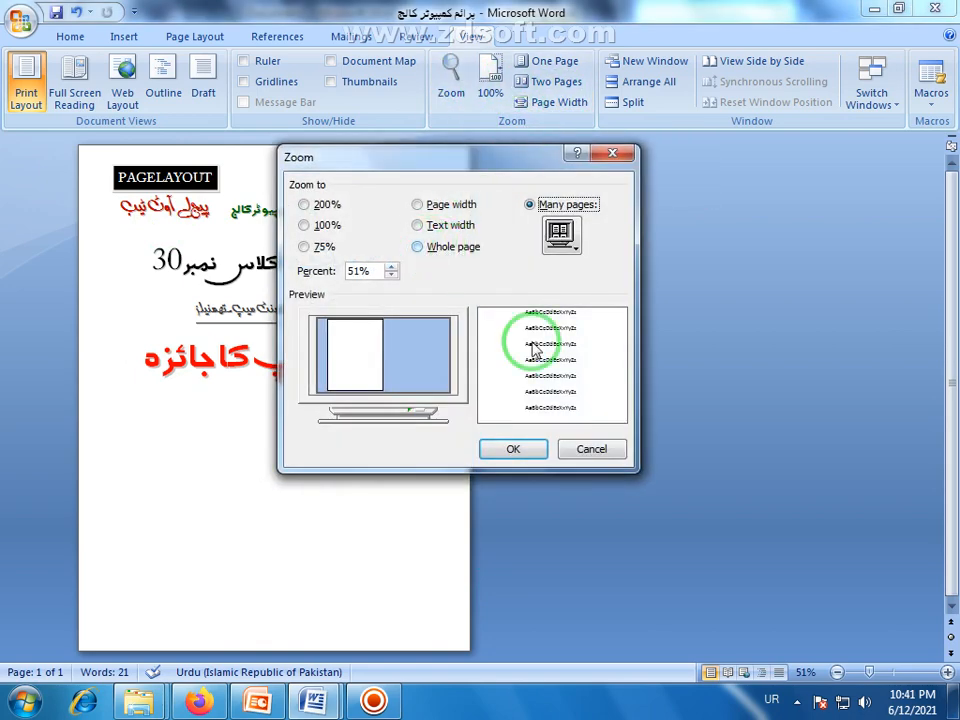
left_click(582, 443)
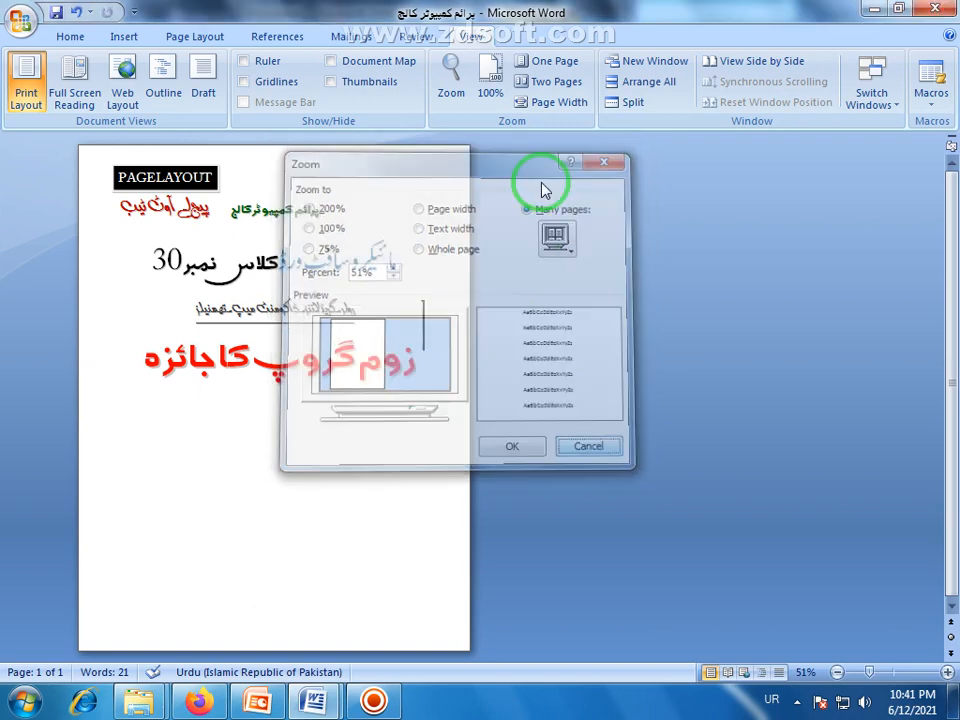
Zoom the document to Page Width, then bring the zoom level in steps to 100%.
left_click(550, 104)
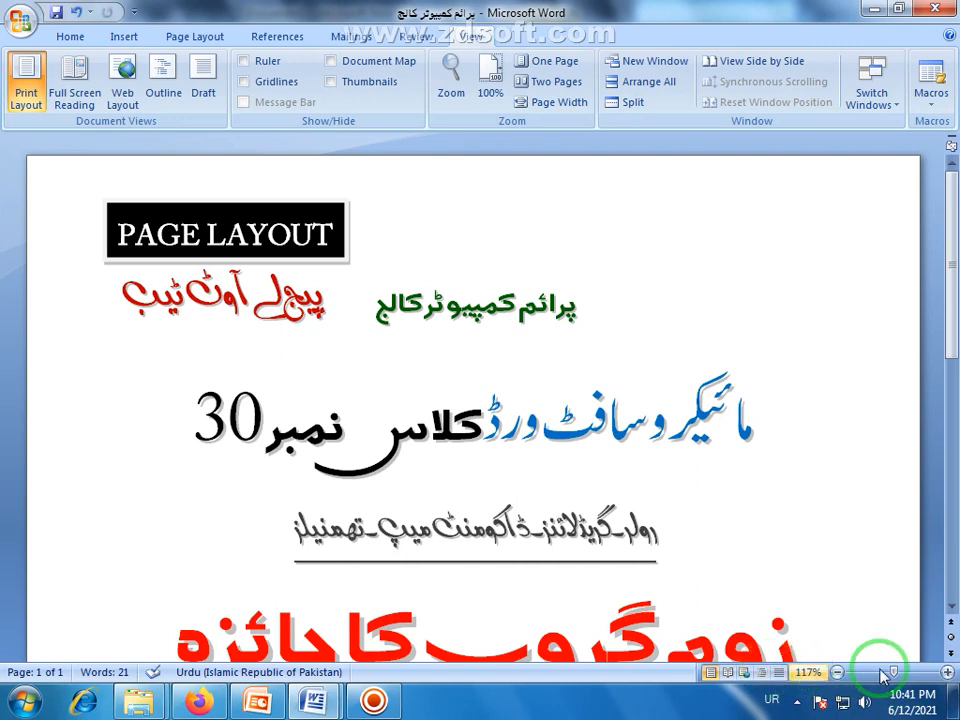
left_click(837, 673)
left_click(837, 673)
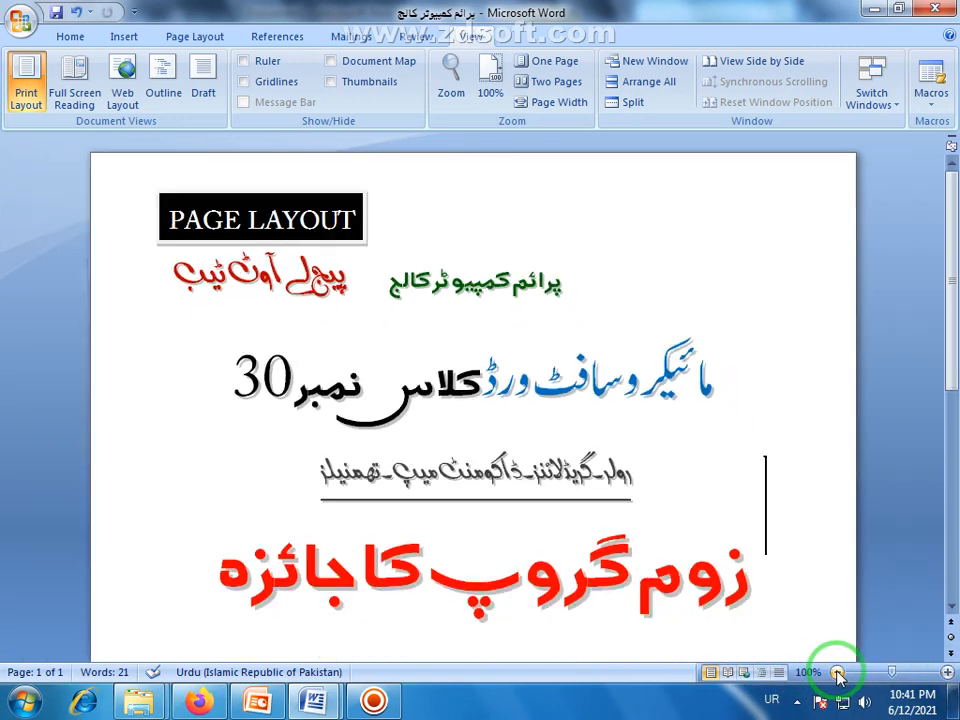
left_click(837, 673)
left_click(945, 673)
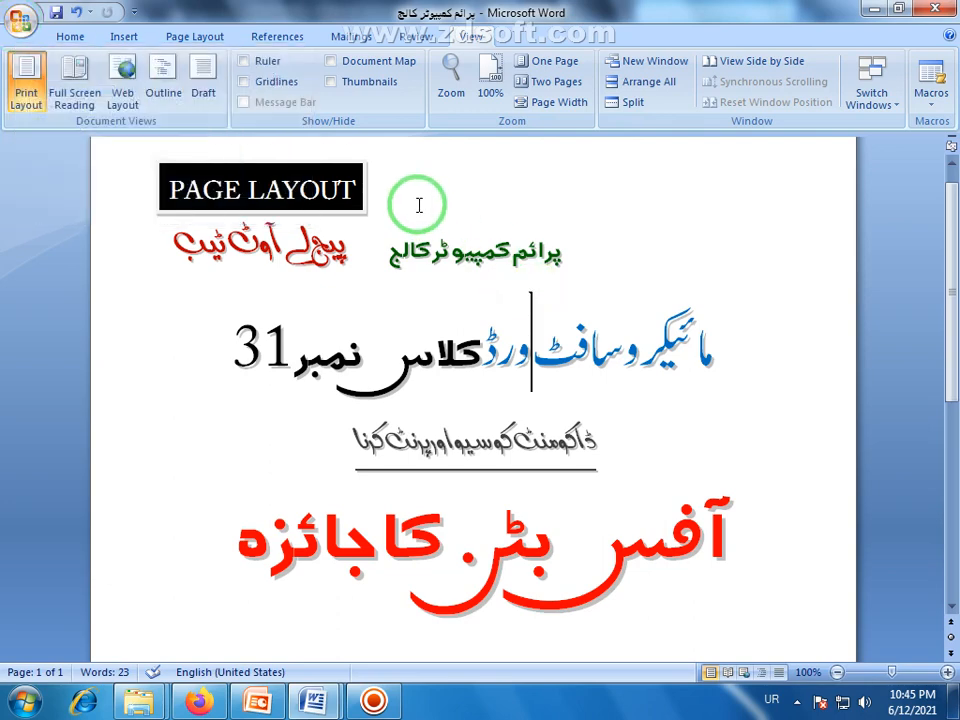
left_click(547, 240)
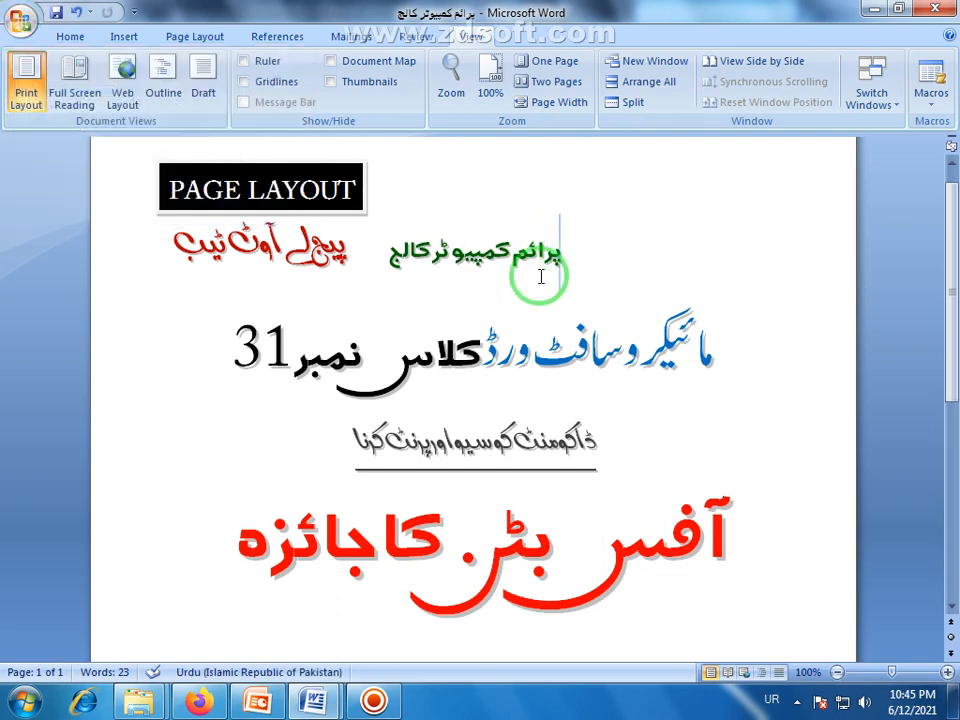
left_click_drag(569, 255, 258, 578)
left_click(240, 563)
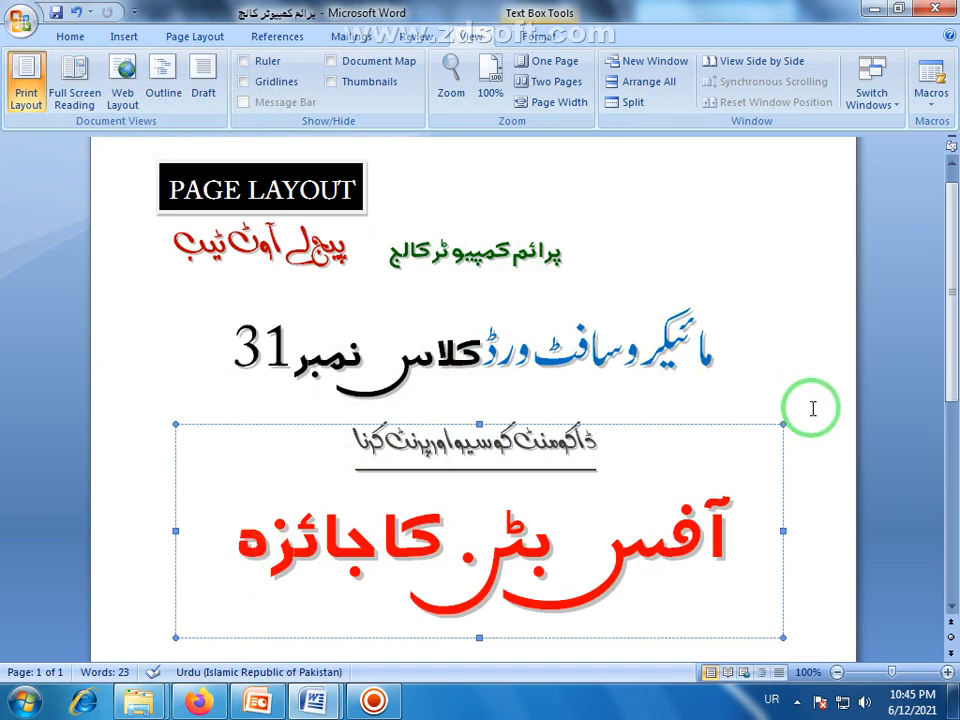
left_click(821, 441)
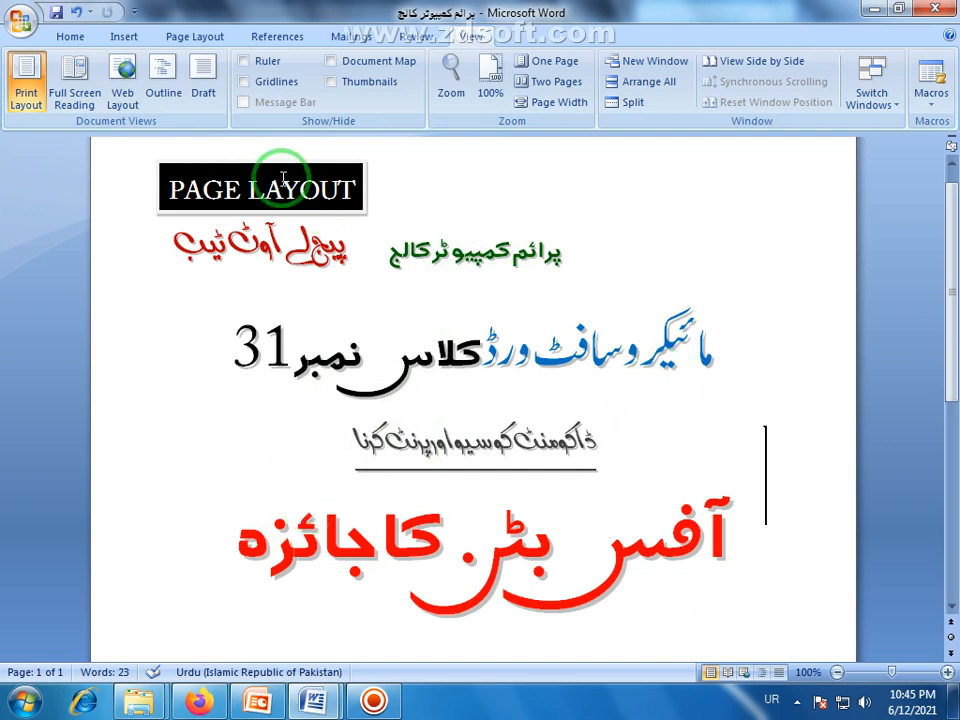
Create a new blank document, and return to the پرائم کمپیوٹر کالج document window.
left_click(22, 22)
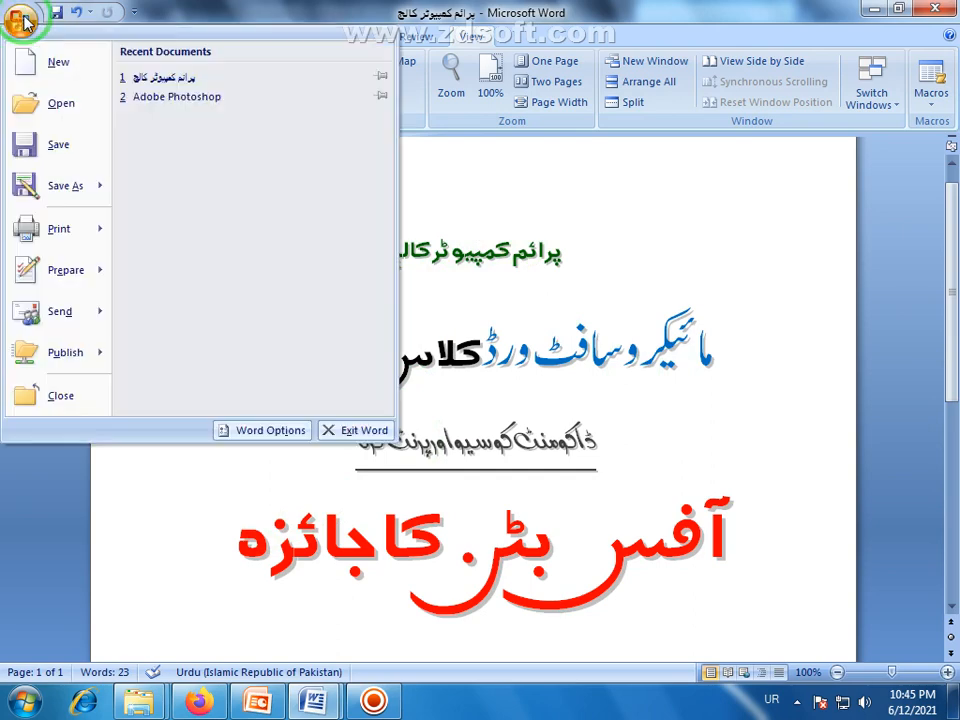
left_click(64, 68)
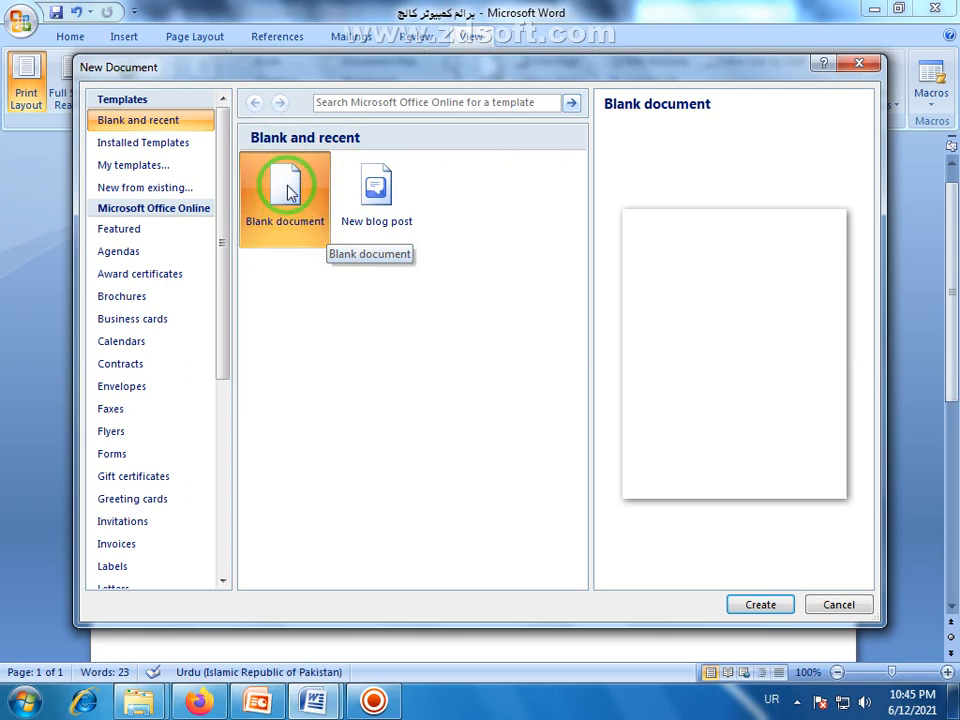
left_click(760, 605)
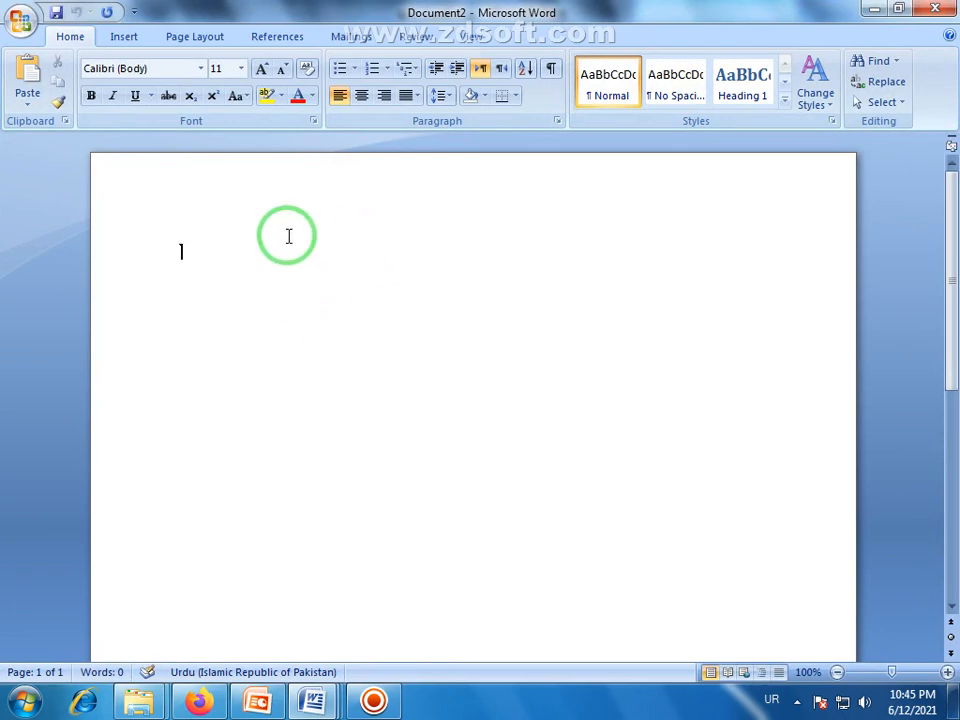
left_click(316, 703)
left_click(120, 595)
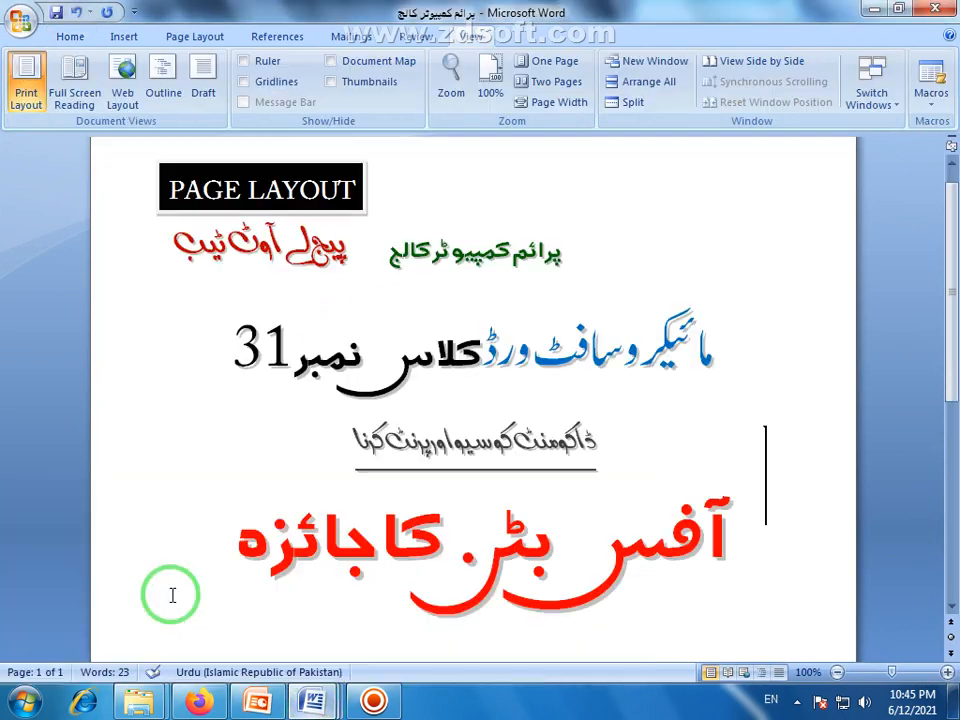
Look at the Open dialog for existing documents and dismiss it without opening a file.
left_click(18, 22)
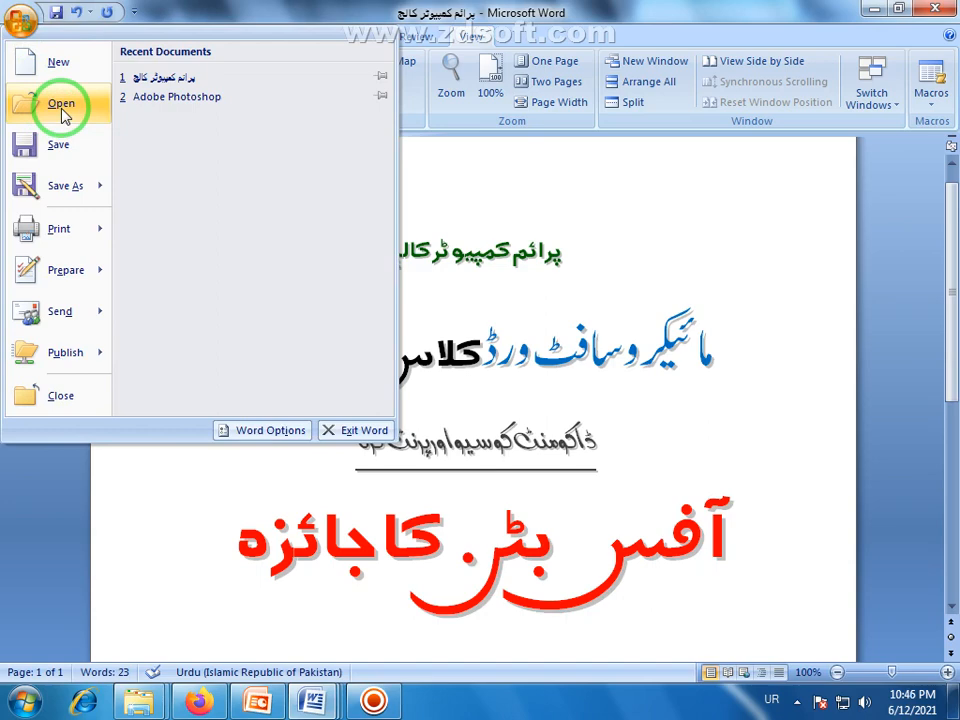
left_click(62, 108)
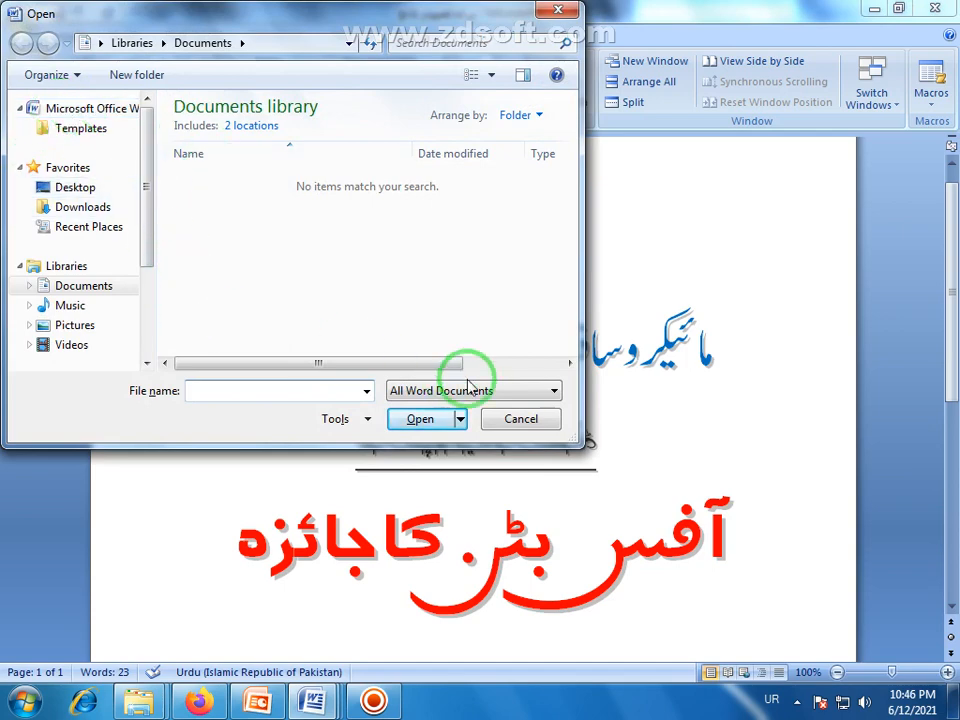
left_click(516, 418)
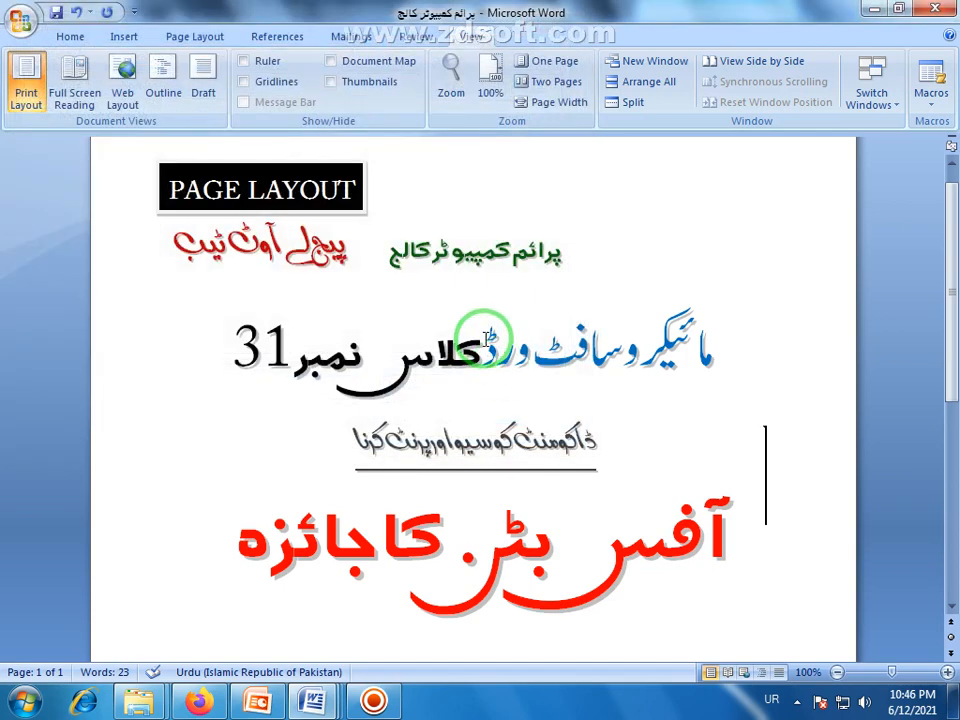
Bring up Save As for the document, choose Desktop as the location, and cancel without saving.
left_click(19, 22)
mouse_move(86, 178)
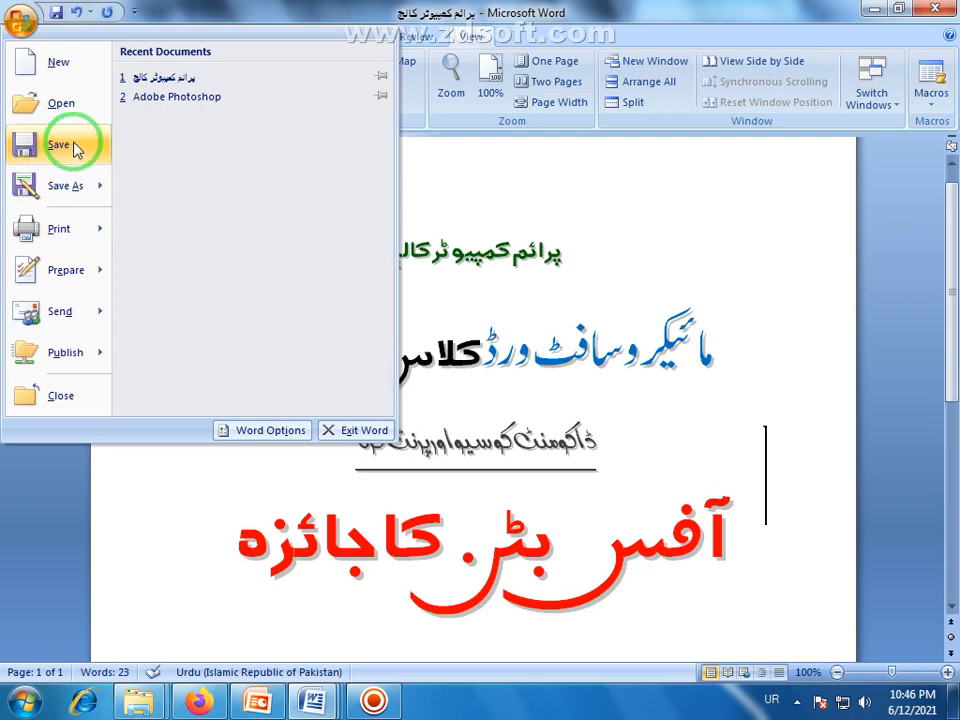
left_click(58, 190)
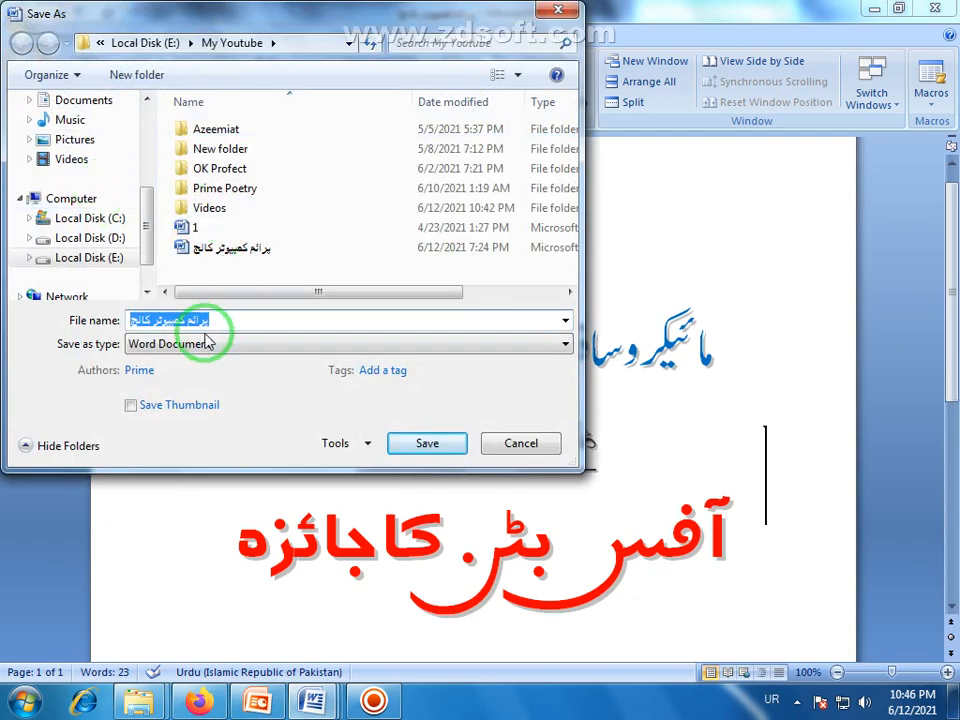
left_click_drag(143, 202, 148, 148)
left_click(104, 160)
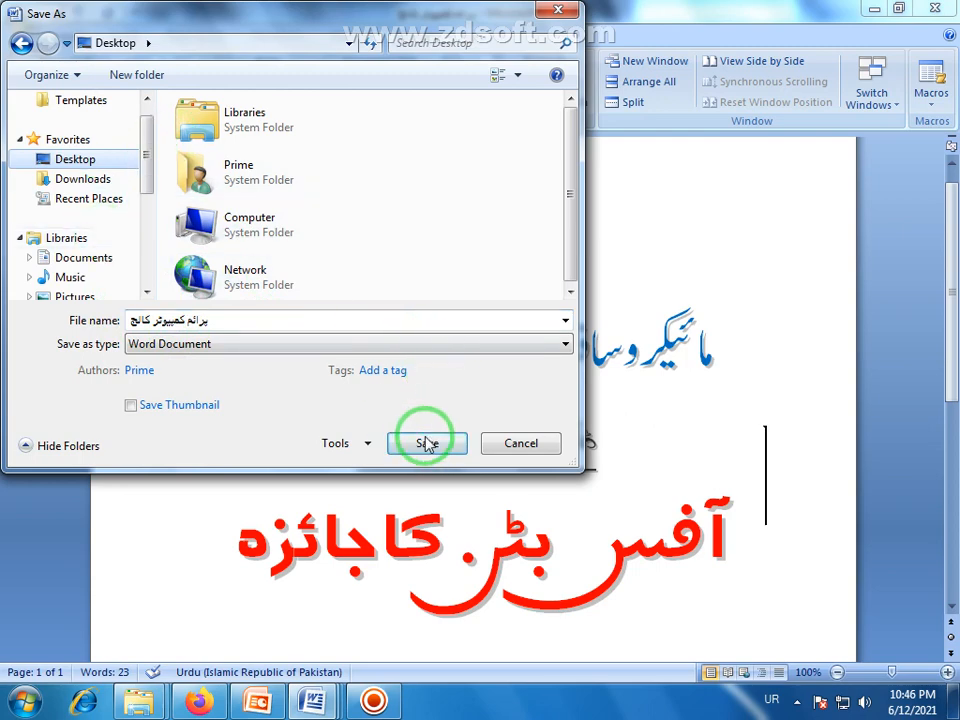
left_click(544, 447)
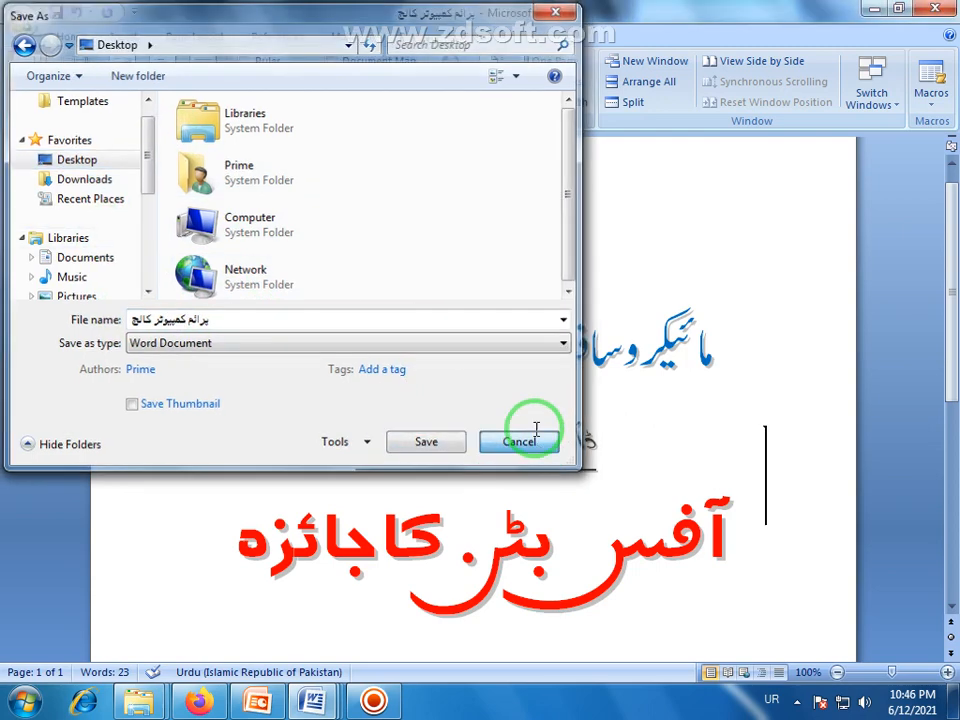
Review the Save As format choices, examine the Save As dialog, and dismiss it without saving.
left_click(20, 18)
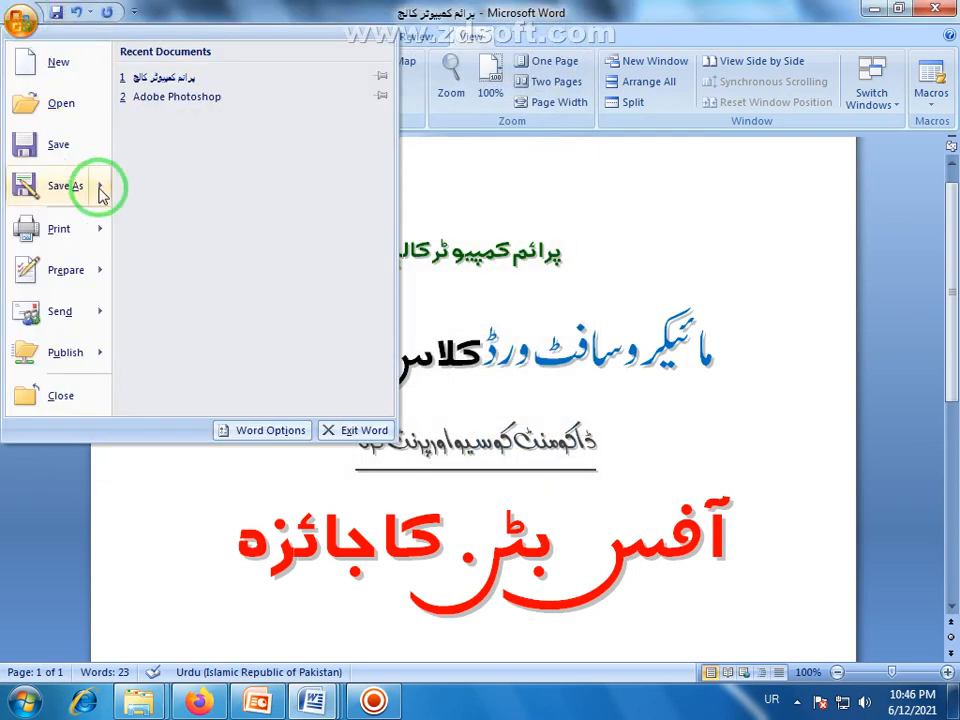
mouse_move(63, 218)
mouse_move(88, 190)
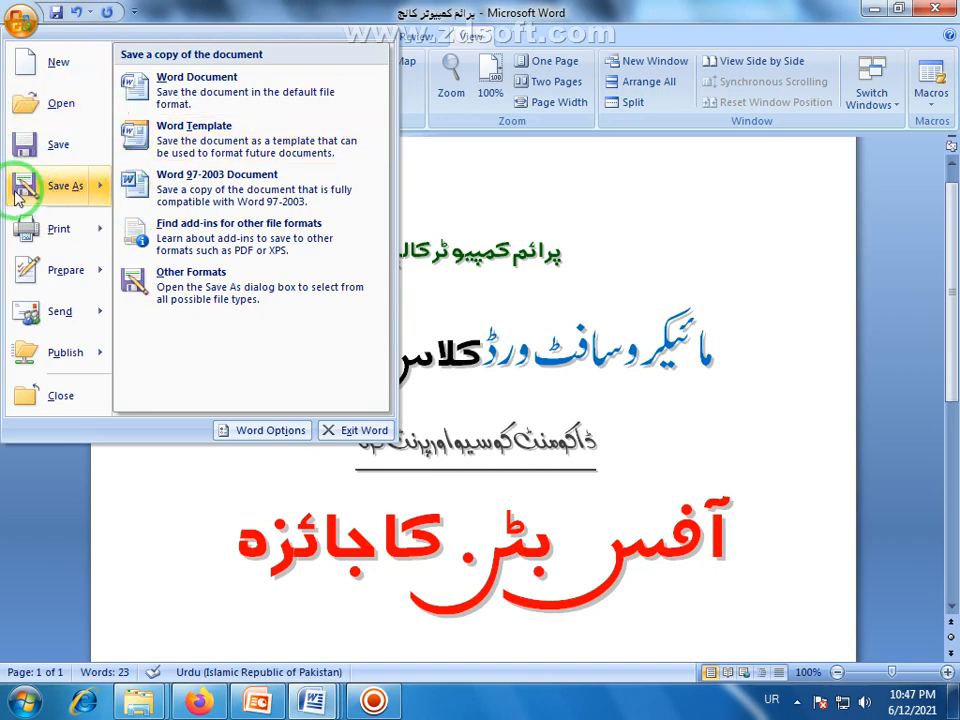
left_click(62, 186)
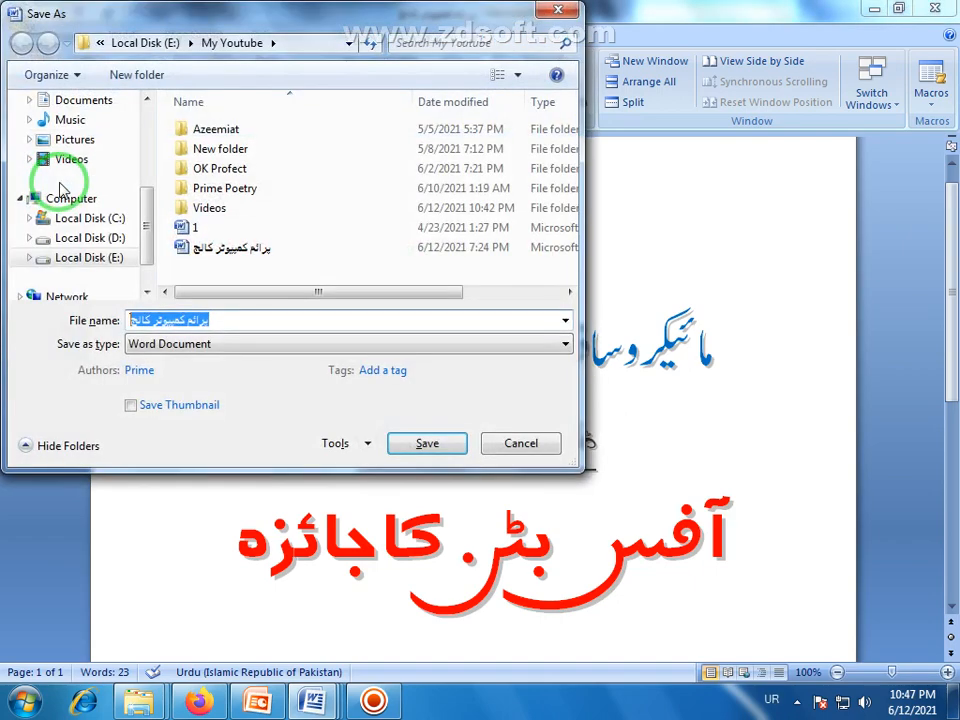
left_click_drag(350, 19, 454, 37)
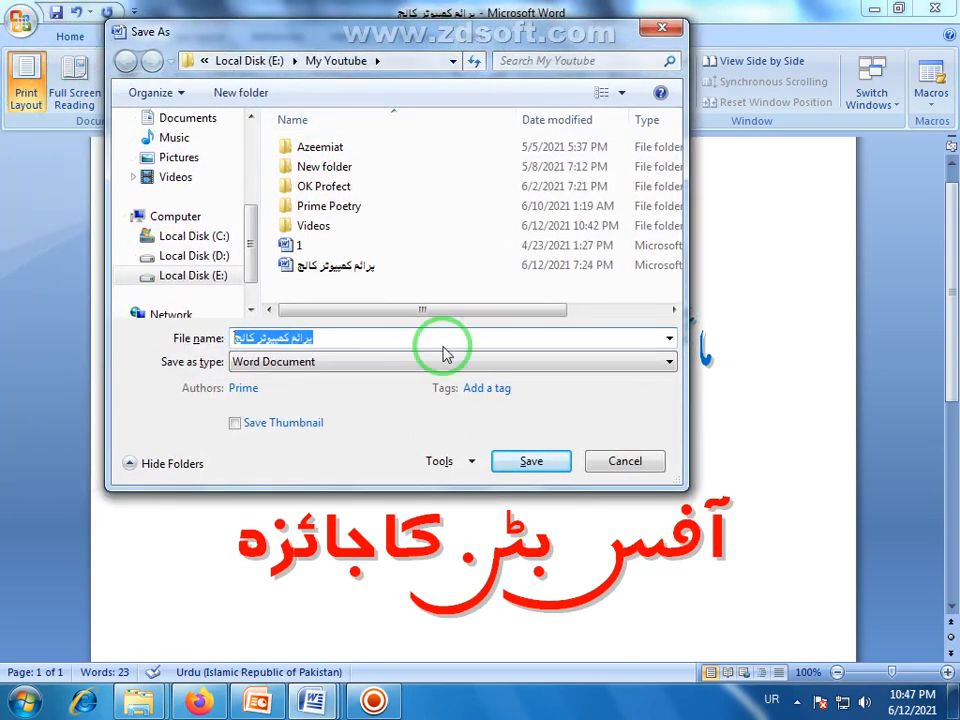
left_click(621, 461)
Review the Save As and Print options, view the document in Print Preview, and close the preview.
left_click(24, 20)
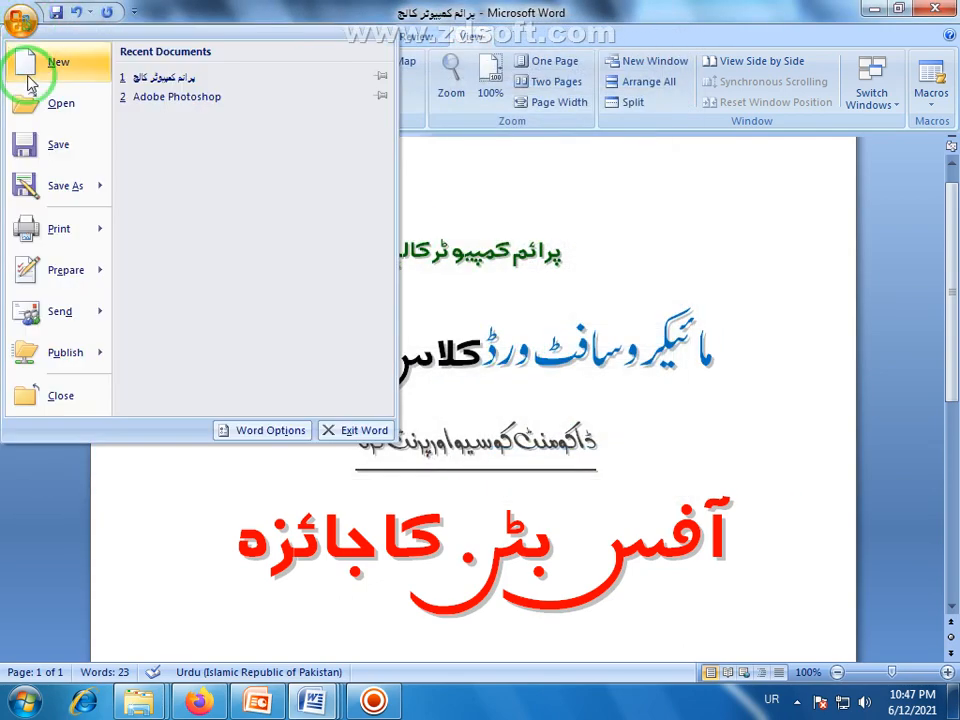
mouse_move(58, 190)
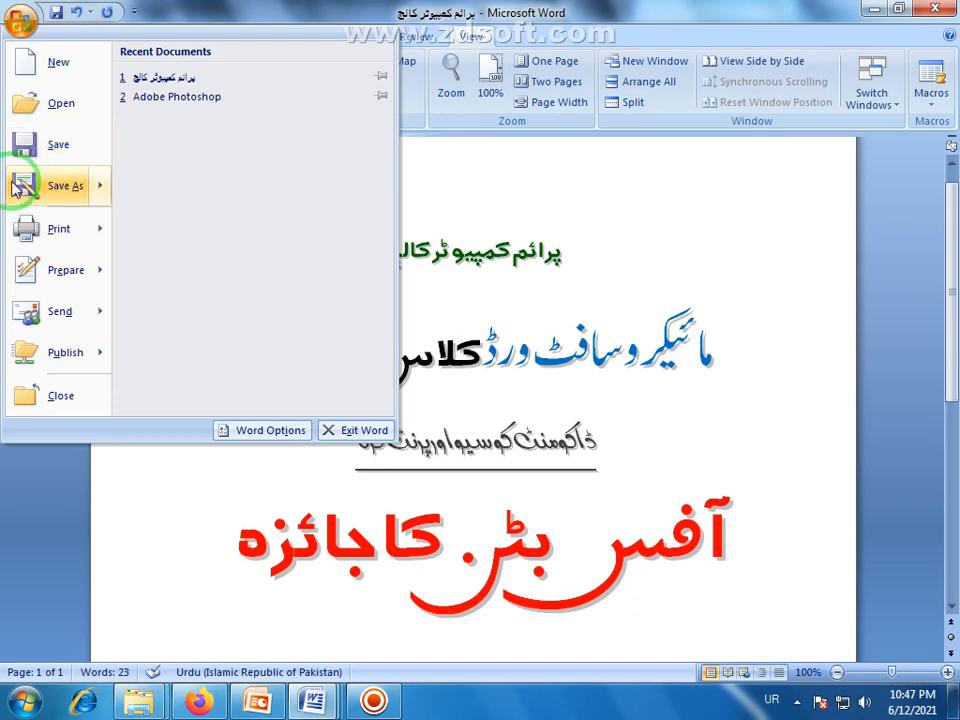
mouse_move(22, 180)
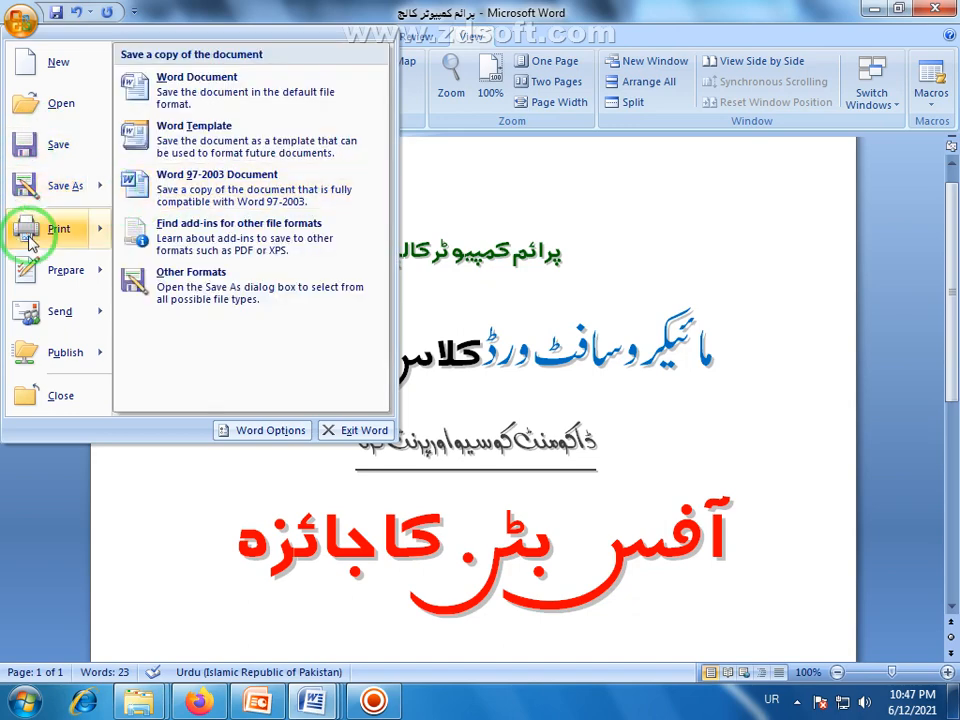
mouse_move(72, 240)
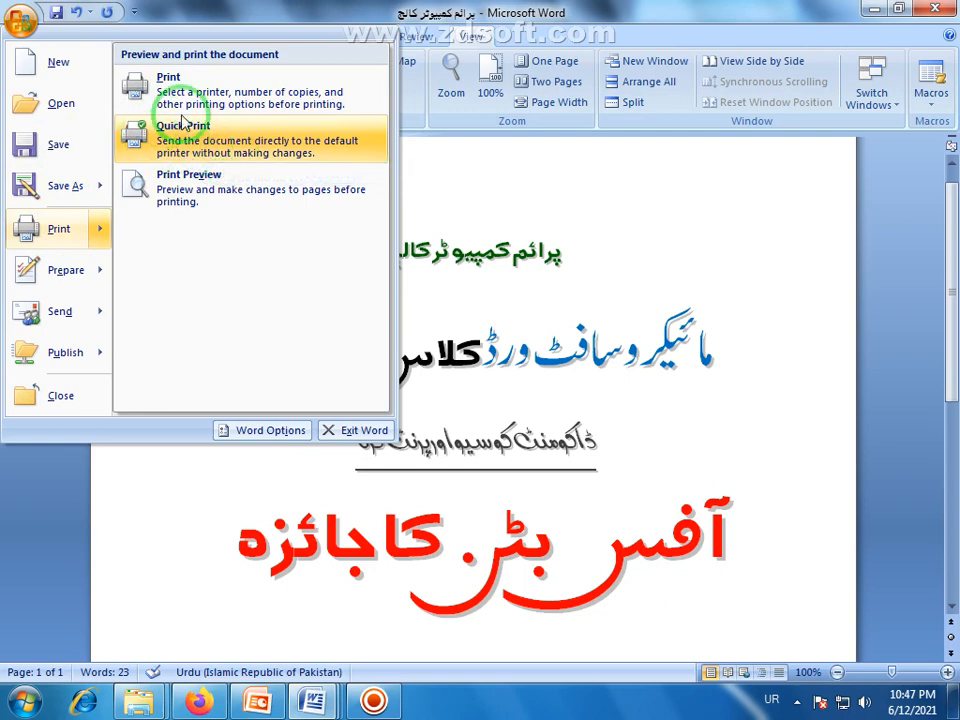
left_click(208, 190)
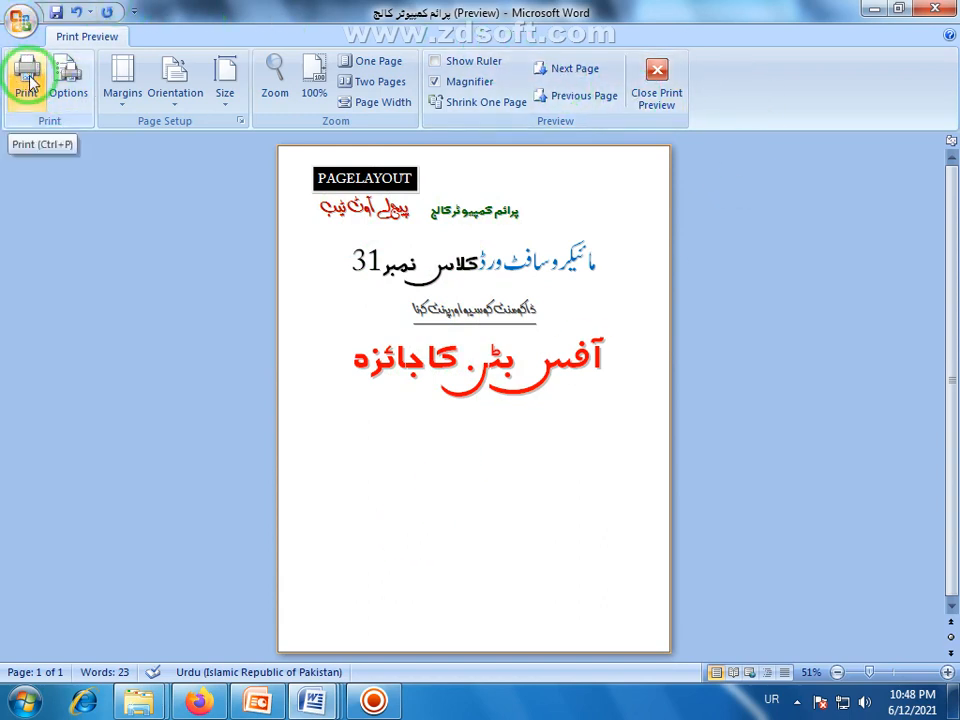
left_click(672, 78)
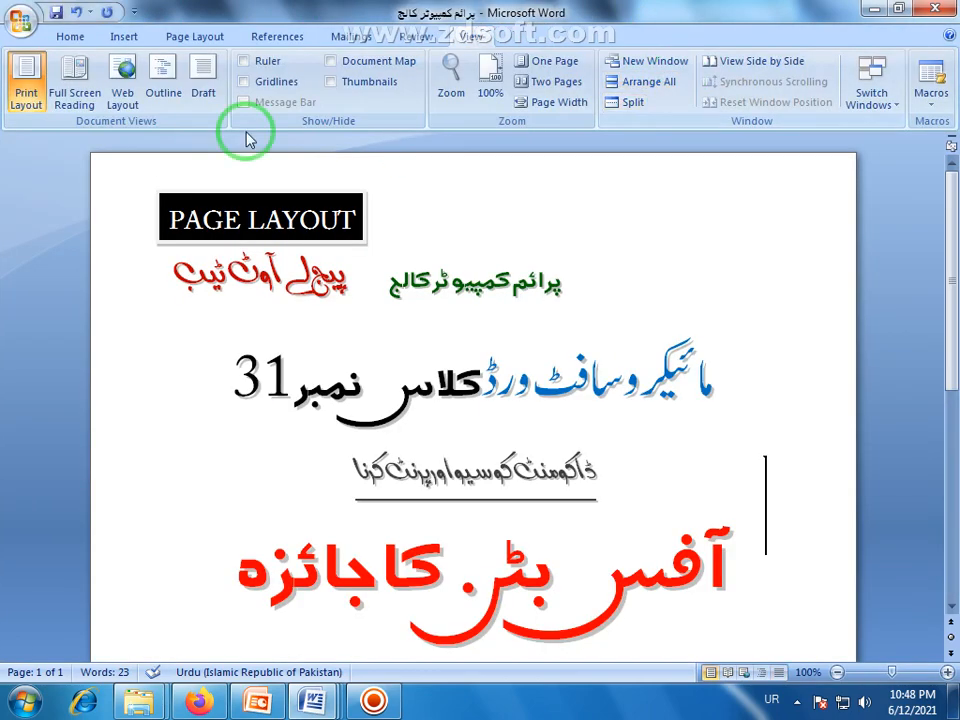
Open the Print dialog for the document and select Microsoft XPS Document Writer as the printer.
left_click(8, 20)
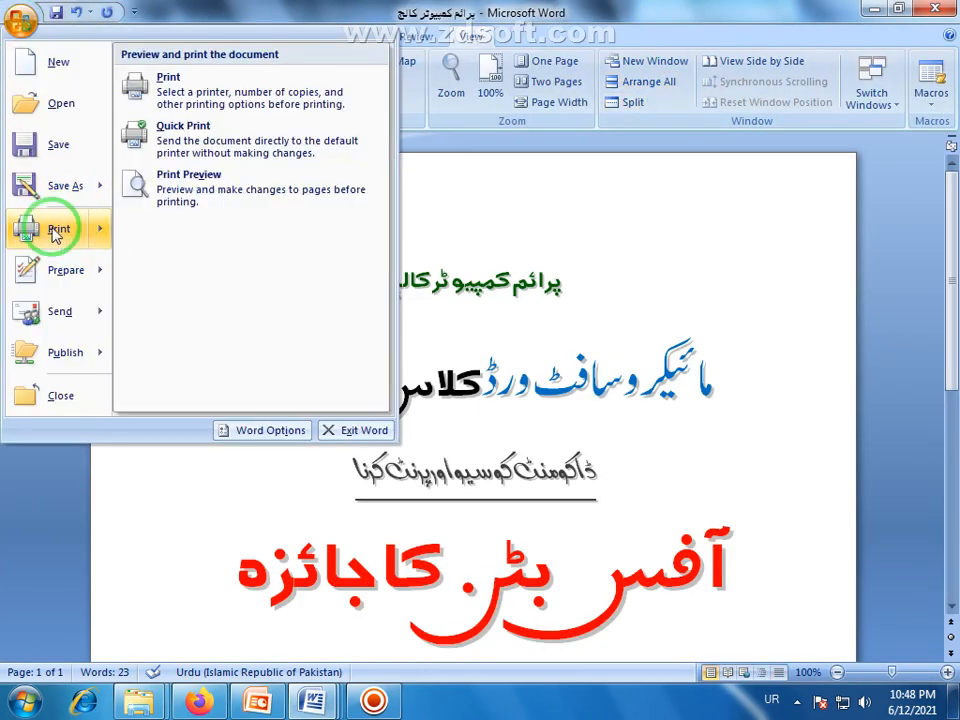
left_click(57, 230)
left_click_drag(390, 150, 434, 188)
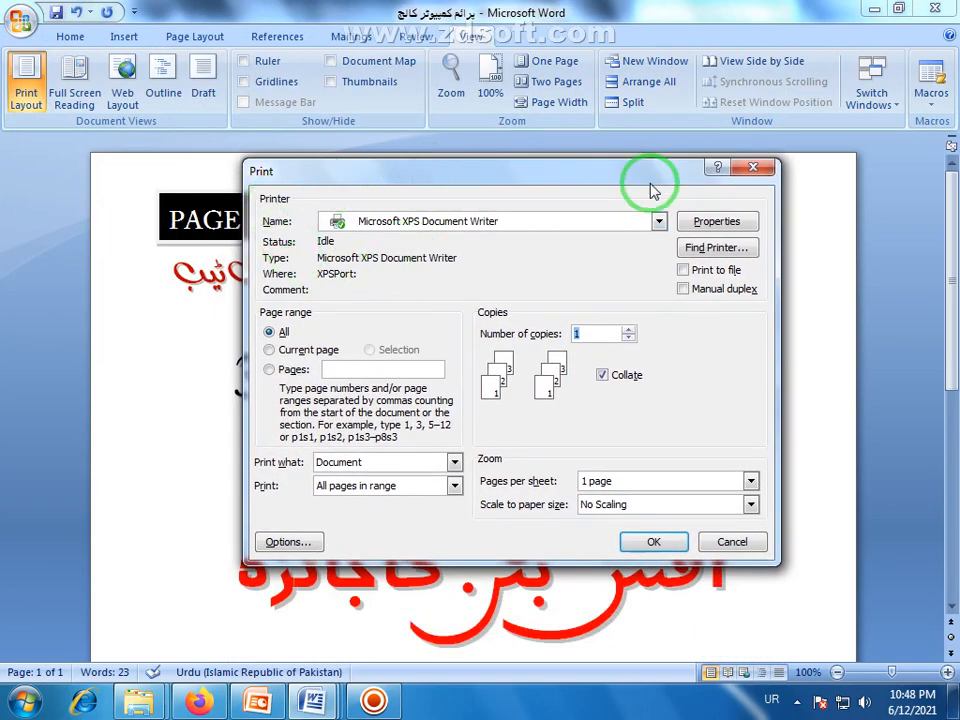
left_click_drag(311, 178, 232, 184)
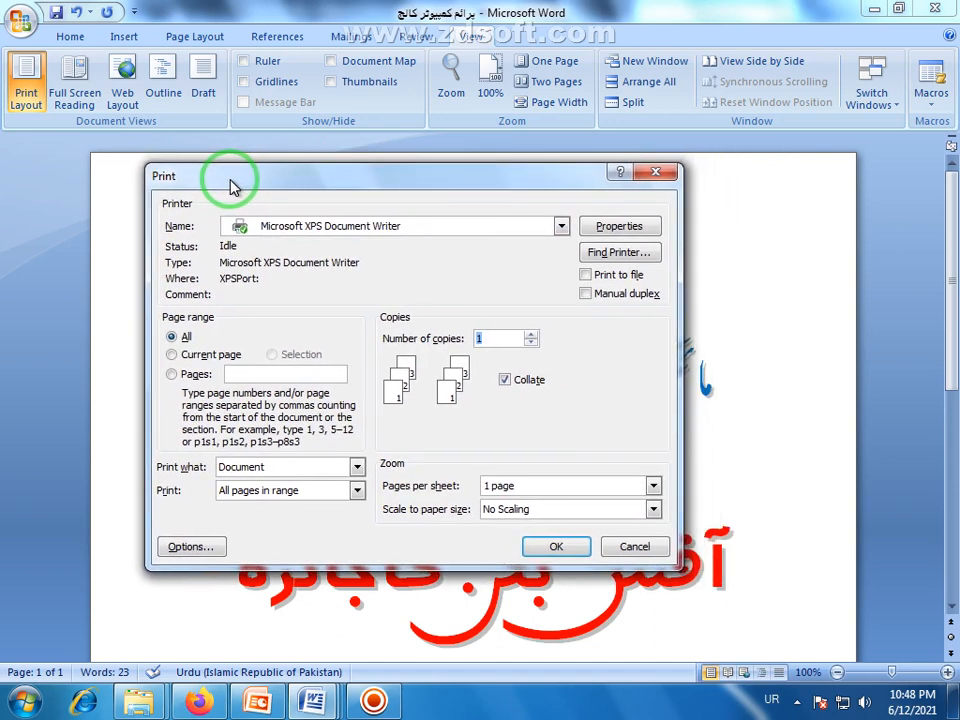
left_click_drag(396, 178, 449, 193)
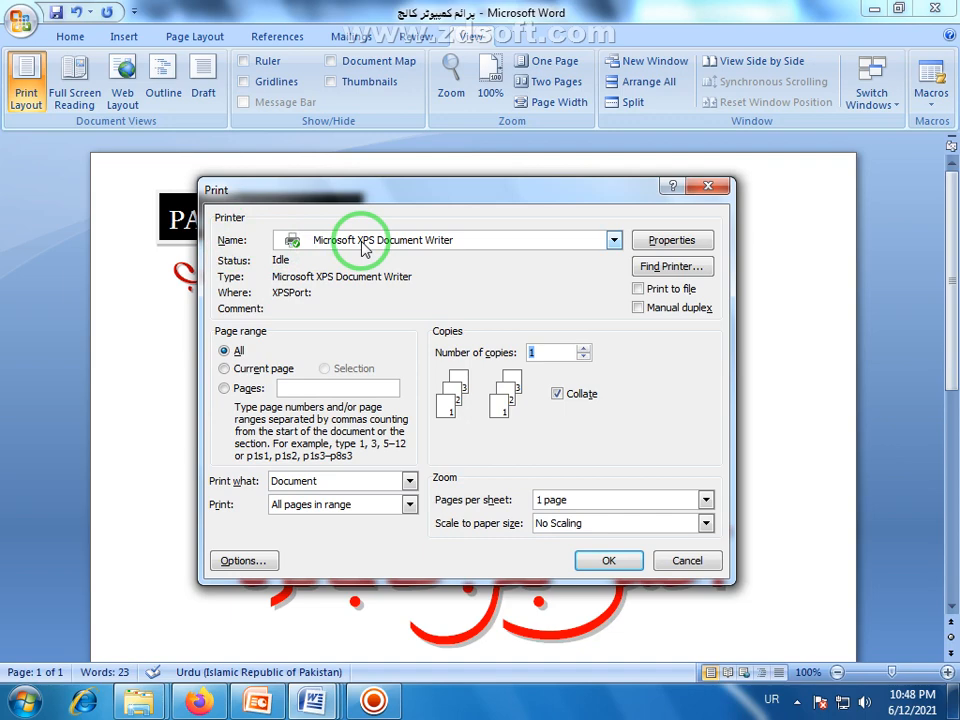
left_click(614, 241)
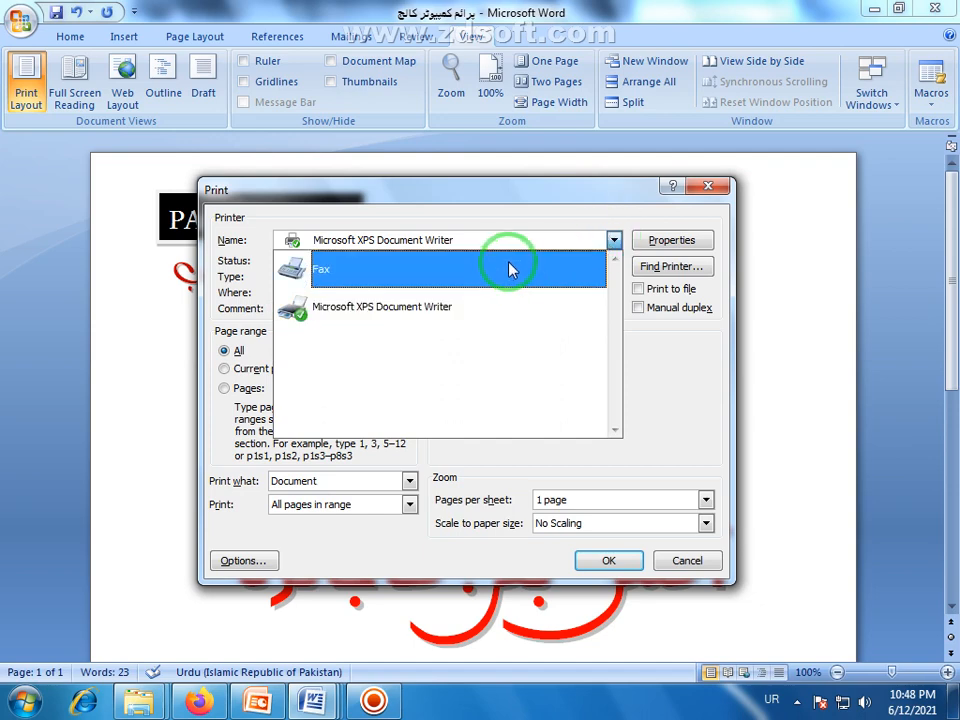
left_click(545, 213)
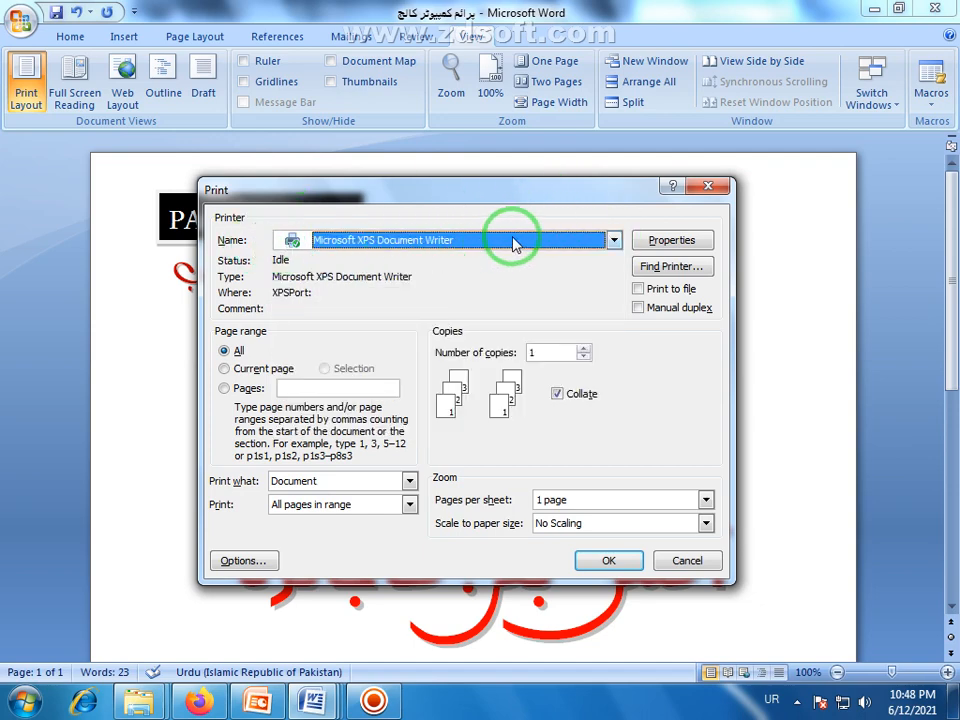
left_click(614, 241)
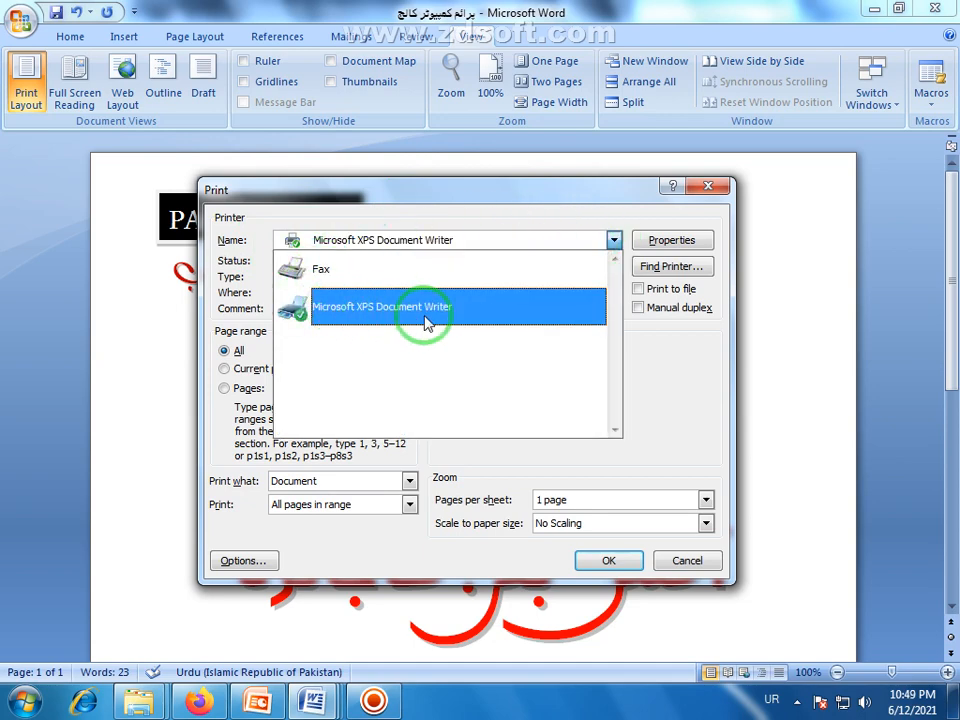
left_click(386, 317)
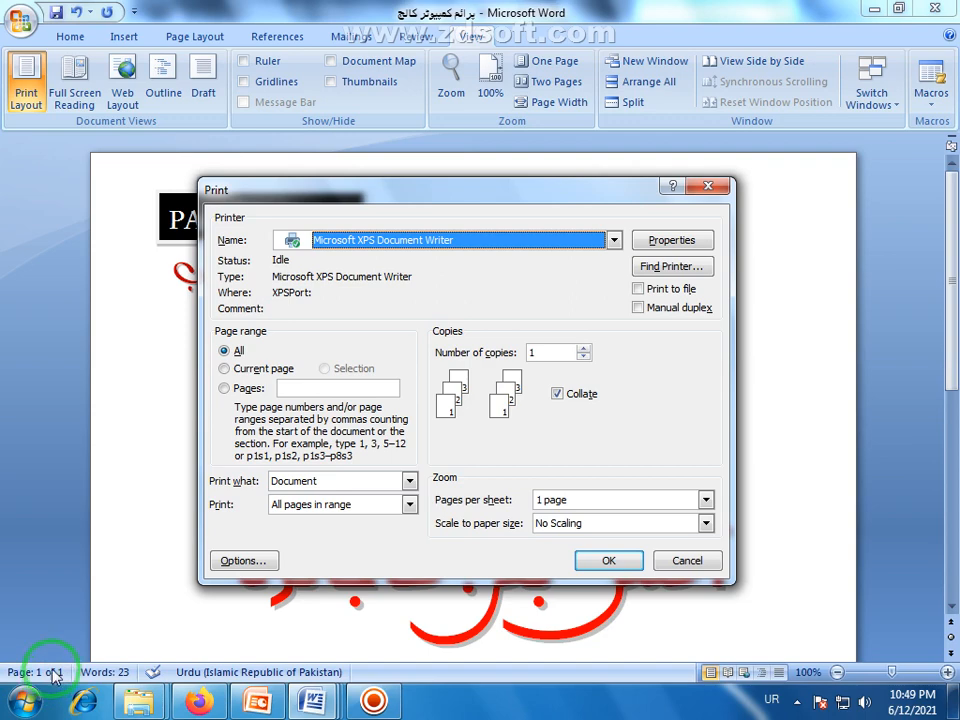
Set the print page range to Current page, and switch it to Pages, ready for page numbers.
left_click(224, 368)
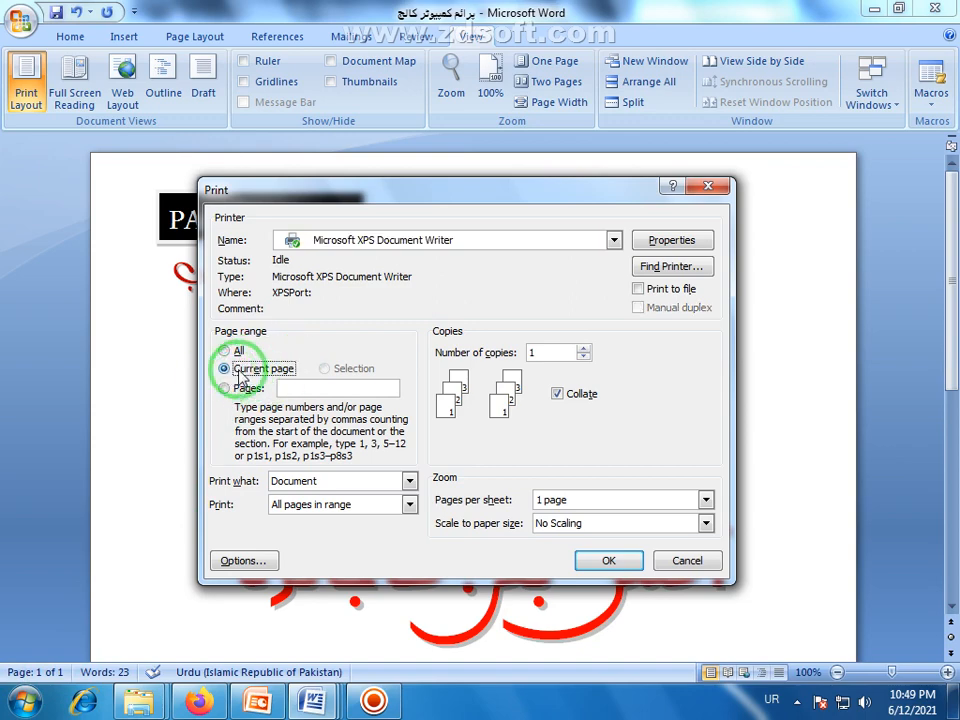
left_click_drag(360, 197, 445, 210)
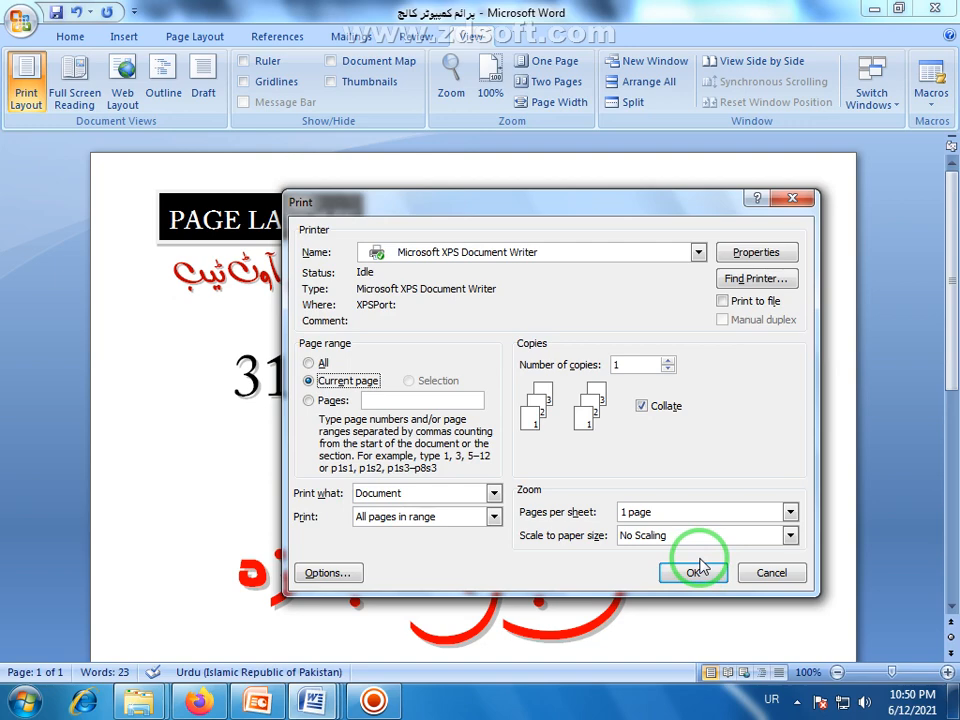
left_click(309, 401)
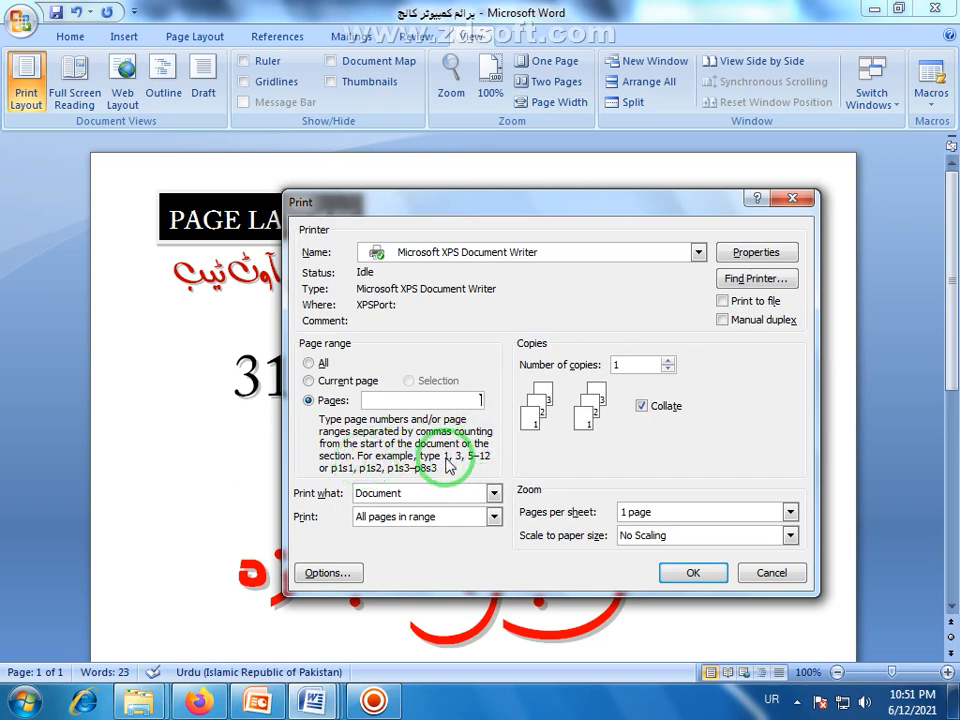
left_click(403, 398)
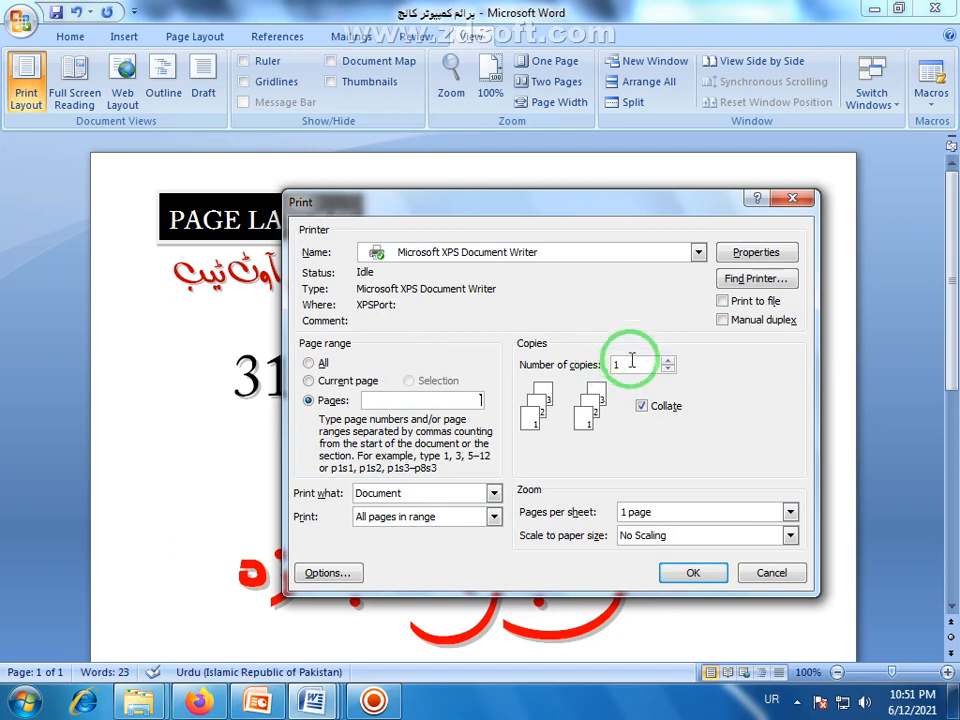
Set the number of copies to 100 in the Print dialog.
left_click(667, 361)
left_click(666, 361)
left_click(666, 361)
left_click(666, 361)
type("100")
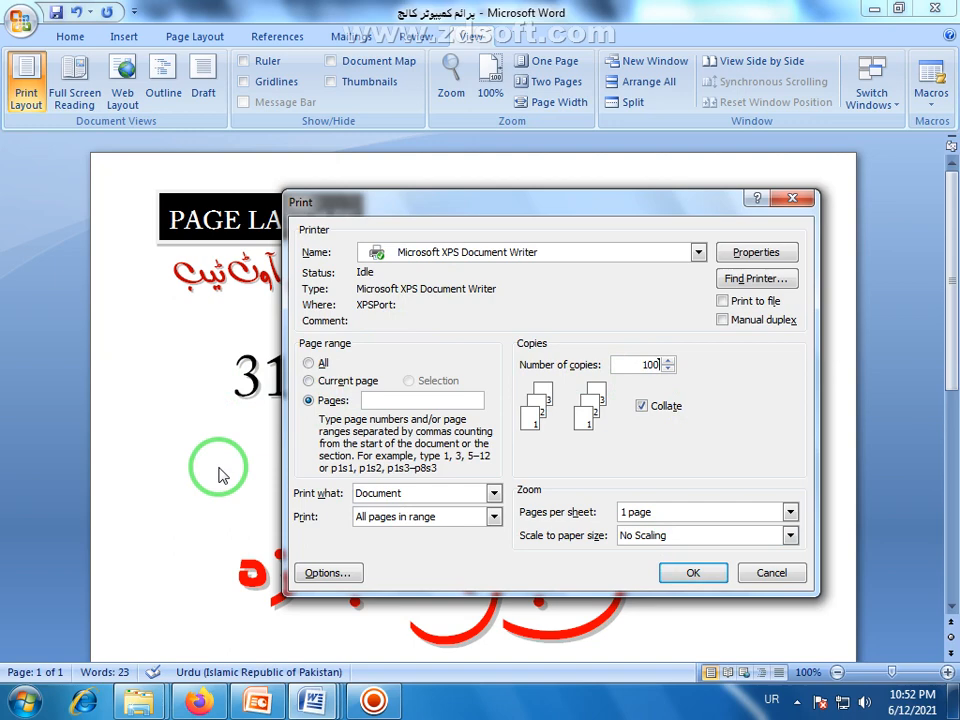
Set the number of copies to 1, and check the Pages per sheet setting, keeping 1 page.
double_click(657, 364)
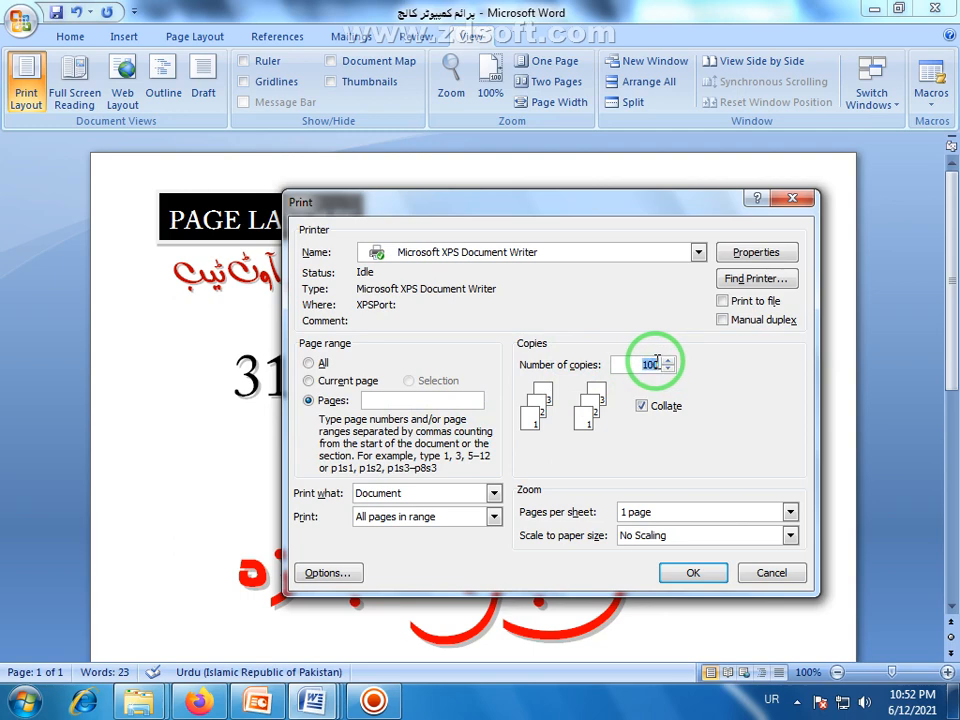
type("1")
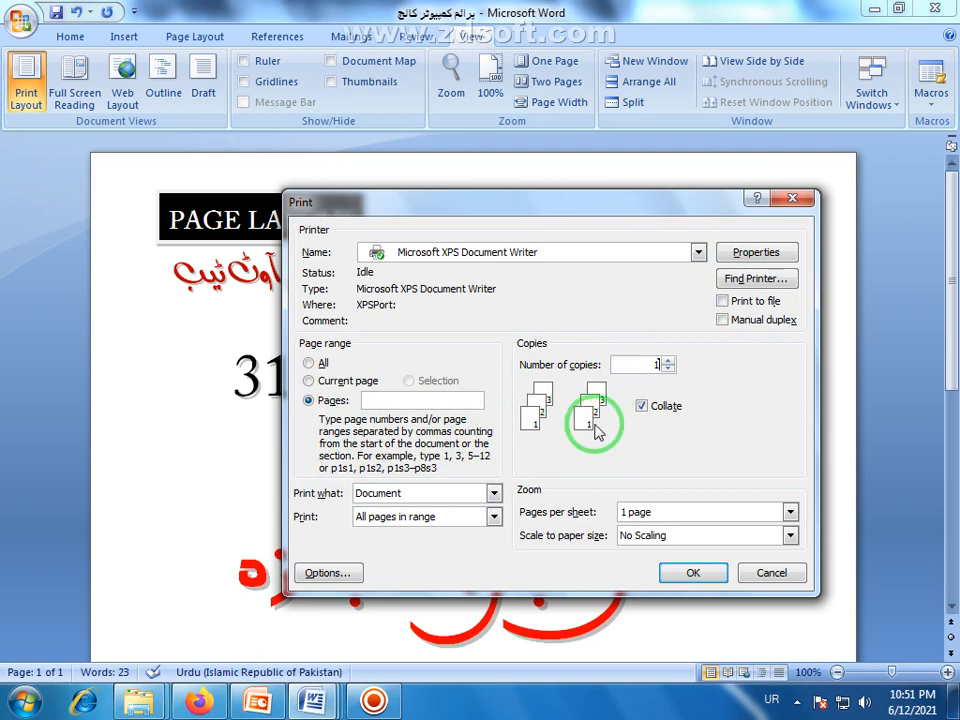
left_click(790, 513)
left_click(790, 513)
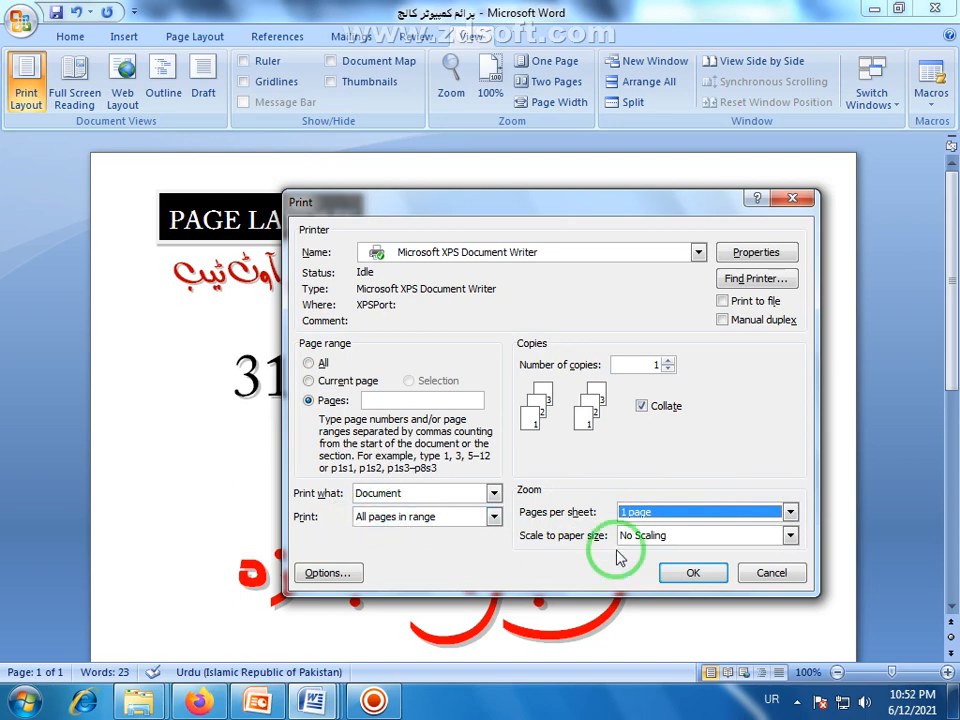
Open the properties of Microsoft XPS Document Writer and choose Portrait as the layout orientation.
left_click(757, 253)
left_click(346, 253)
left_click(365, 256)
left_click(338, 256)
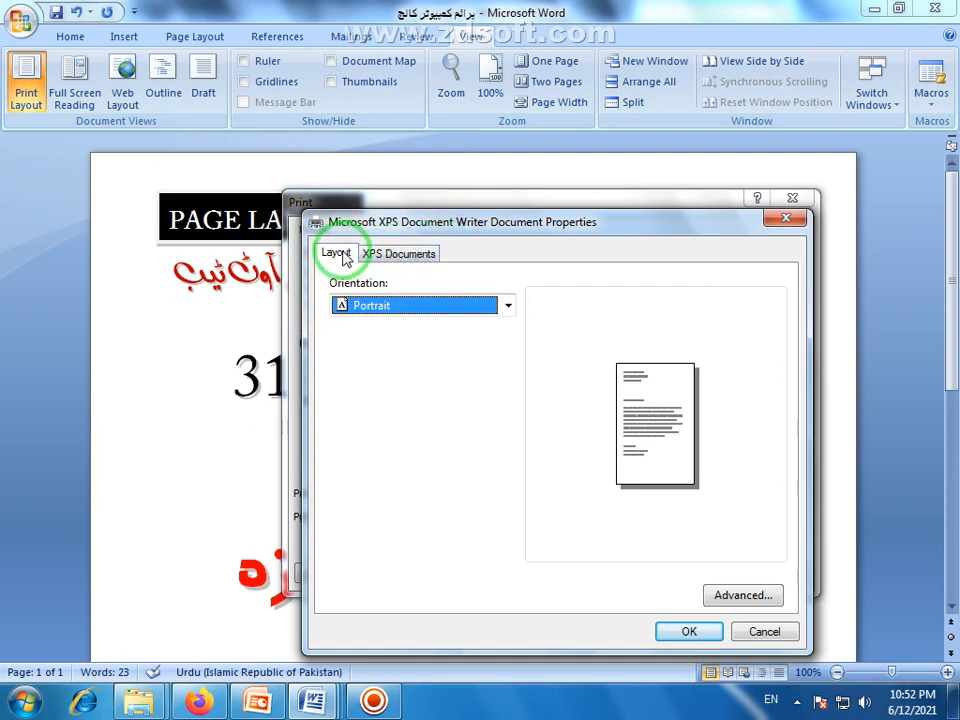
left_click(345, 256)
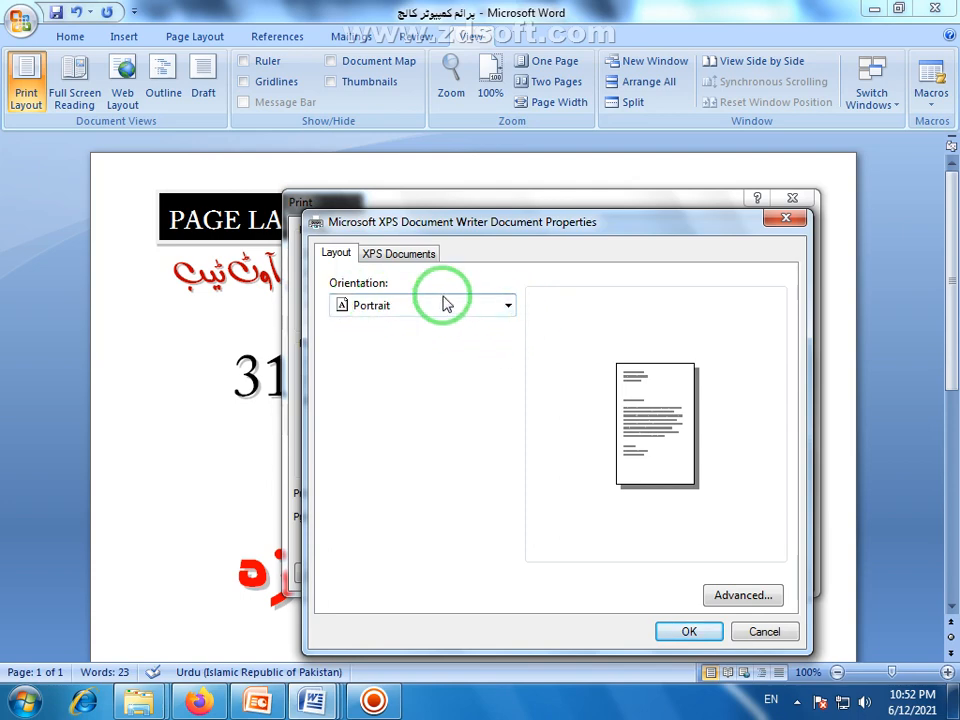
left_click(508, 305)
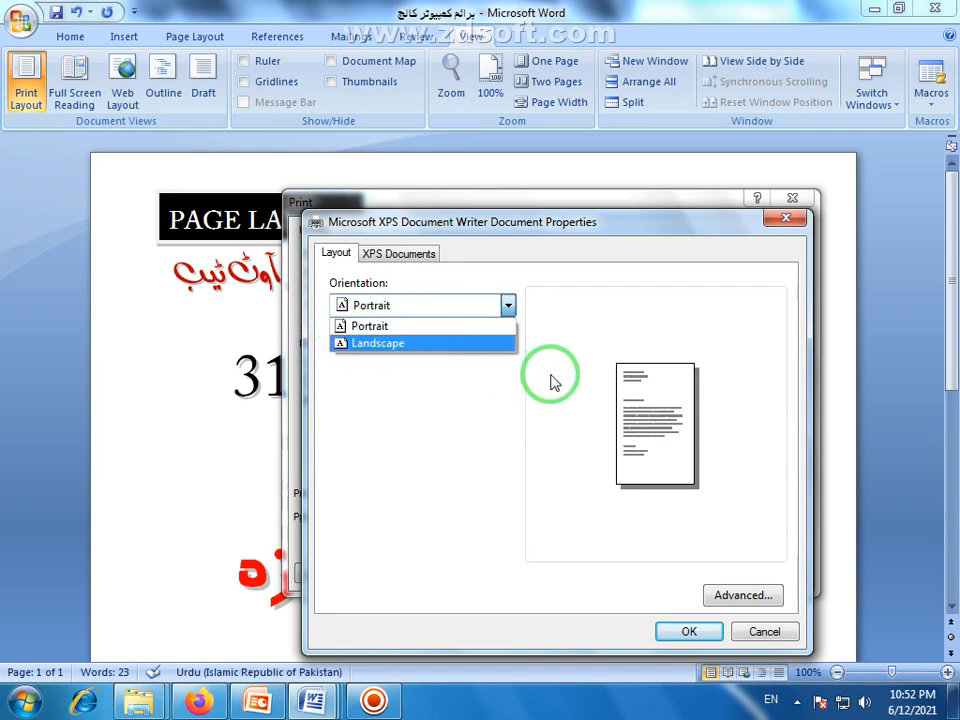
left_click(449, 330)
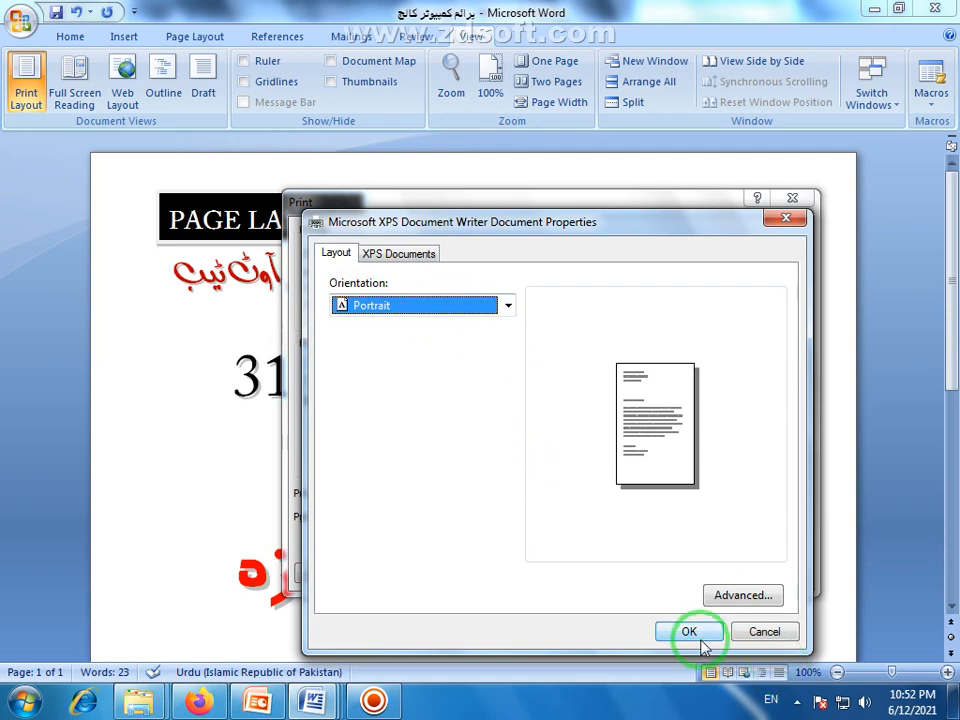
Review the paper sizes in the printer's advanced options, and cancel both the advanced options and the printer properties.
left_click(744, 597)
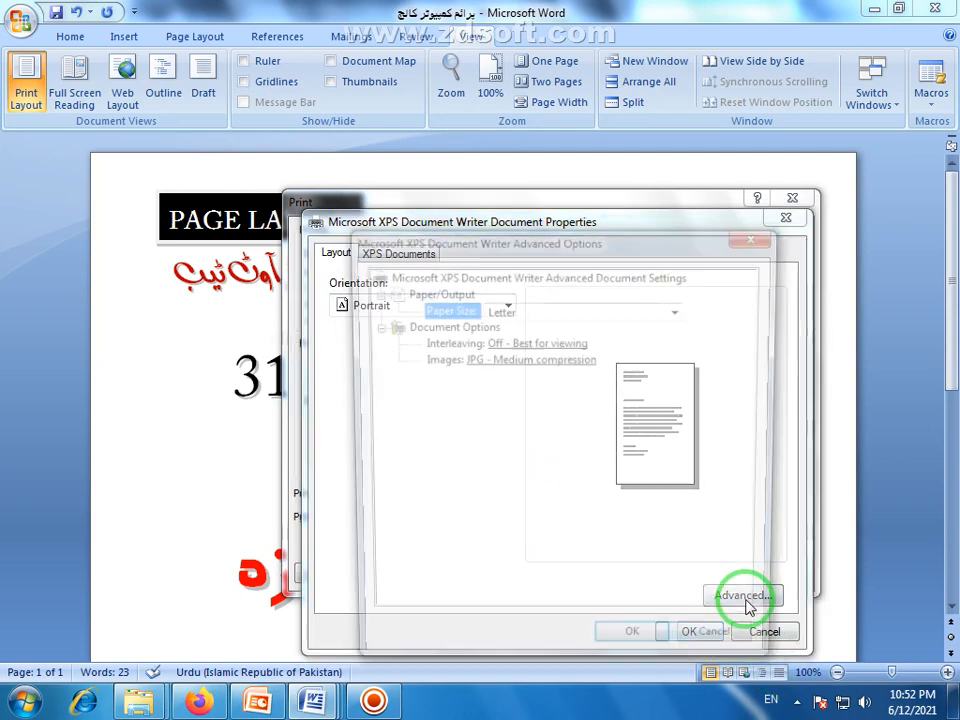
left_click(681, 310)
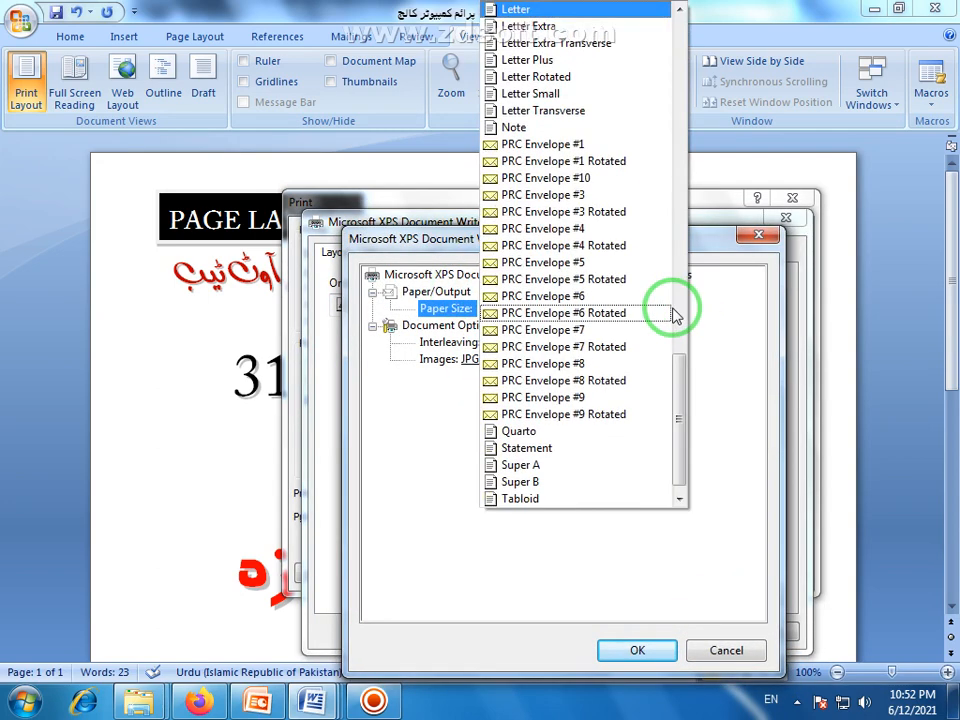
left_click(736, 441)
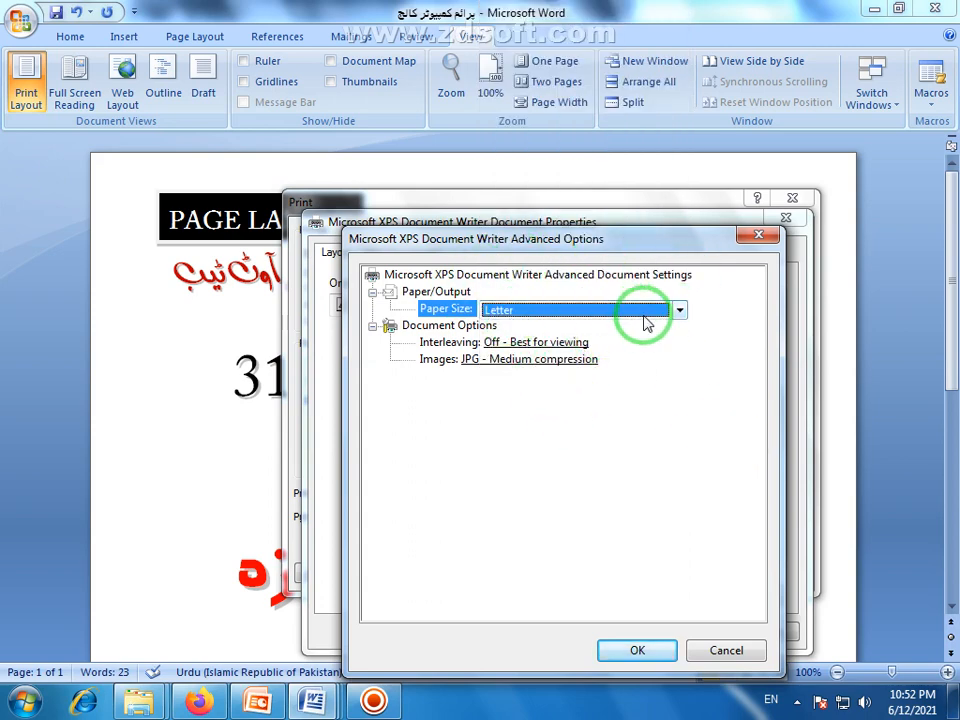
left_click(722, 648)
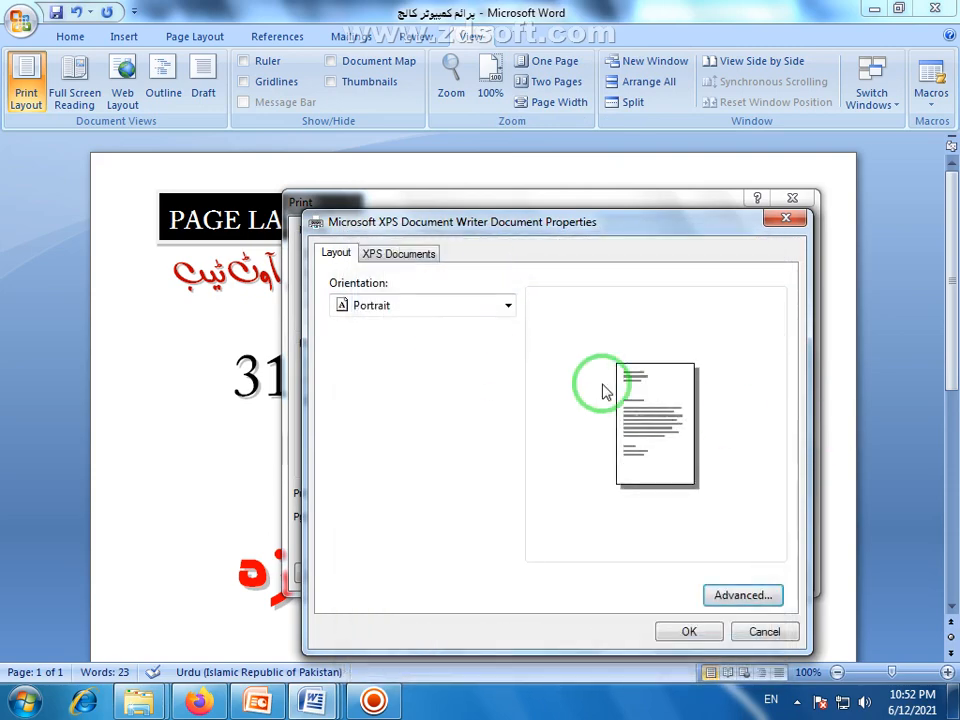
left_click(765, 633)
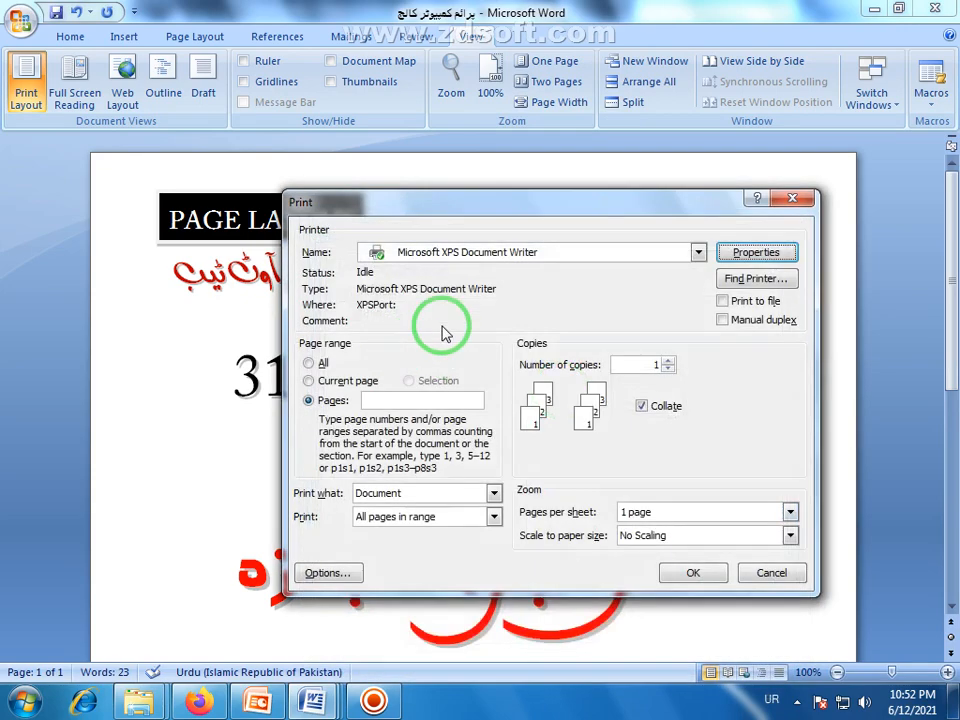
Set the print page range to Current page, and cancel the Print dialog without printing.
left_click_drag(506, 208, 445, 174)
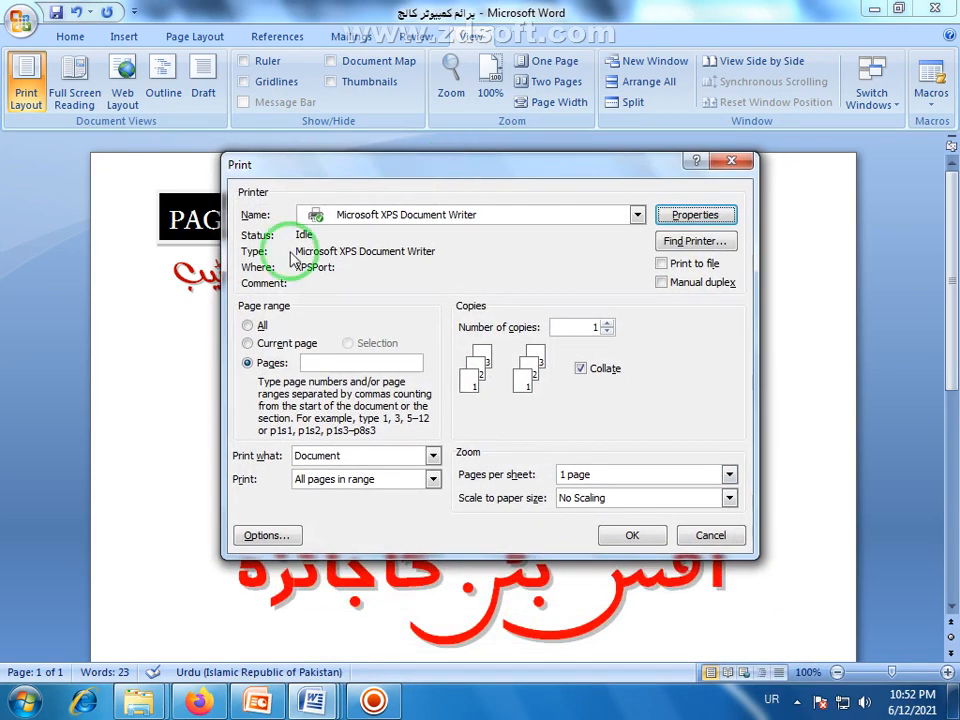
left_click(250, 343)
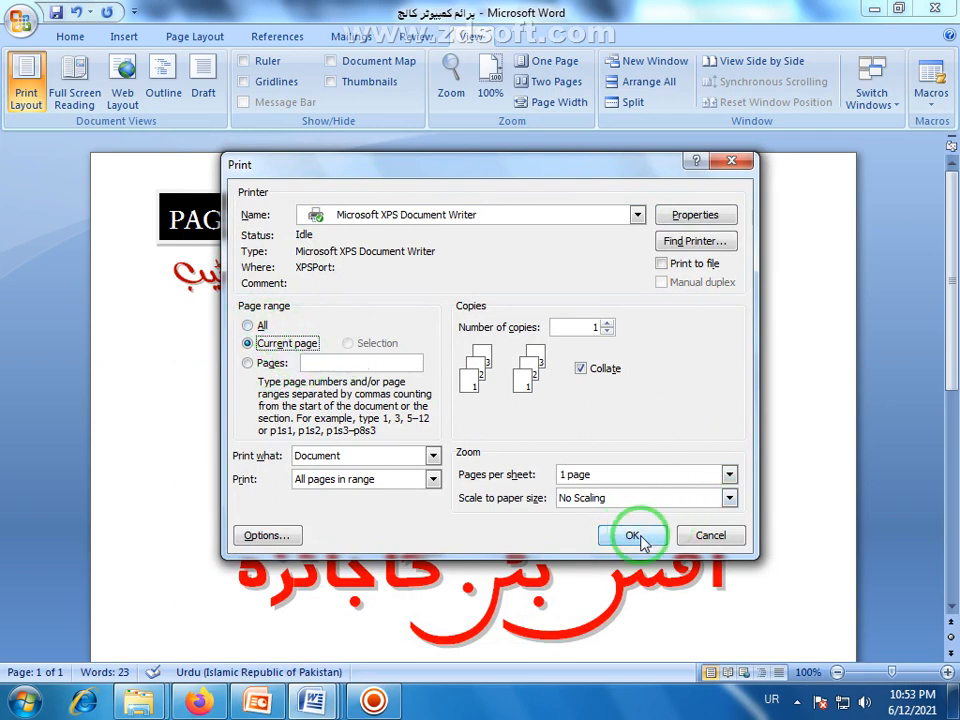
left_click(722, 538)
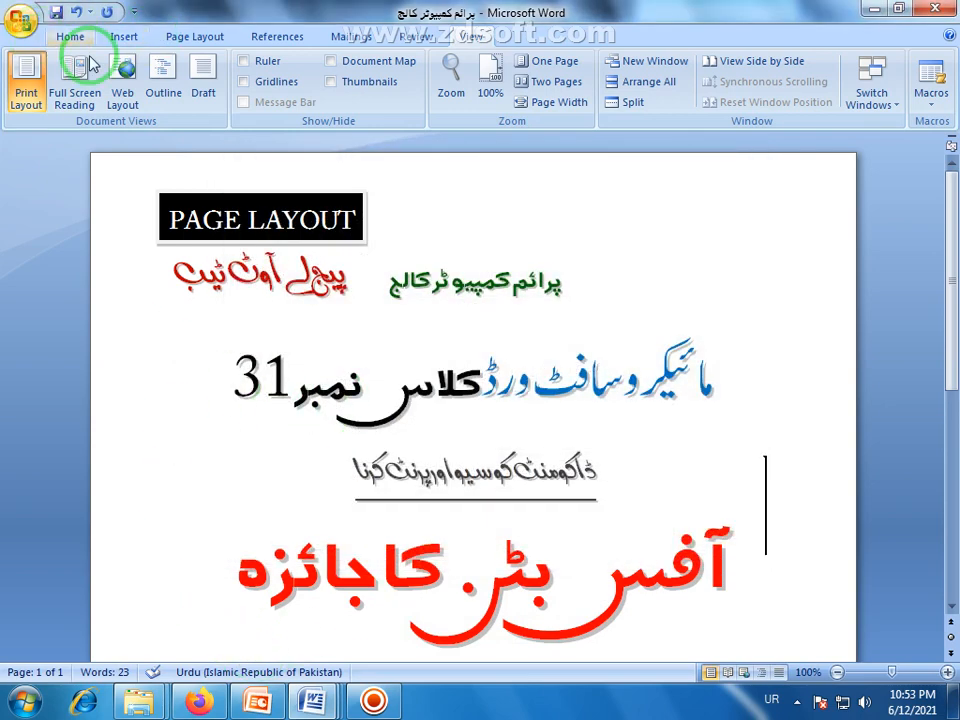
scroll(750, 446, "down", 3)
scroll(750, 446, "up", 3)
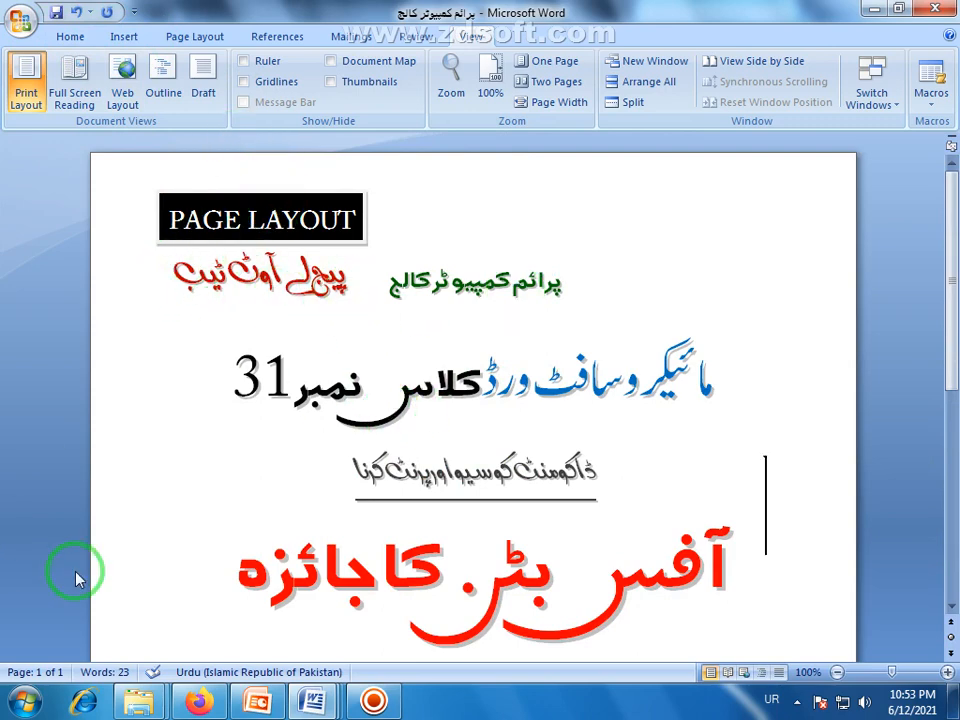
Review the Save As, Print, Prepare and Publish options, view the document's properties, and close the properties.
left_click(20, 22)
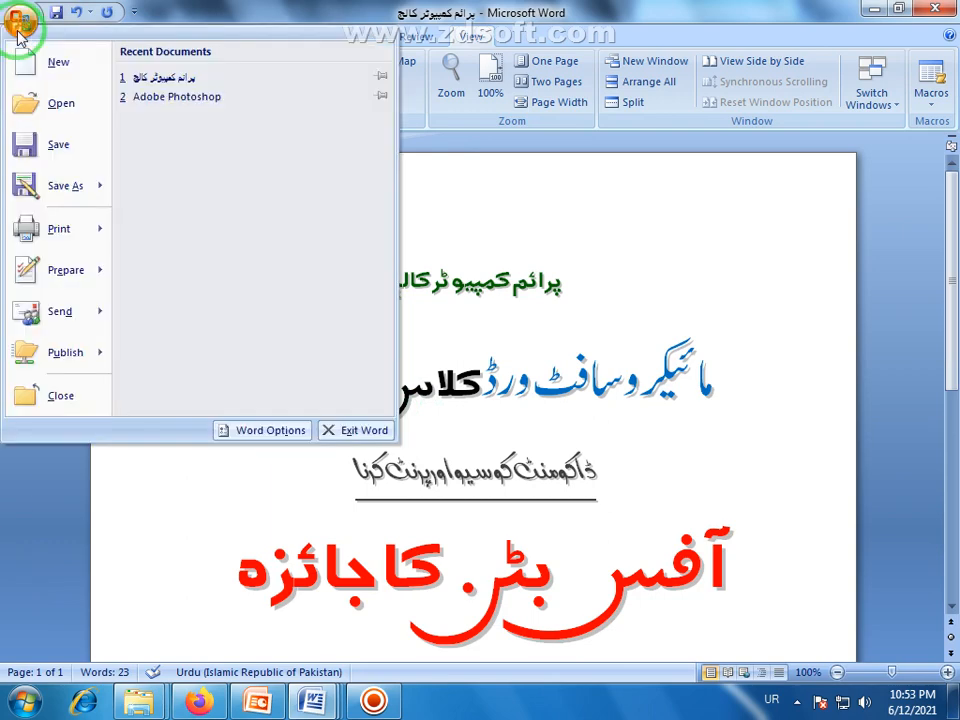
mouse_move(52, 196)
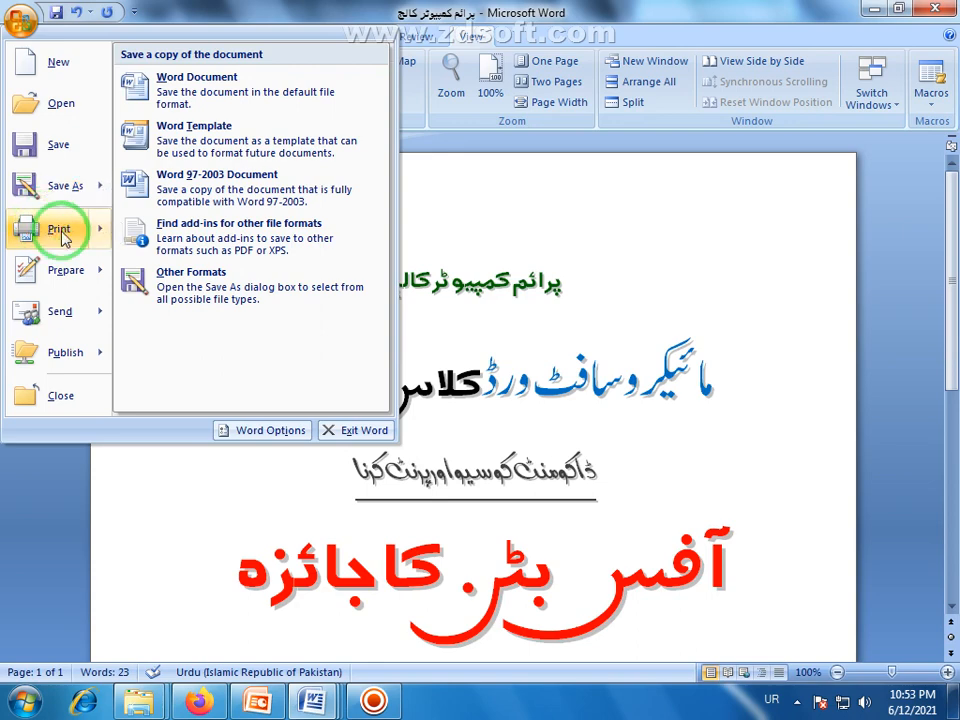
mouse_move(55, 230)
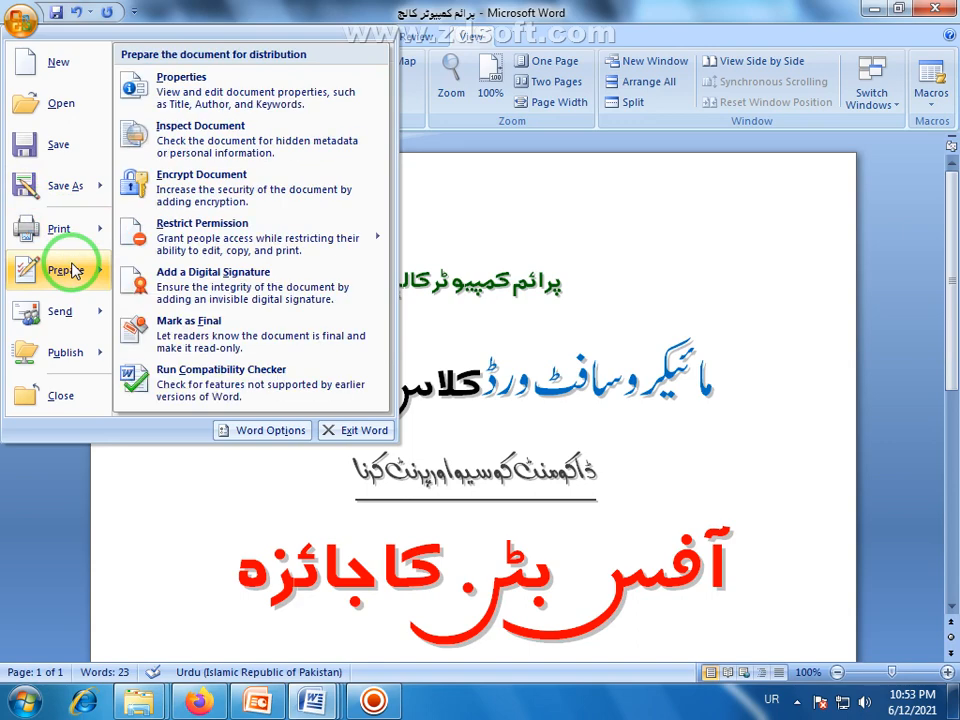
mouse_move(52, 355)
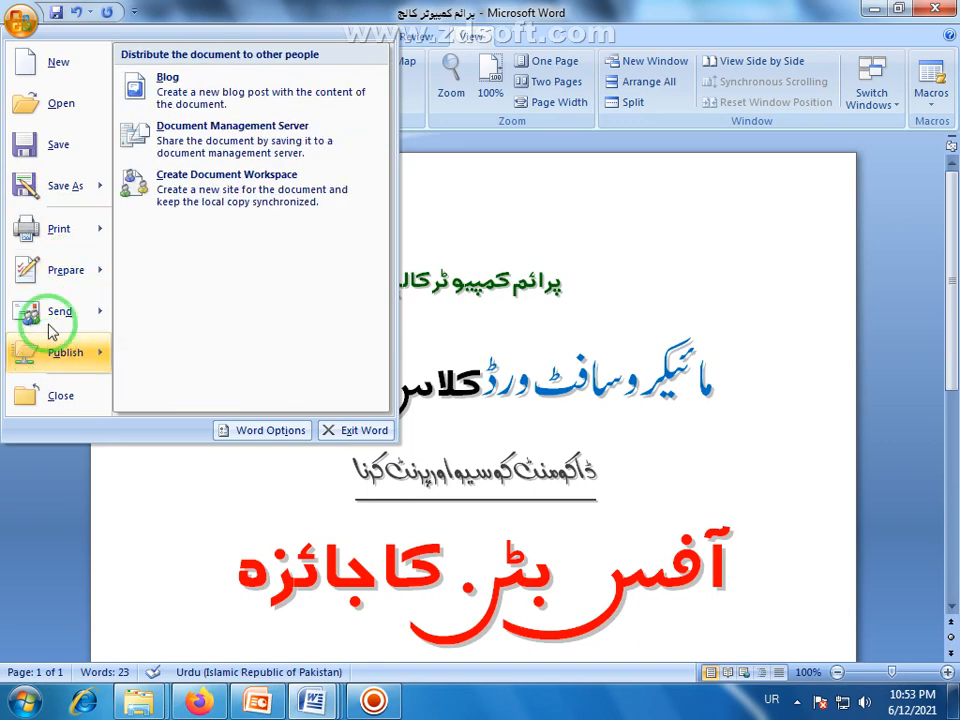
mouse_move(62, 272)
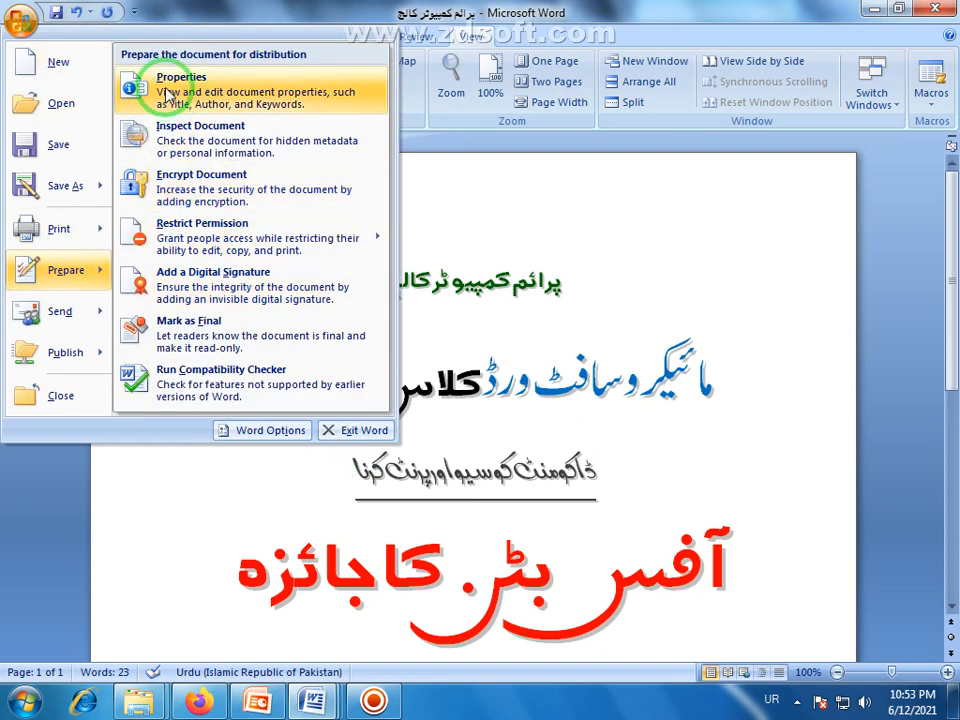
left_click(165, 92)
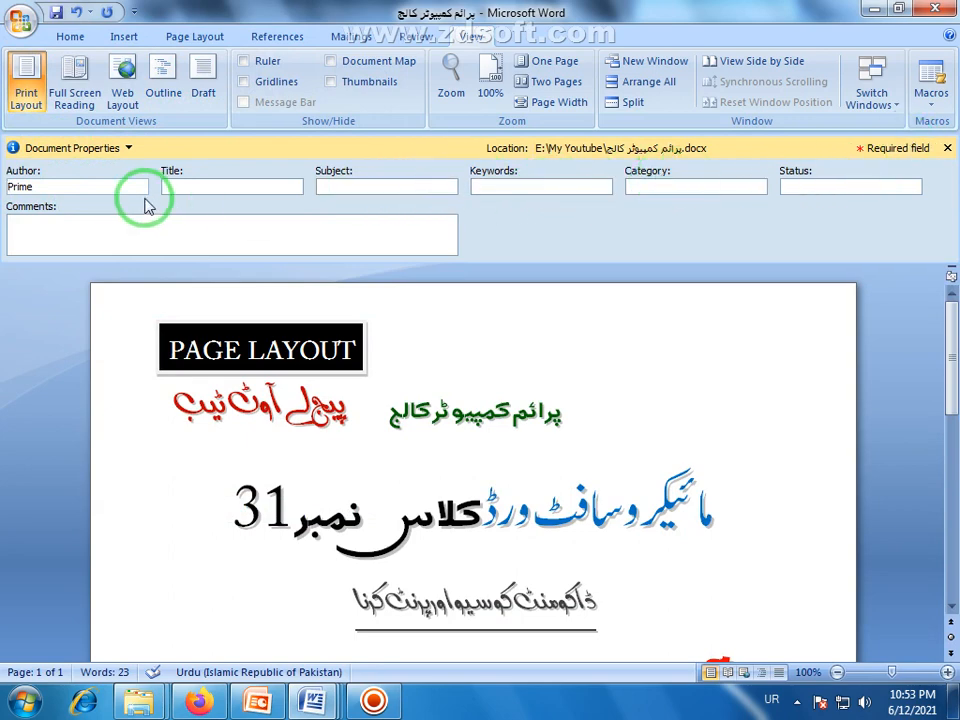
left_click(947, 148)
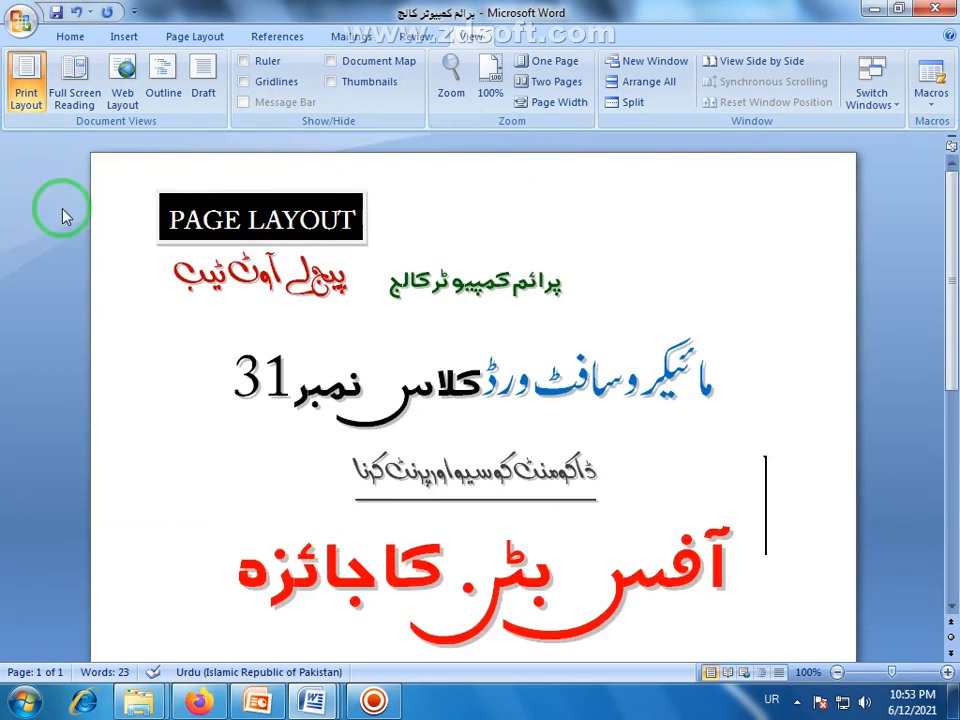
Review the Office Button's Send and Publish options for sharing the document.
left_click(21, 20)
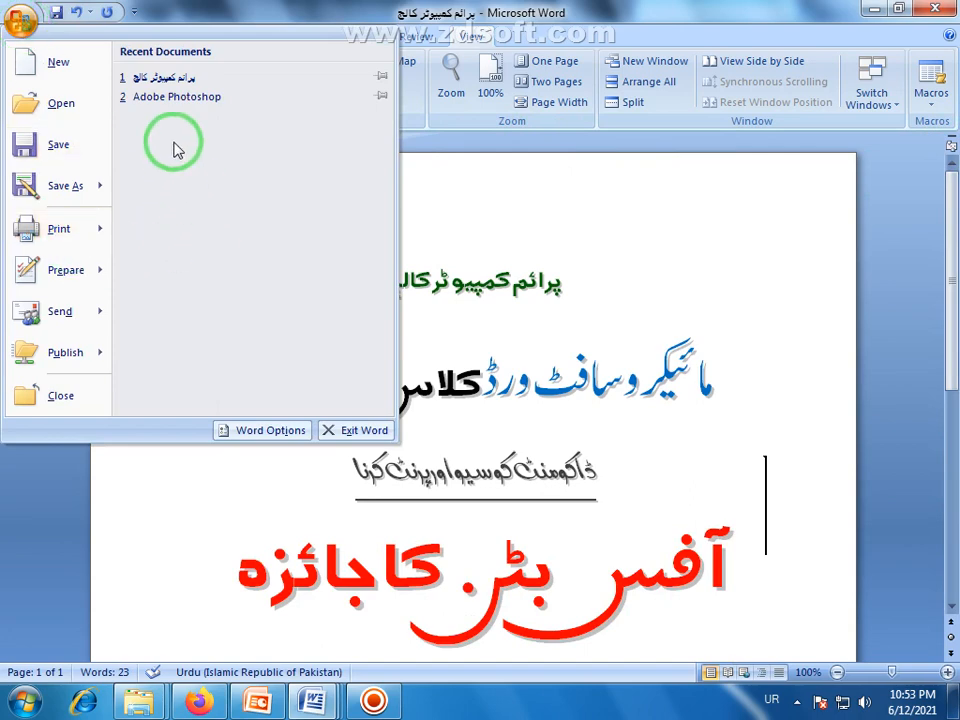
mouse_move(70, 321)
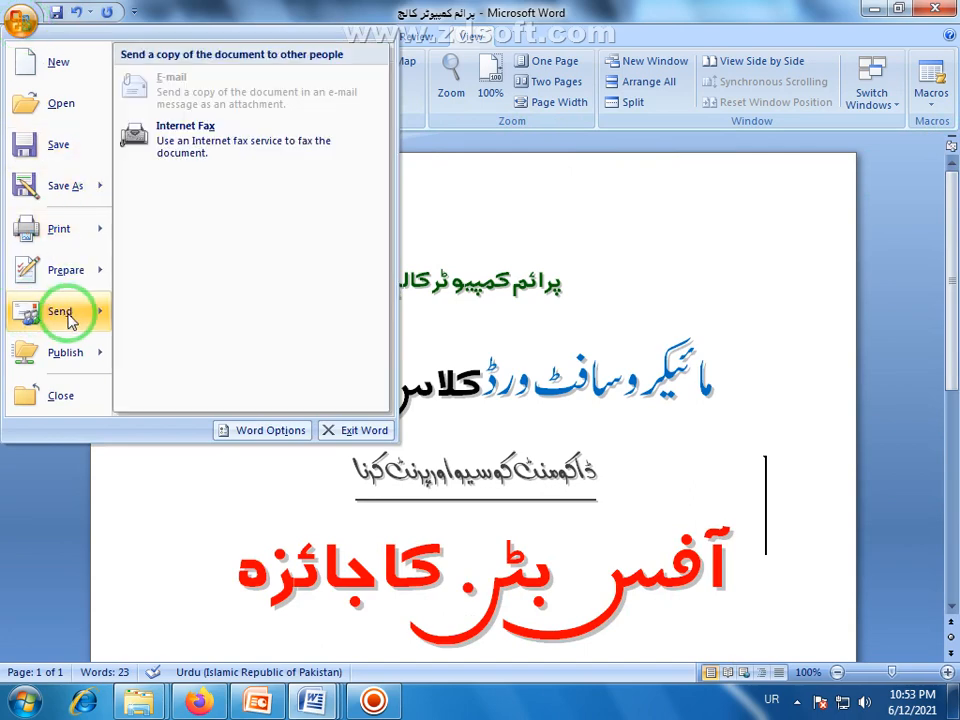
mouse_move(80, 362)
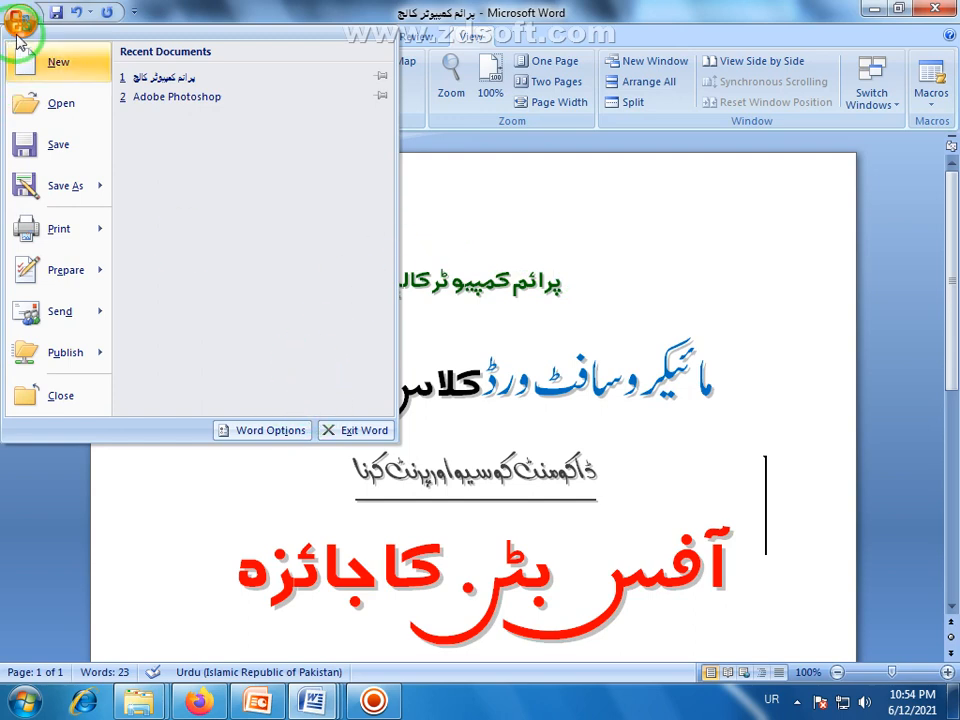
Open Word Options, review the Popular, Display, Proofing and Advanced settings, and close the dialog without changing anything.
left_click(285, 433)
left_click_drag(378, 44, 380, 63)
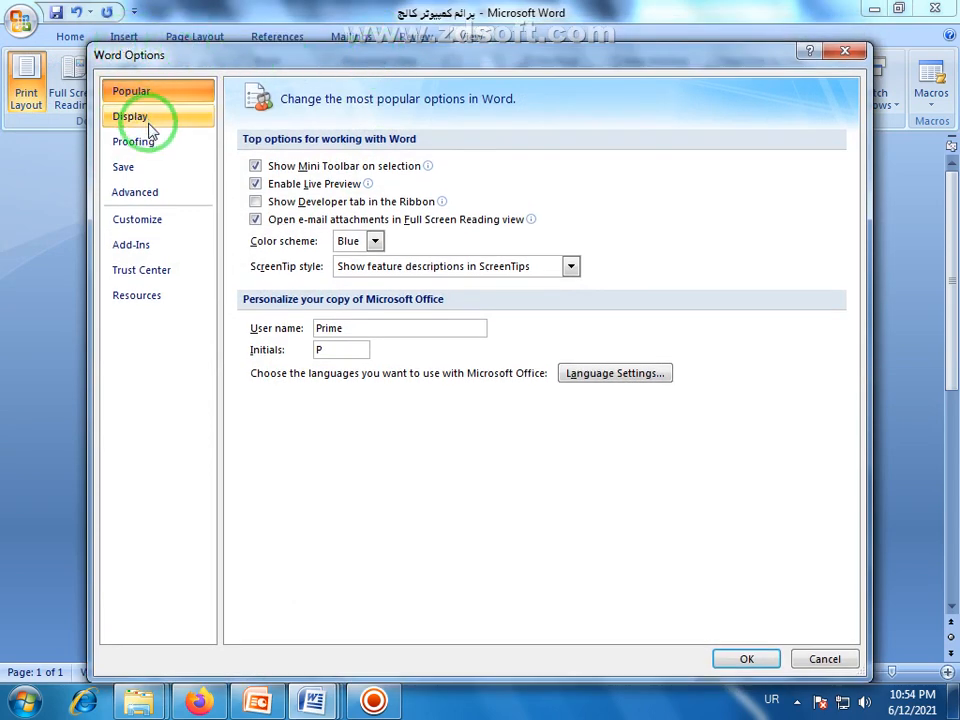
left_click_drag(244, 56, 223, 46)
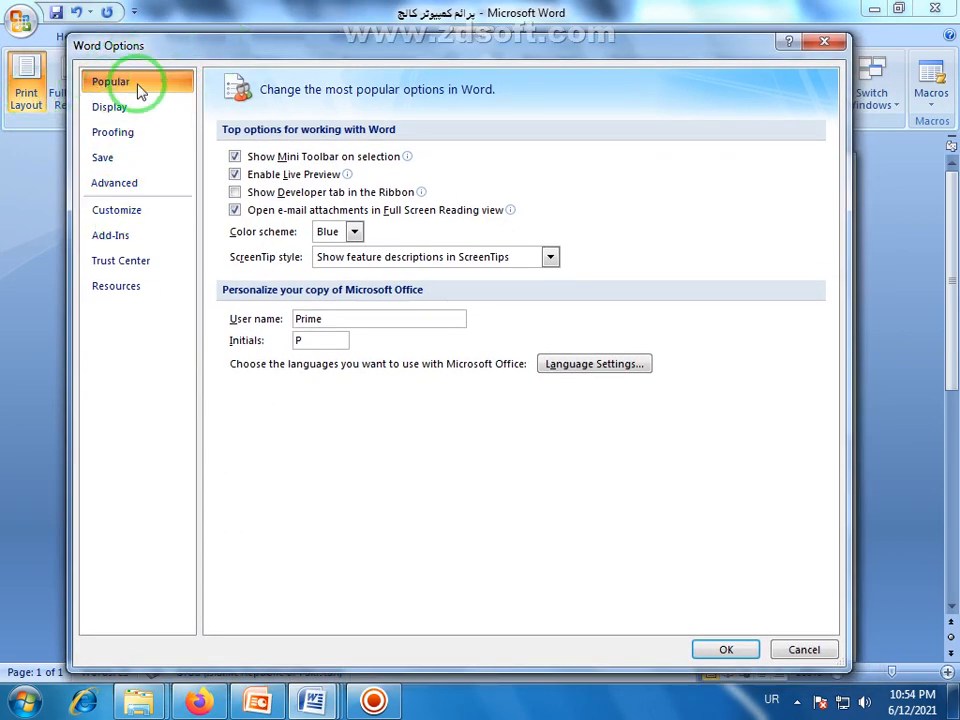
left_click(122, 105)
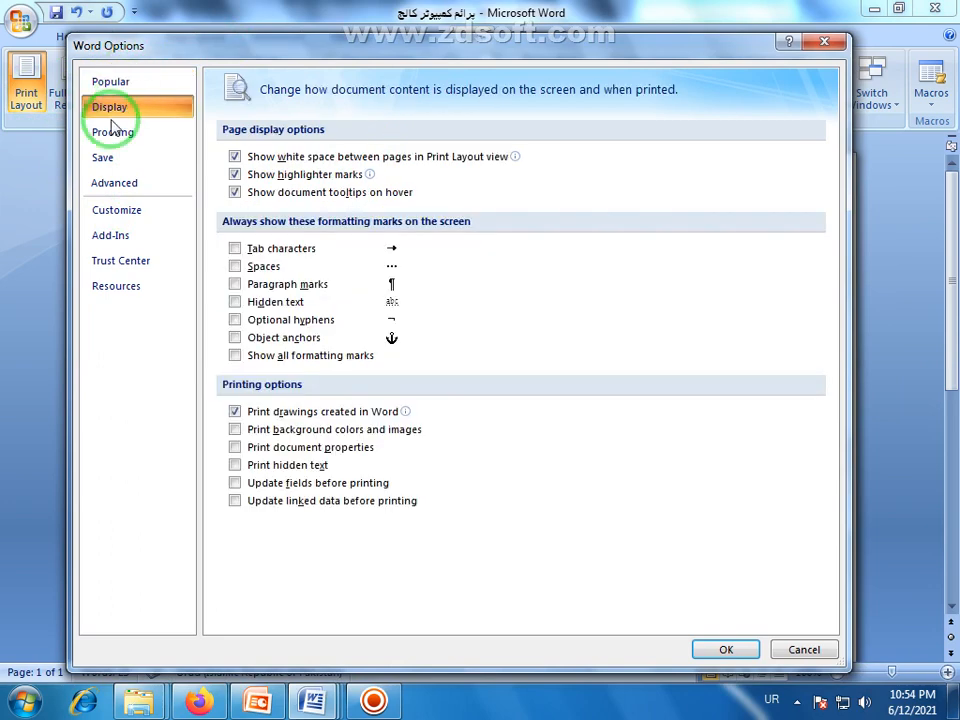
left_click(112, 136)
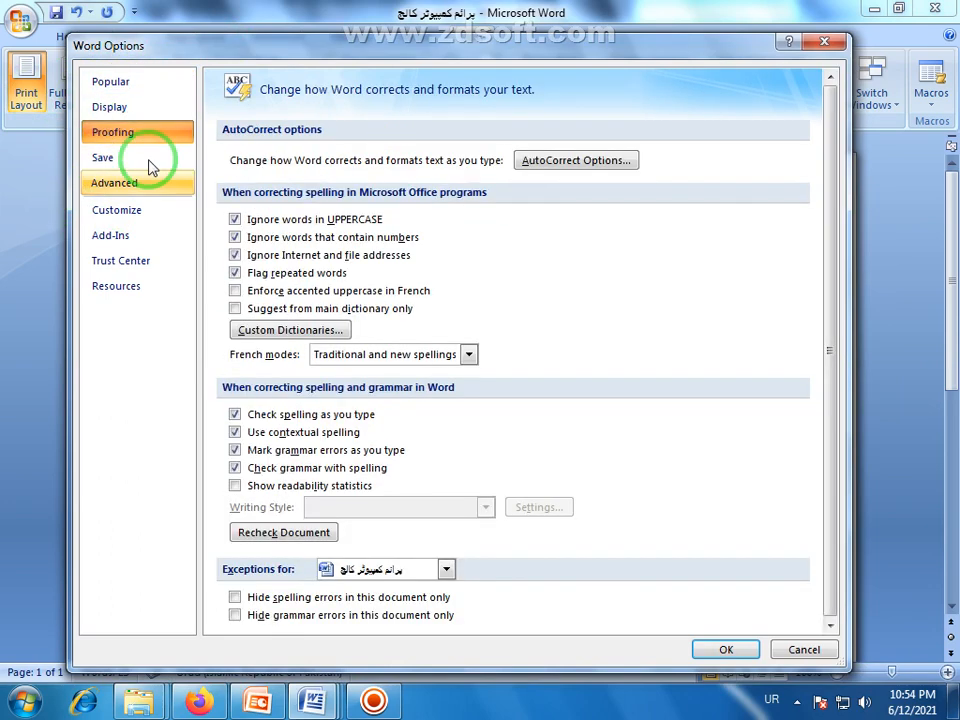
left_click(120, 185)
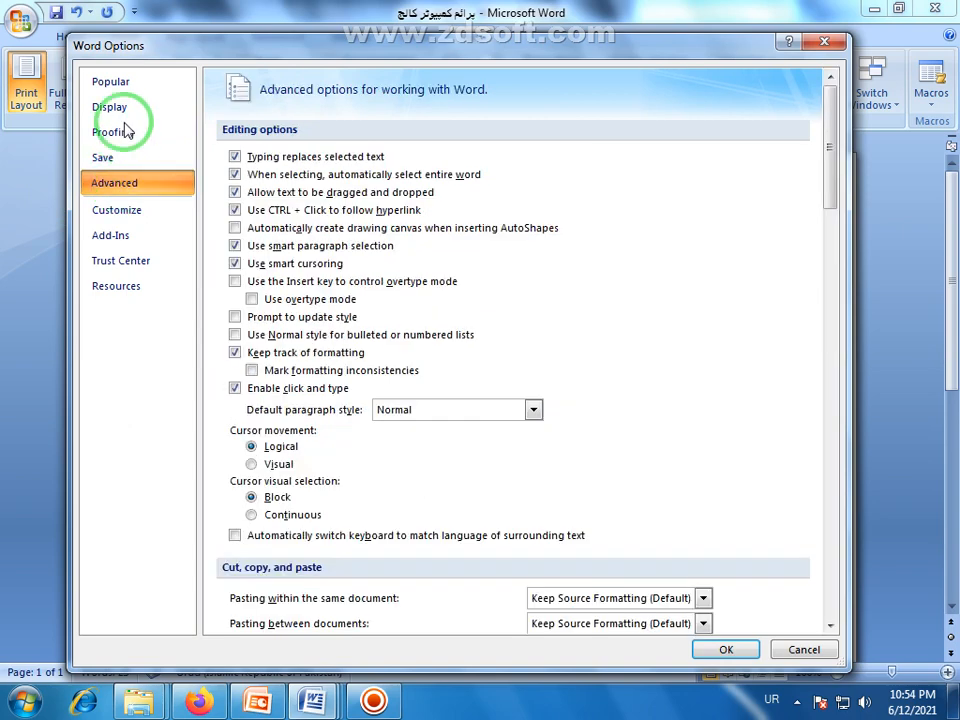
left_click(122, 81)
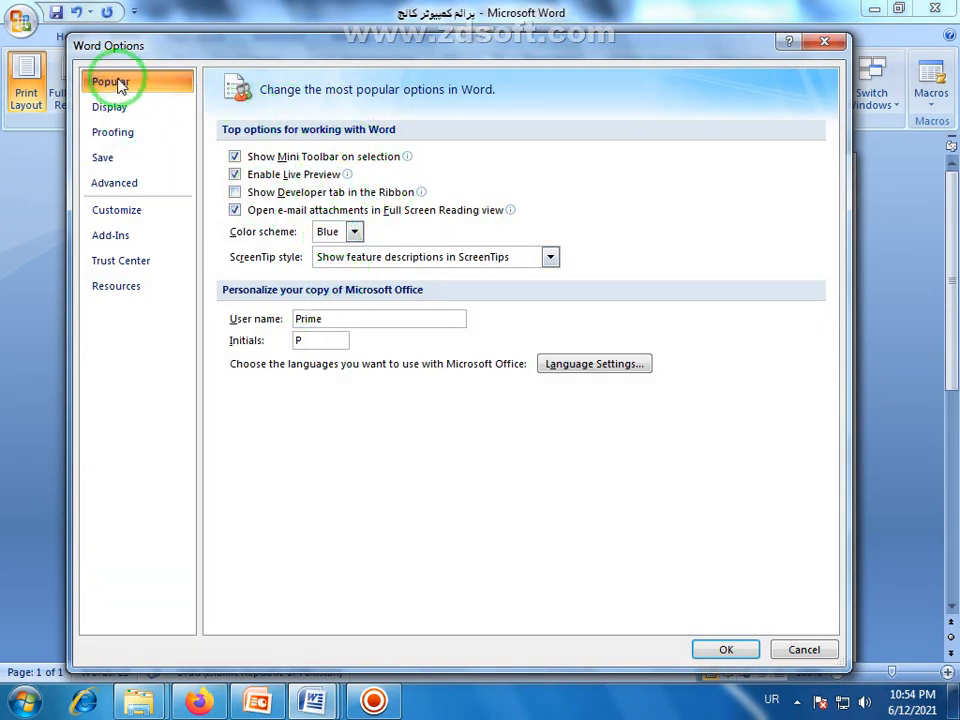
left_click_drag(296, 45, 308, 93)
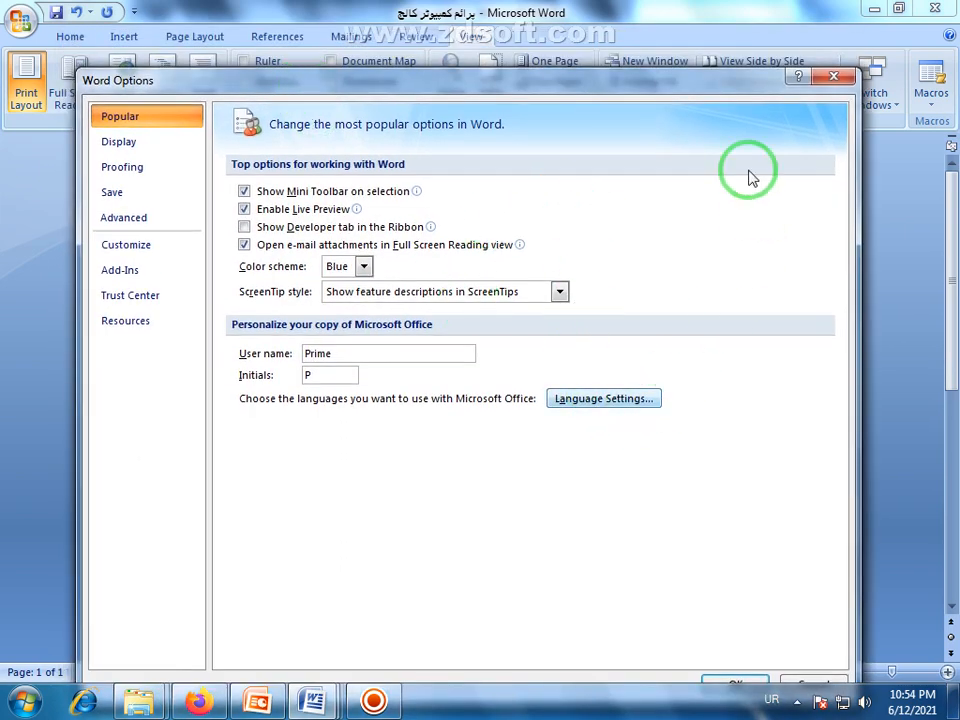
left_click(833, 76)
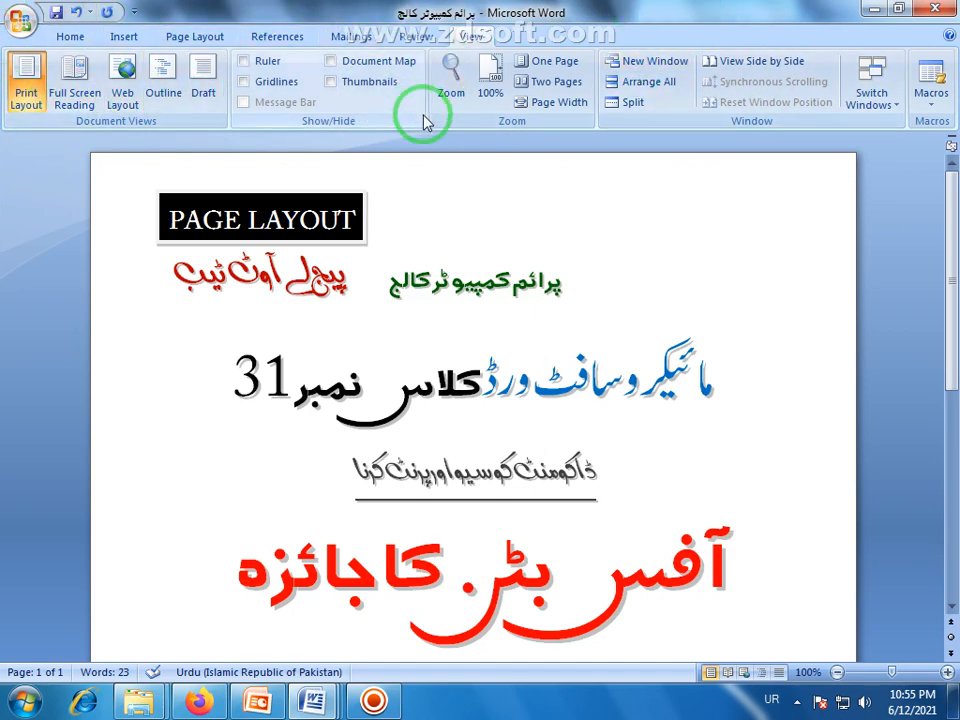
Set Word's color scheme to Black in Word Options and check the new look around the document.
left_click(20, 18)
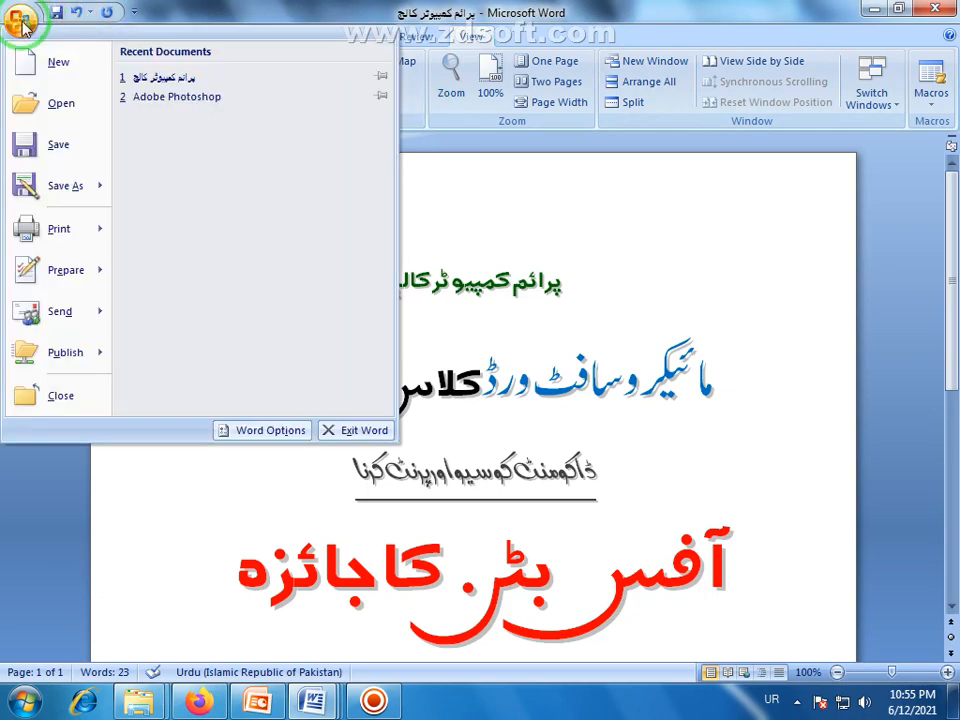
left_click(300, 432)
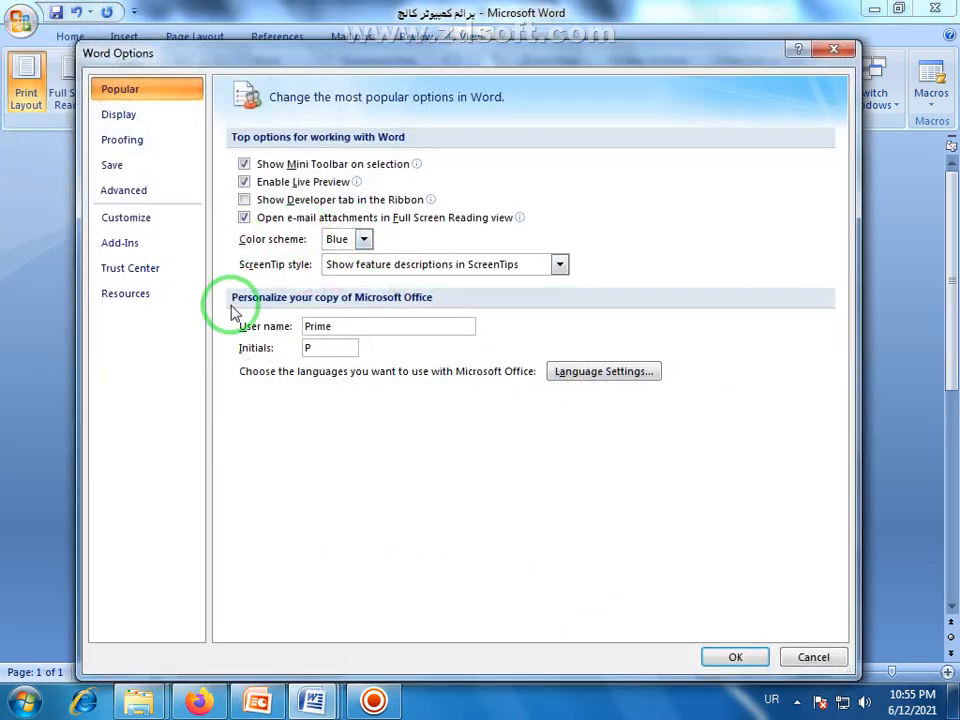
left_click(365, 242)
left_click(338, 291)
left_click(730, 657)
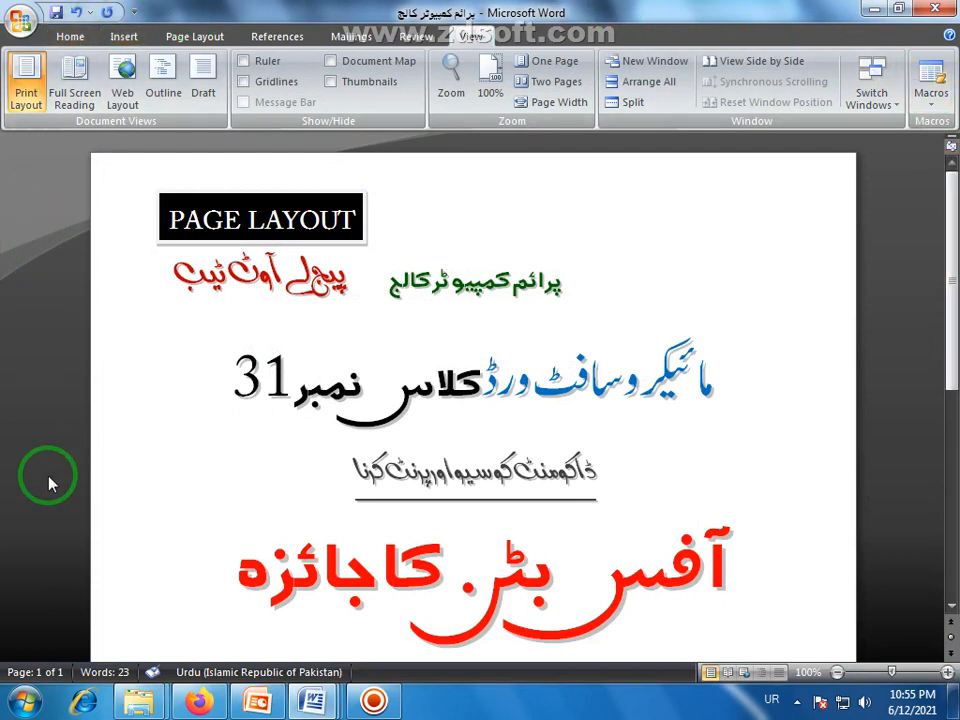
scroll(506, 396, "down", 5)
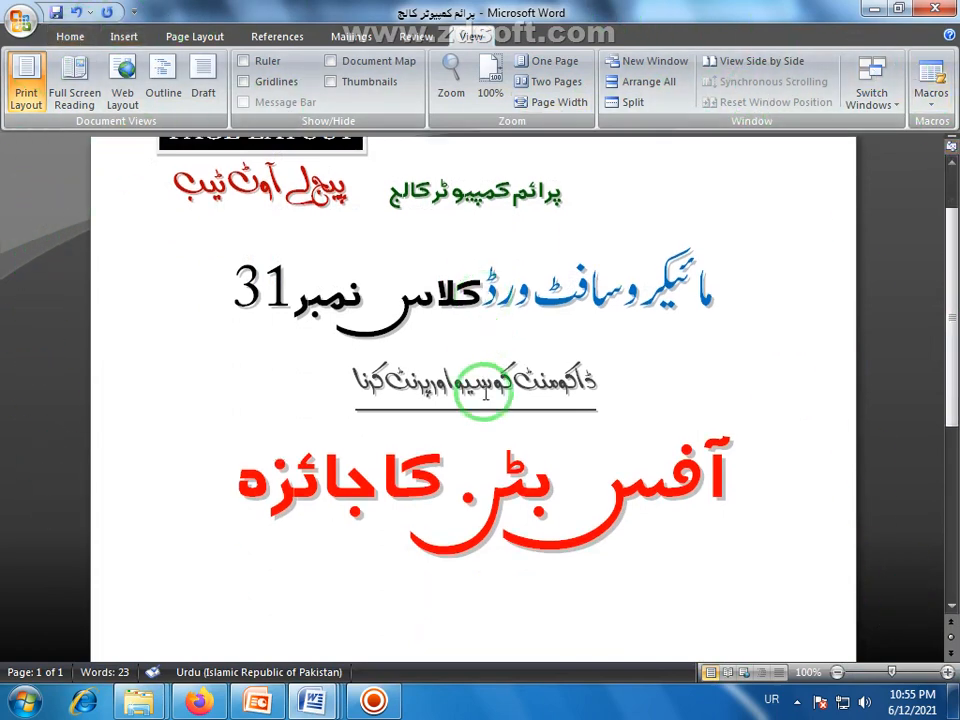
scroll(484, 396, "up", 5)
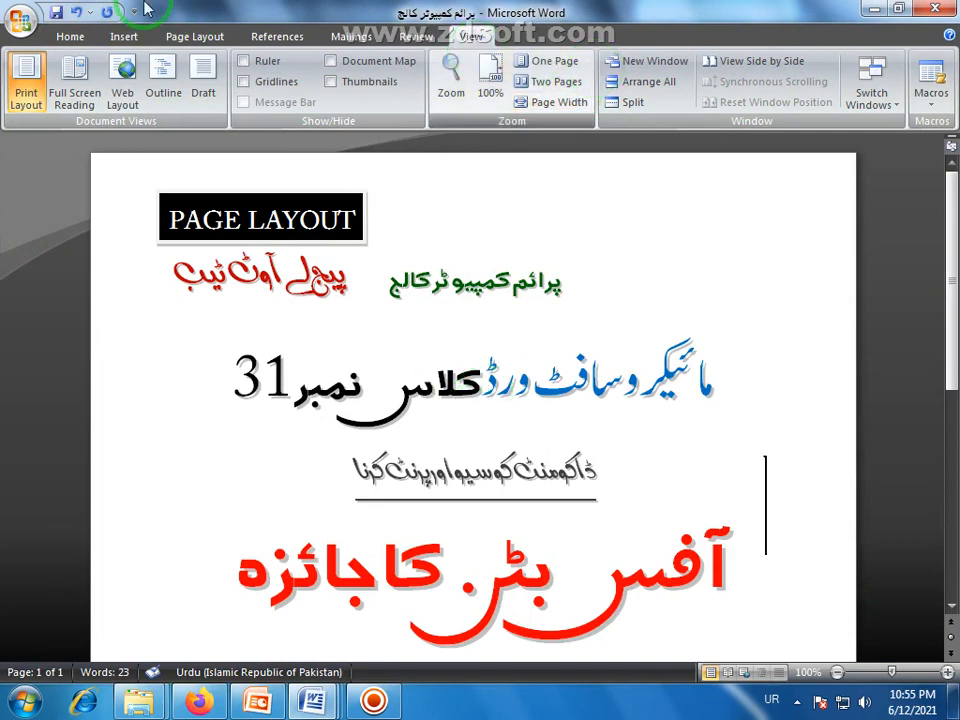
Review the ScreenTip style choices in Word Options, and cancel the dialog without changing anything.
left_click(20, 28)
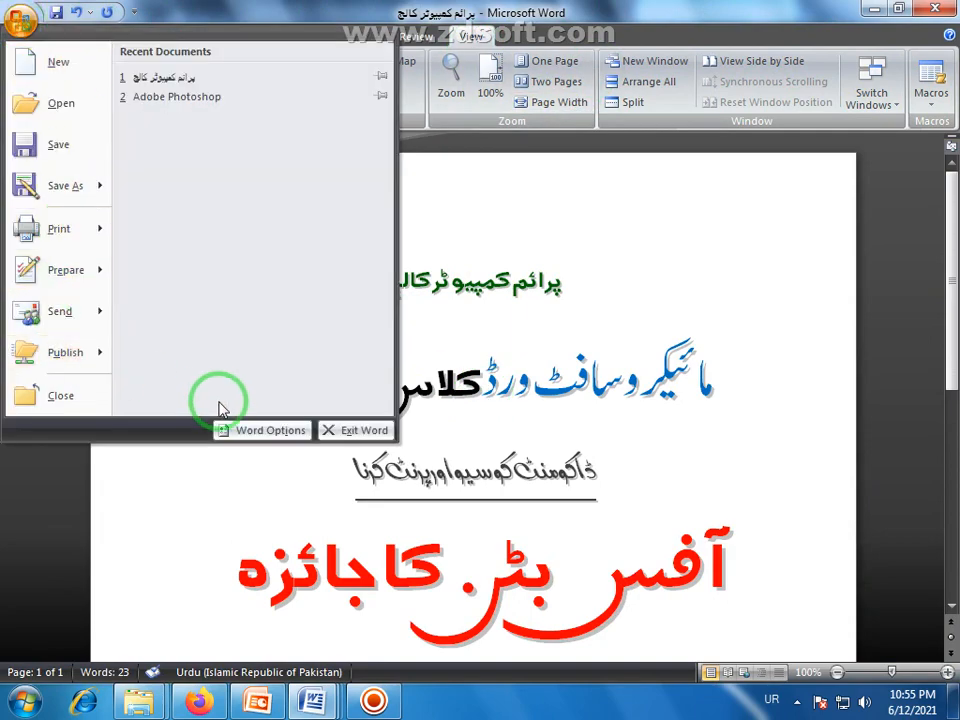
left_click(250, 430)
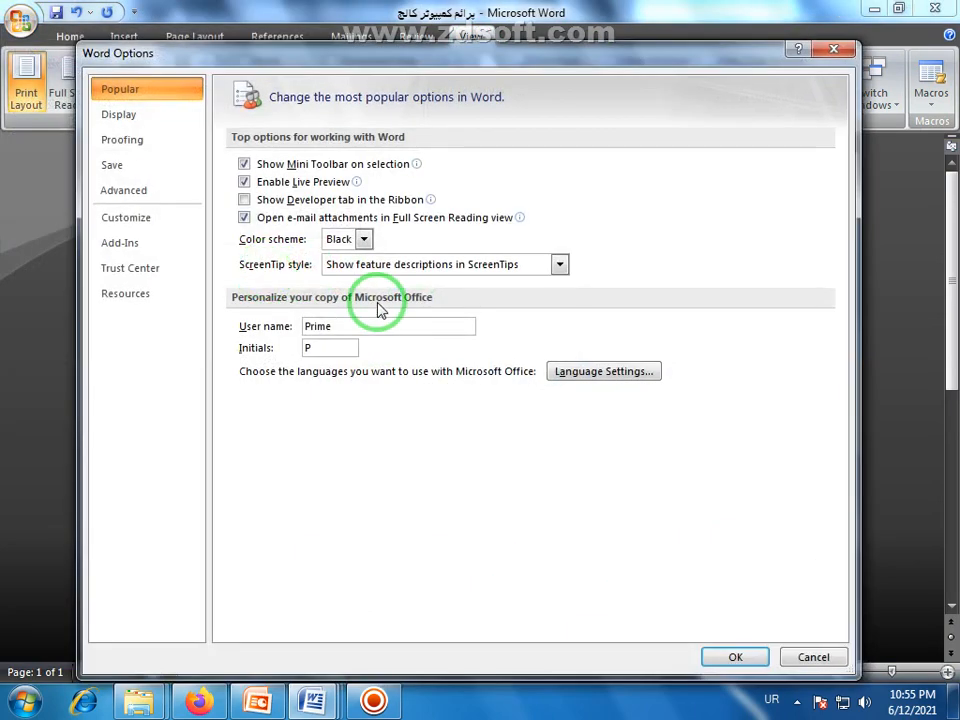
left_click(560, 265)
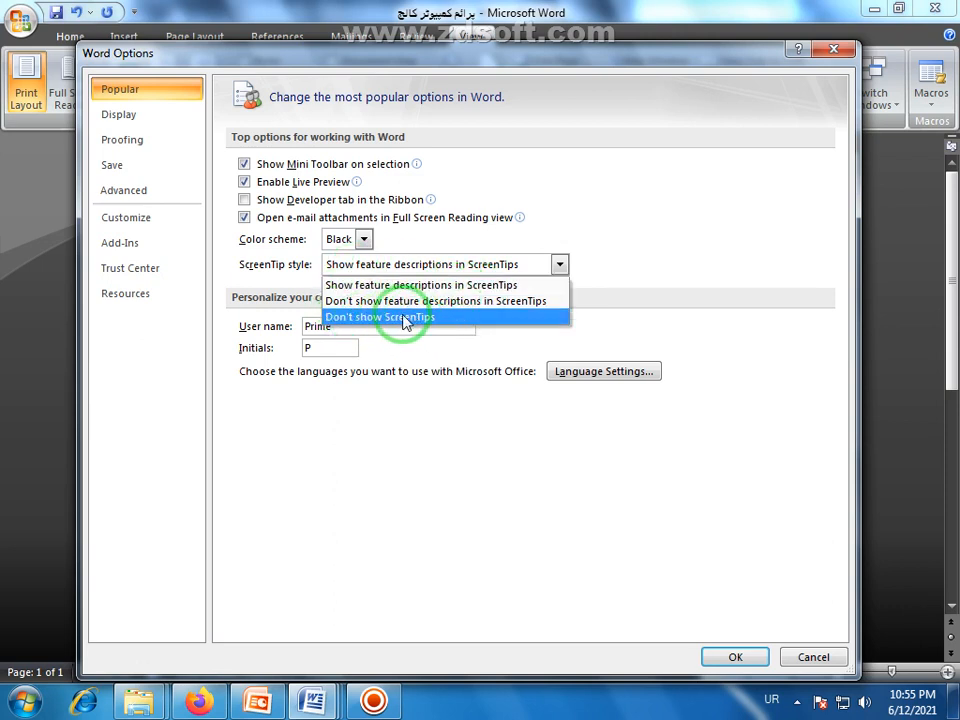
left_click(522, 419)
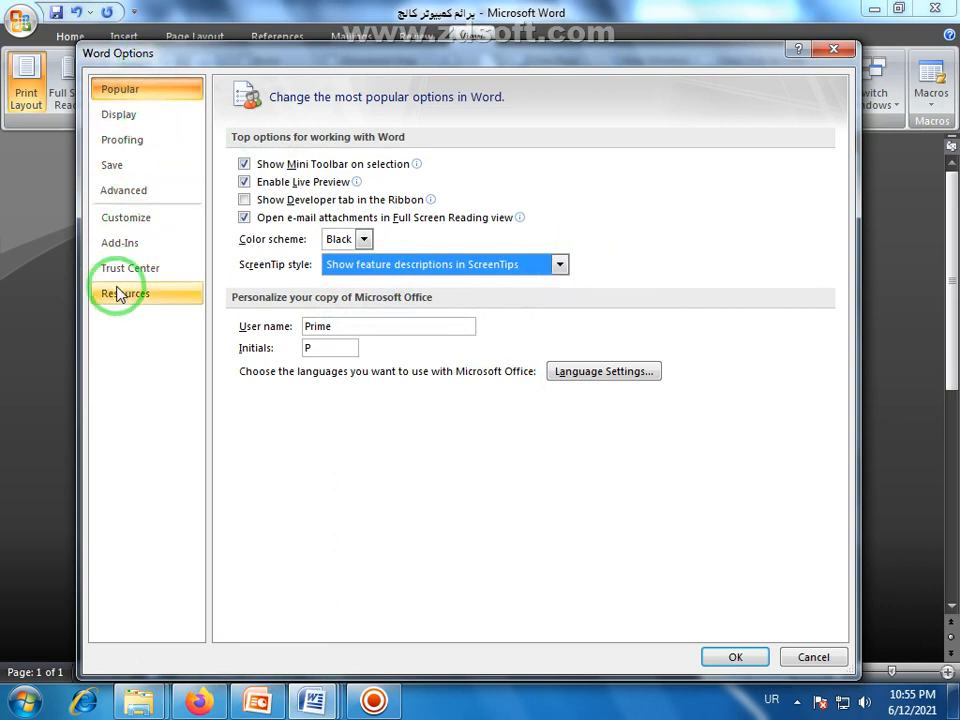
left_click_drag(453, 55, 431, 55)
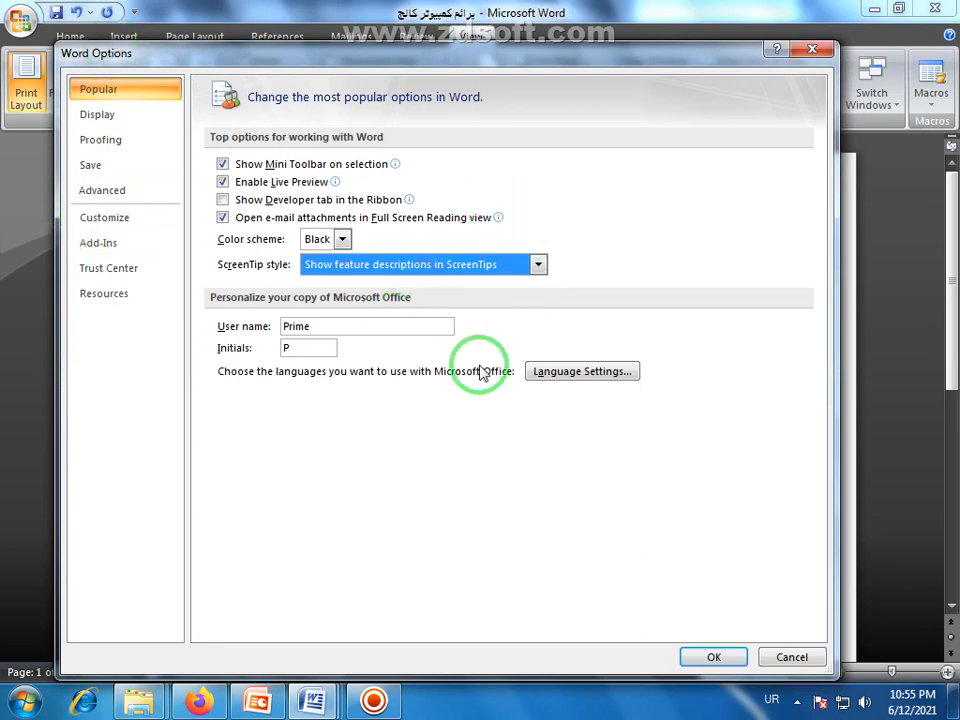
left_click(792, 657)
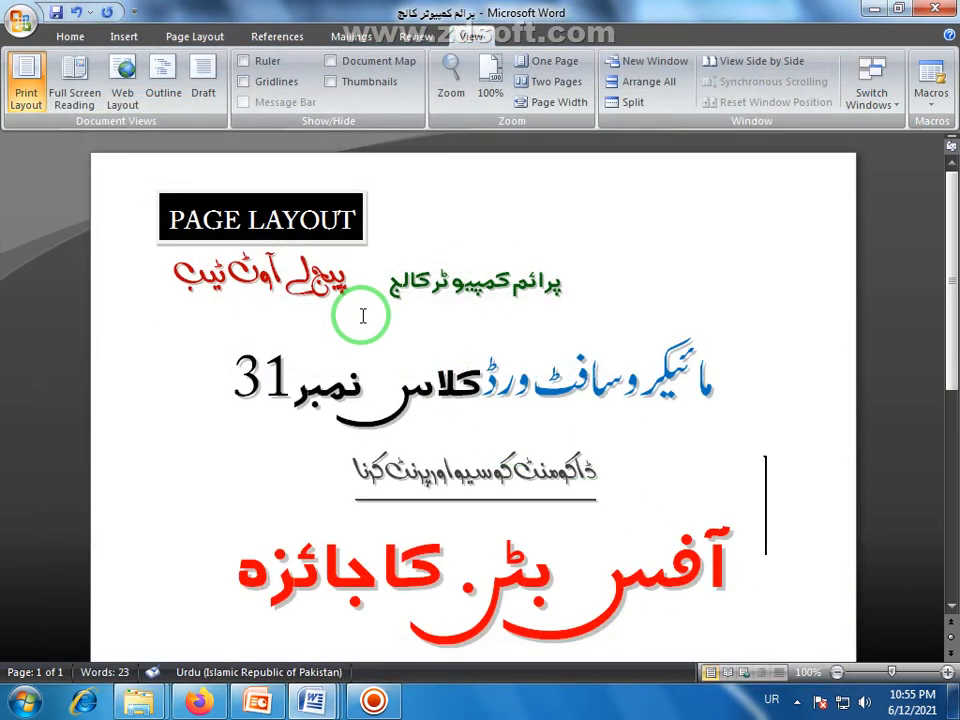
Set Word's color scheme back to Blue in Word Options.
left_click(20, 20)
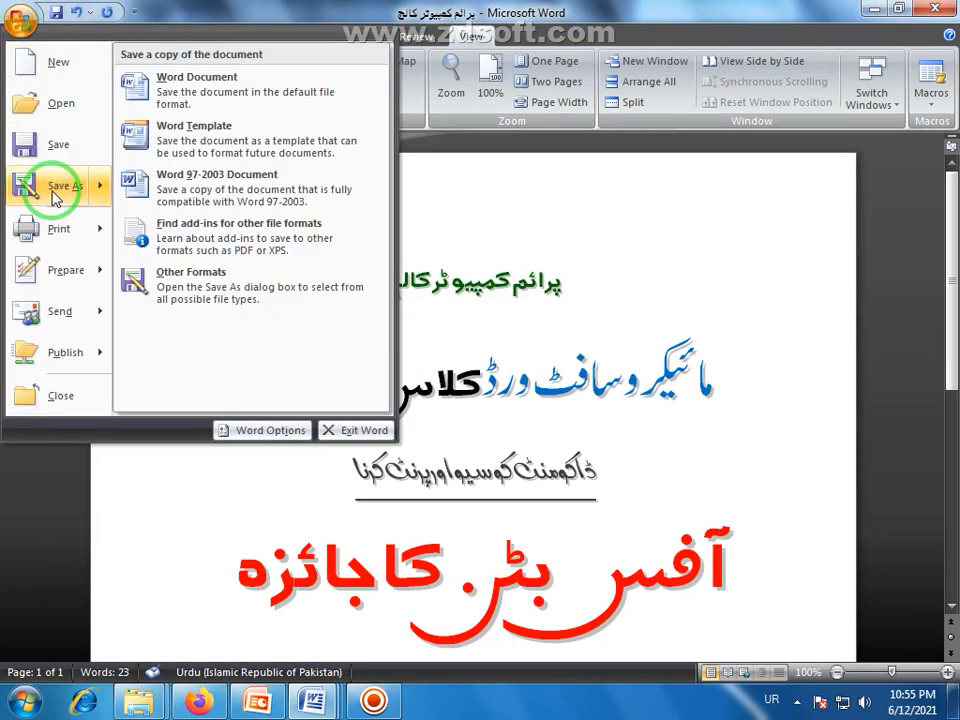
left_click(258, 430)
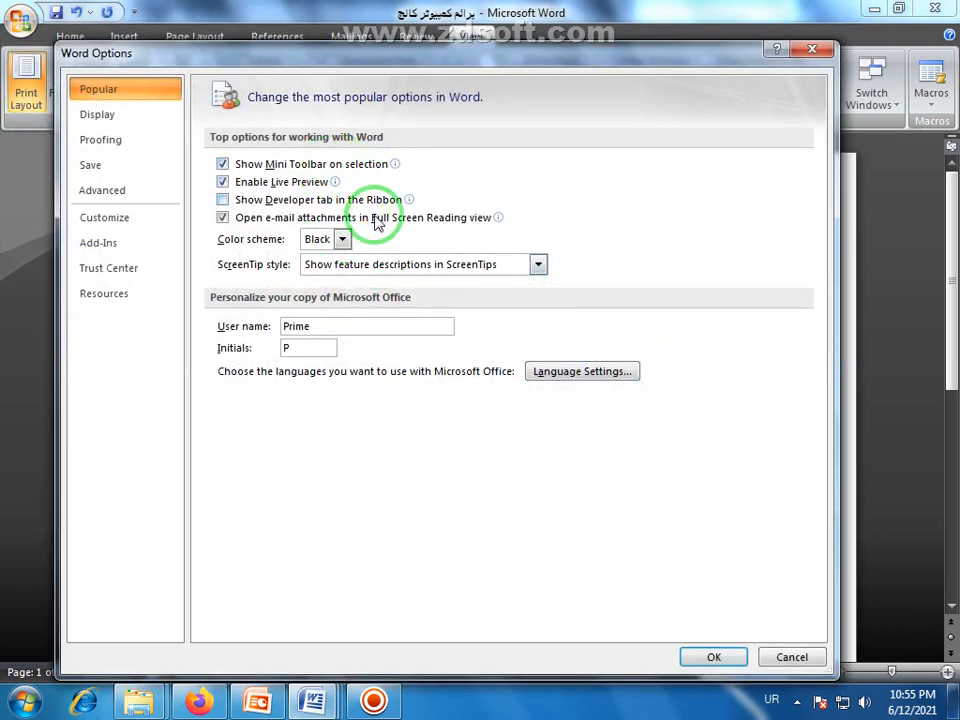
left_click(343, 240)
left_click(318, 255)
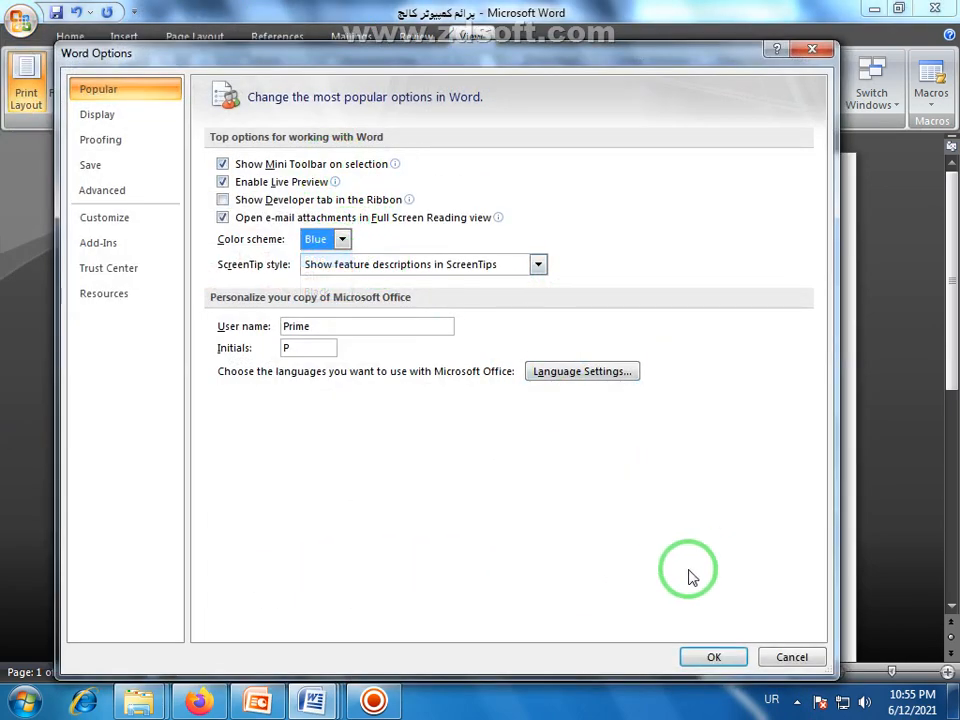
left_click(705, 662)
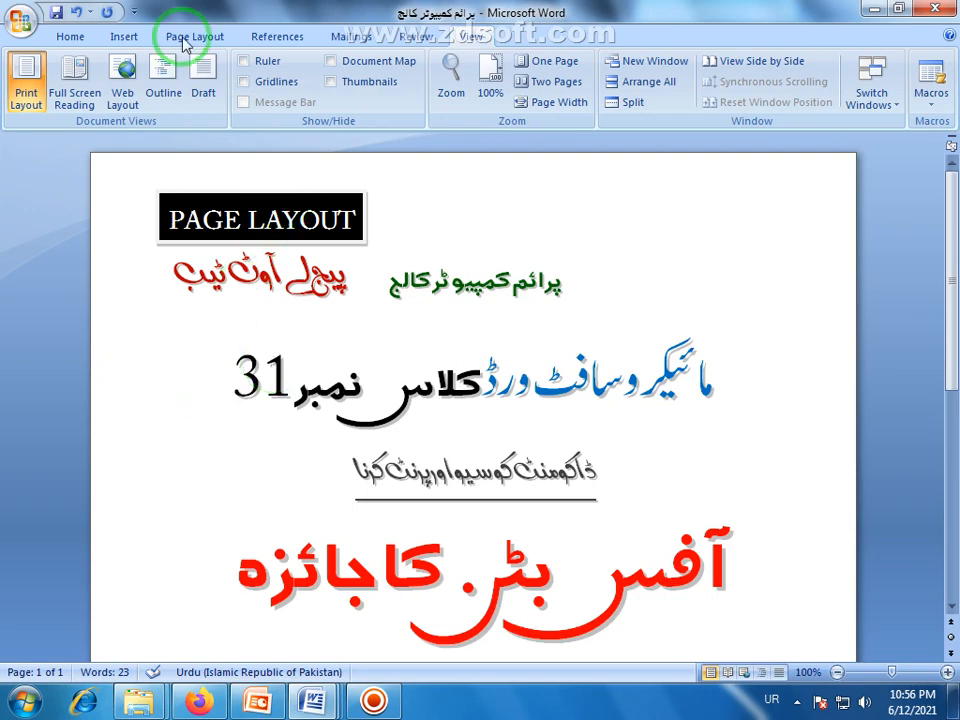
left_click(272, 38)
left_click(342, 42)
left_click(276, 38)
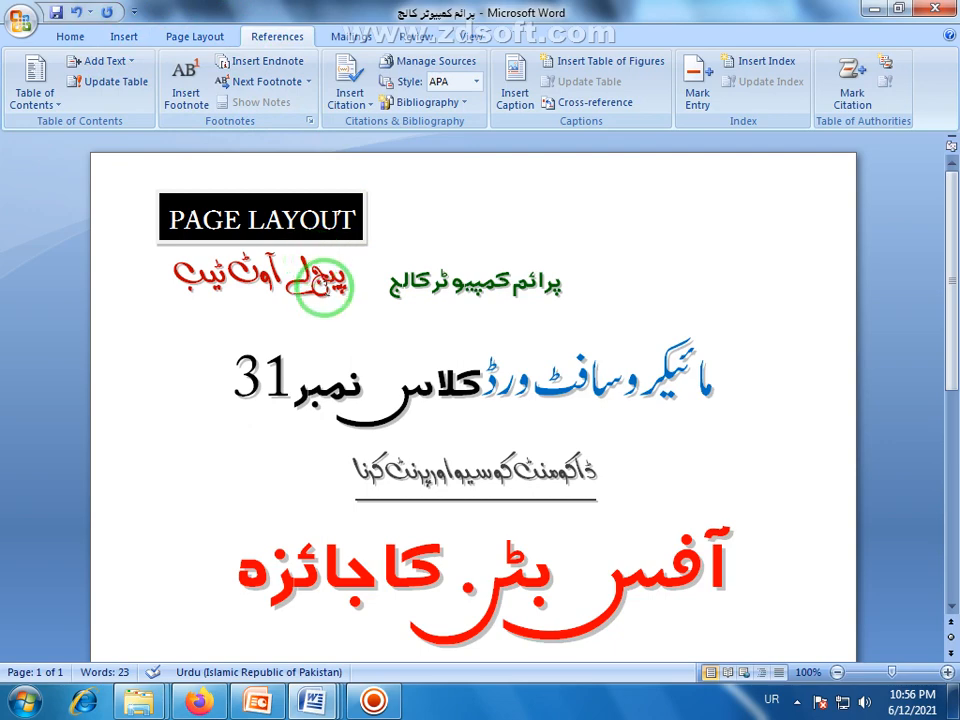
left_click_drag(199, 274, 214, 274)
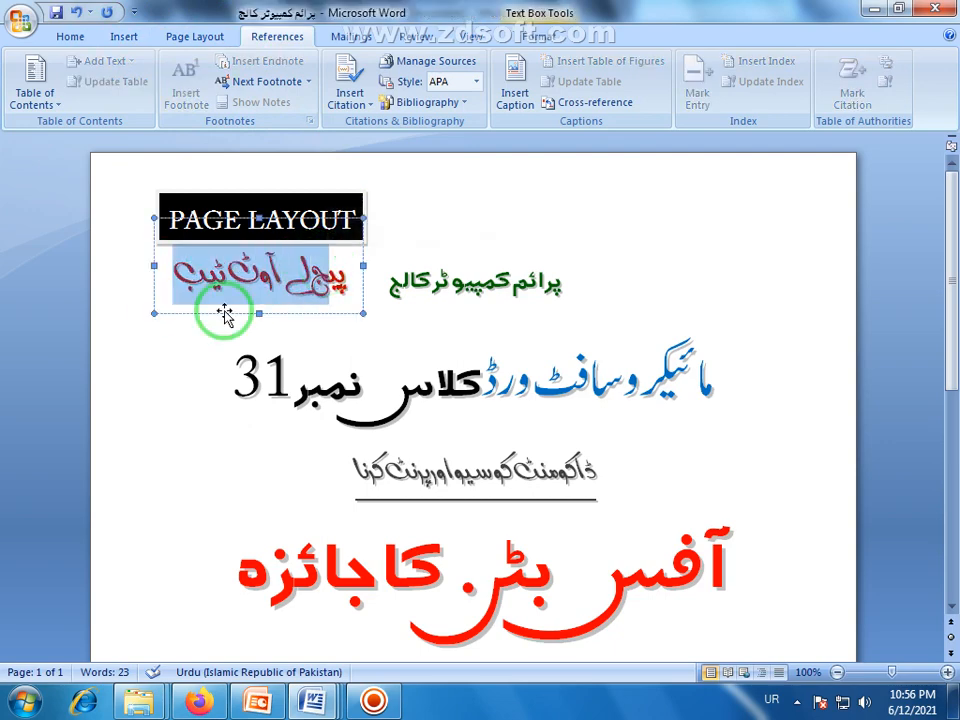
left_click(117, 374)
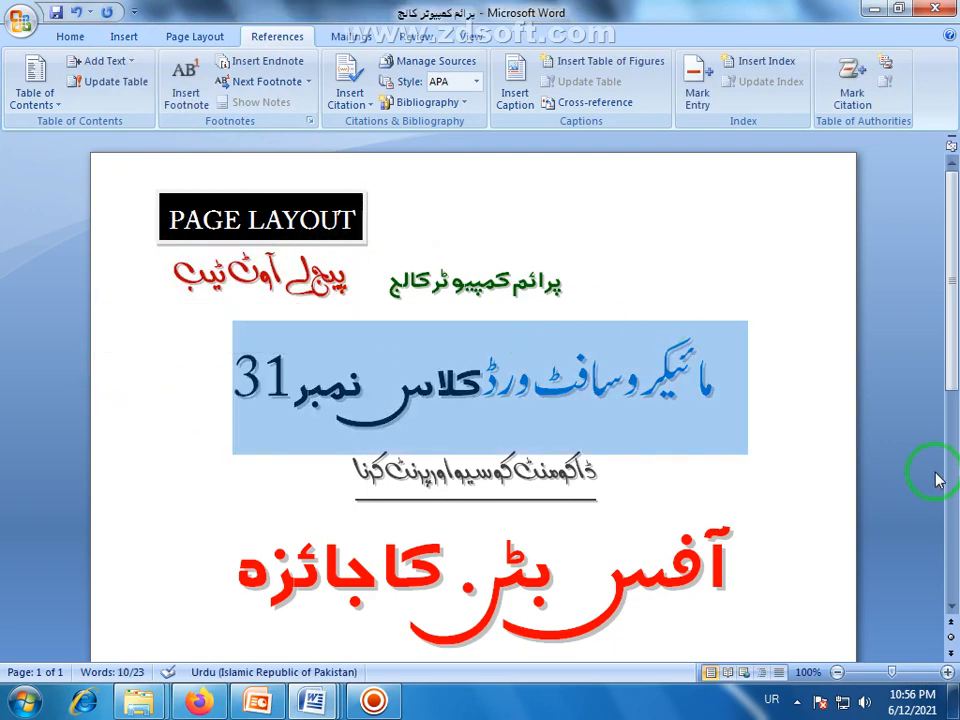
left_click(842, 469)
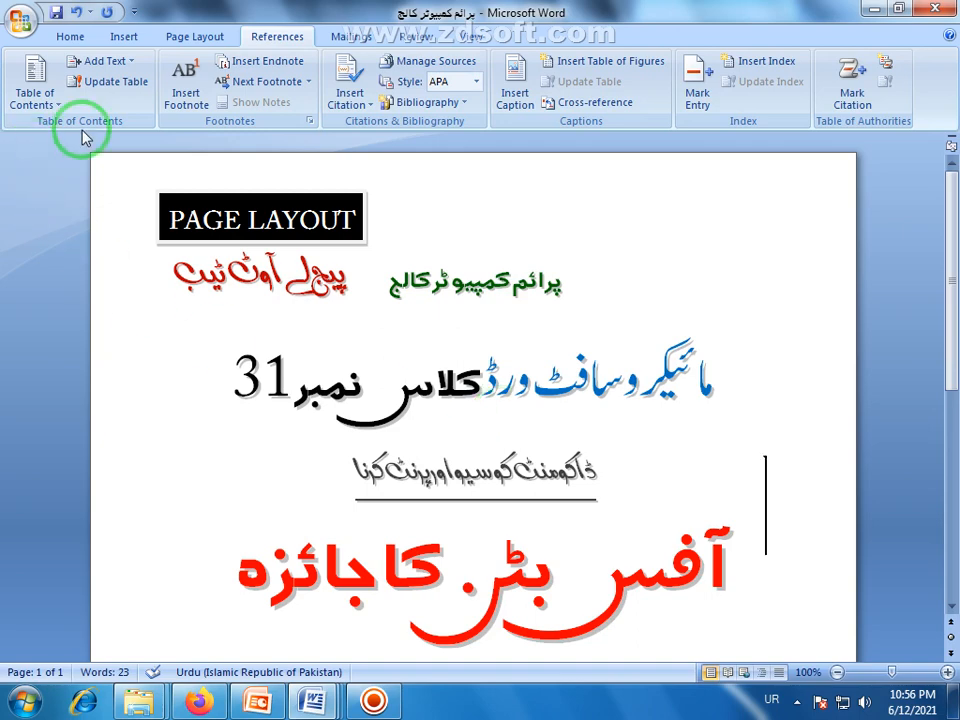
left_click(24, 21)
left_click(171, 9)
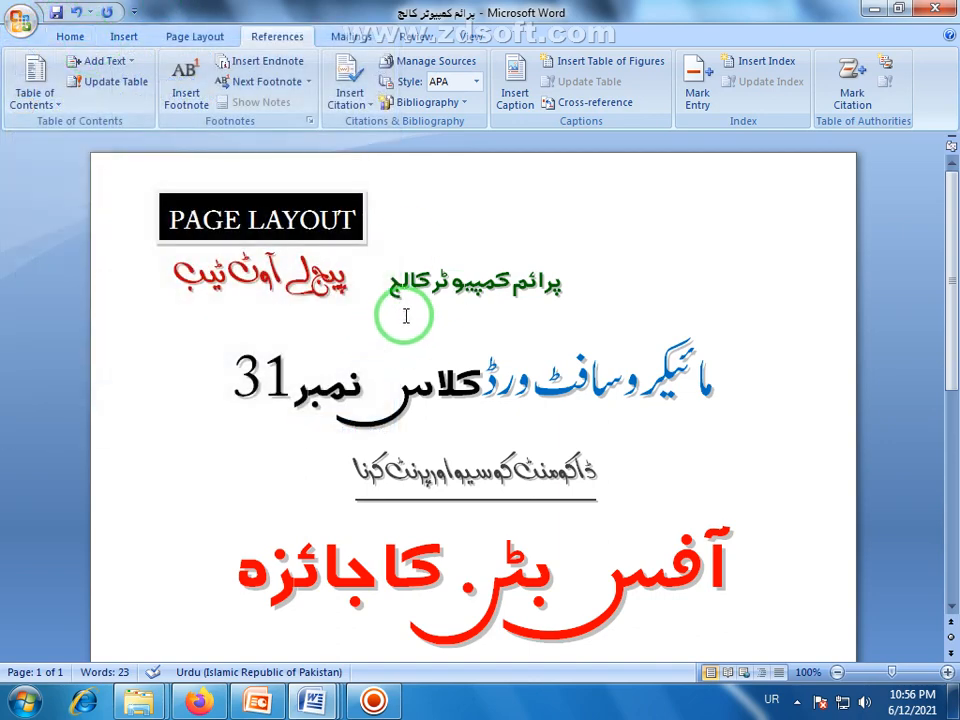